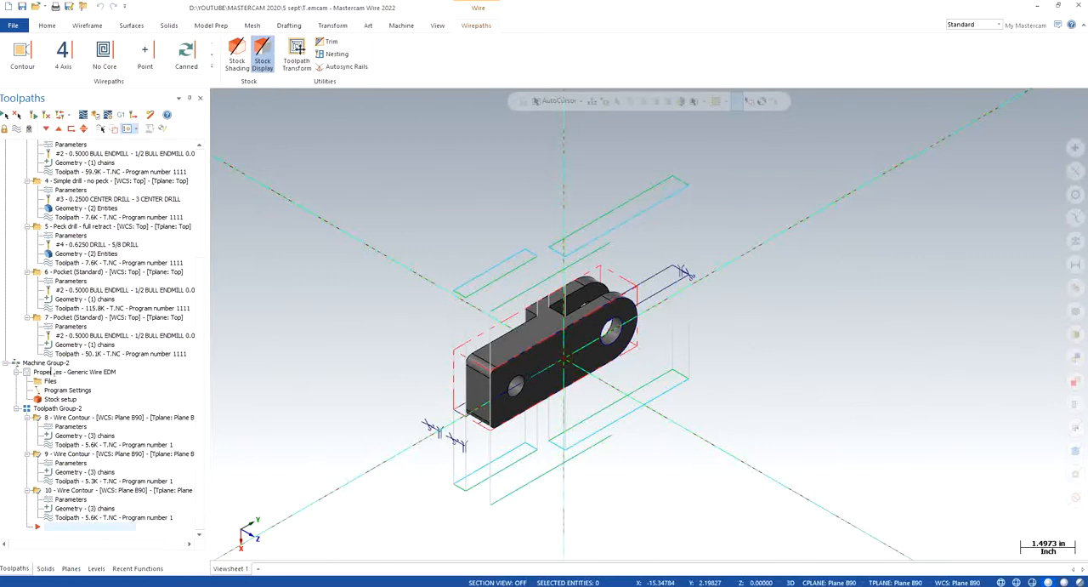
# - Delete the three wire contour operations 8 to 10 from Machine Group-2
pyautogui.scroll(6, 96, 268)
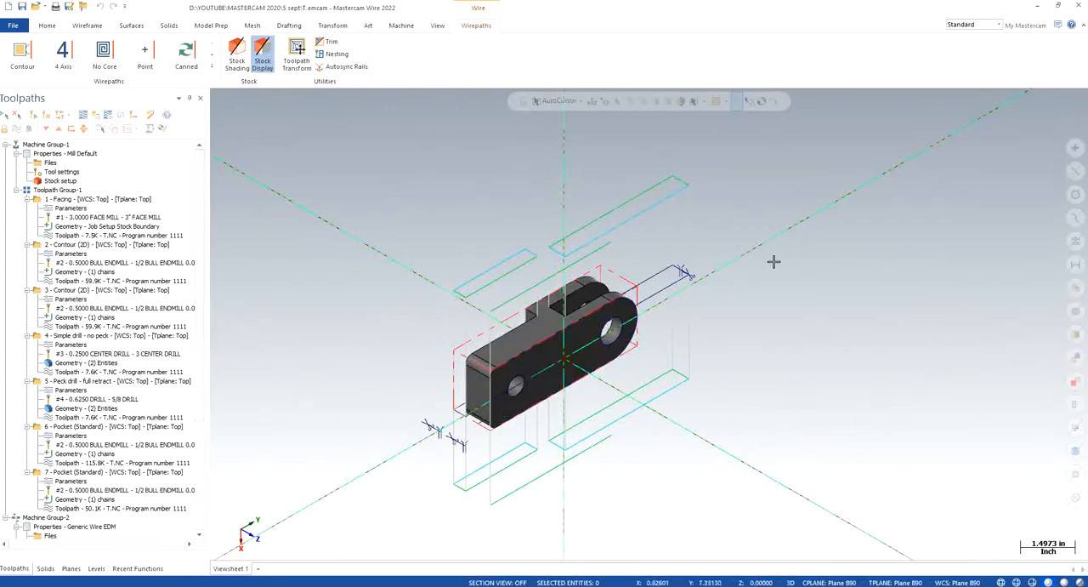
pyautogui.moveTo(706, 310); pyautogui.dragTo(702, 322, button='middle')
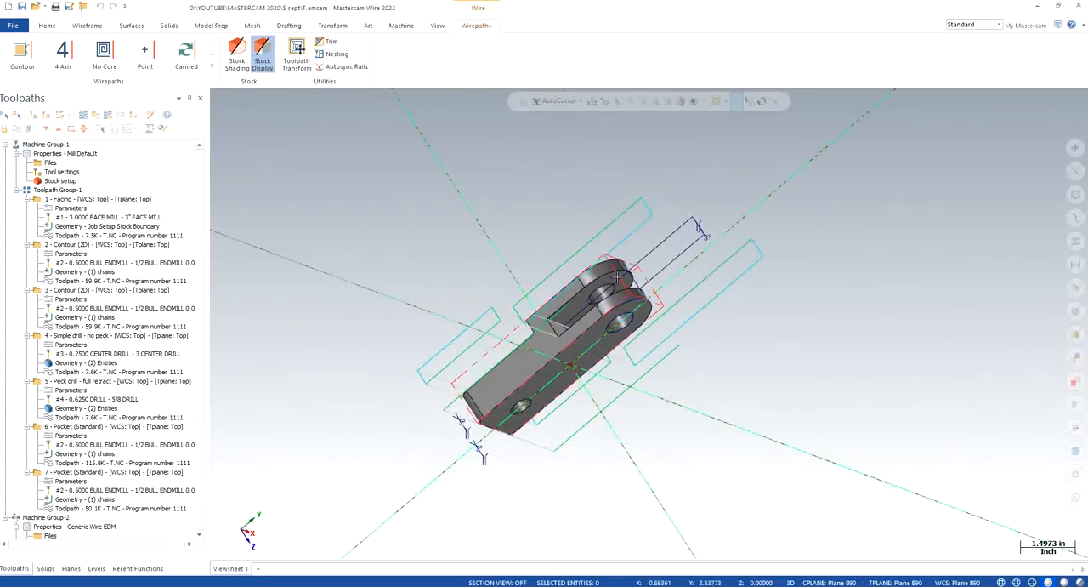
pyautogui.rightClick(418, 243)
pyautogui.click(467, 343)
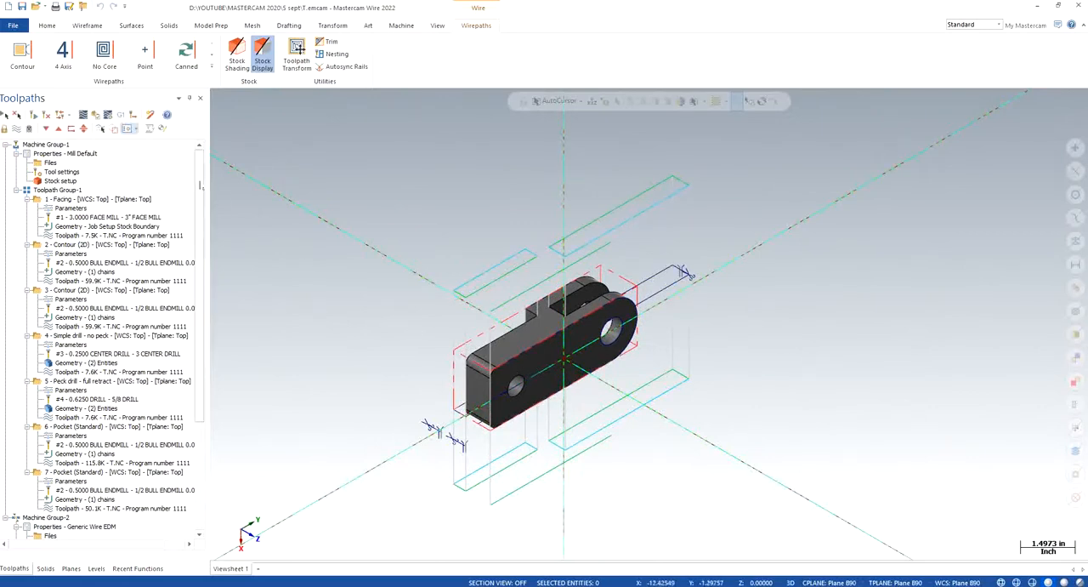
pyautogui.scroll(-2, 199, 180)
pyautogui.scroll(-4, 199, 181)
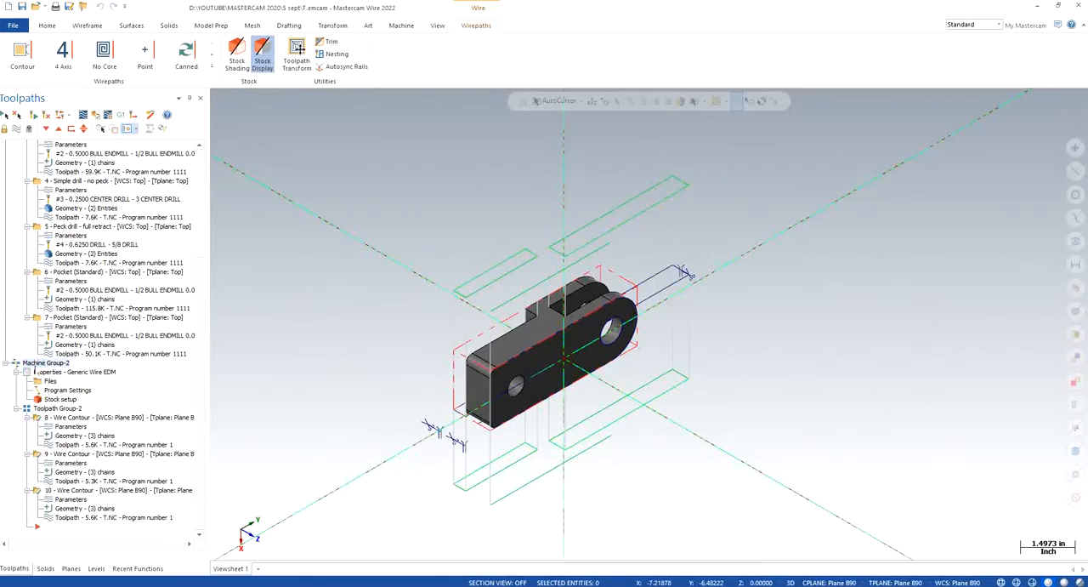
pyautogui.press('Delete')
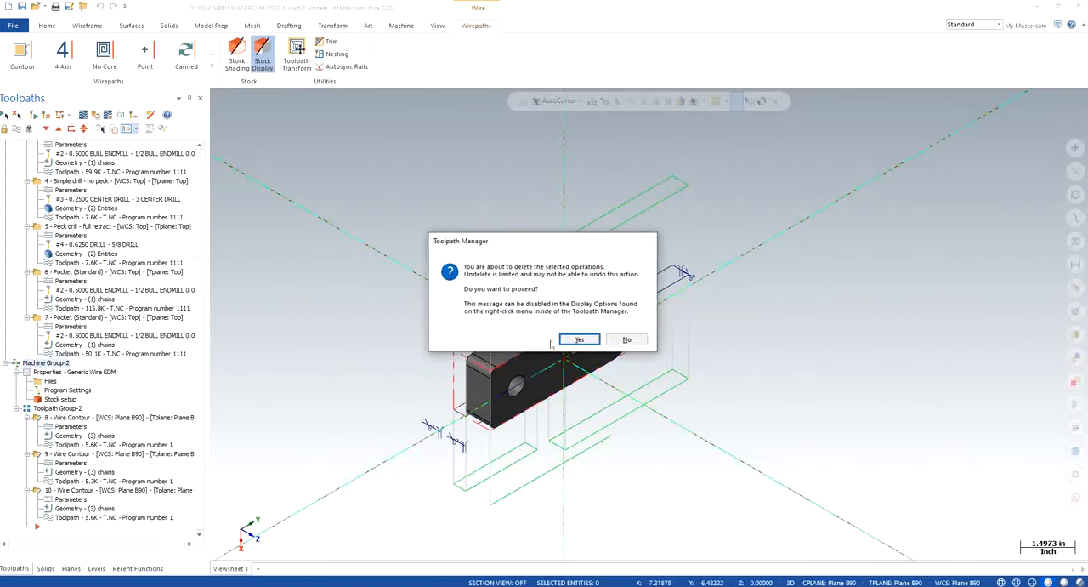
pyautogui.click(579, 340)
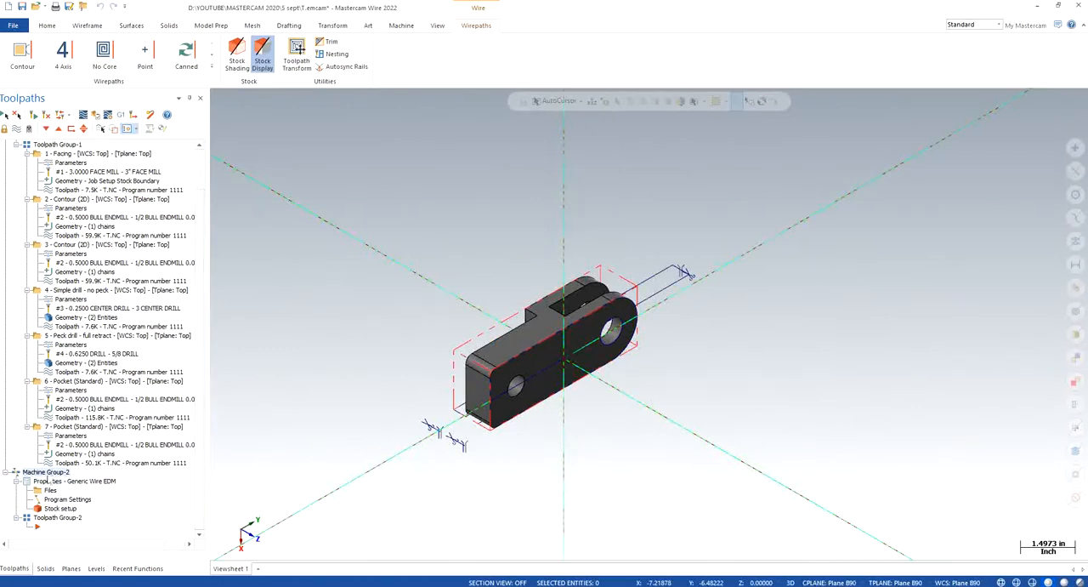
# - Try to delete the emptied Machine Group-2, and close the file without saving the changes
pyautogui.scroll(2, 147, 399)
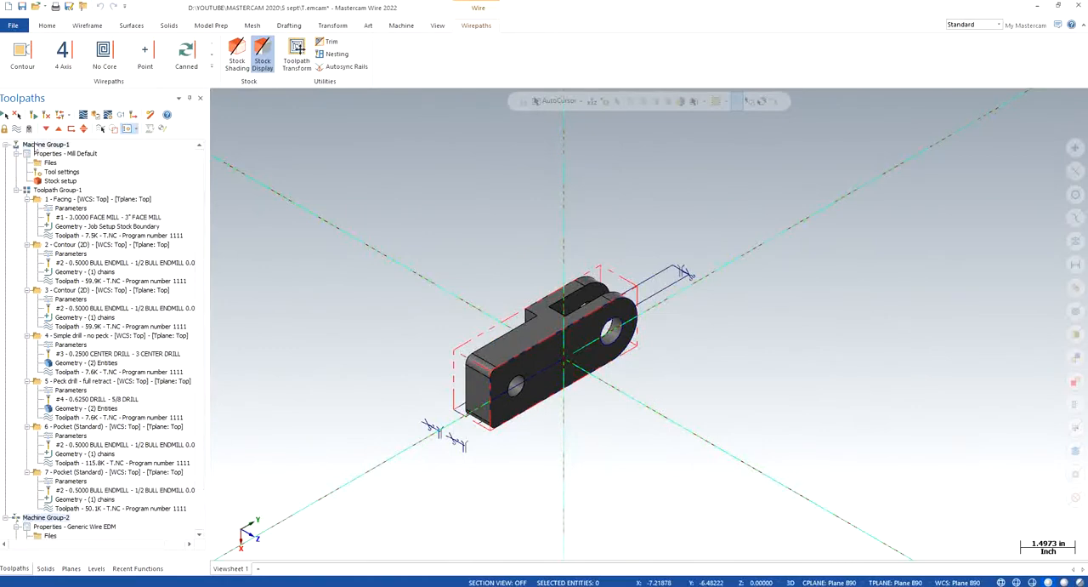
pyautogui.rightClick(40, 520)
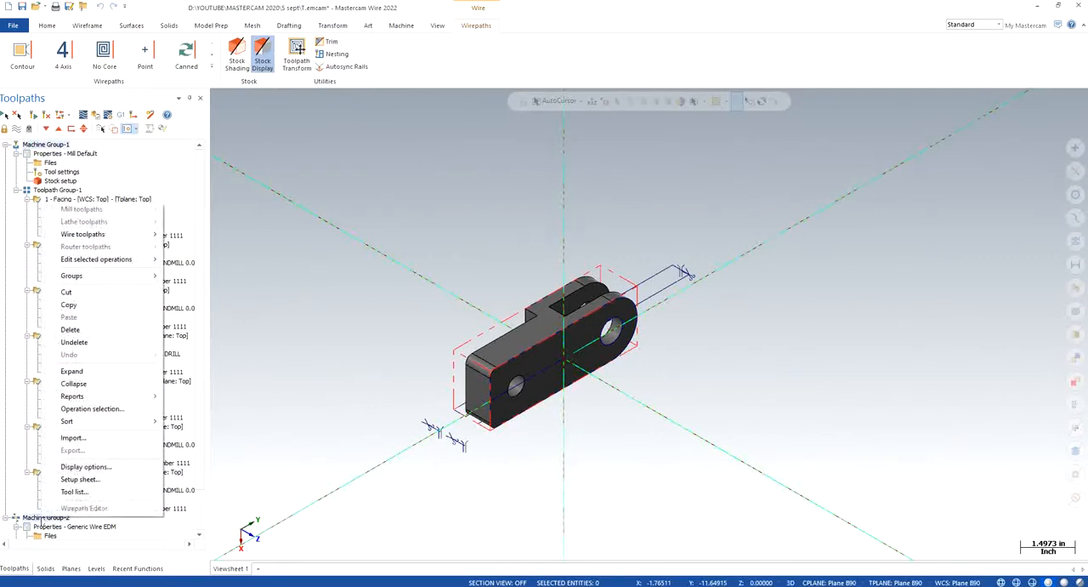
pyautogui.click(93, 328)
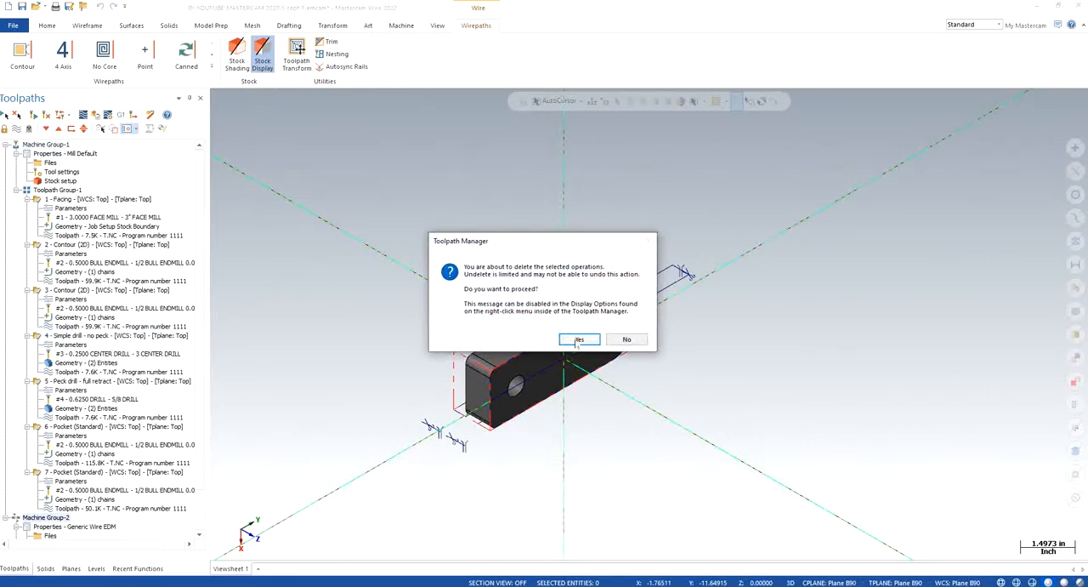
pyautogui.click(581, 338)
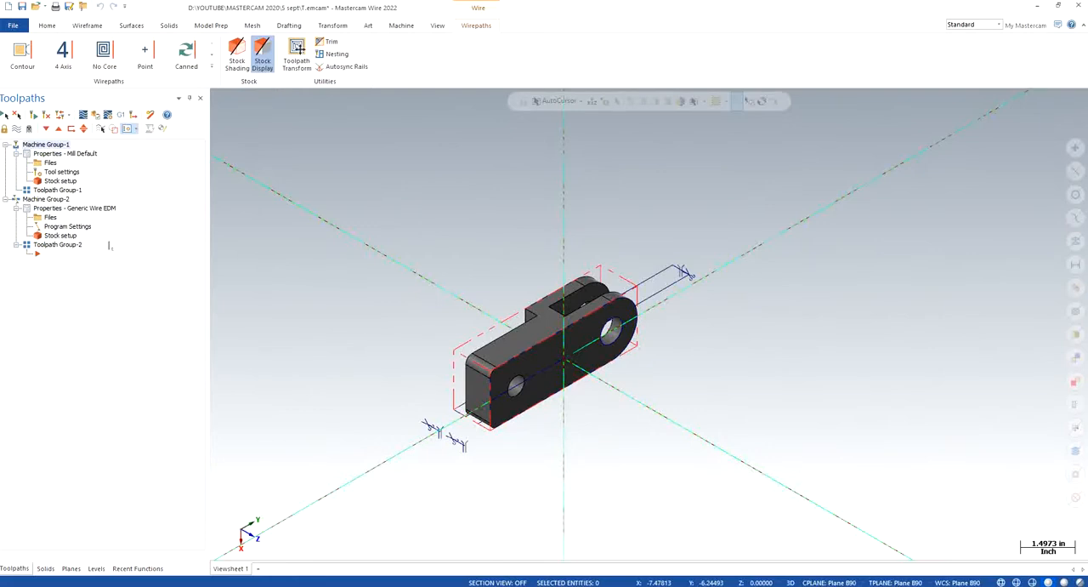
pyautogui.click(1078, 5)
pyautogui.click(574, 321)
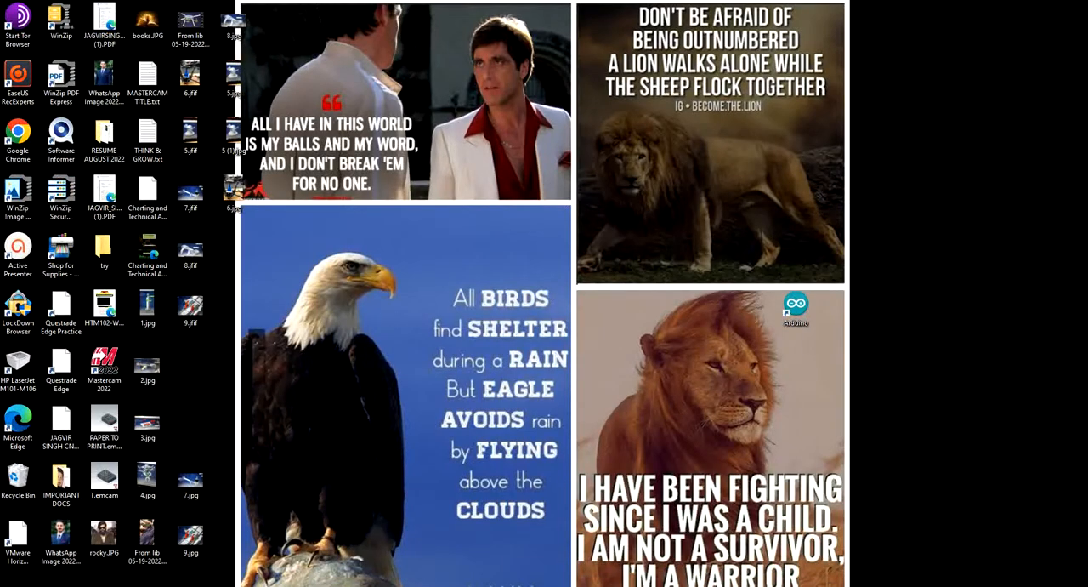
# - Reopen T.emcam from D:\YOUTUBE\MASTERCAM 2020\5 sept, accepting the switch of system units from metric to inch
pyautogui.press('super+e')
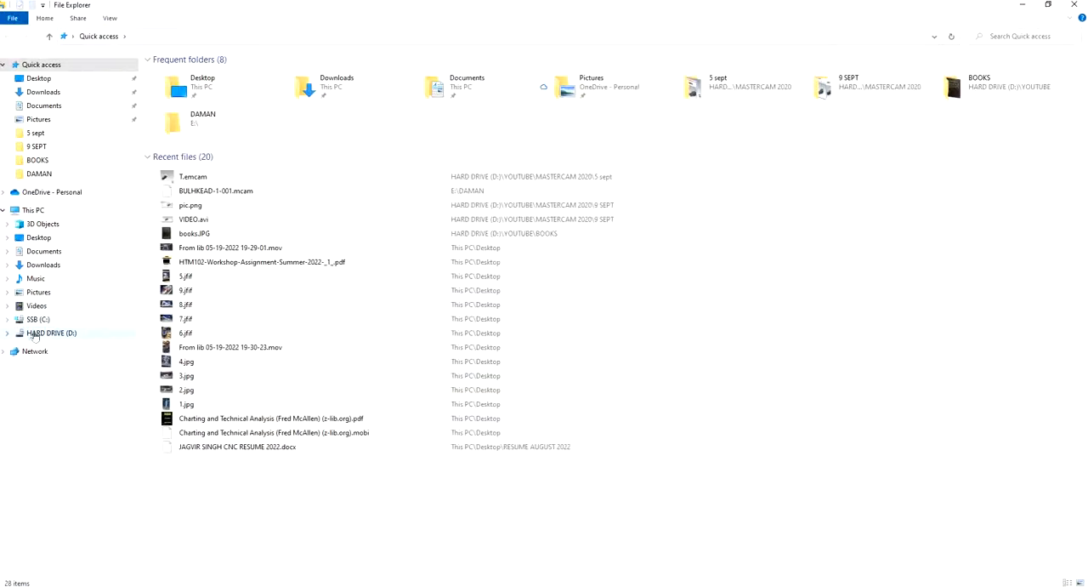
pyautogui.click(51, 332)
pyautogui.scroll(-18, 413, 328)
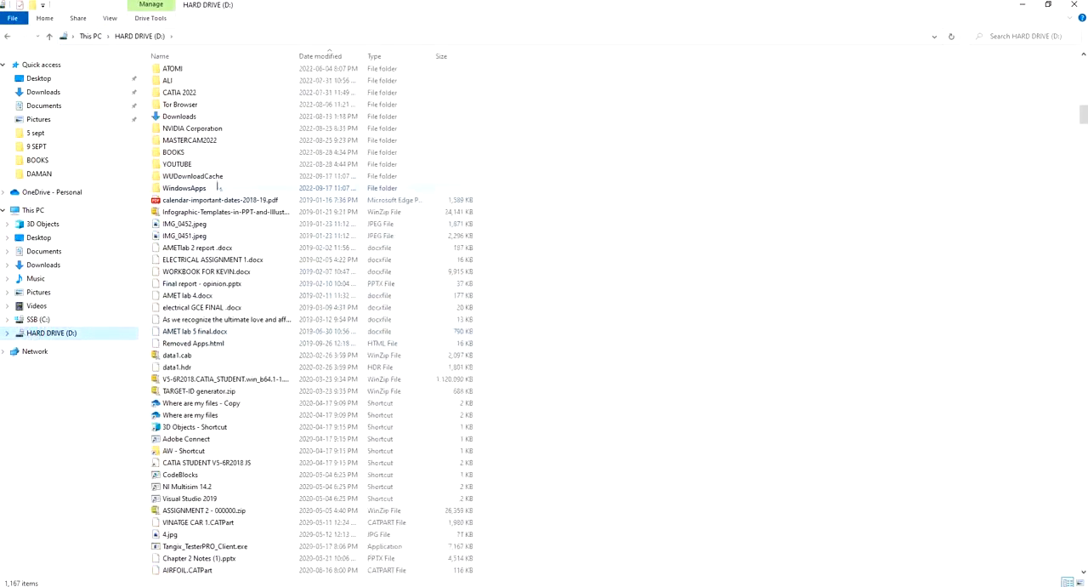
pyautogui.doubleClick(182, 164)
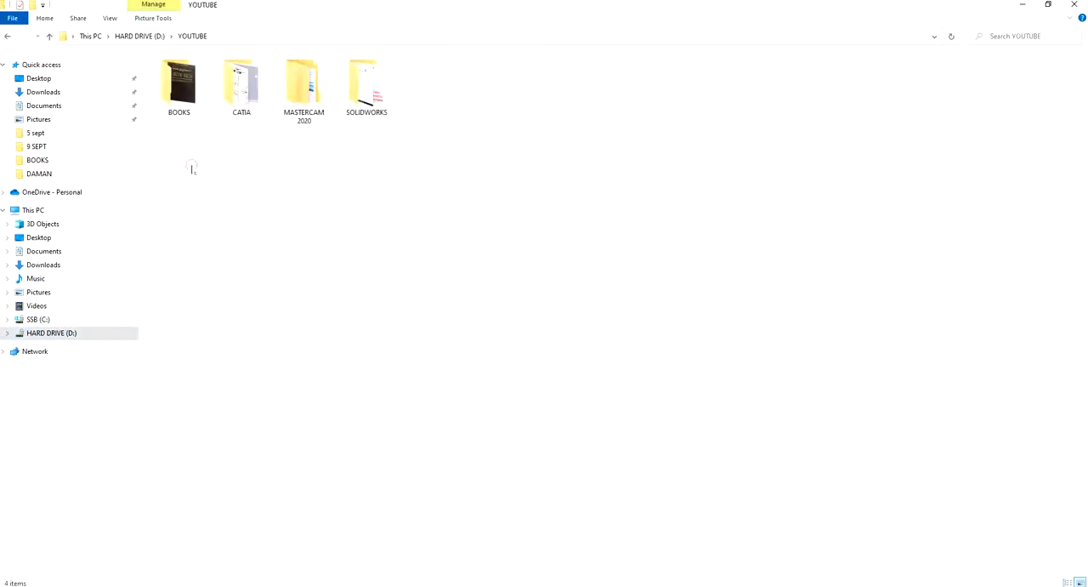
pyautogui.doubleClick(323, 74)
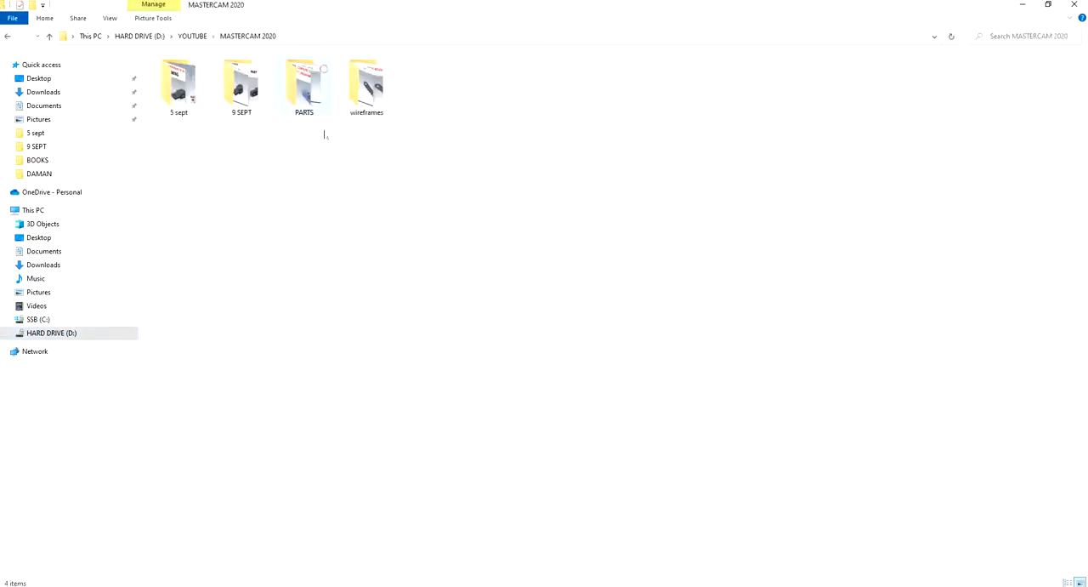
pyautogui.click(181, 100)
pyautogui.doubleClick(181, 100)
pyautogui.doubleClick(247, 89)
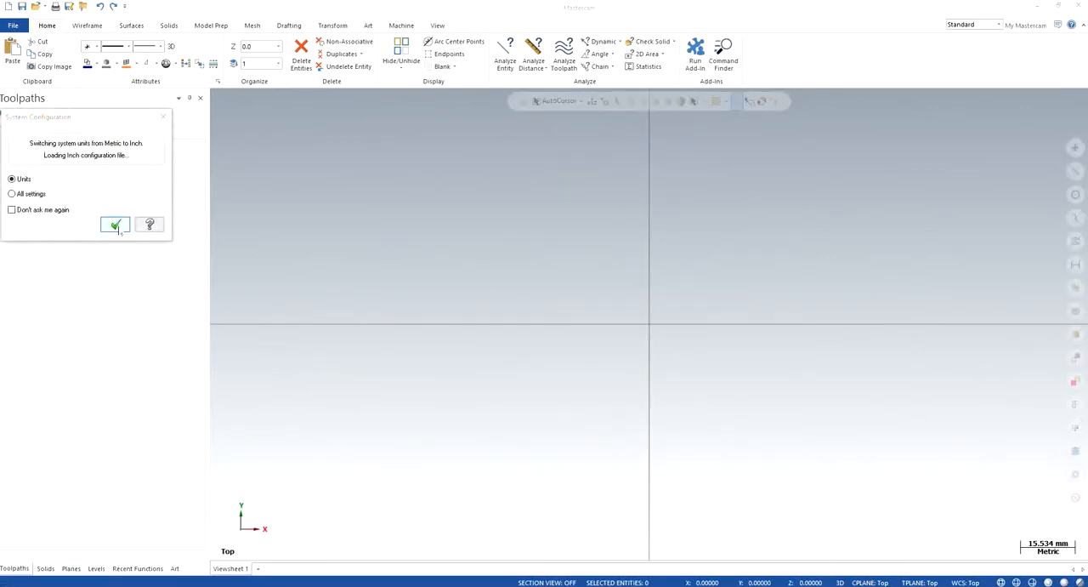
pyautogui.click(115, 225)
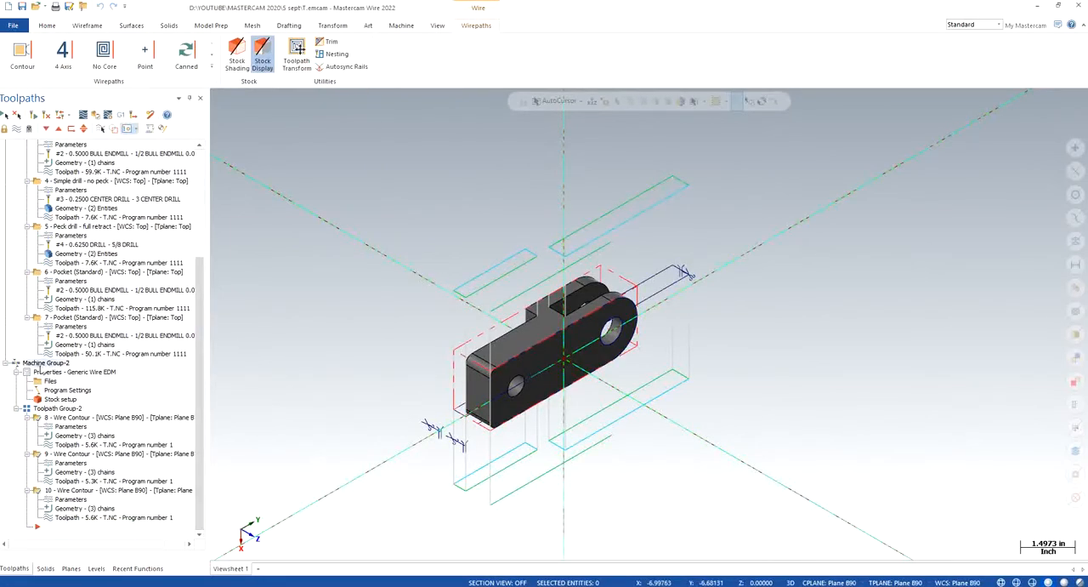
# - Delete all wire contour operations belonging to Machine Group-2
pyautogui.rightClick(39, 367)
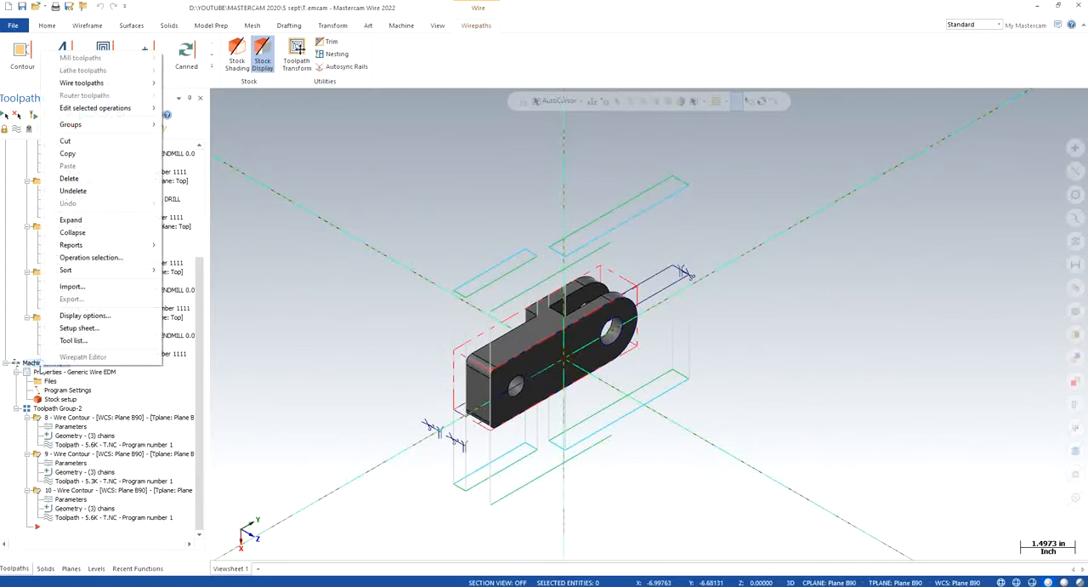
pyautogui.click(72, 179)
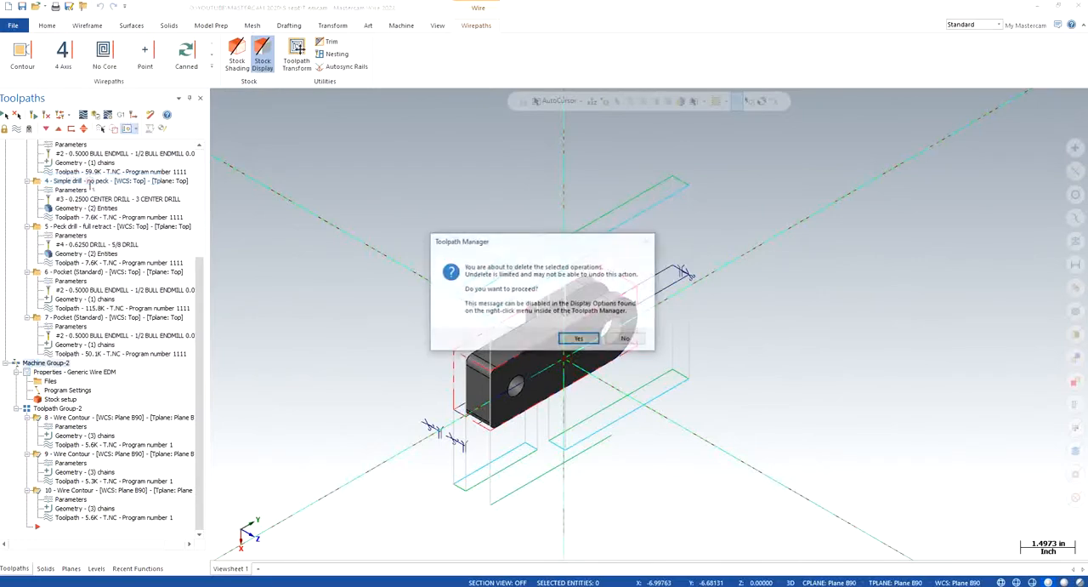
pyautogui.click(578, 340)
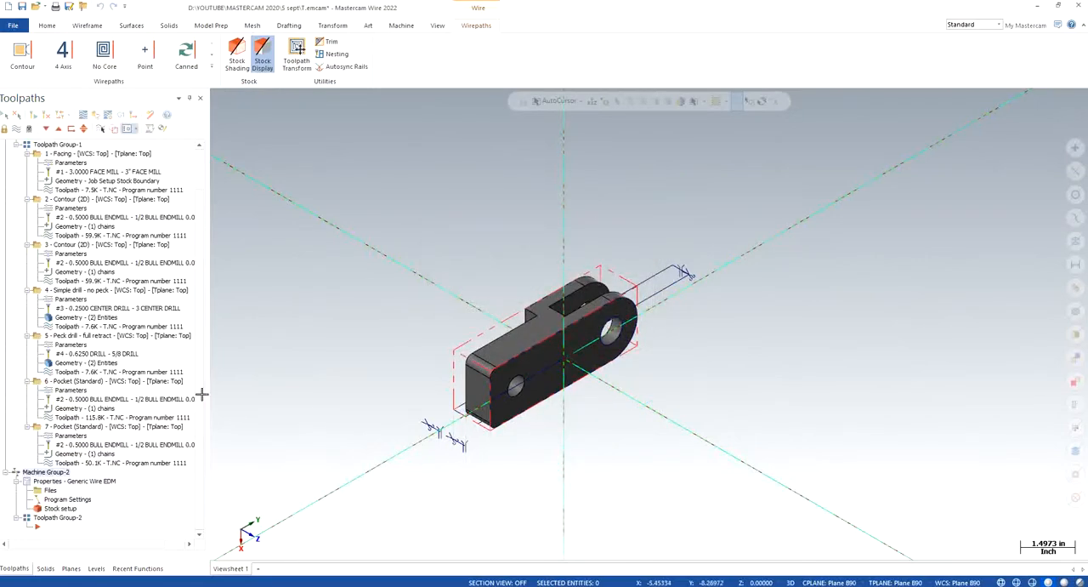
pyautogui.scroll(2, 198, 384)
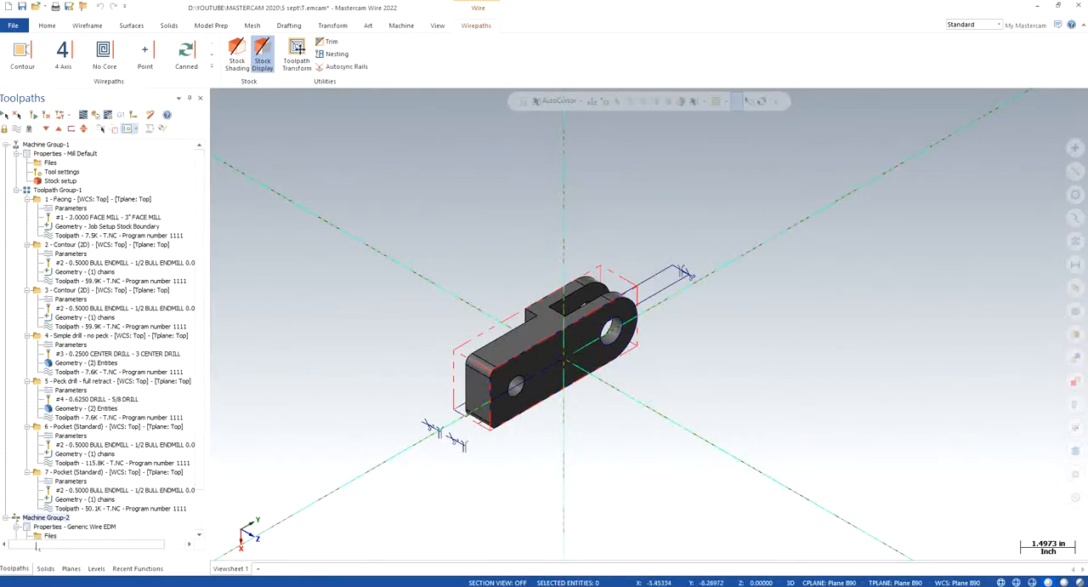
pyautogui.rightClick(46, 516)
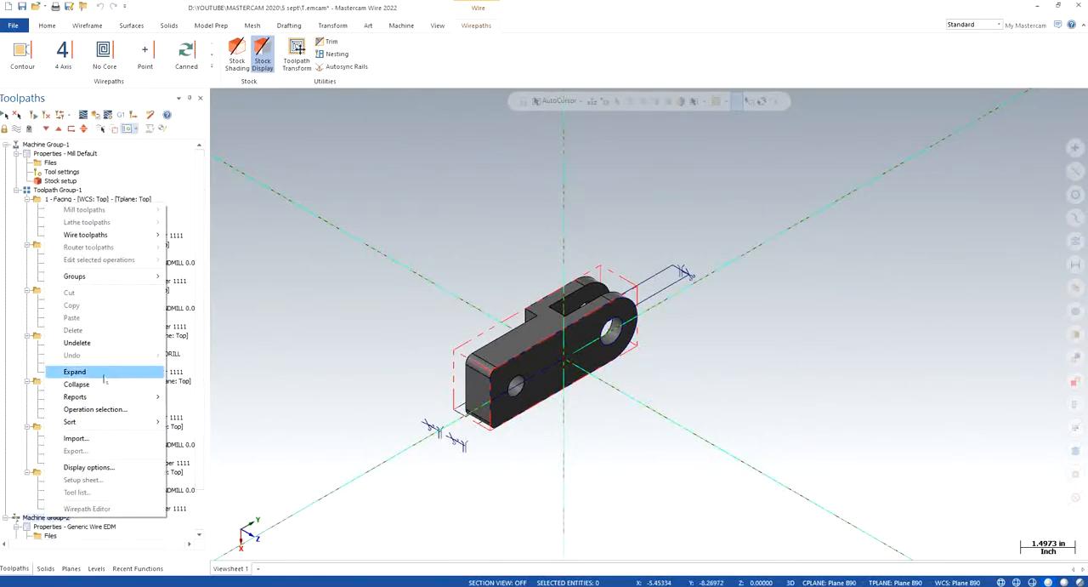
pyautogui.click(79, 526)
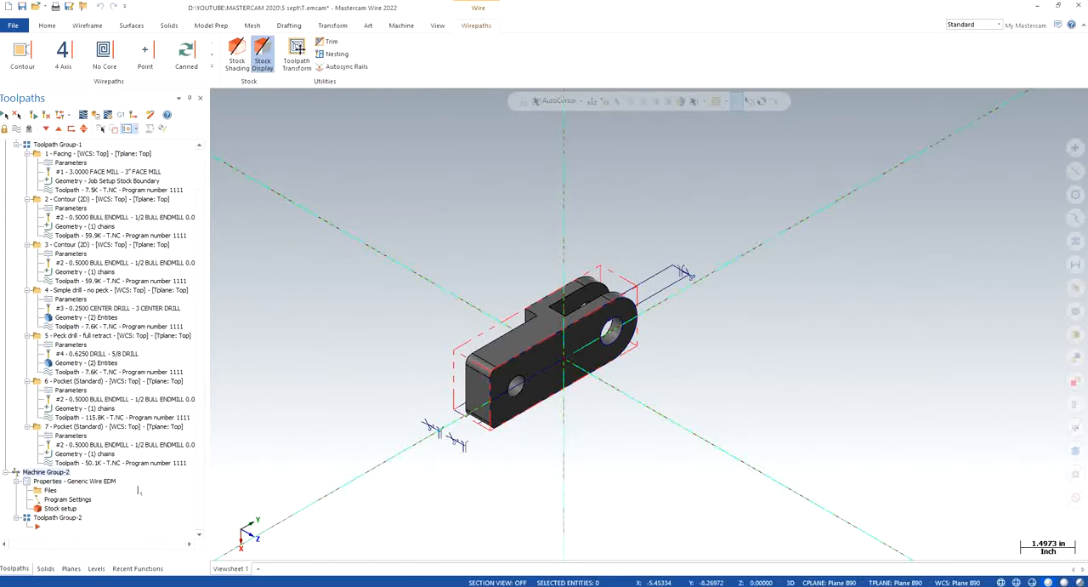
pyautogui.scroll(2, 138, 491)
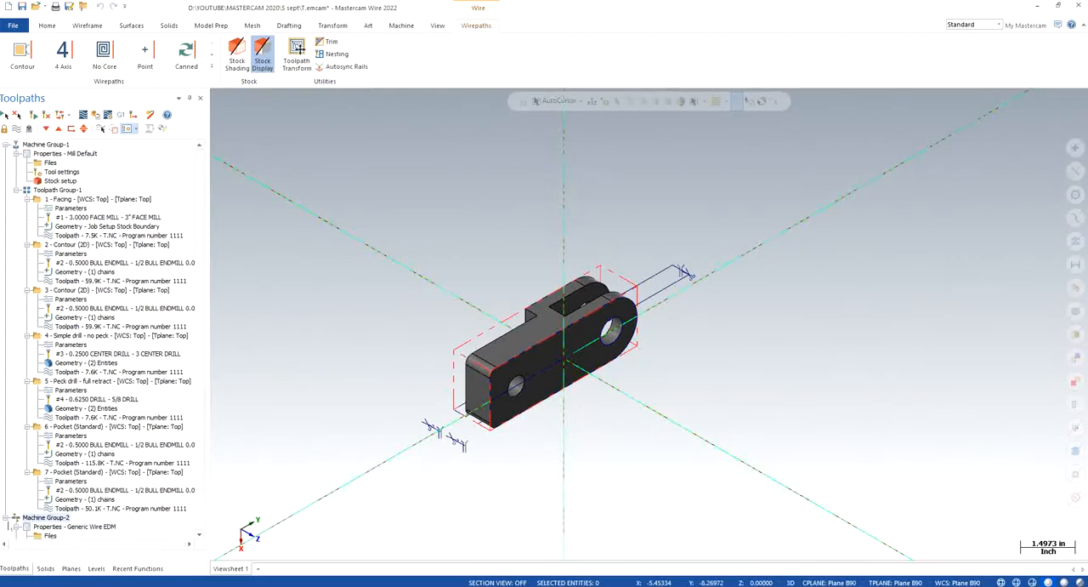
pyautogui.click(6, 517)
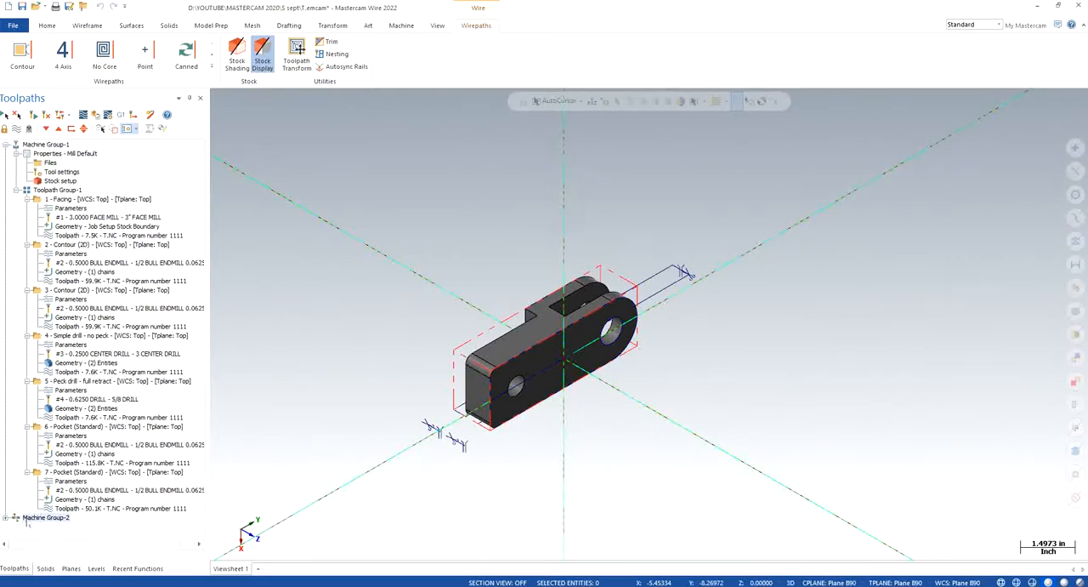
pyautogui.rightClick(31, 518)
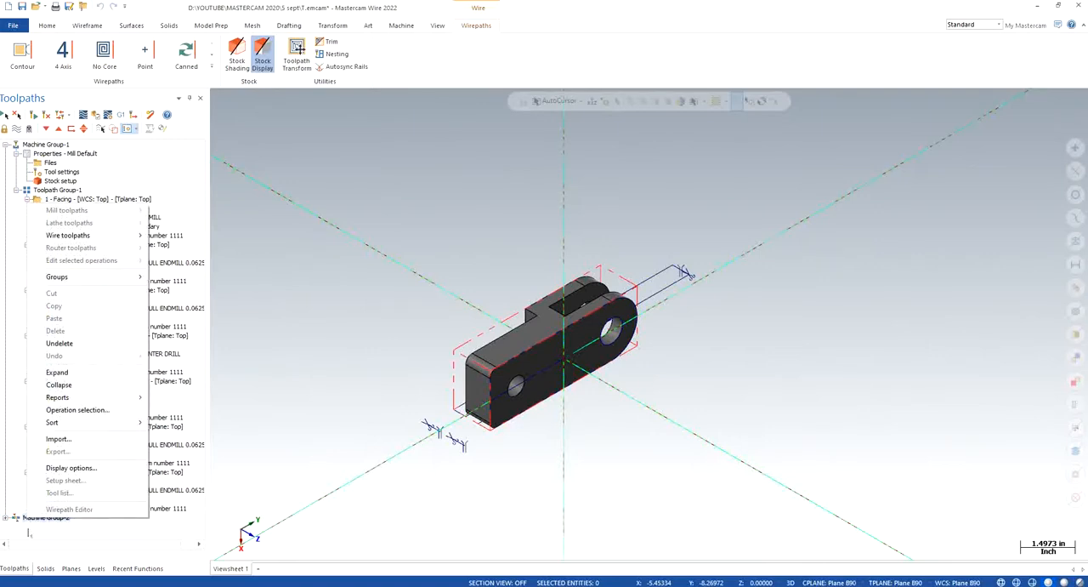
pyautogui.click(29, 533)
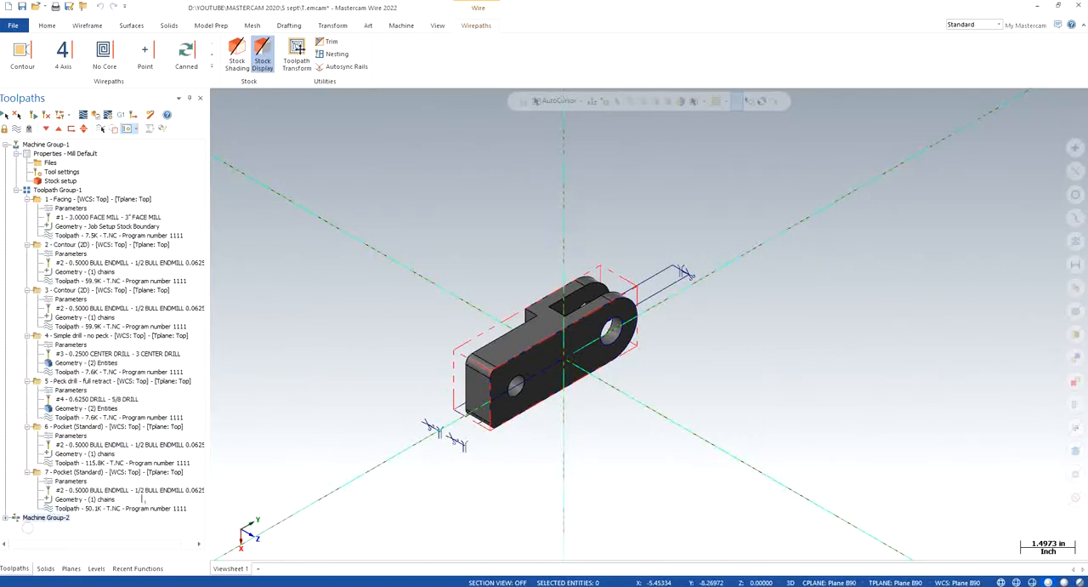
# - Move the insert arrow up to the end of Toolpath Group-1 and collapse Machine Group-2
pyautogui.click(58, 146)
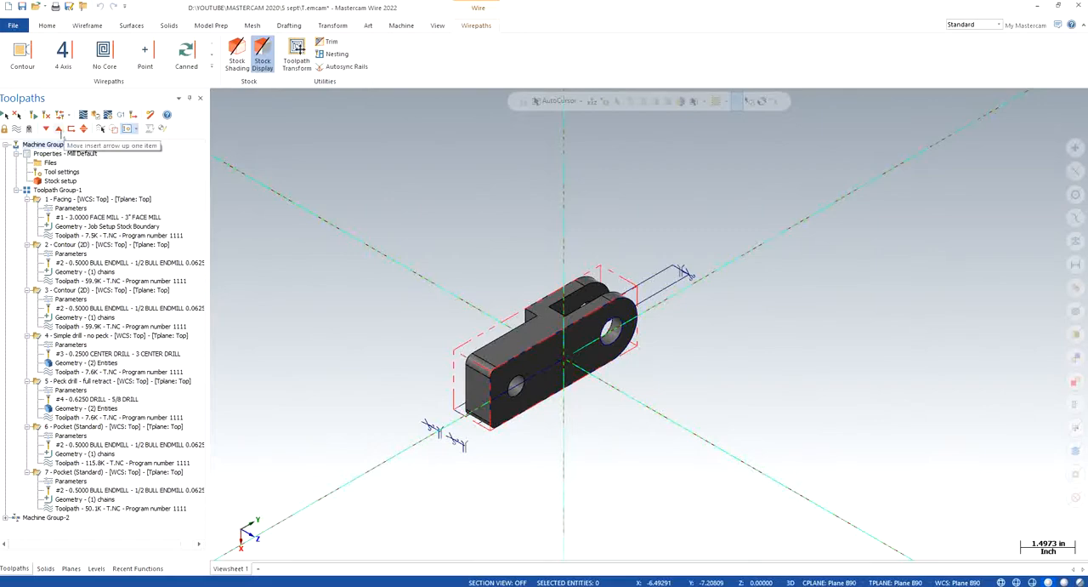
pyautogui.click(60, 131)
pyautogui.click(60, 131)
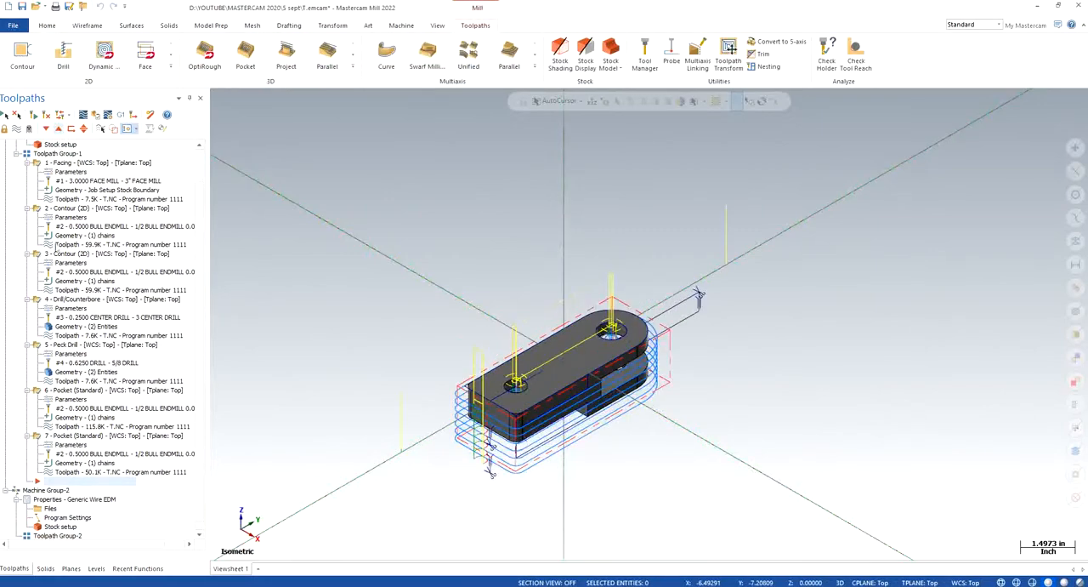
pyautogui.click(6, 490)
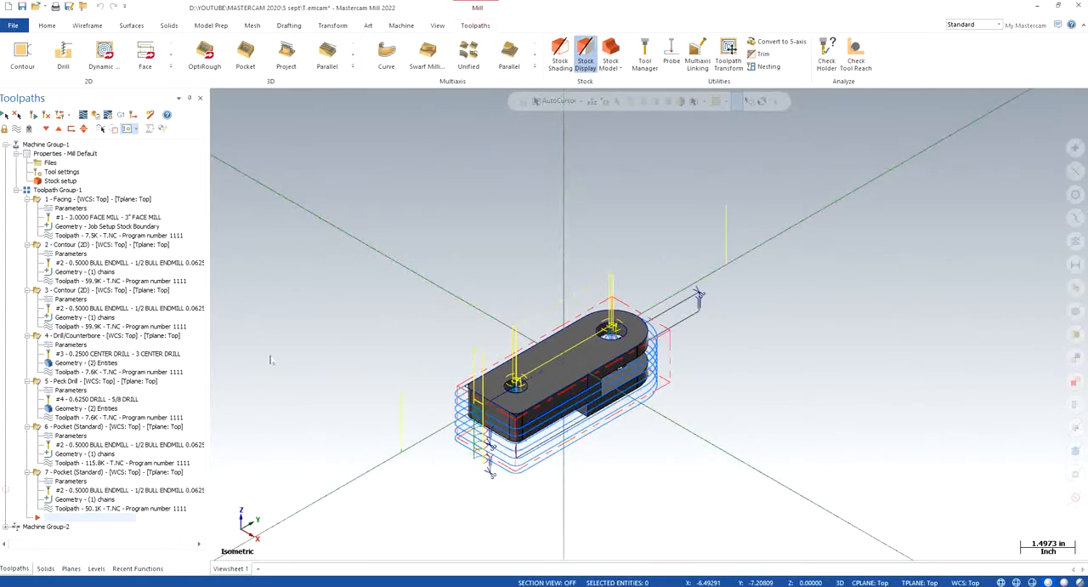
pyautogui.click(462, 236)
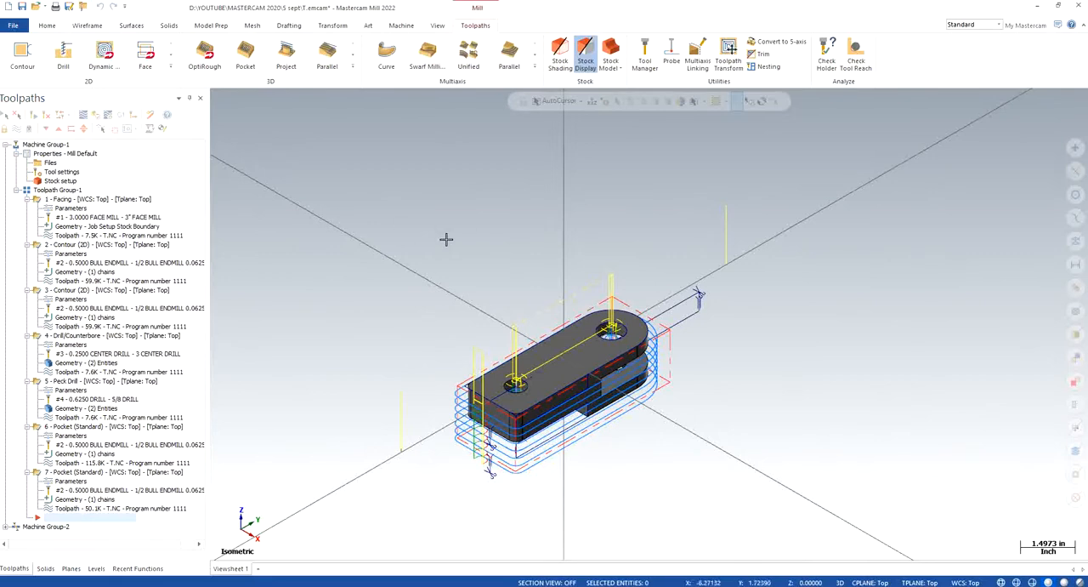
# - Hide the WIREFRAME level, leaving the SOLID level displayed
pyautogui.click(96, 568)
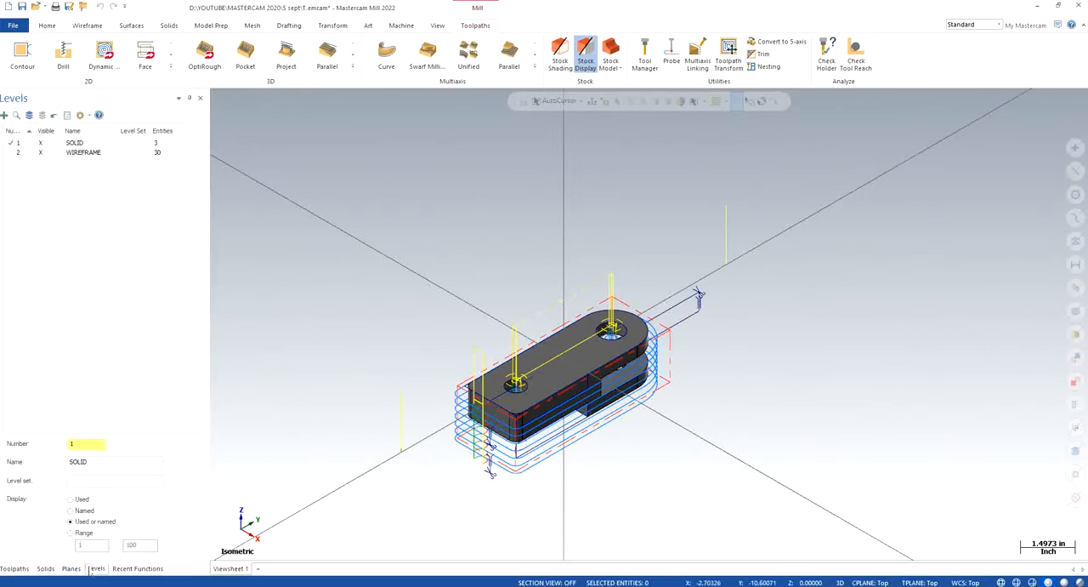
pyautogui.click(46, 152)
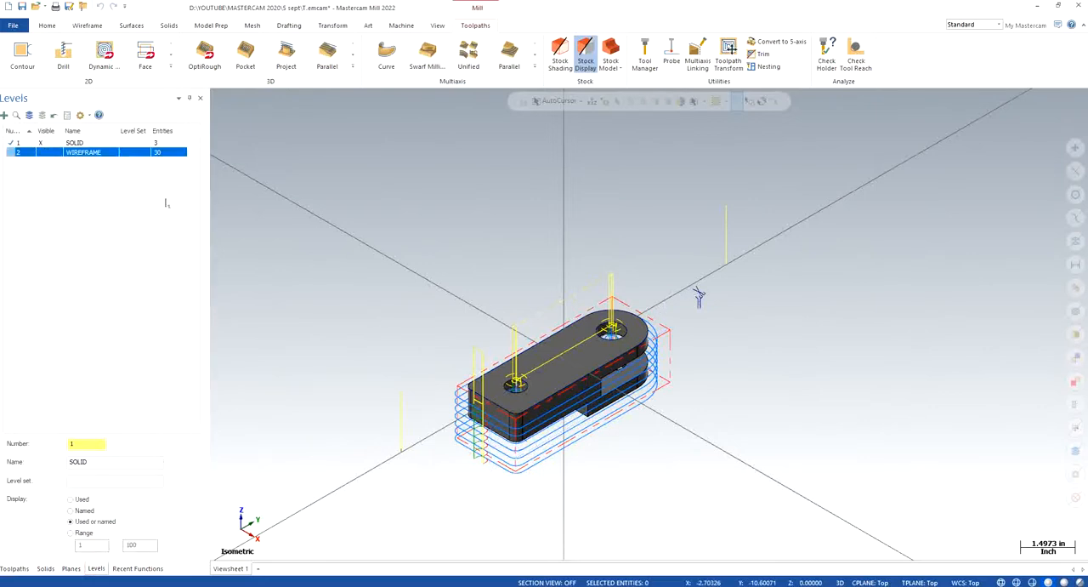
pyautogui.click(811, 243)
# - Move the two stray wireframe entities beside the part from the SOLID level to level 2, WIREFRAME
pyautogui.scroll(2, 792, 284)
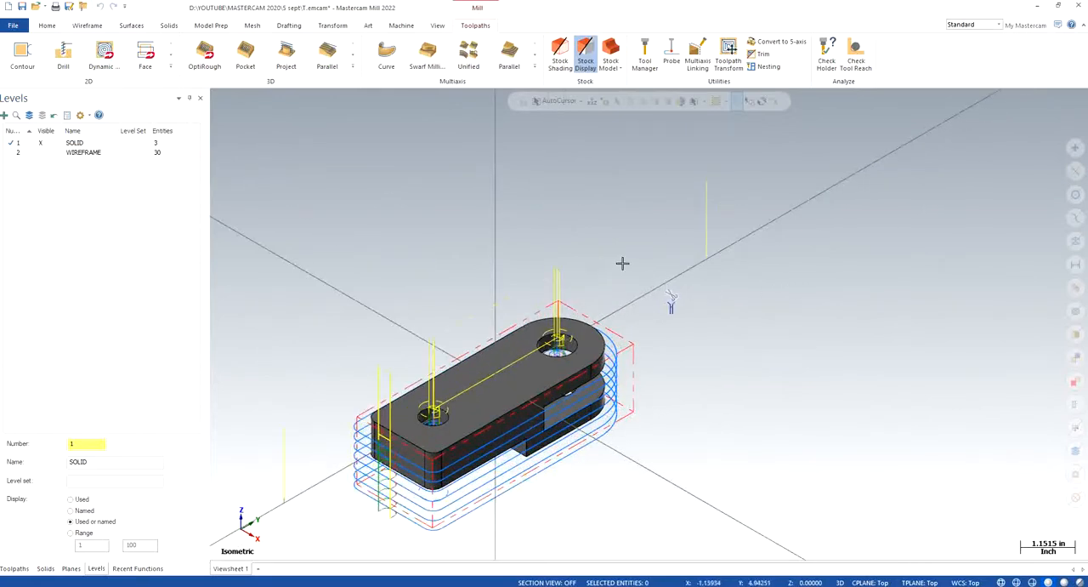
pyautogui.moveTo(622, 264); pyautogui.dragTo(758, 335)
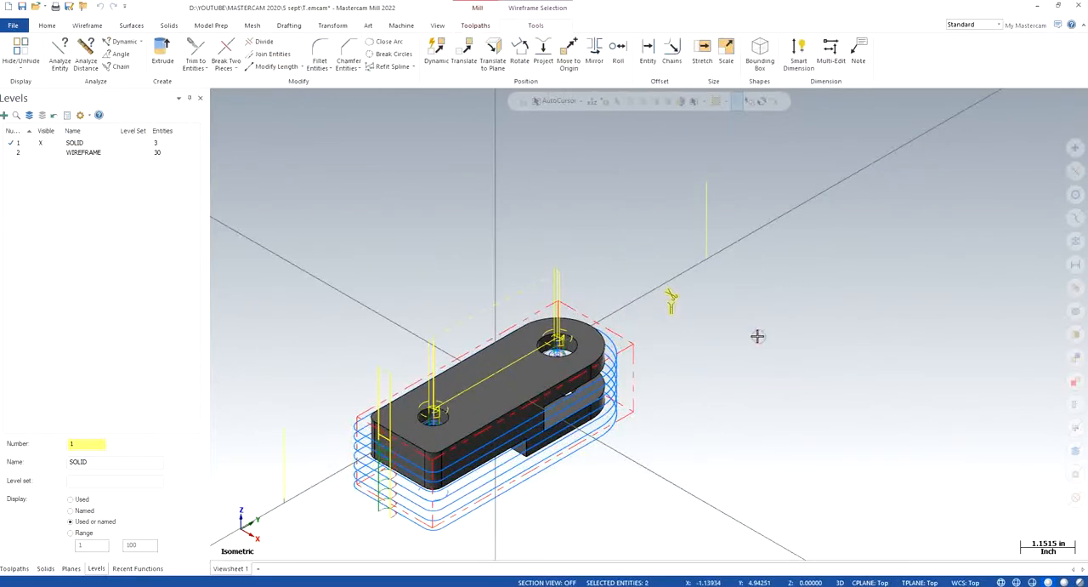
pyautogui.scroll(-1, 739, 357)
pyautogui.rightClick(672, 304)
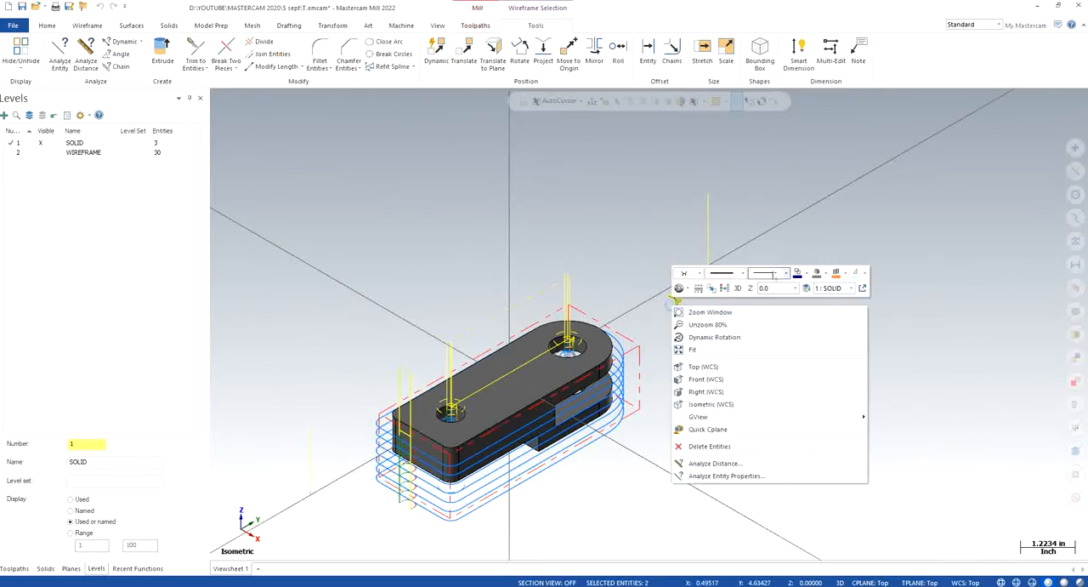
pyautogui.click(801, 286)
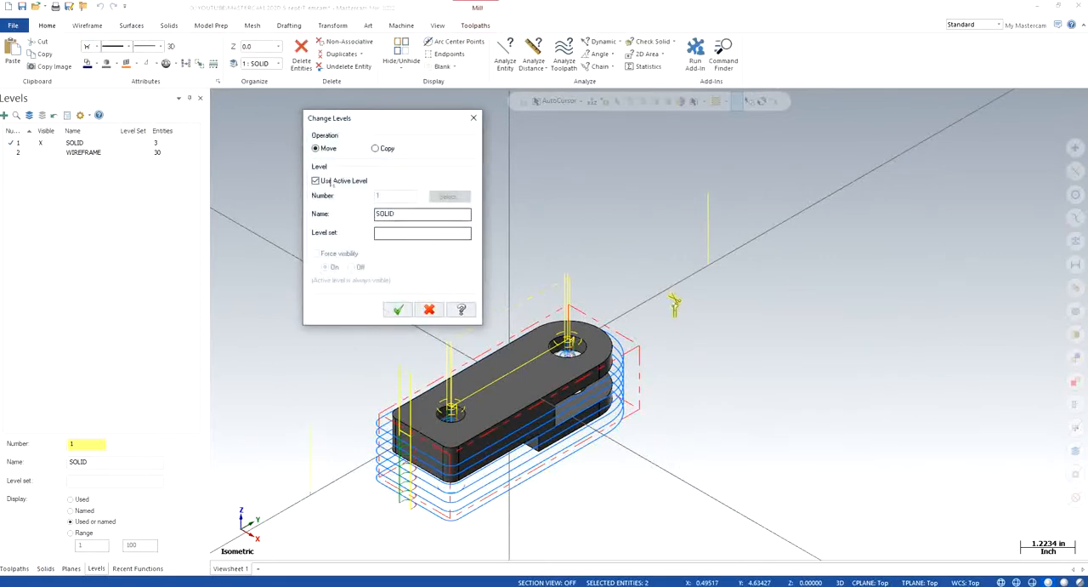
pyautogui.click(326, 178)
pyautogui.click(449, 195)
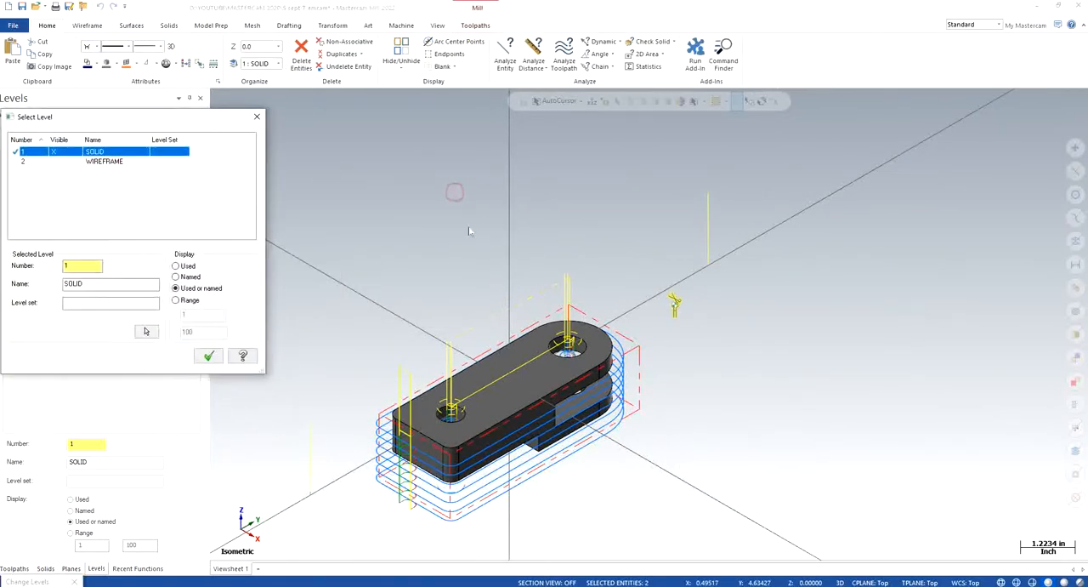
pyautogui.click(115, 162)
pyautogui.click(208, 355)
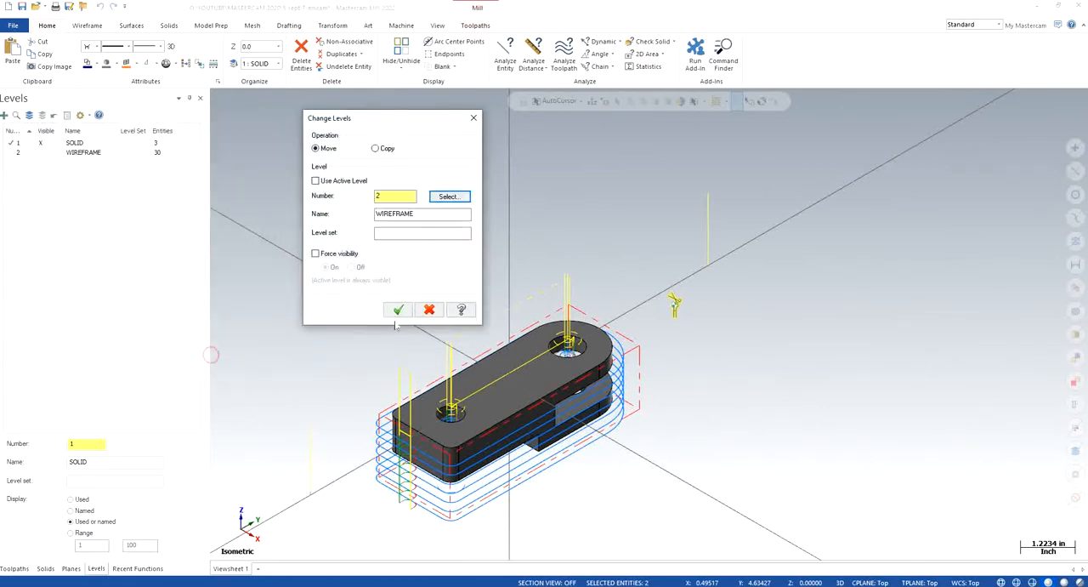
pyautogui.press('Return')
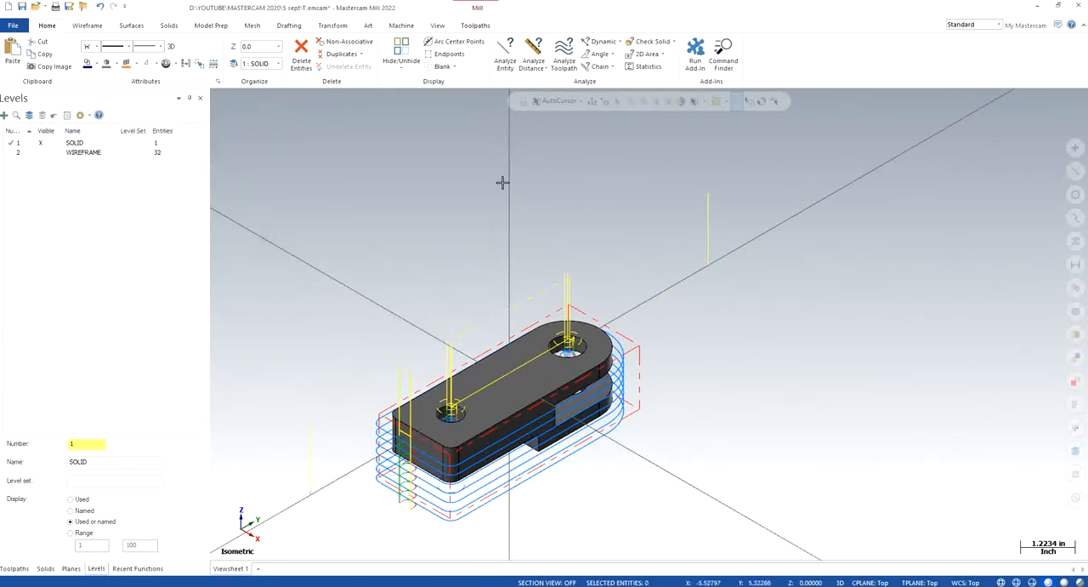
# - Show the toolpath operations and examine the part and its toolpaths from several sides, ending in the isometric view
pyautogui.click(14, 568)
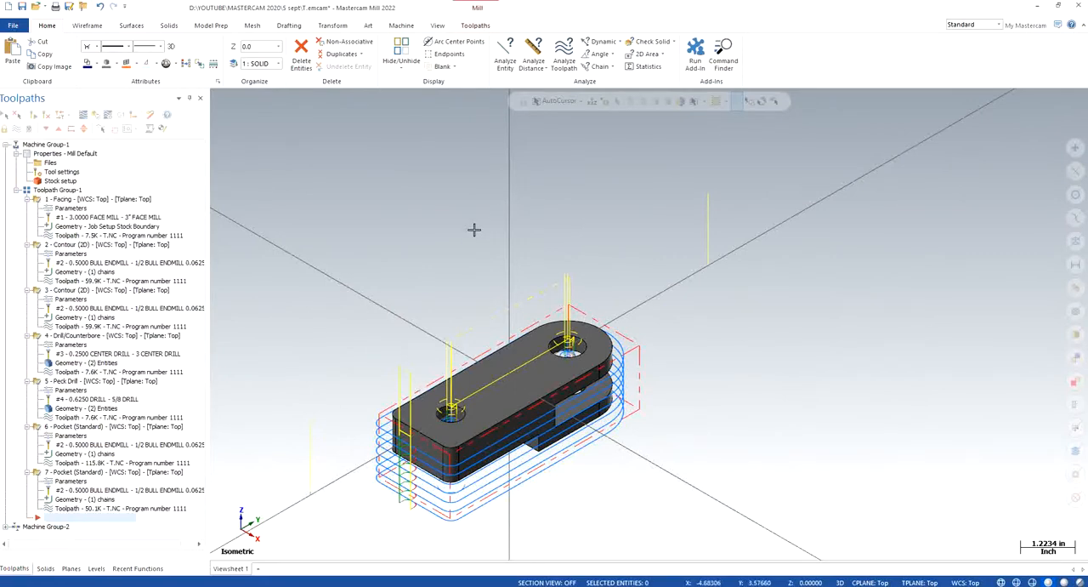
pyautogui.scroll(-2, 653, 430)
pyautogui.scroll(3, 522, 505)
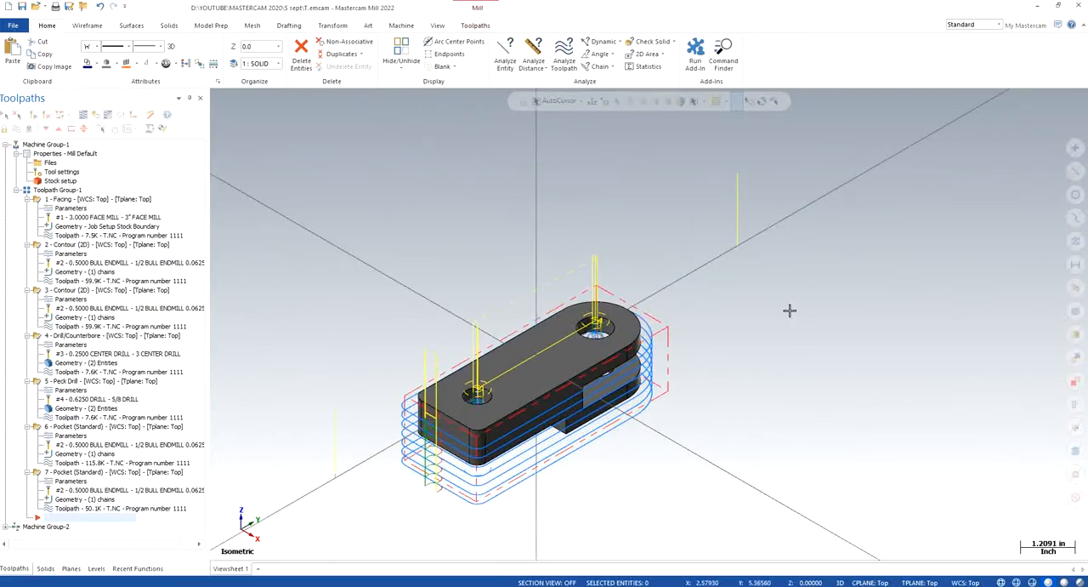
pyautogui.scroll(-1, 770, 311)
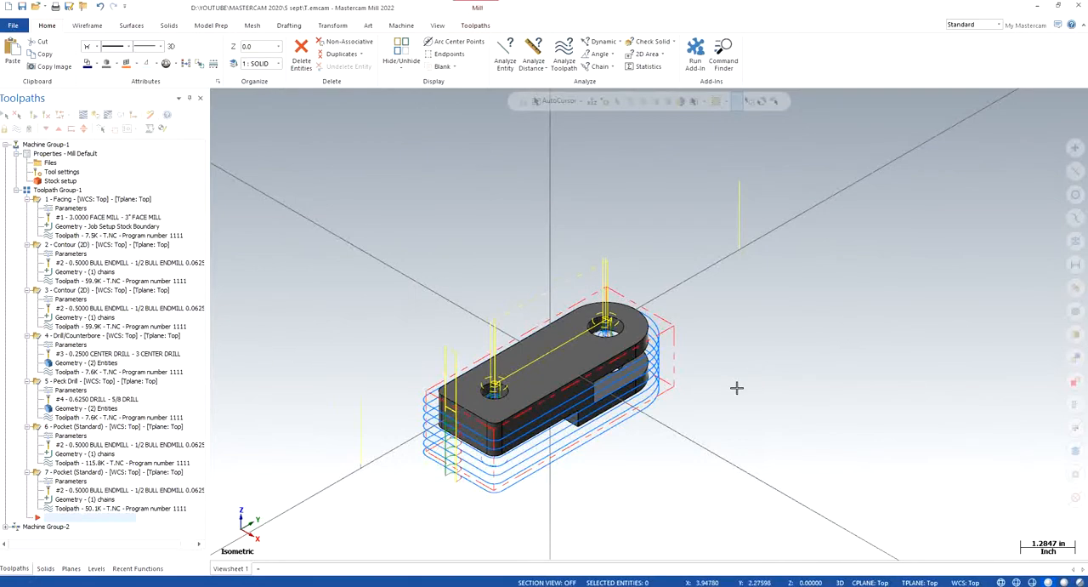
pyautogui.moveTo(683, 449); pyautogui.dragTo(672, 382, button='middle')
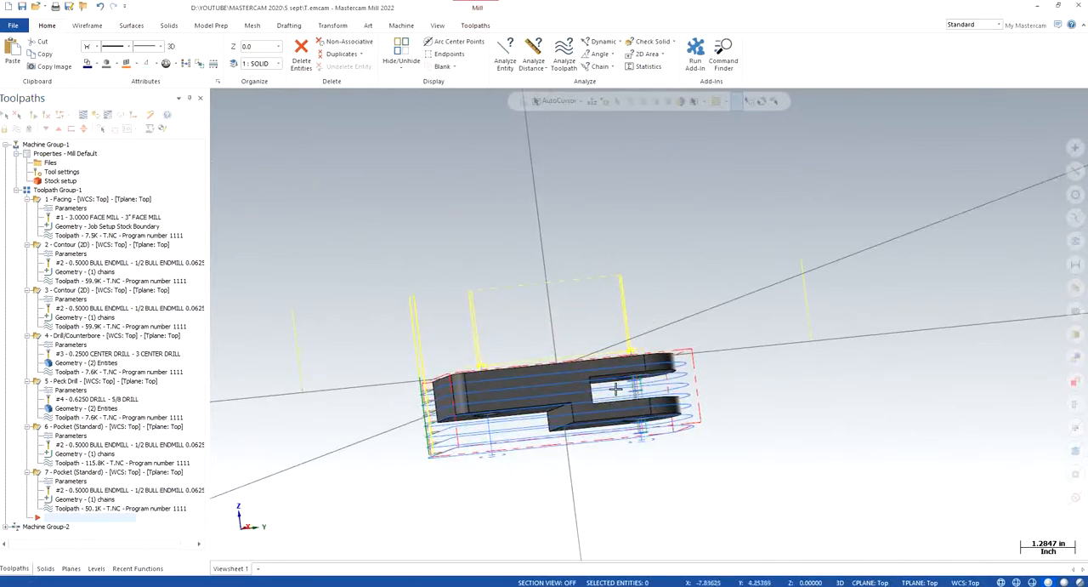
pyautogui.moveTo(685, 442); pyautogui.dragTo(531, 460, button='middle')
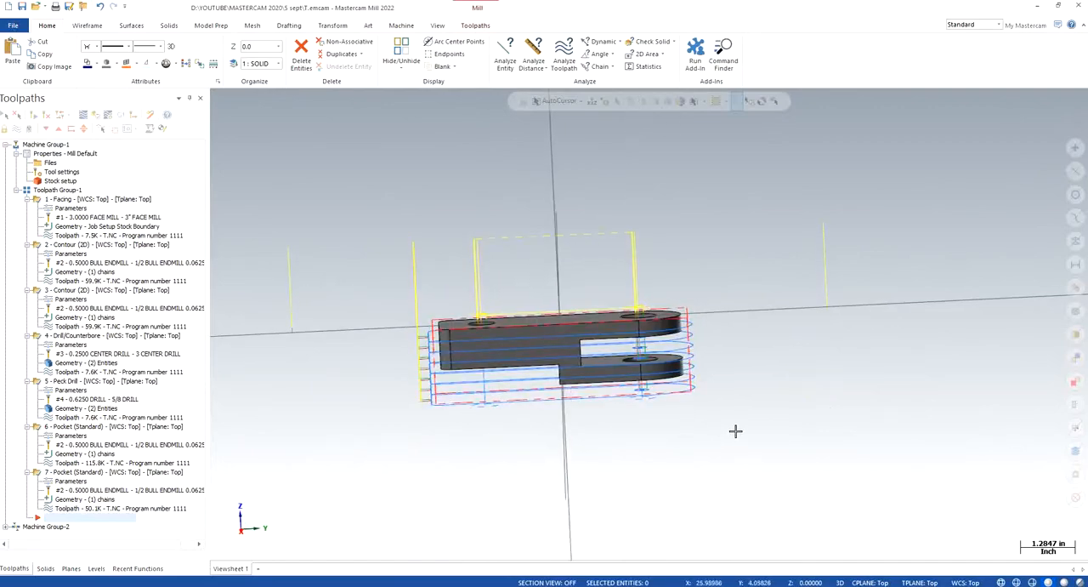
pyautogui.moveTo(726, 373); pyautogui.dragTo(796, 369, button='middle')
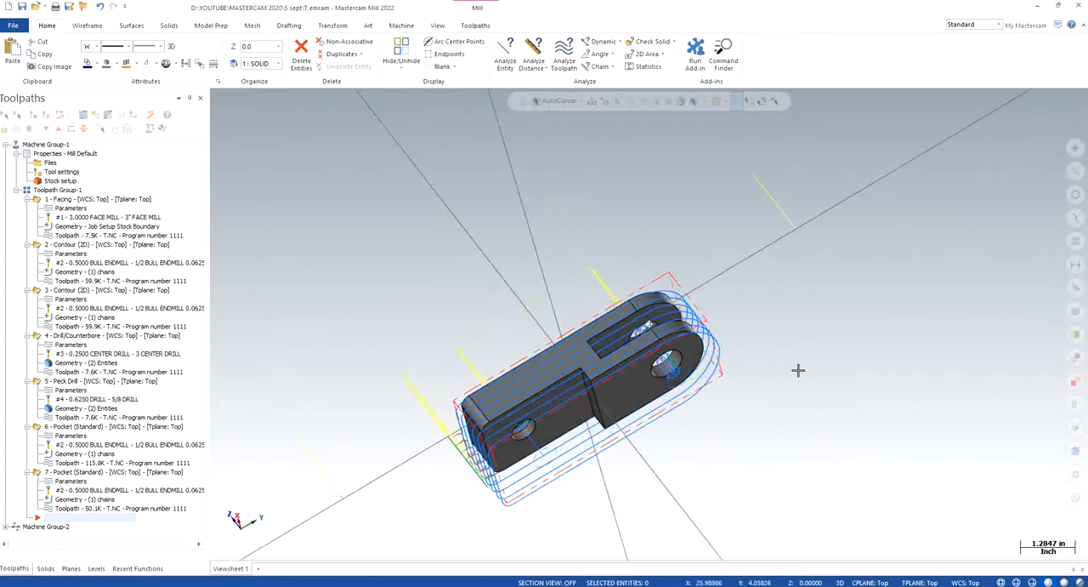
pyautogui.rightClick(396, 260)
pyautogui.click(451, 364)
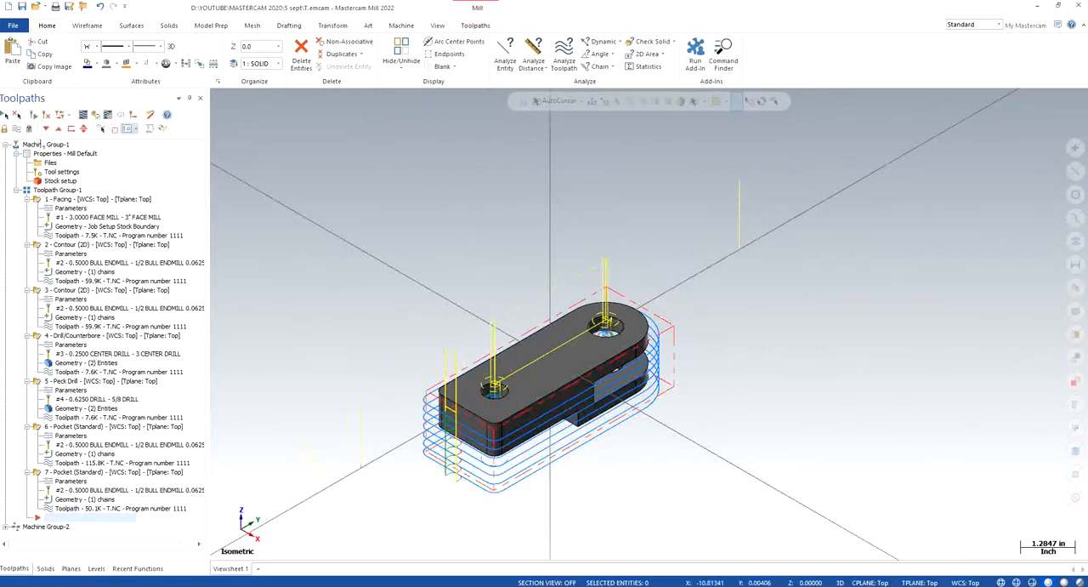
# - Verify all Machine Group-1 toolpaths in the simulator, turning off the collision stop condition and playing the machining through to the end
pyautogui.click(43, 144)
pyautogui.click(96, 116)
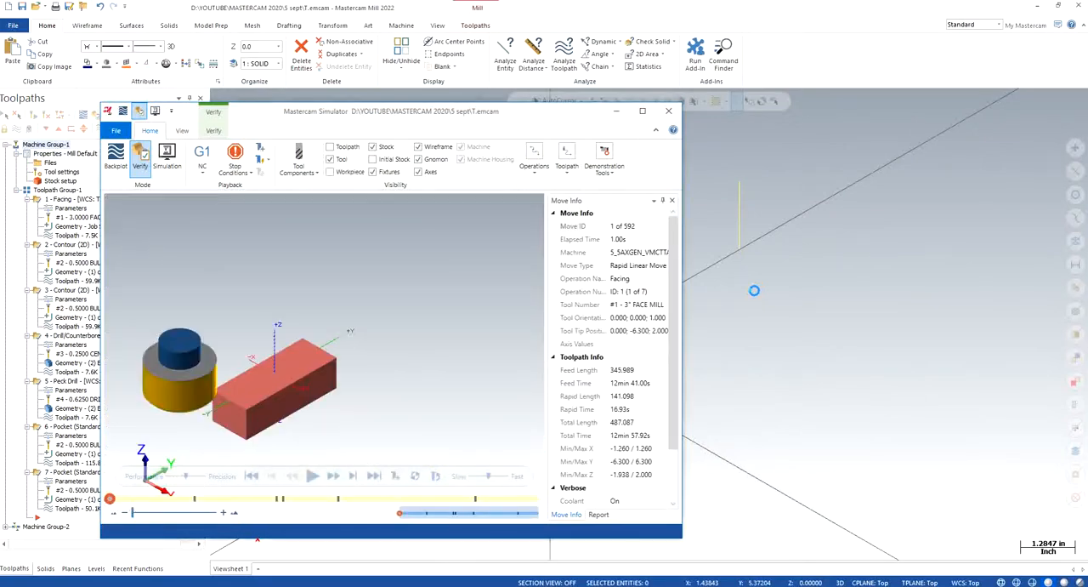
pyautogui.click(642, 110)
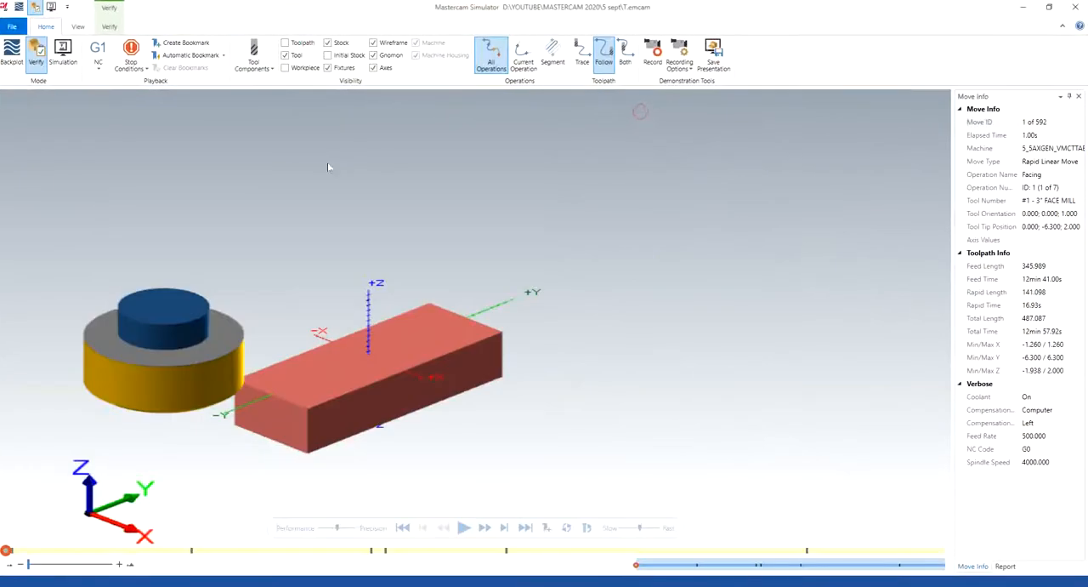
pyautogui.click(145, 68)
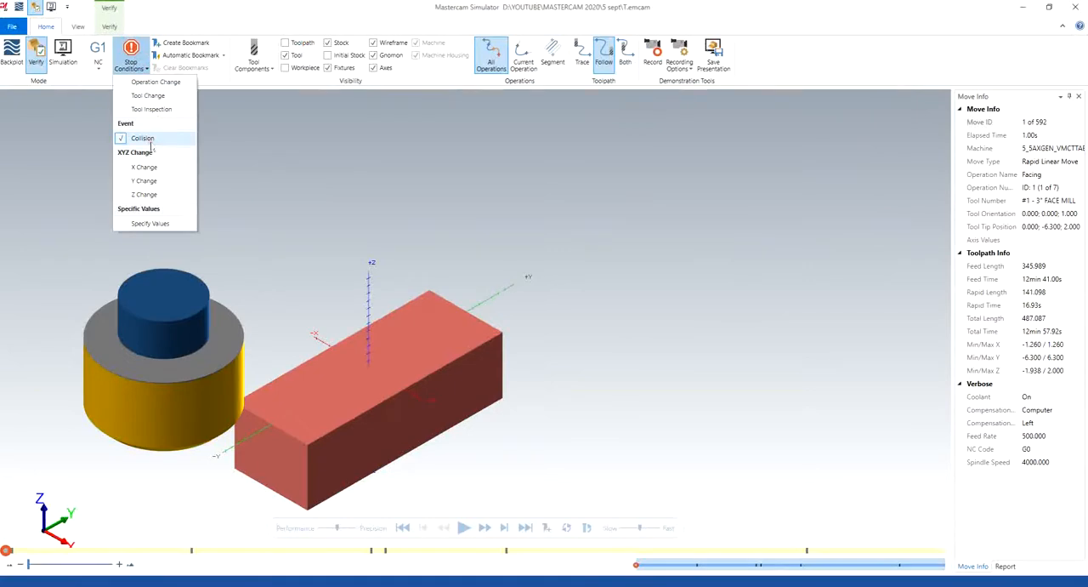
pyautogui.click(142, 138)
pyautogui.click(110, 27)
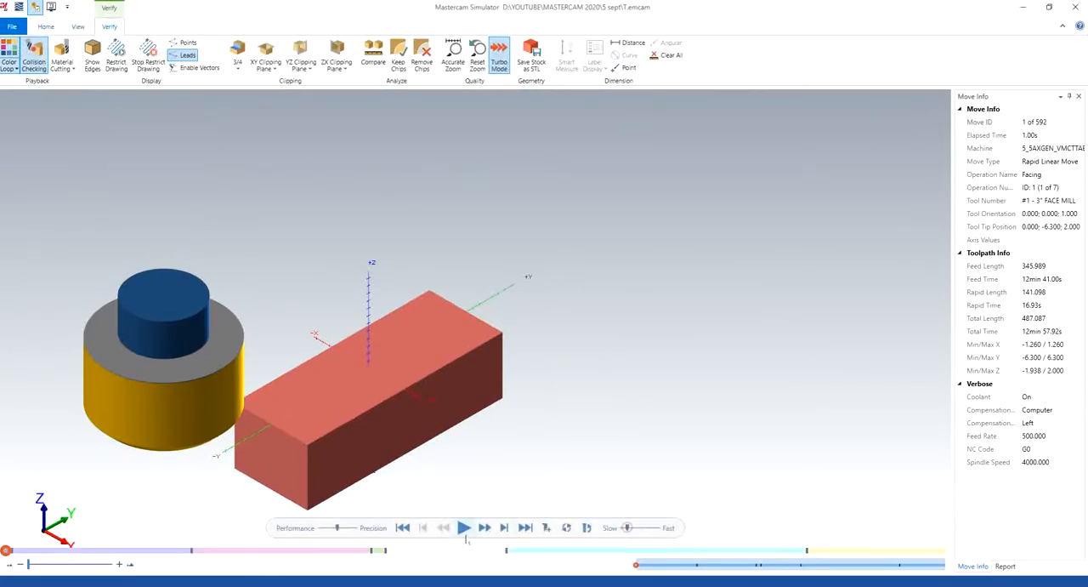
pyautogui.click(463, 527)
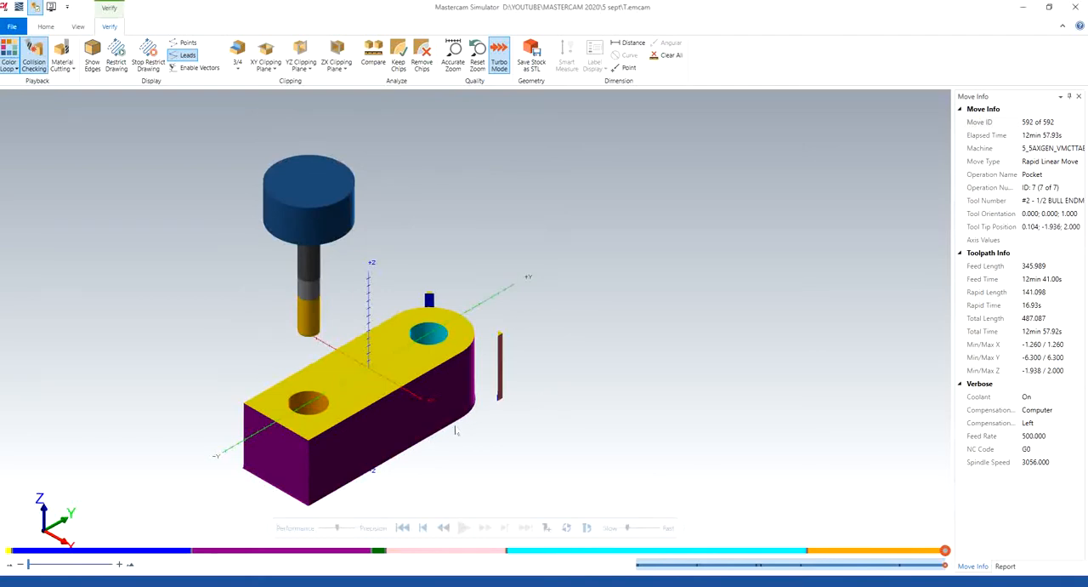
# - Inspect the simulated stock from below and from the side for remaining material, and close the simulator
pyautogui.moveTo(455, 431); pyautogui.dragTo(410, 362, button='middle')
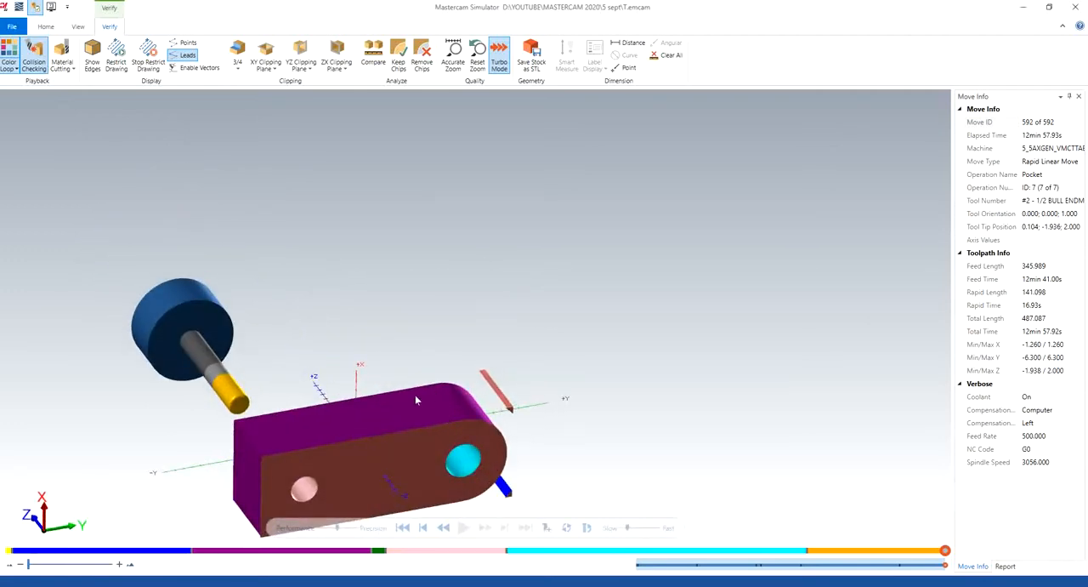
pyautogui.scroll(-5, 447, 393)
pyautogui.scroll(4, 470, 418)
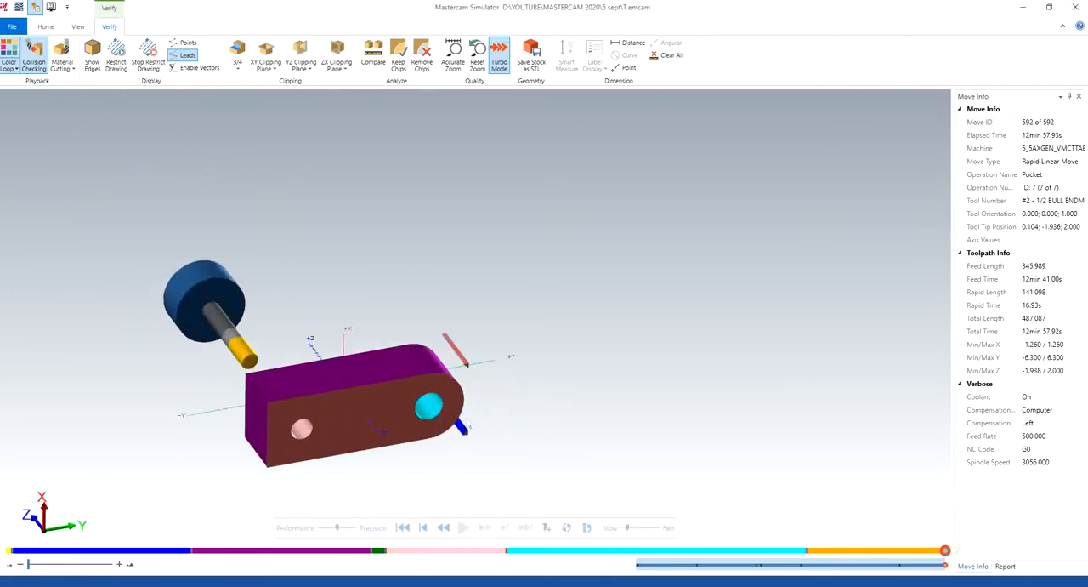
pyautogui.moveTo(419, 409); pyautogui.dragTo(401, 439, button='middle')
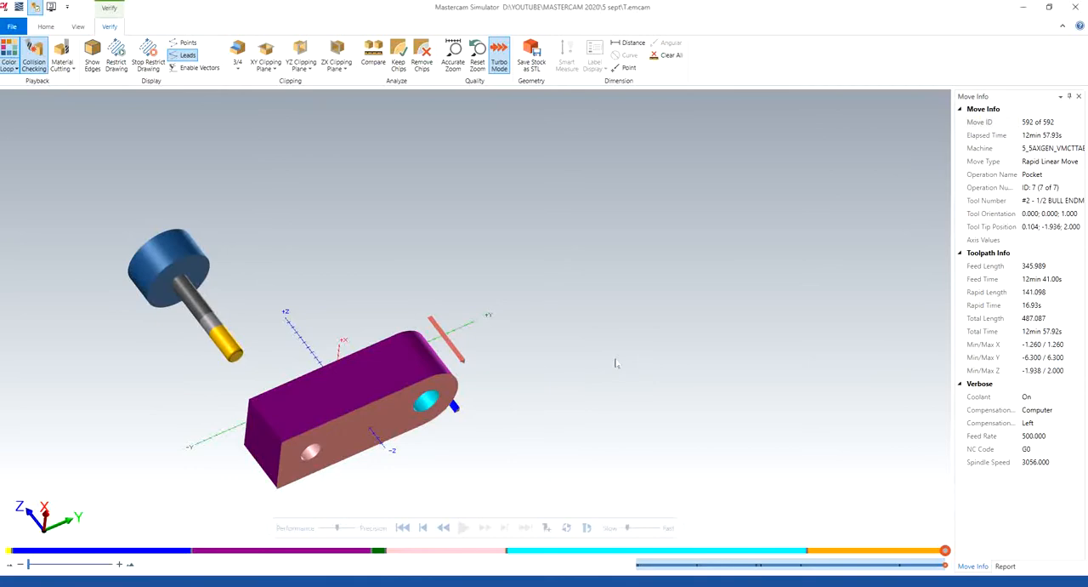
pyautogui.moveTo(534, 332)
pyautogui.mouseDown(button='middle')
pyautogui.moveTo(535, 417)
pyautogui.moveTo(514, 327)
pyautogui.mouseUp(button='middle')
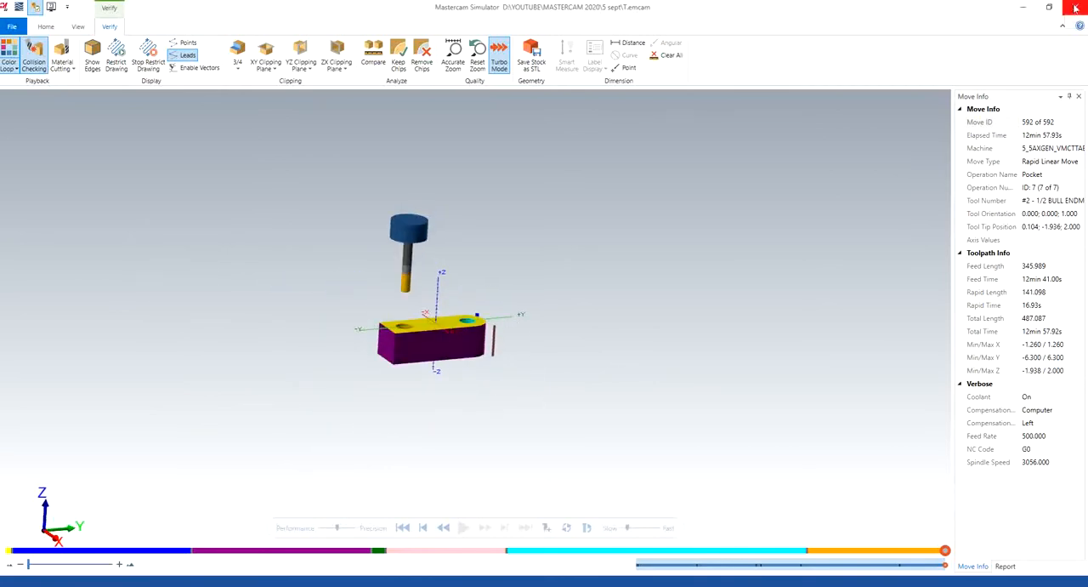
pyautogui.click(1075, 8)
# - Examine the solid's slot and stepped underside from different angles, and restore the isometric view
pyautogui.rightClick(435, 284)
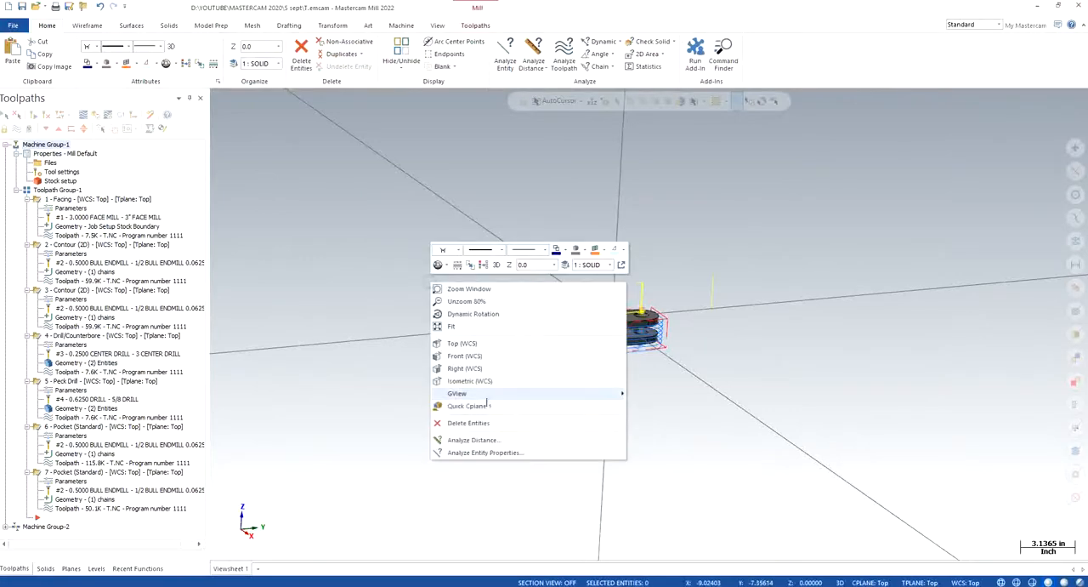
pyautogui.click(469, 380)
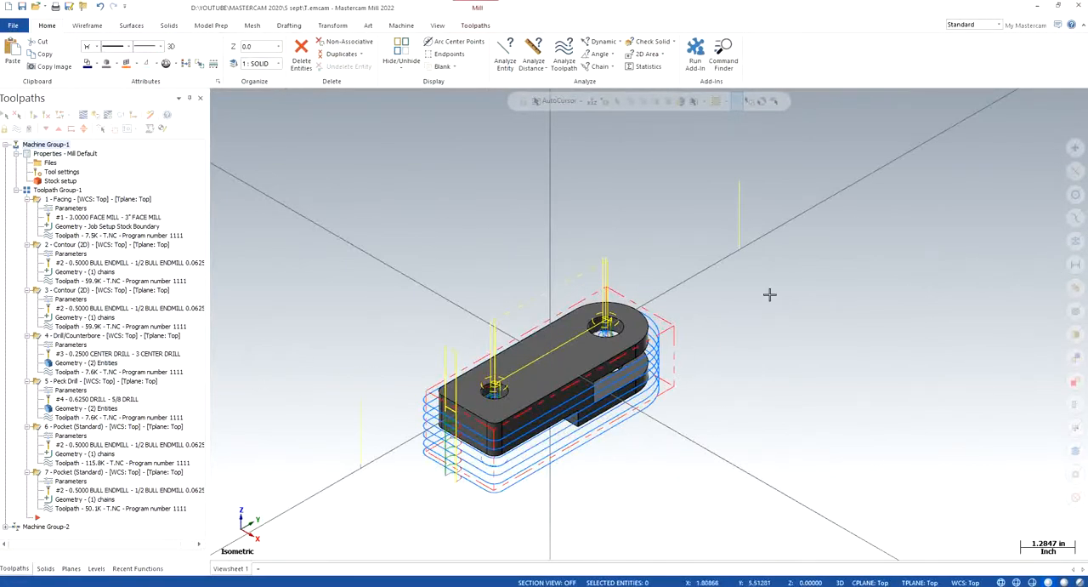
pyautogui.moveTo(731, 403); pyautogui.dragTo(613, 367, button='middle')
pyautogui.rightClick(317, 213)
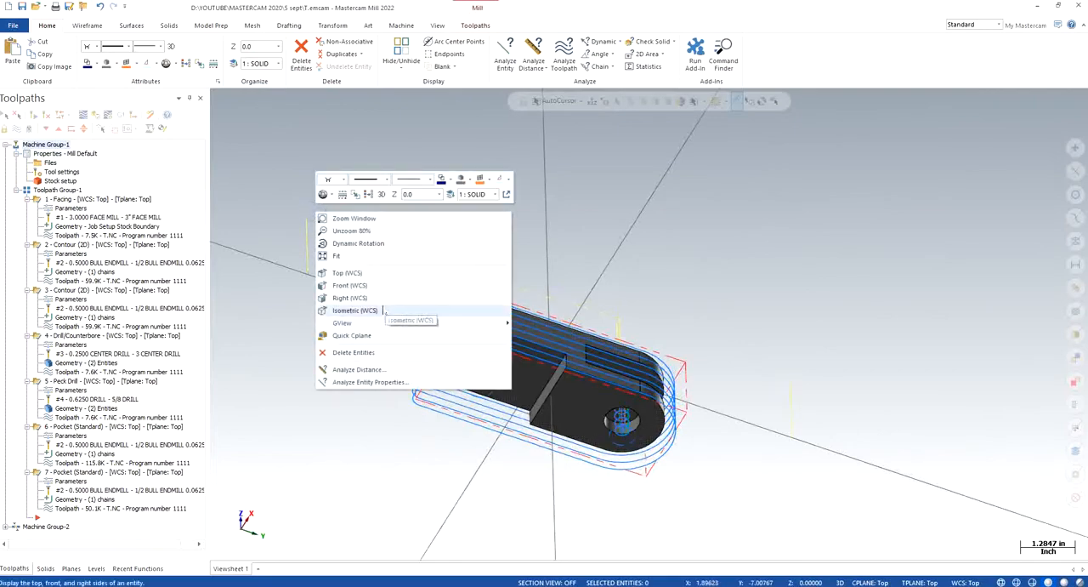
pyautogui.click(756, 250)
pyautogui.moveTo(671, 349); pyautogui.dragTo(681, 205, button='middle')
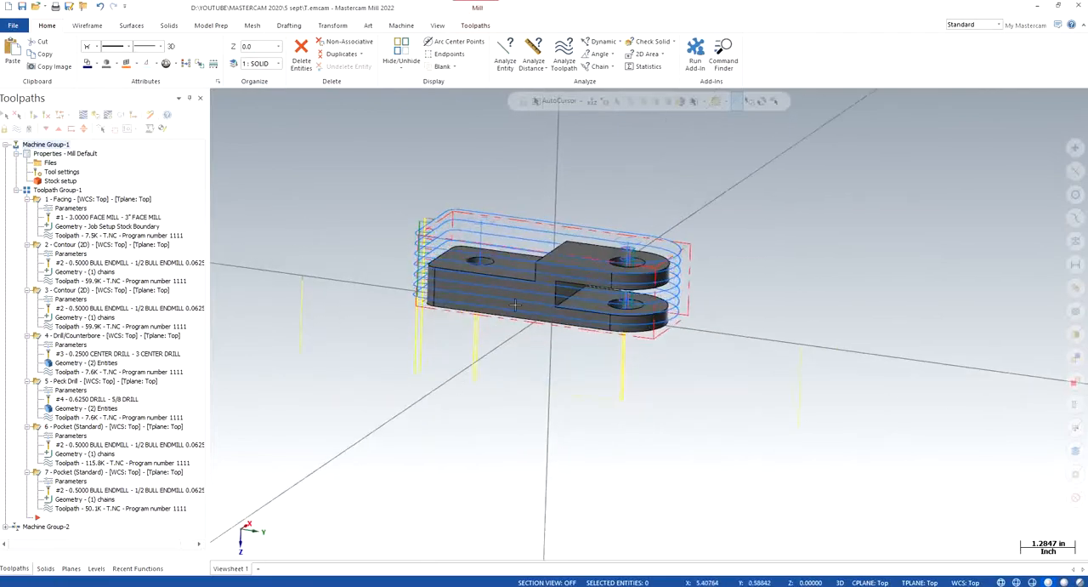
pyautogui.rightClick(350, 207)
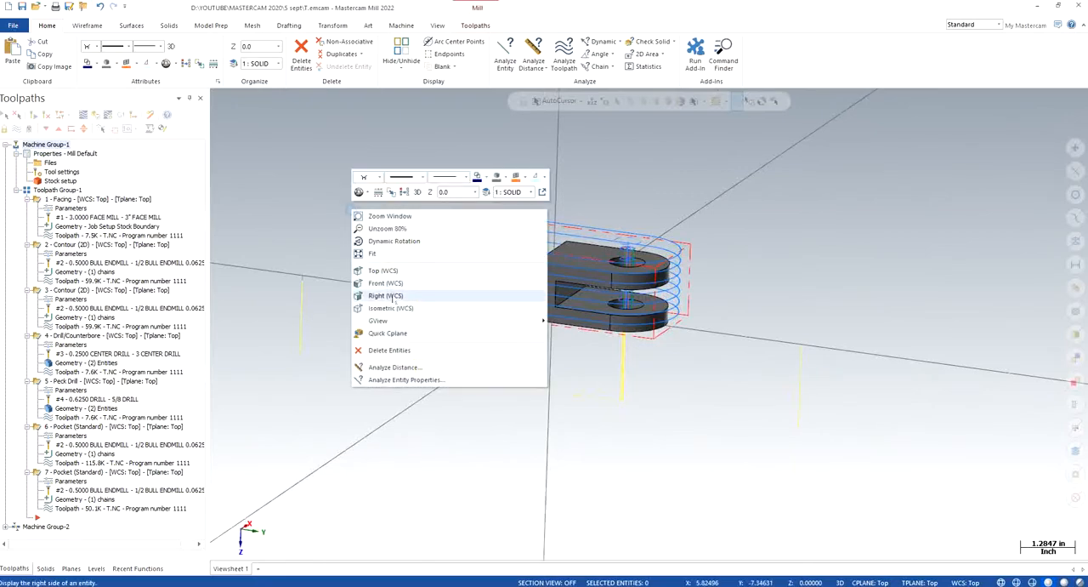
pyautogui.click(394, 307)
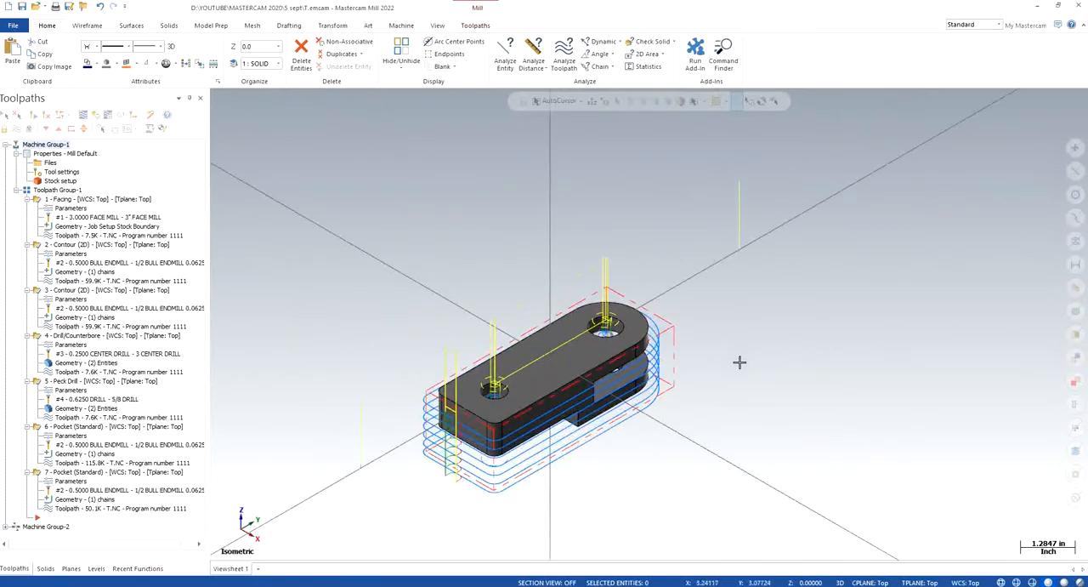
# - Make Plane B90 the WCS, construction plane and tool plane, and view the part from that plane's top
pyautogui.click(70, 568)
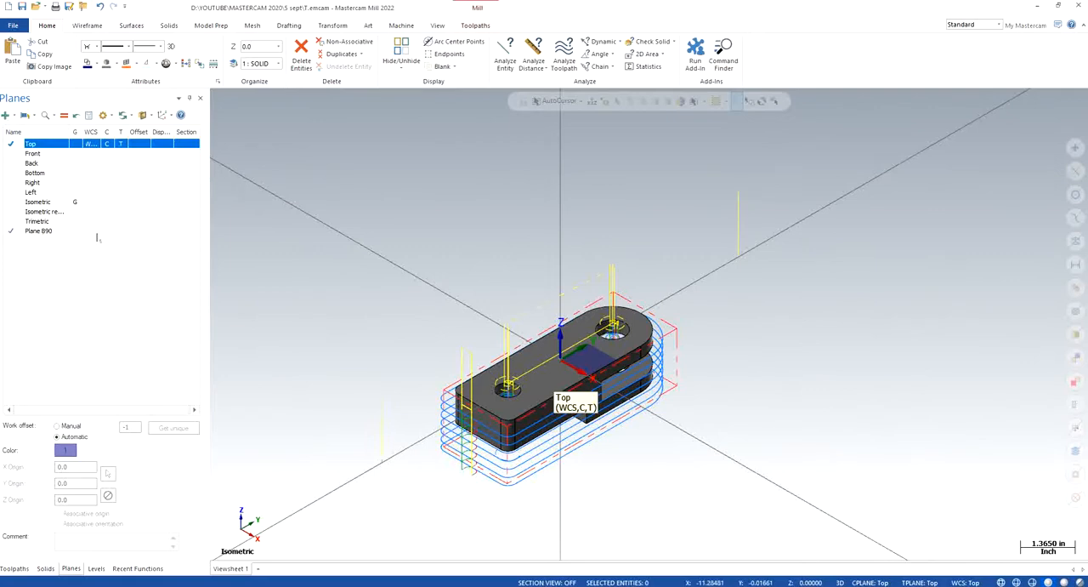
pyautogui.click(97, 232)
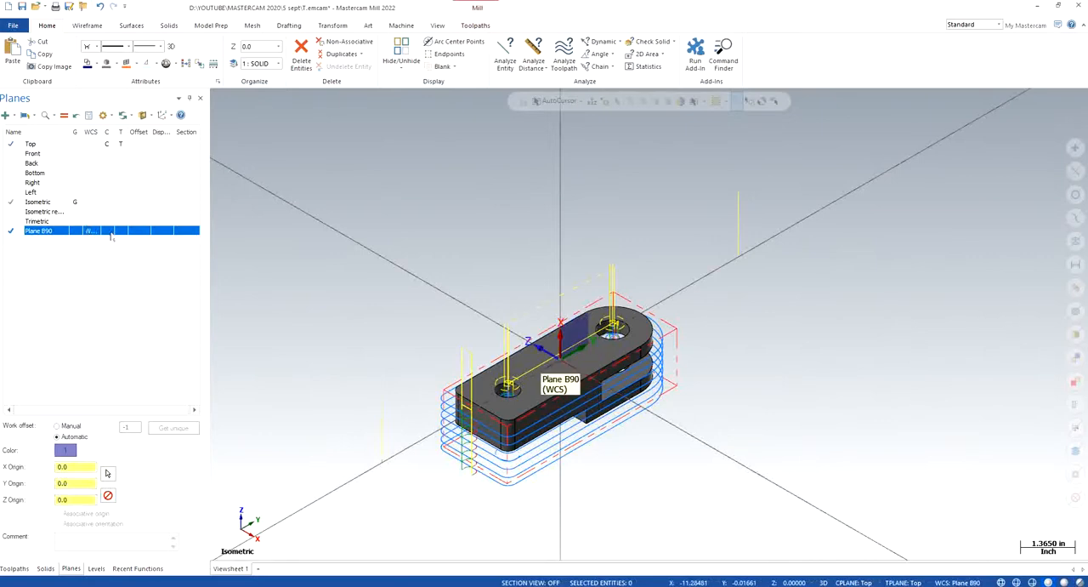
pyautogui.rightClick(274, 225)
pyautogui.click(318, 324)
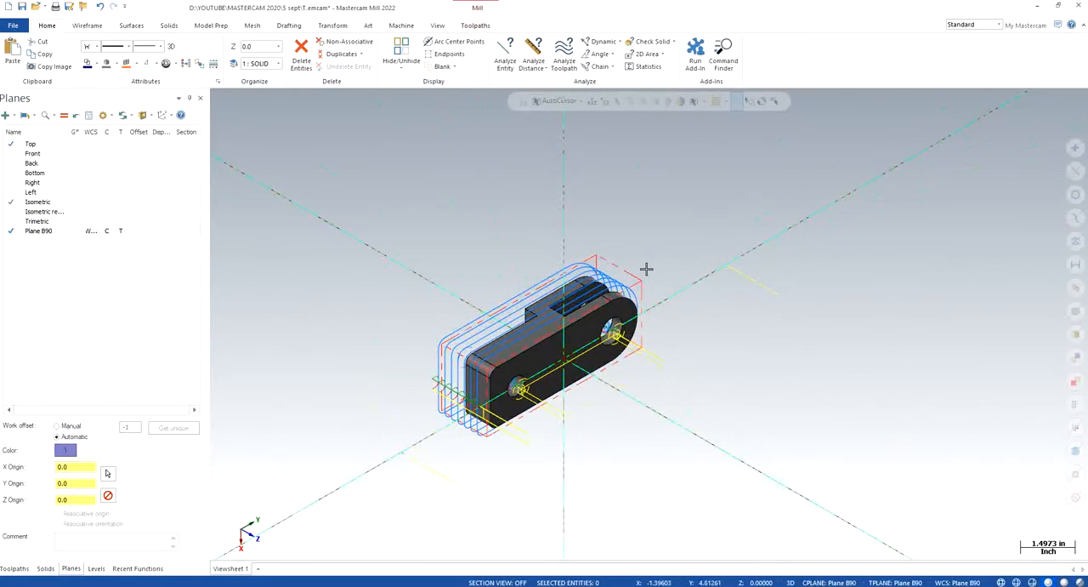
pyautogui.moveTo(621, 262); pyautogui.dragTo(481, 306, button='middle')
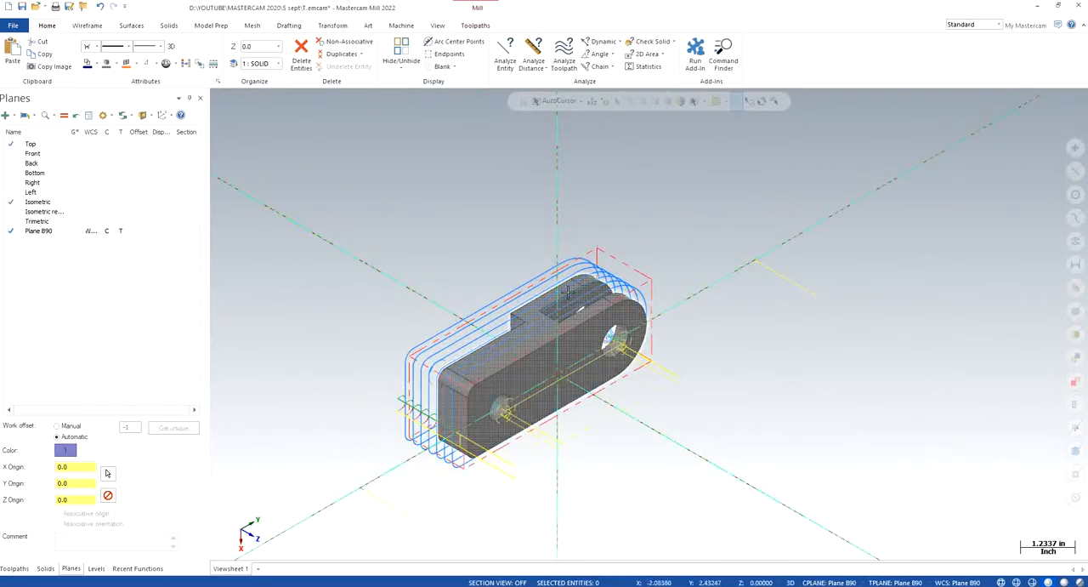
pyautogui.moveTo(564, 298)
pyautogui.mouseDown(button='middle')
pyautogui.moveTo(573, 335)
pyautogui.moveTo(549, 306)
pyautogui.mouseUp(button='middle')
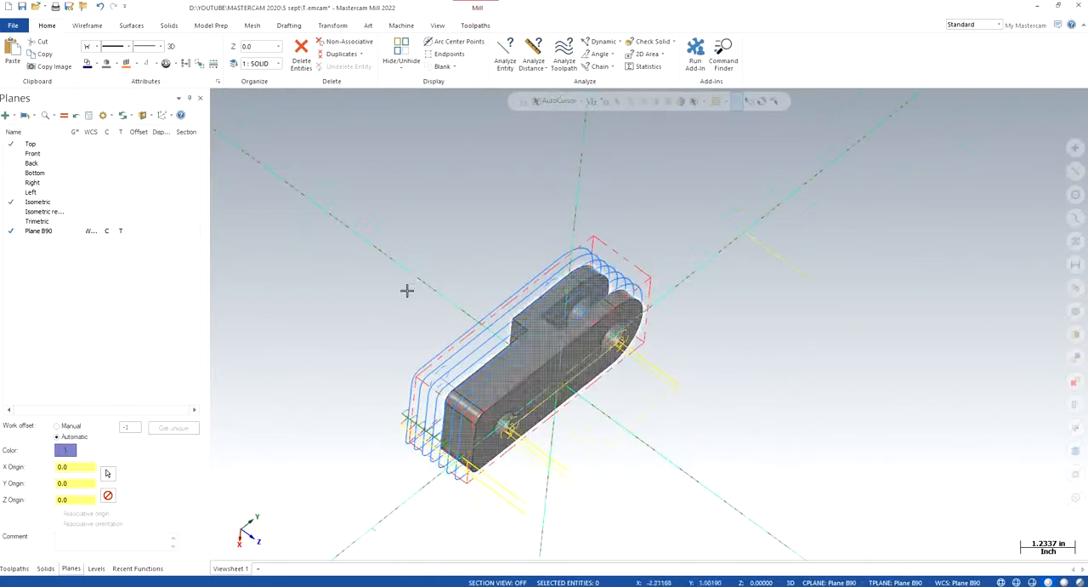
pyautogui.rightClick(387, 290)
pyautogui.click(428, 348)
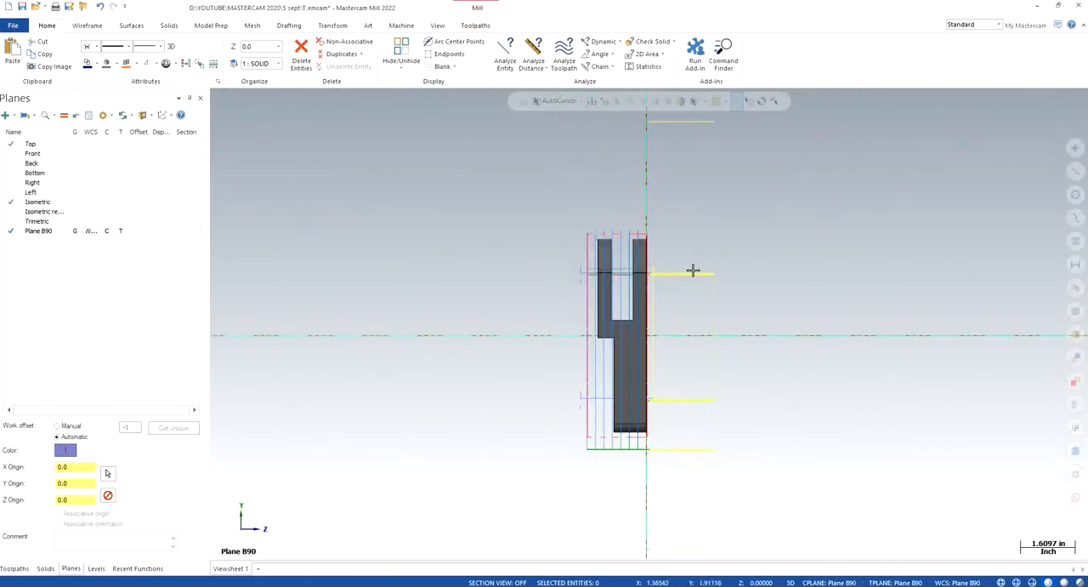
# - Examine the solid's slot and stepped side in Plane B90's top view and from rotated angles, and restore the isometric view
pyautogui.scroll(2, 684, 265)
pyautogui.scroll(1, 647, 245)
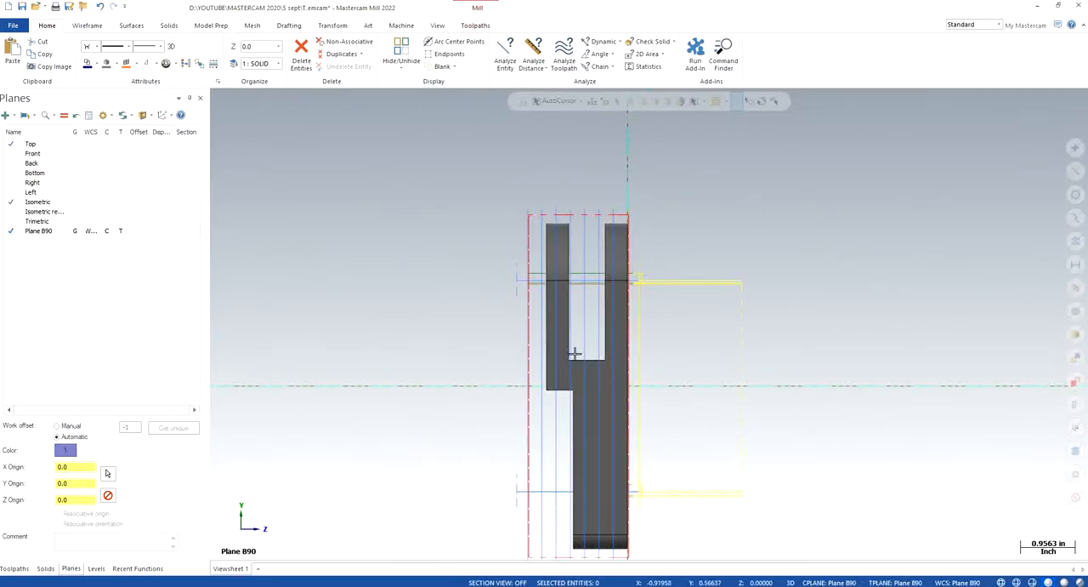
pyautogui.scroll(3, 590, 400)
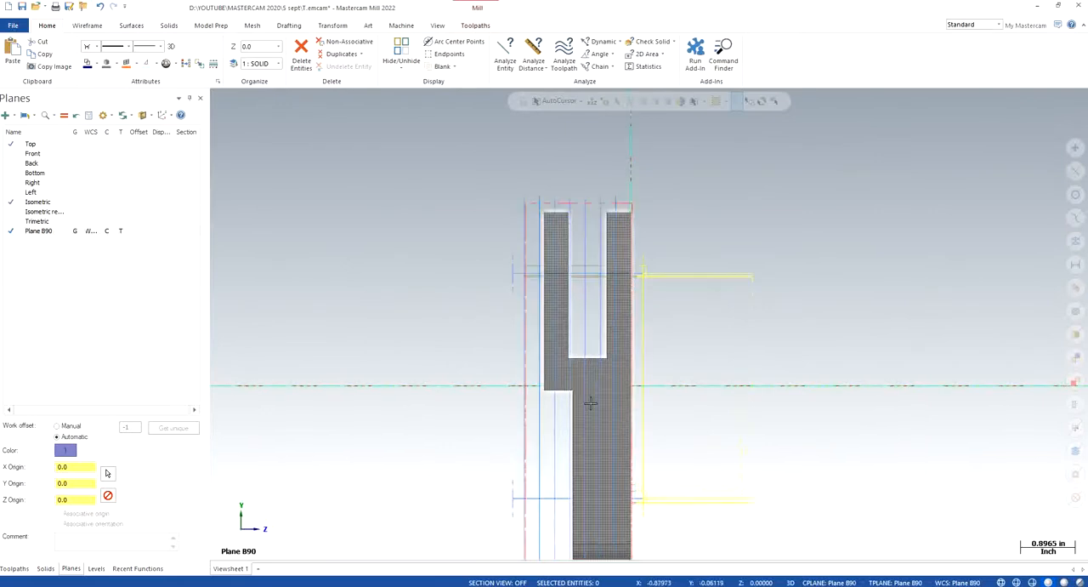
pyautogui.rightClick(374, 272)
pyautogui.click(435, 371)
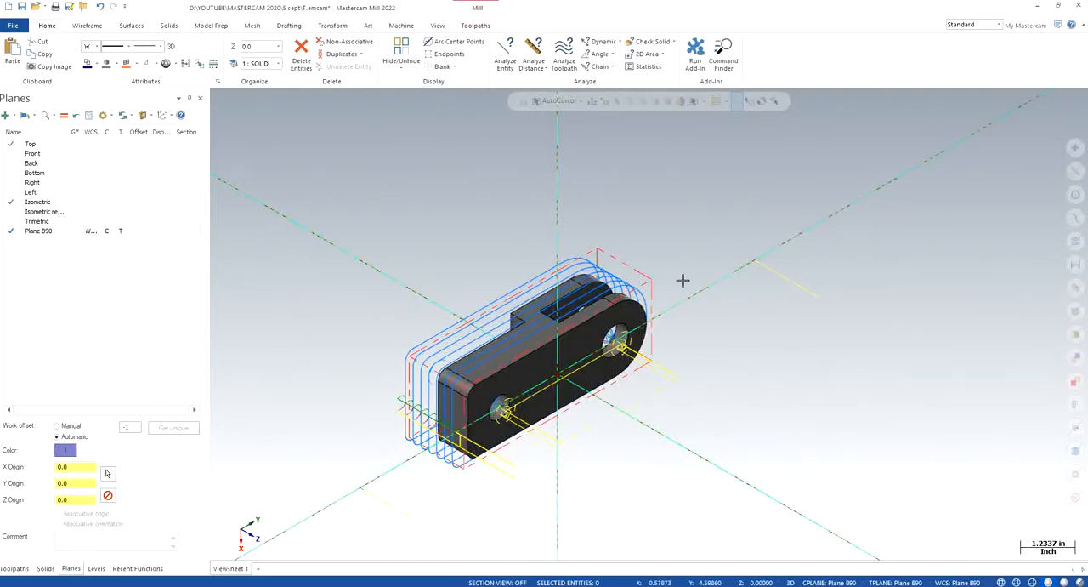
pyautogui.moveTo(622, 274); pyautogui.dragTo(578, 399, button='middle')
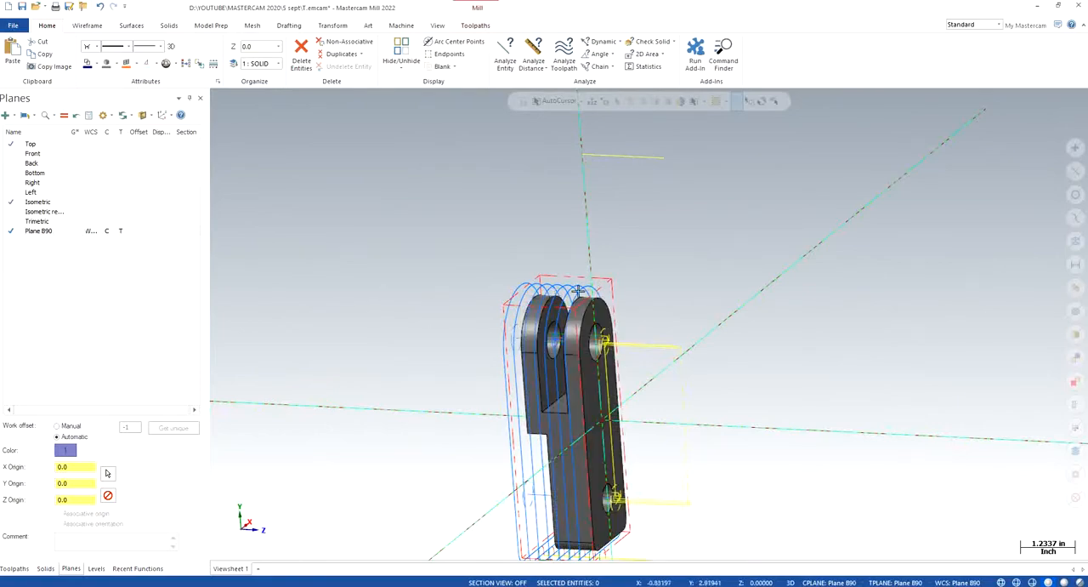
pyautogui.moveTo(578, 291); pyautogui.dragTo(715, 300, button='middle')
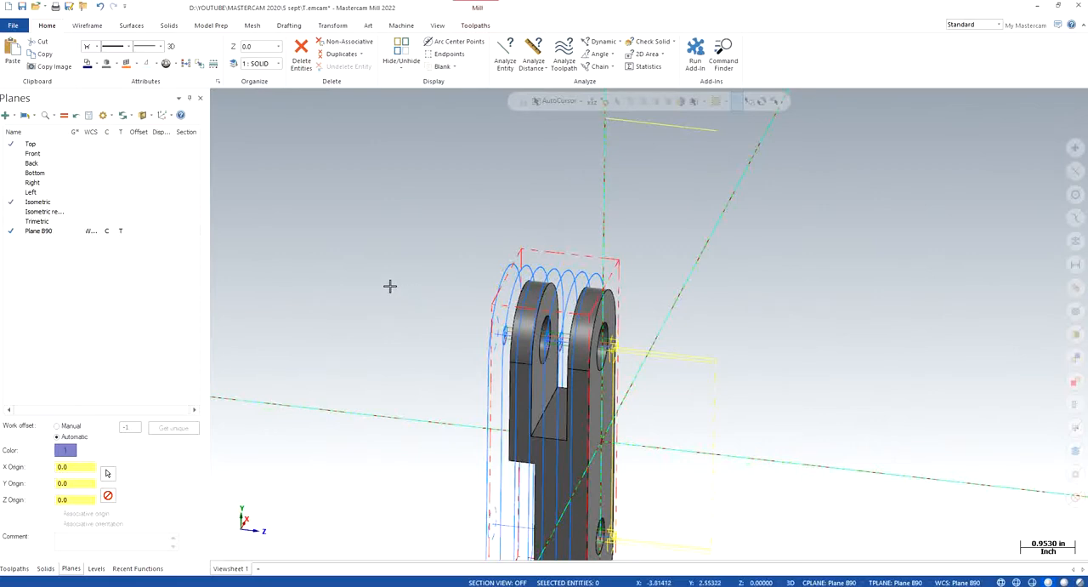
pyautogui.rightClick(391, 285)
pyautogui.click(433, 382)
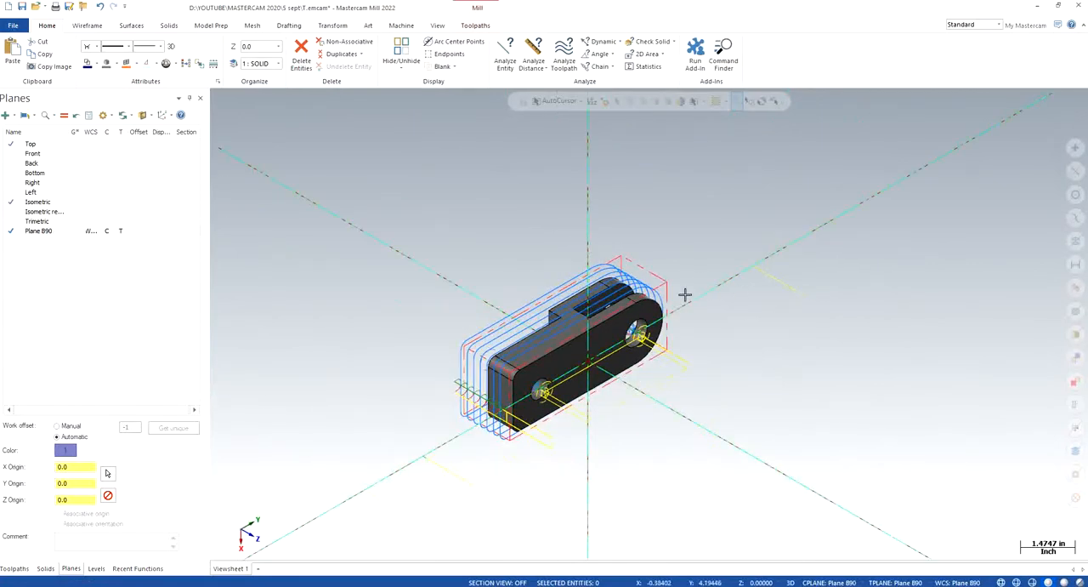
pyautogui.scroll(1, 680, 293)
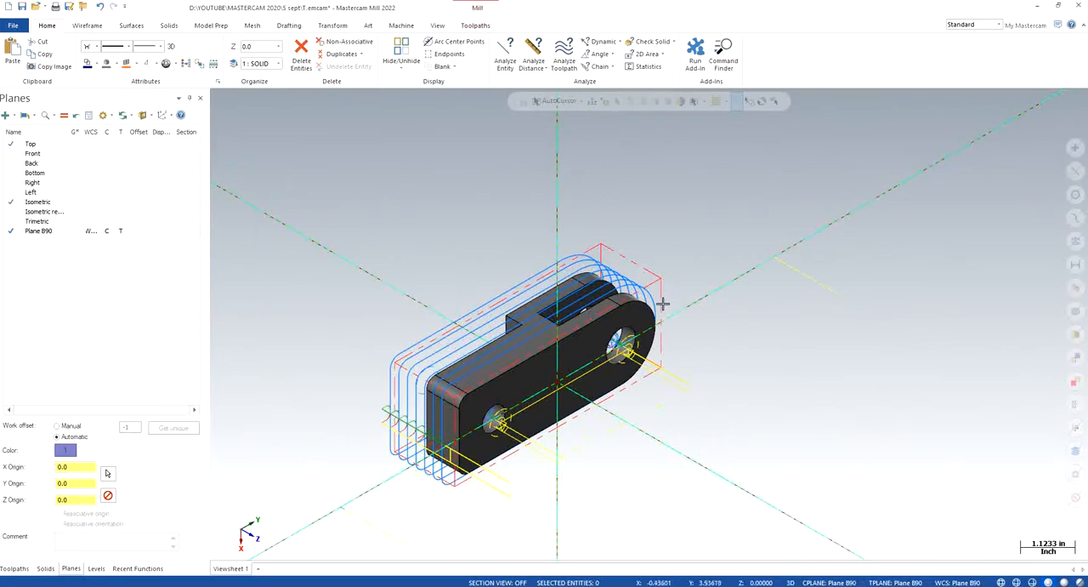
# - Switch the WCS, construction plane and tool plane to Top and back to Plane B90, viewing the part isometrically in each
pyautogui.click(91, 144)
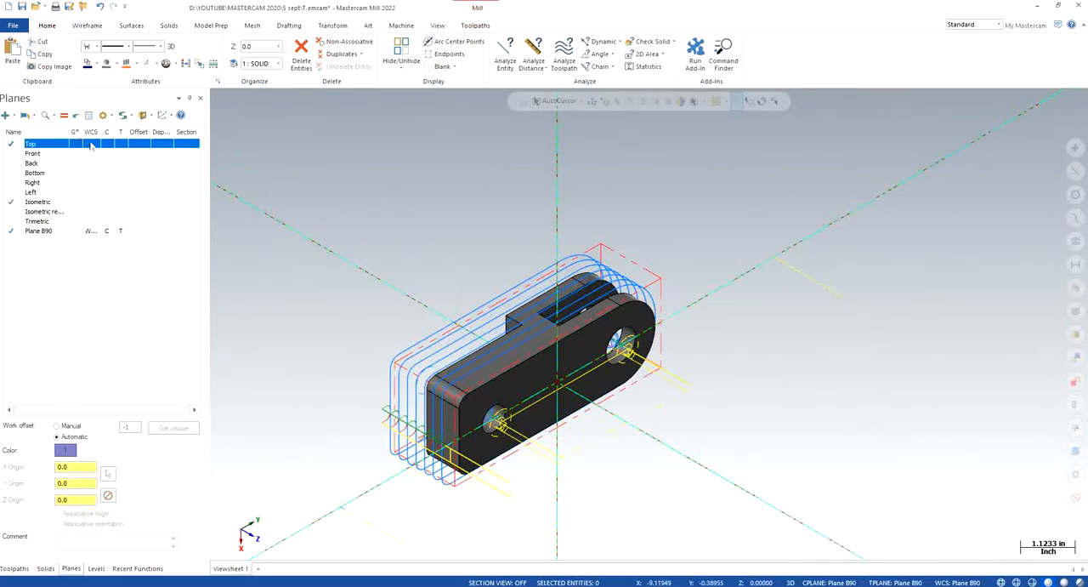
pyautogui.rightClick(357, 215)
pyautogui.click(406, 315)
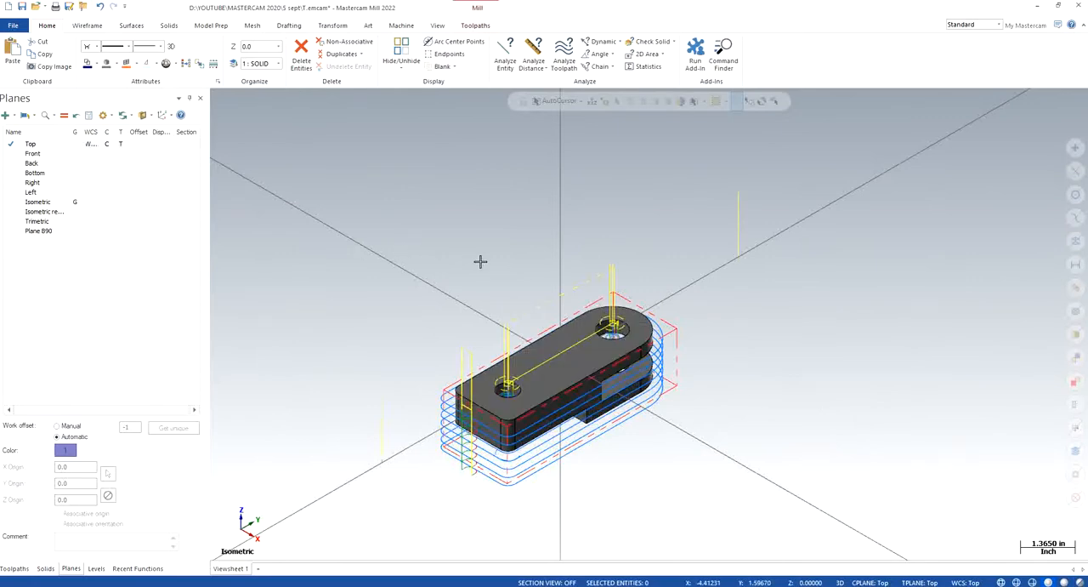
pyautogui.click(97, 230)
pyautogui.click(106, 230)
pyautogui.rightClick(377, 226)
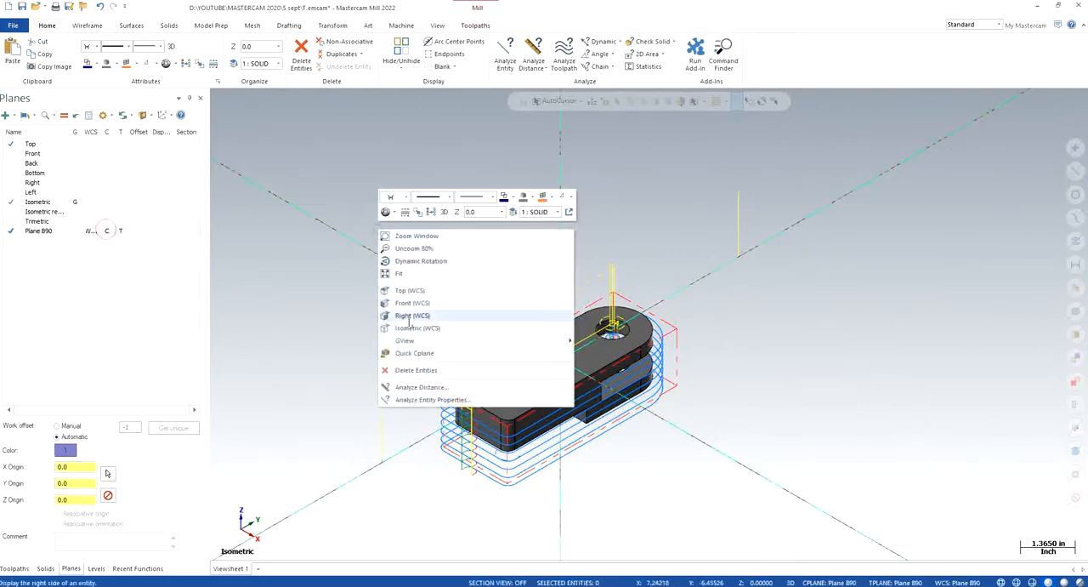
pyautogui.click(414, 327)
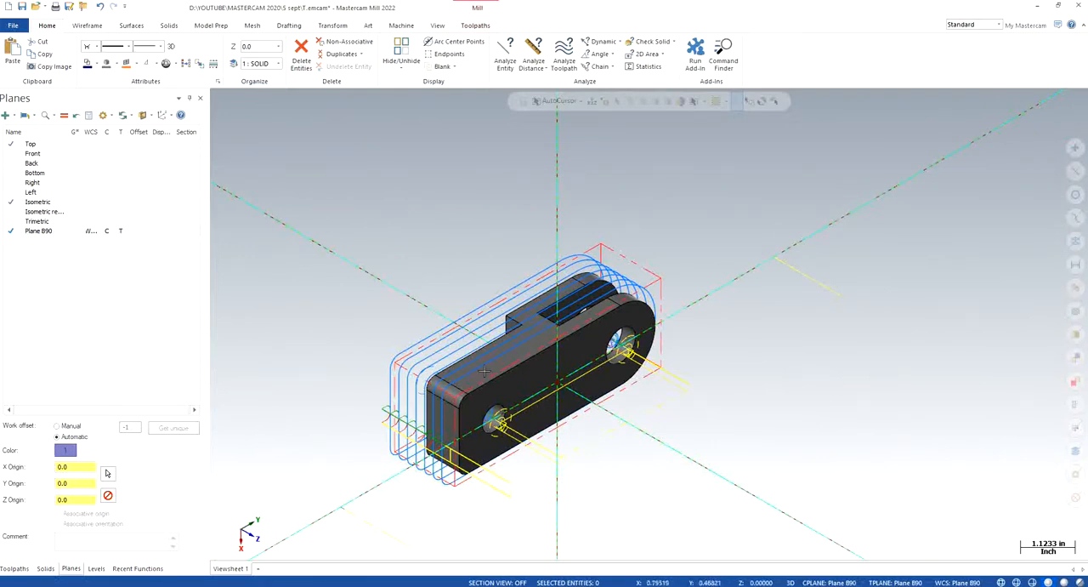
# - Start a new dynamic plane at the origin and rotate it -90° about the X axis
pyautogui.click(5, 115)
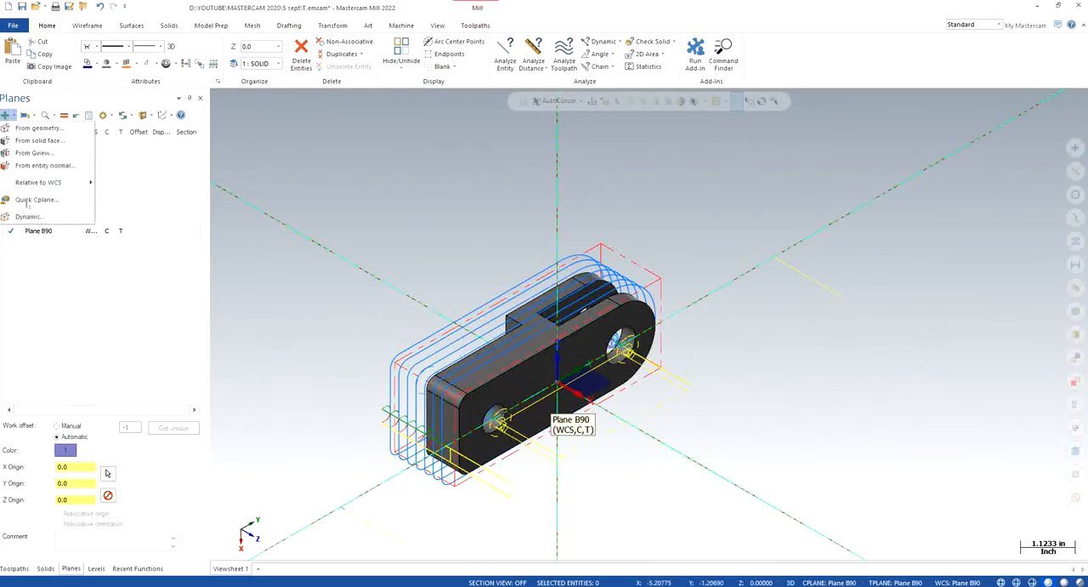
pyautogui.click(28, 216)
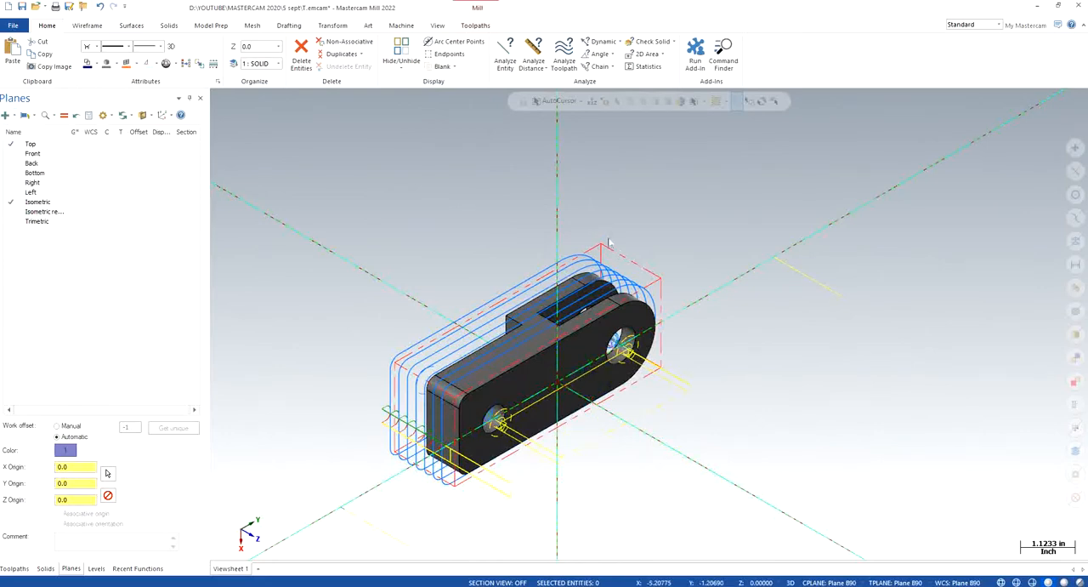
pyautogui.click(561, 387)
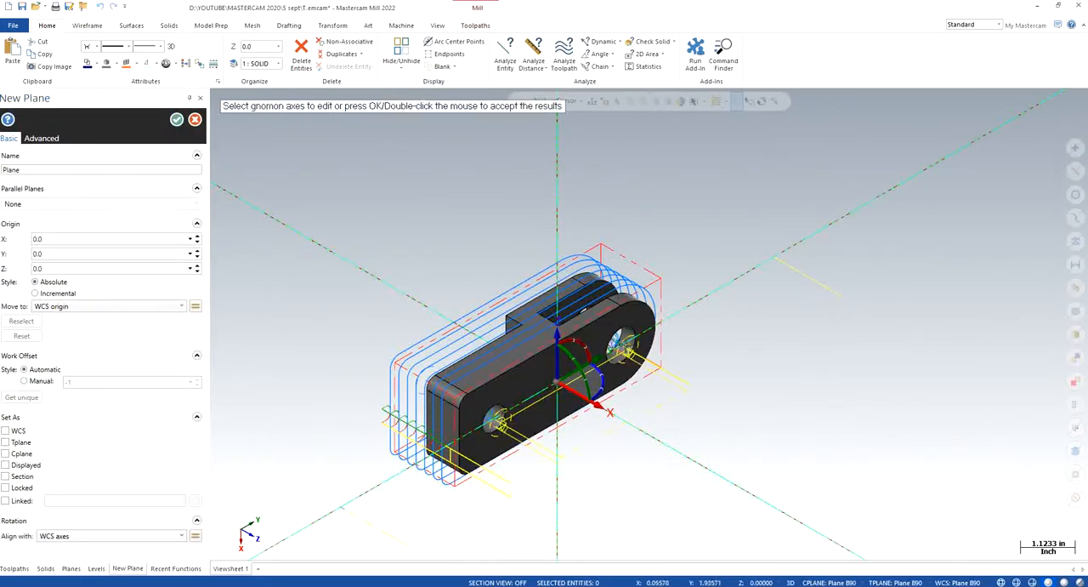
pyautogui.click(579, 343)
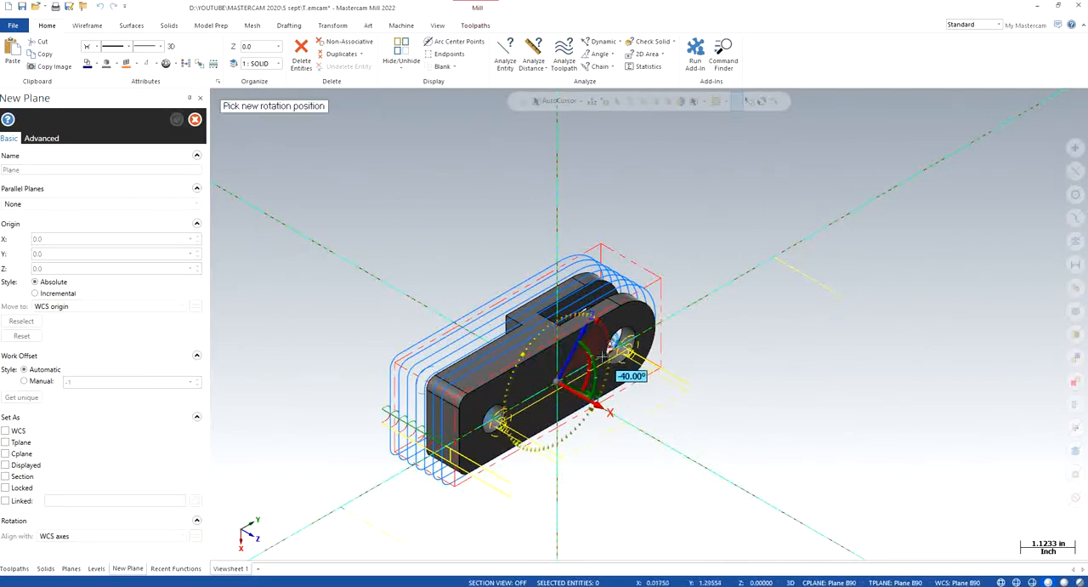
pyautogui.write('-90')
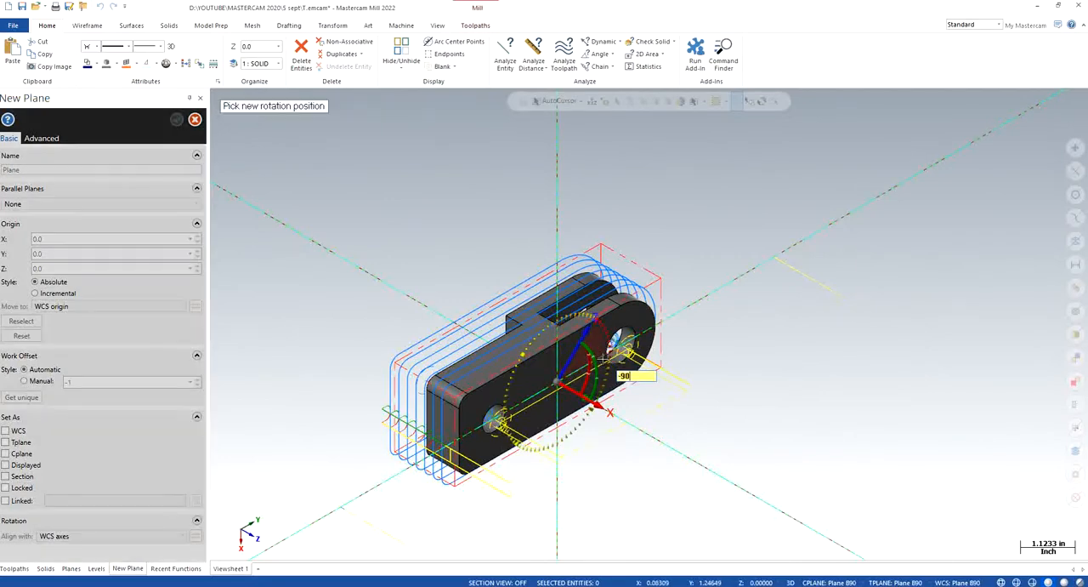
pyautogui.press('Return')
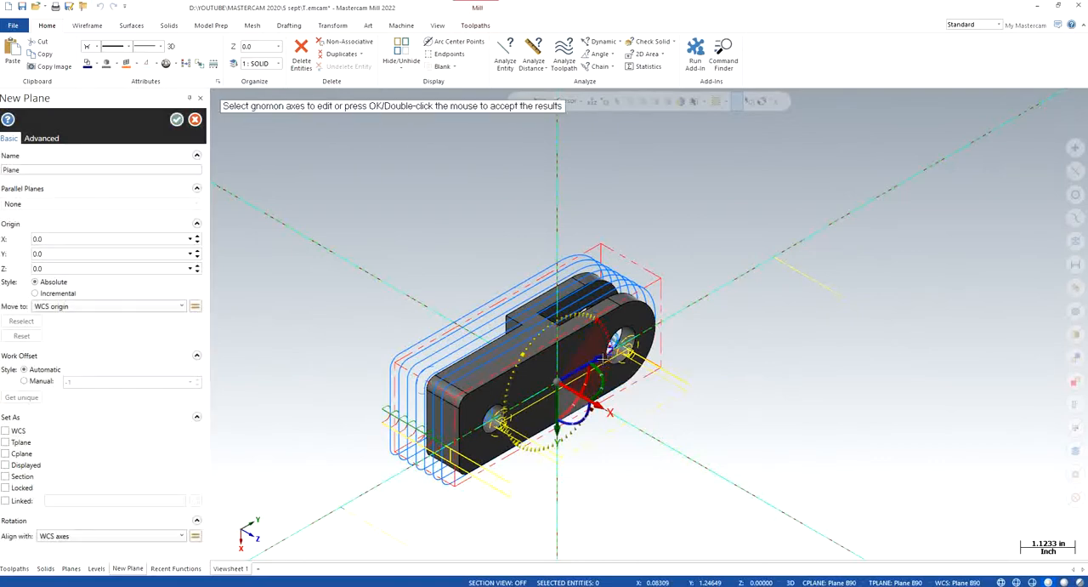
# - Name the new plane Plane C90, set its work offset manually to 5, and accept it
pyautogui.click(46, 169)
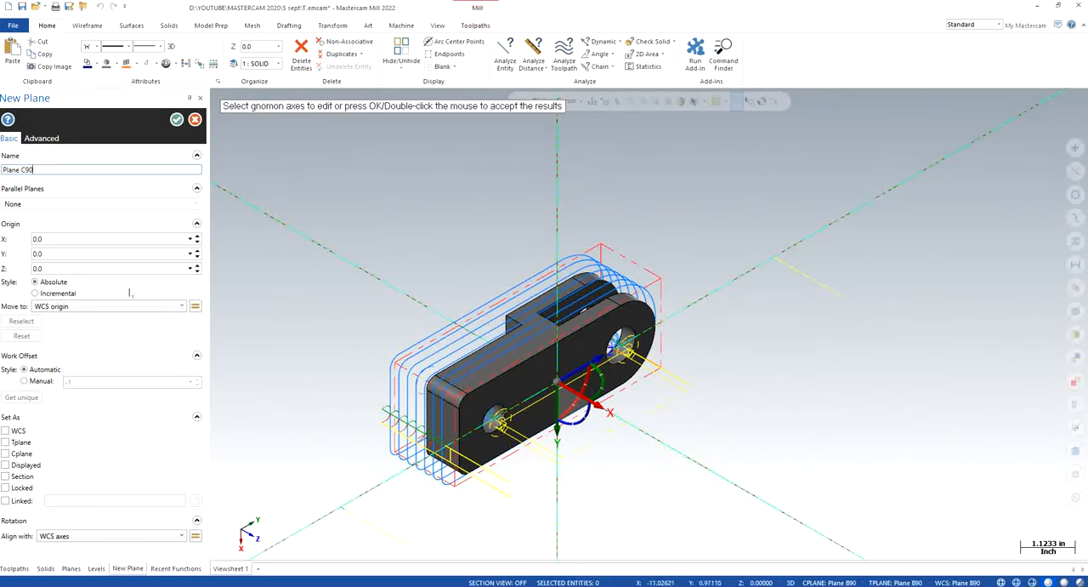
pyautogui.click(39, 381)
pyautogui.doubleClick(83, 381)
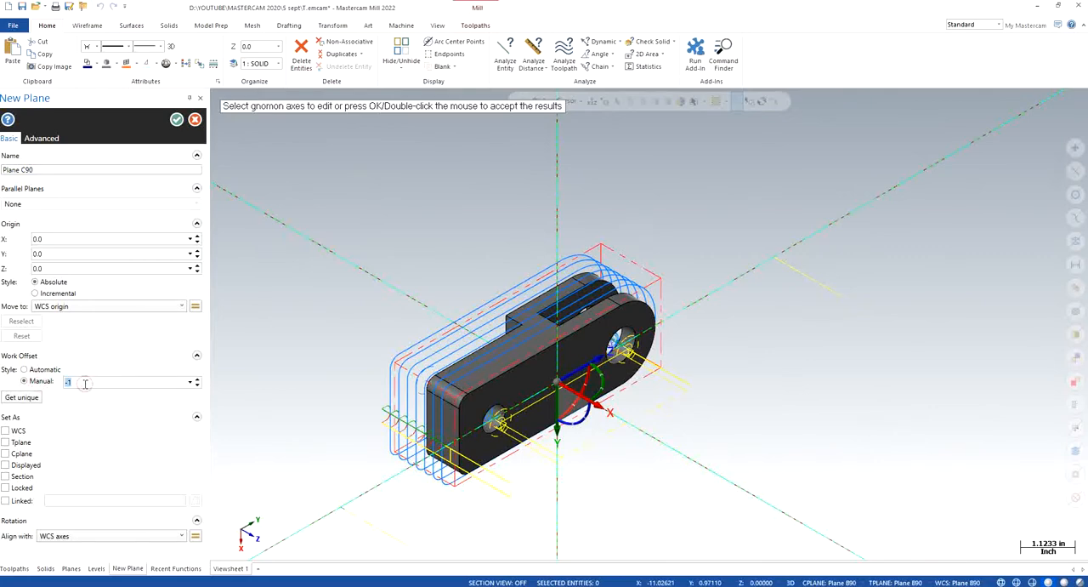
pyautogui.write('5')
pyautogui.doubleClick(392, 150)
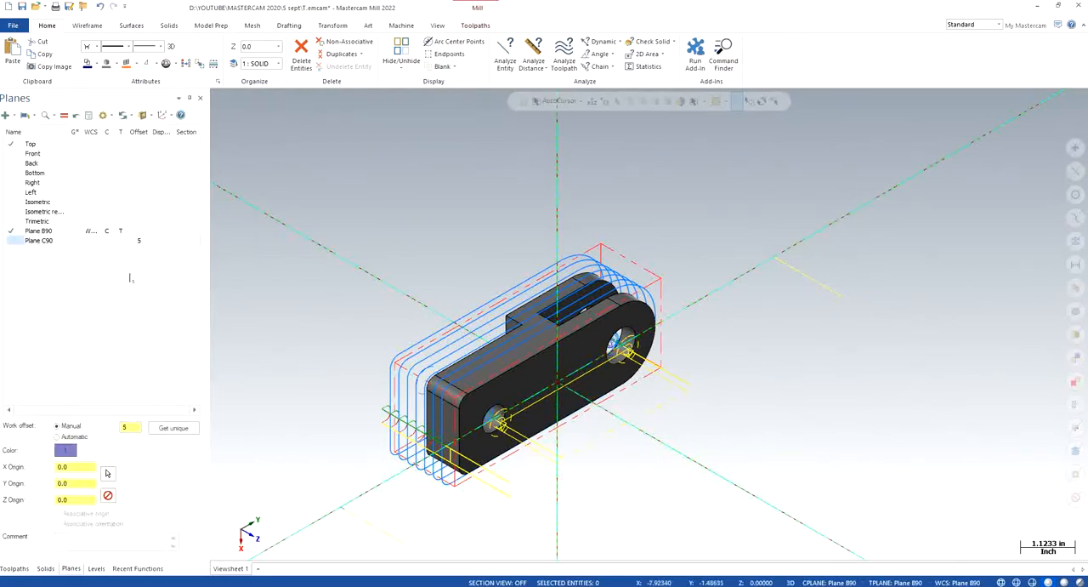
# - Make Plane C90 the WCS, construction plane and tool plane, and examine the part in isometric and rotated views
pyautogui.click(96, 242)
pyautogui.rightClick(263, 197)
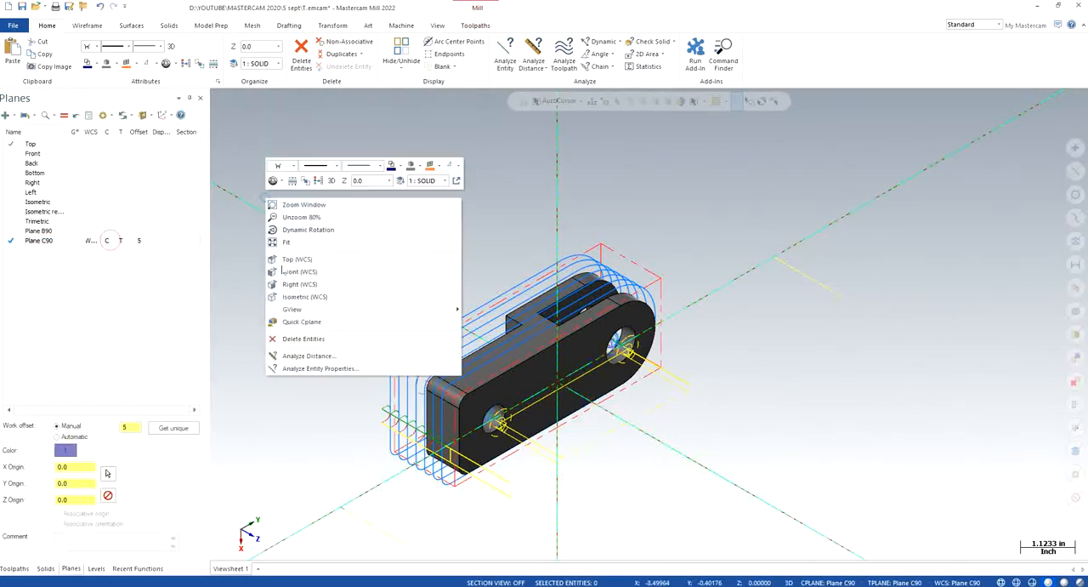
pyautogui.click(294, 297)
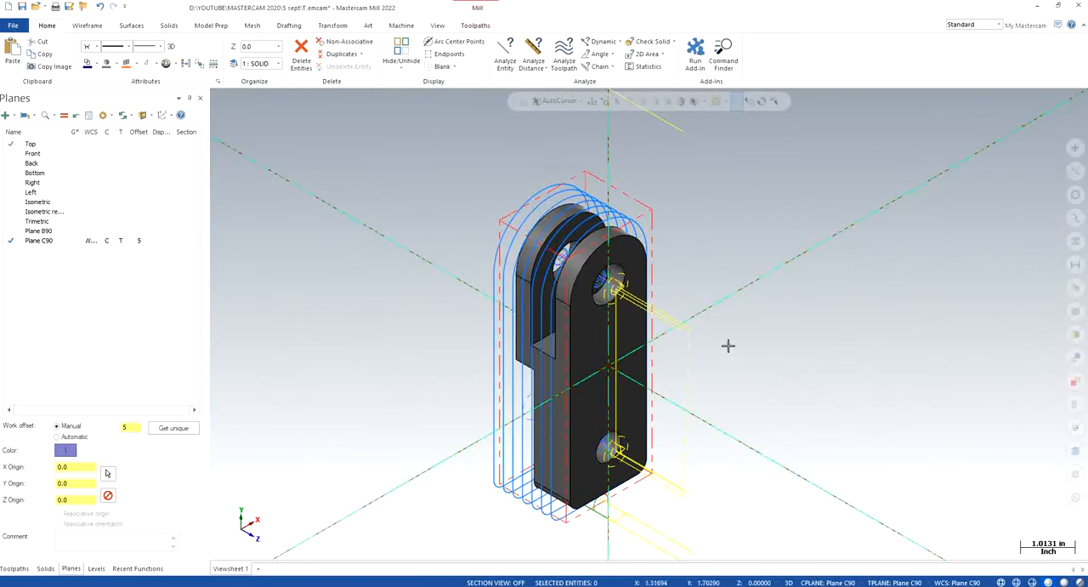
pyautogui.moveTo(729, 346); pyautogui.dragTo(706, 352, button='middle')
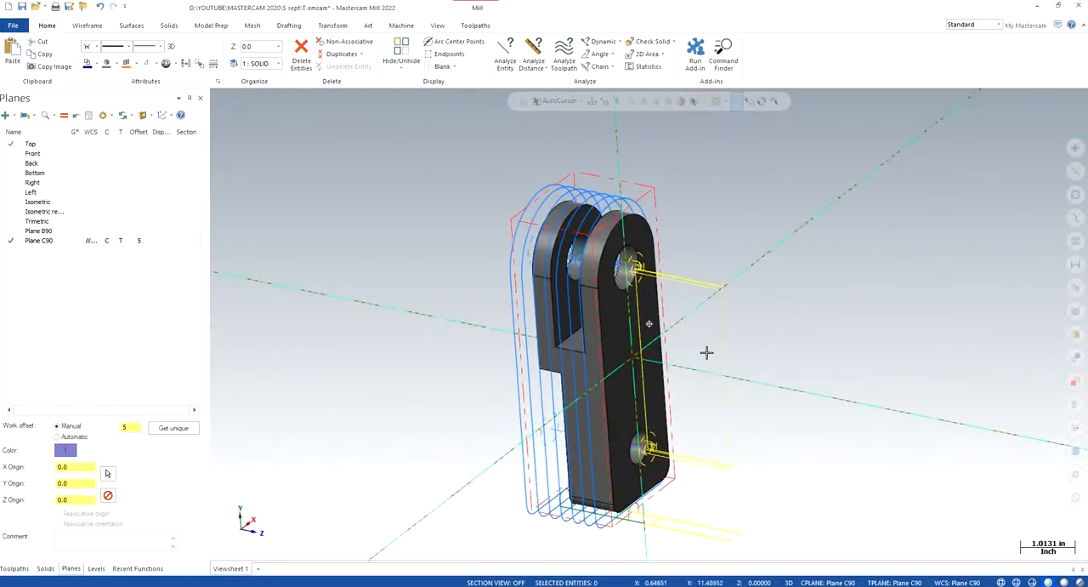
pyautogui.rightClick(369, 309)
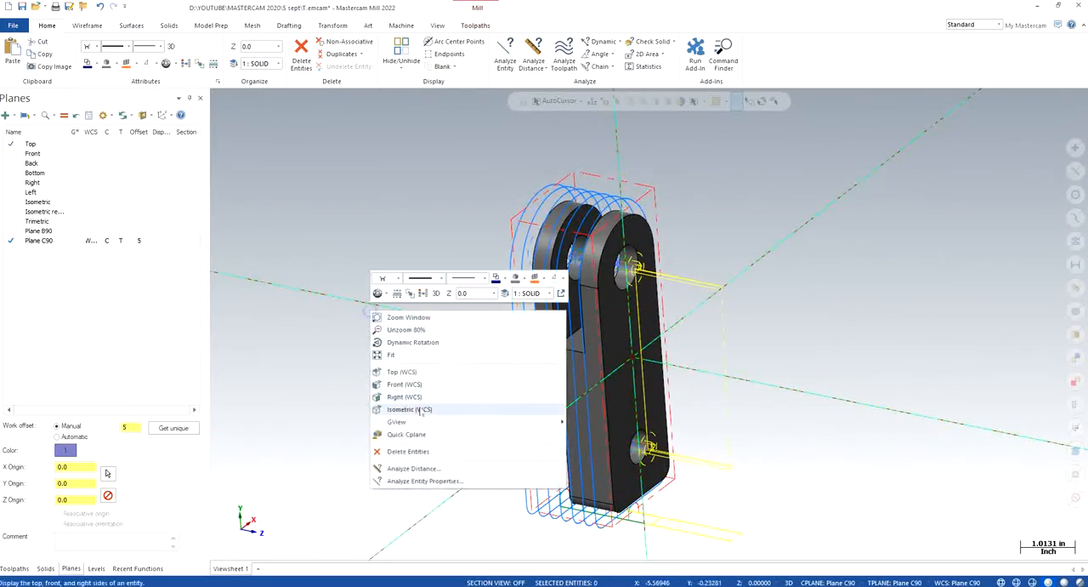
pyautogui.click(420, 407)
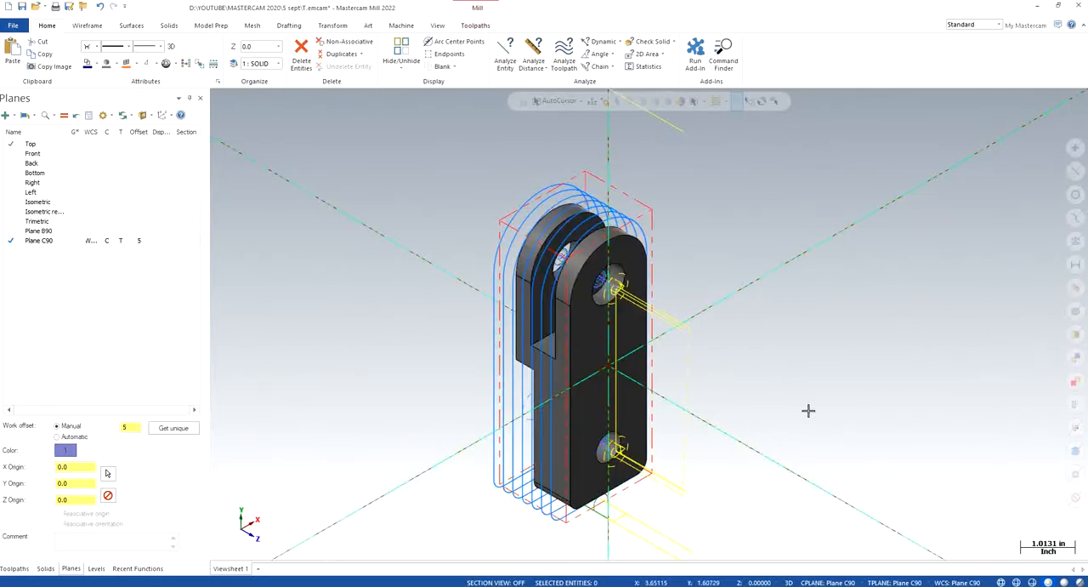
# - Make Plane B90 the WCS, construction plane and tool plane again, and set its isometric view
pyautogui.click(38, 230)
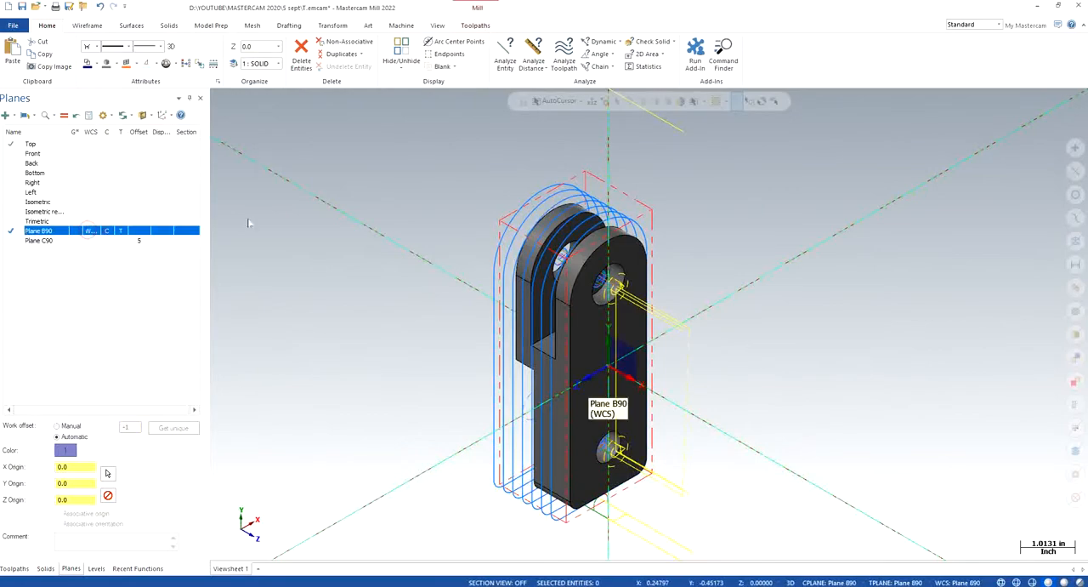
pyautogui.rightClick(325, 193)
pyautogui.click(398, 295)
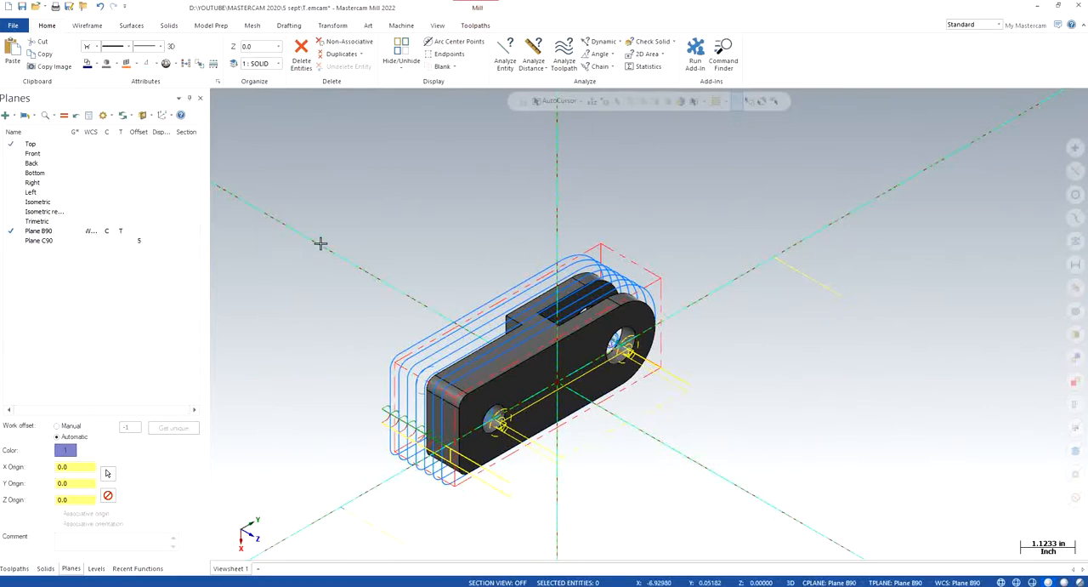
# - Start another dynamic plane at the origin and rotate it 90° about the X axis
pyautogui.click(6, 114)
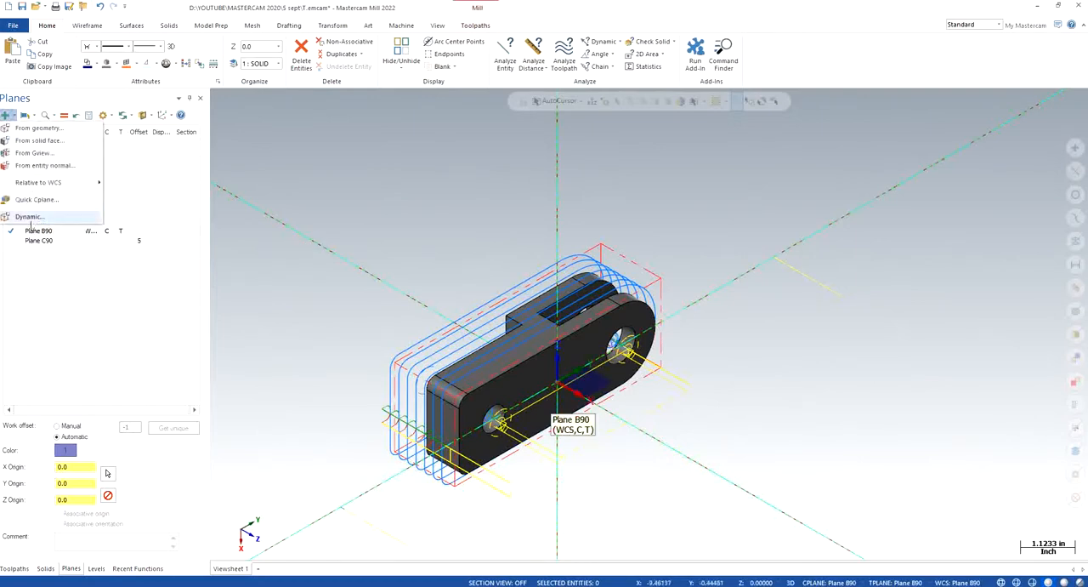
pyautogui.click(31, 218)
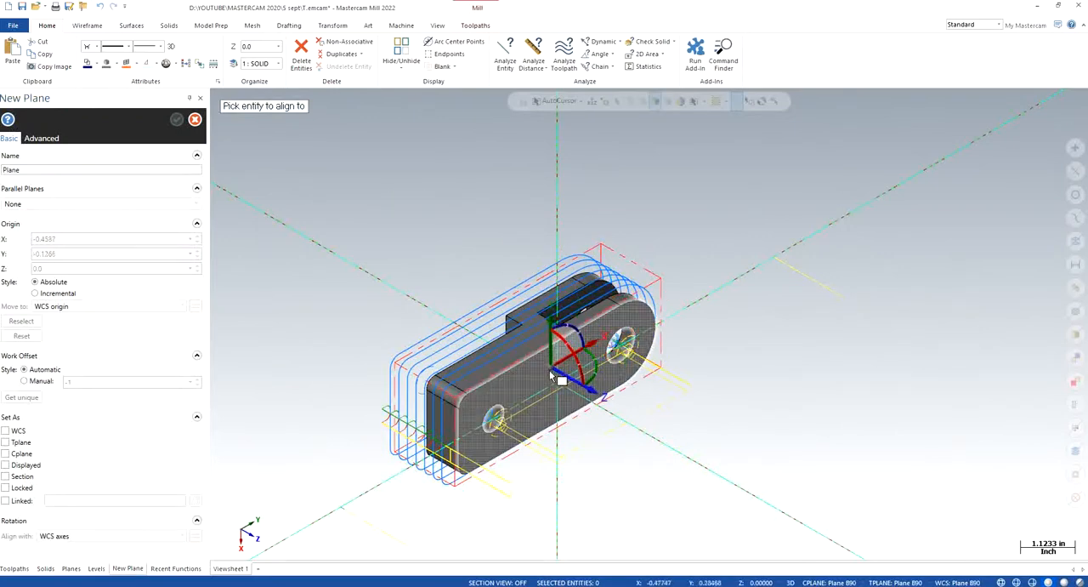
pyautogui.click(563, 386)
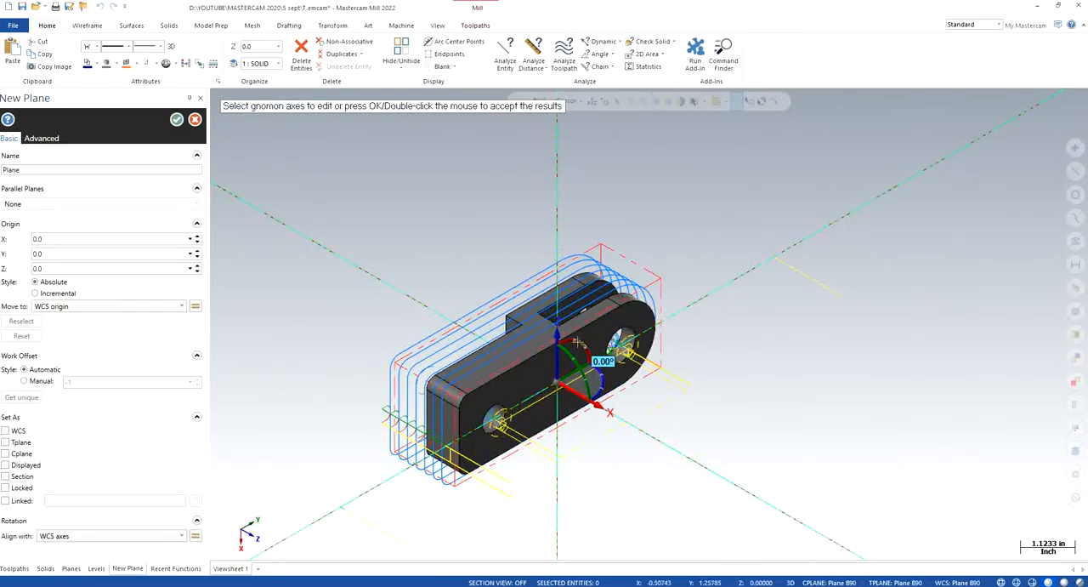
pyautogui.click(599, 353)
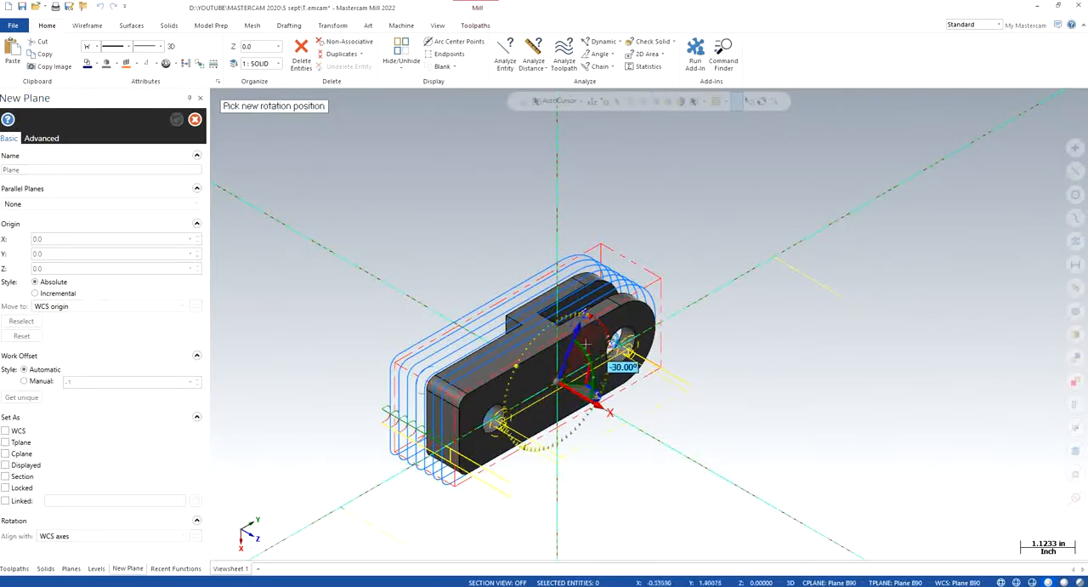
pyautogui.write('90')
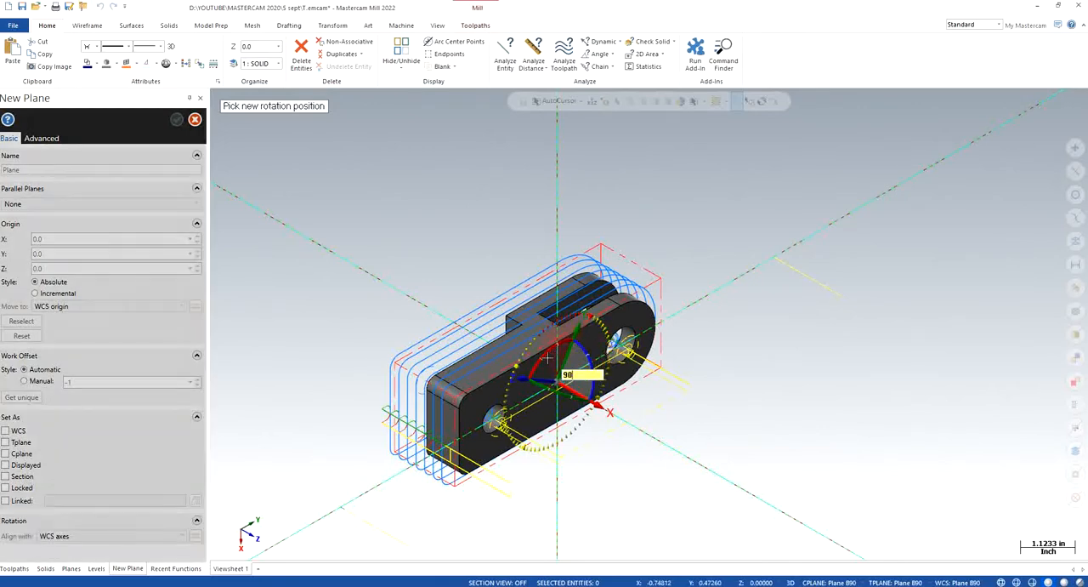
pyautogui.press('Return')
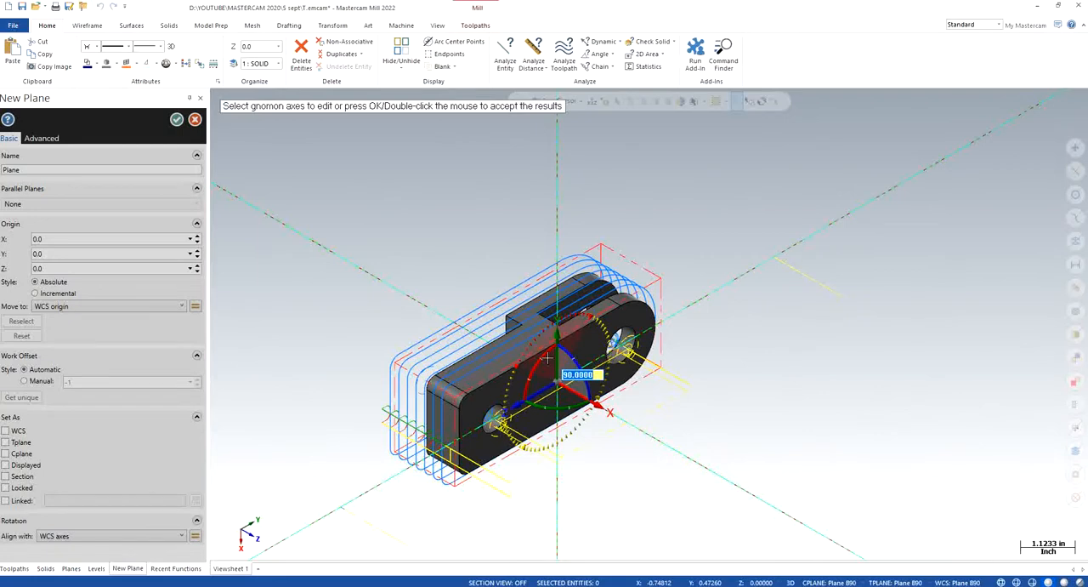
pyautogui.press('Return')
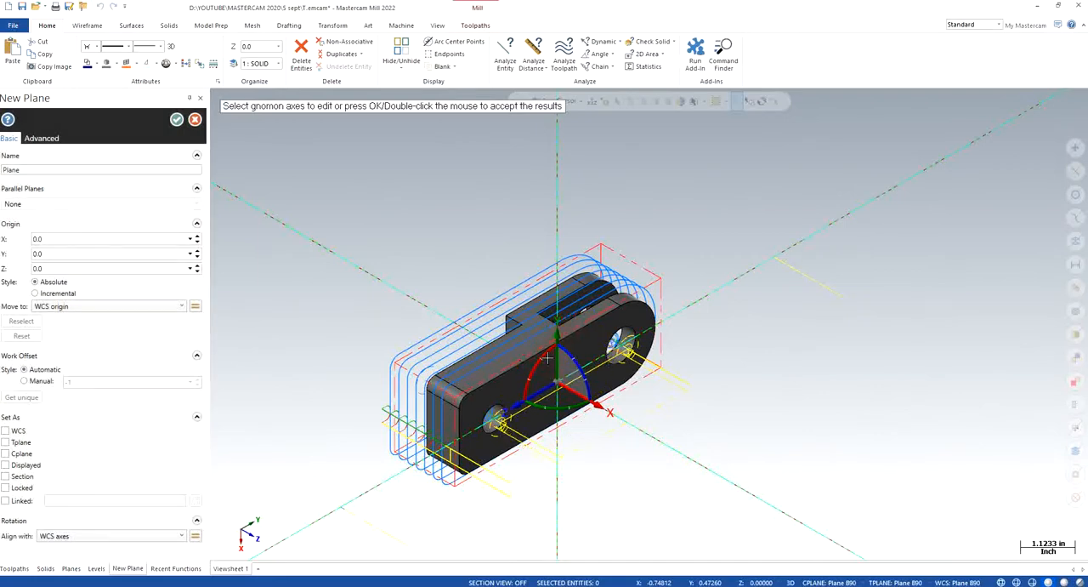
# - Name the new plane Plane C-90, set its work offset manually to 5, and accept it
pyautogui.click(51, 168)
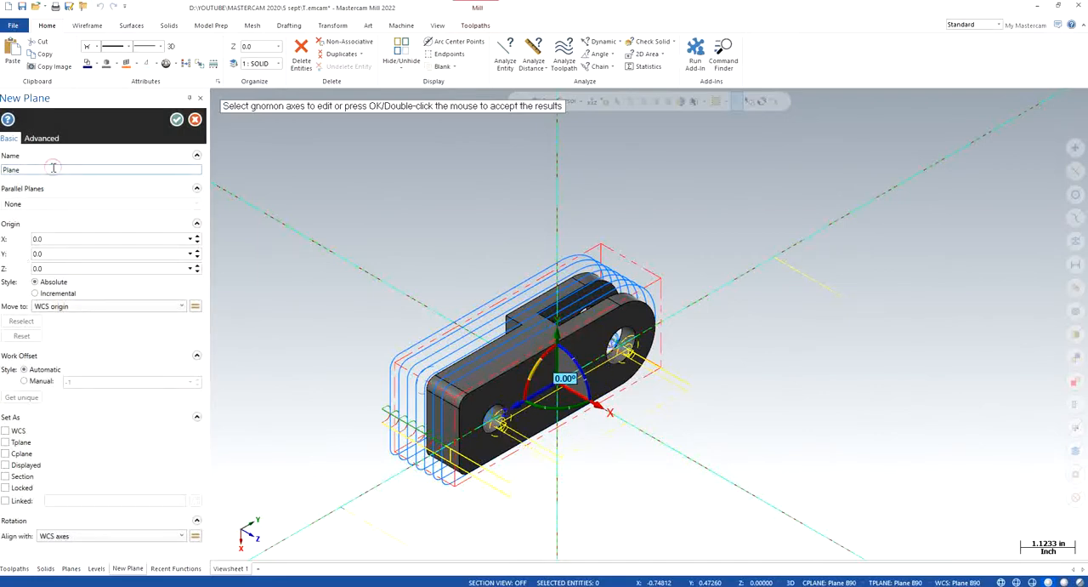
pyautogui.write('C-90')
pyautogui.click(25, 381)
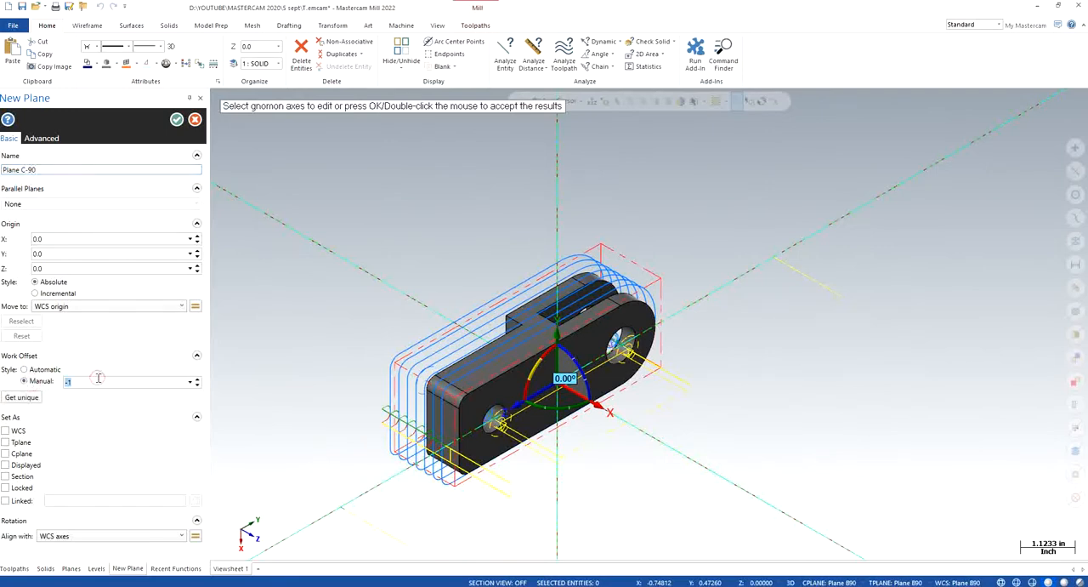
pyautogui.click(177, 119)
# - Make Plane C-90 the WCS and examine the part in isometric and rotated views
pyautogui.click(92, 251)
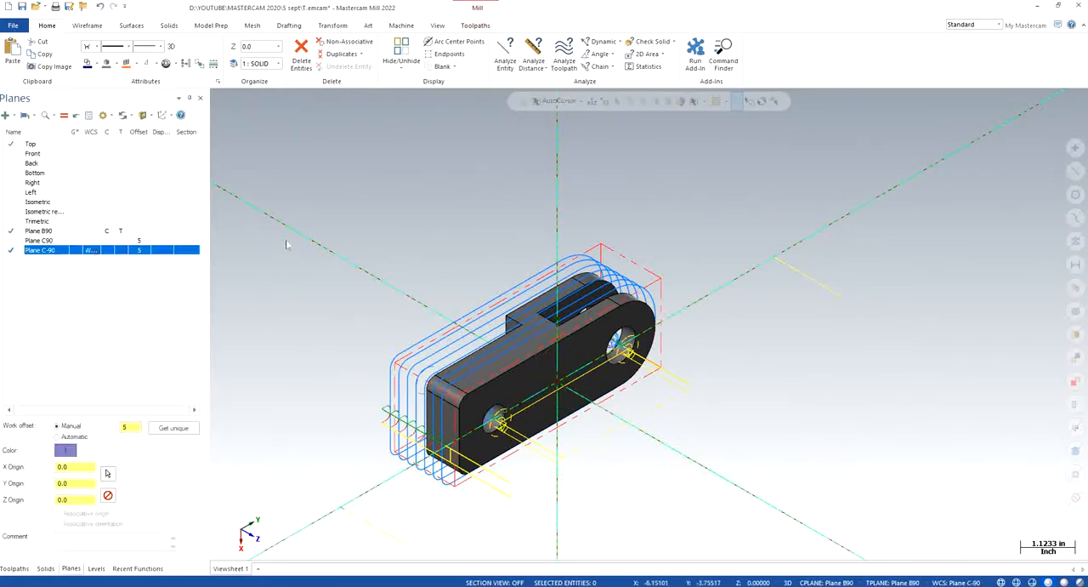
pyautogui.rightClick(320, 214)
pyautogui.click(358, 312)
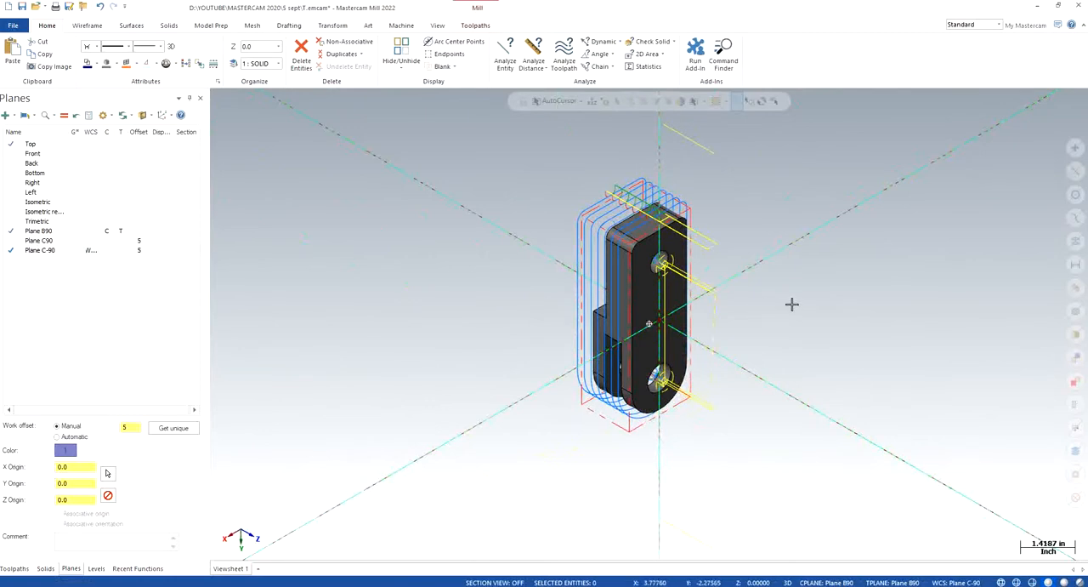
pyautogui.moveTo(792, 304); pyautogui.dragTo(825, 322, button='middle')
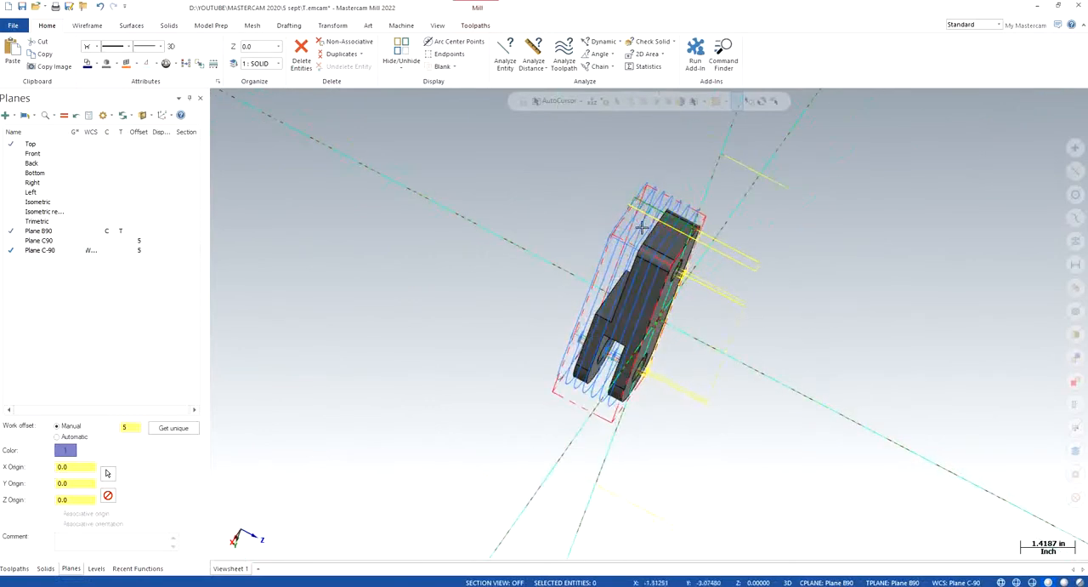
pyautogui.moveTo(707, 338); pyautogui.dragTo(664, 383, button='middle')
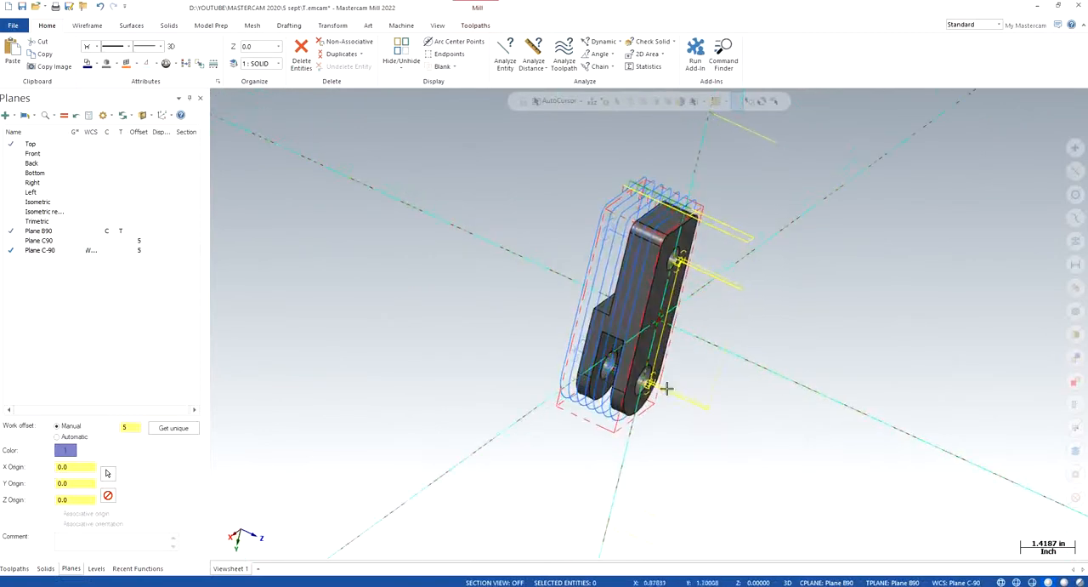
# - Make Plane C90 the WCS, construction plane and tool plane, and set its isometric view
pyautogui.click(91, 242)
pyautogui.rightClick(257, 250)
pyautogui.click(307, 352)
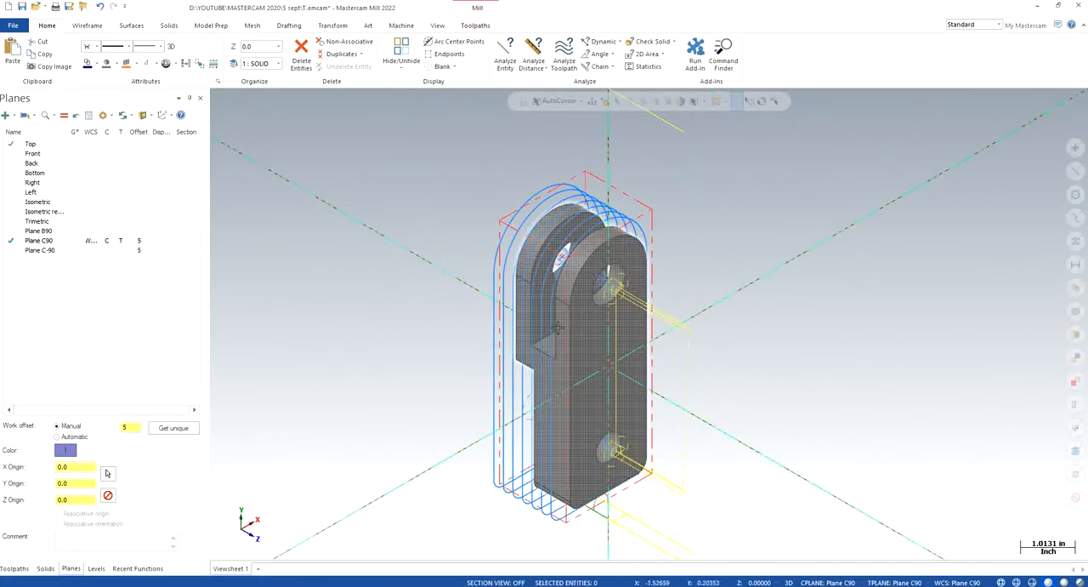
pyautogui.rightClick(342, 269)
pyautogui.click(372, 367)
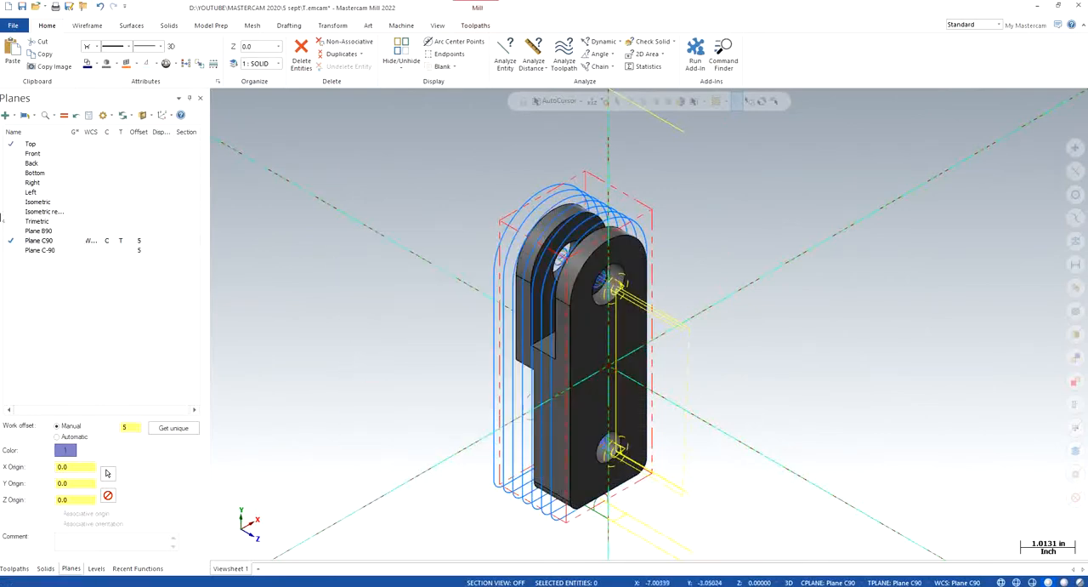
# - Hide the display of the Machine Group-1 toolpaths and make the WIREFRAME level visible
pyautogui.click(14, 568)
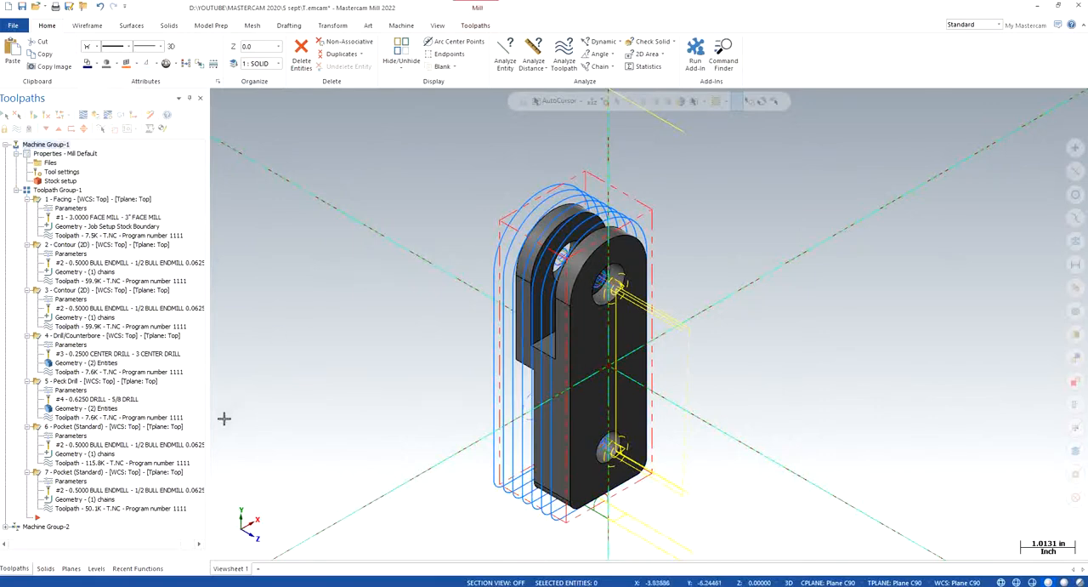
pyautogui.click(16, 129)
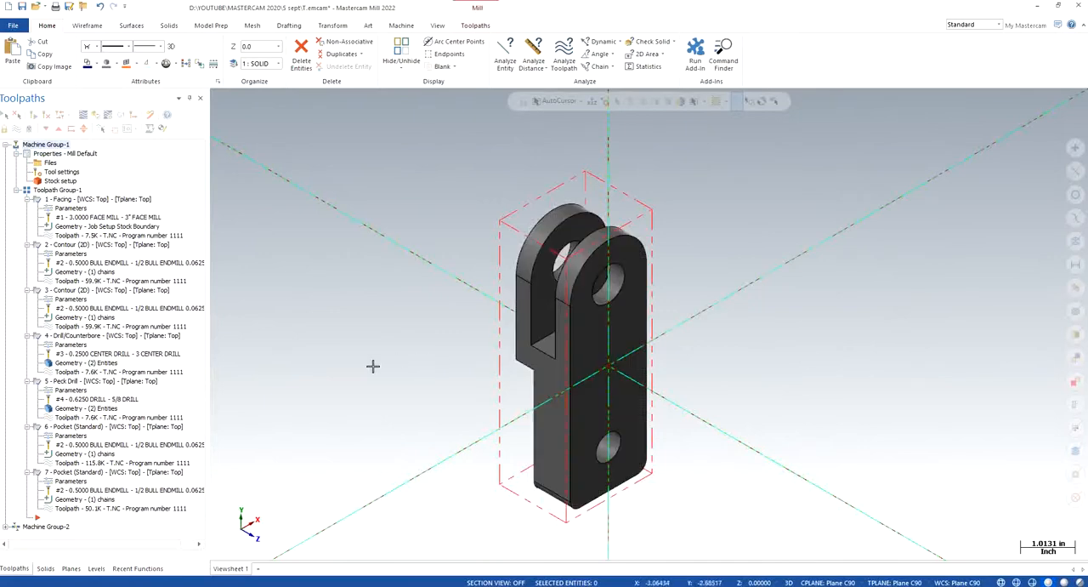
pyautogui.click(96, 568)
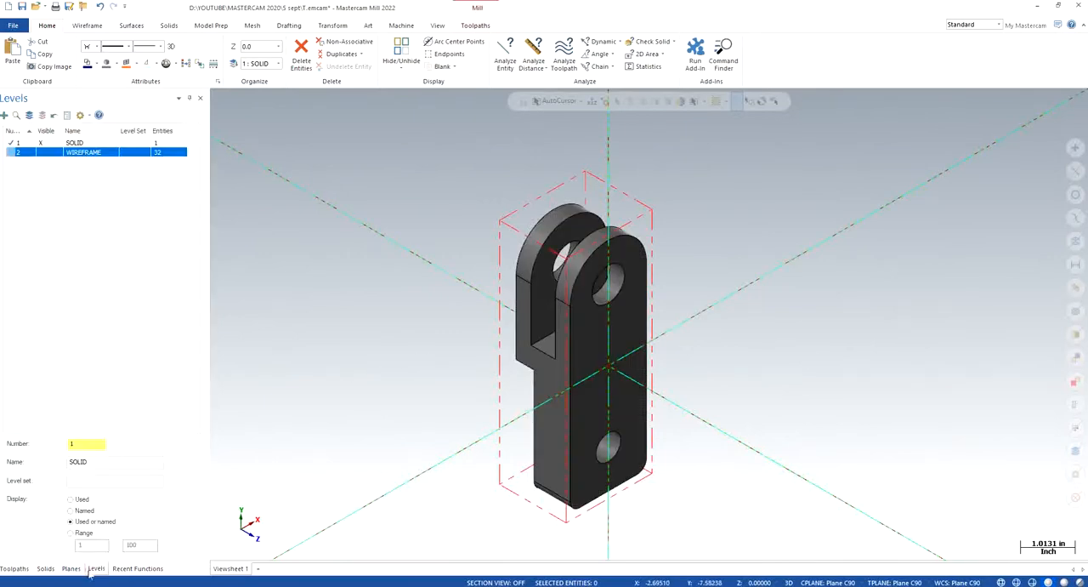
pyautogui.click(49, 154)
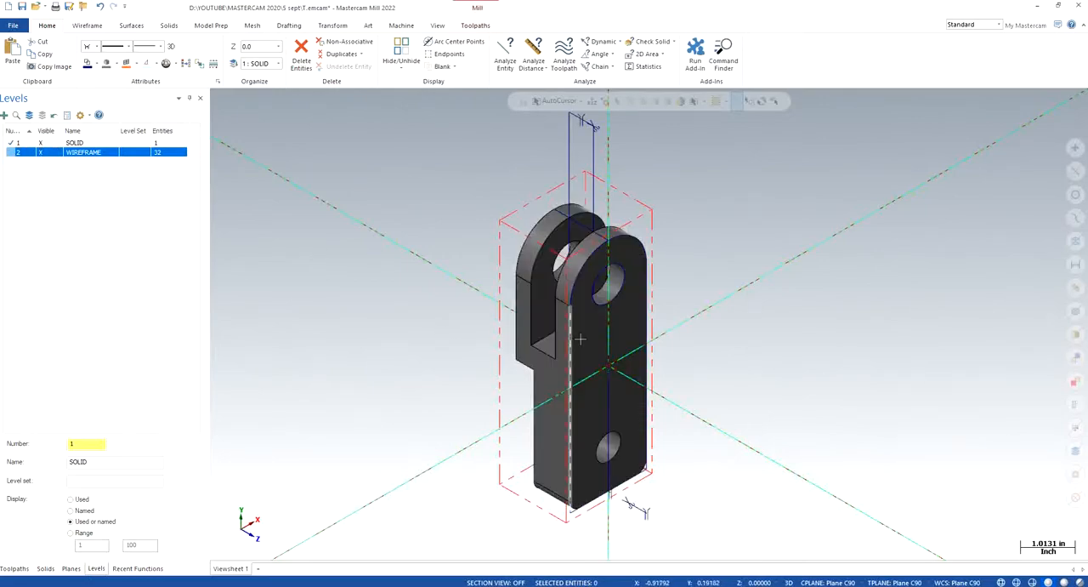
pyautogui.moveTo(656, 331); pyautogui.dragTo(595, 388, button='middle')
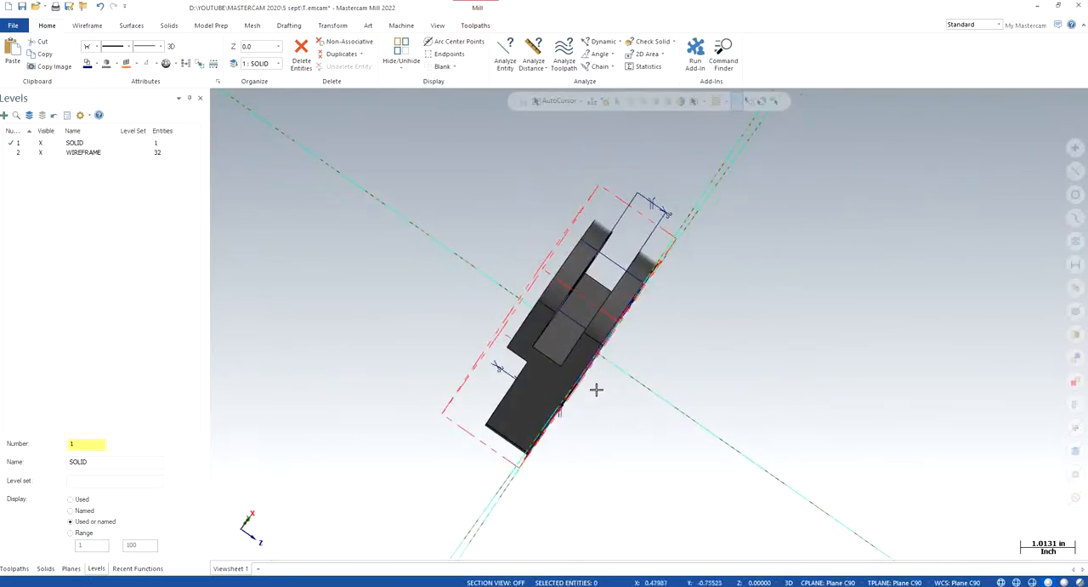
pyautogui.moveTo(569, 326); pyautogui.dragTo(547, 340, button='middle')
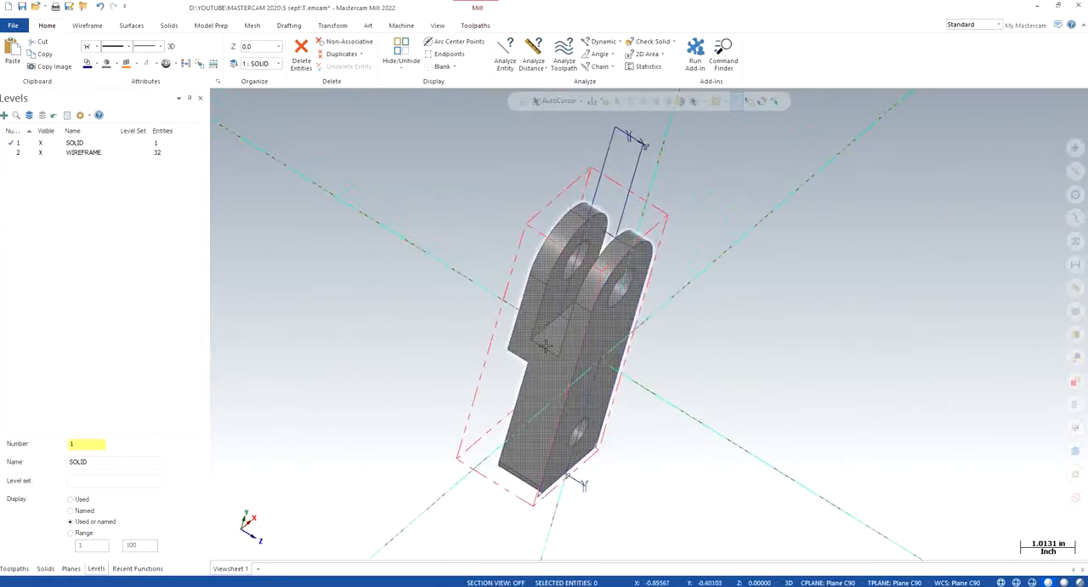
# - Project a copy of the slot floor's four boundary lines to the 0.45 depth picked at the floor's corner
pyautogui.click(14, 568)
pyautogui.scroll(2, 587, 328)
pyautogui.scroll(1, 586, 328)
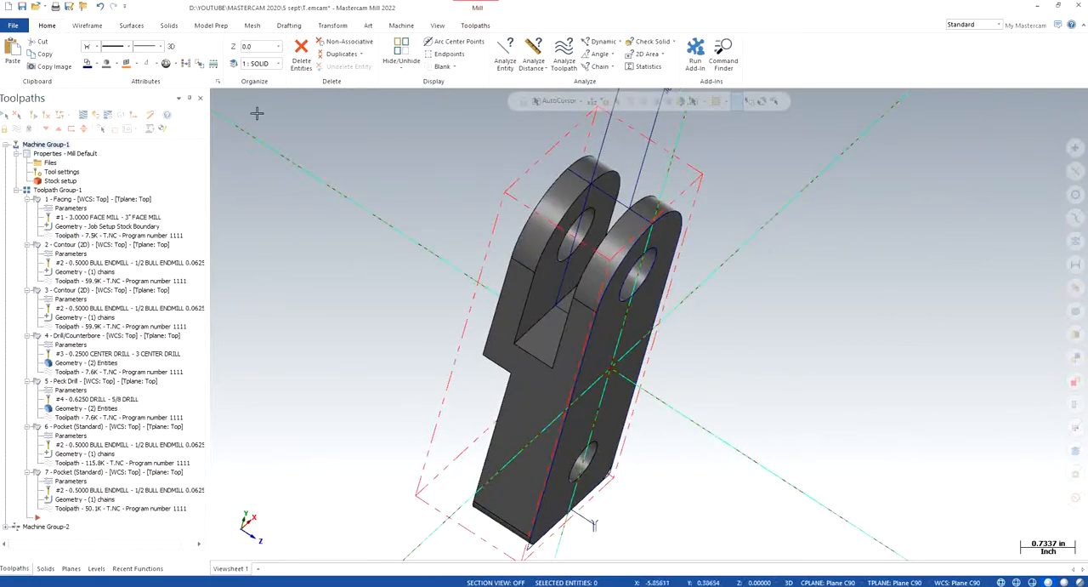
pyautogui.click(88, 27)
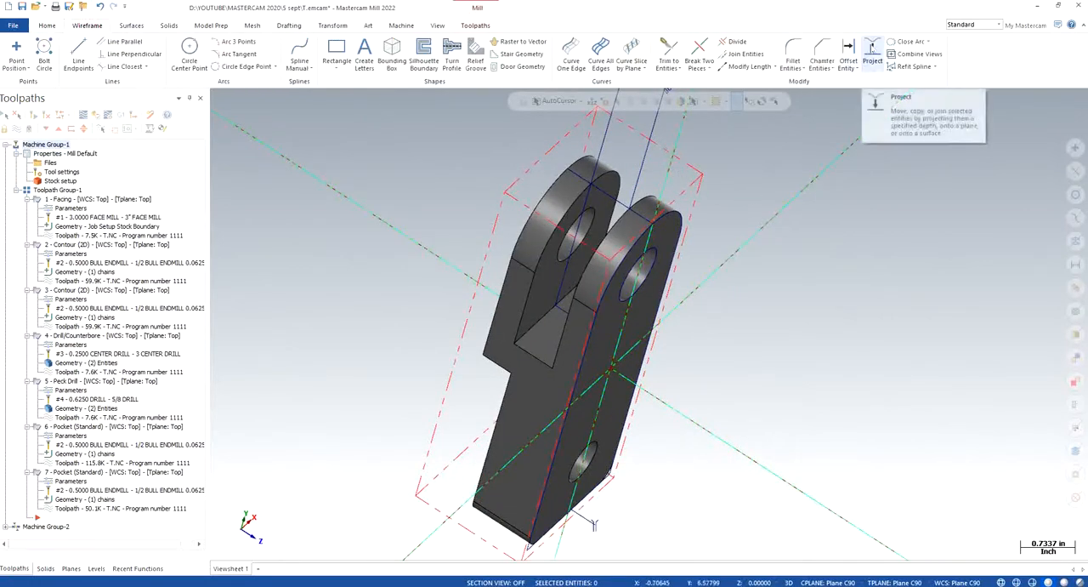
pyautogui.scroll(4, 567, 313)
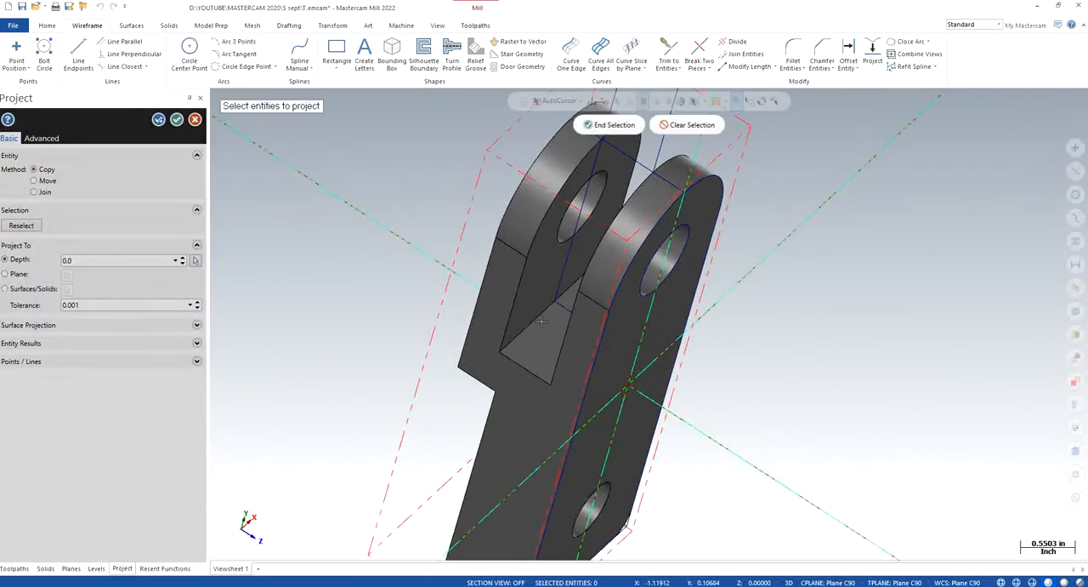
pyautogui.moveTo(566, 343); pyautogui.dragTo(508, 374, button='middle')
pyautogui.click(558, 322)
pyautogui.click(519, 374)
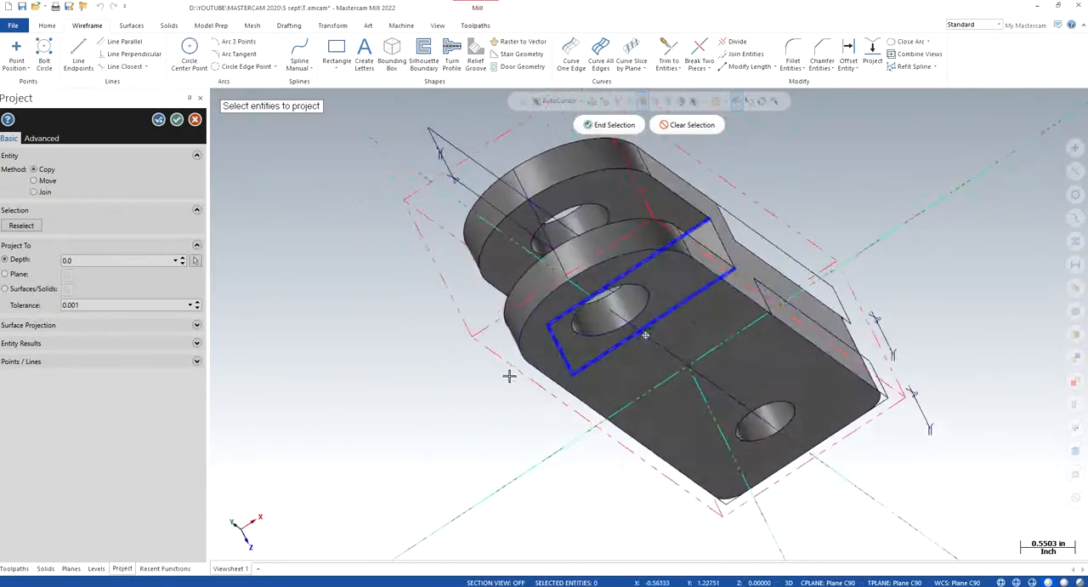
pyautogui.click(595, 125)
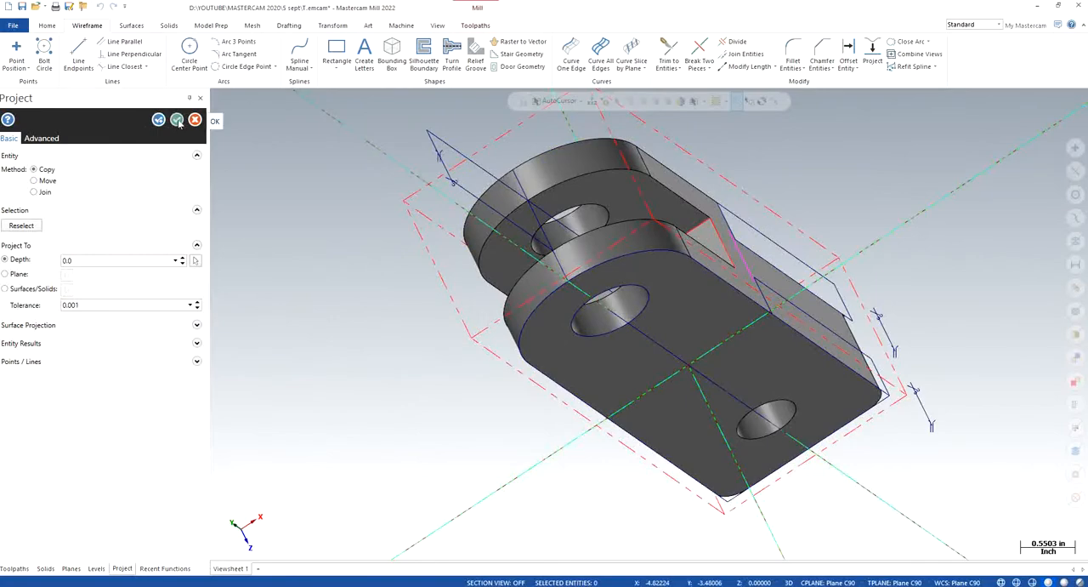
pyautogui.moveTo(425, 304); pyautogui.dragTo(528, 240, button='middle')
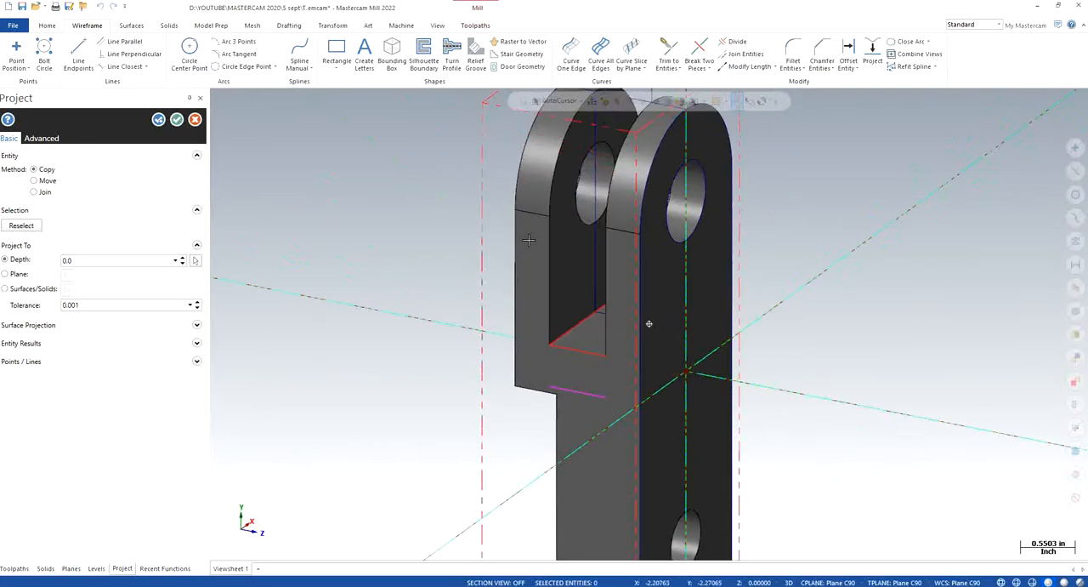
pyautogui.click(195, 260)
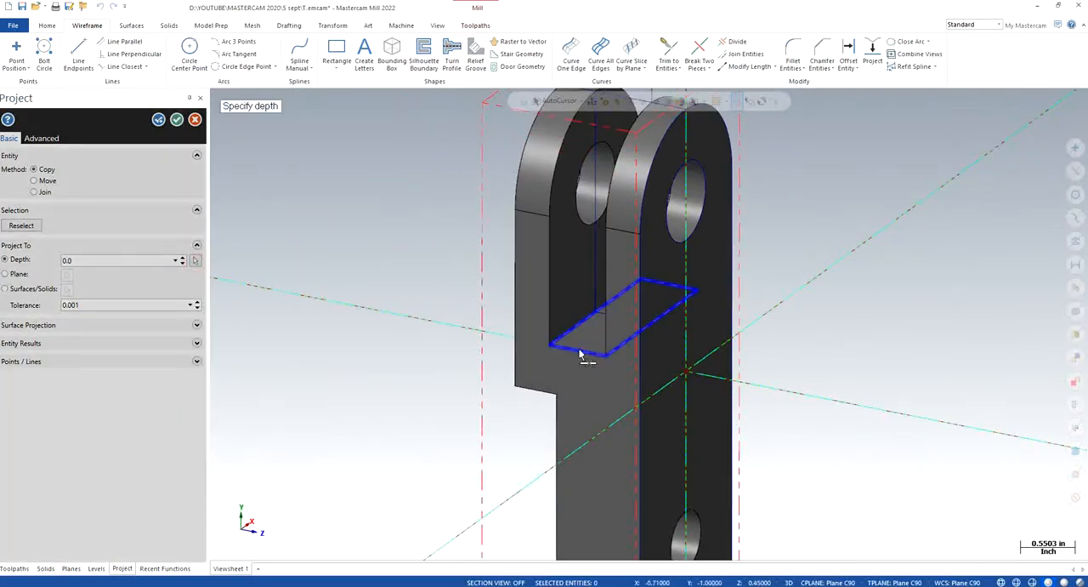
pyautogui.click(562, 346)
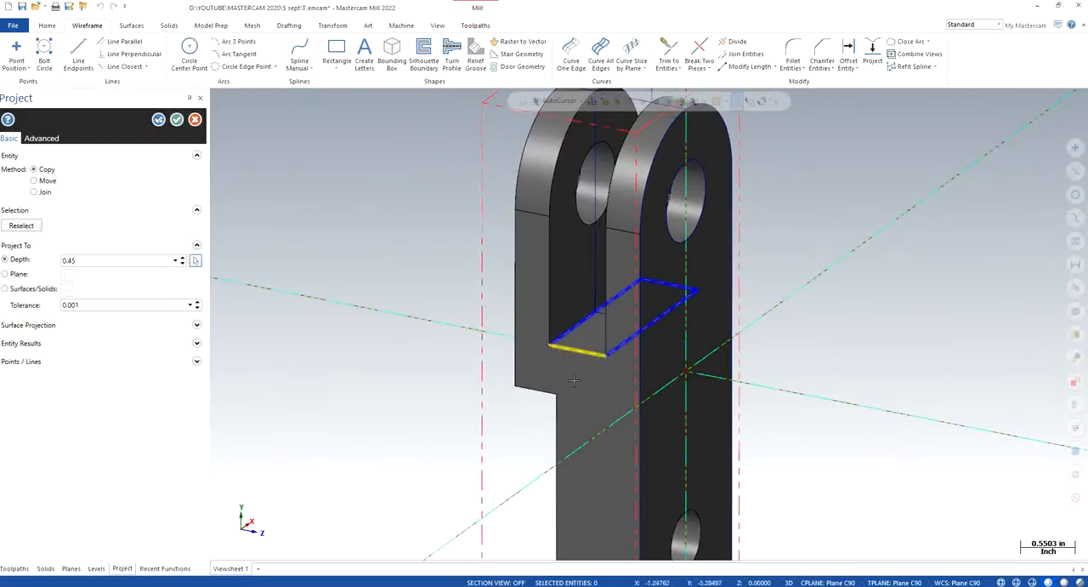
pyautogui.click(176, 120)
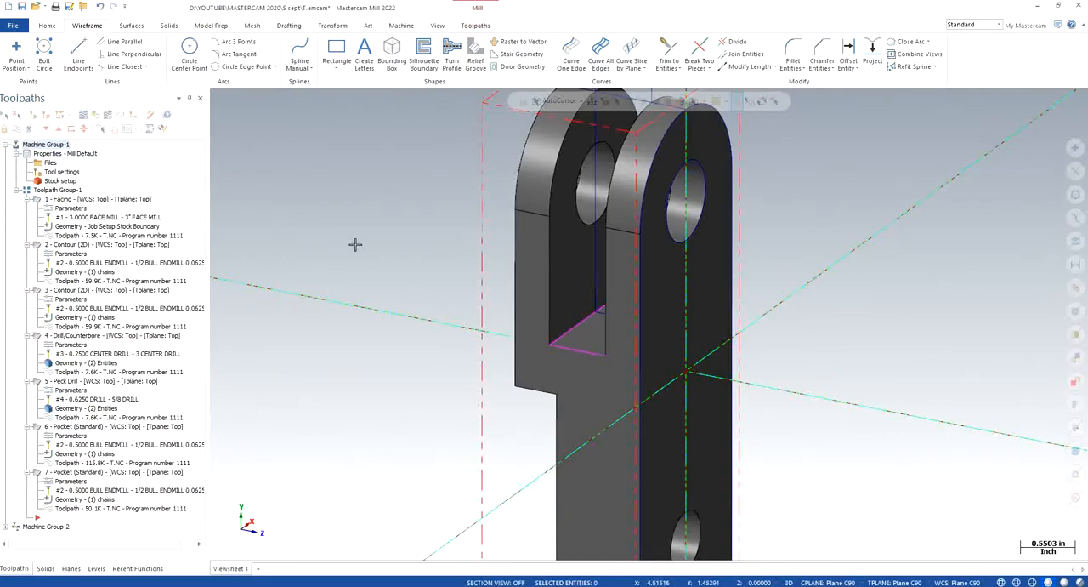
# - Move the four projected slot floor lines to a new level 3 named WIREFRAME C90
pyautogui.click(576, 348)
pyautogui.click(580, 325)
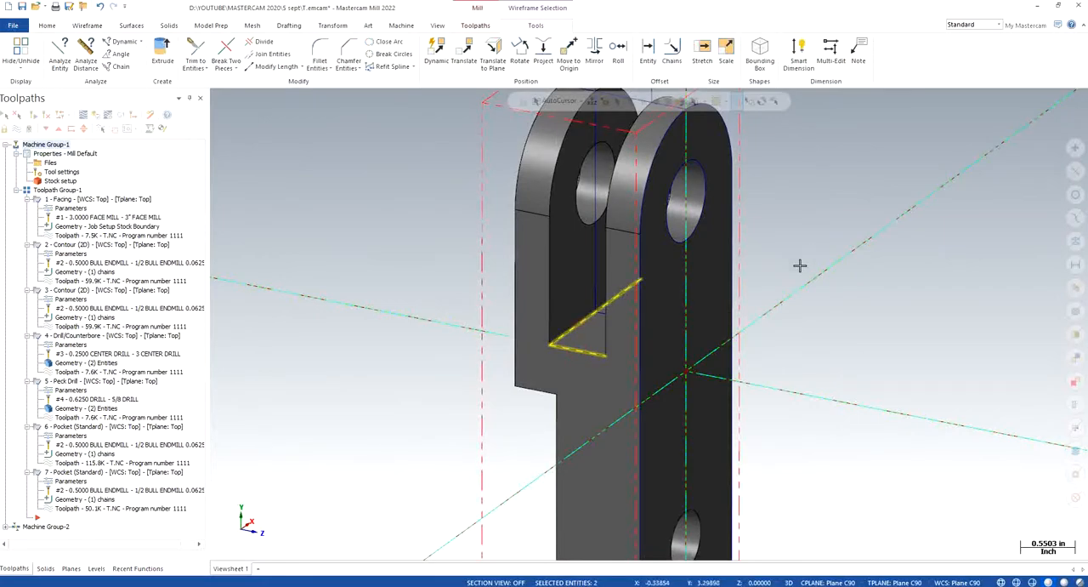
pyautogui.moveTo(802, 265); pyautogui.dragTo(704, 335, button='middle')
pyautogui.click(699, 255)
pyautogui.click(657, 244)
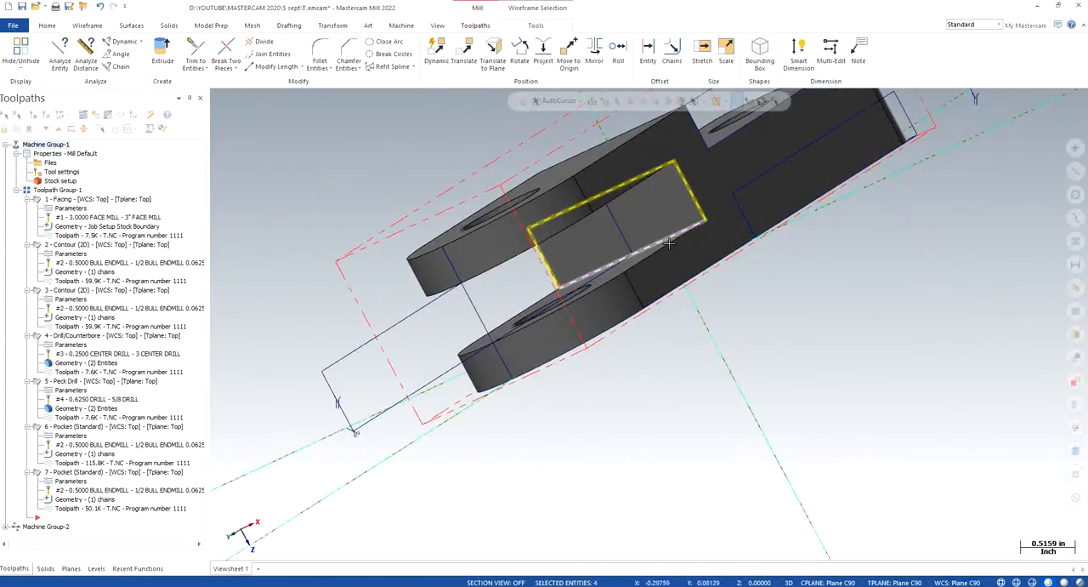
pyautogui.rightClick(864, 298)
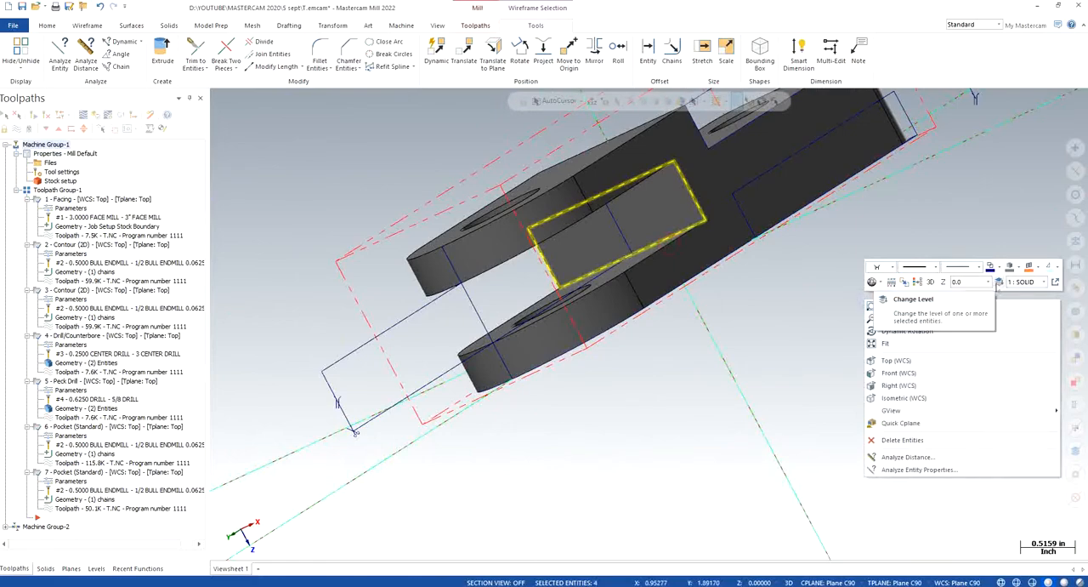
pyautogui.click(998, 286)
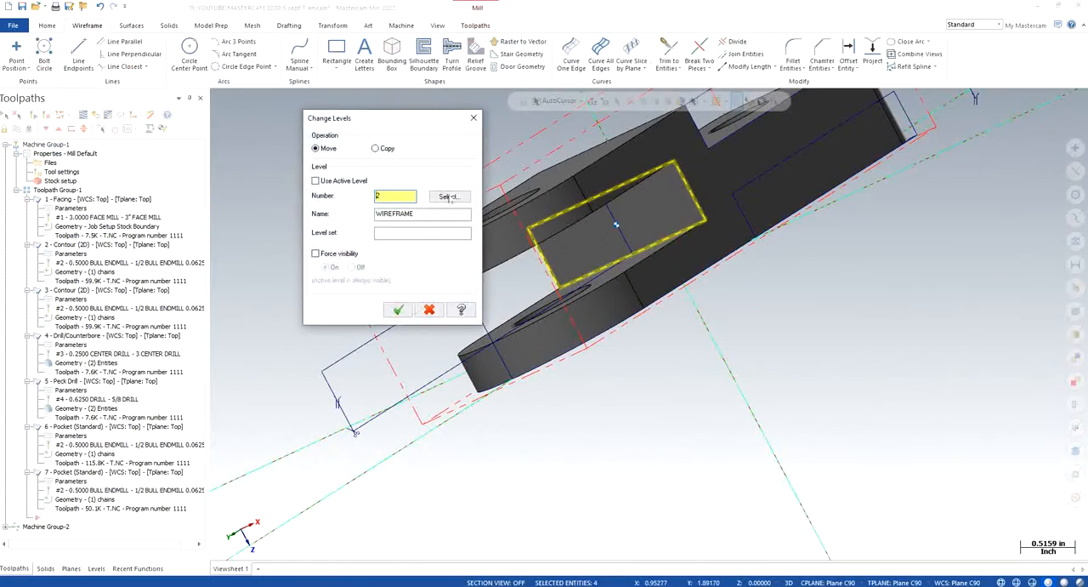
pyautogui.click(449, 197)
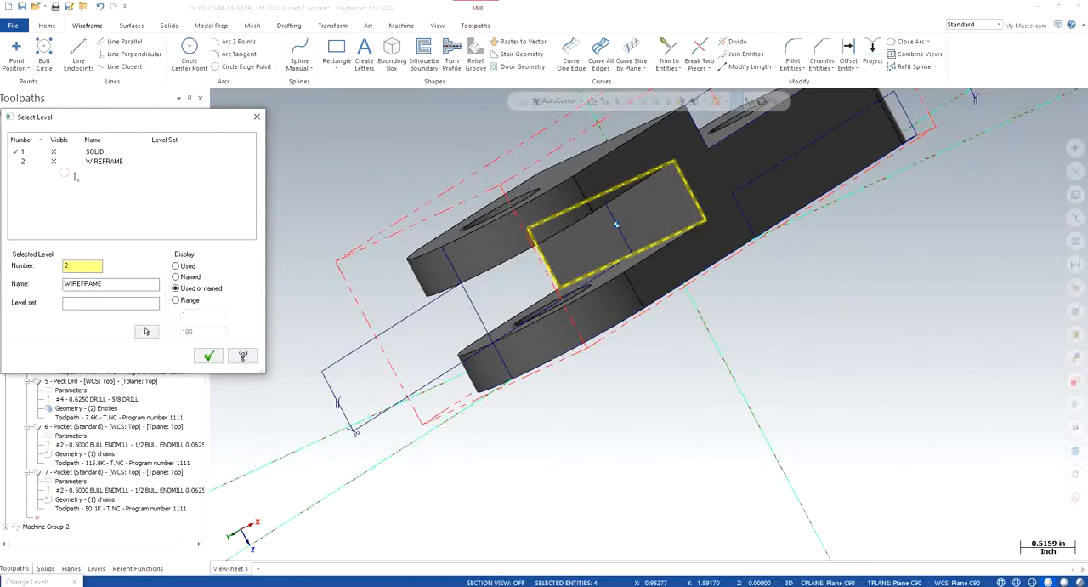
pyautogui.moveTo(77, 266); pyautogui.dragTo(48, 250)
pyautogui.write('3')
pyautogui.press('Tab')
pyautogui.click(209, 355)
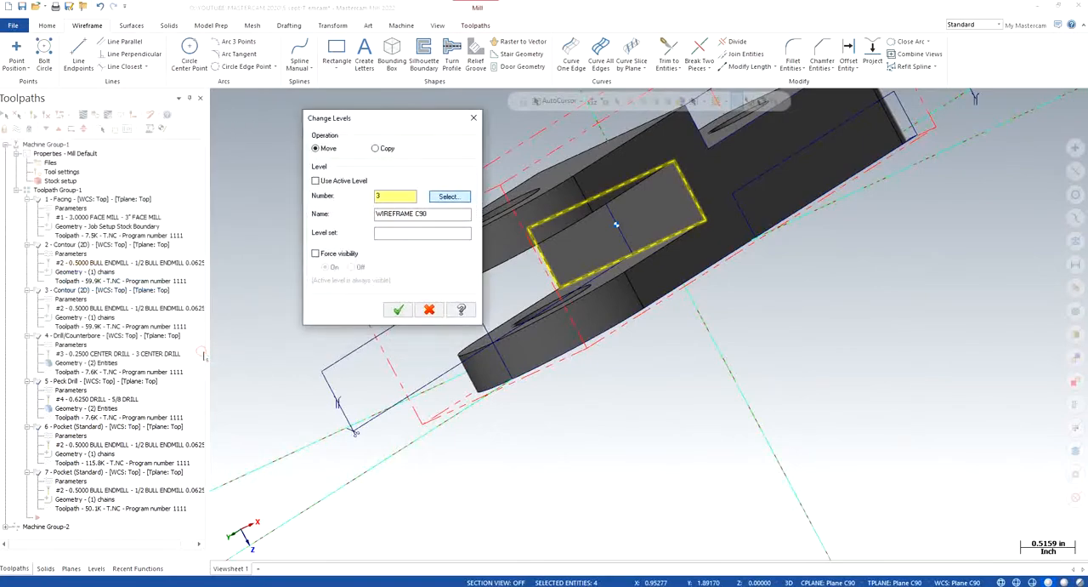
pyautogui.click(398, 310)
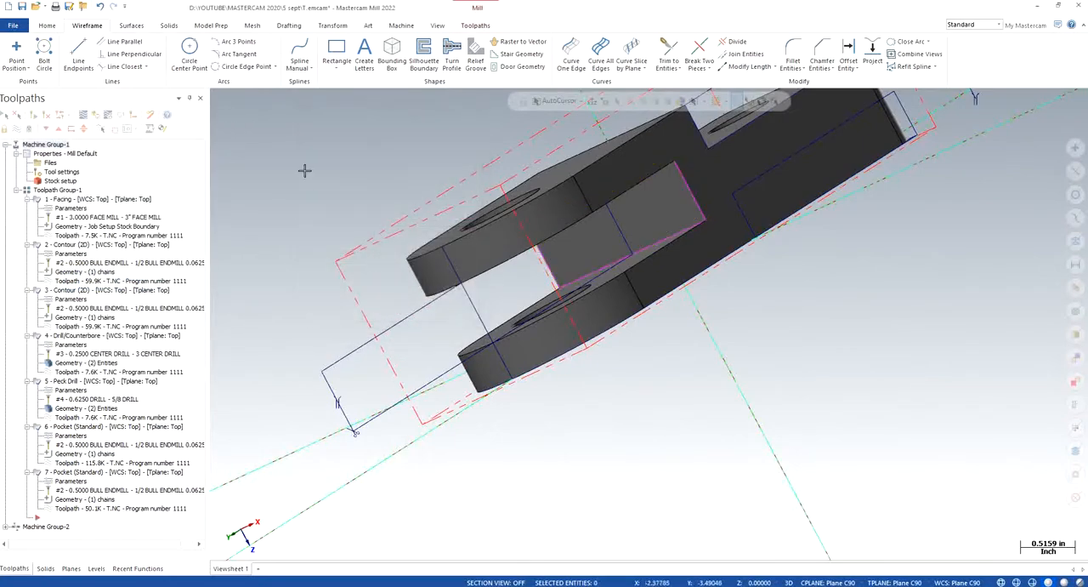
# - Hide the WIREFRAME level and view the part in isometric and top orientation relative to the Plane C90 WCS
pyautogui.click(96, 568)
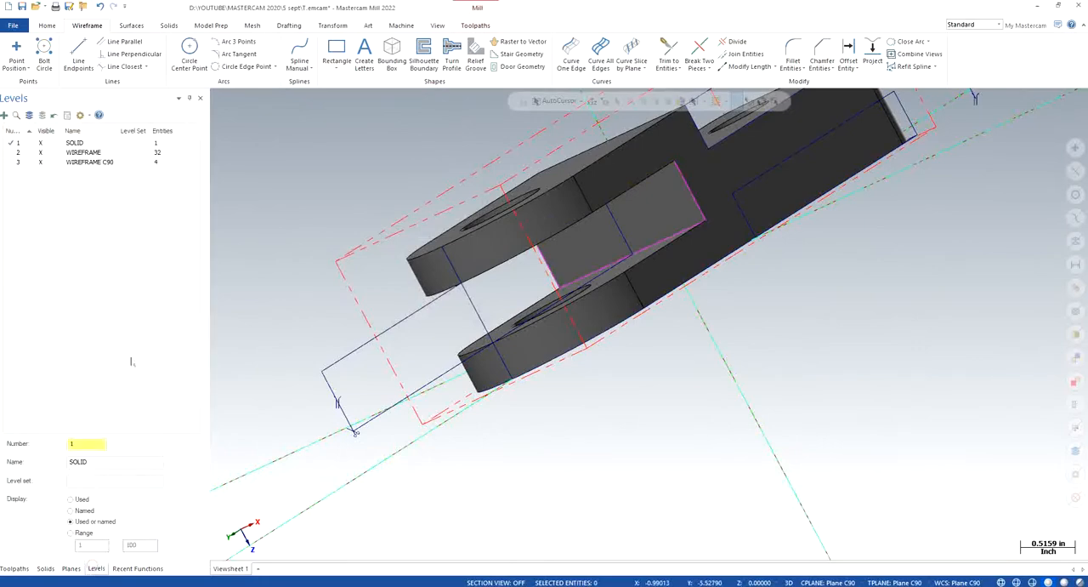
pyautogui.click(41, 153)
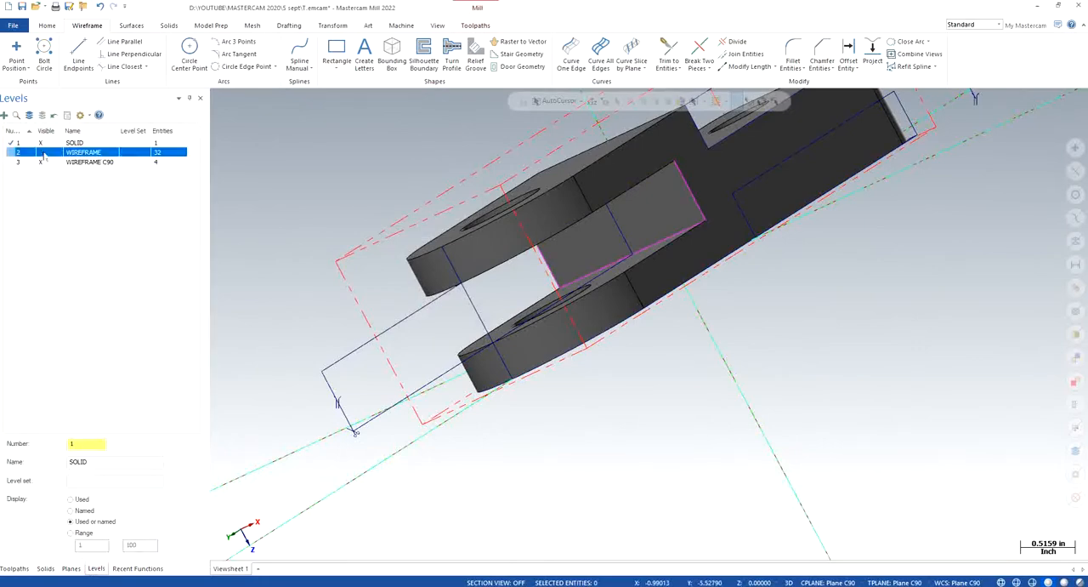
pyautogui.rightClick(322, 160)
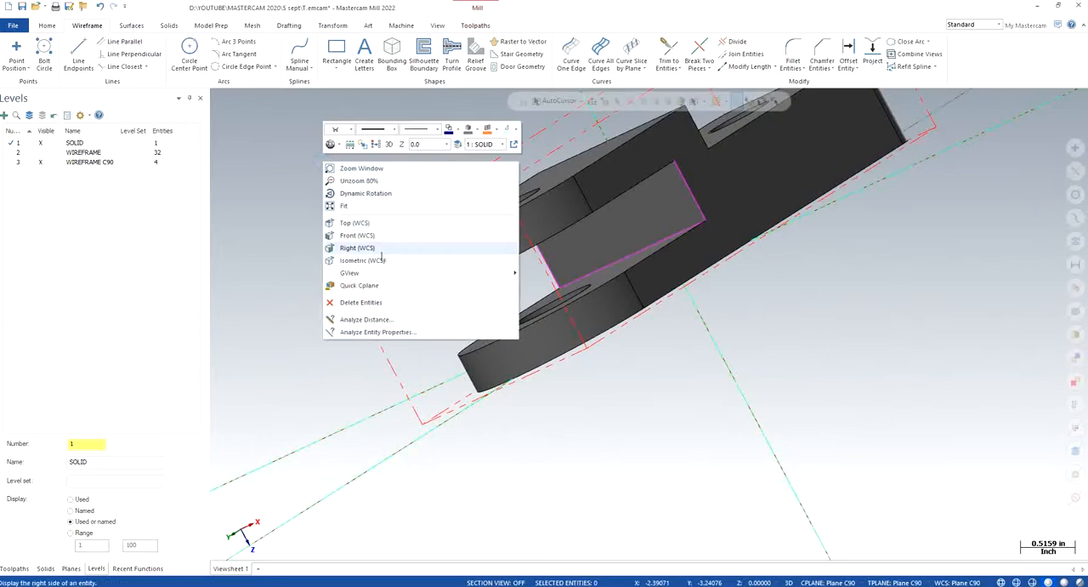
pyautogui.click(382, 260)
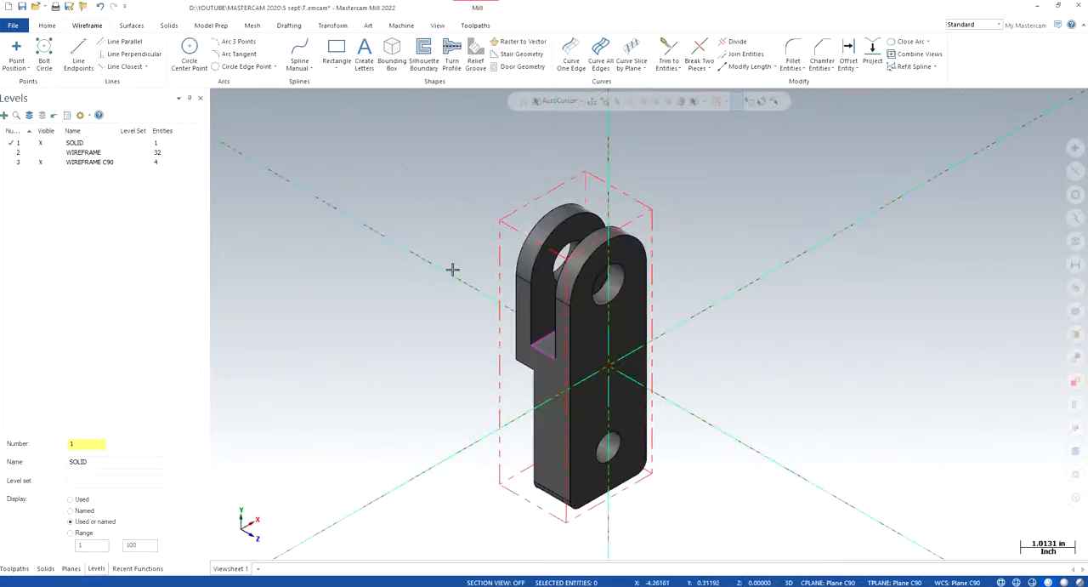
pyautogui.click(14, 568)
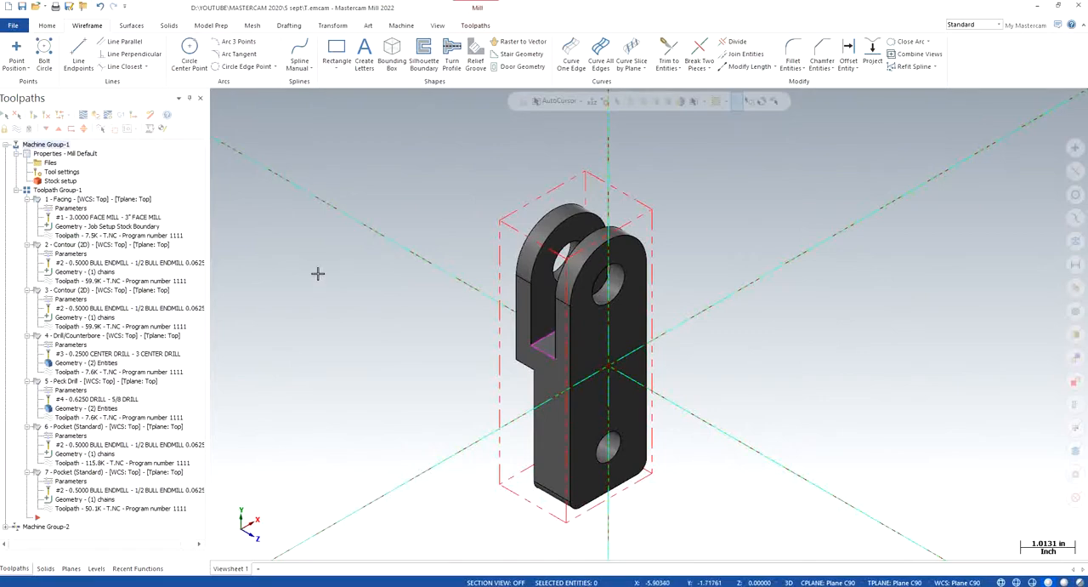
pyautogui.rightClick(372, 335)
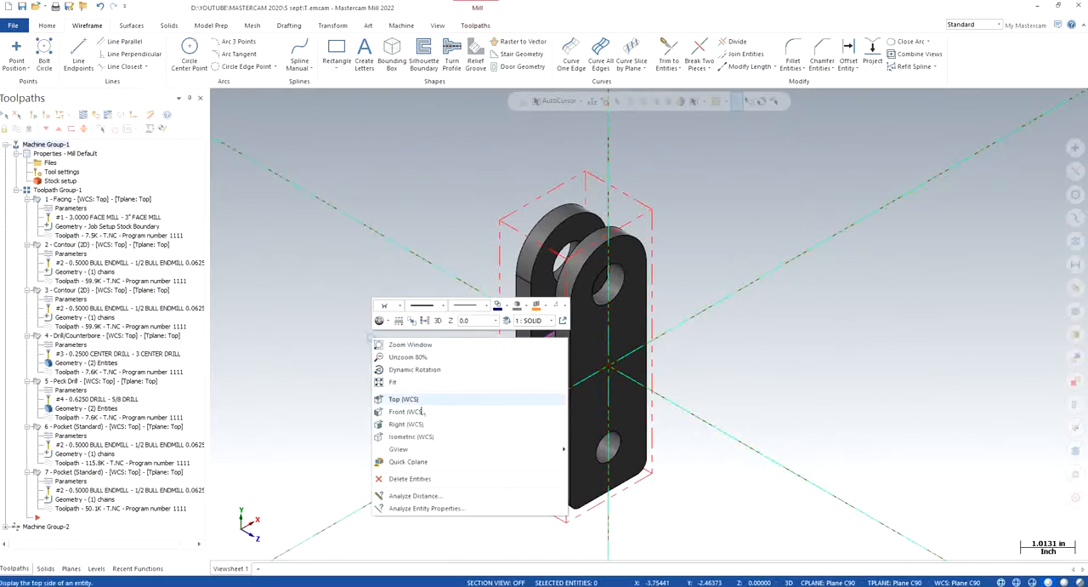
pyautogui.click(437, 400)
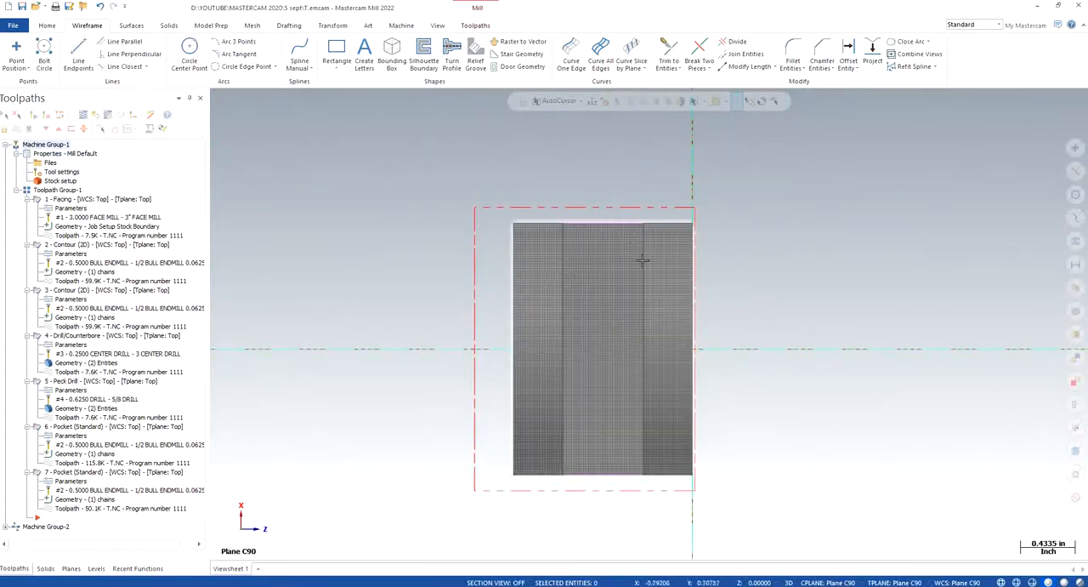
# - Make WIREFRAME C90 the main level and hide the SOLID level
pyautogui.click(93, 567)
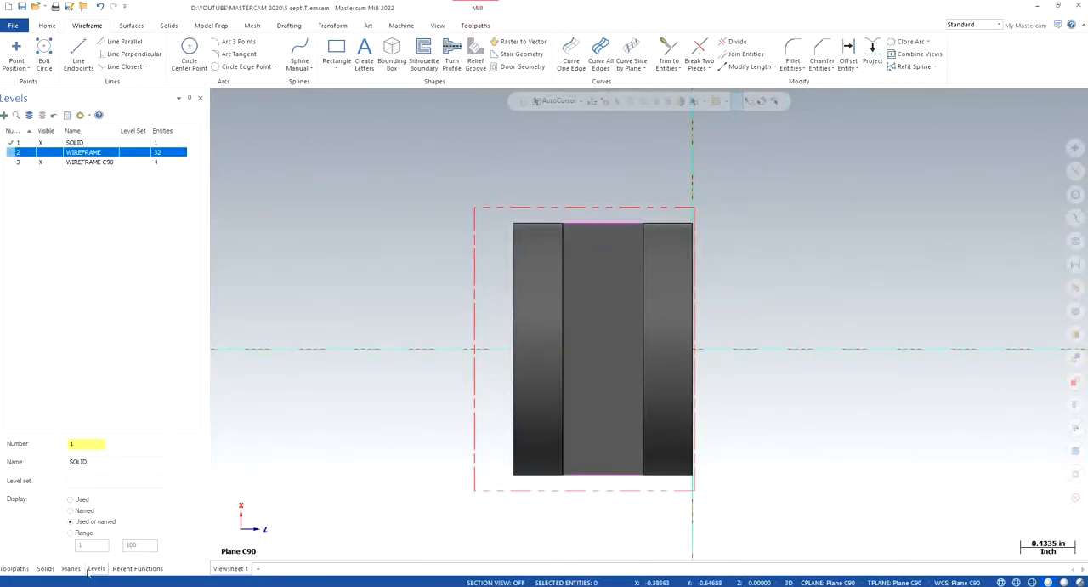
pyautogui.click(41, 144)
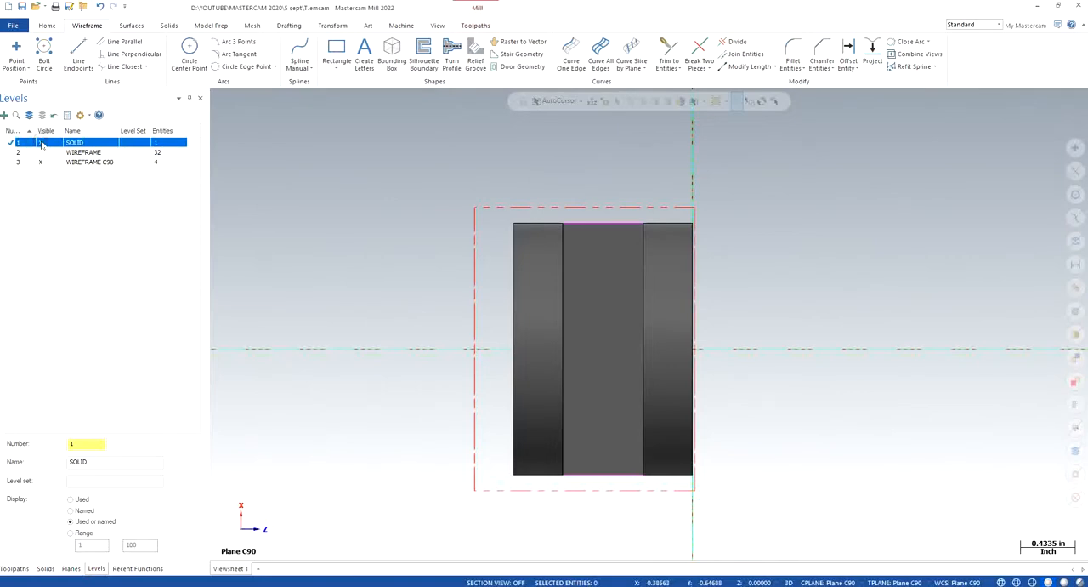
pyautogui.click(17, 161)
pyautogui.click(41, 143)
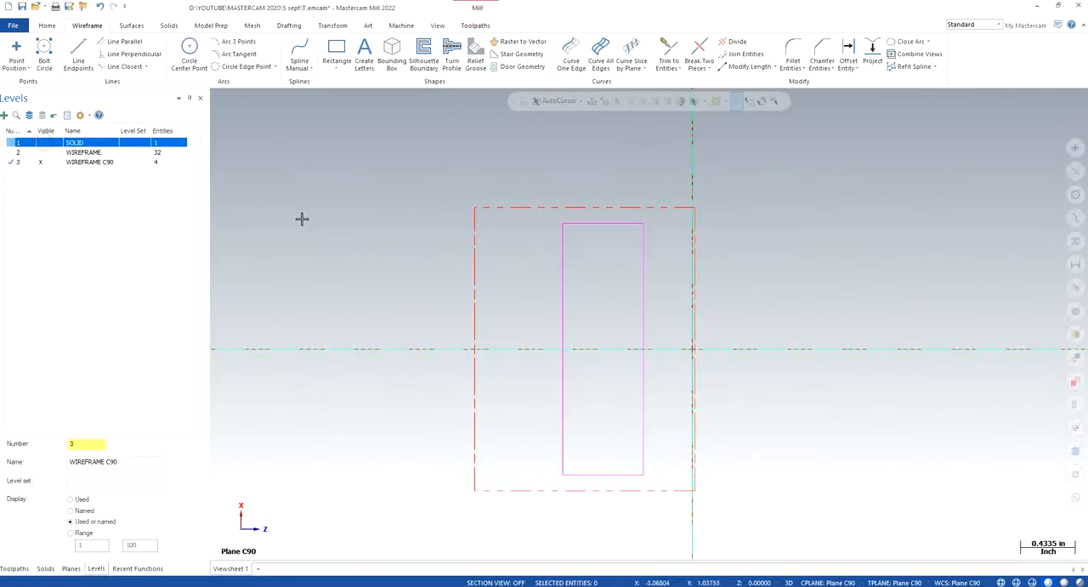
pyautogui.click(18, 163)
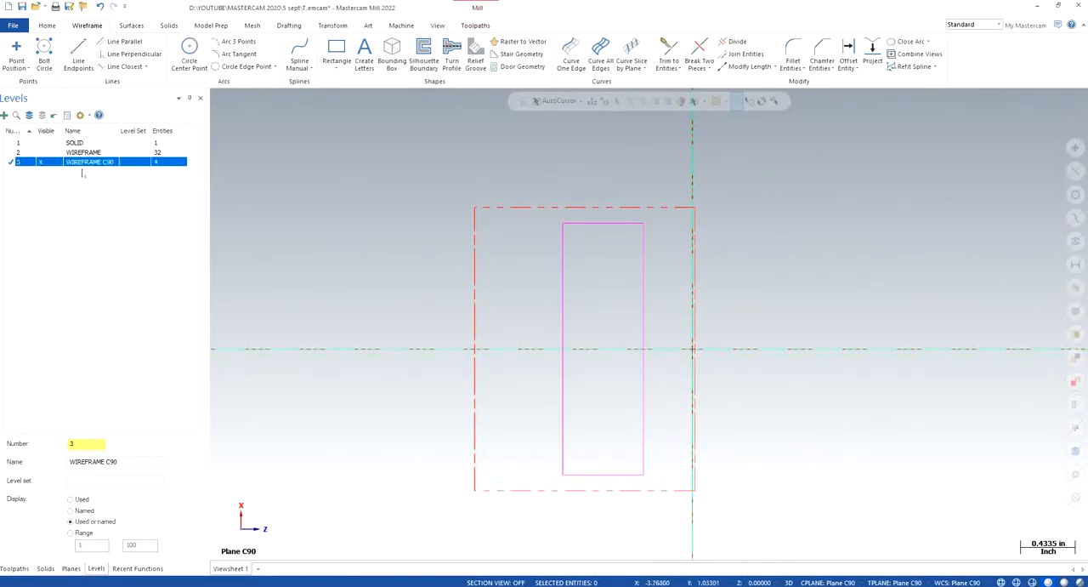
# - Show the SOLID level behind the slot rectangle and hide it again
pyautogui.click(13, 568)
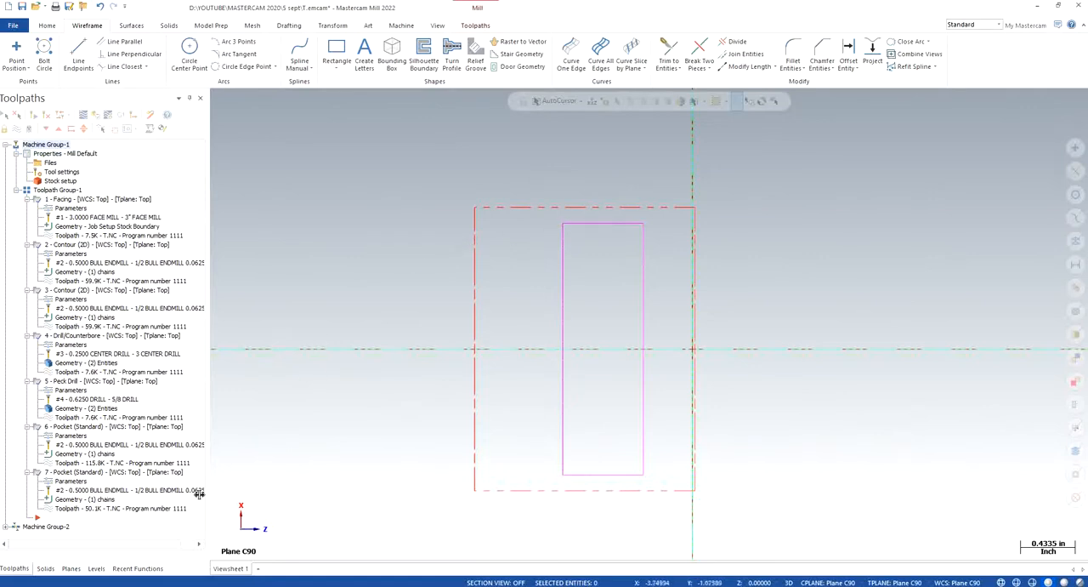
pyautogui.click(96, 568)
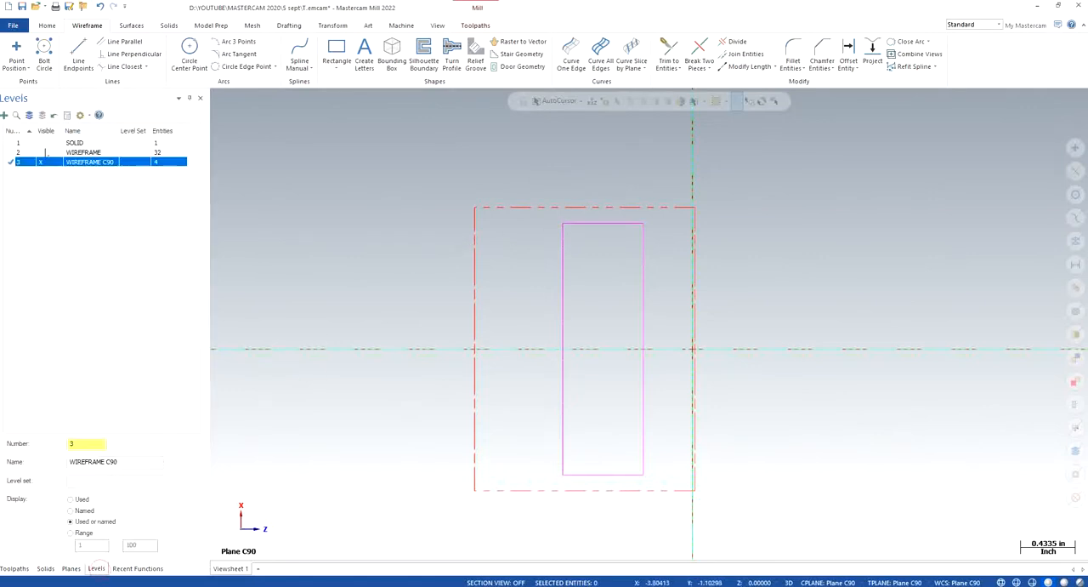
pyautogui.click(40, 142)
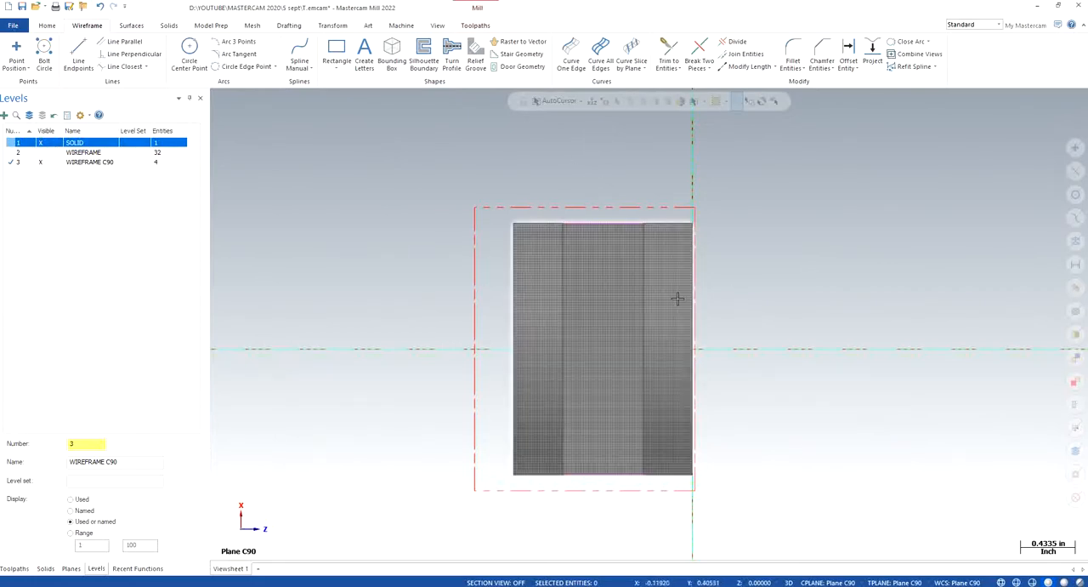
pyautogui.click(17, 161)
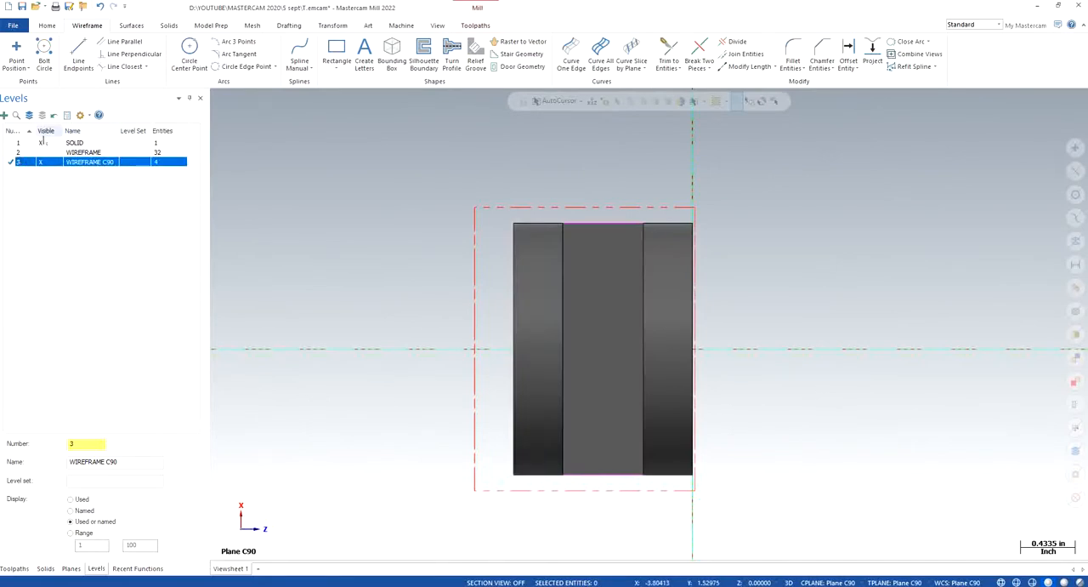
pyautogui.click(40, 142)
pyautogui.click(13, 568)
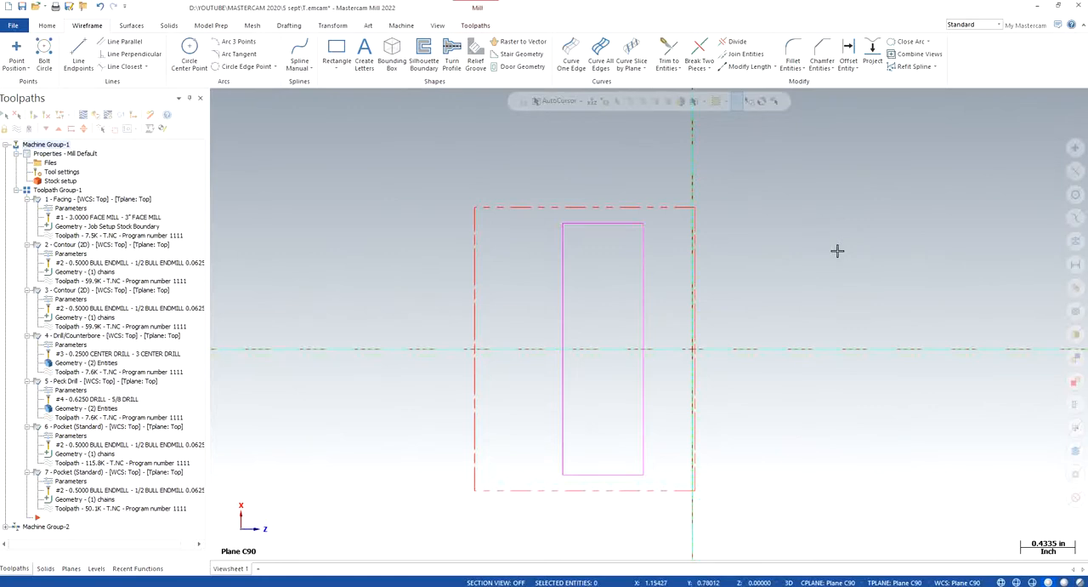
# - Offset one copy of each short end line of the slot rectangle outward by 1.0 in
pyautogui.click(849, 58)
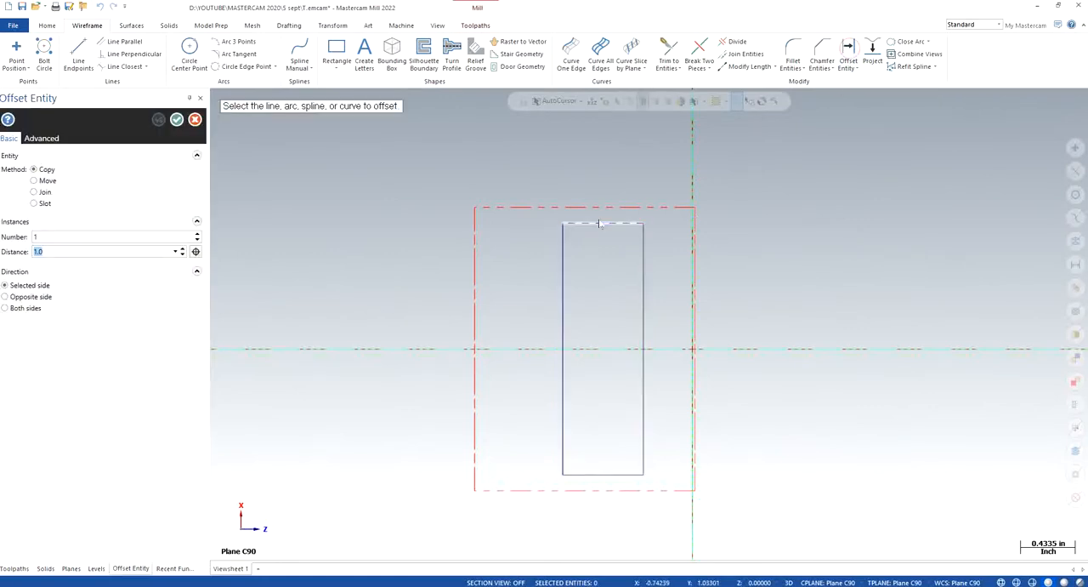
pyautogui.click(600, 223)
pyautogui.click(599, 173)
pyautogui.scroll(-1, 689, 320)
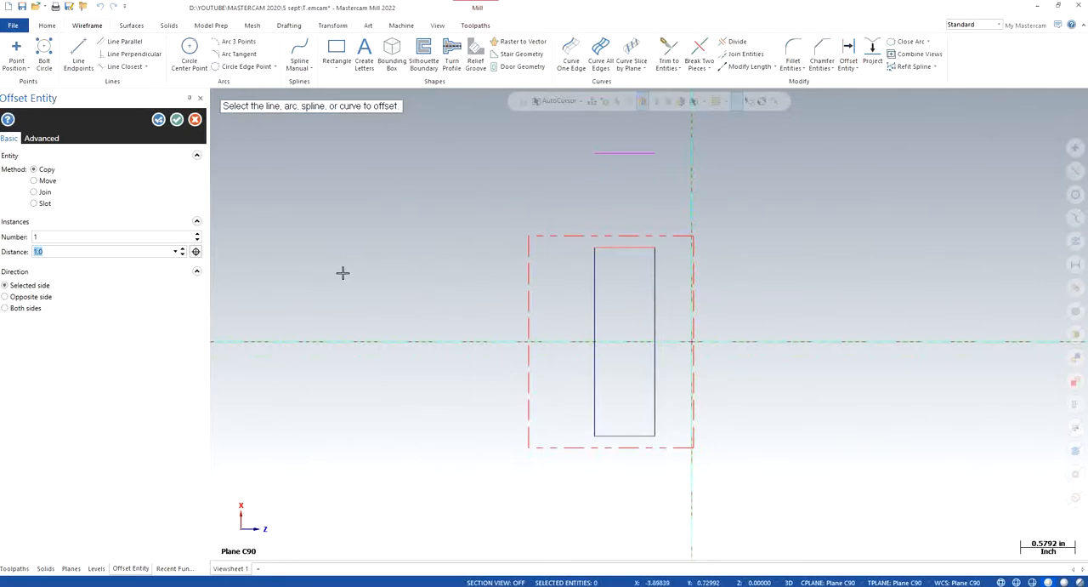
pyautogui.write('.5')
pyautogui.press('Return')
pyautogui.write('1')
pyautogui.press('Return')
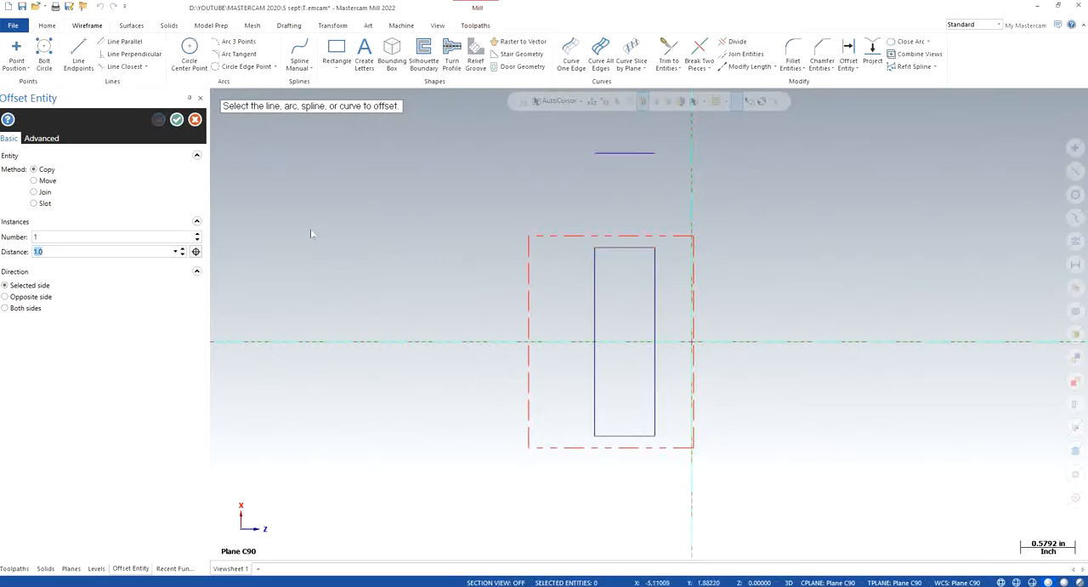
pyautogui.click(626, 435)
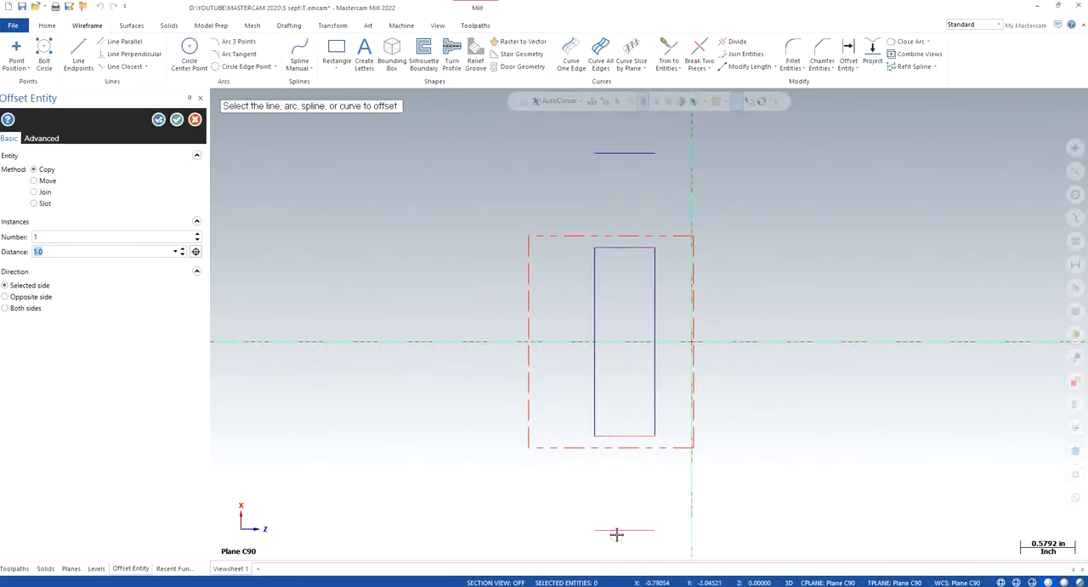
pyautogui.click(177, 119)
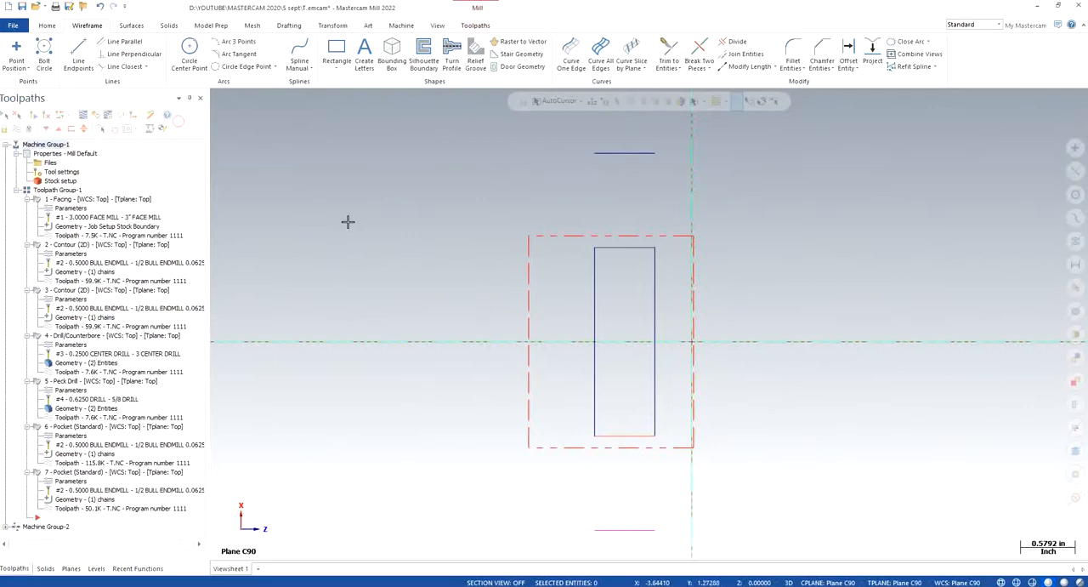
# - Measure the length of the slot rectangle's upper short line using its entity properties
pyautogui.rightClick(388, 252)
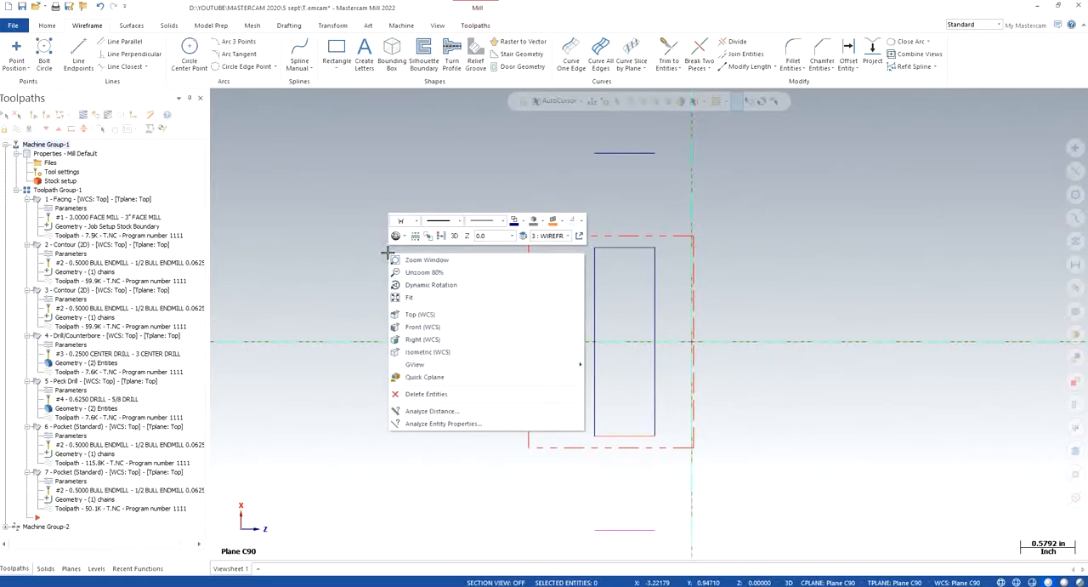
pyautogui.click(444, 411)
pyautogui.click(607, 248)
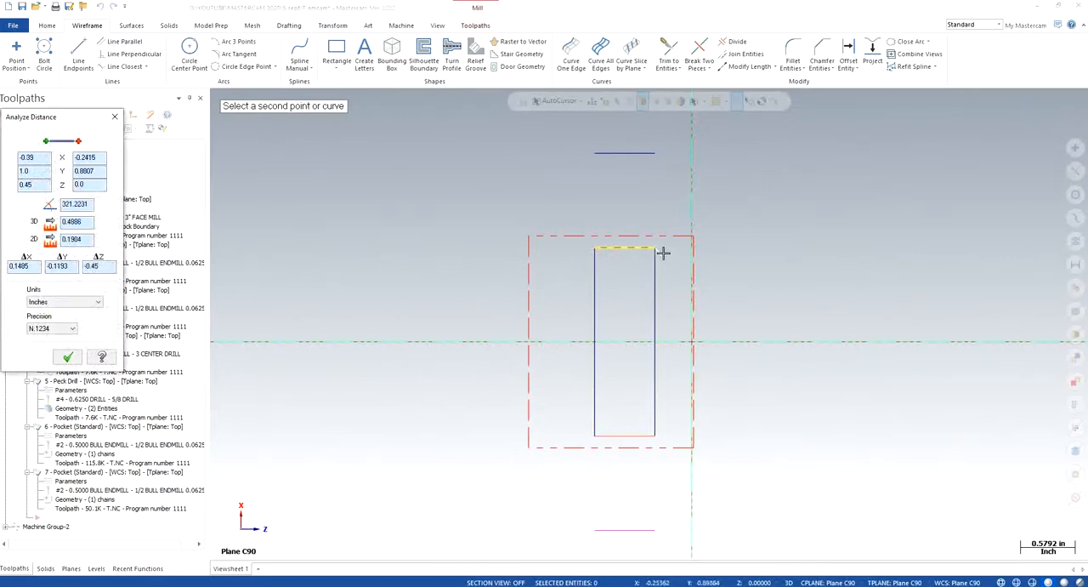
pyautogui.click(640, 218)
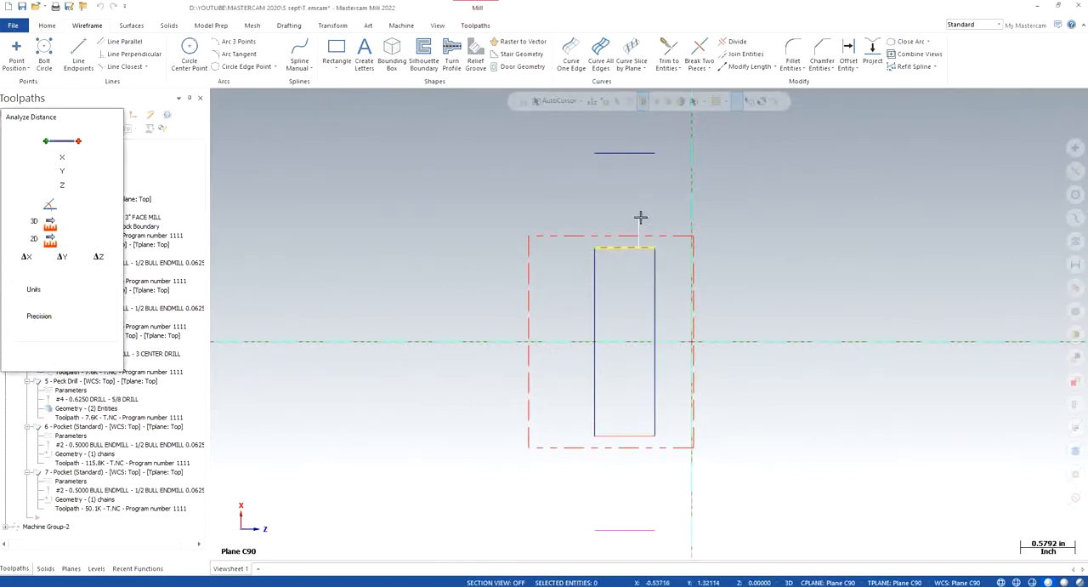
pyautogui.rightClick(474, 221)
pyautogui.click(536, 393)
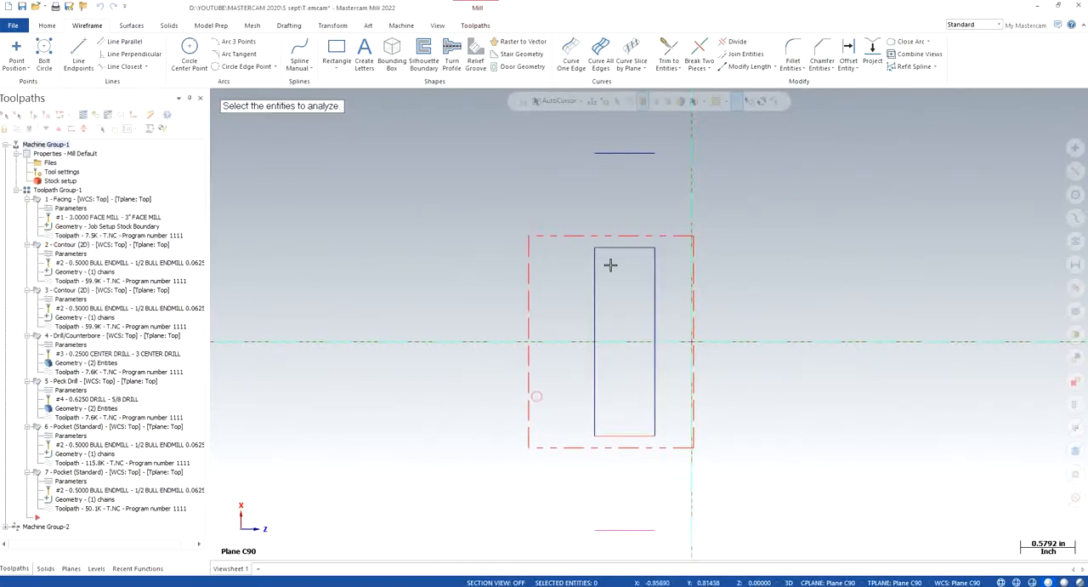
pyautogui.click(619, 249)
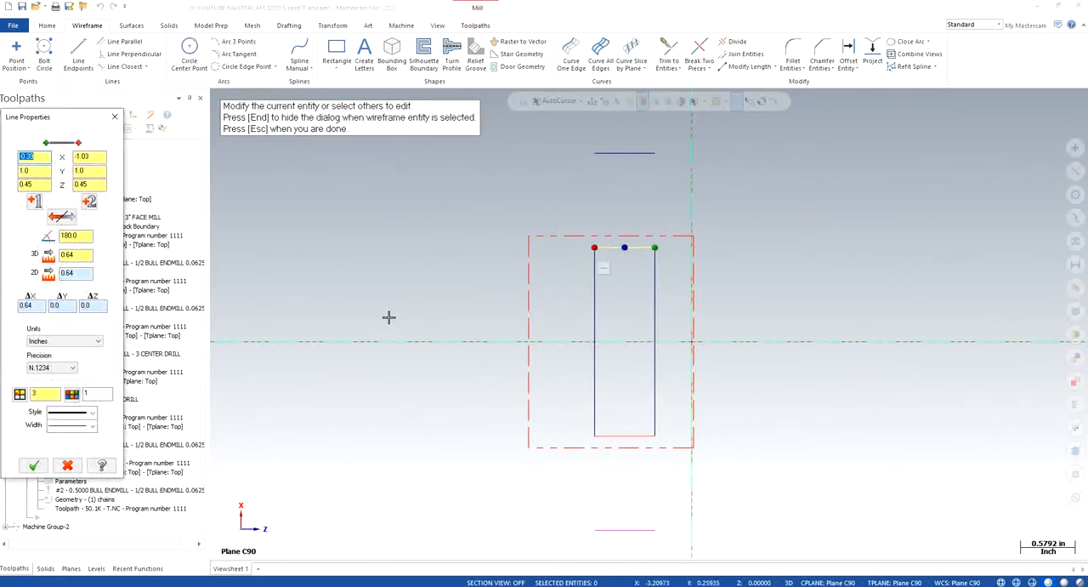
pyautogui.click(75, 272)
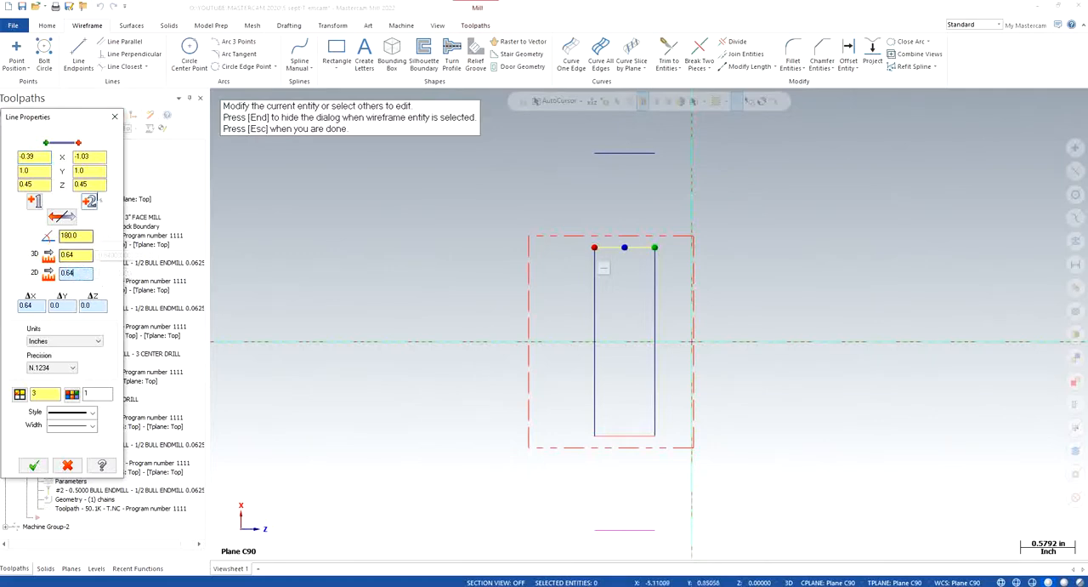
pyautogui.click(116, 118)
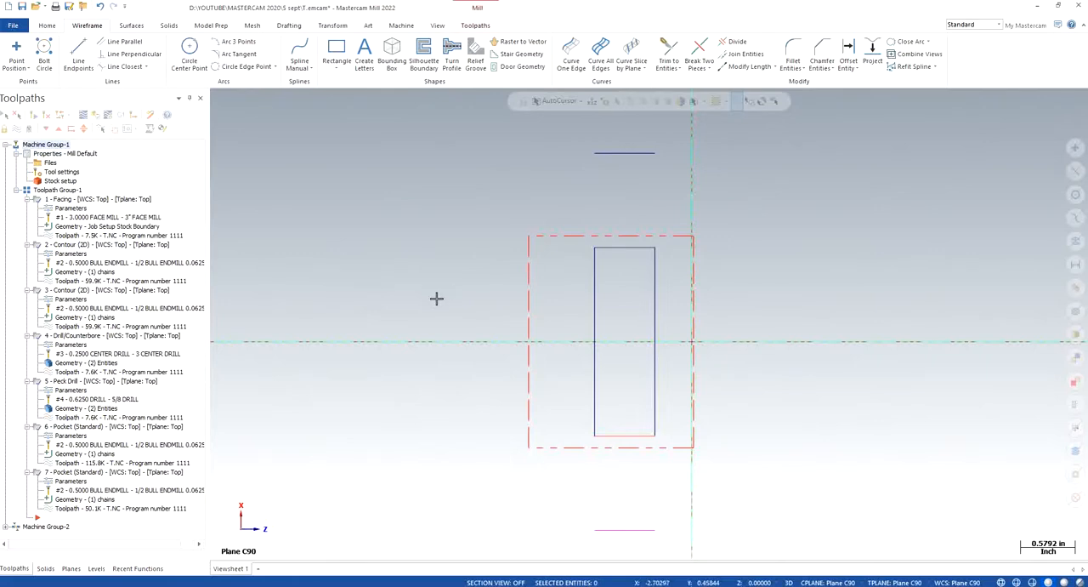
# - Lengthen both long sides of the slot rectangle by 1.1 in at each end, past the offset lines
pyautogui.click(748, 66)
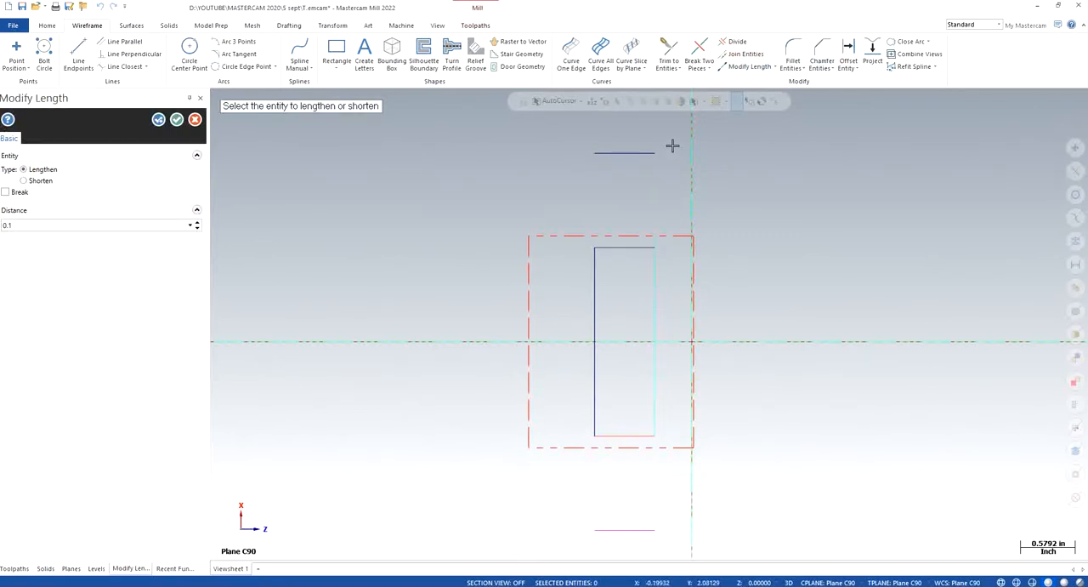
pyautogui.scroll(2, 670, 163)
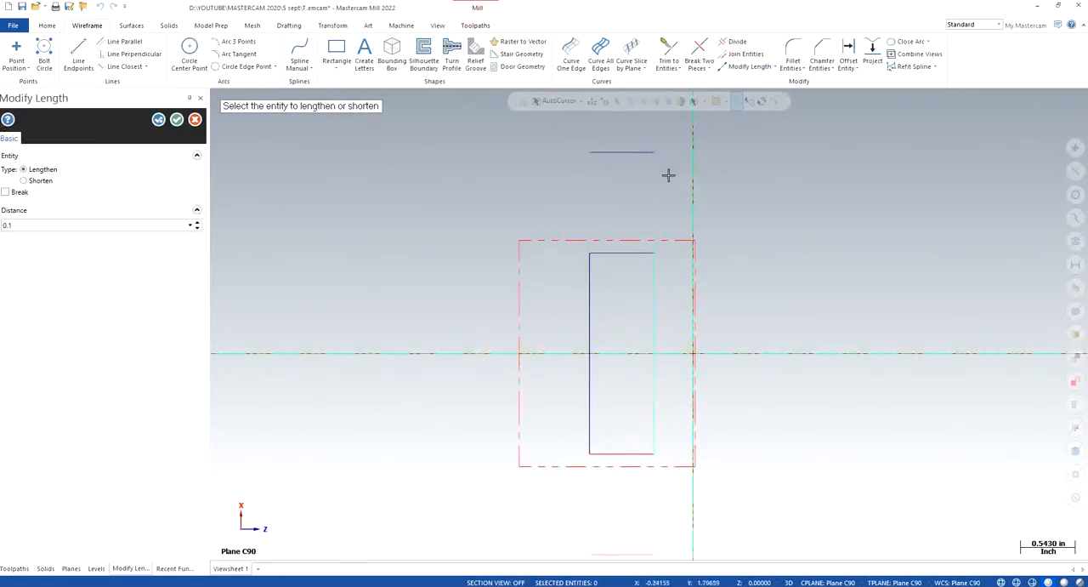
pyautogui.click(197, 222)
pyautogui.click(197, 223)
pyautogui.click(197, 223)
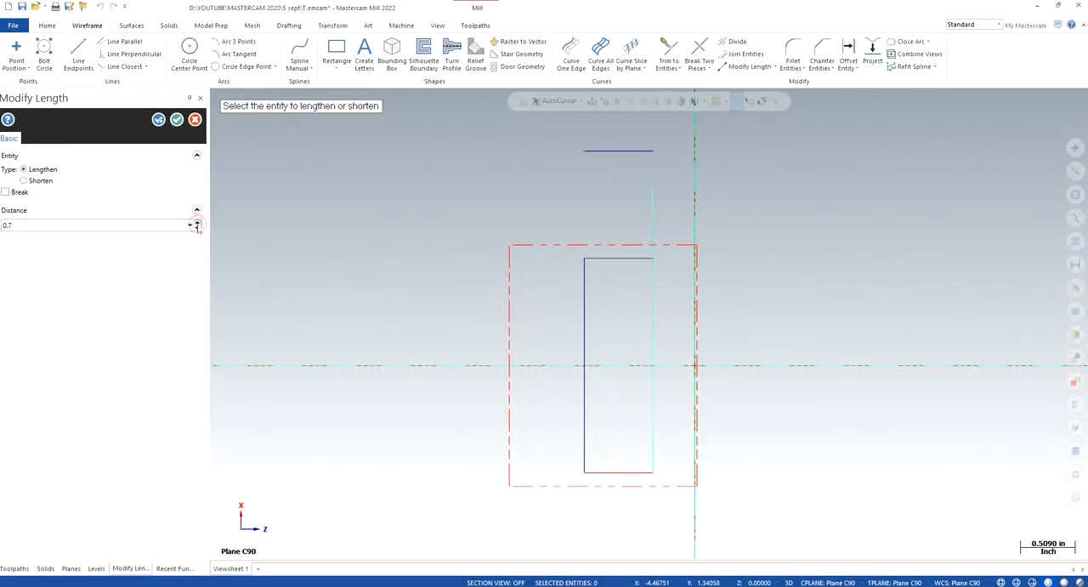
pyautogui.click(196, 222)
pyautogui.click(196, 222)
pyautogui.click(196, 223)
pyautogui.click(590, 295)
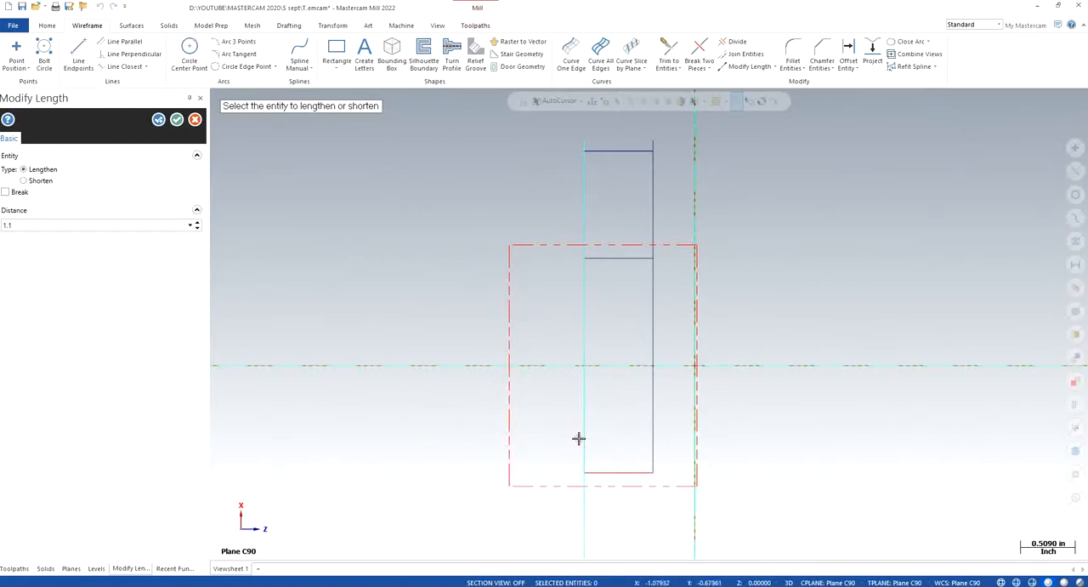
pyautogui.click(651, 456)
pyautogui.click(651, 456)
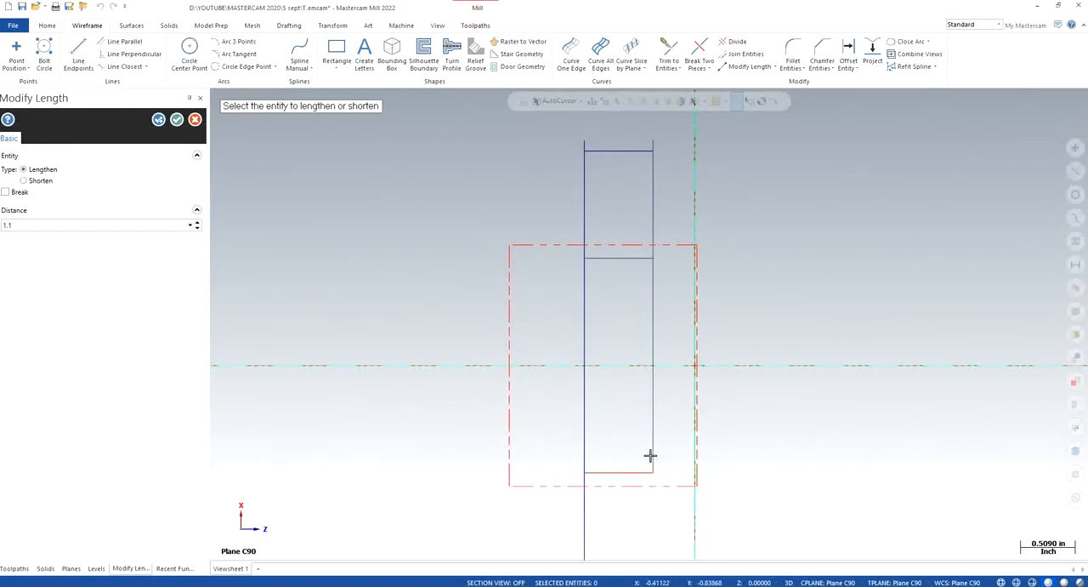
pyautogui.click(175, 121)
# - Trim the overhanging ends of both long slot sides back to the outer short lines using Divide
pyautogui.scroll(-2, 406, 256)
pyautogui.scroll(1, 629, 210)
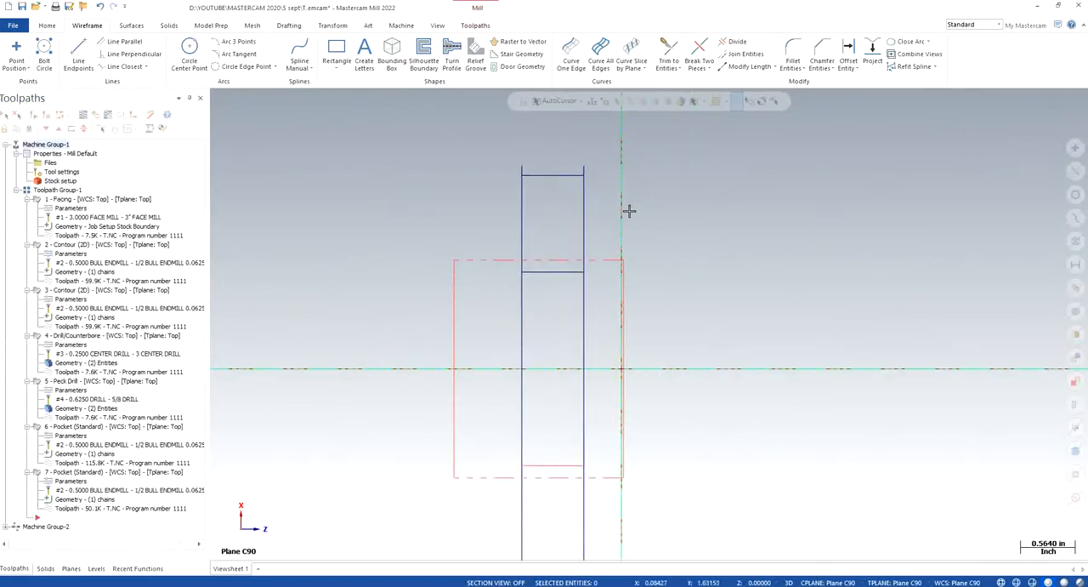
pyautogui.click(738, 41)
pyautogui.scroll(6, 604, 171)
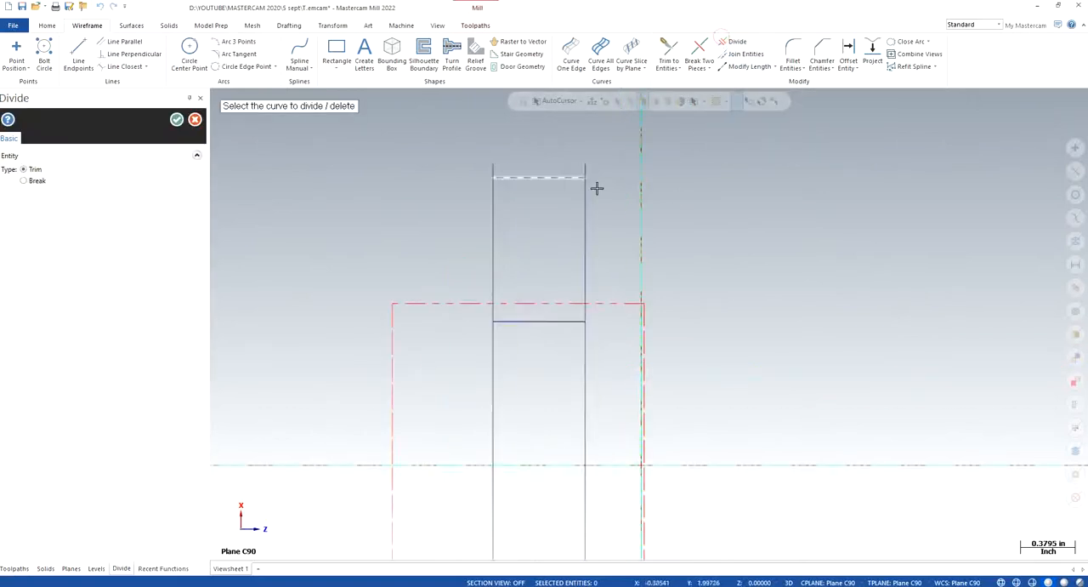
pyautogui.click(391, 157)
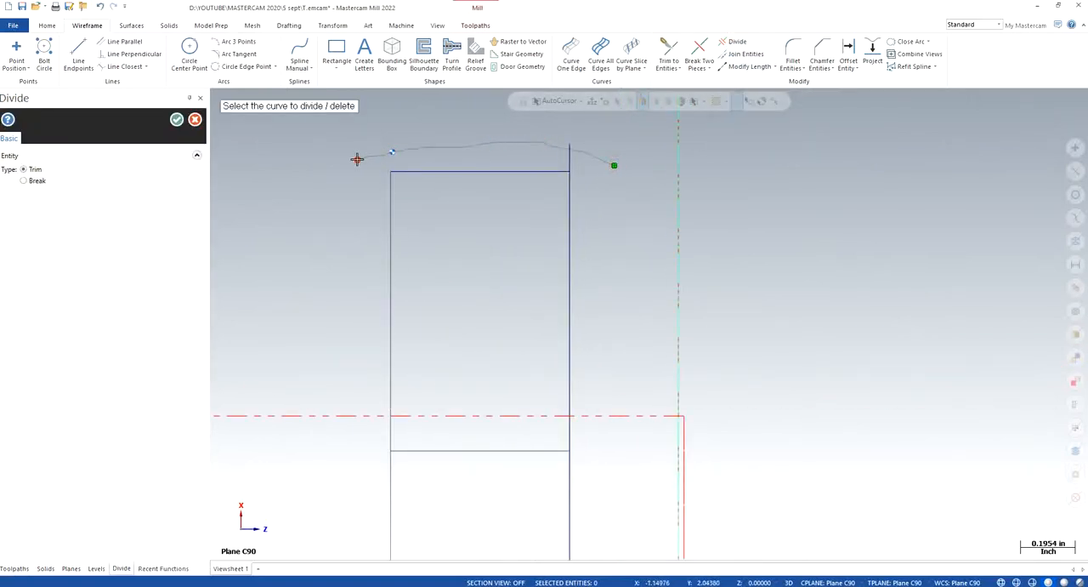
pyautogui.click(569, 158)
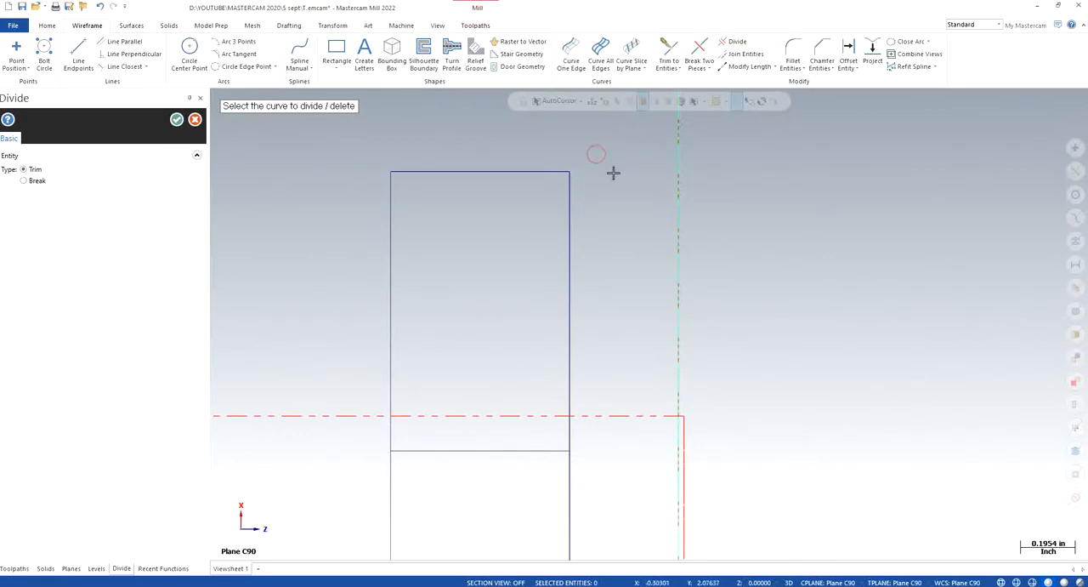
pyautogui.scroll(-5, 709, 221)
pyautogui.scroll(-3, 729, 259)
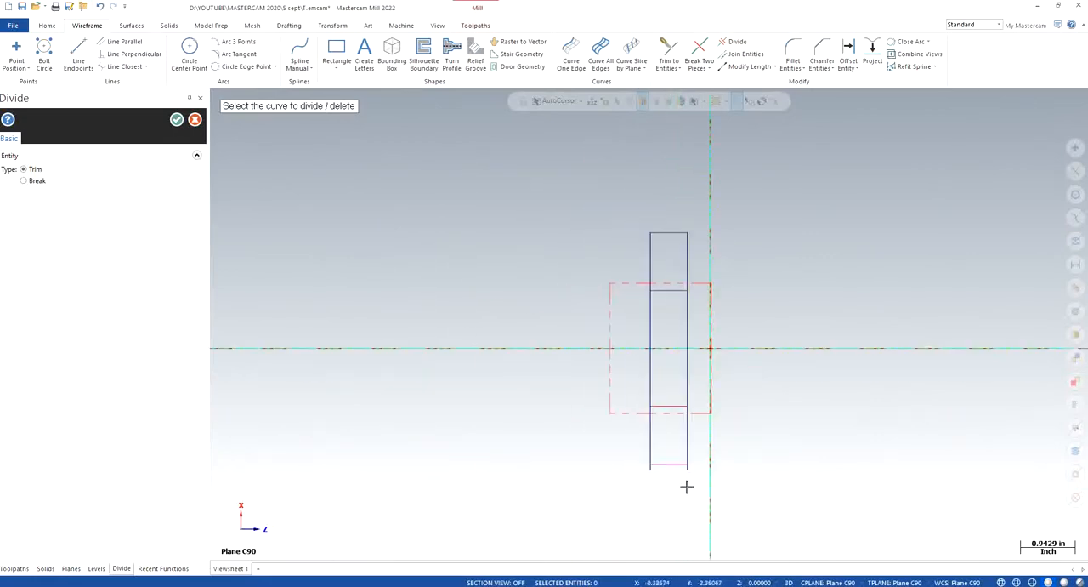
pyautogui.scroll(5, 693, 467)
pyautogui.scroll(5, 674, 470)
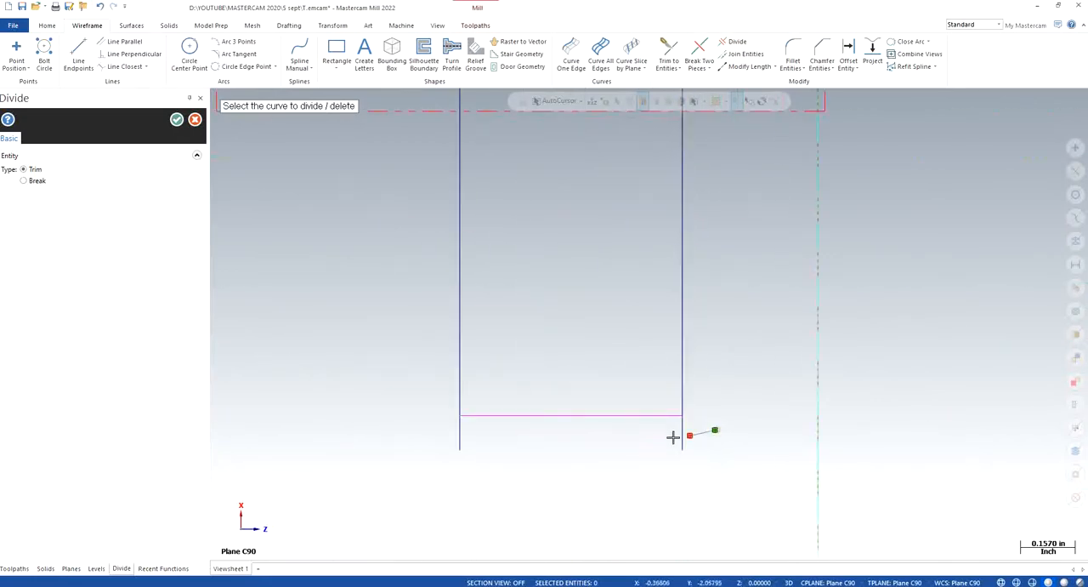
pyautogui.press('Escape')
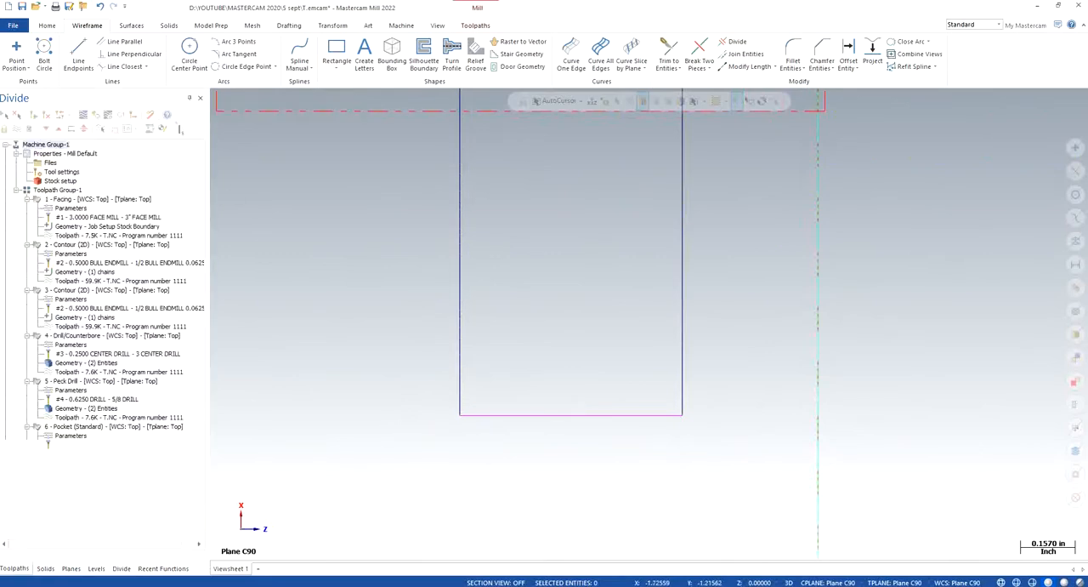
# - Delete the two original short end lines inside the extended slot rectangle
pyautogui.scroll(-4, 690, 357)
pyautogui.scroll(-2, 695, 368)
pyautogui.scroll(2, 784, 151)
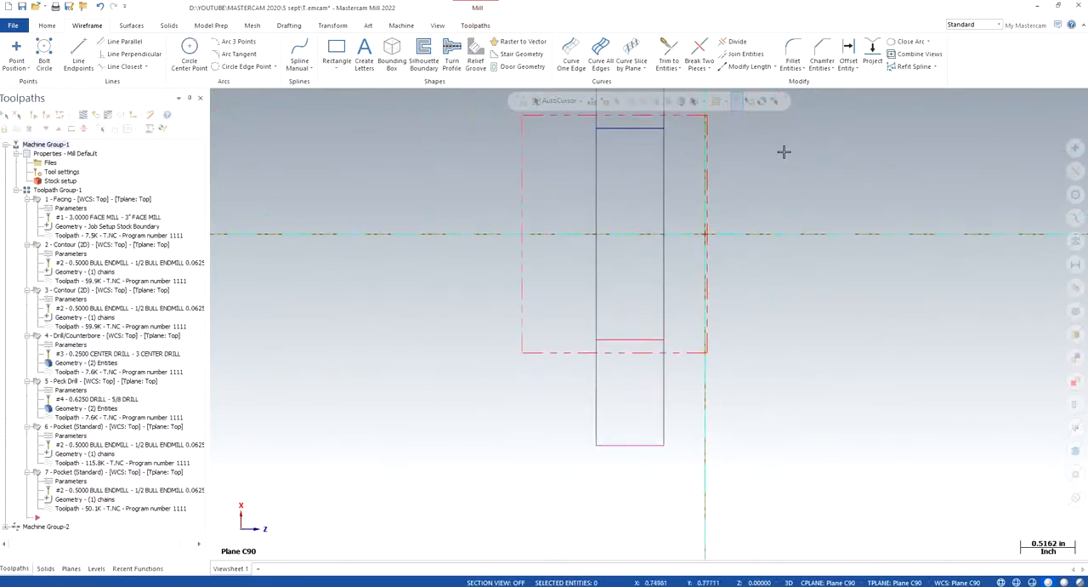
pyautogui.click(639, 137)
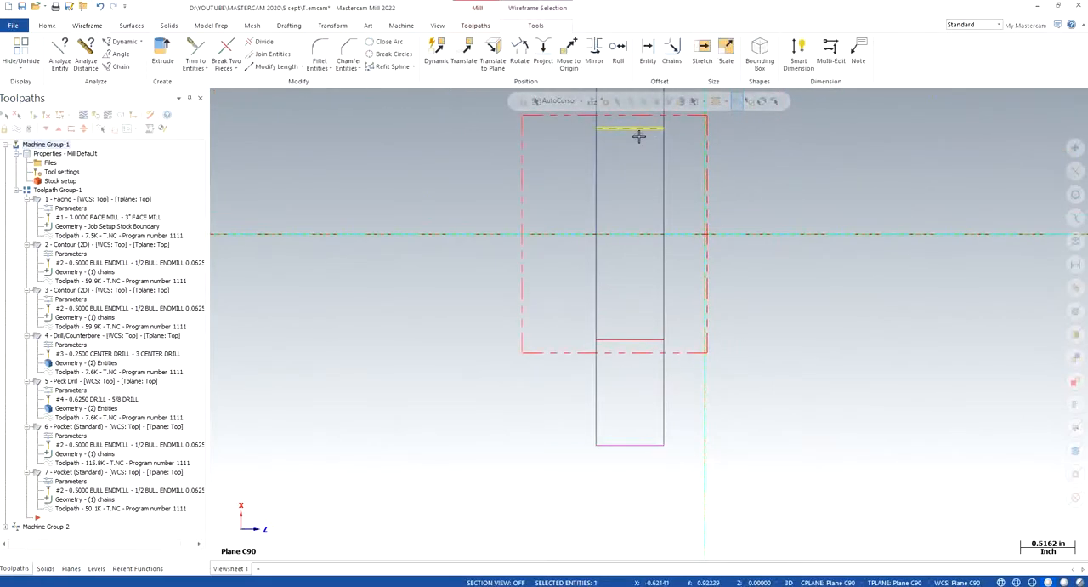
pyautogui.press('Delete')
pyautogui.click(632, 342)
pyautogui.press('Delete')
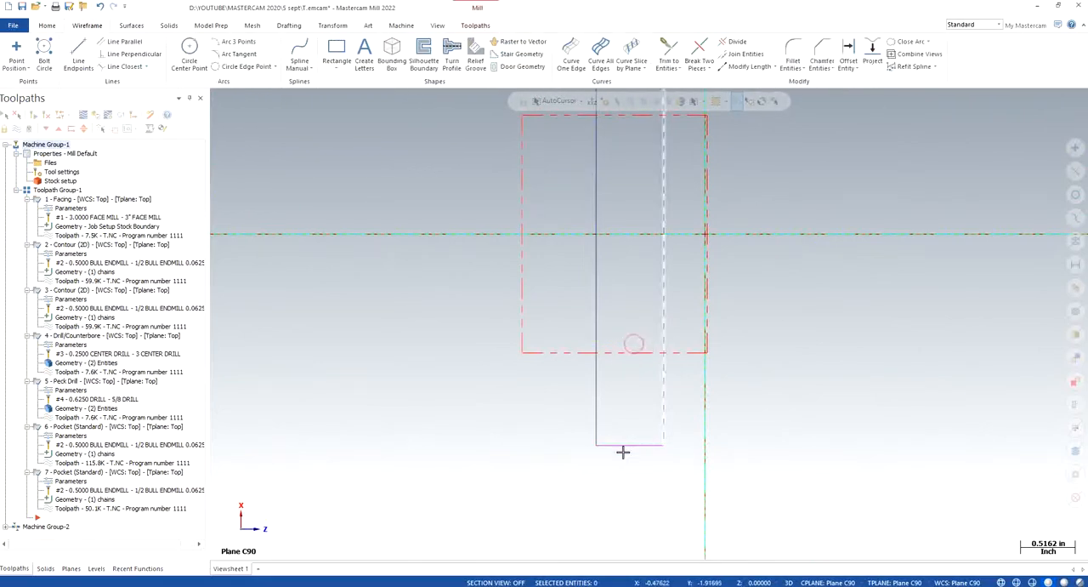
# - Switch to the isometric view and show the SOLID level together with the slot rectangle
pyautogui.scroll(-1, 684, 425)
pyautogui.scroll(-1, 702, 416)
pyautogui.rightClick(469, 269)
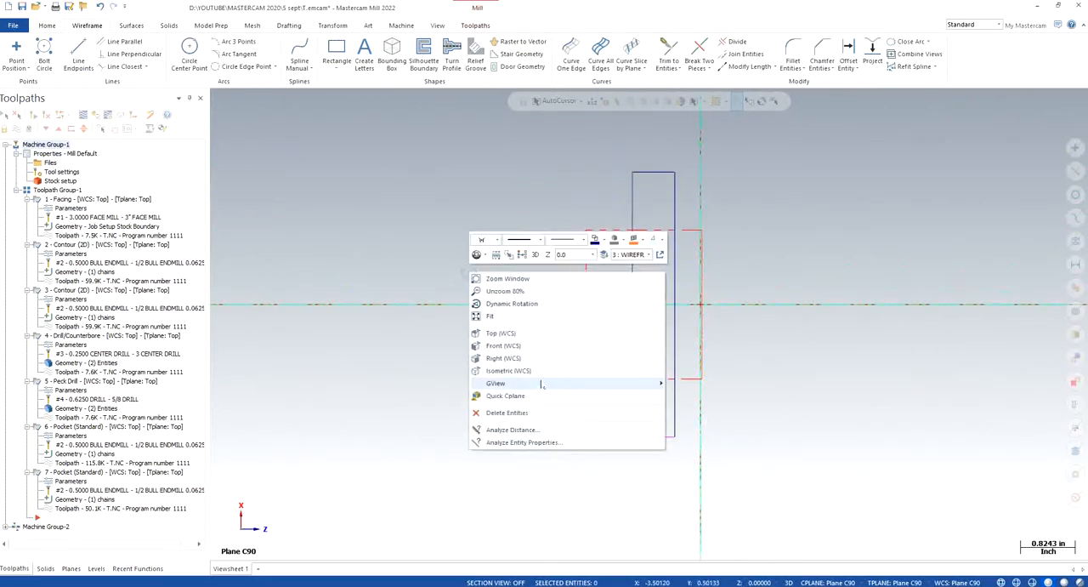
pyautogui.click(534, 376)
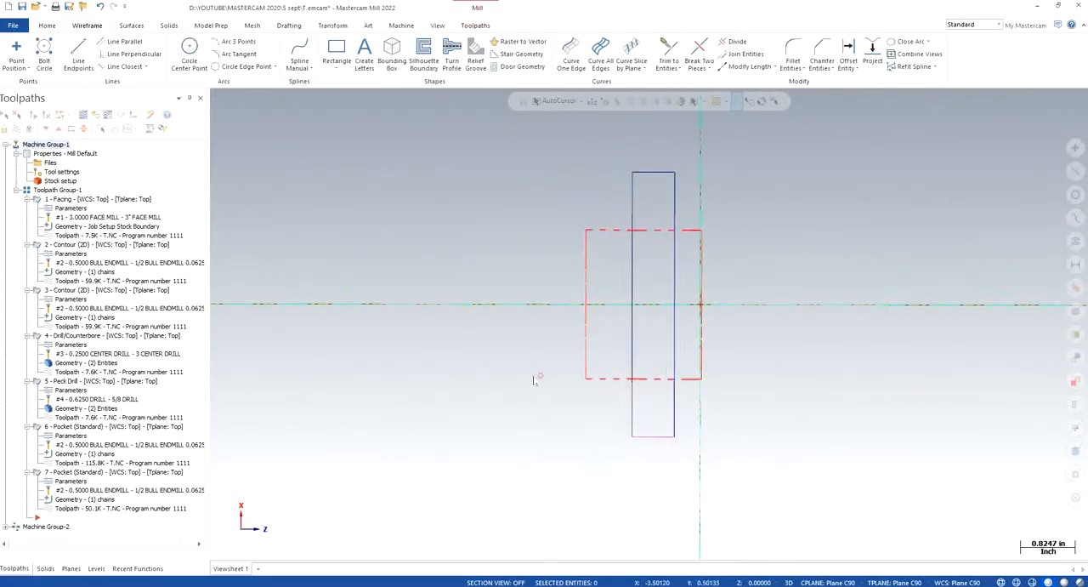
pyautogui.click(96, 568)
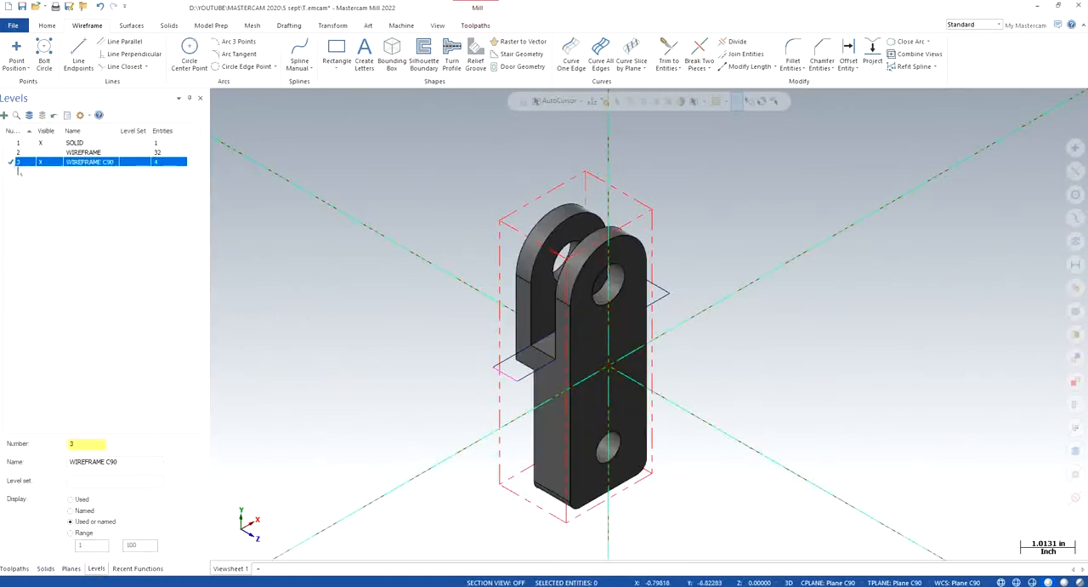
pyautogui.click(16, 568)
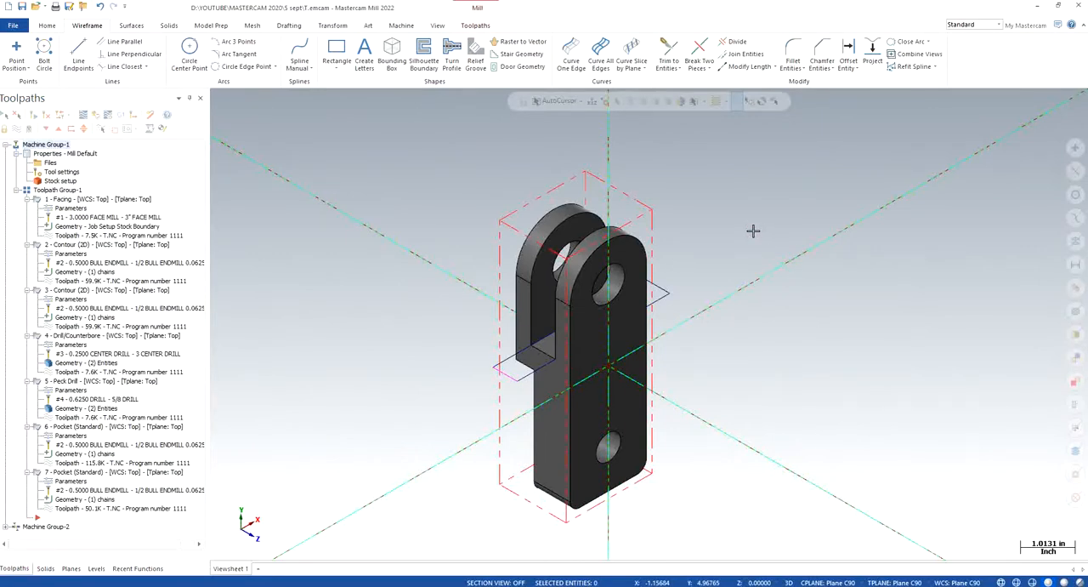
# - Try to create a rectangular bounding box with lines and corner points around the solid on the WIREFRAME C90 level, and remove it again
pyautogui.scroll(2, 700, 219)
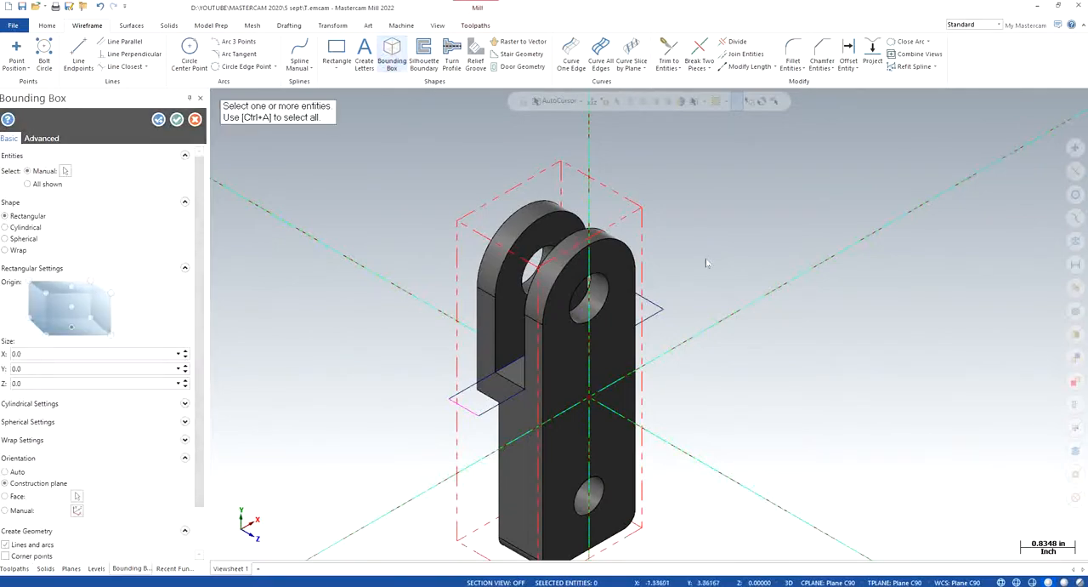
pyautogui.click(599, 261)
pyautogui.click(591, 127)
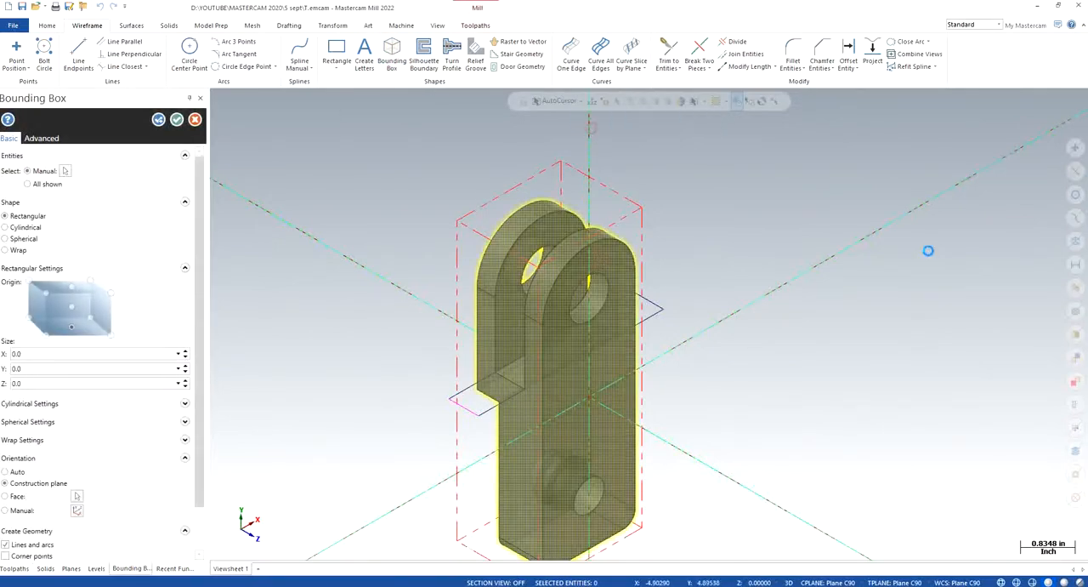
pyautogui.moveTo(201, 340); pyautogui.dragTo(200, 384)
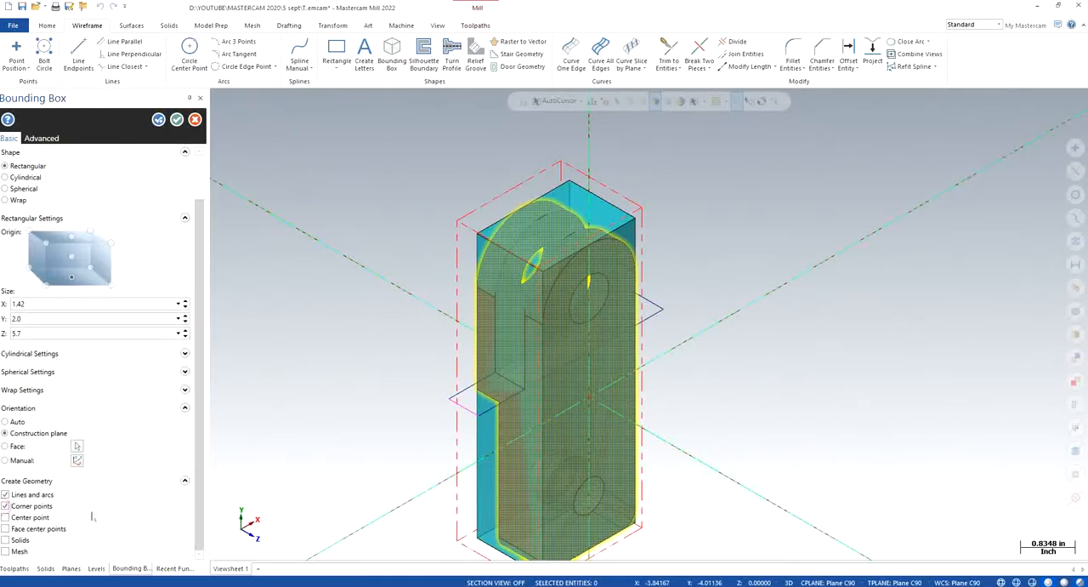
pyautogui.click(176, 120)
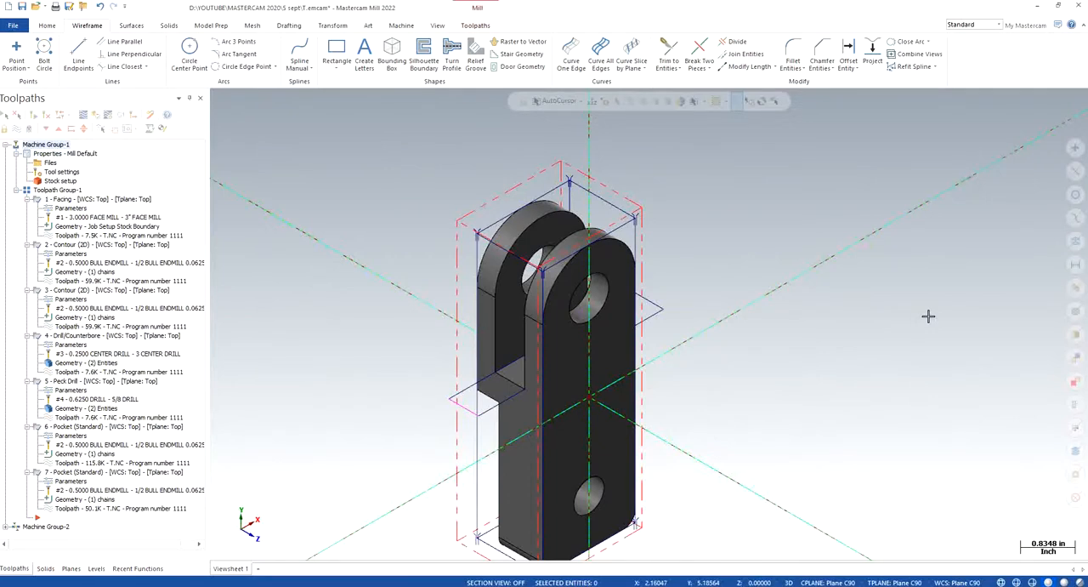
pyautogui.click(1075, 241)
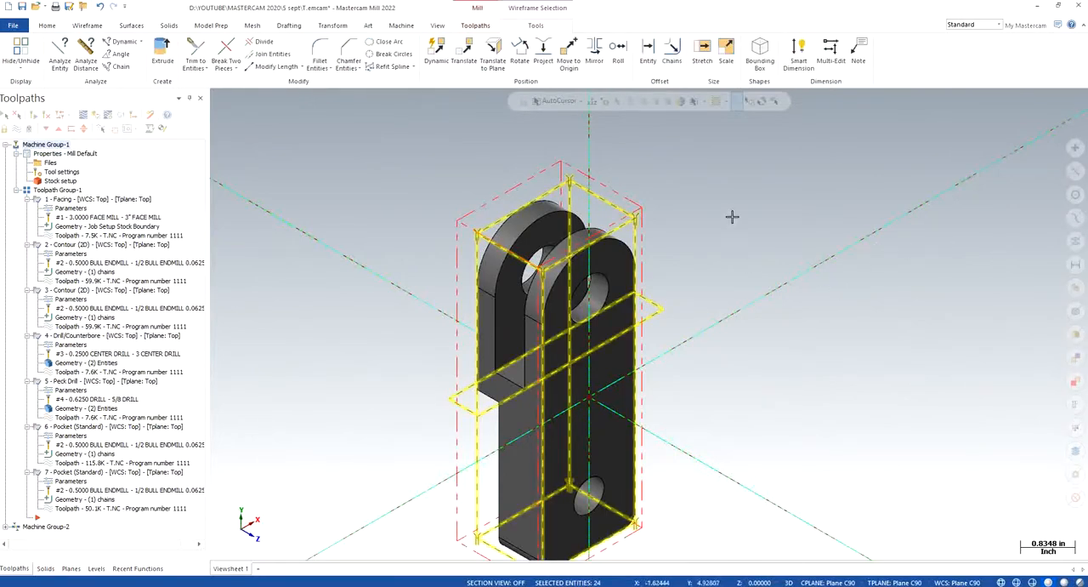
pyautogui.press('Escape')
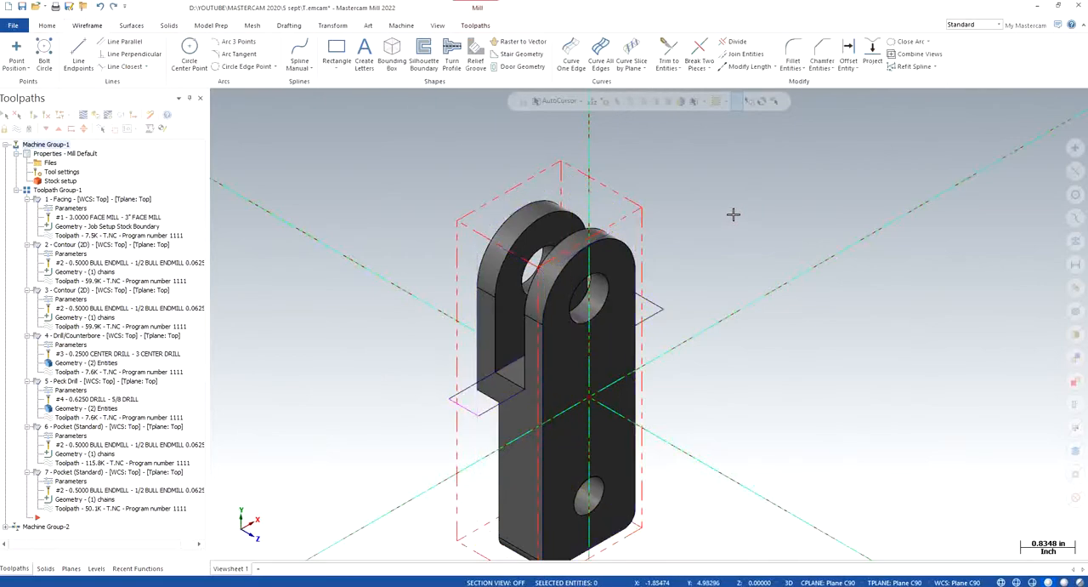
# - Add level 4, name it CORNER POINTS and make it the active level
pyautogui.click(96, 568)
pyautogui.click(4, 116)
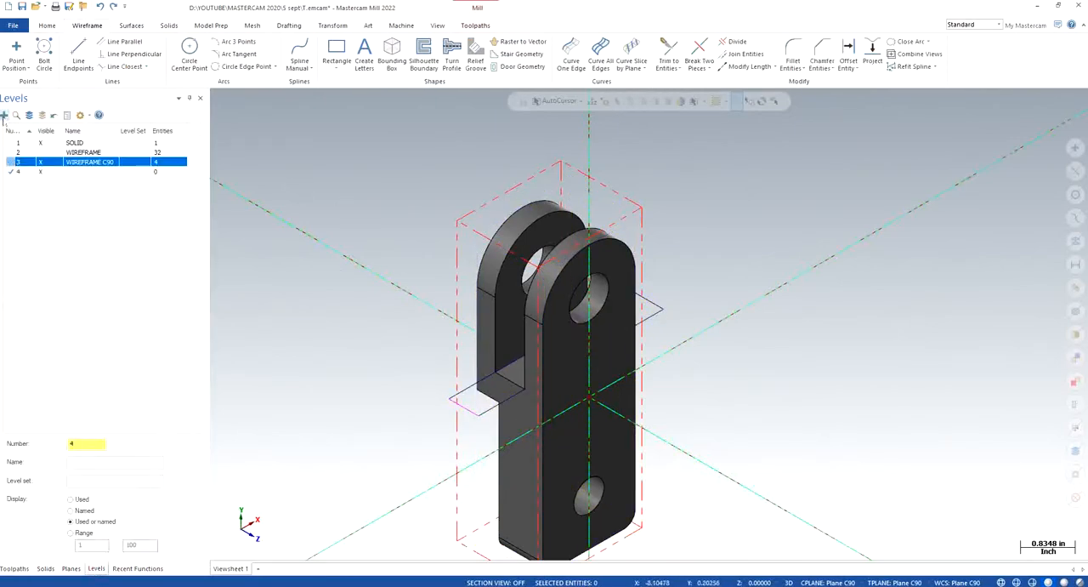
pyautogui.doubleClick(85, 172)
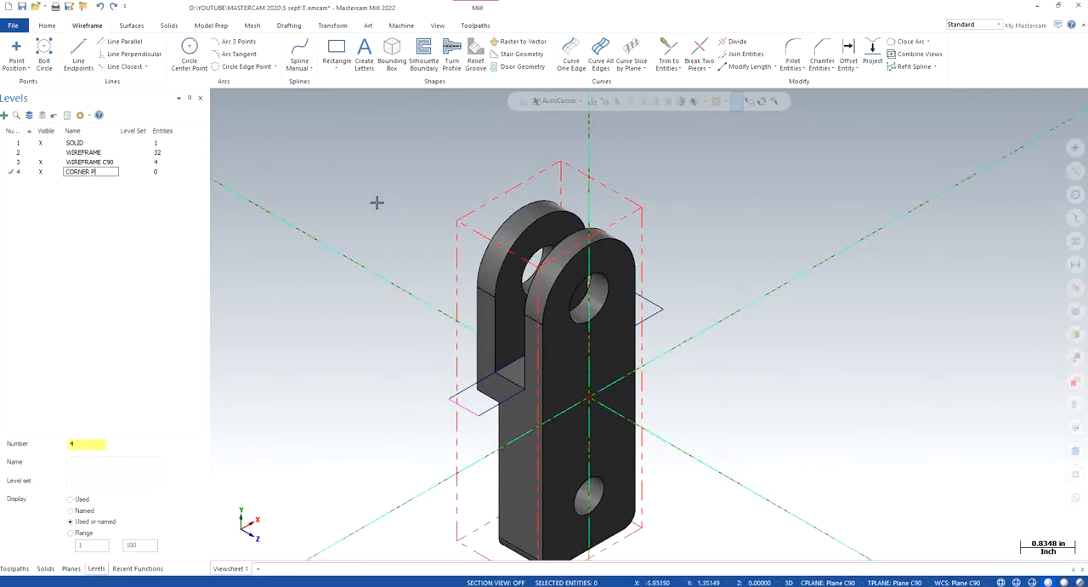
pyautogui.press('Return')
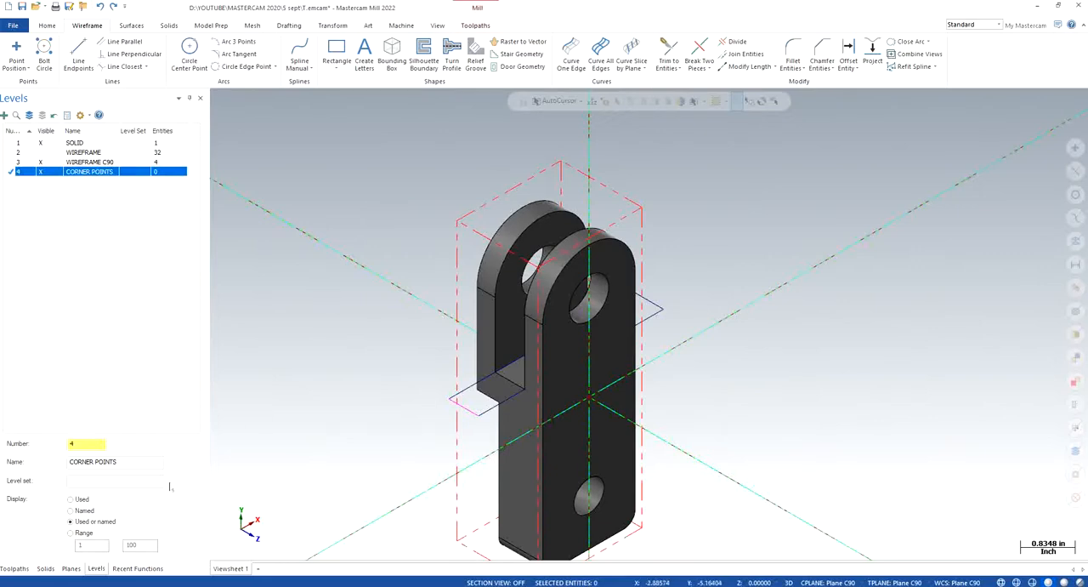
pyautogui.hotkey('alt', 'o')
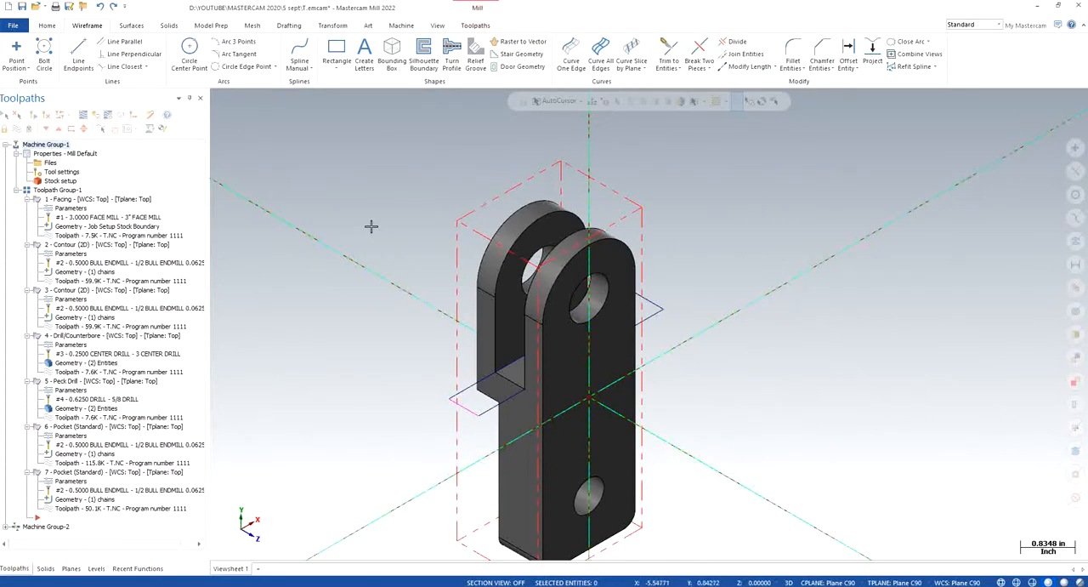
pyautogui.click(96, 568)
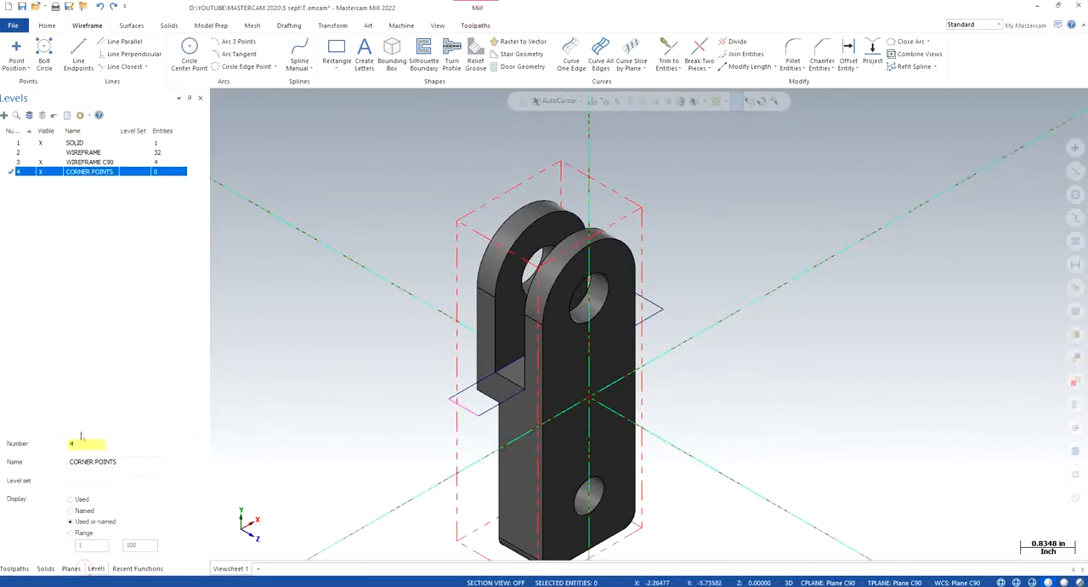
pyautogui.click(11, 173)
pyautogui.click(15, 568)
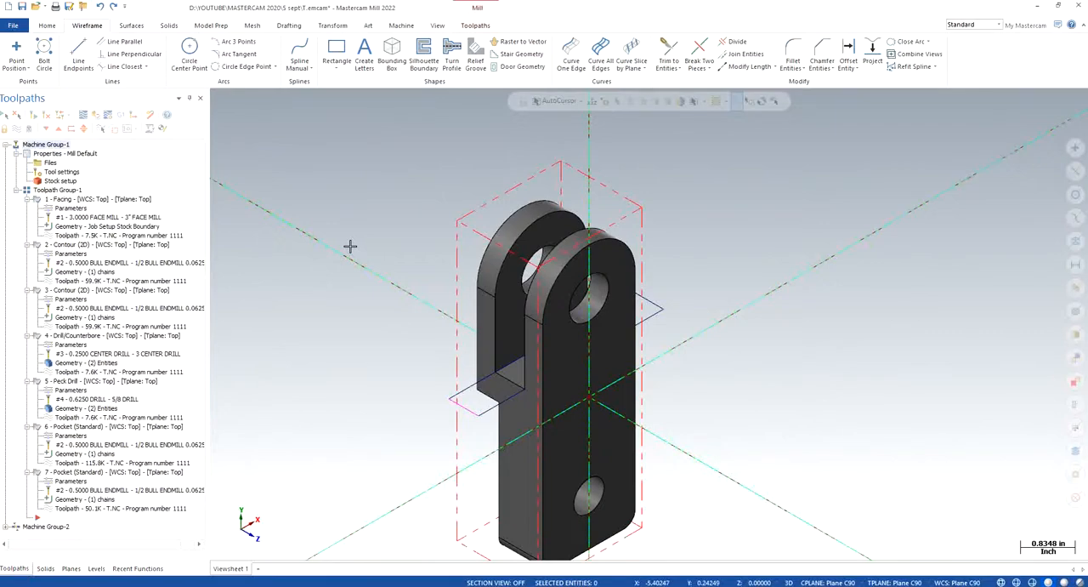
# - Create a rectangular bounding box around the solid, generating lines and arcs plus corner points, oriented to the construction plane
pyautogui.click(392, 56)
pyautogui.click(594, 253)
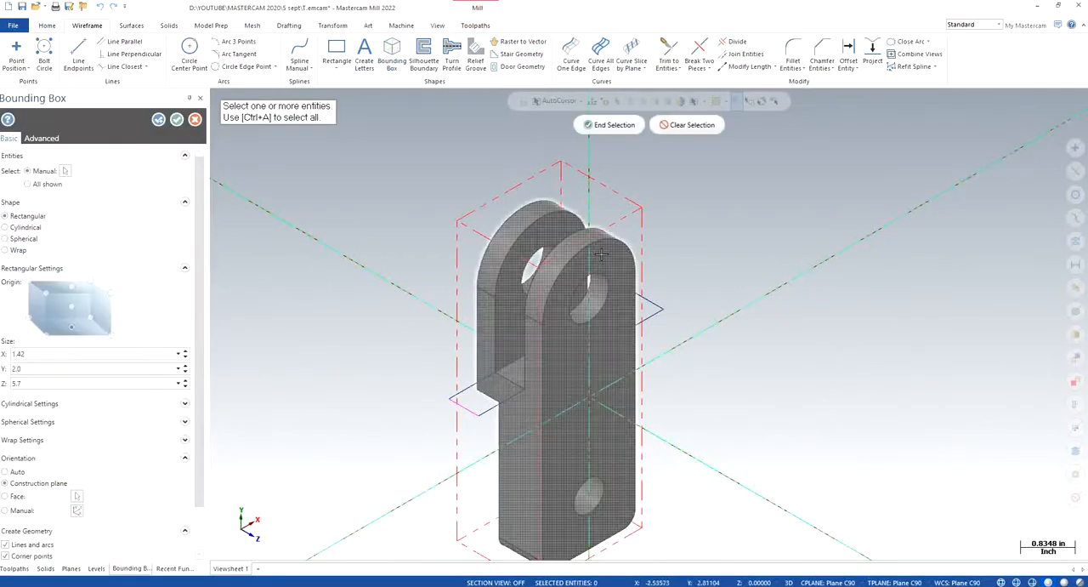
pyautogui.click(626, 128)
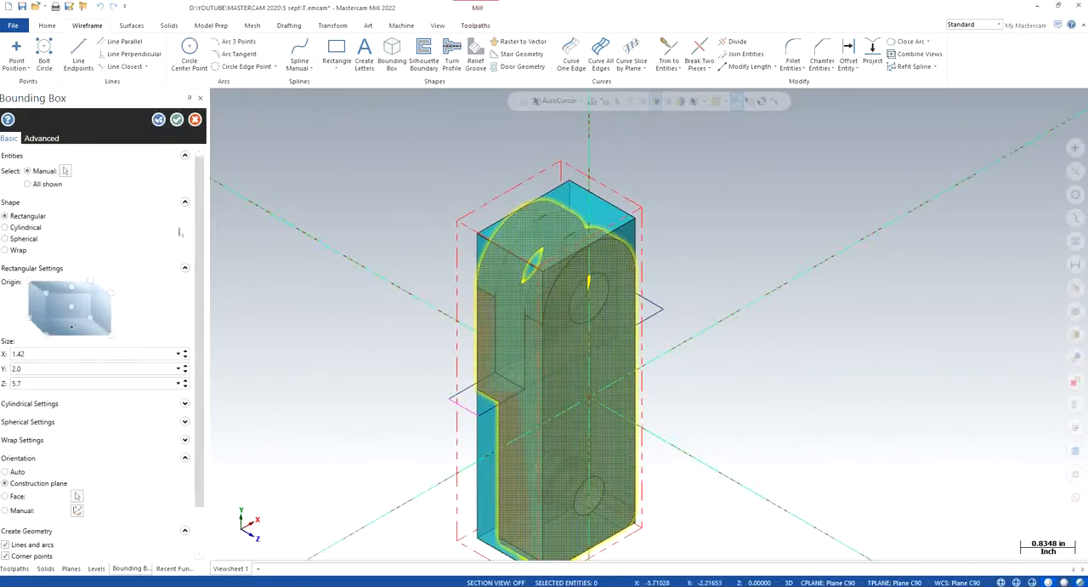
pyautogui.moveTo(198, 221); pyautogui.dragTo(201, 350)
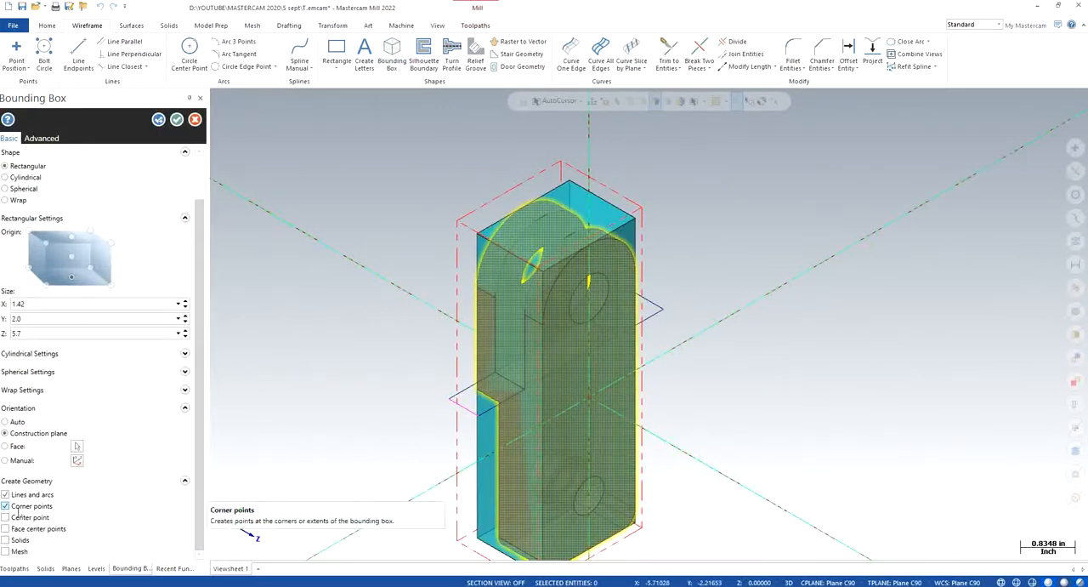
pyautogui.click(177, 119)
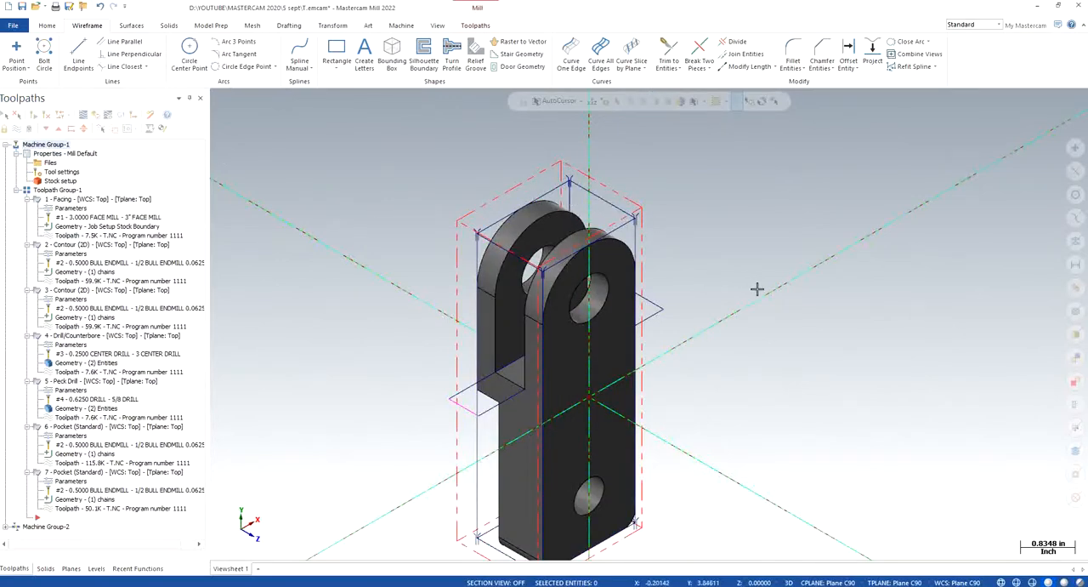
# - Make WIREFRAME C90 the active level and hide the CORNER POINTS level
pyautogui.click(96, 567)
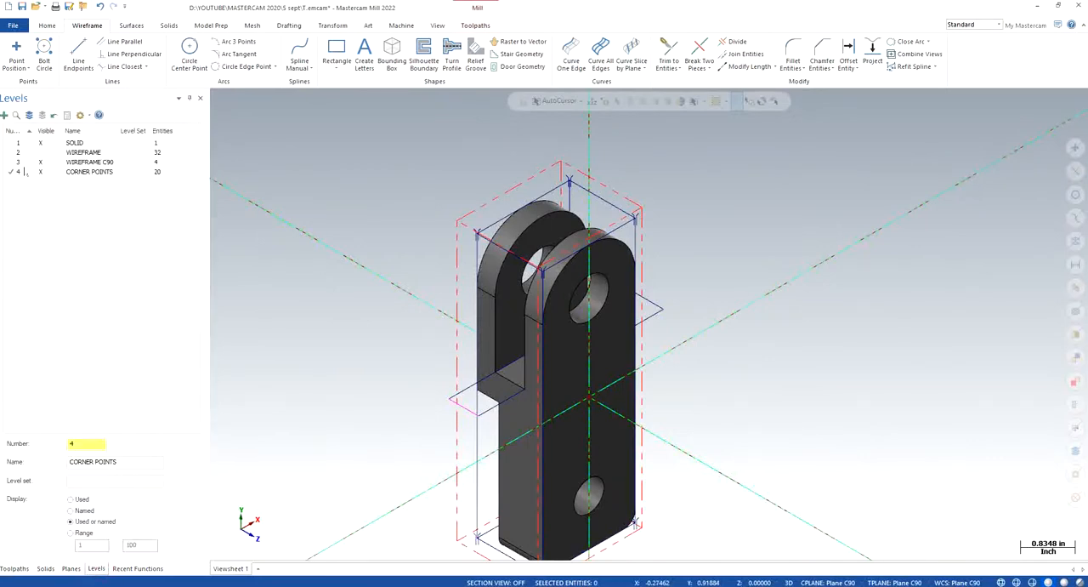
pyautogui.click(17, 163)
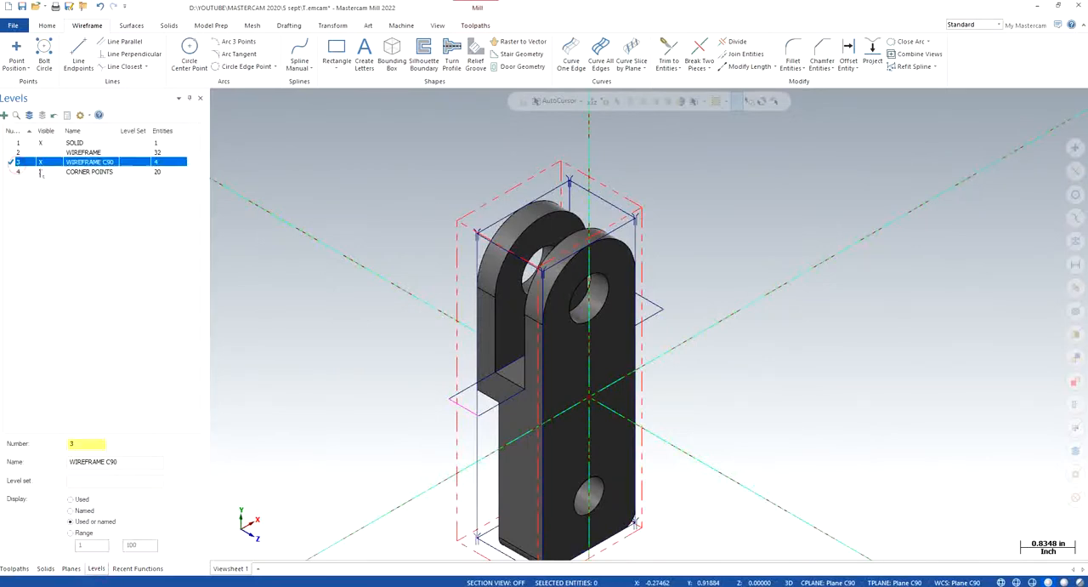
pyautogui.click(40, 172)
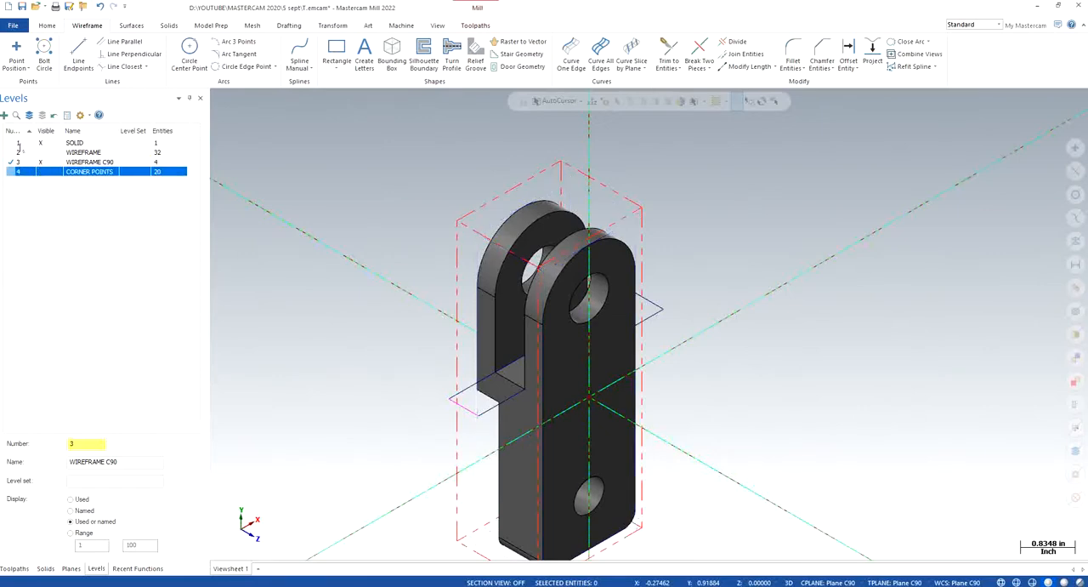
pyautogui.click(13, 568)
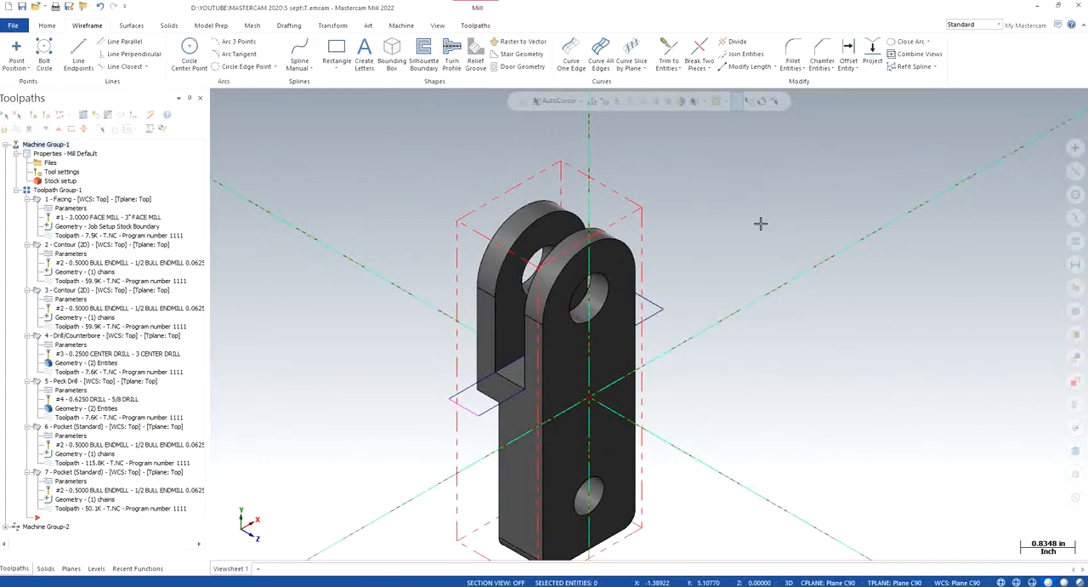
pyautogui.click(475, 24)
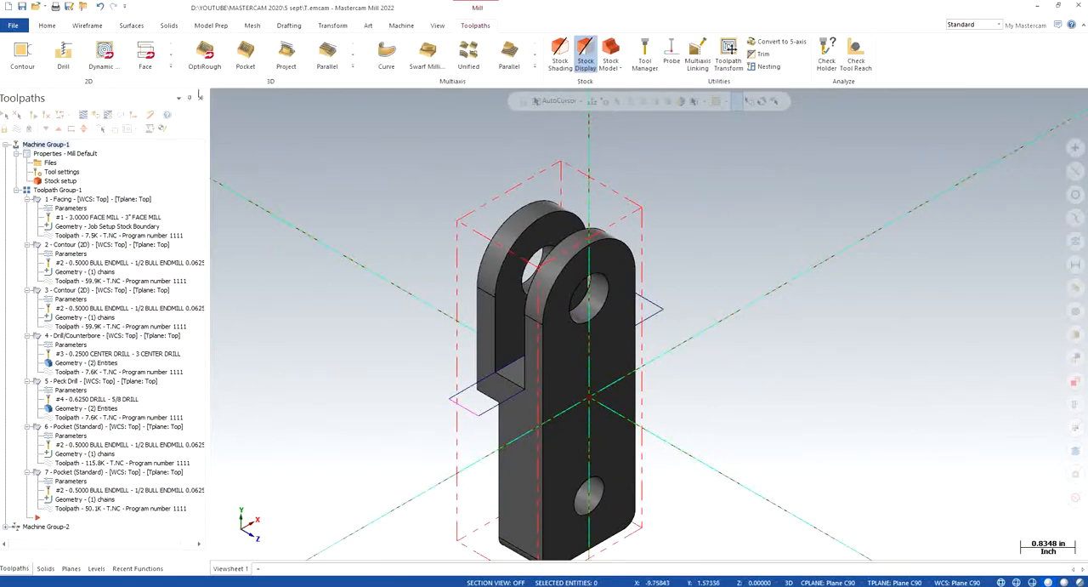
# - Start a Dynamic Mill toolpath and select the closed slot rectangle's wireframe as its machining region
pyautogui.click(170, 68)
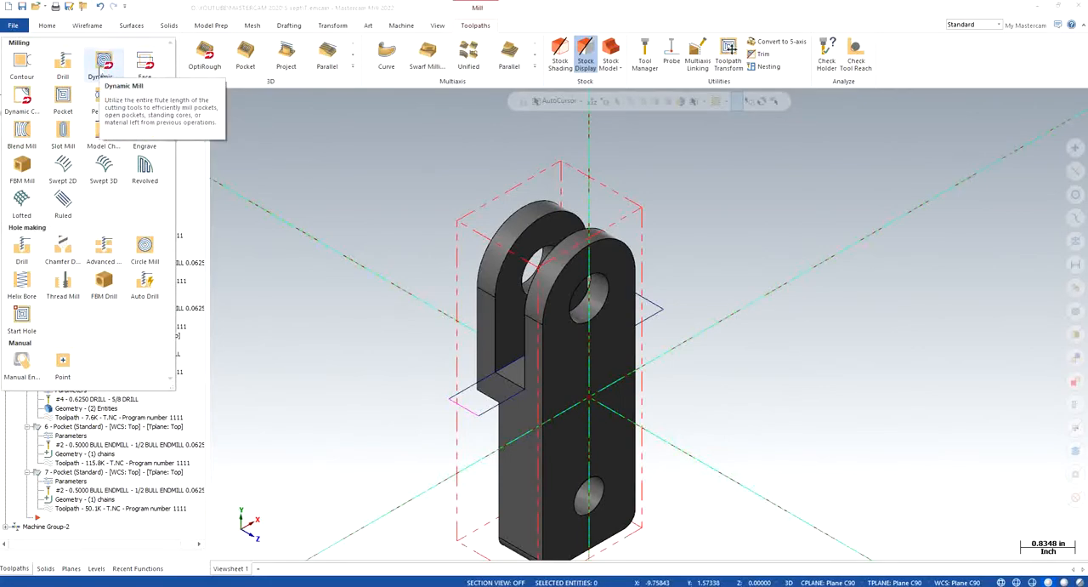
pyautogui.click(102, 66)
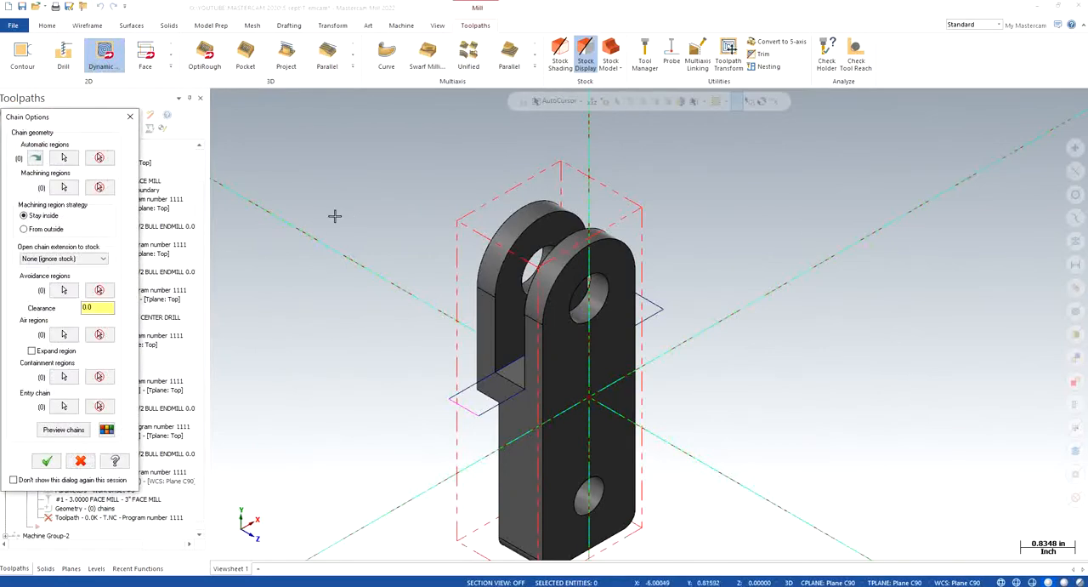
pyautogui.click(64, 187)
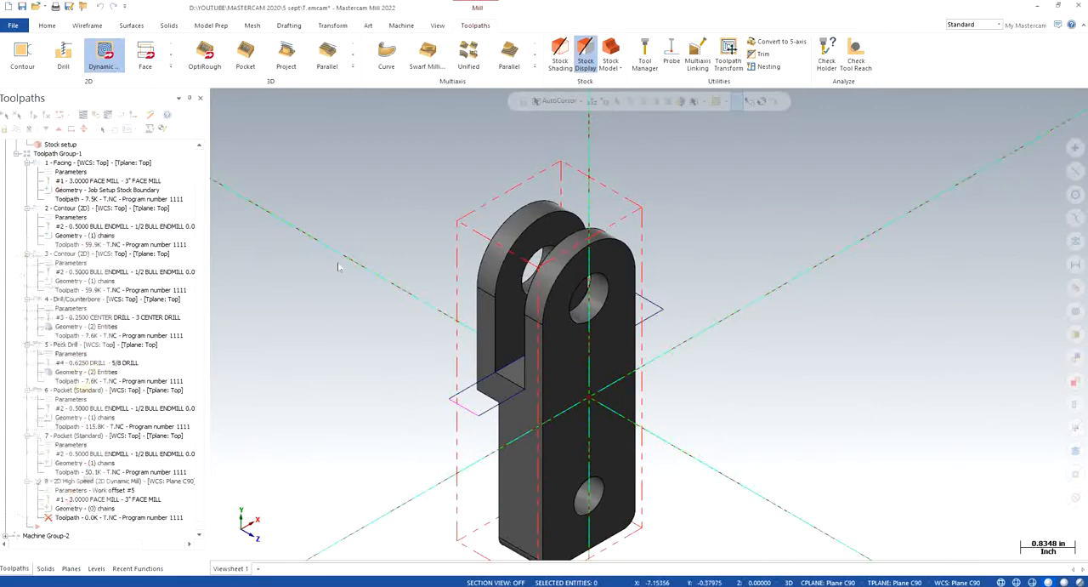
pyautogui.click(644, 303)
pyautogui.click(928, 547)
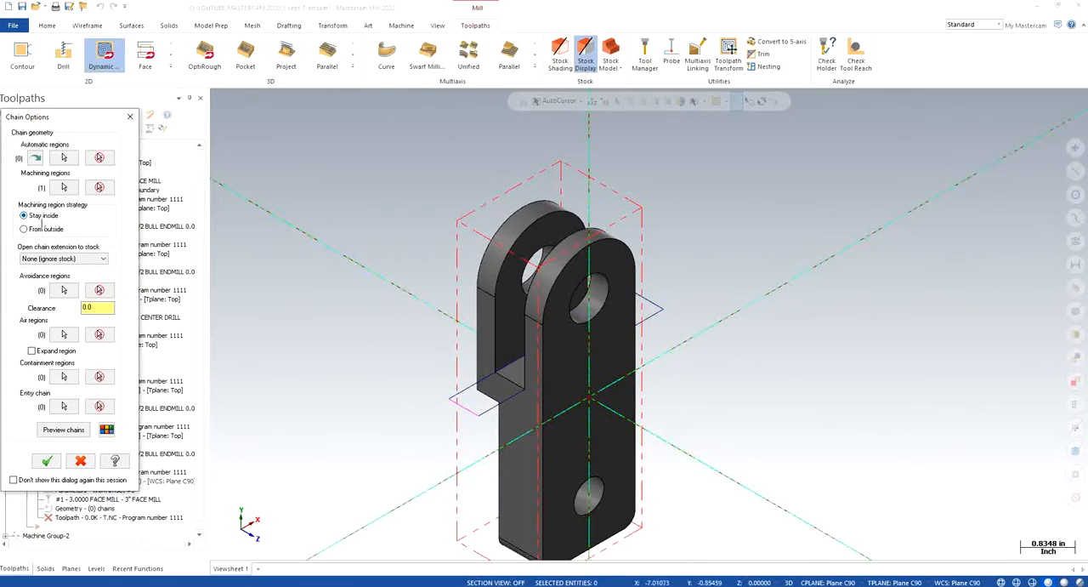
# - Try to set the inner face of a fork arm as an avoidance region with solid chaining
pyautogui.click(64, 289)
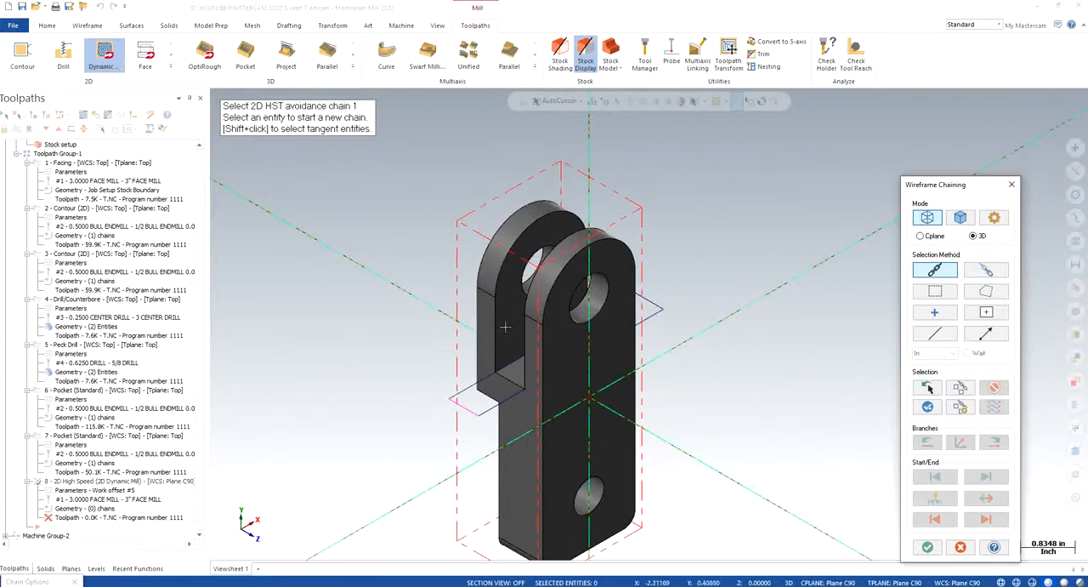
pyautogui.scroll(1, 510, 302)
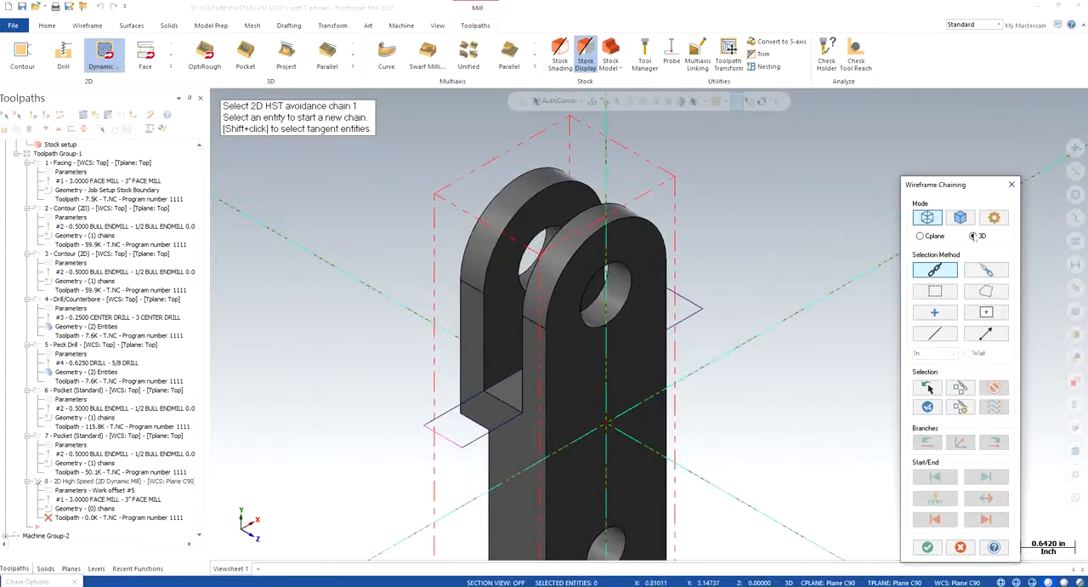
pyautogui.click(960, 217)
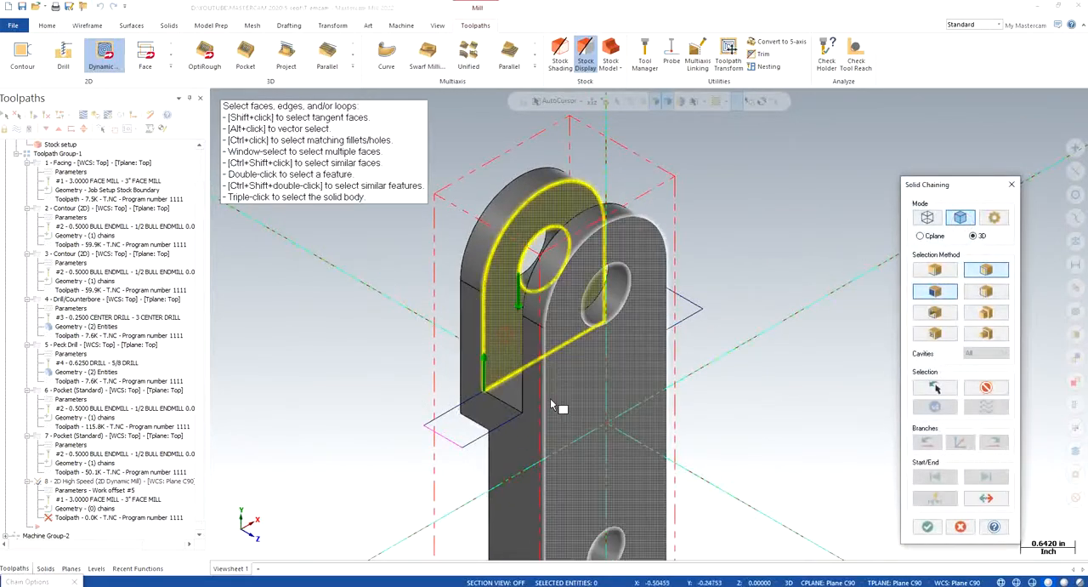
pyautogui.moveTo(561, 380); pyautogui.dragTo(650, 435, button='middle')
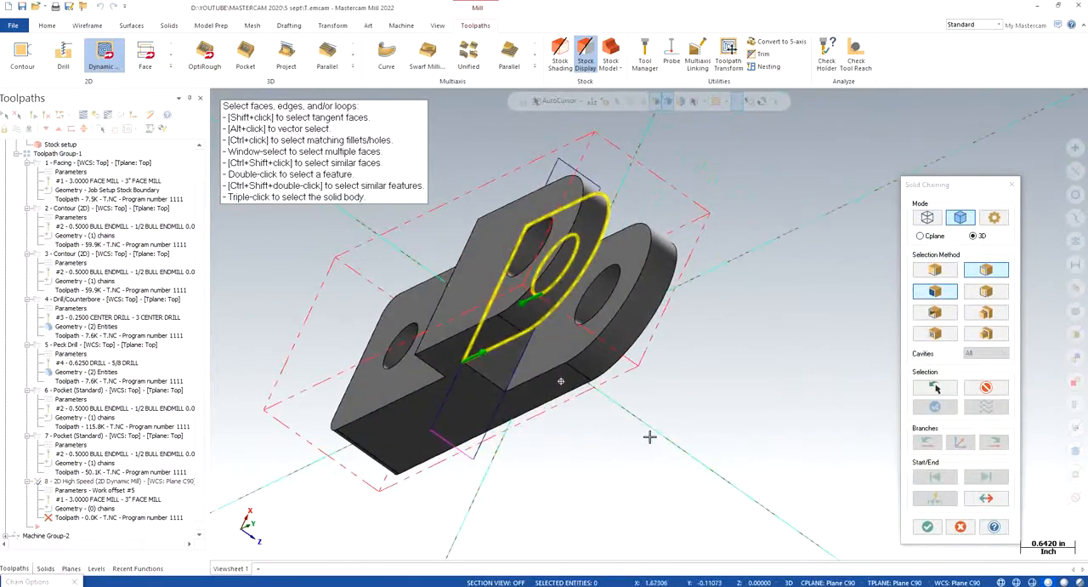
pyautogui.click(553, 350)
pyautogui.click(927, 526)
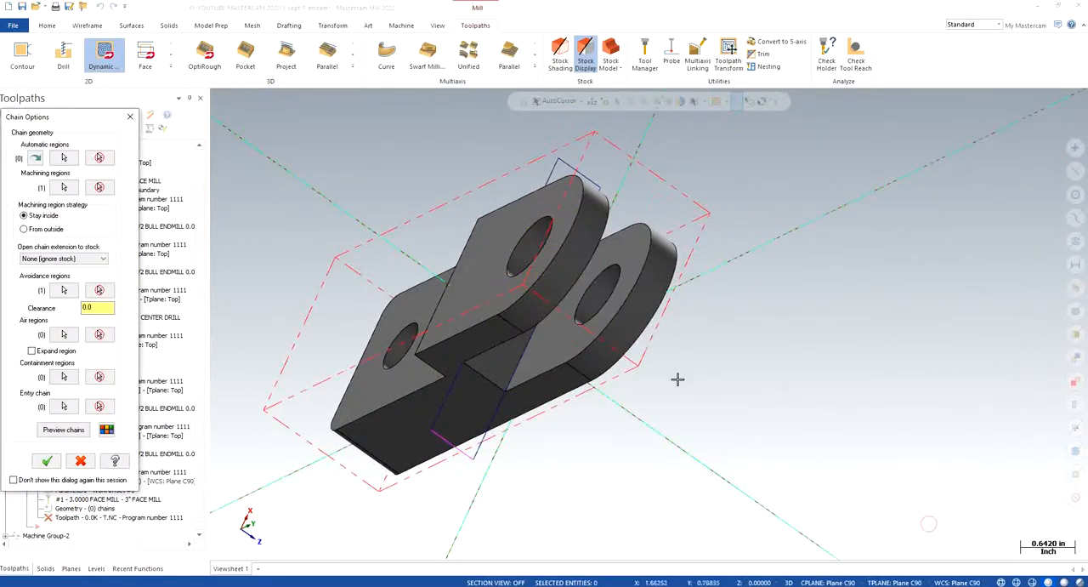
# - Preview the chains with the fork-arm face as avoidance region, and remove that avoidance chain
pyautogui.moveTo(697, 391); pyautogui.dragTo(702, 352, button='middle')
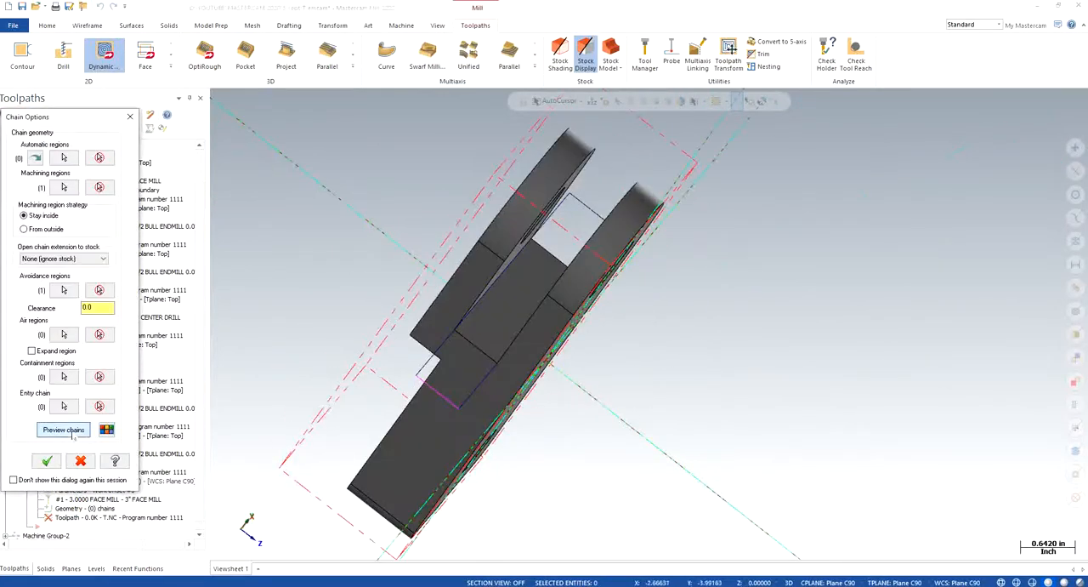
pyautogui.click(73, 432)
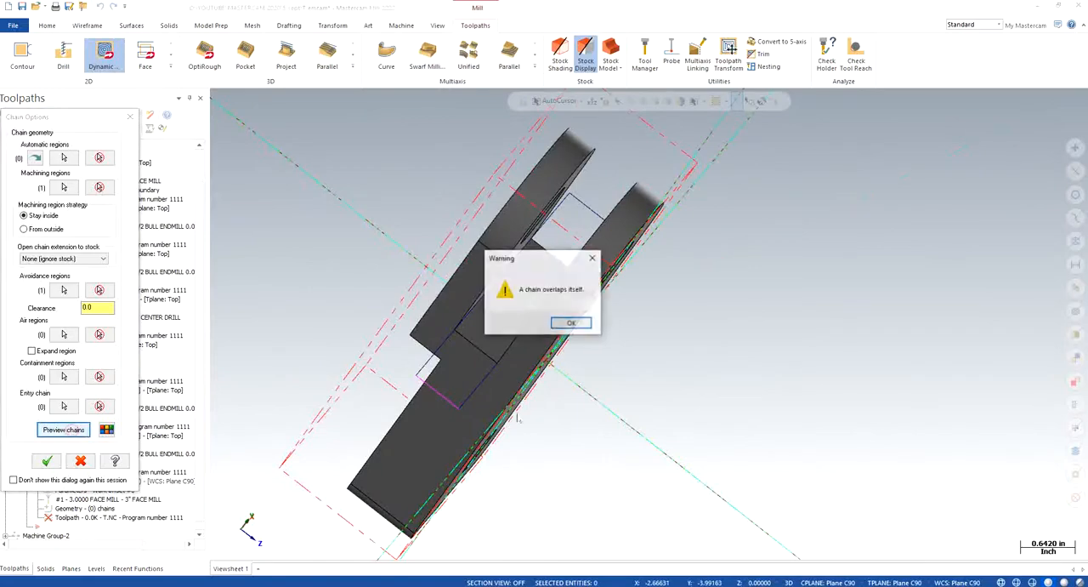
pyautogui.click(573, 327)
pyautogui.moveTo(628, 358); pyautogui.dragTo(650, 323, button='middle')
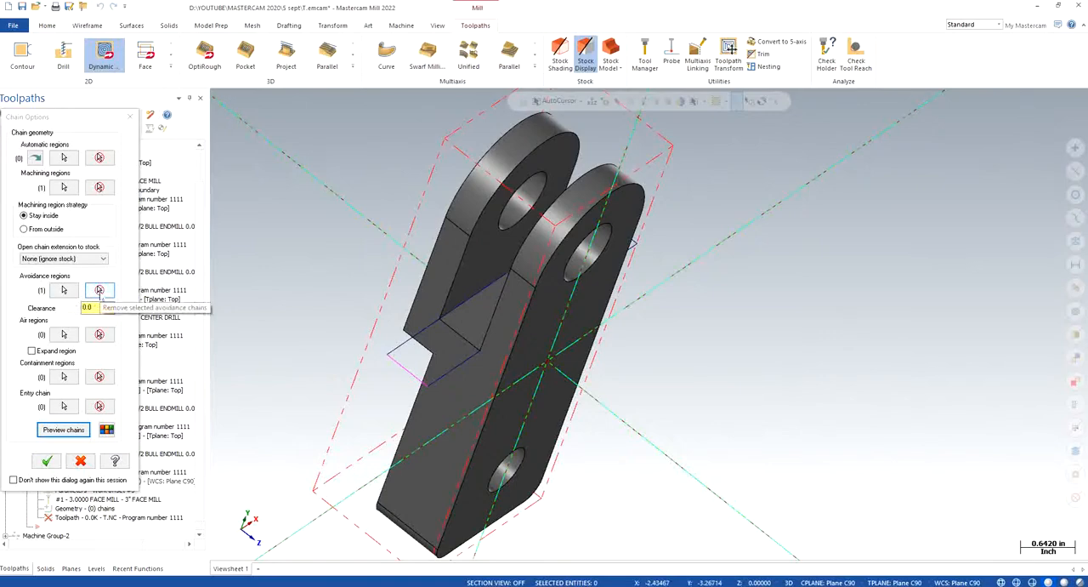
pyautogui.click(99, 290)
# - Try to set one long edge of the slot rectangle as an avoidance region, using a partial wireframe chain instead of the full loop
pyautogui.click(64, 291)
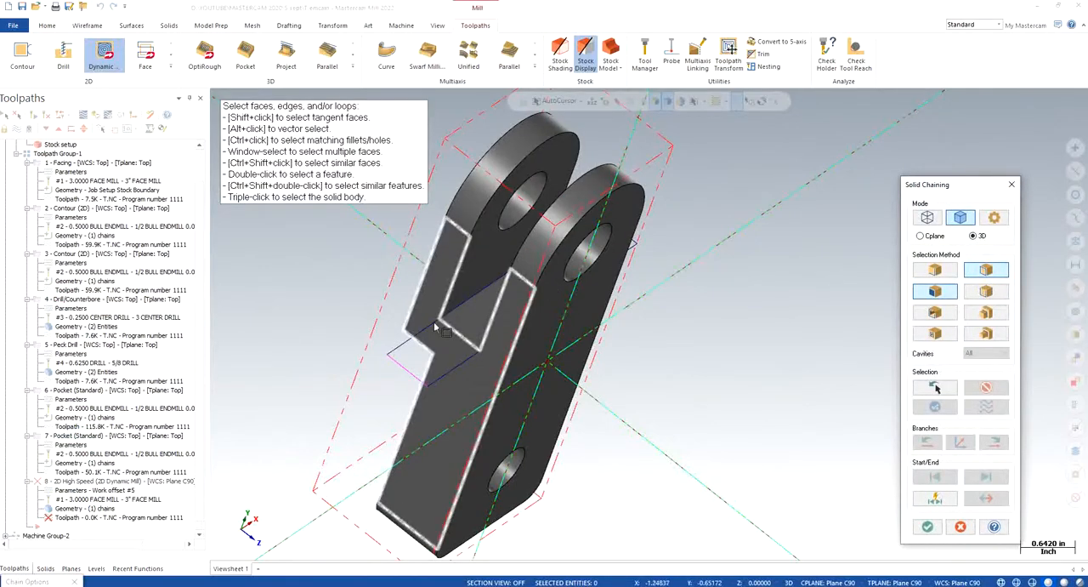
pyautogui.click(929, 218)
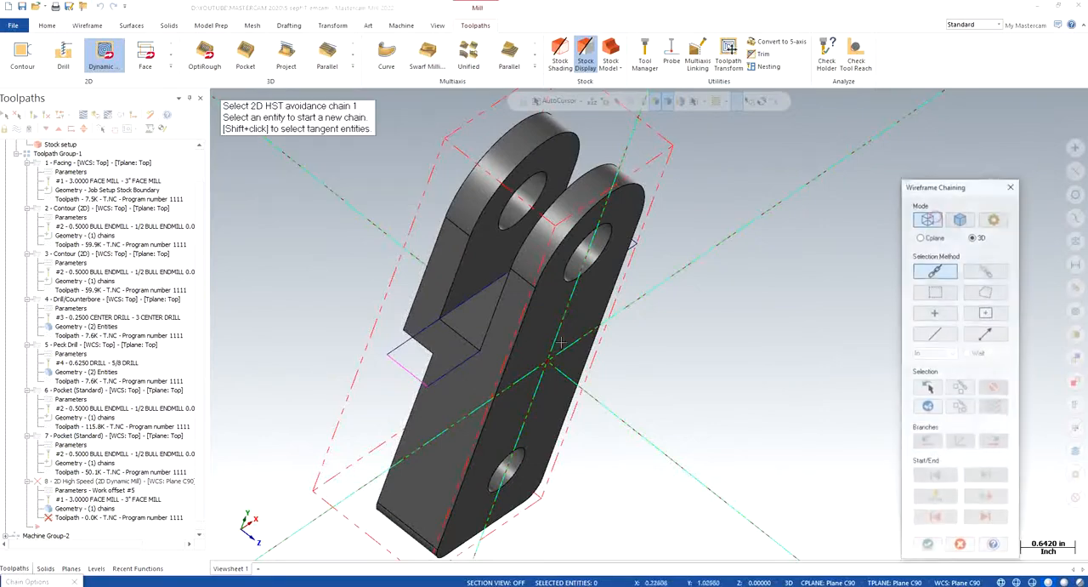
pyautogui.click(441, 319)
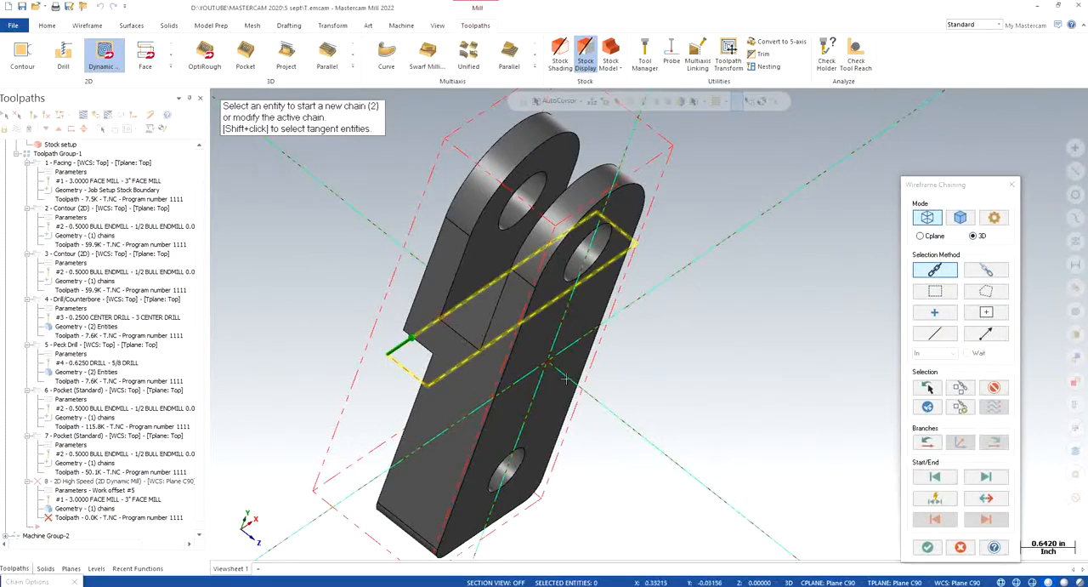
pyautogui.click(993, 386)
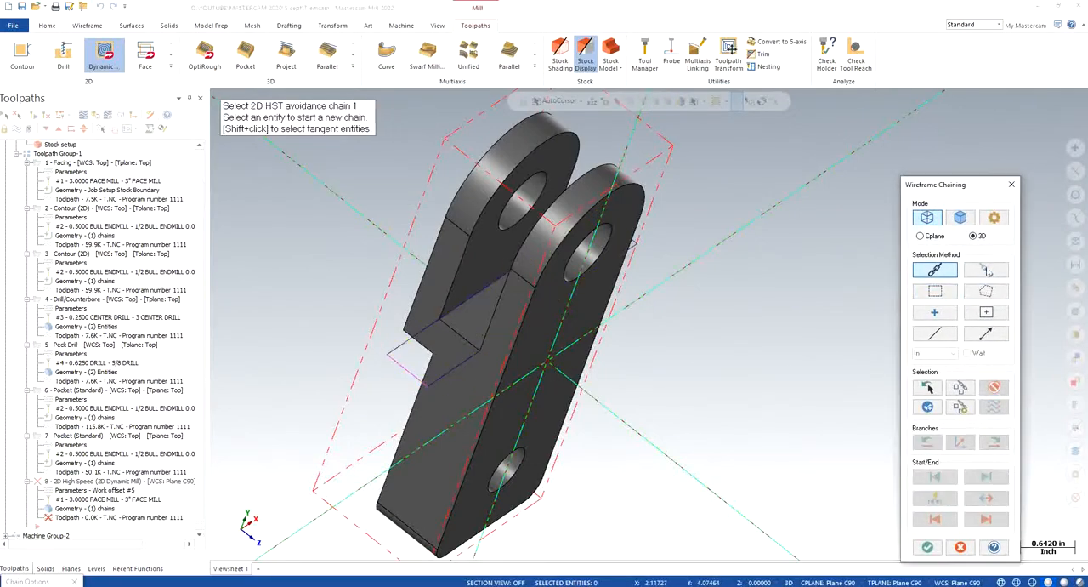
pyautogui.click(986, 271)
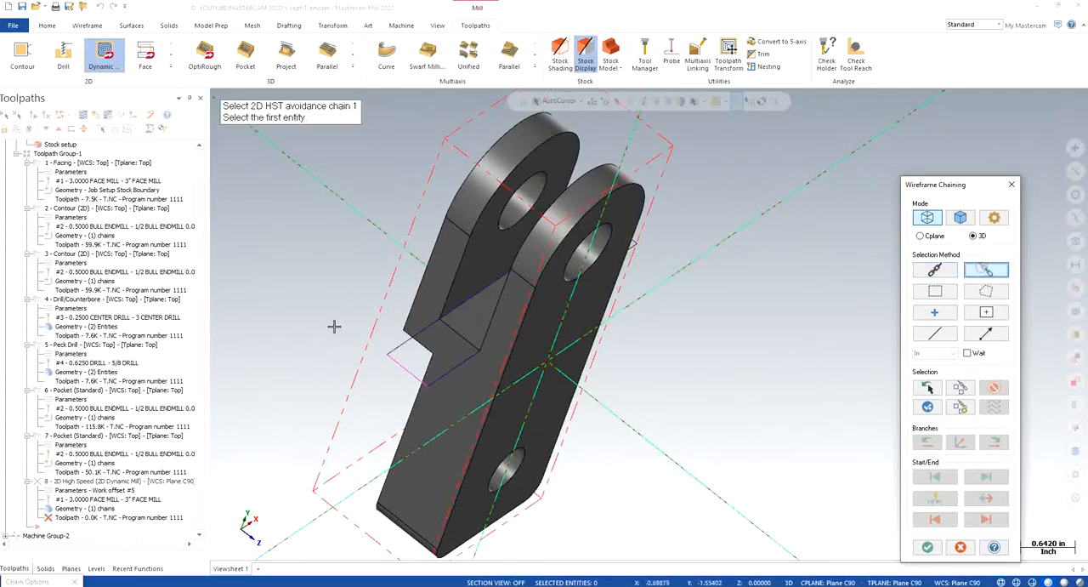
pyautogui.click(441, 319)
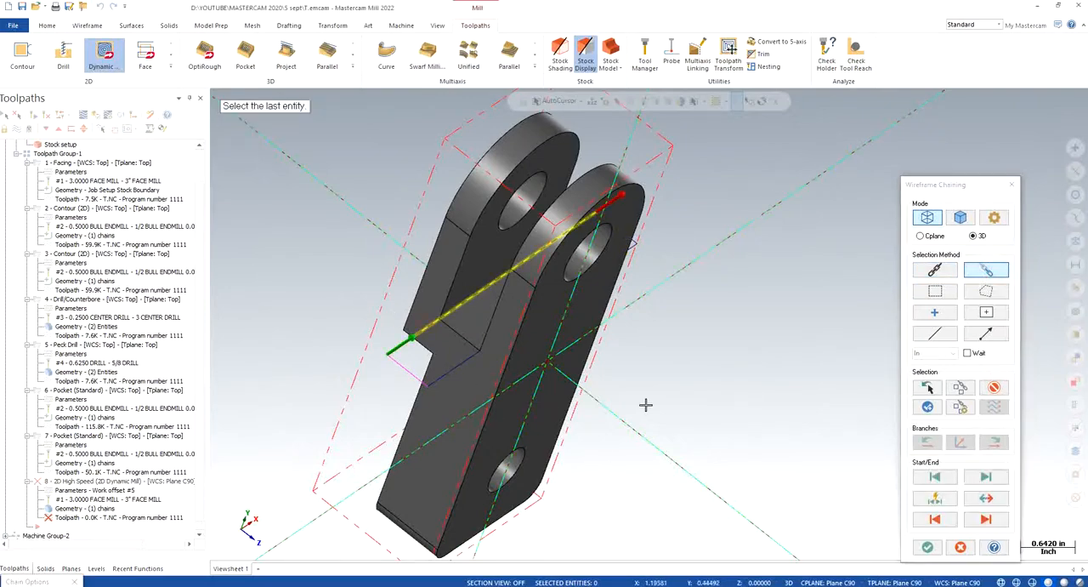
pyautogui.moveTo(634, 362)
pyautogui.mouseDown(button='middle')
pyautogui.moveTo(670, 394)
pyautogui.moveTo(660, 389)
pyautogui.mouseUp(button='middle')
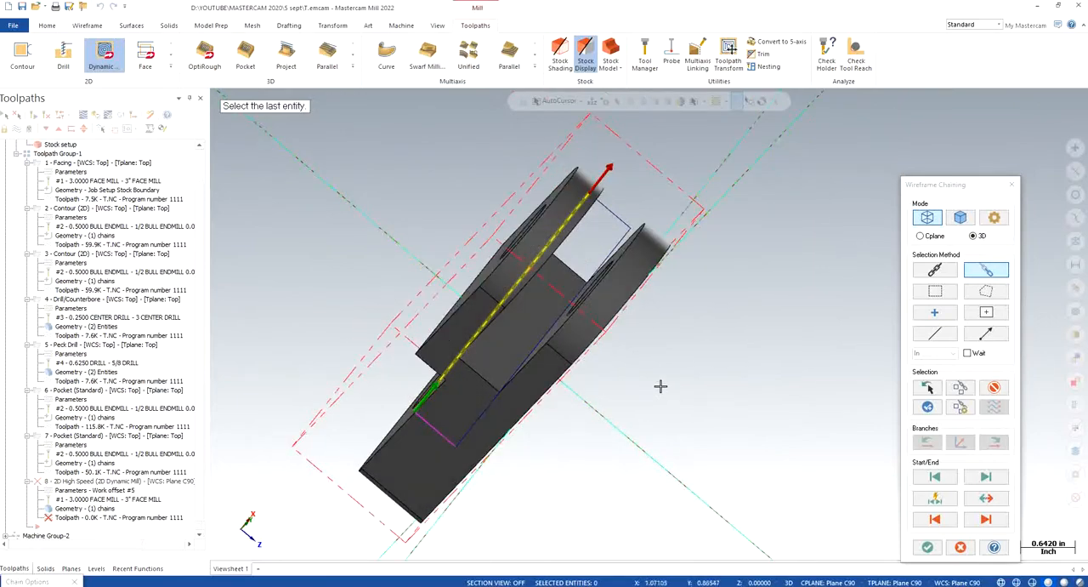
pyautogui.click(927, 547)
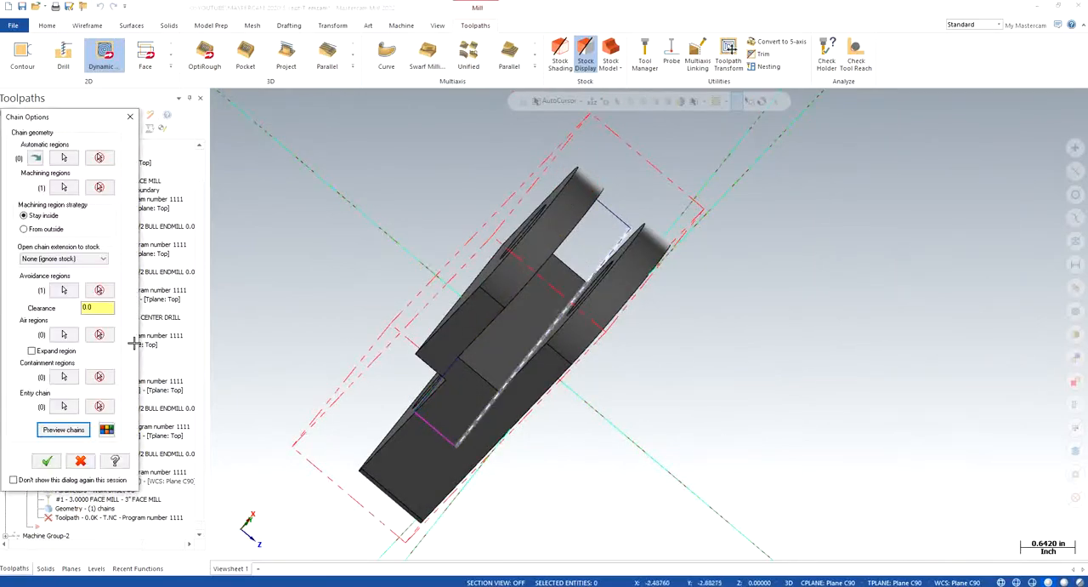
# - Add the opposite long edge of the slot rectangle as a second avoidance chain
pyautogui.click(64, 290)
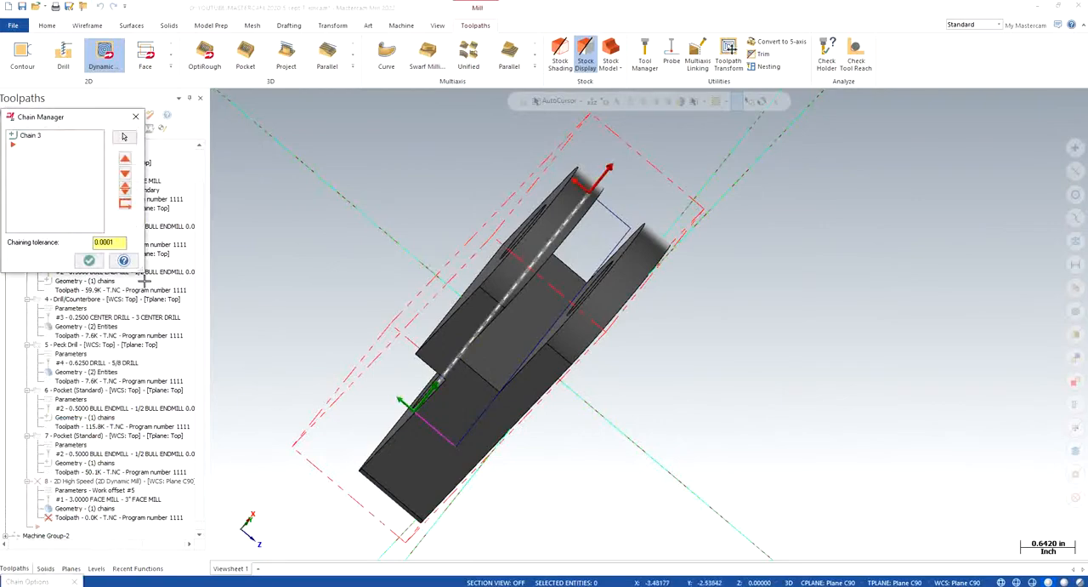
pyautogui.rightClick(29, 172)
pyautogui.click(51, 177)
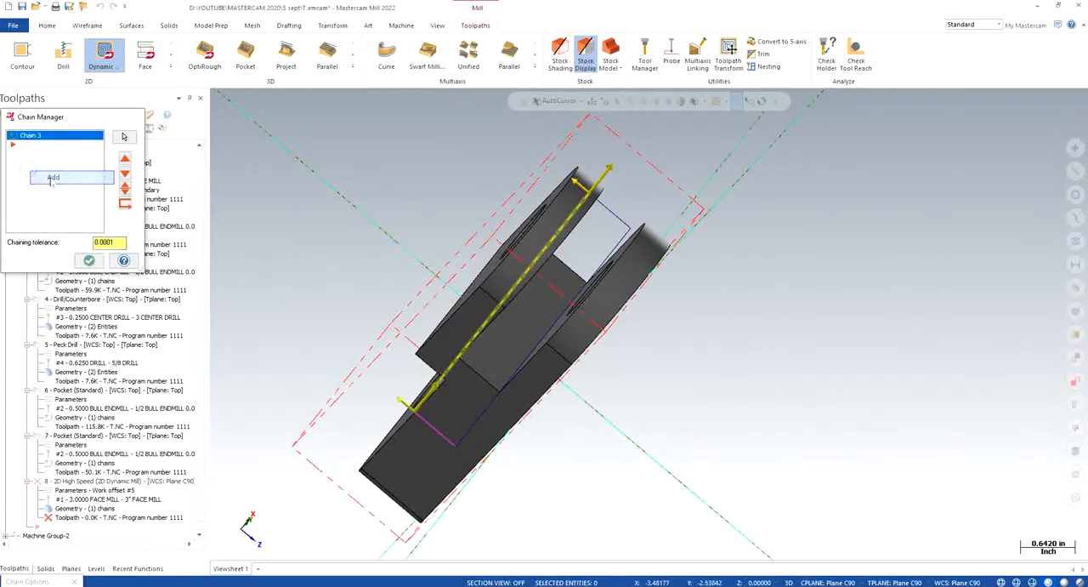
pyautogui.click(478, 414)
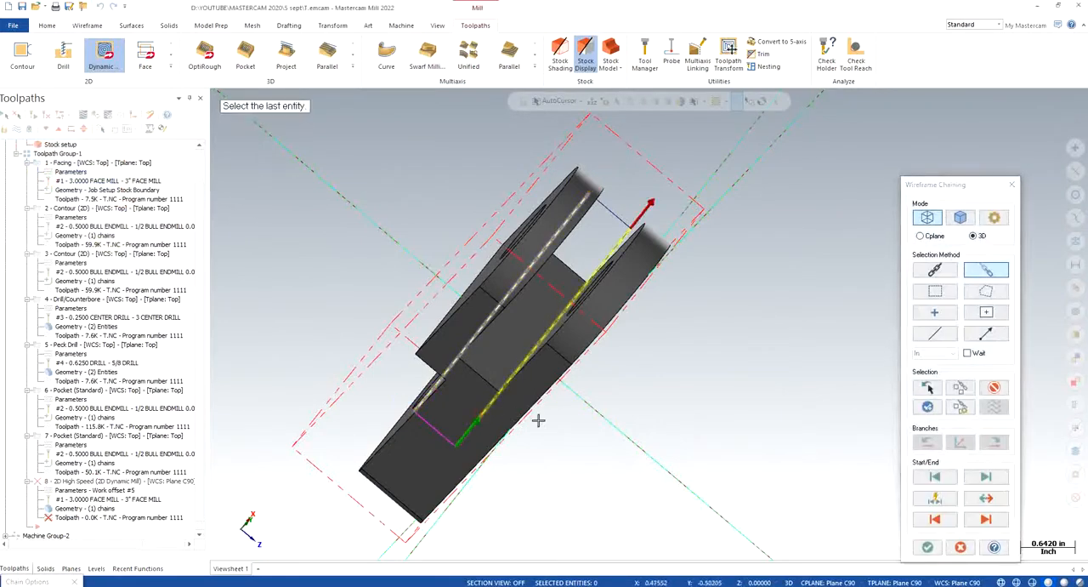
pyautogui.click(934, 548)
pyautogui.moveTo(599, 417); pyautogui.dragTo(585, 408, button='middle')
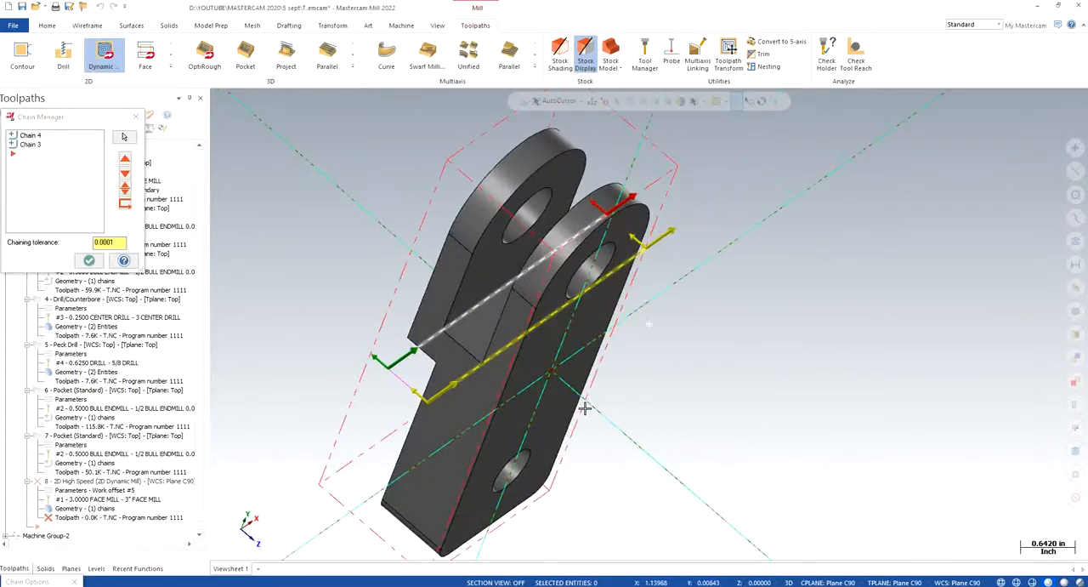
# - Switch the side of the avoidance chains and back again, and preview the chains
pyautogui.rightClick(38, 136)
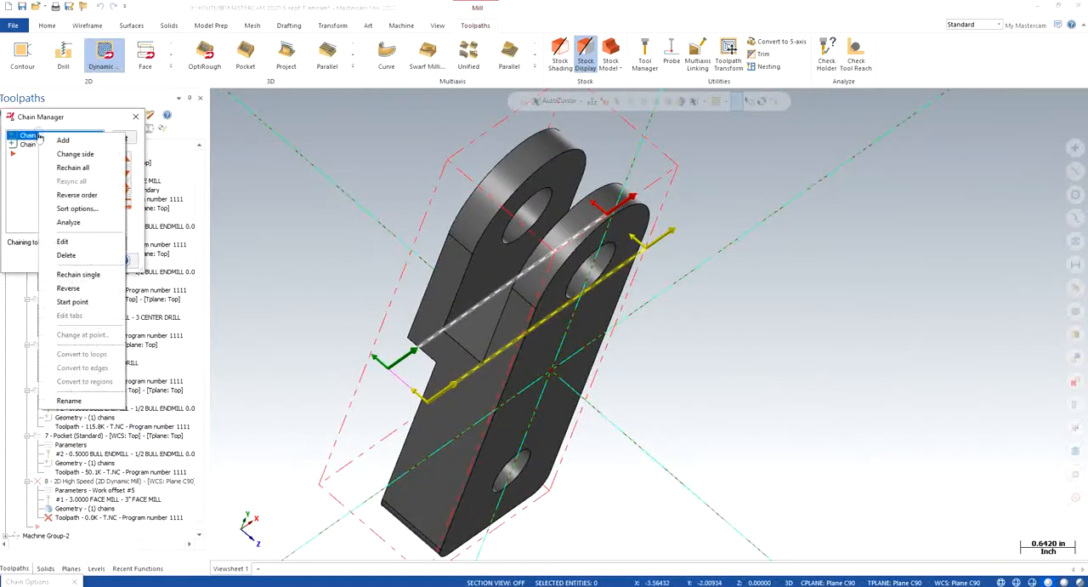
pyautogui.click(75, 154)
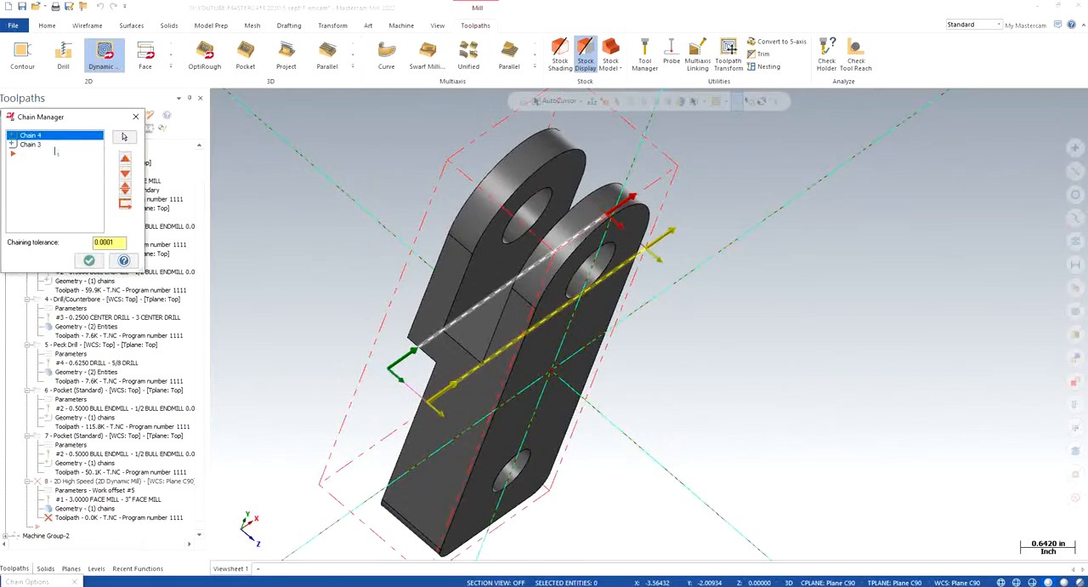
pyautogui.rightClick(50, 144)
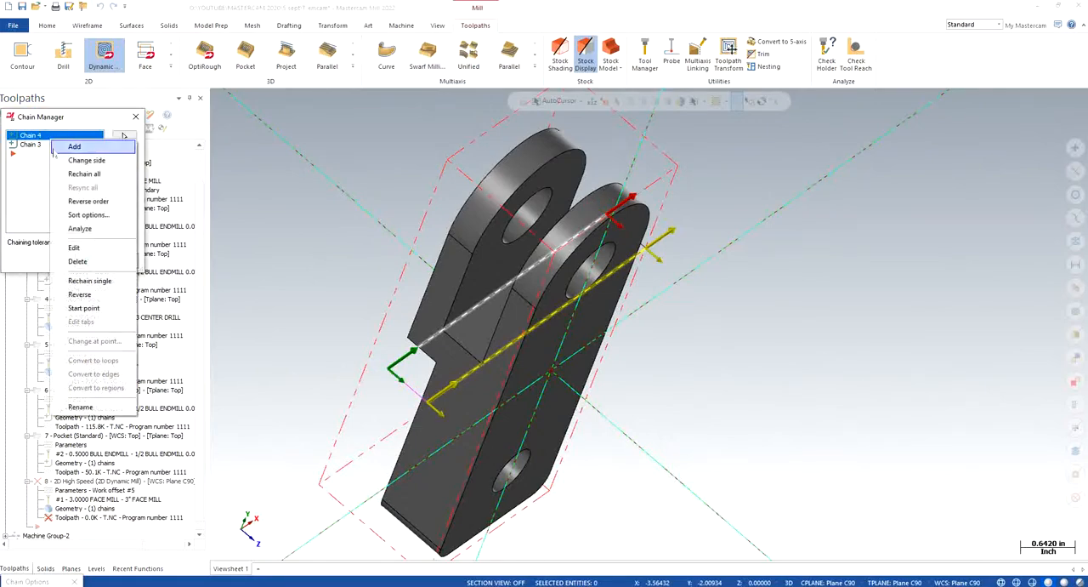
pyautogui.click(57, 161)
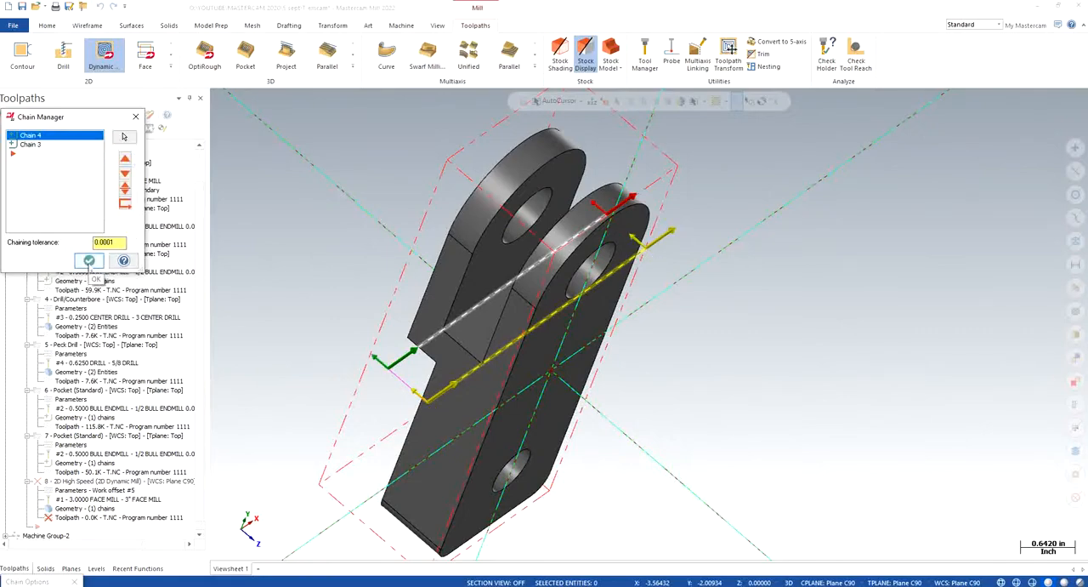
pyautogui.click(88, 261)
pyautogui.click(59, 430)
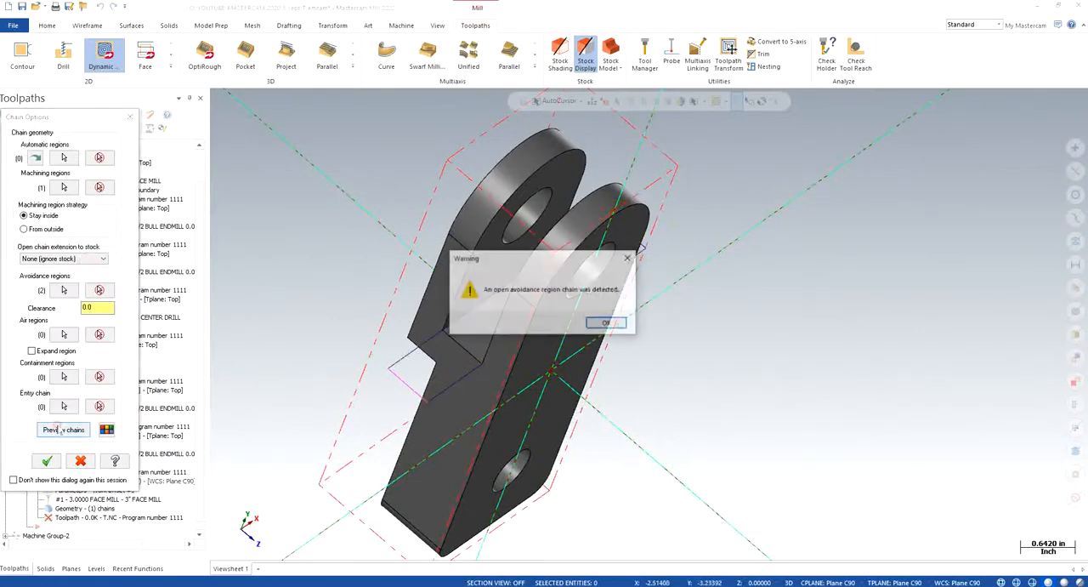
pyautogui.click(605, 323)
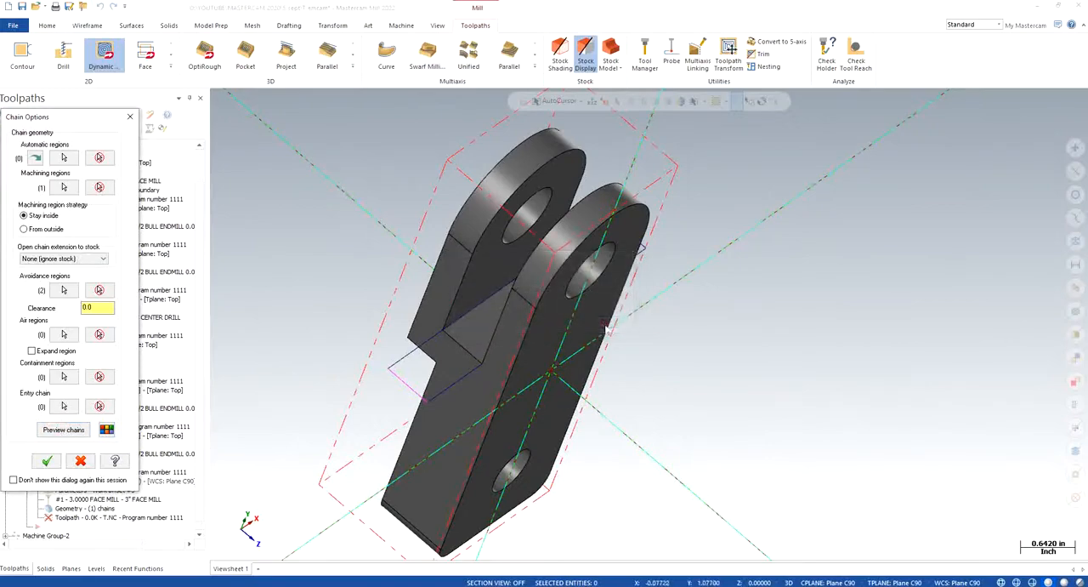
# - Delete Chain 4 from the avoidance regions and preview the chains, clearing the remaining avoidance chain as well
pyautogui.click(65, 291)
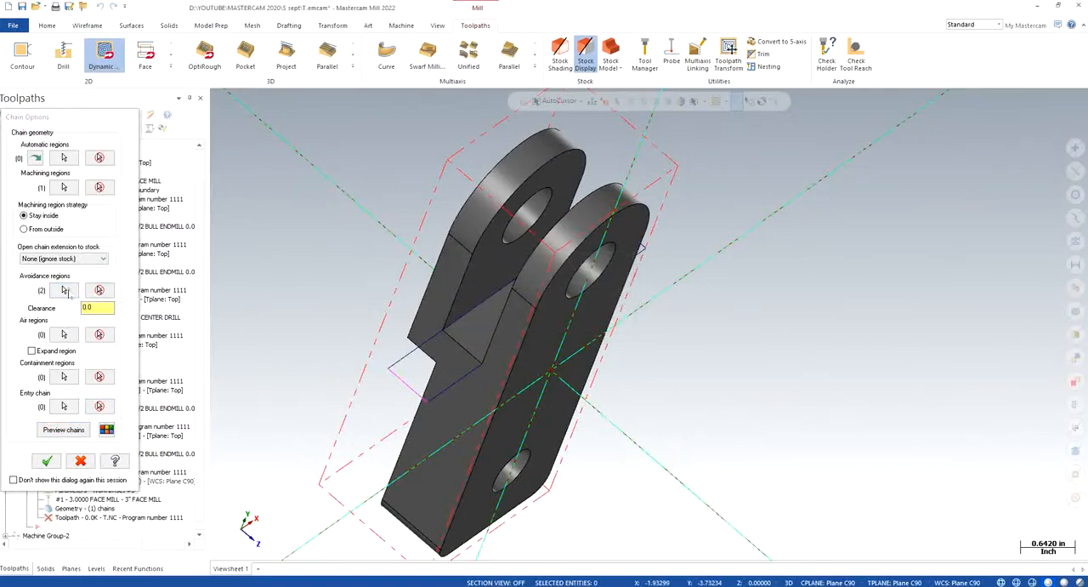
pyautogui.click(33, 136)
pyautogui.rightClick(39, 137)
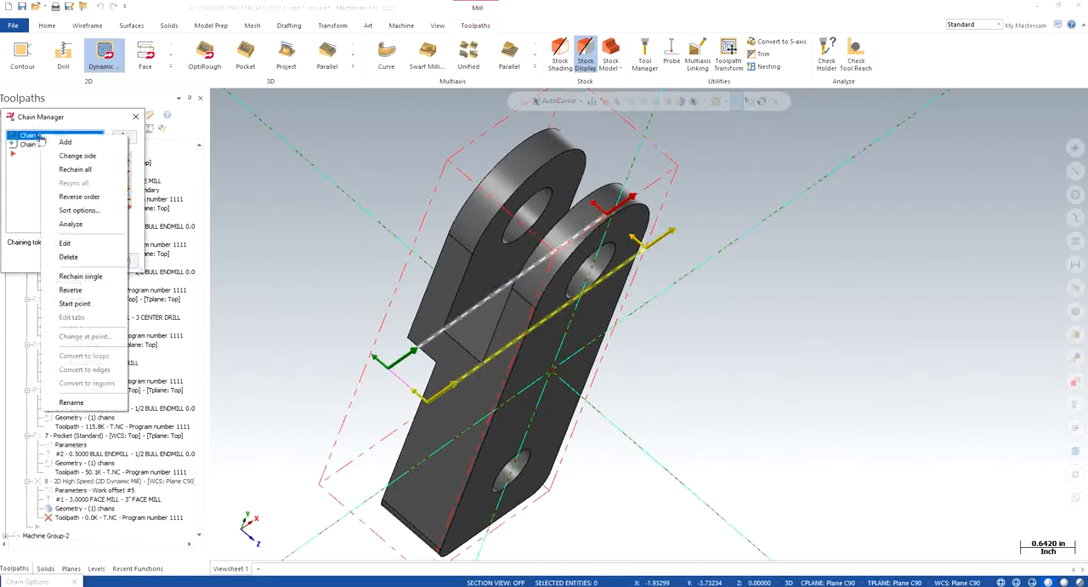
pyautogui.click(66, 256)
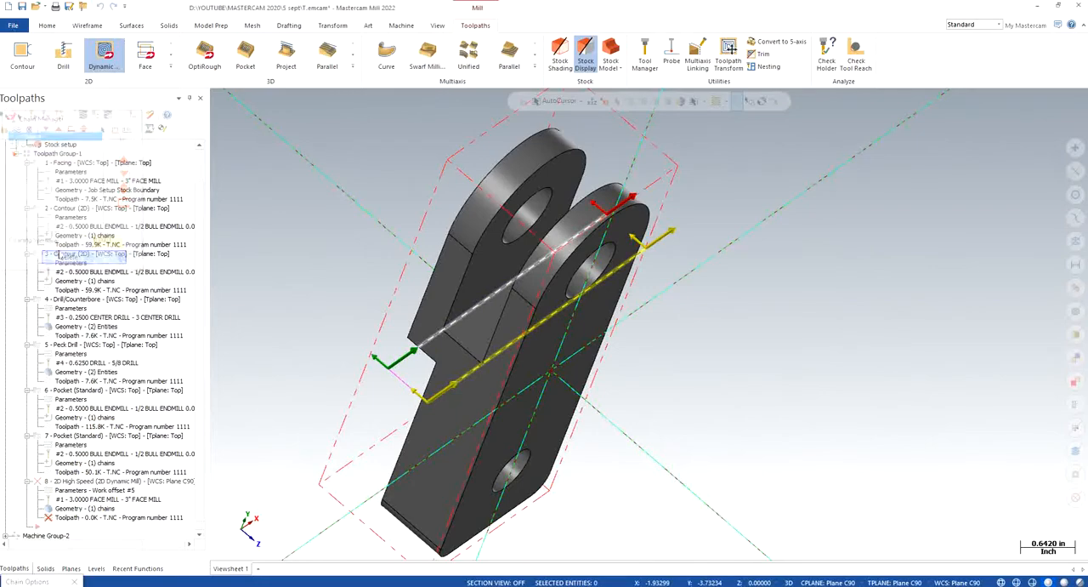
pyautogui.click(84, 259)
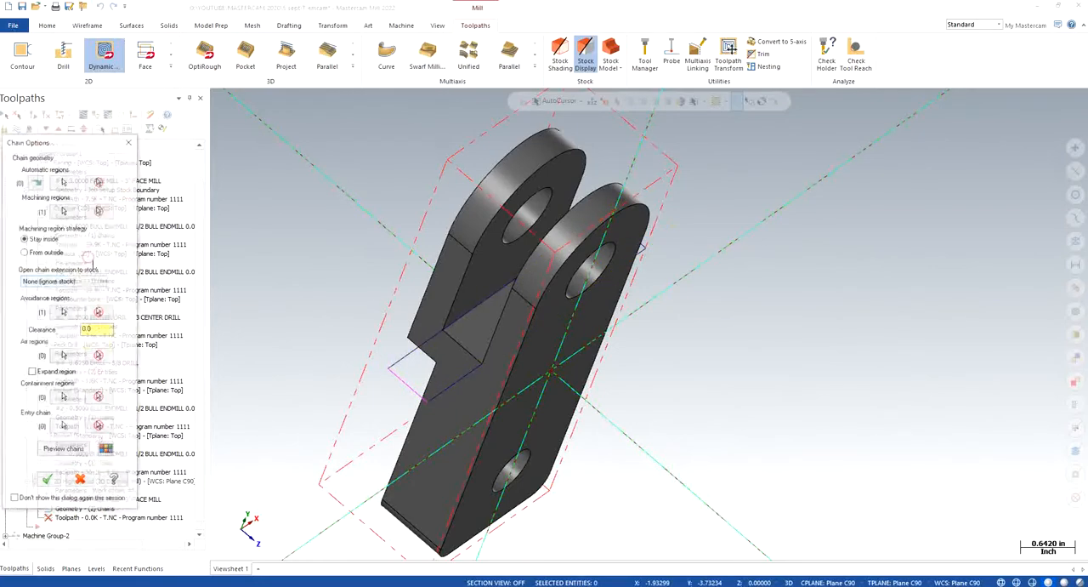
pyautogui.click(63, 430)
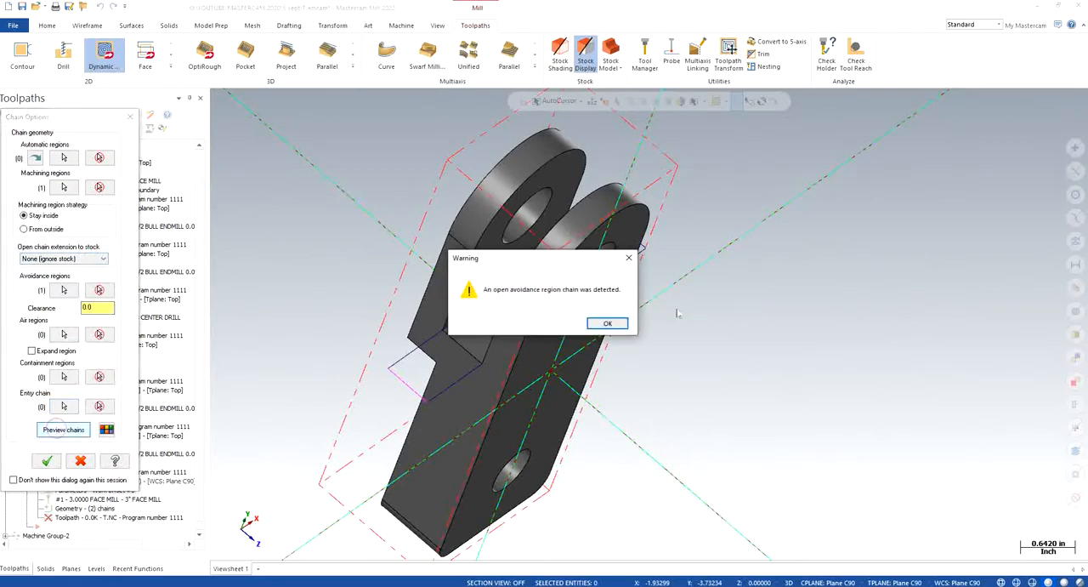
pyautogui.click(607, 323)
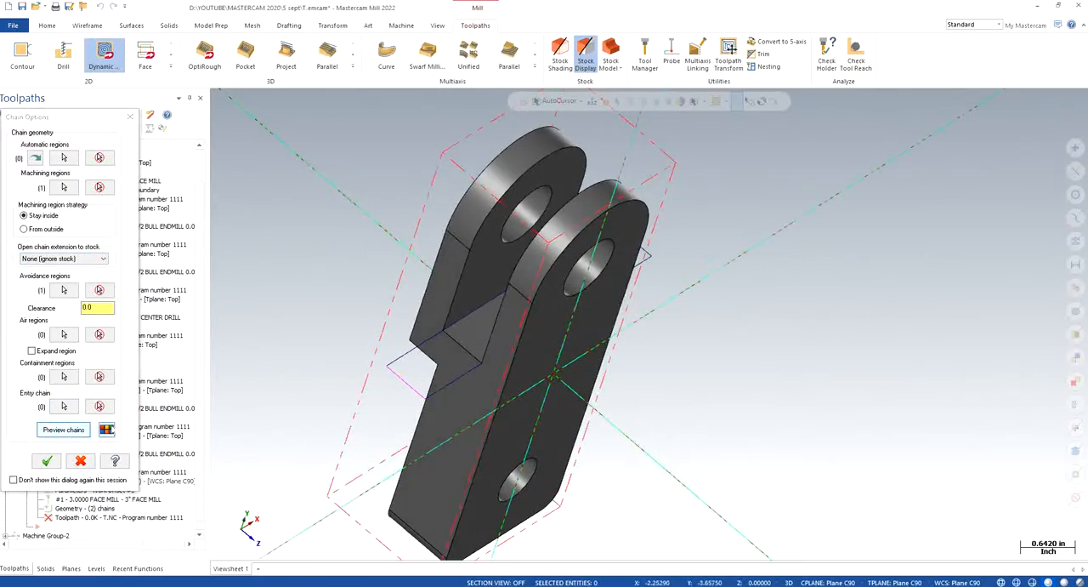
pyautogui.click(99, 290)
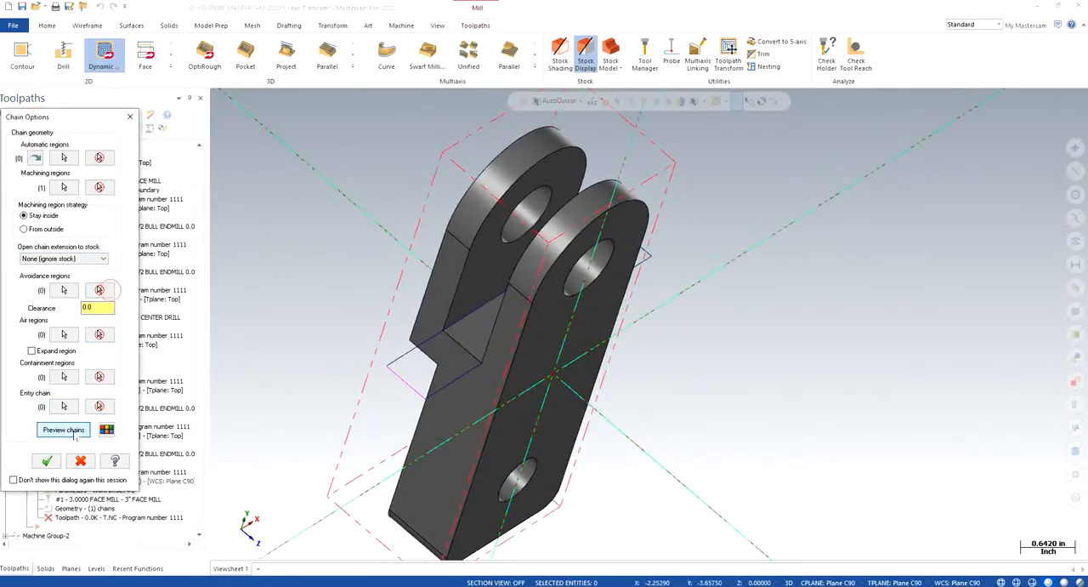
# - Preview the chains with only the slot rectangle as machining region and inspect the previewed area on the part
pyautogui.click(73, 431)
pyautogui.moveTo(865, 386)
pyautogui.mouseDown(button='middle')
pyautogui.moveTo(834, 298)
pyautogui.moveTo(836, 343)
pyautogui.moveTo(818, 340)
pyautogui.mouseUp(button='middle')
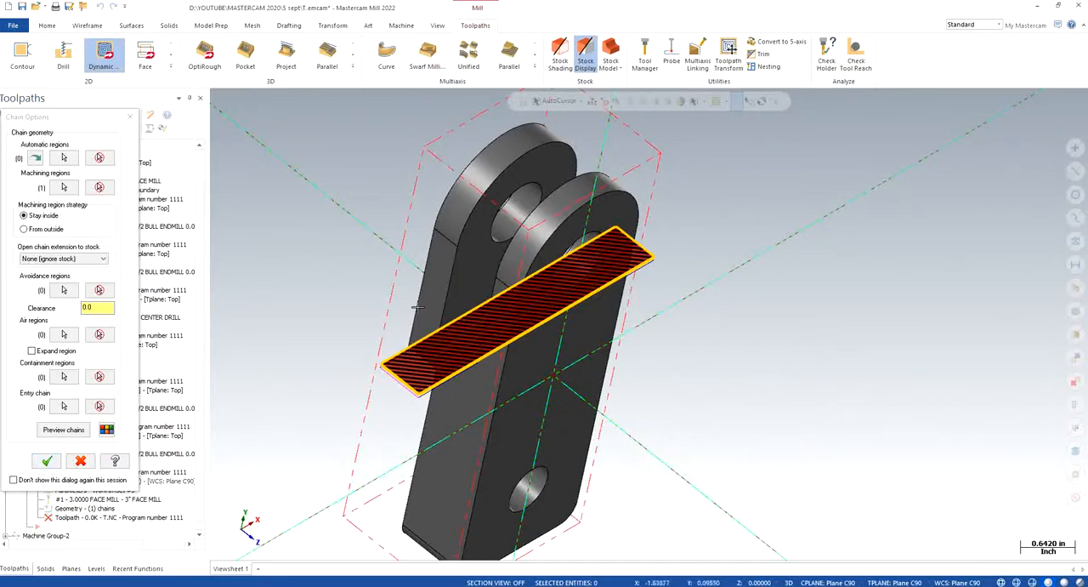
# - Accept the slot's machining chain and open the tool settings of the Dynamic Mill toolpath
pyautogui.click(47, 460)
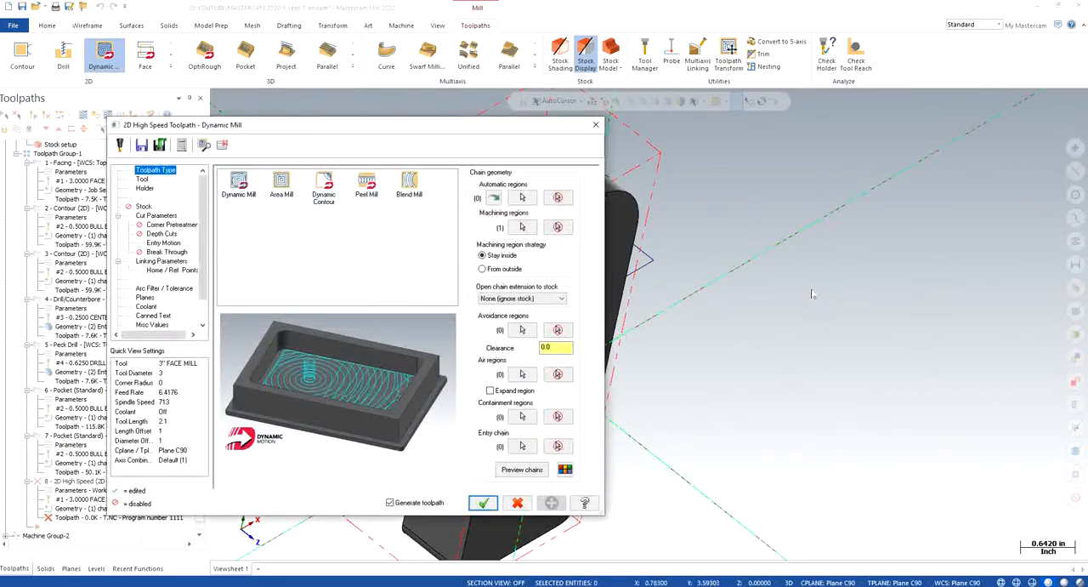
pyautogui.click(146, 179)
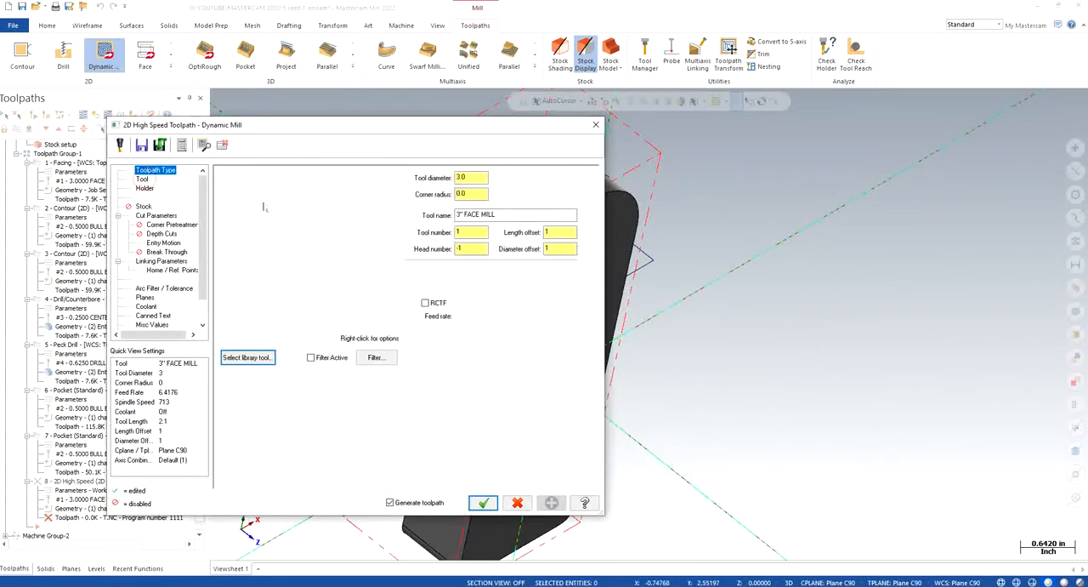
# - Filter the Mill_Inch tool library to bull endmills with a diameter equal to 0.5
pyautogui.click(247, 357)
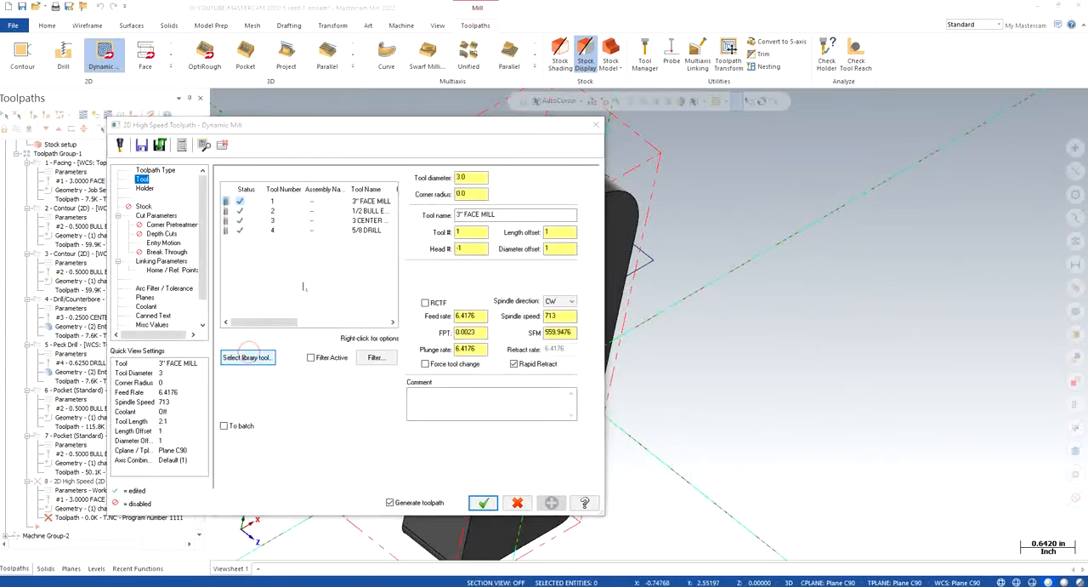
pyautogui.click(342, 201)
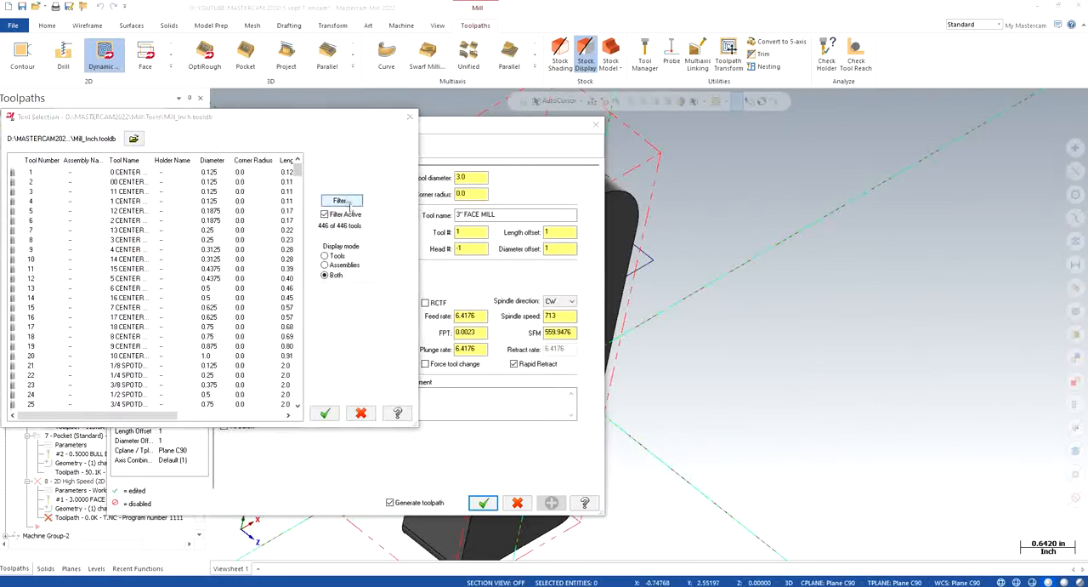
pyautogui.click(130, 314)
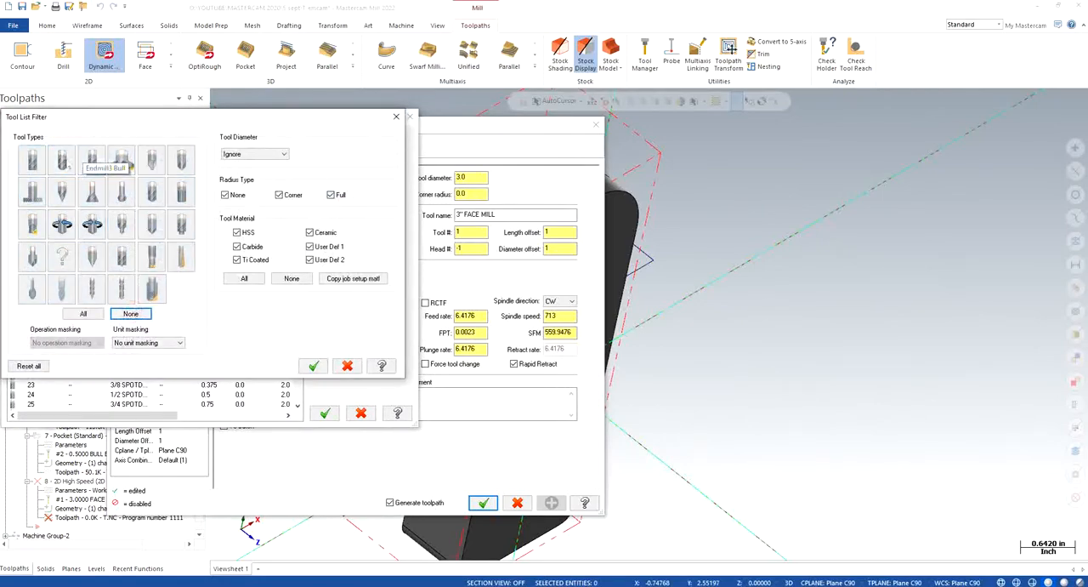
pyautogui.click(91, 160)
pyautogui.click(245, 154)
pyautogui.click(238, 171)
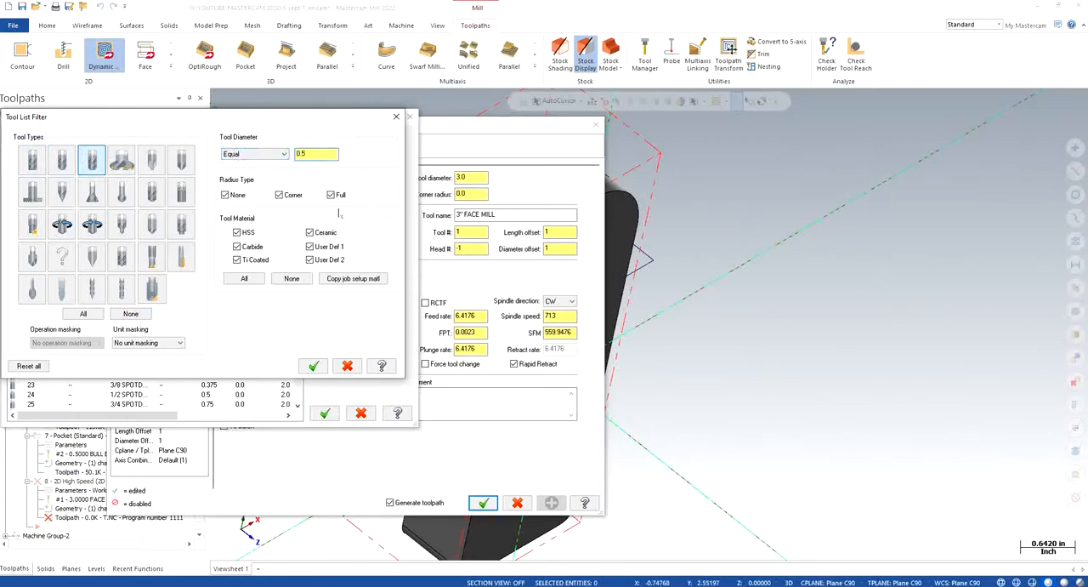
pyautogui.click(312, 365)
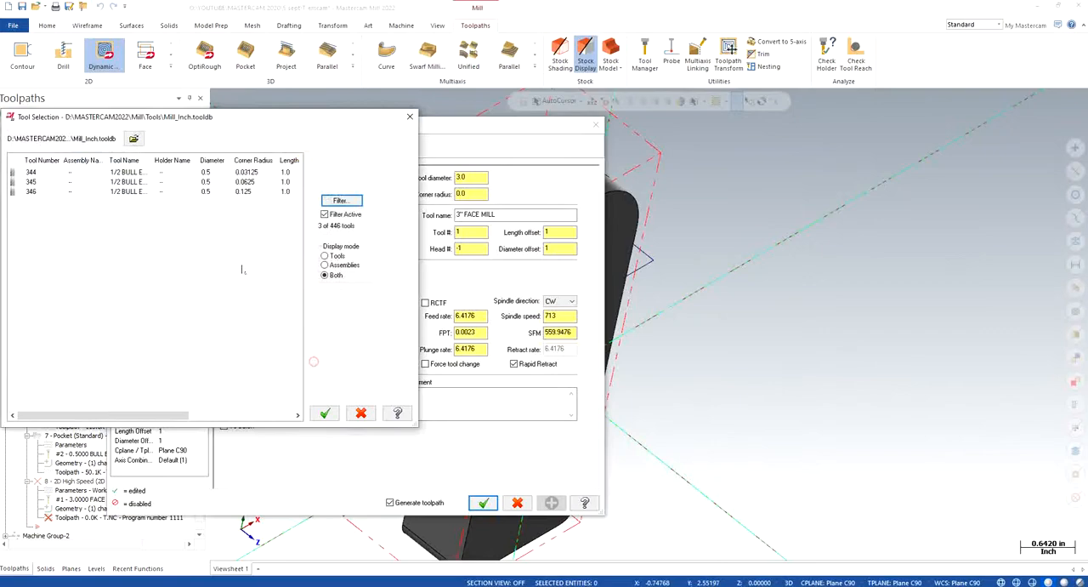
# - Add the 1/2 bull endmill with 0.0625 corner radius from the library to the tool list
pyautogui.click(136, 182)
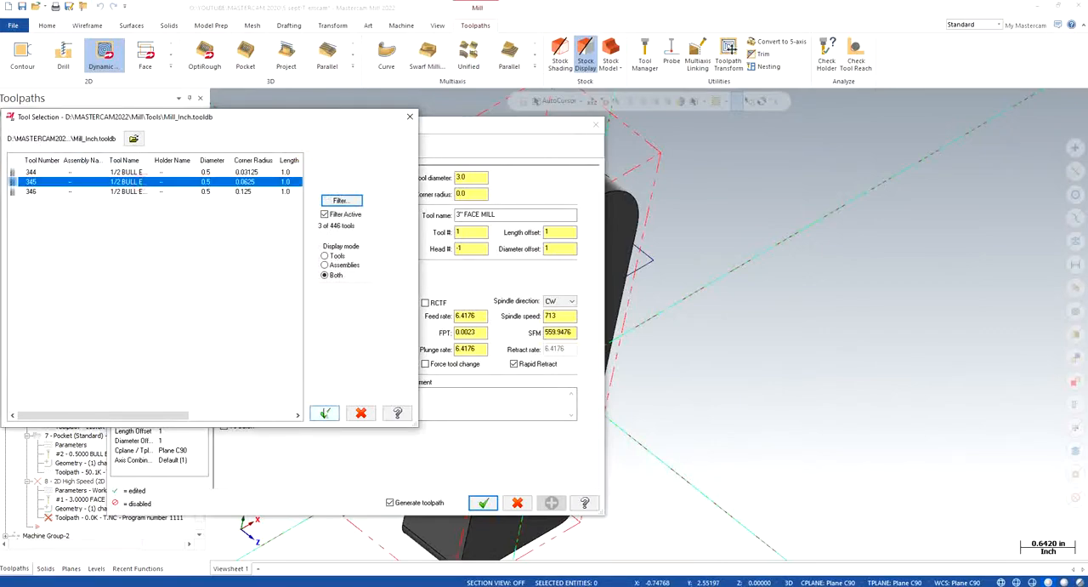
pyautogui.click(324, 413)
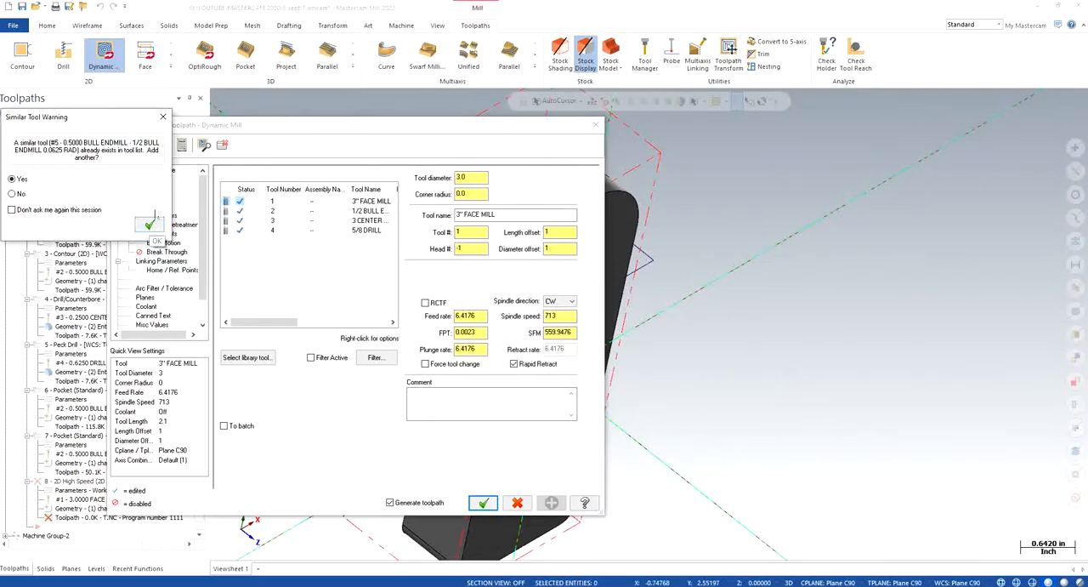
pyautogui.click(165, 119)
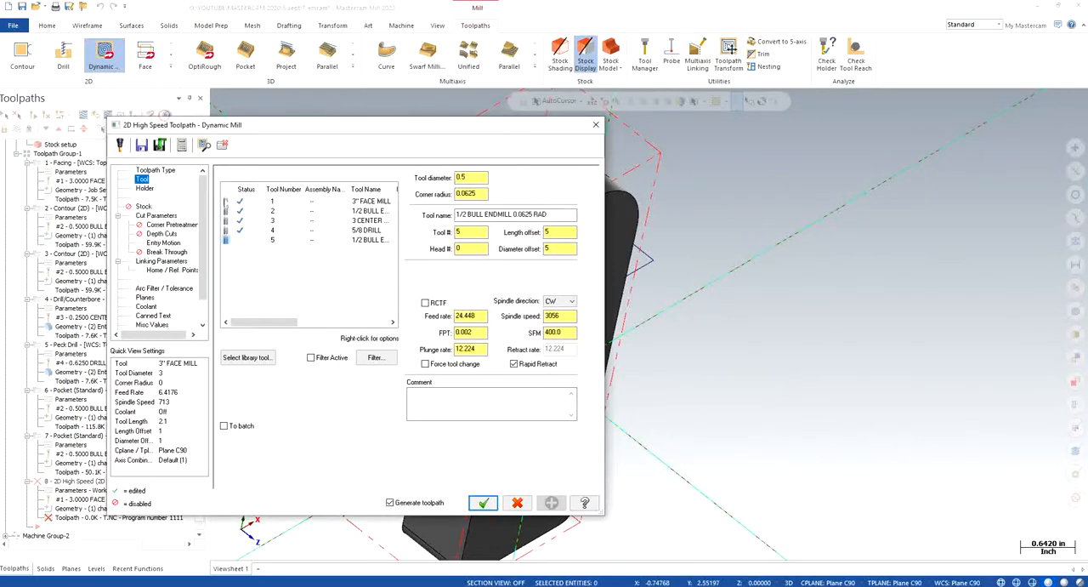
# - Use the existing tool 2, the 1/2 bull endmill, with feed rate 40, spindle speed 4000 and plunge rate 10
pyautogui.click(282, 212)
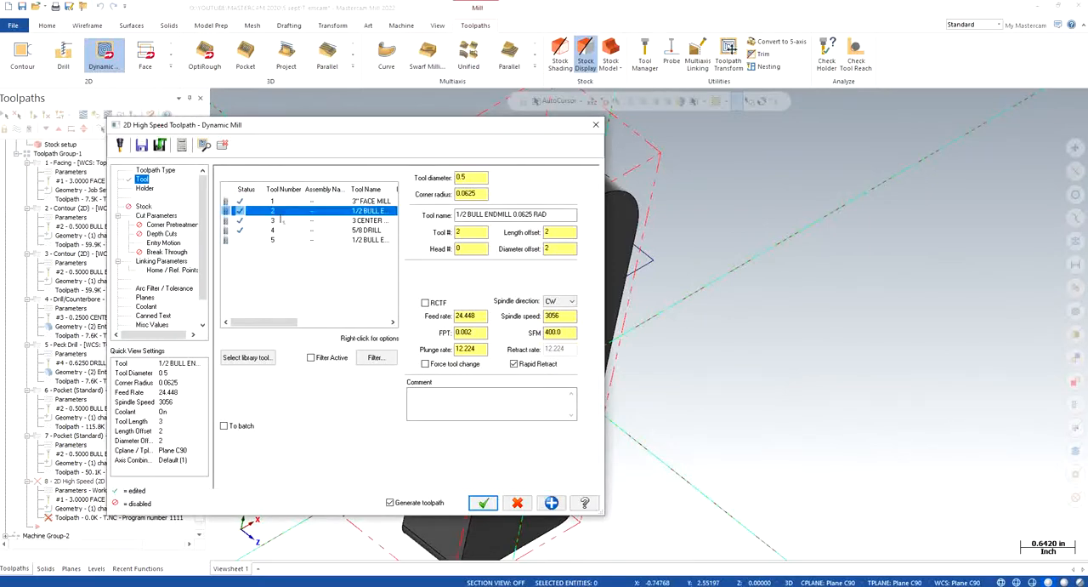
pyautogui.doubleClick(472, 316)
pyautogui.write('40')
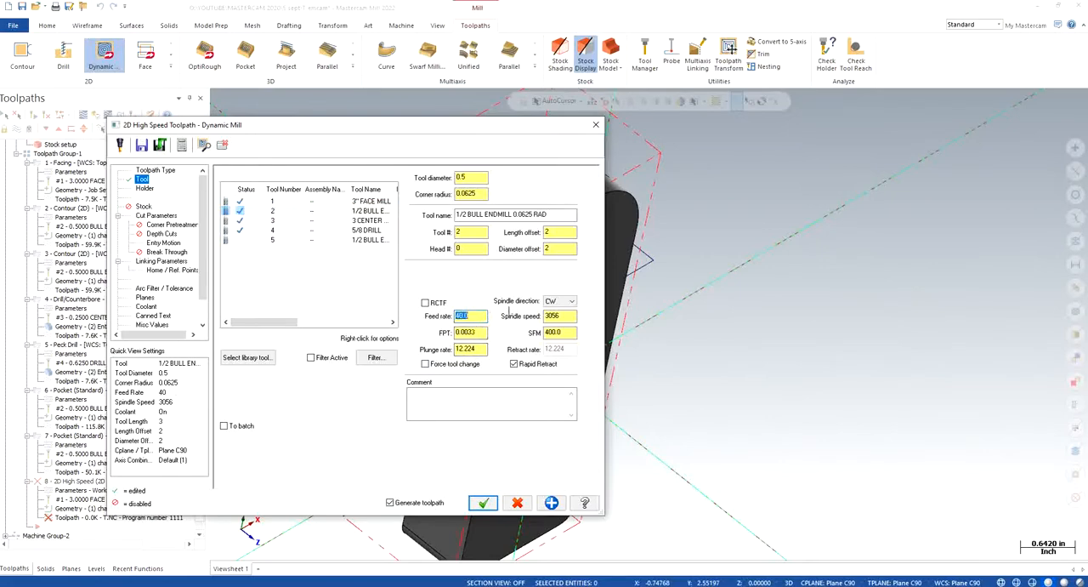
pyautogui.press('Tab')
pyautogui.write('4000')
pyautogui.press('Return')
pyautogui.doubleClick(479, 350)
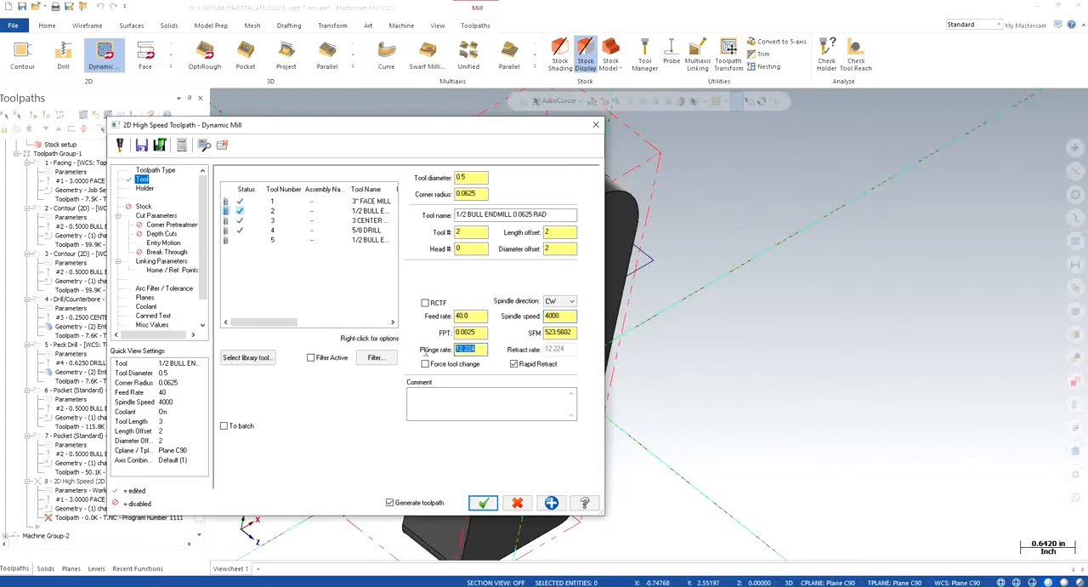
pyautogui.write('10')
pyautogui.press('Return')
# - In the cut parameters, set the approach distance to 25 and the stock to leave to 0.1 on walls and 0 on floors
pyautogui.click(156, 215)
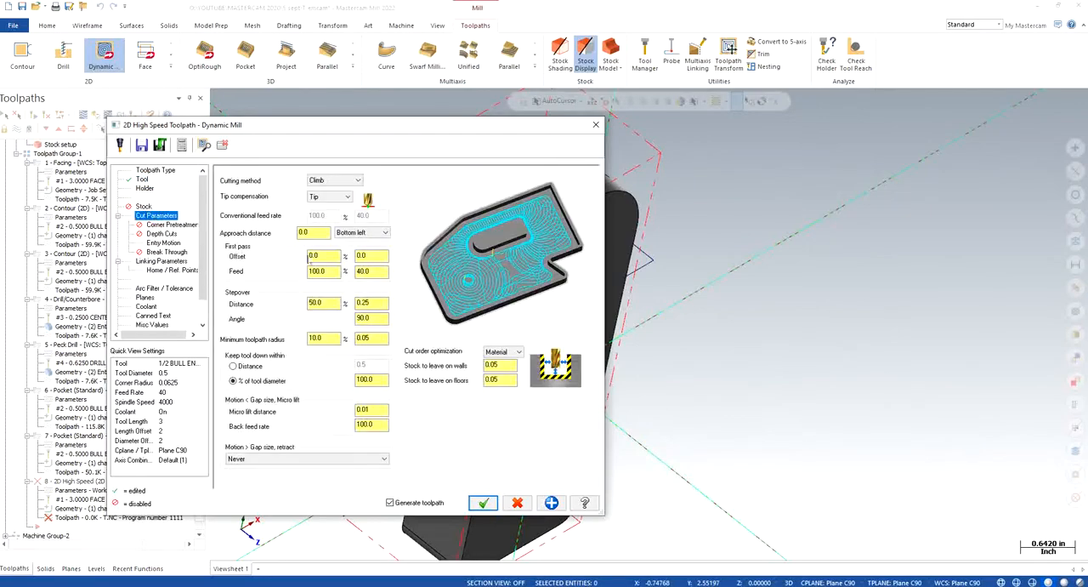
pyautogui.moveTo(319, 233); pyautogui.dragTo(285, 233)
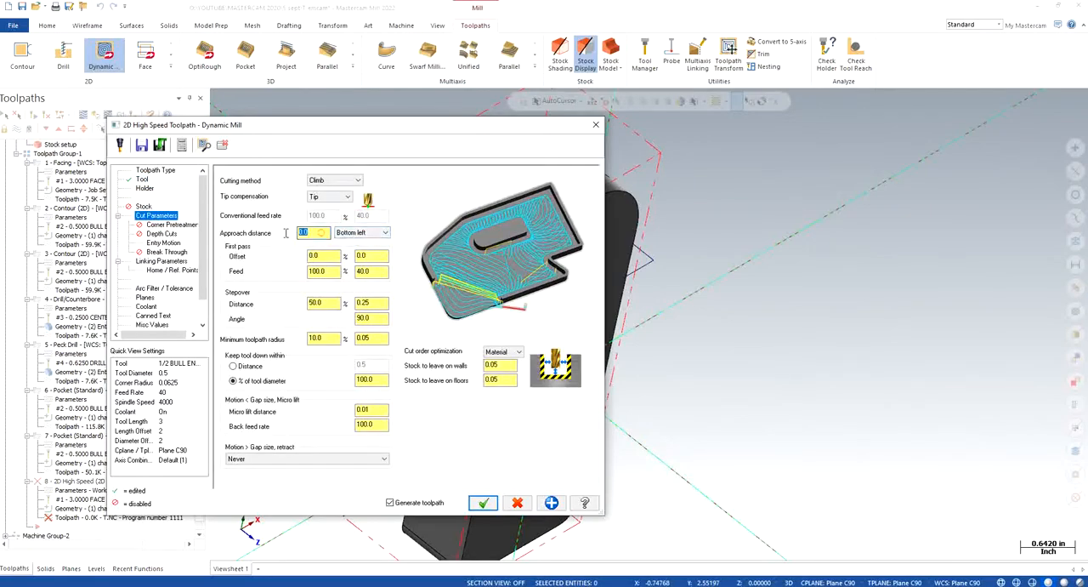
pyautogui.write('25.0')
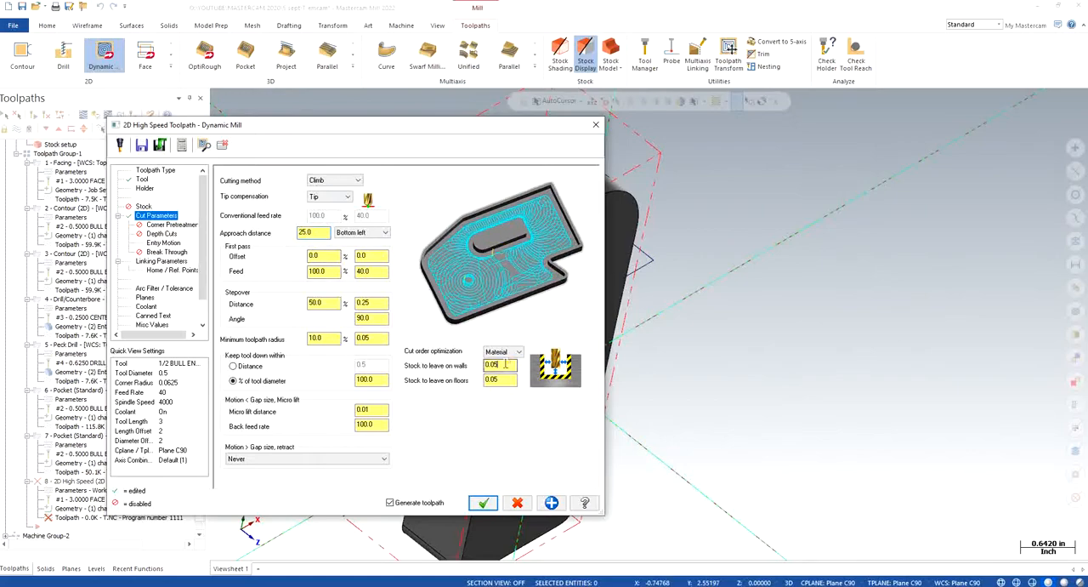
pyautogui.moveTo(514, 364); pyautogui.dragTo(467, 368)
pyautogui.write('0.1')
pyautogui.moveTo(514, 380); pyautogui.dragTo(484, 380)
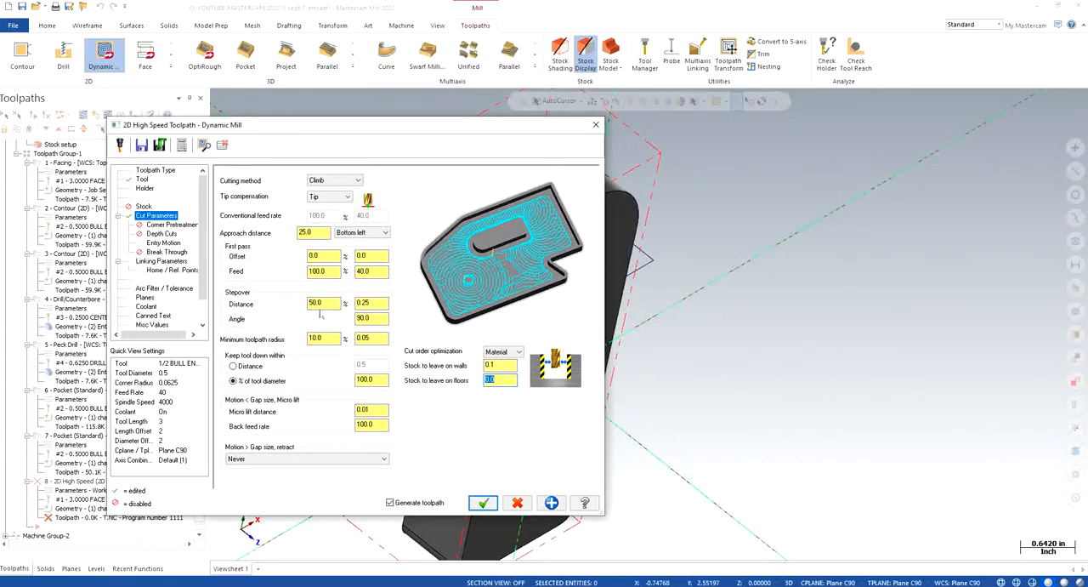
# - Set the stepover distance to 25% and enable depth cuts with the default rough step
pyautogui.doubleClick(316, 302)
pyautogui.write('2')
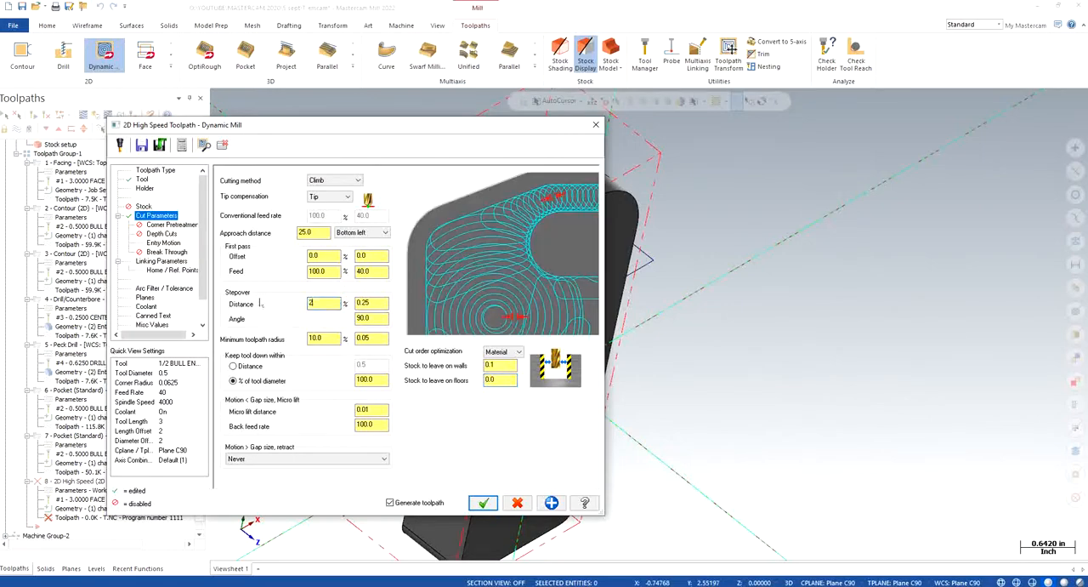
pyautogui.write('5')
pyautogui.press('Return')
pyautogui.click(159, 233)
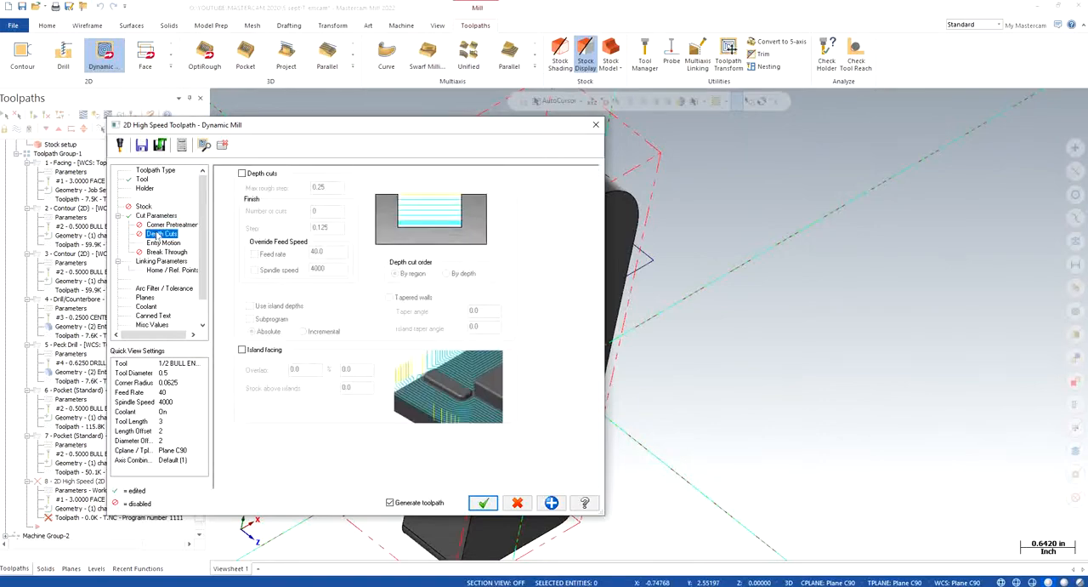
pyautogui.click(241, 173)
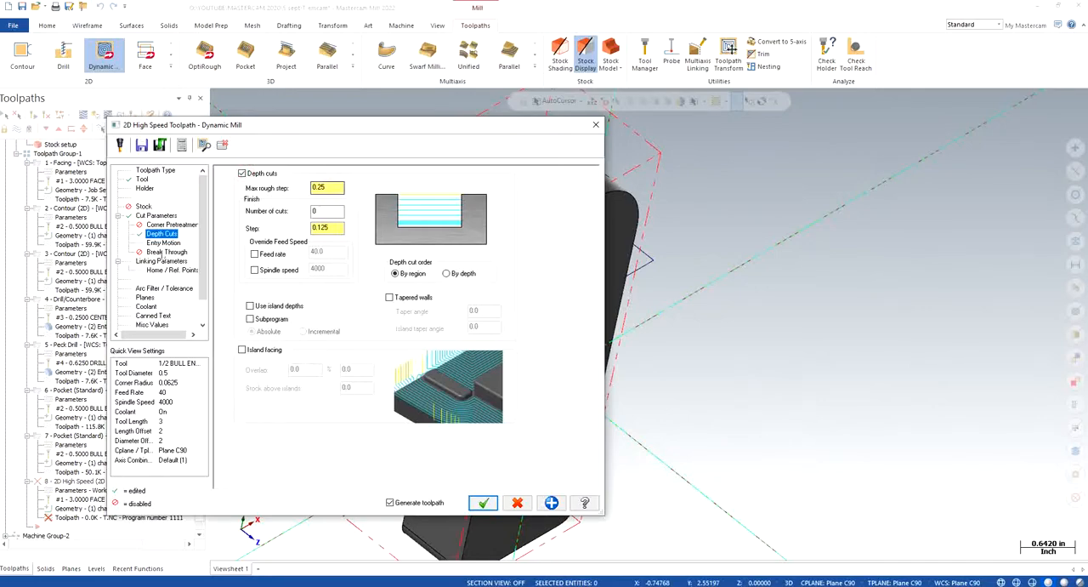
# - Set the Z clearance of the helix entry motion to 0.25
pyautogui.click(165, 244)
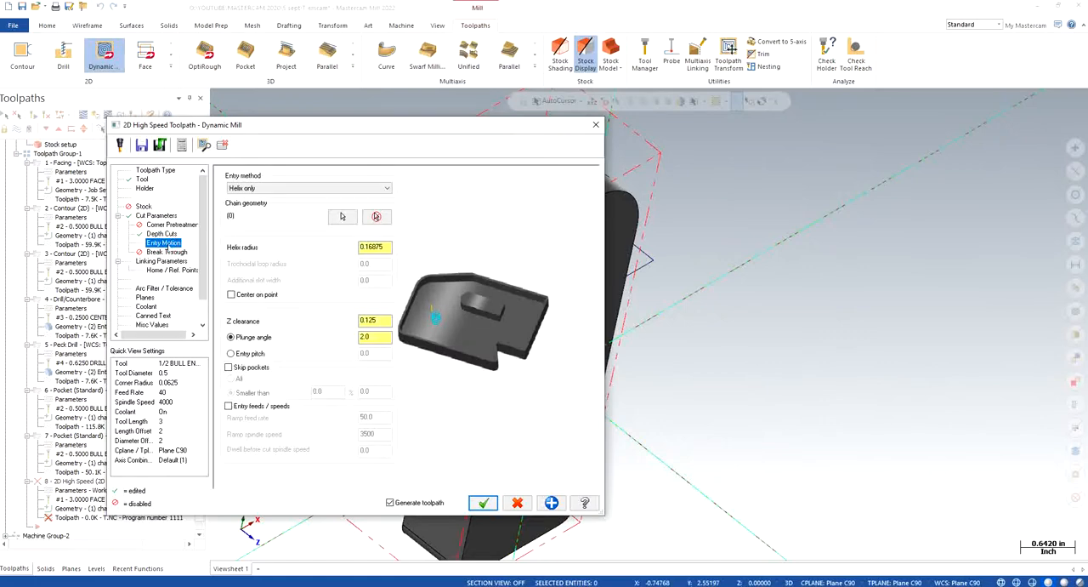
pyautogui.click(374, 320)
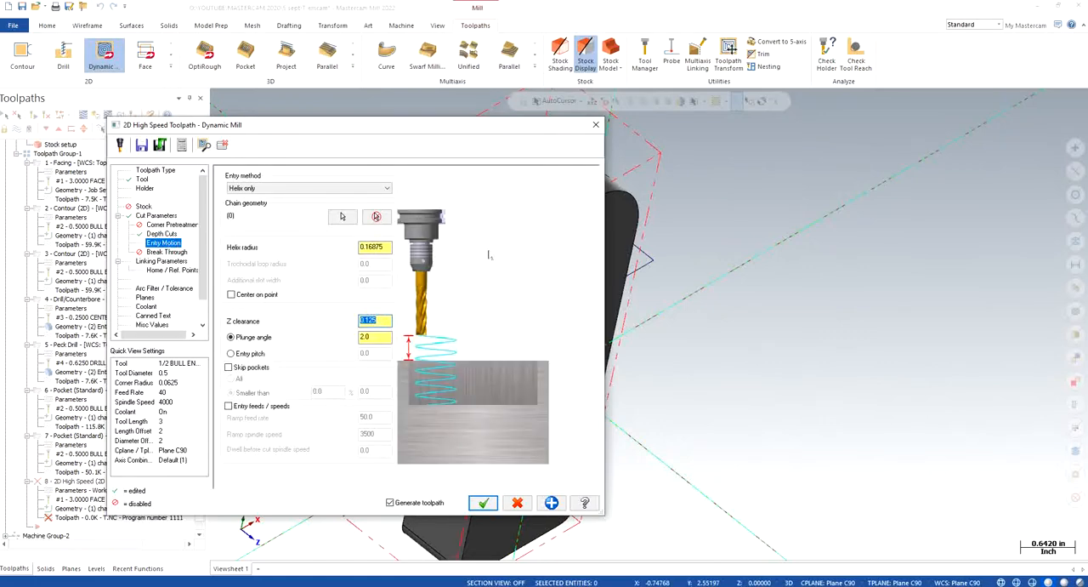
pyautogui.write('0')
pyautogui.press('Return')
pyautogui.write('0')
pyautogui.press('Return')
pyautogui.write('0.25')
pyautogui.press('Return')
# - Show the CORNER POINTS level and pick the top of stock from an upper corner point around the fork end
pyautogui.click(161, 261)
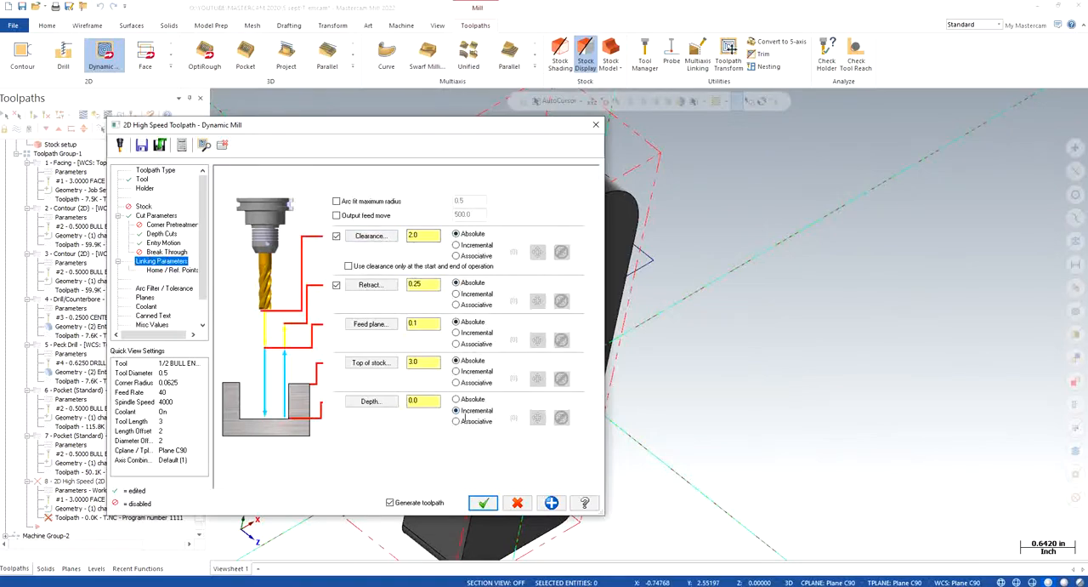
pyautogui.click(374, 363)
pyautogui.click(96, 568)
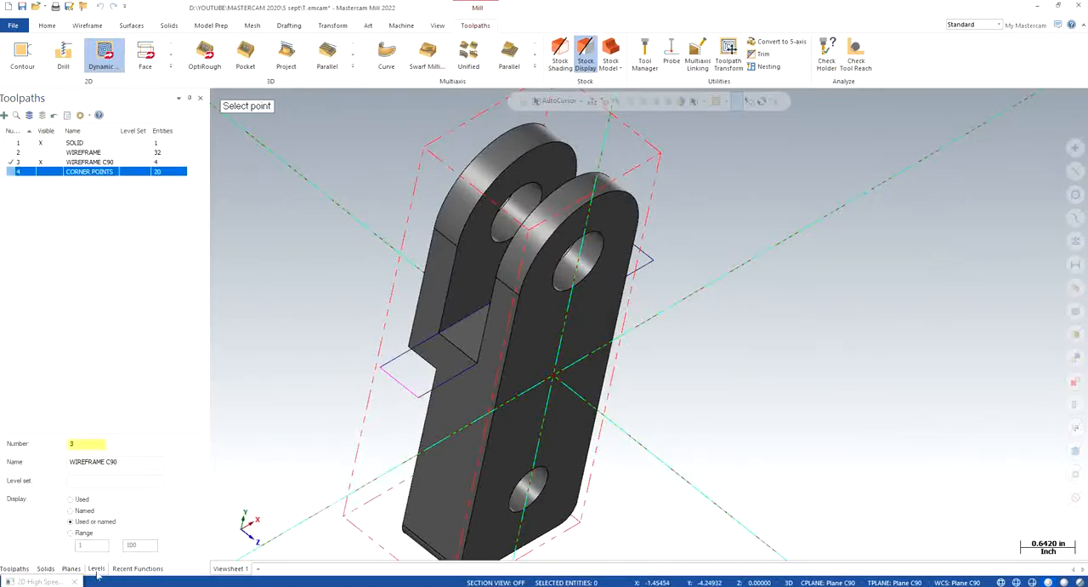
pyautogui.click(40, 171)
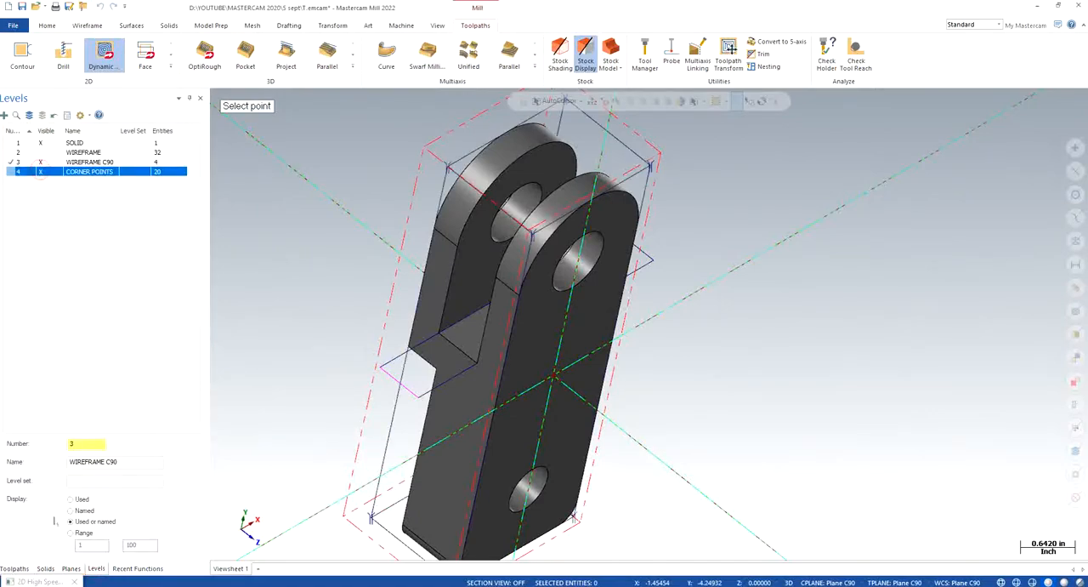
pyautogui.click(653, 169)
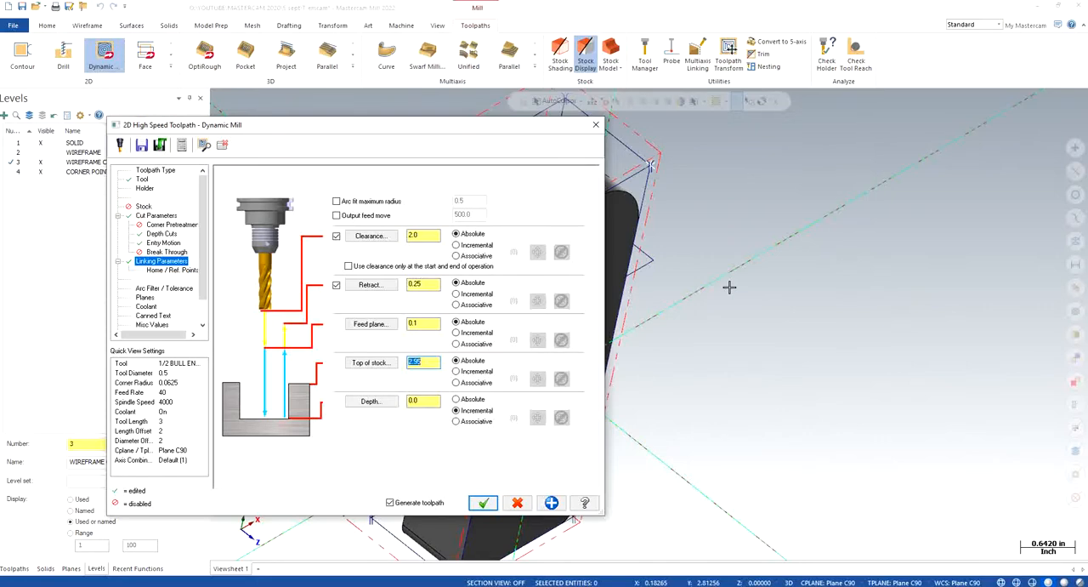
# - Set the top of stock to 3.0 and pick an absolute depth of 0.45 at the slot's floor corner
pyautogui.doubleClick(425, 363)
pyautogui.write('3.0')
pyautogui.click(456, 399)
pyautogui.click(377, 404)
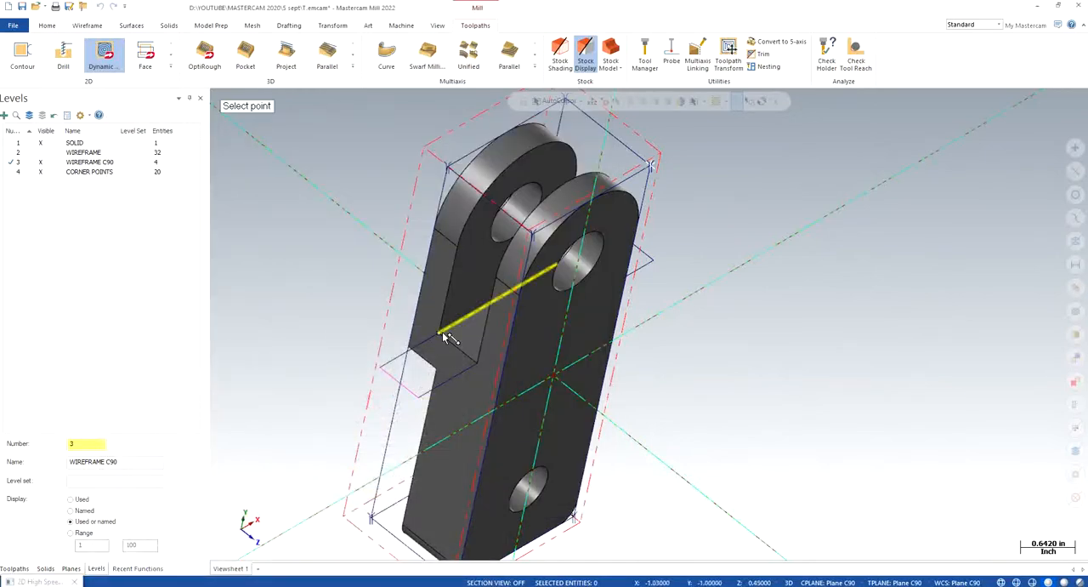
pyautogui.click(442, 332)
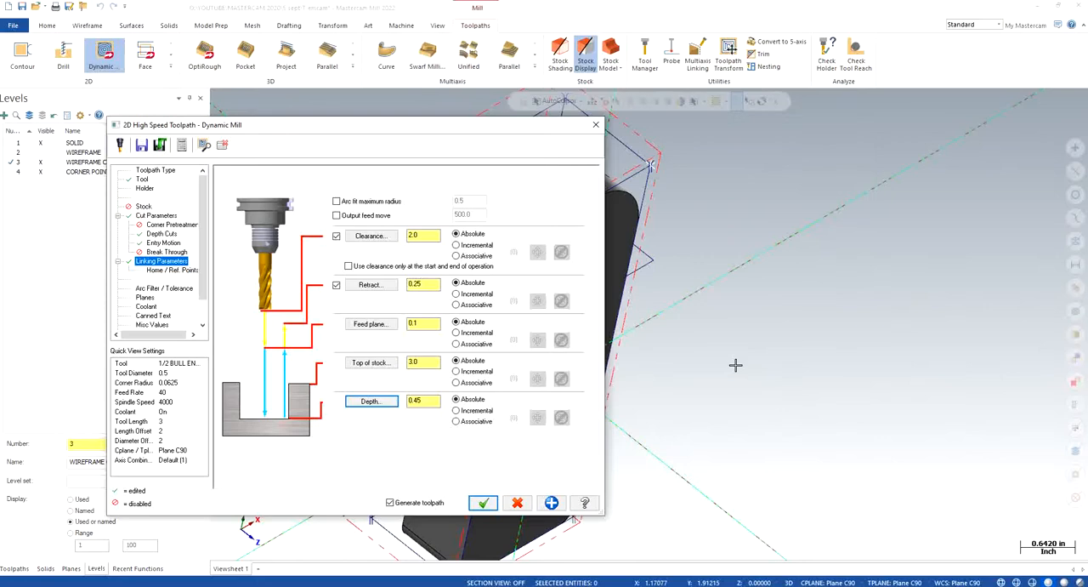
# - Set the feed plane to 3.1, retract to 3.25 and clearance to 4.0, using clearance only at the operation's start and end
pyautogui.doubleClick(433, 325)
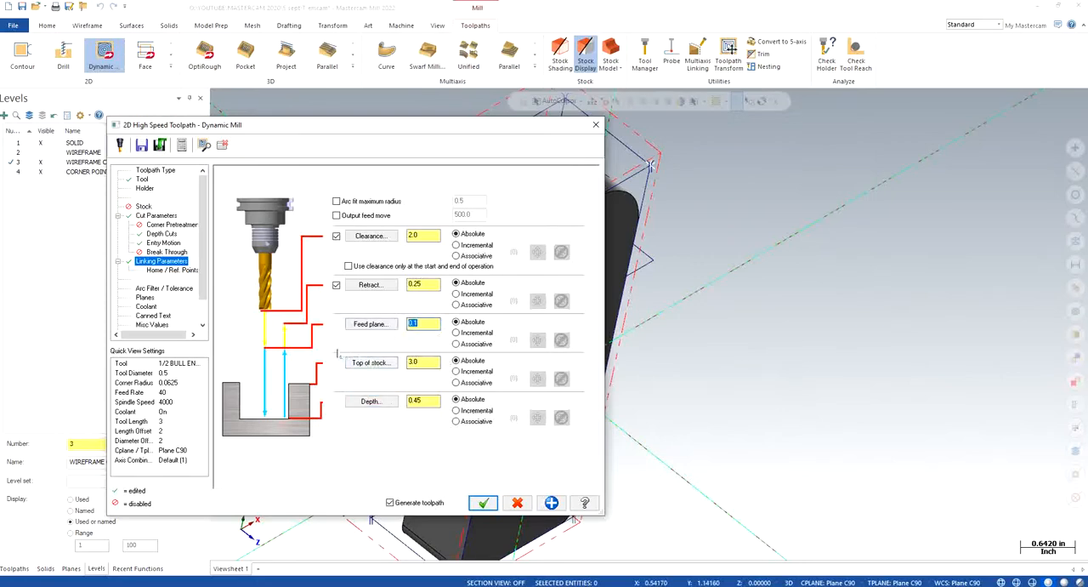
pyautogui.write('3.1')
pyautogui.press('Return')
pyautogui.doubleClick(434, 284)
pyautogui.write('3.25')
pyautogui.press('Return')
pyautogui.click(348, 266)
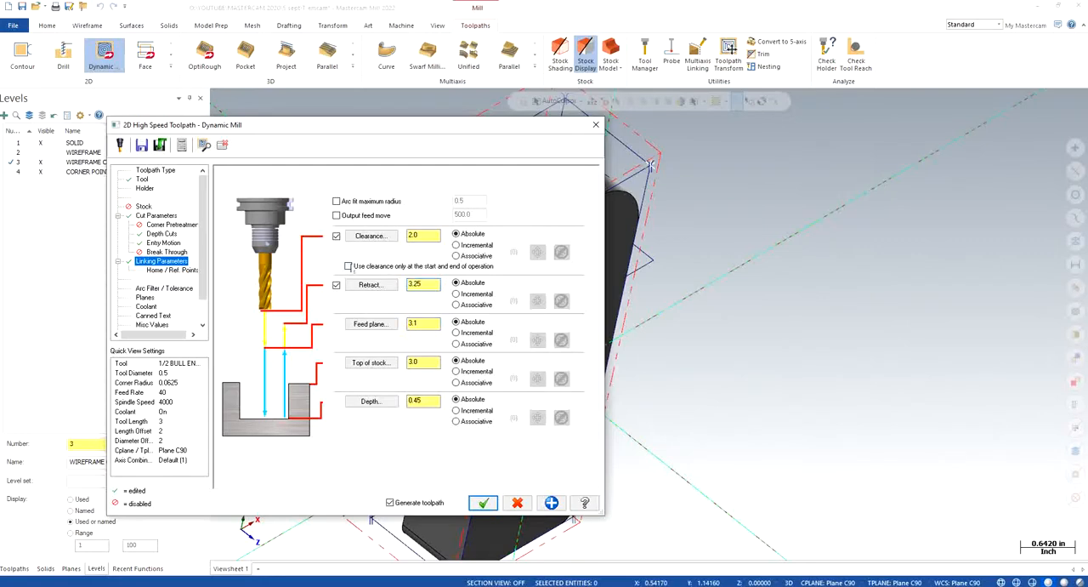
pyautogui.doubleClick(434, 237)
# - Check the toolpath's planes and flood coolant settings, and accept the Dynamic Mill operation
pyautogui.click(148, 298)
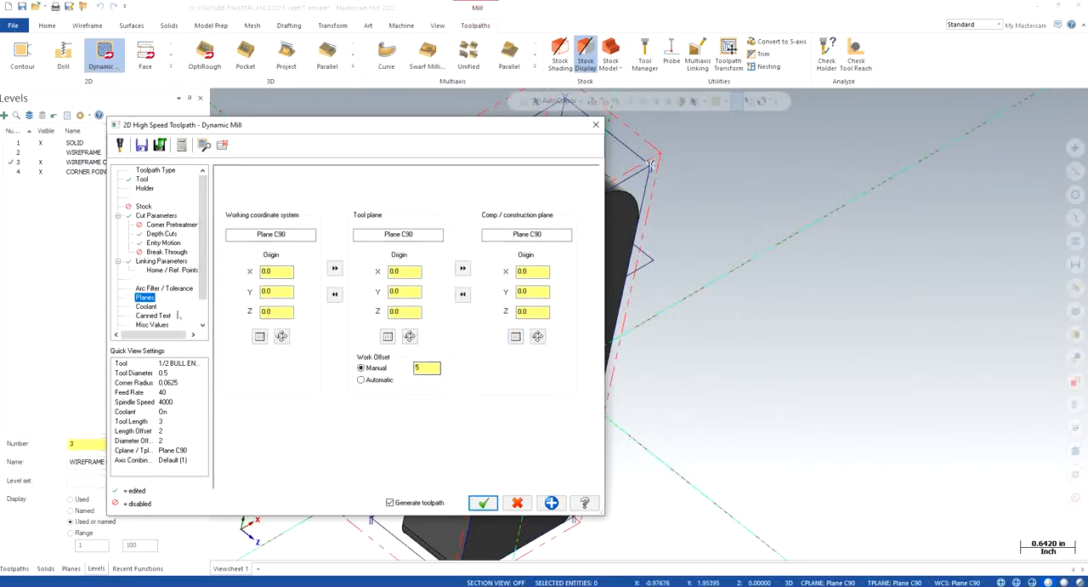
pyautogui.click(146, 307)
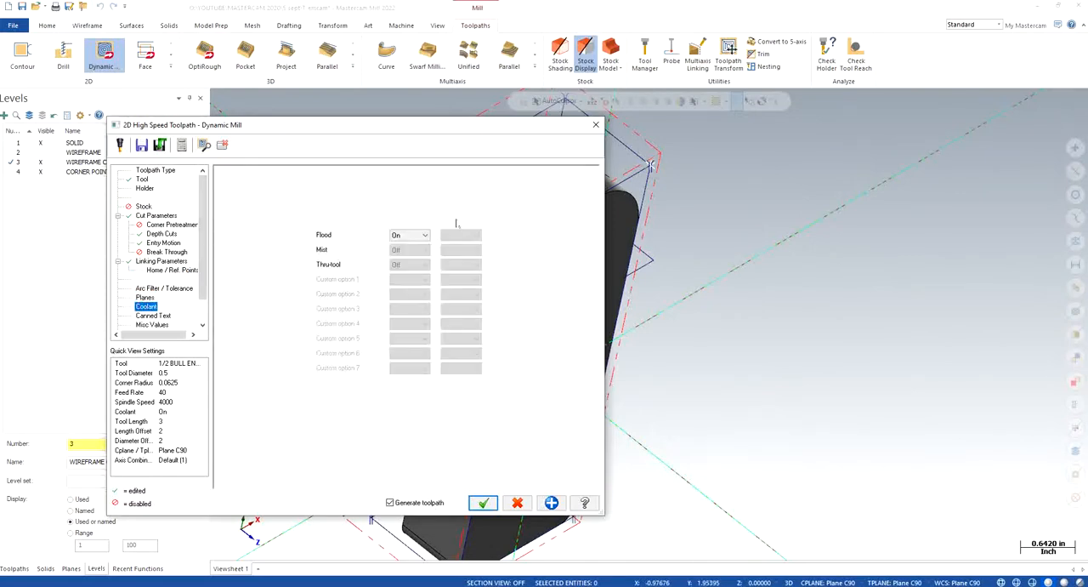
pyautogui.click(483, 503)
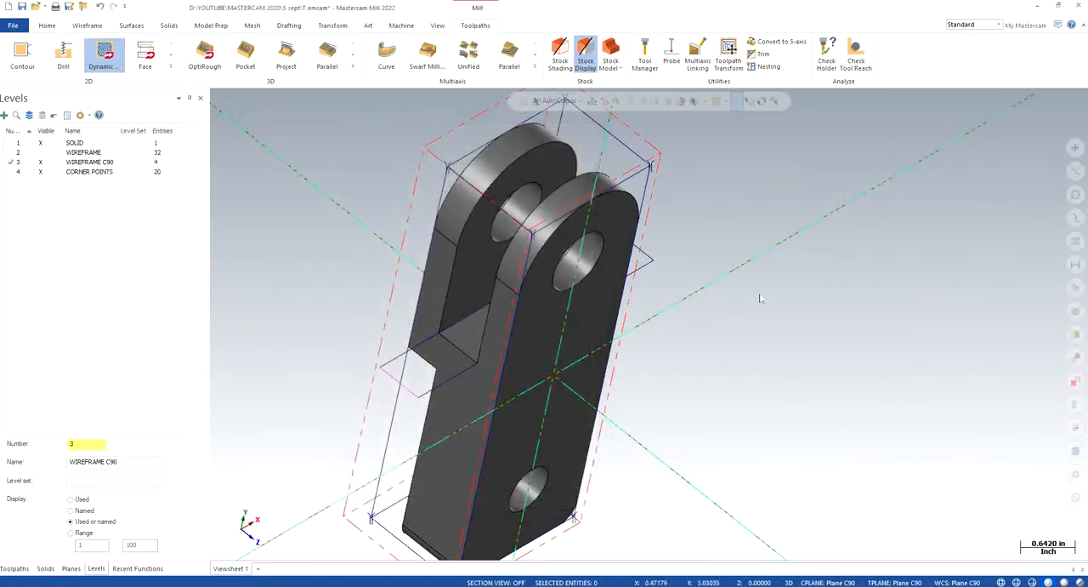
# - Hide the CORNER POINTS level, return to the toolpath list and show the part in isometric view
pyautogui.click(41, 174)
pyautogui.click(15, 568)
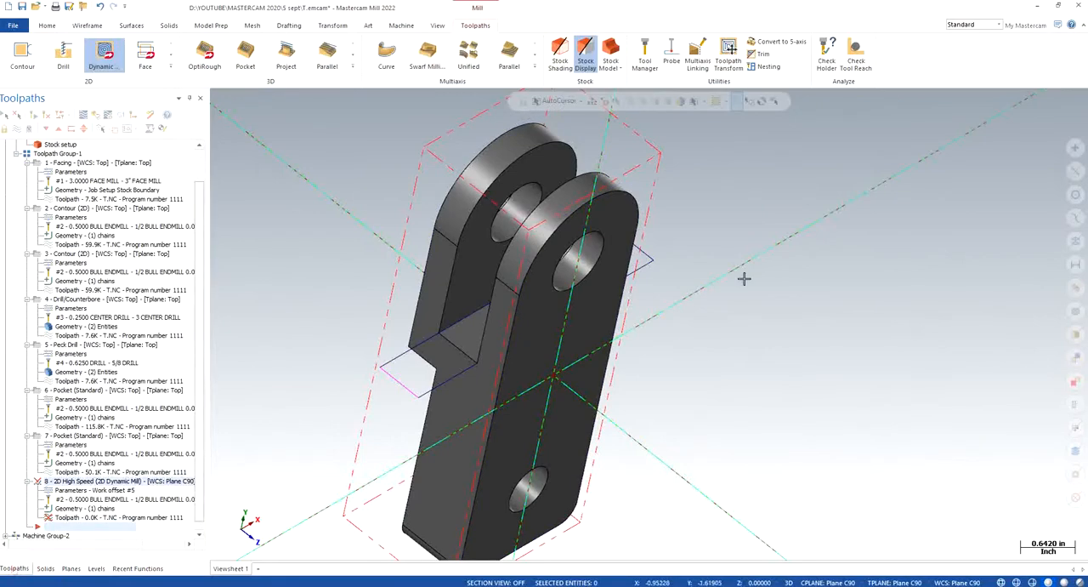
pyautogui.rightClick(740, 222)
pyautogui.click(782, 328)
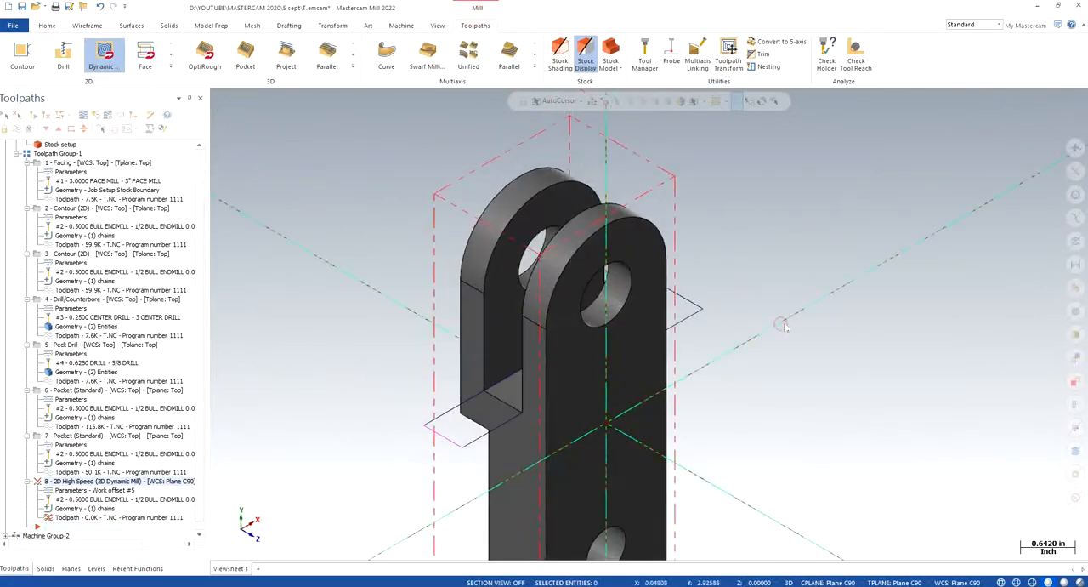
# - Try to regenerate the Dynamic Mill operation and backplot its toolpath
pyautogui.scroll(-2, 692, 312)
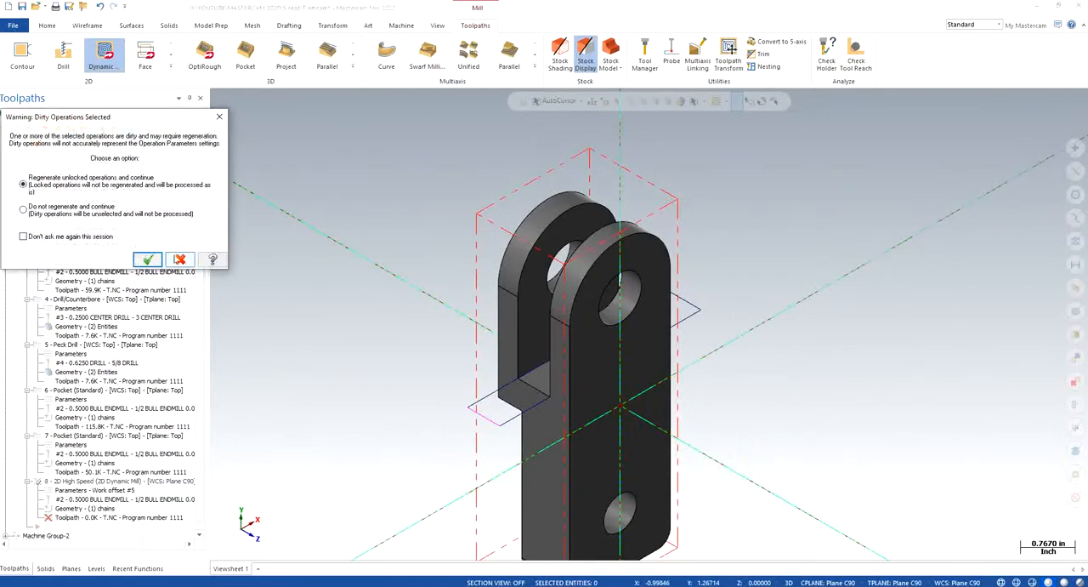
pyautogui.click(146, 262)
pyautogui.click(147, 260)
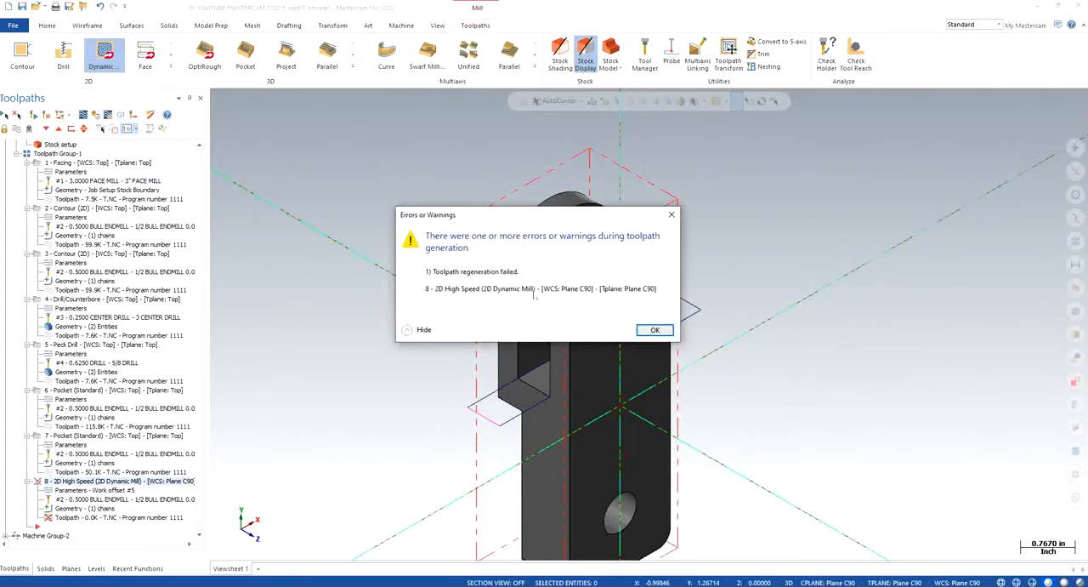
pyautogui.click(647, 329)
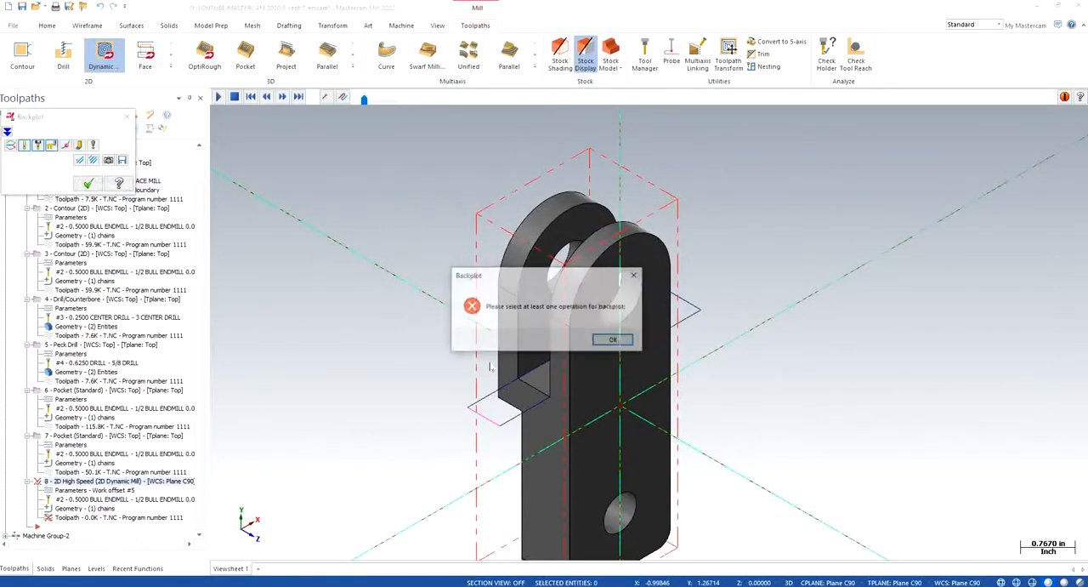
pyautogui.click(614, 340)
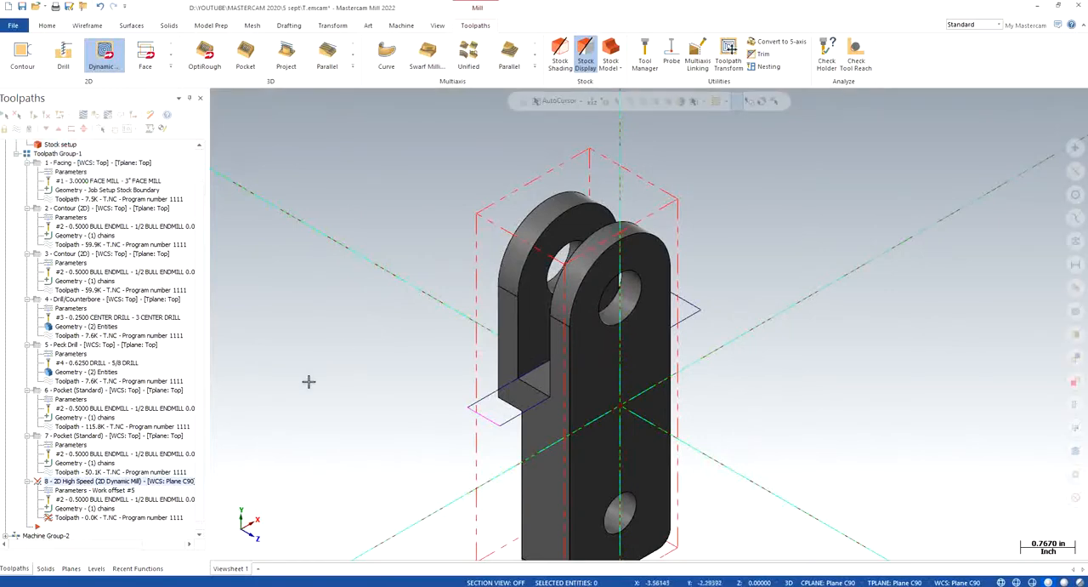
# - Review the Dynamic Mill operation's chain geometry, previewing its machining region, and accept the chain options
pyautogui.scroll(-1, 198, 410)
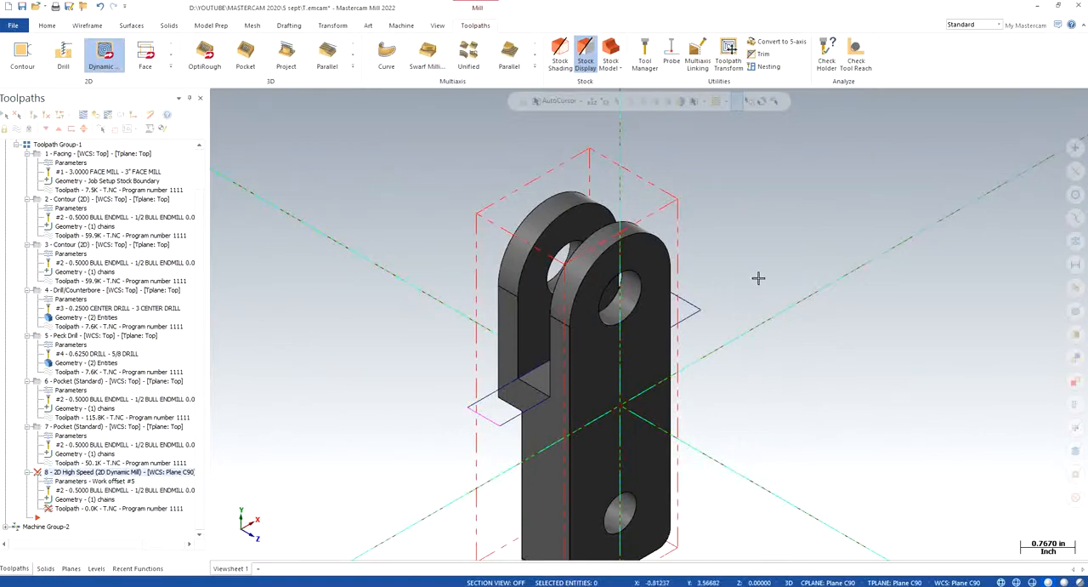
pyautogui.click(32, 114)
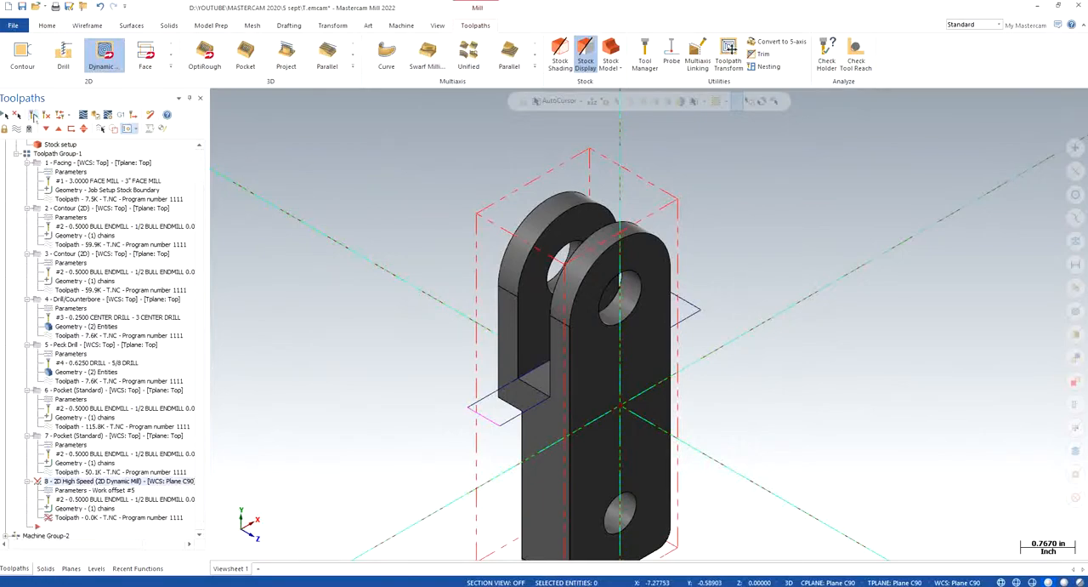
pyautogui.click(85, 509)
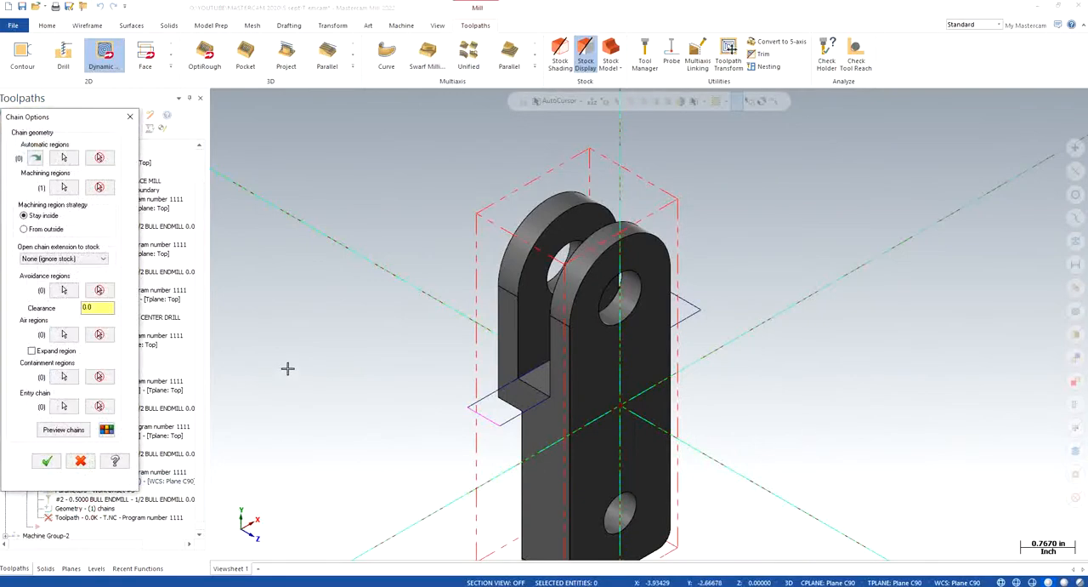
pyautogui.click(56, 431)
pyautogui.click(46, 460)
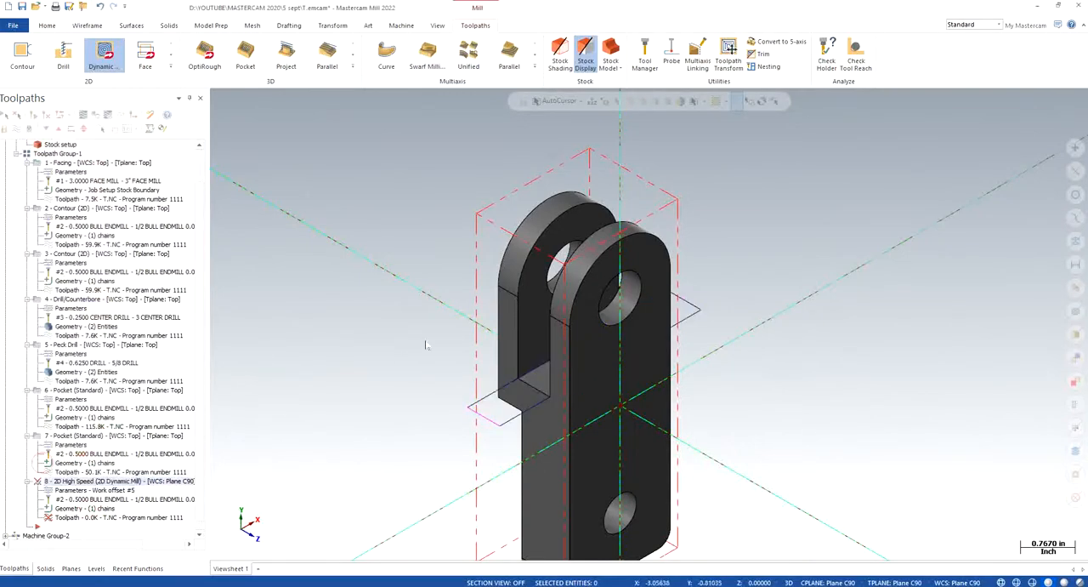
# - Check the Dynamic Mill operation's linking parameters and accept the toolpath settings
pyautogui.click(72, 491)
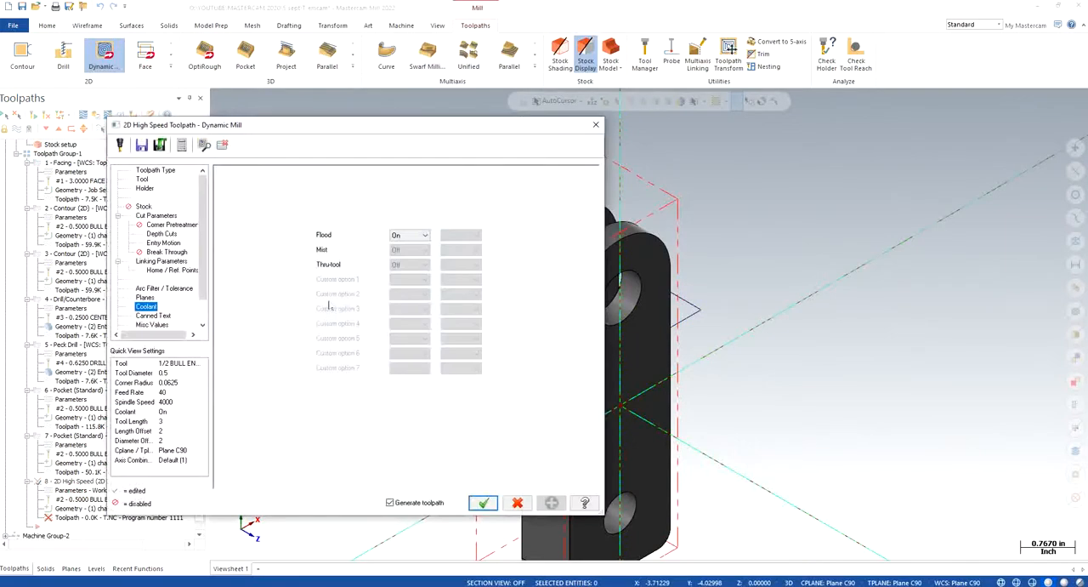
pyautogui.click(170, 262)
pyautogui.click(482, 502)
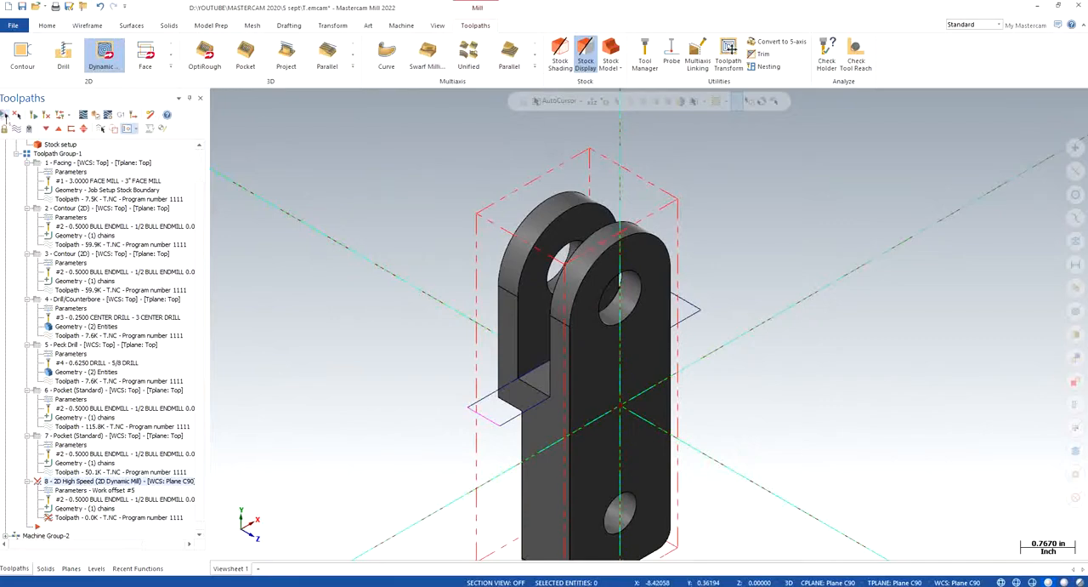
# - Select all operations, show and hide their toolpaths, and reselect only the Dynamic Mill operation
pyautogui.click(5, 115)
pyautogui.click(13, 130)
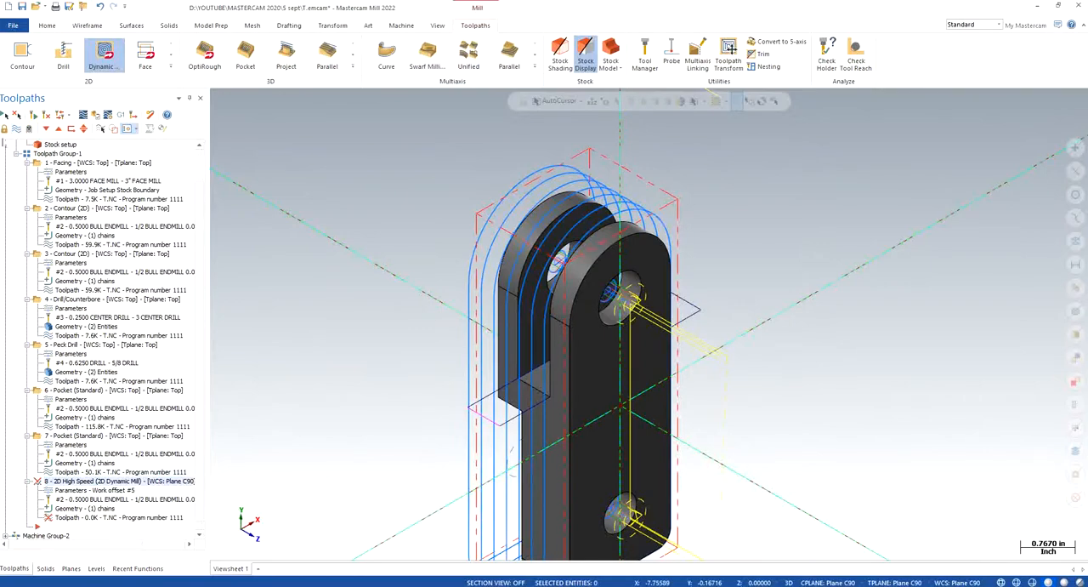
pyautogui.click(16, 127)
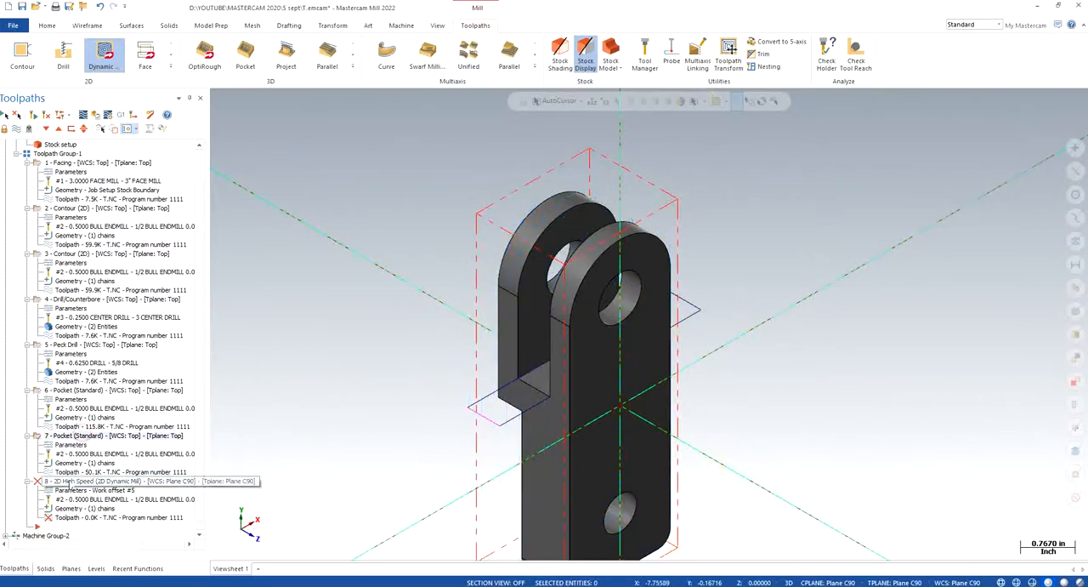
pyautogui.click(58, 481)
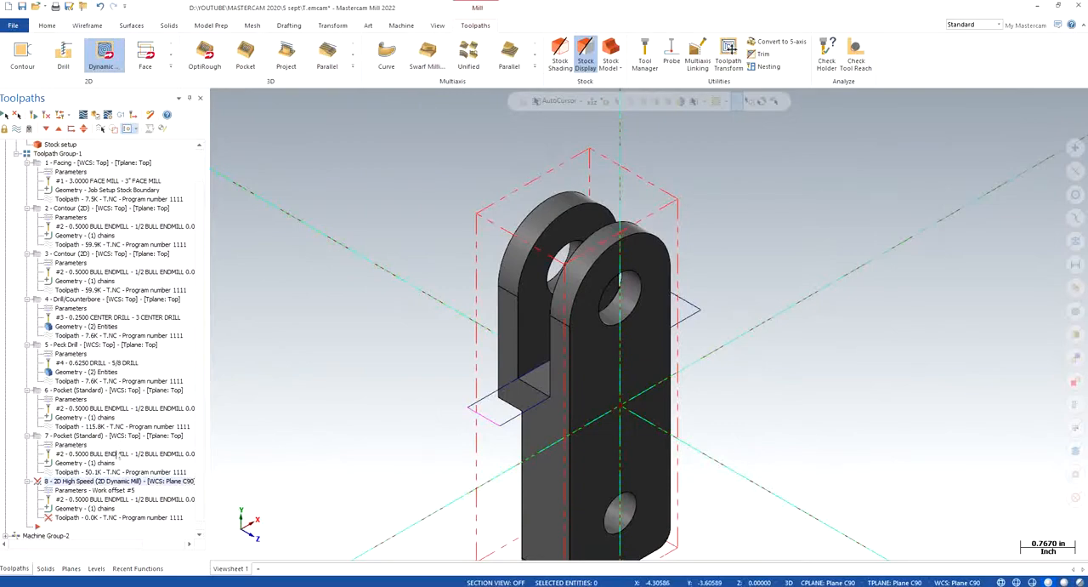
# - Recheck the Dynamic Mill chain options and try again to regenerate and backplot the operation
pyautogui.click(92, 509)
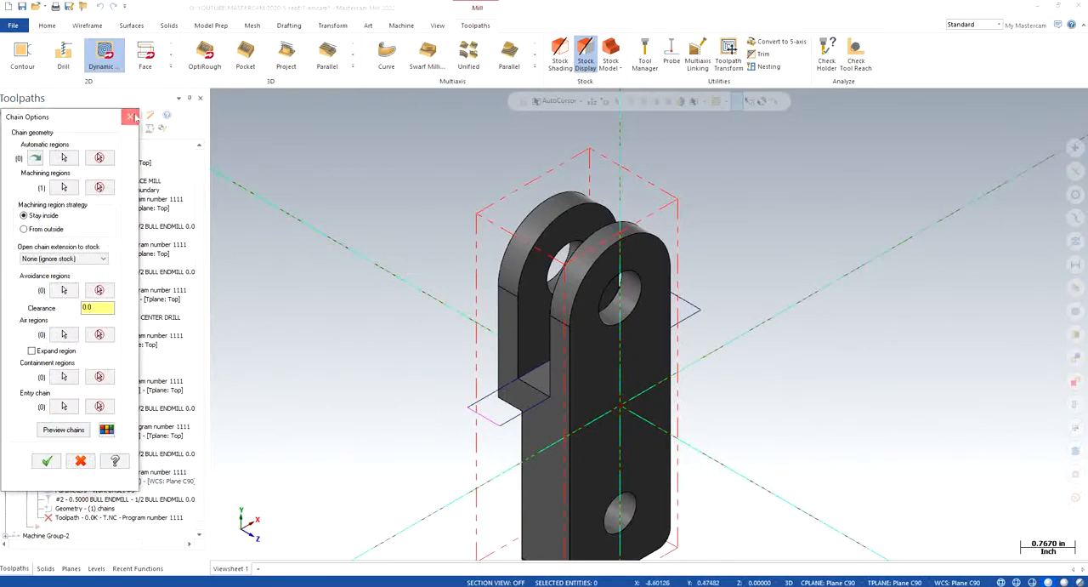
pyautogui.click(130, 117)
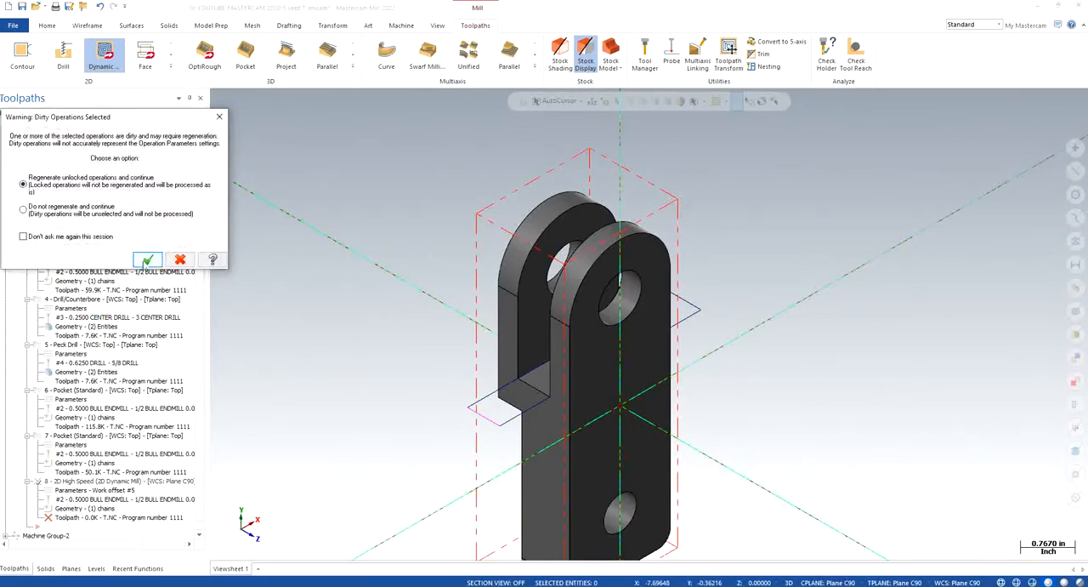
pyautogui.click(147, 259)
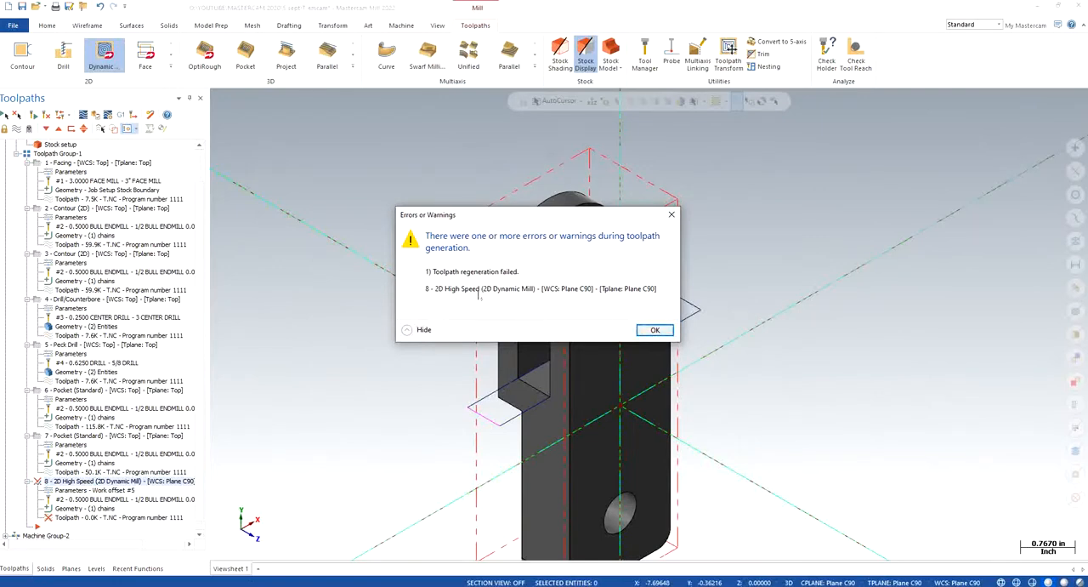
pyautogui.click(655, 329)
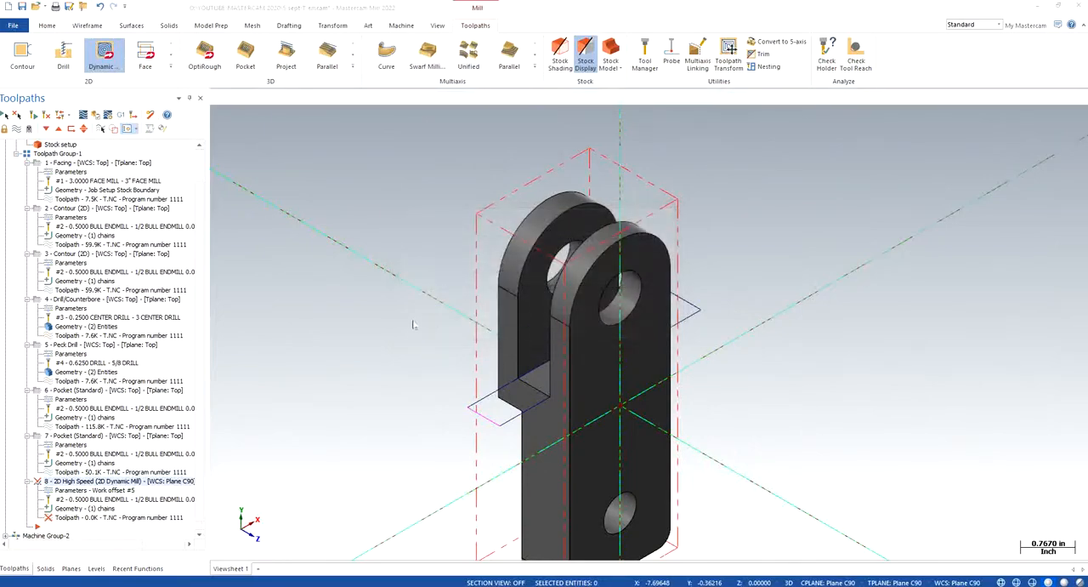
pyautogui.click(614, 340)
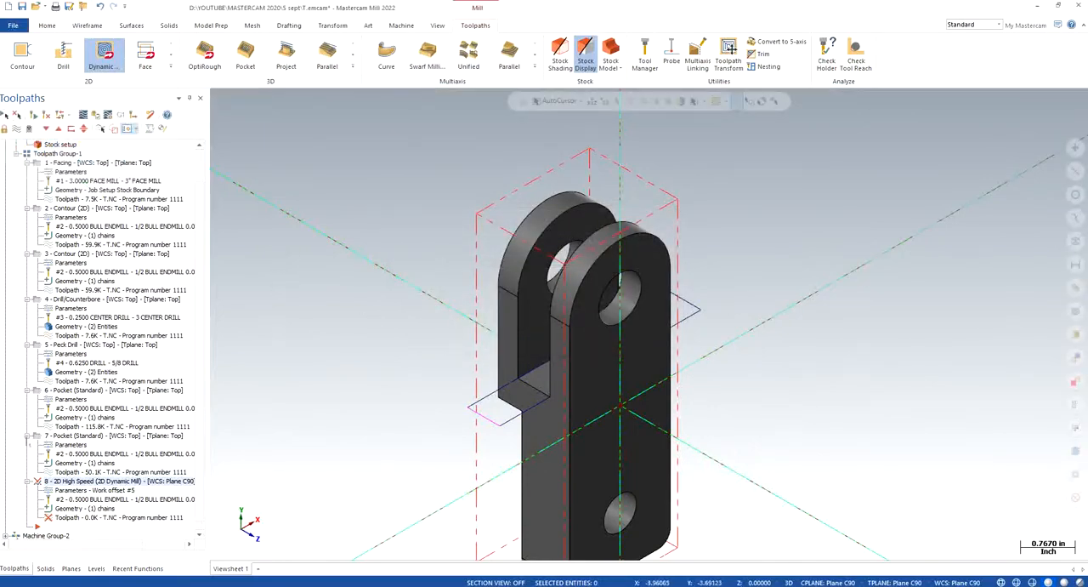
# - Check the levels, the Plane C90 settings and the parameters of pocket operation 7
pyautogui.click(98, 569)
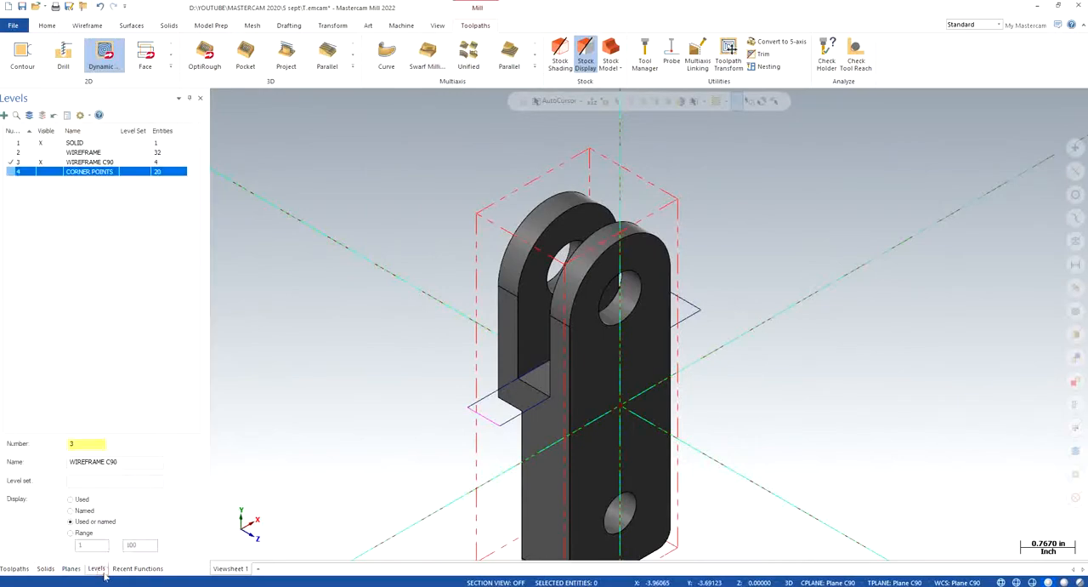
pyautogui.click(71, 569)
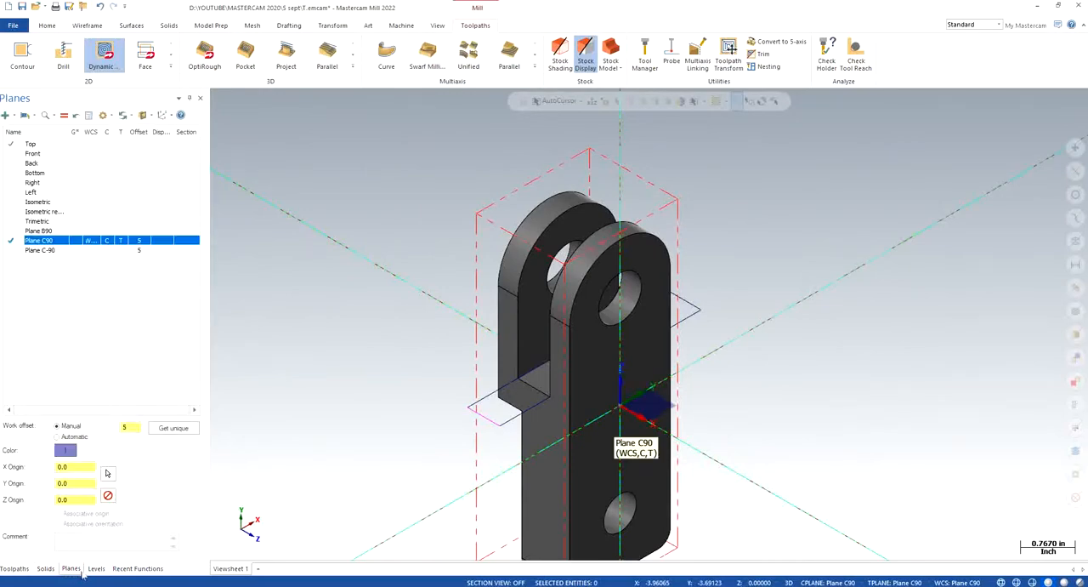
pyautogui.click(15, 569)
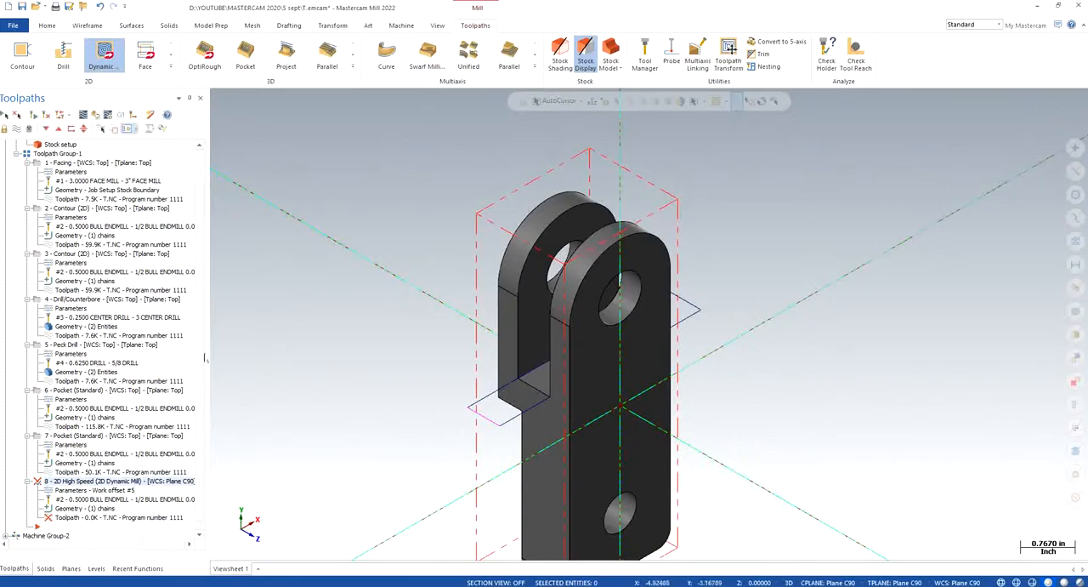
pyautogui.scroll(-1, 200, 357)
pyautogui.click(81, 435)
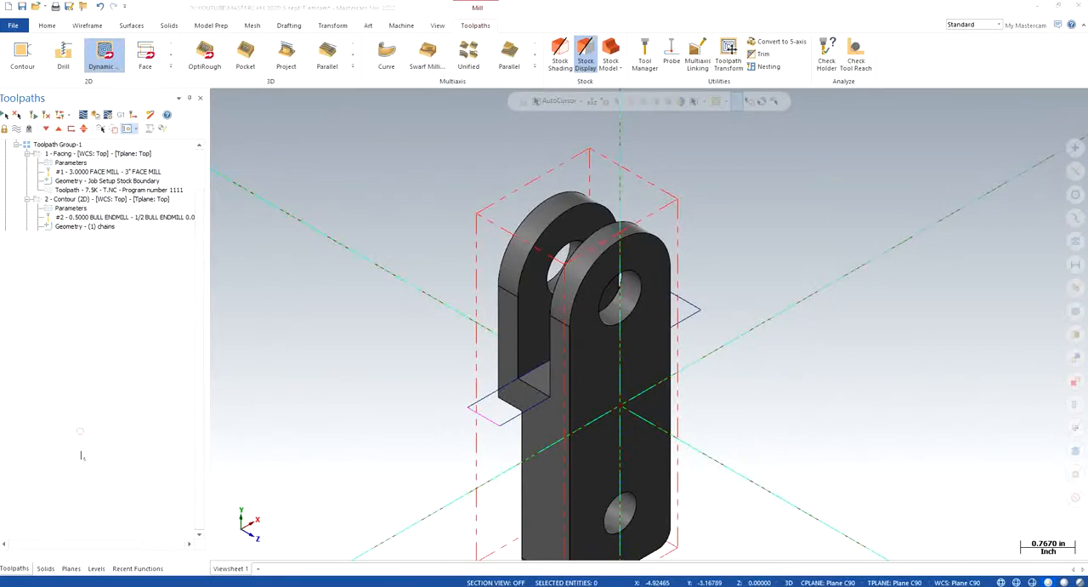
pyautogui.click(595, 125)
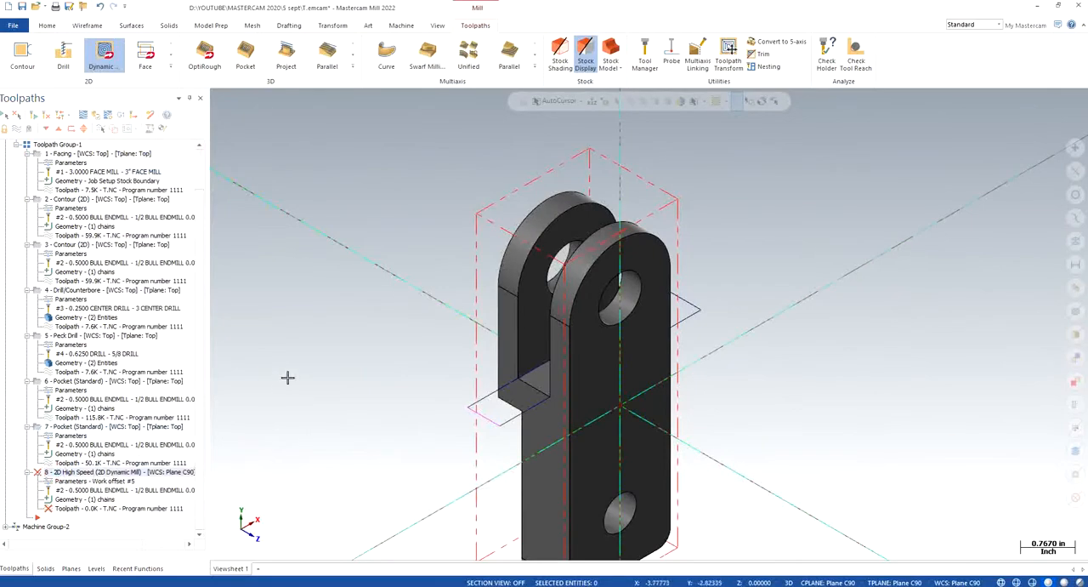
# - Delete the Dynamic Mill operation from Toolpath Group-1
pyautogui.press('Escape')
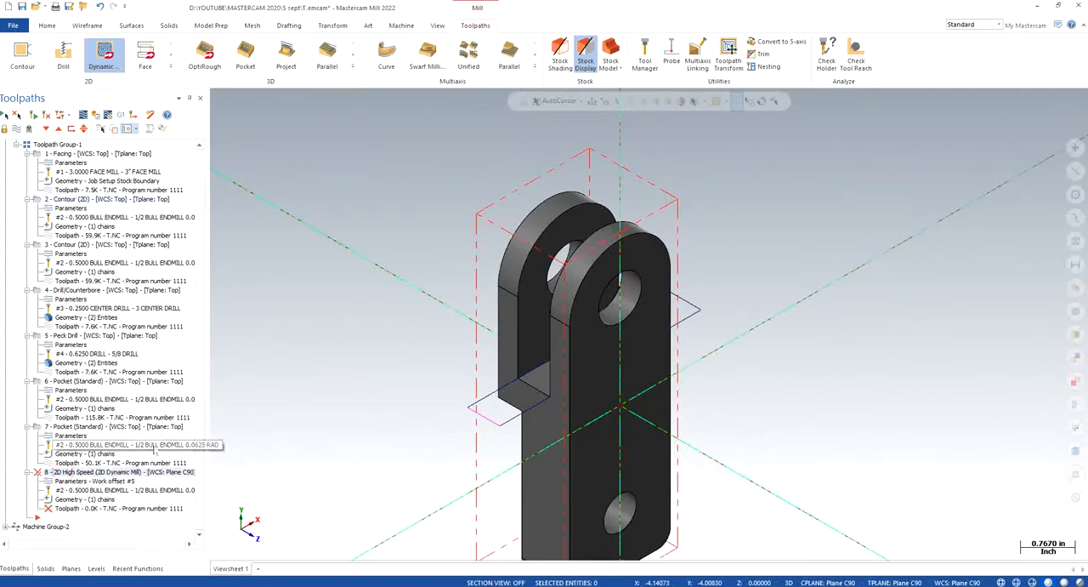
pyautogui.press('Delete')
pyautogui.press('Return')
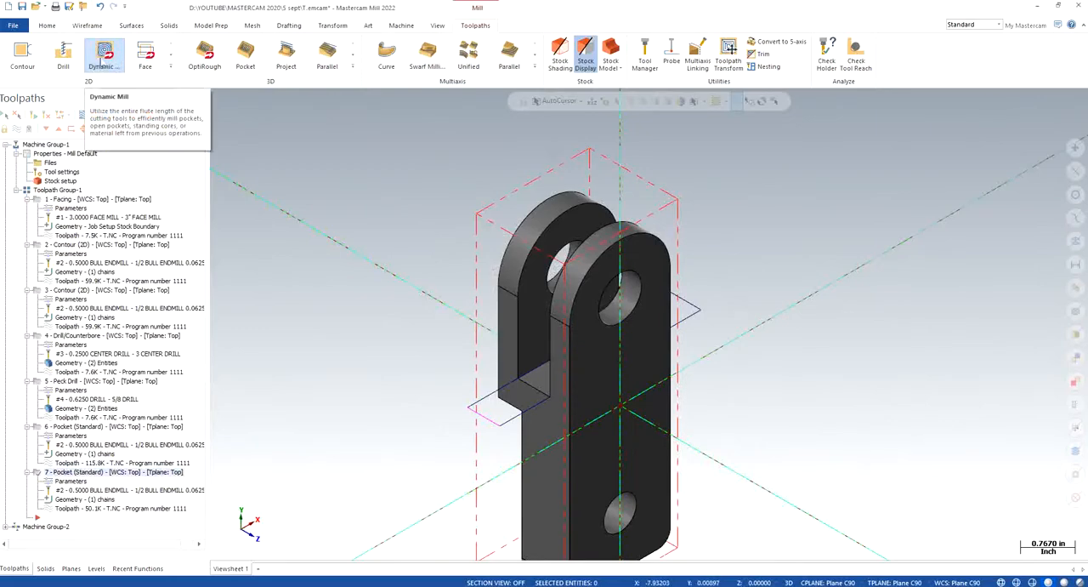
# - Create a new Dynamic Mill toolpath, chaining the full rectangle at the slot floor as the machining region, and preview and accept the chain
pyautogui.click(102, 62)
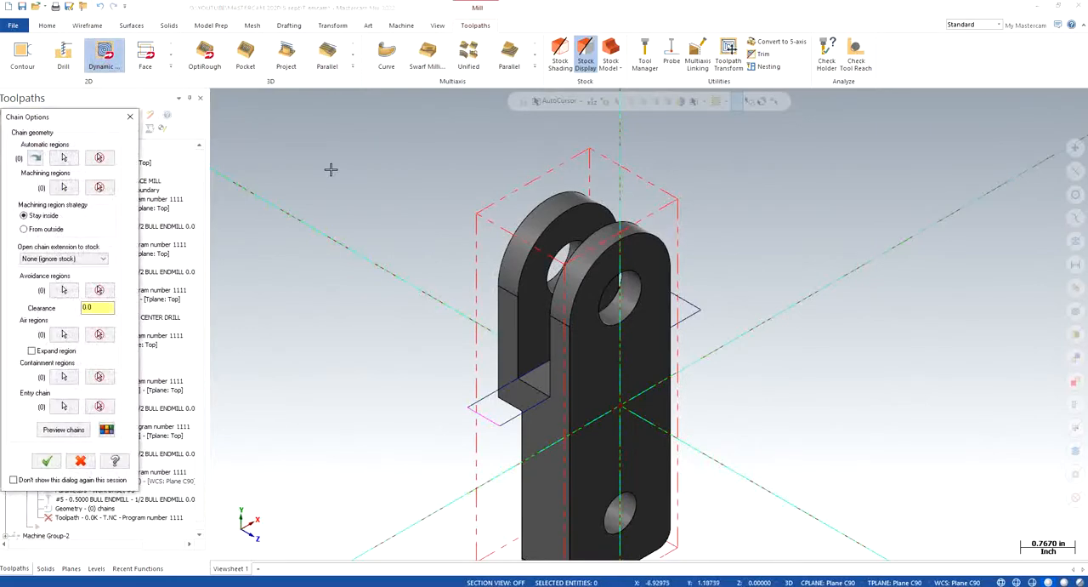
pyautogui.click(63, 187)
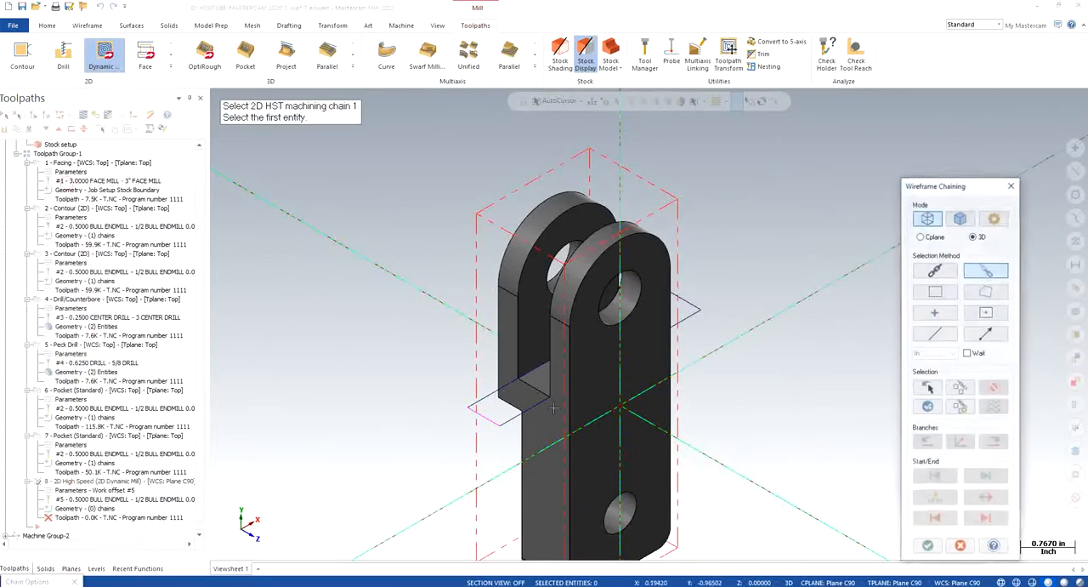
pyautogui.click(492, 396)
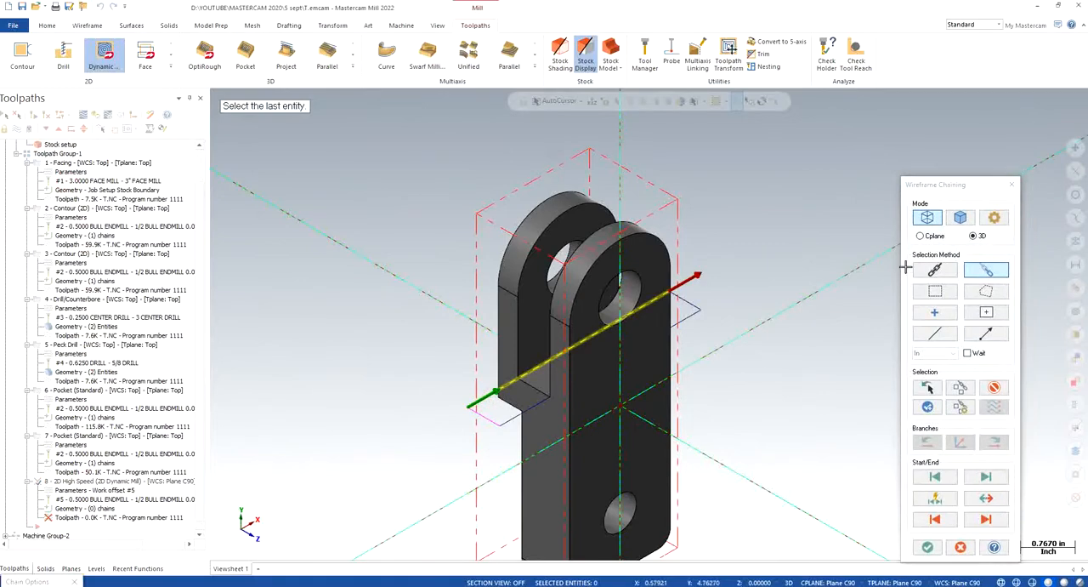
pyautogui.click(986, 270)
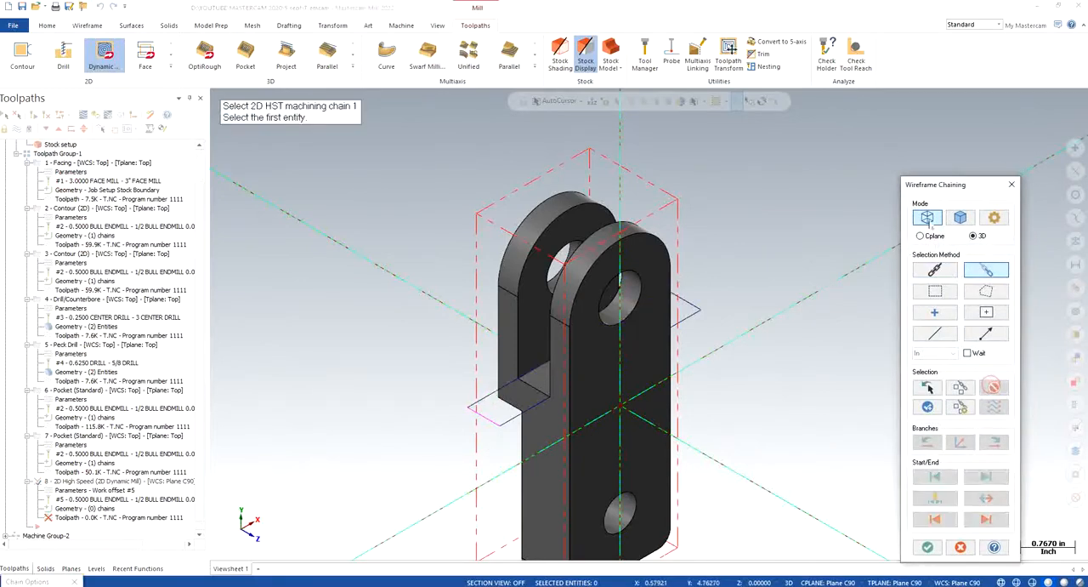
pyautogui.click(933, 270)
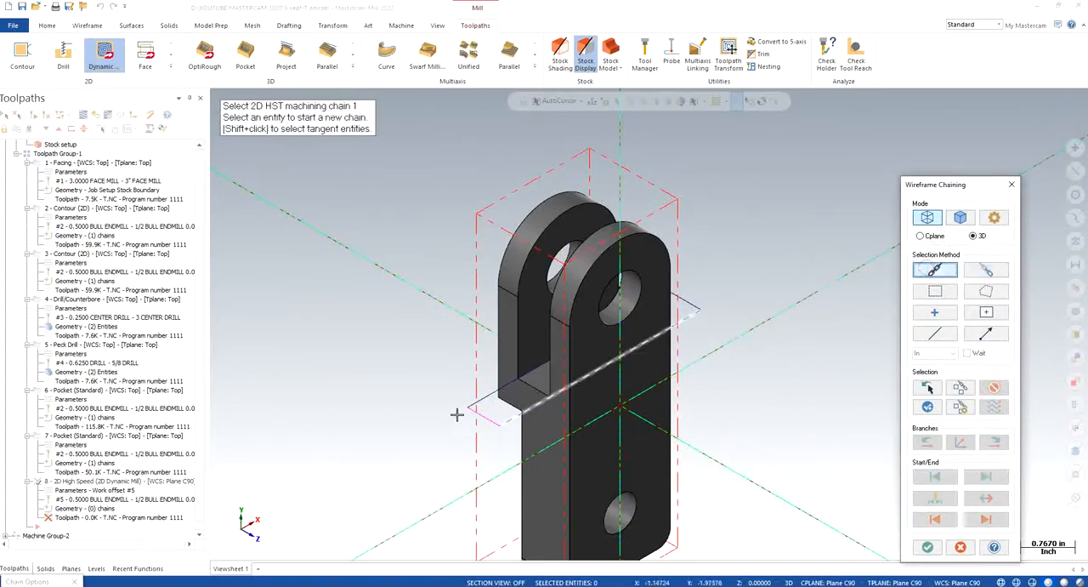
pyautogui.click(502, 408)
pyautogui.click(927, 547)
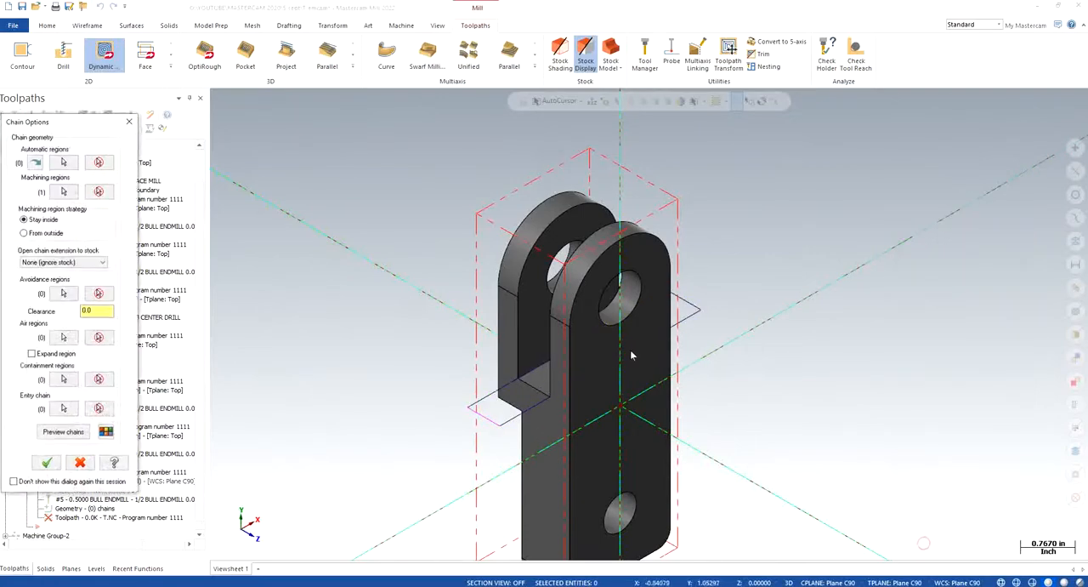
pyautogui.click(63, 430)
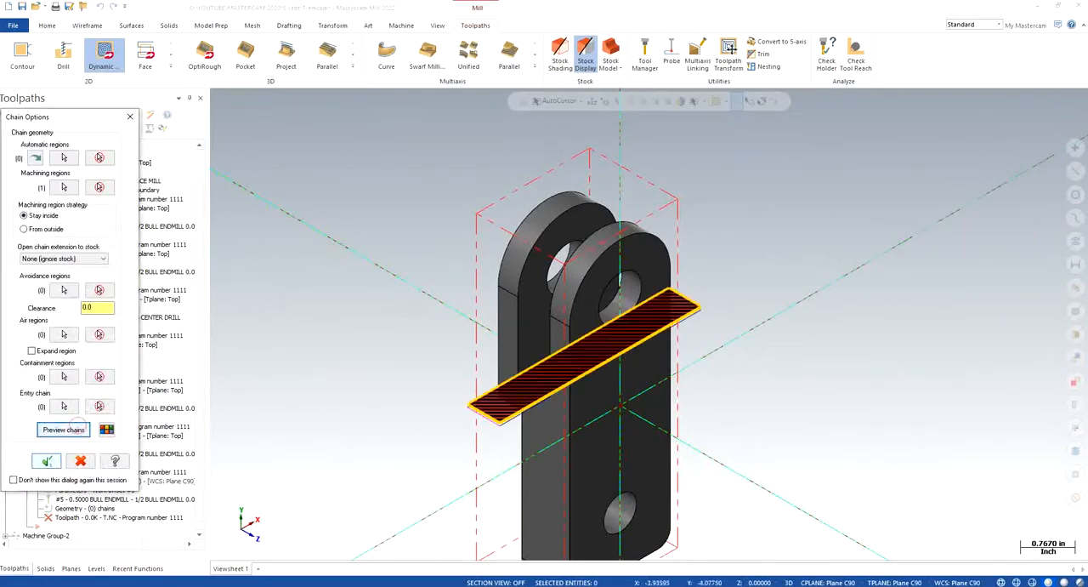
pyautogui.click(47, 460)
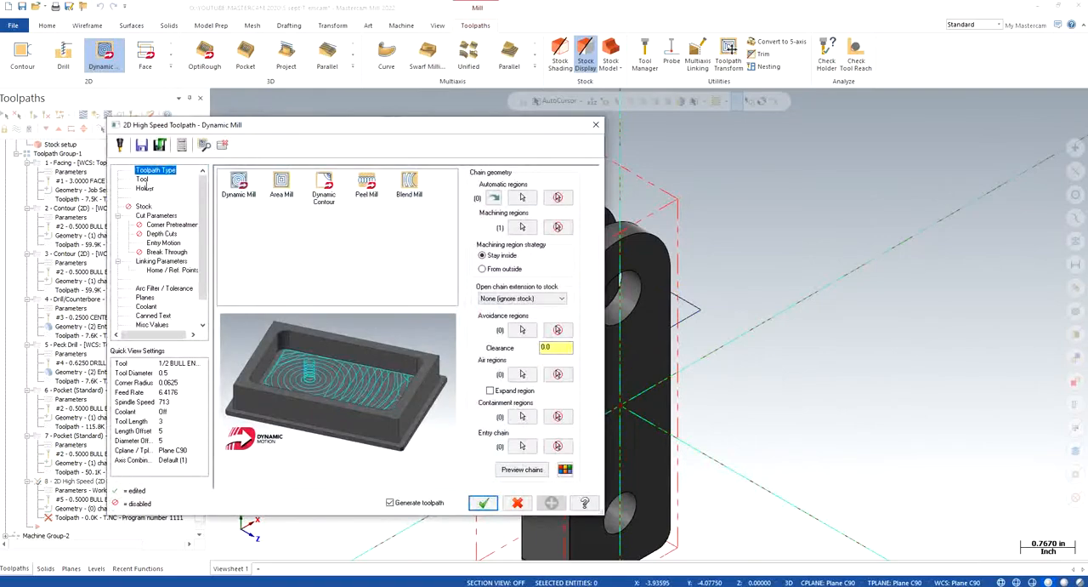
# - Assign tool 5, the 1/2 BULL ENDMILL 0.0625 RAD, to the new toolpath and open its cut parameters
pyautogui.click(142, 180)
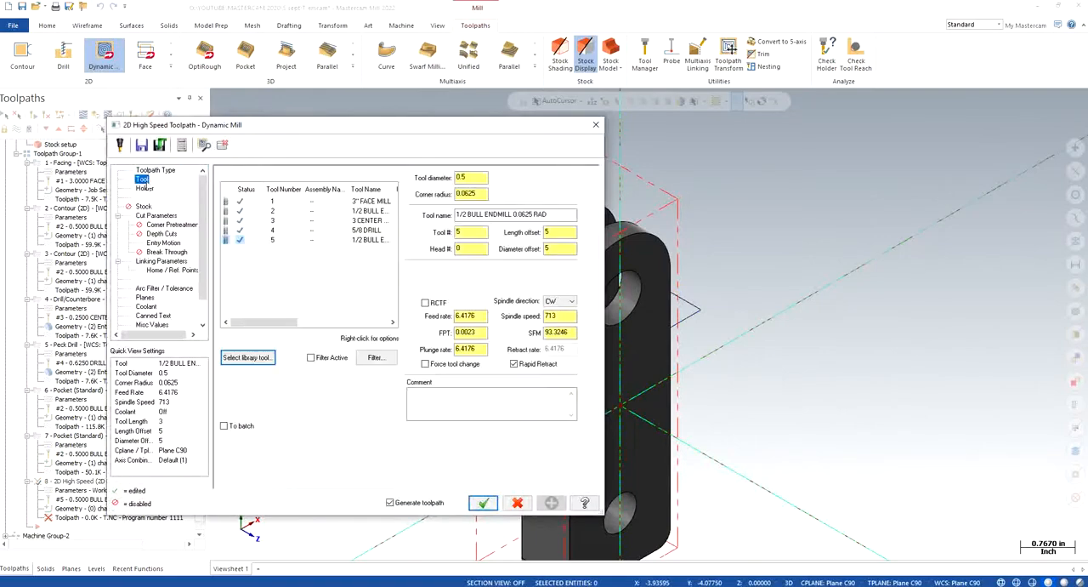
pyautogui.click(368, 244)
pyautogui.click(157, 216)
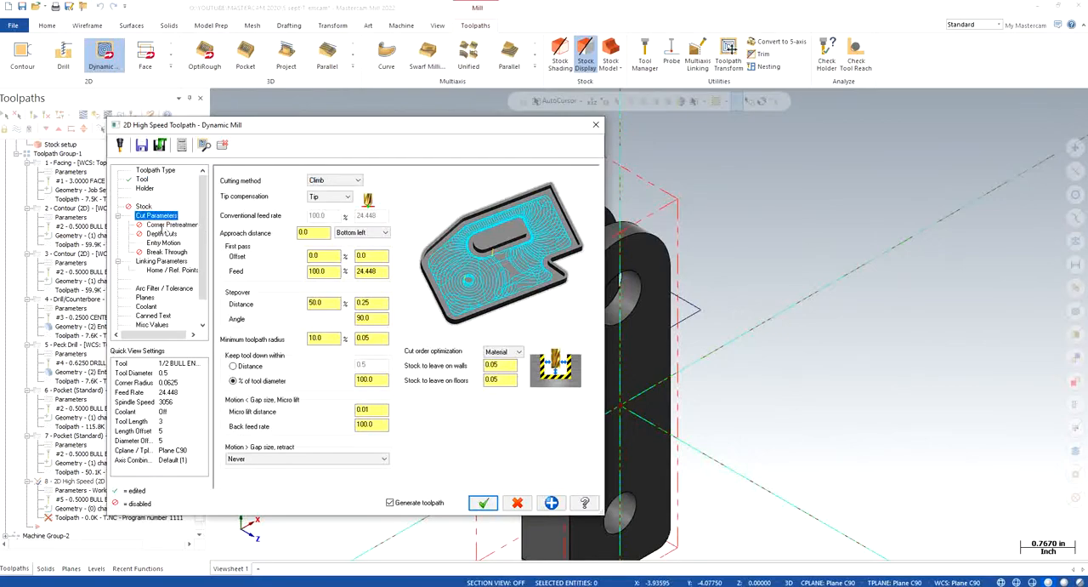
# - Set the Dynamic Mill's stock to leave on walls and floors to 0.0
pyautogui.moveTo(508, 365); pyautogui.dragTo(457, 380)
pyautogui.write('0')
pyautogui.press('Return')
pyautogui.click(513, 363)
pyautogui.write('0.0')
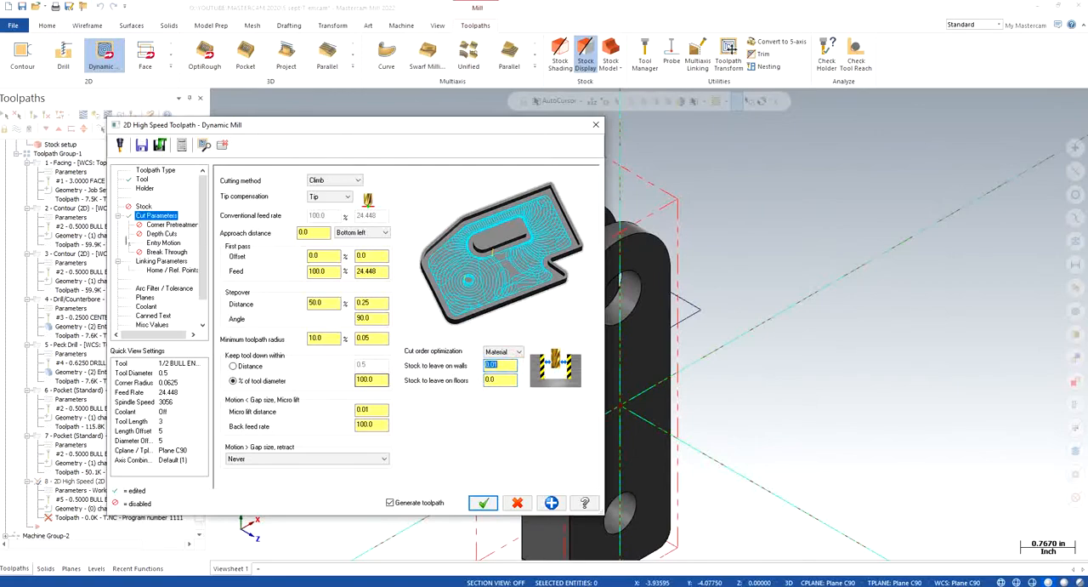
# - Enable depth cuts with a 0.25 max rough step, and check the entry motion, linking parameters and planes
pyautogui.click(161, 234)
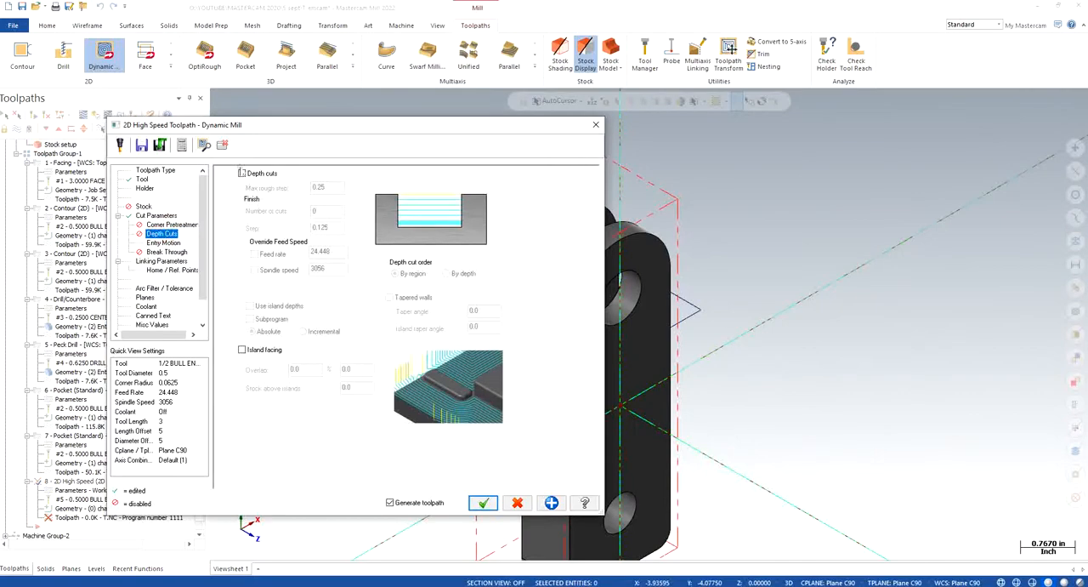
pyautogui.click(242, 172)
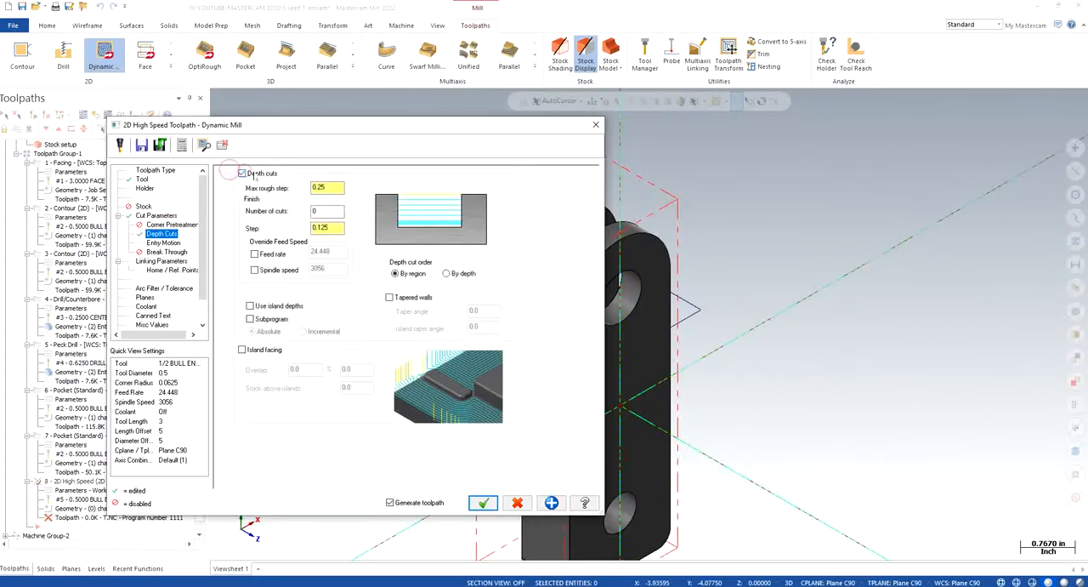
pyautogui.click(163, 243)
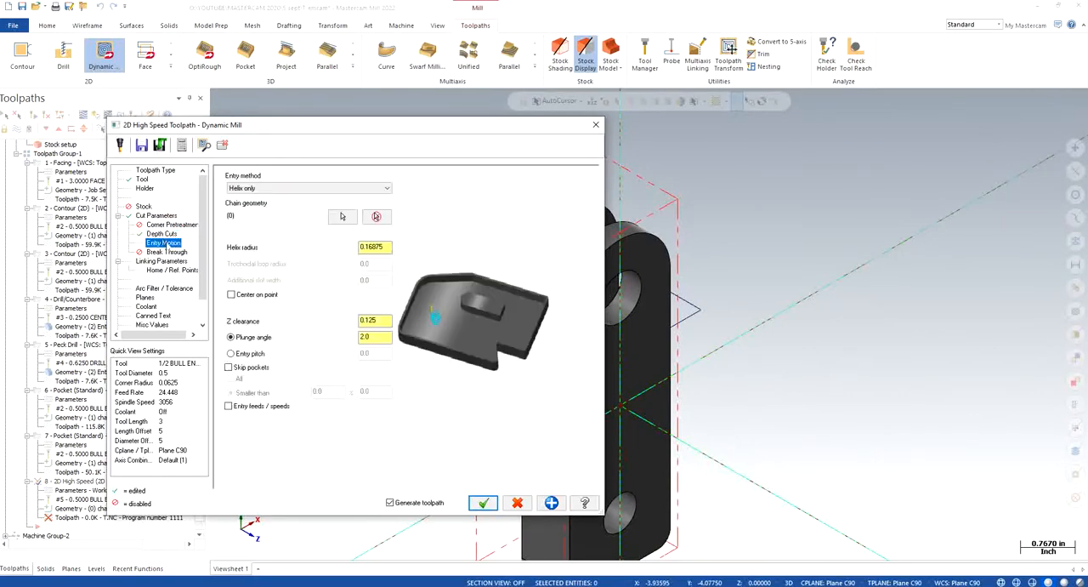
pyautogui.click(389, 319)
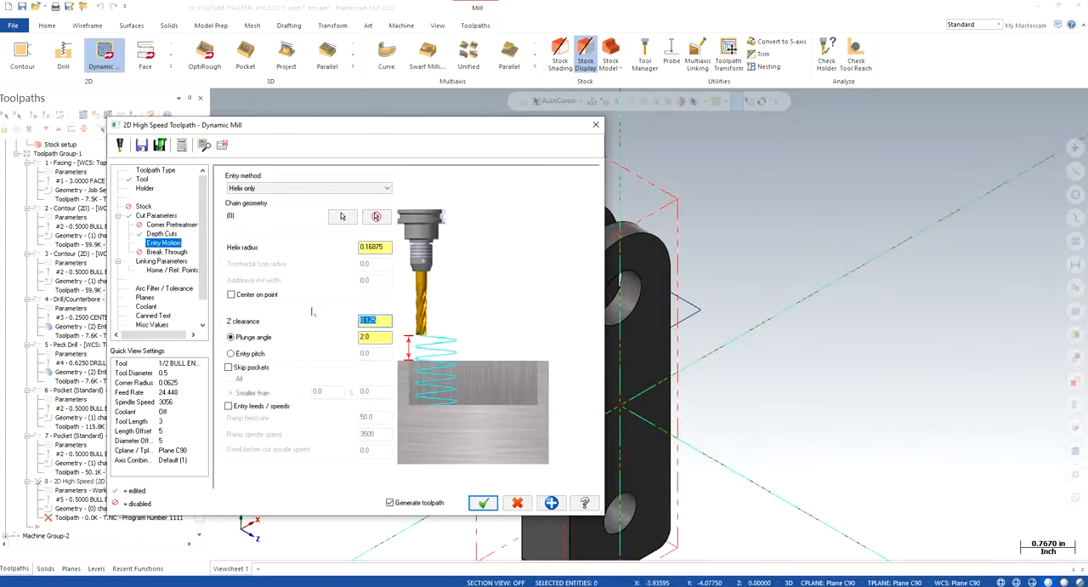
pyautogui.click(162, 261)
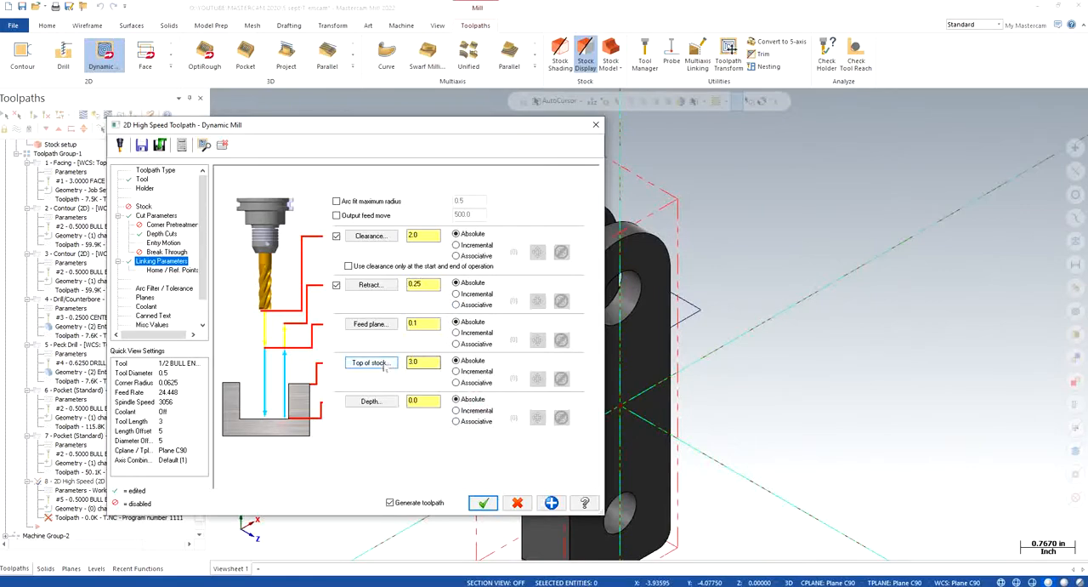
pyautogui.click(144, 297)
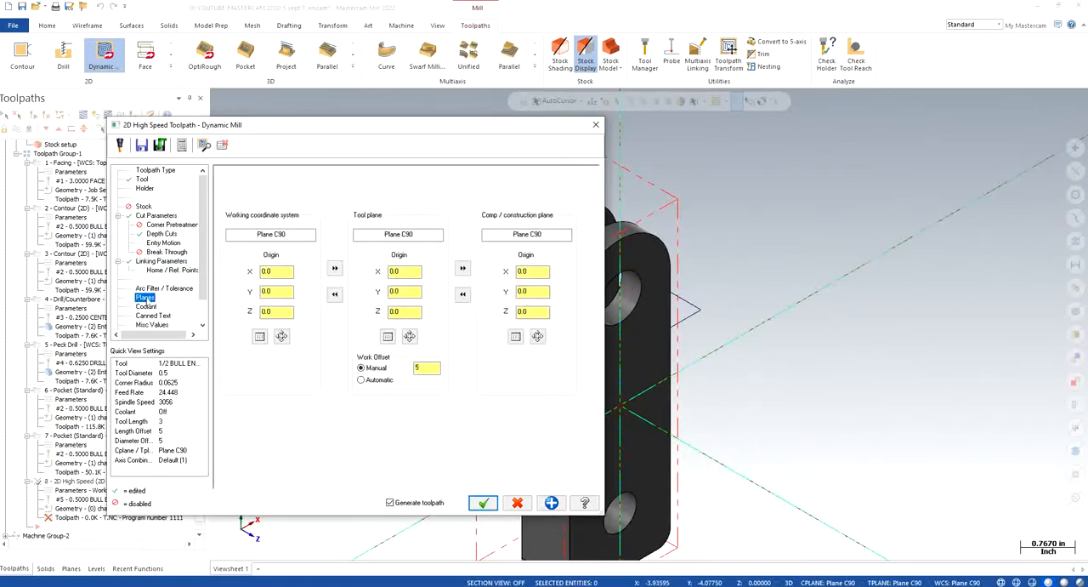
pyautogui.click(160, 261)
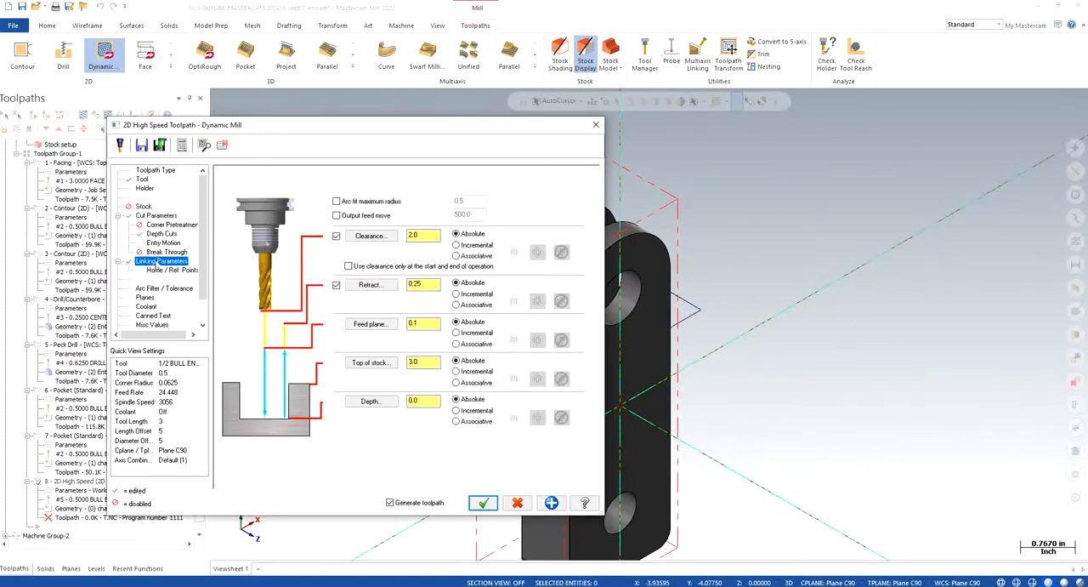
# - Show the CORNER POINTS level and take the top of stock from the part's upper corner point
pyautogui.click(380, 363)
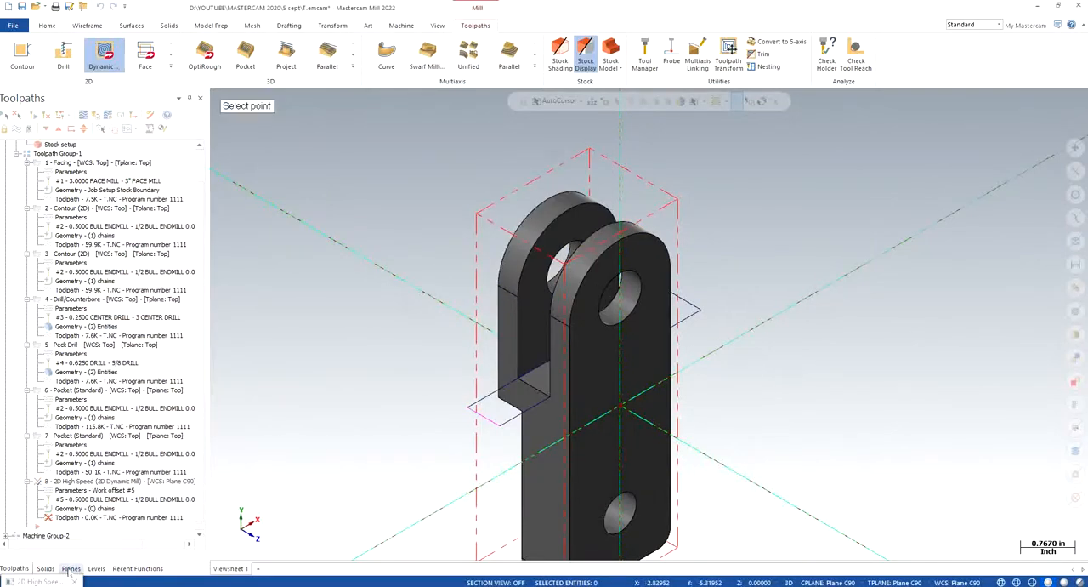
pyautogui.click(96, 568)
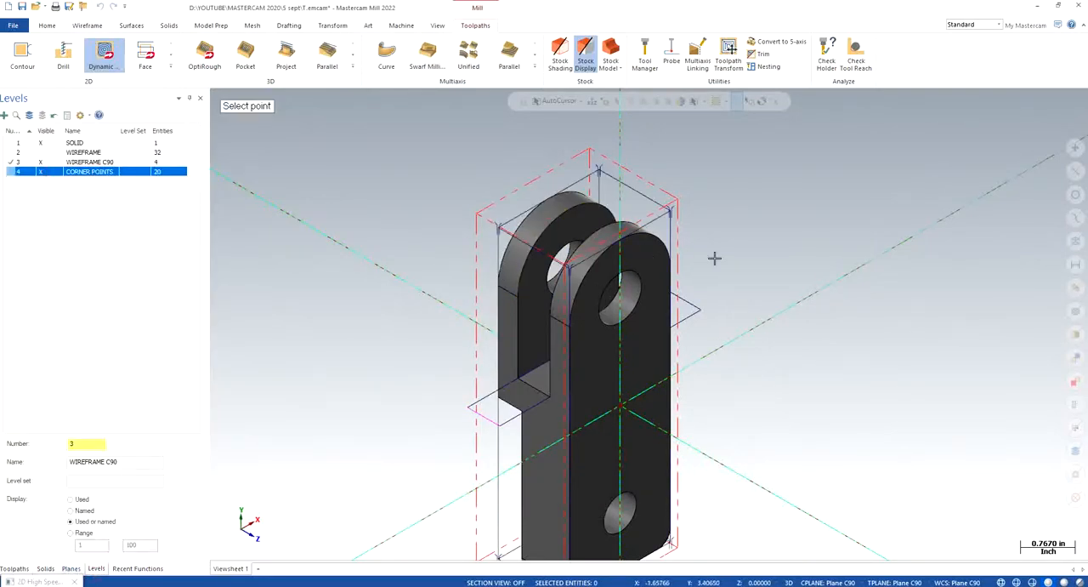
pyautogui.click(672, 208)
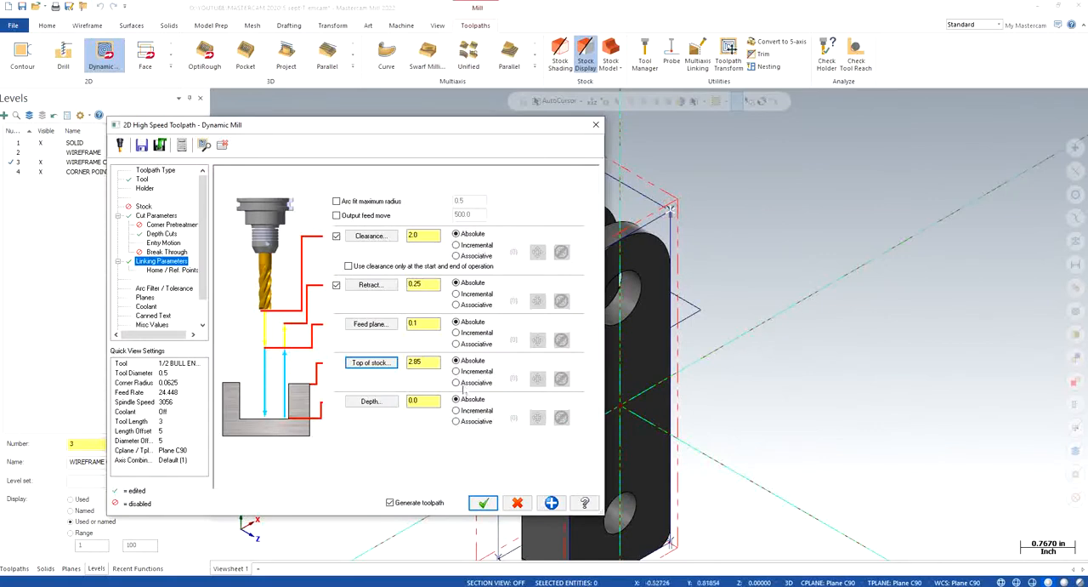
# - Set top of stock to 3.0, feed plane to 3.25, retract to 3.5 and clearance to 4.0, using clearance only at operation start and end
pyautogui.doubleClick(434, 361)
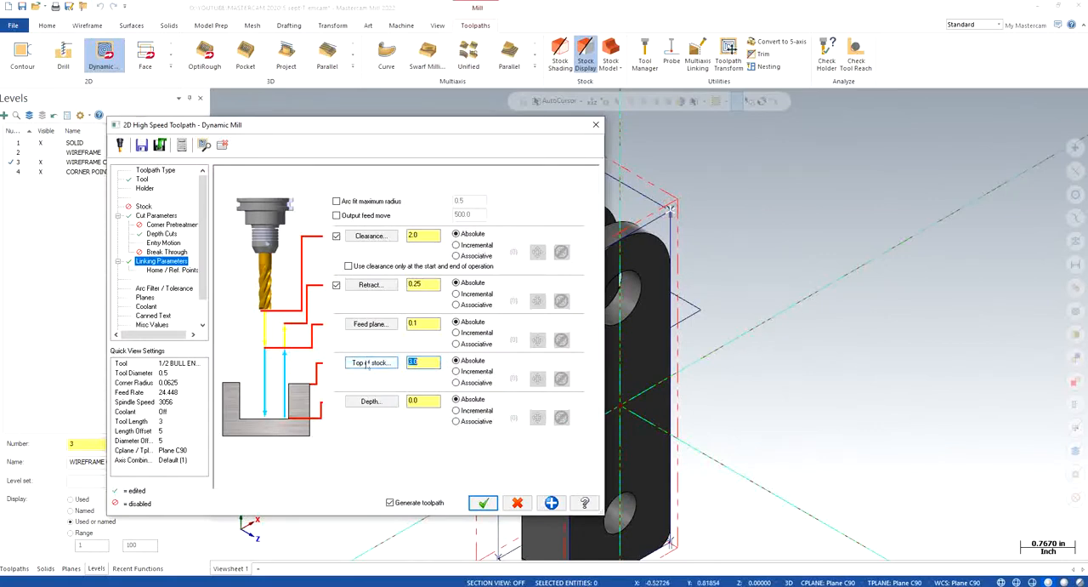
pyautogui.doubleClick(432, 324)
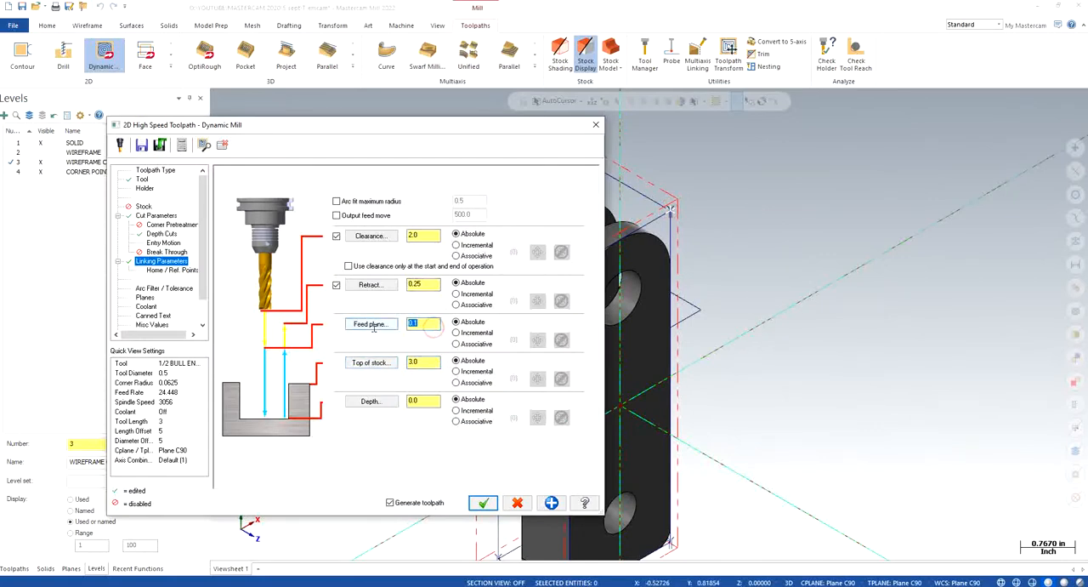
pyautogui.doubleClick(424, 284)
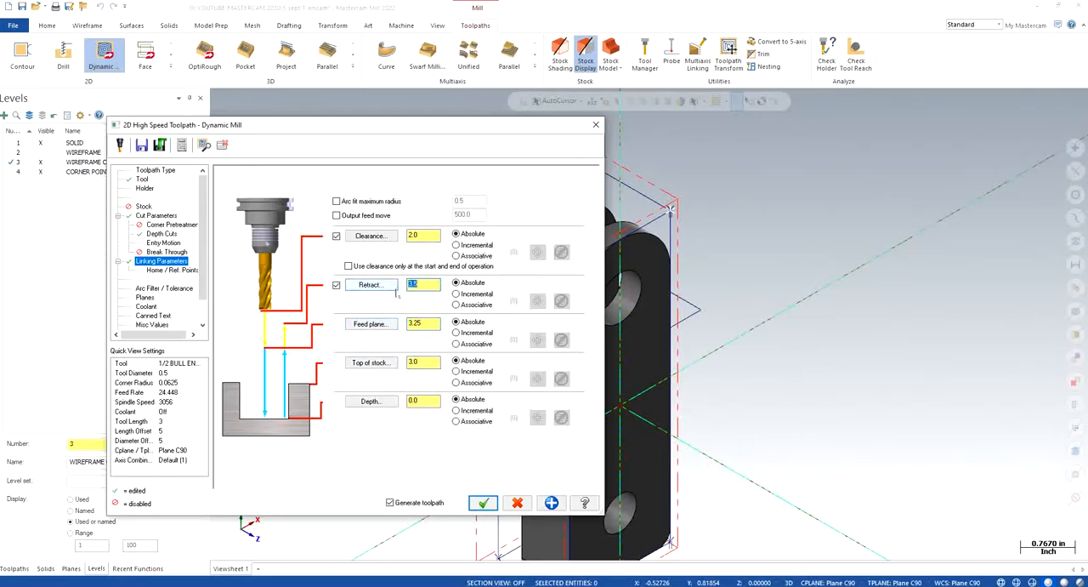
pyautogui.write('4')
# - Turn flood coolant on for the Dynamic Mill operation and generate the toolpath
pyautogui.click(145, 298)
pyautogui.click(146, 306)
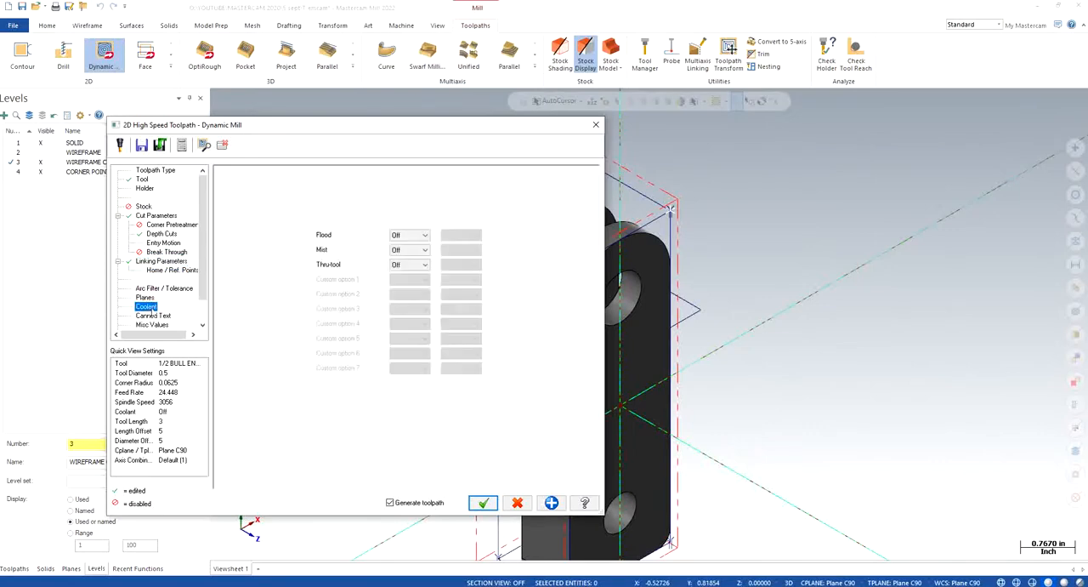
pyautogui.click(409, 235)
pyautogui.click(405, 252)
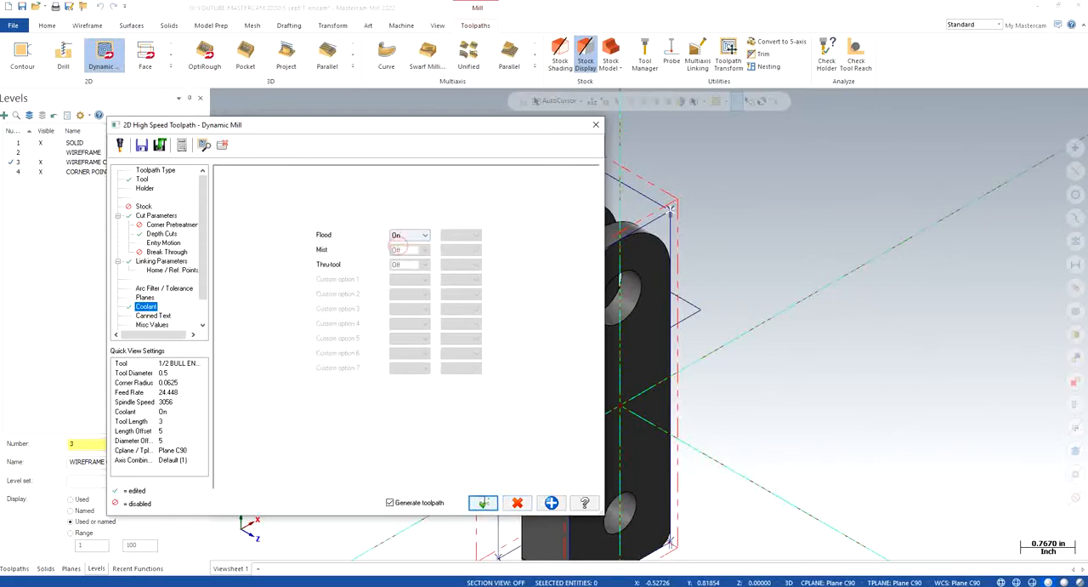
pyautogui.click(483, 502)
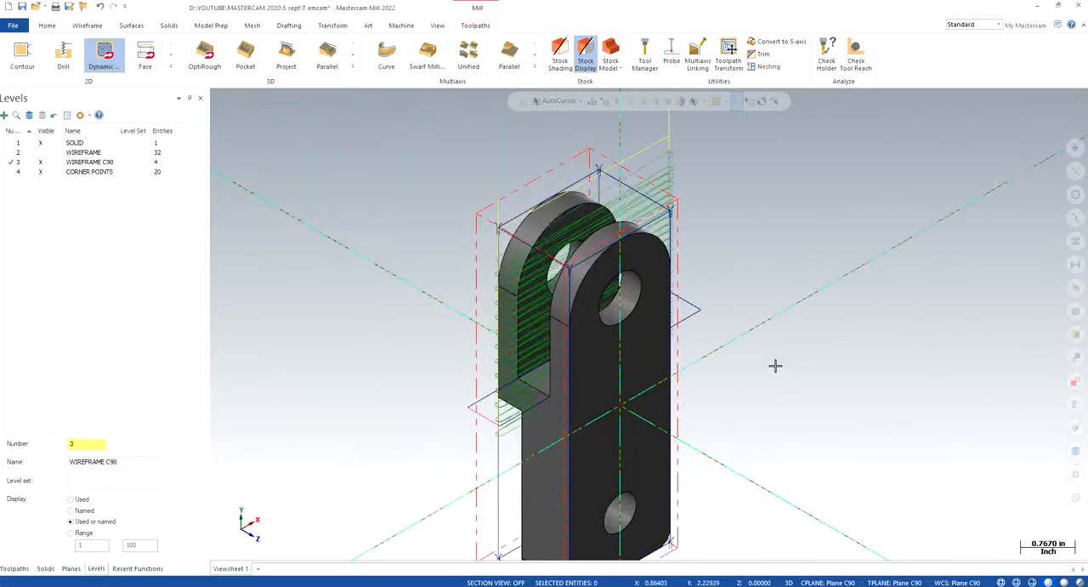
# - Set the cutting depth of operation 8 to 0.45 by picking a point on the slot floor edge, and regenerate the toolpath
pyautogui.click(13, 568)
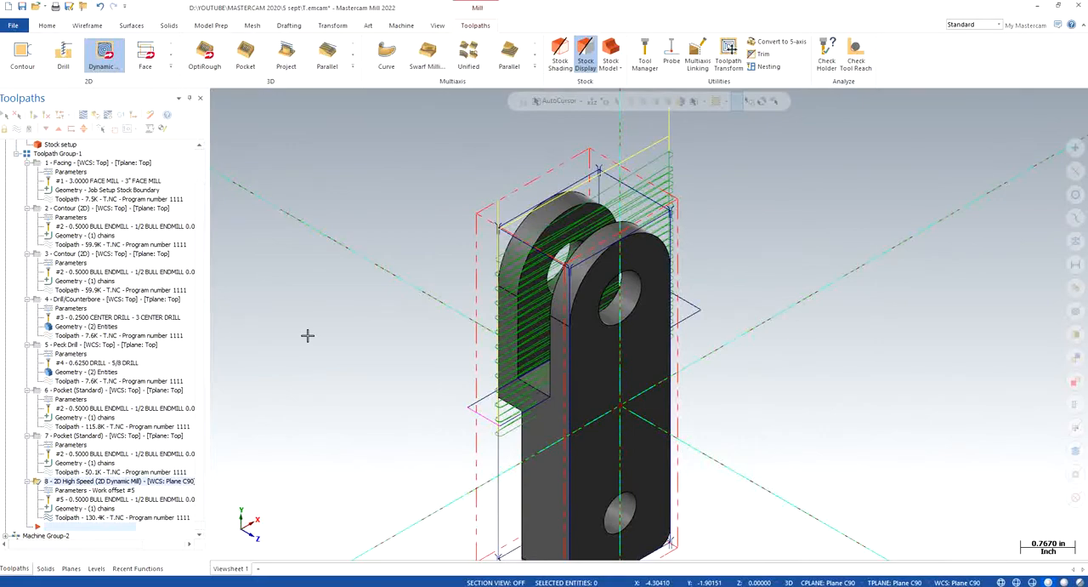
pyautogui.scroll(-1, 201, 265)
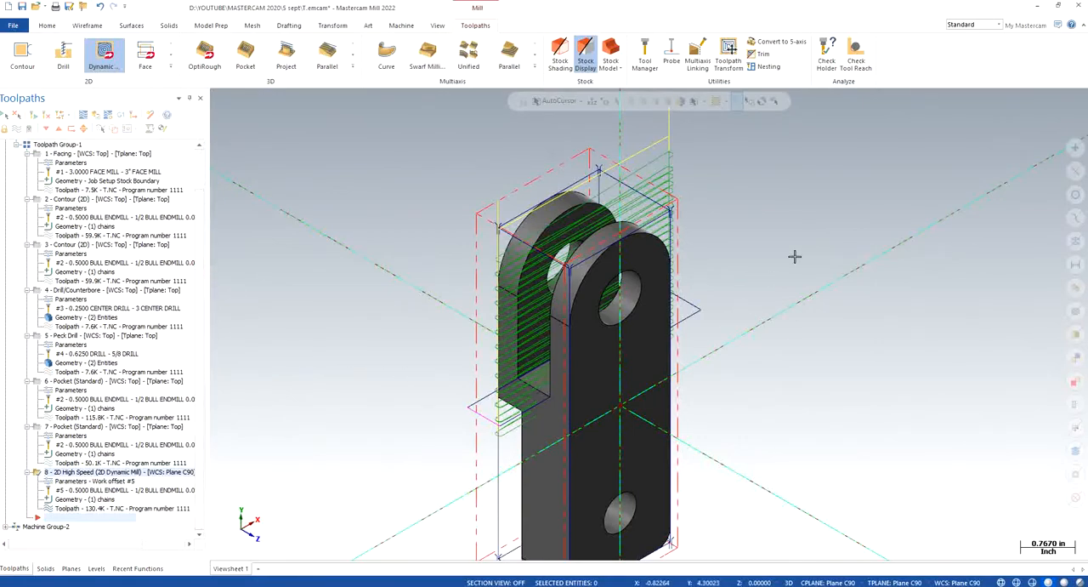
pyautogui.moveTo(794, 255)
pyautogui.mouseDown(button='middle')
pyautogui.moveTo(720, 348)
pyautogui.moveTo(717, 316)
pyautogui.moveTo(719, 328)
pyautogui.mouseUp(button='middle')
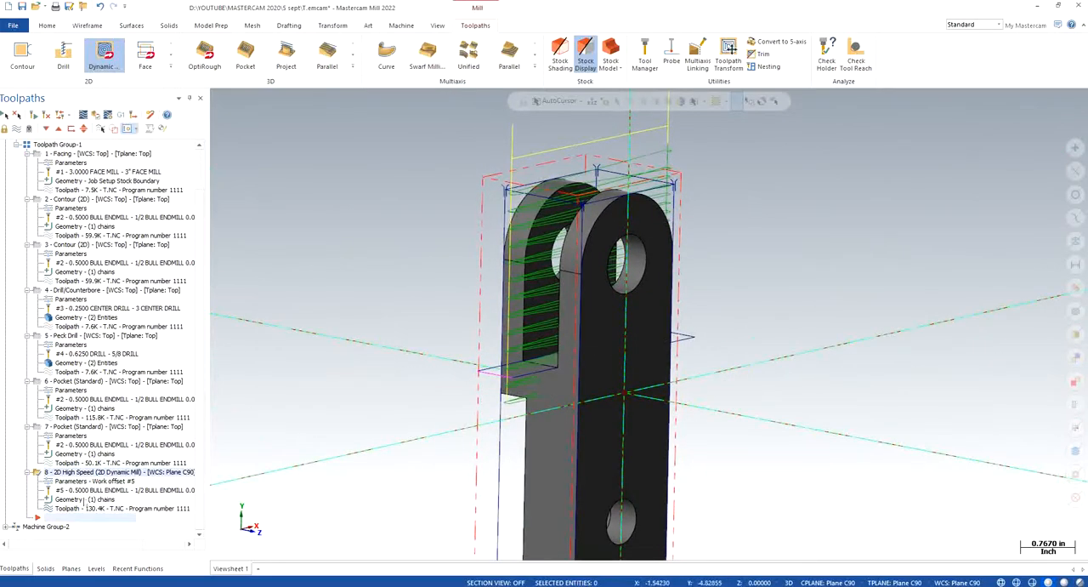
pyautogui.click(72, 481)
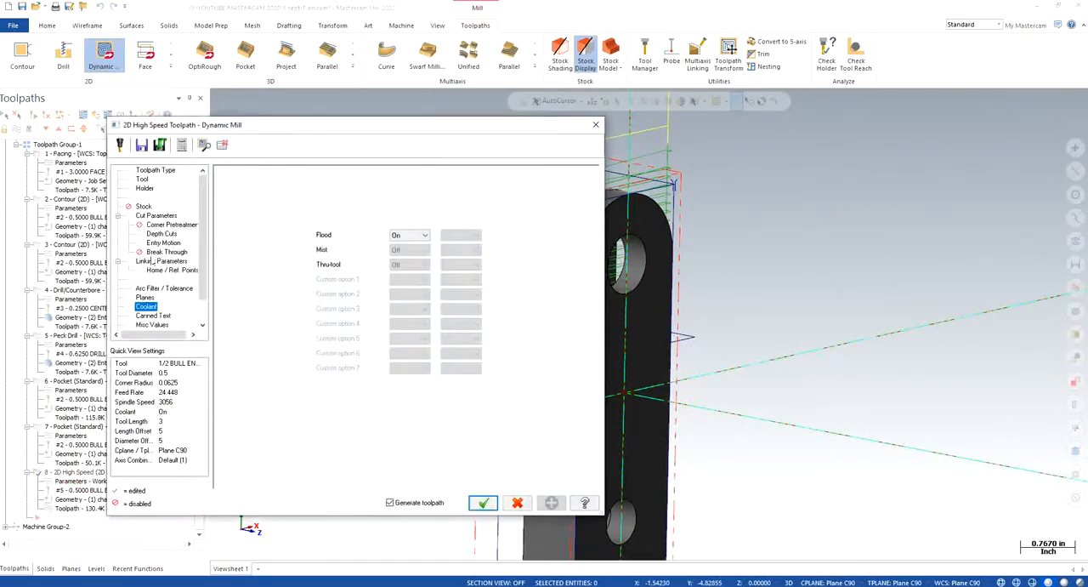
pyautogui.click(160, 262)
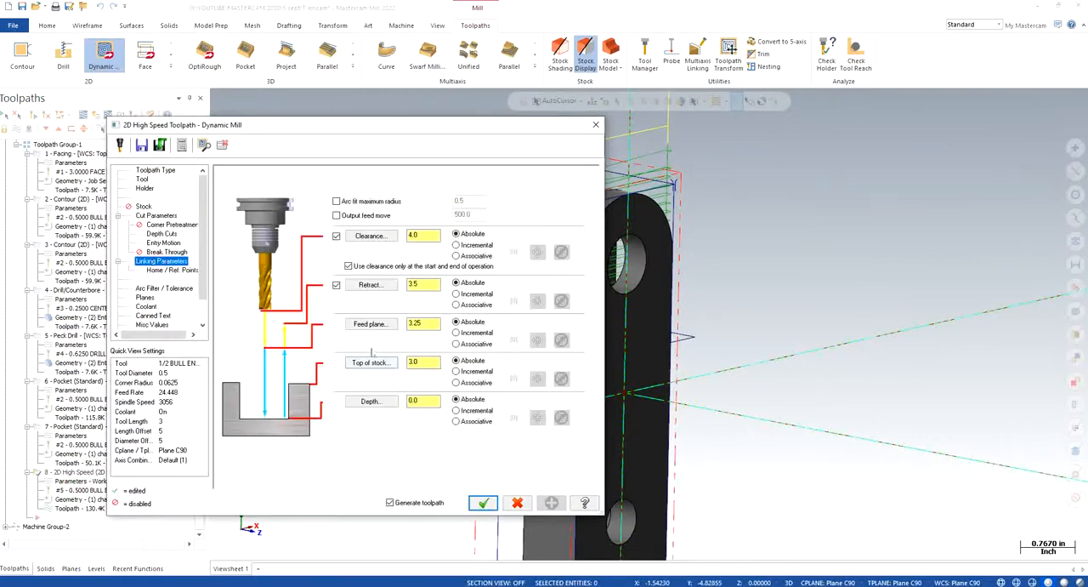
pyautogui.click(374, 401)
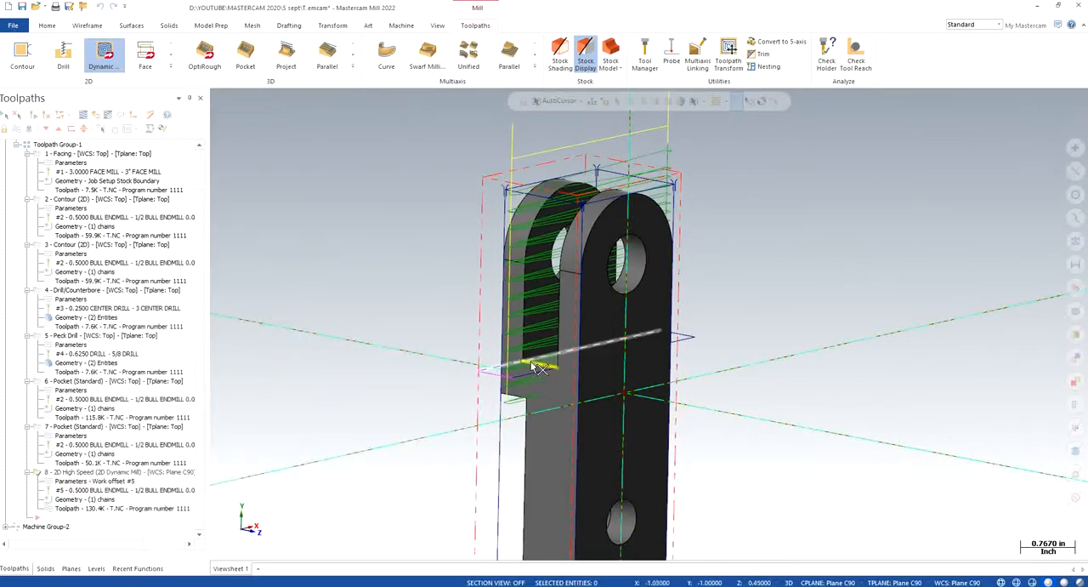
pyautogui.click(530, 361)
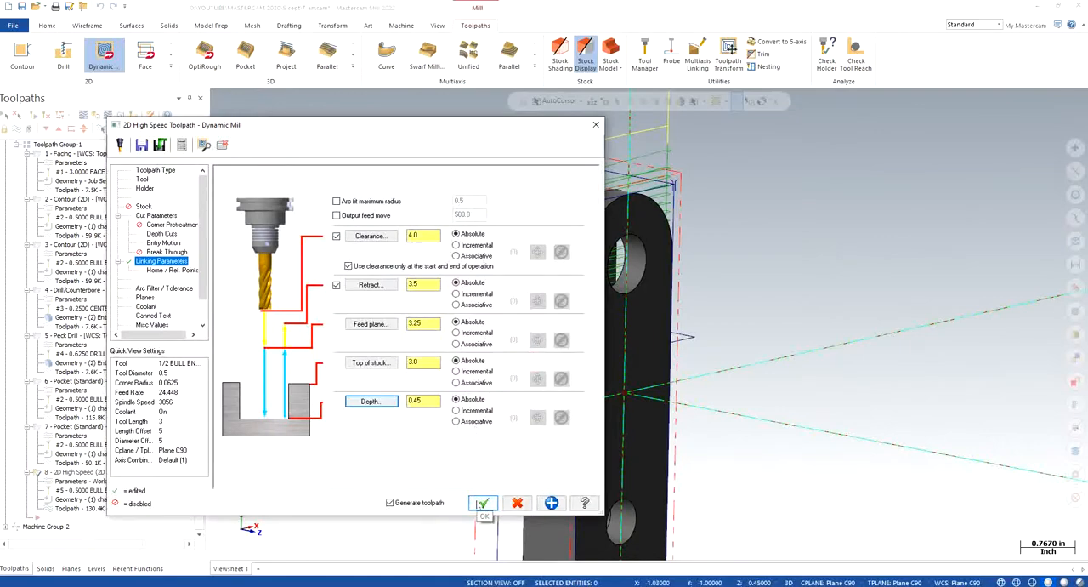
pyautogui.click(482, 504)
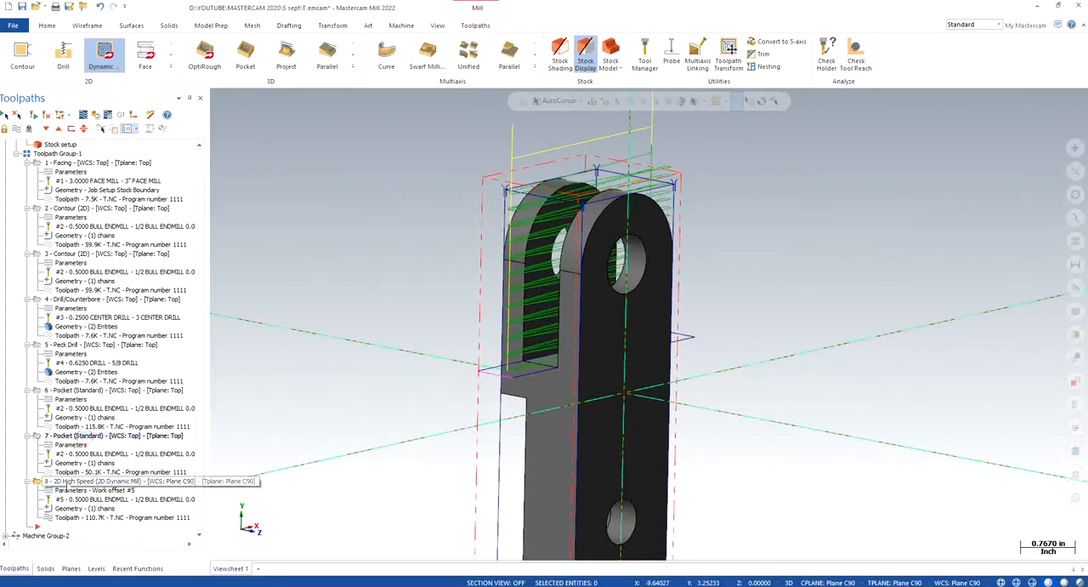
# - Backplot the Dynamic Mill toolpath and examine the cutter's motion down the fork slot in isometric and front views
pyautogui.rightClick(242, 337)
pyautogui.click(286, 429)
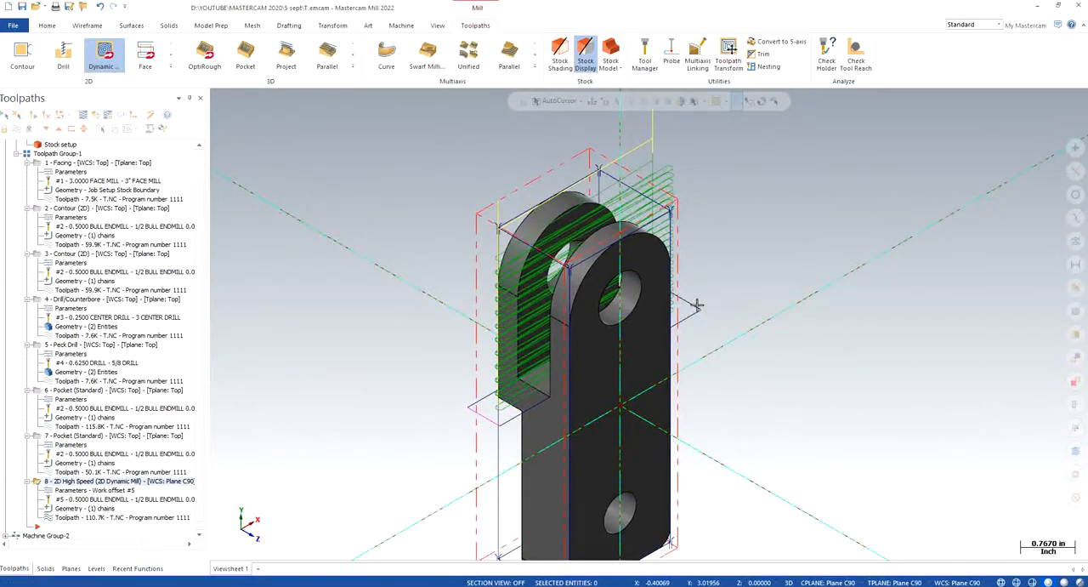
pyautogui.click(83, 114)
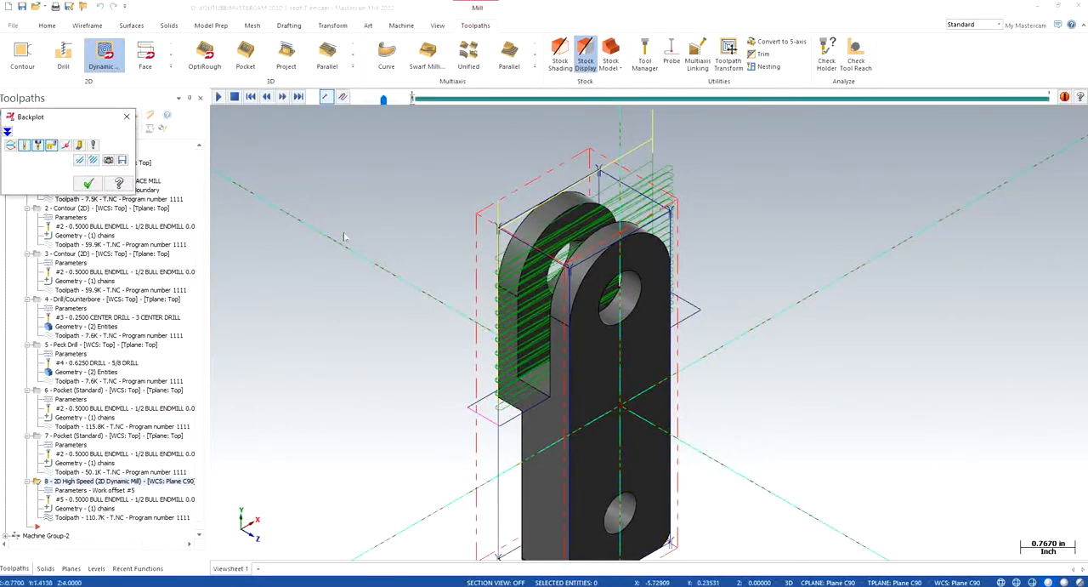
pyautogui.click(218, 97)
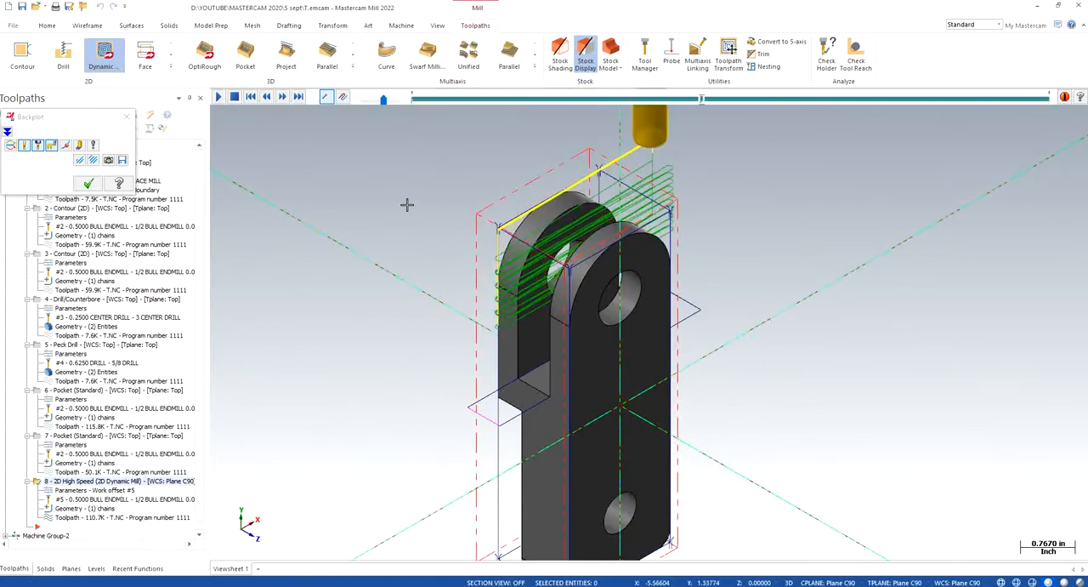
pyautogui.rightClick(401, 241)
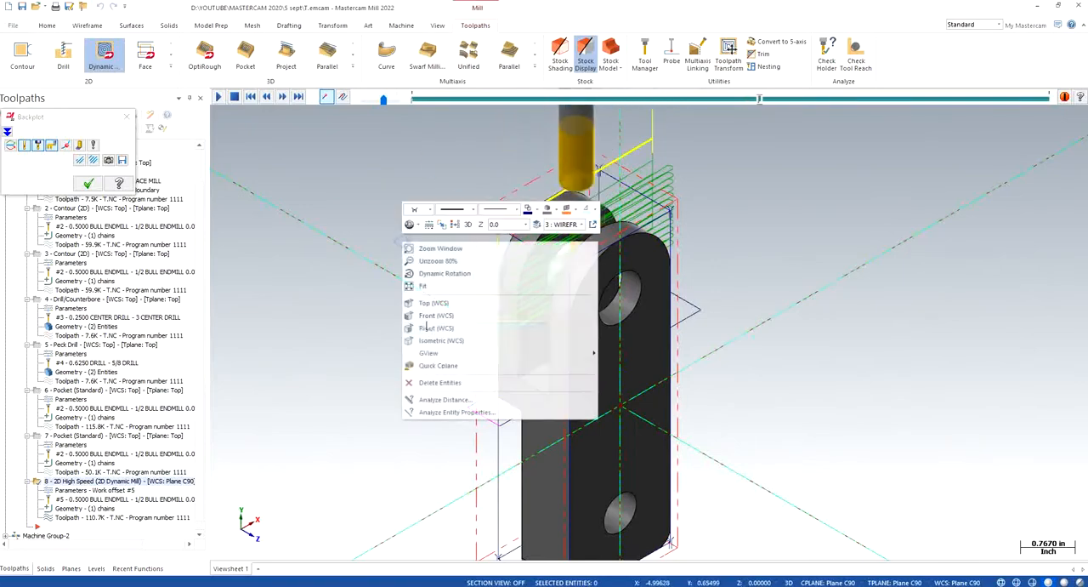
pyautogui.click(431, 314)
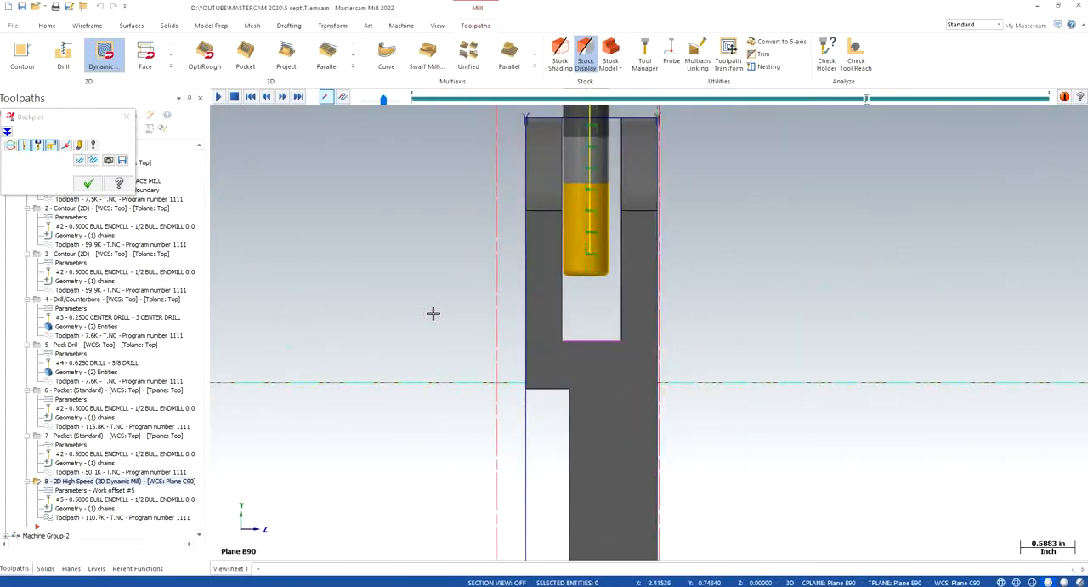
pyautogui.scroll(-1, 434, 313)
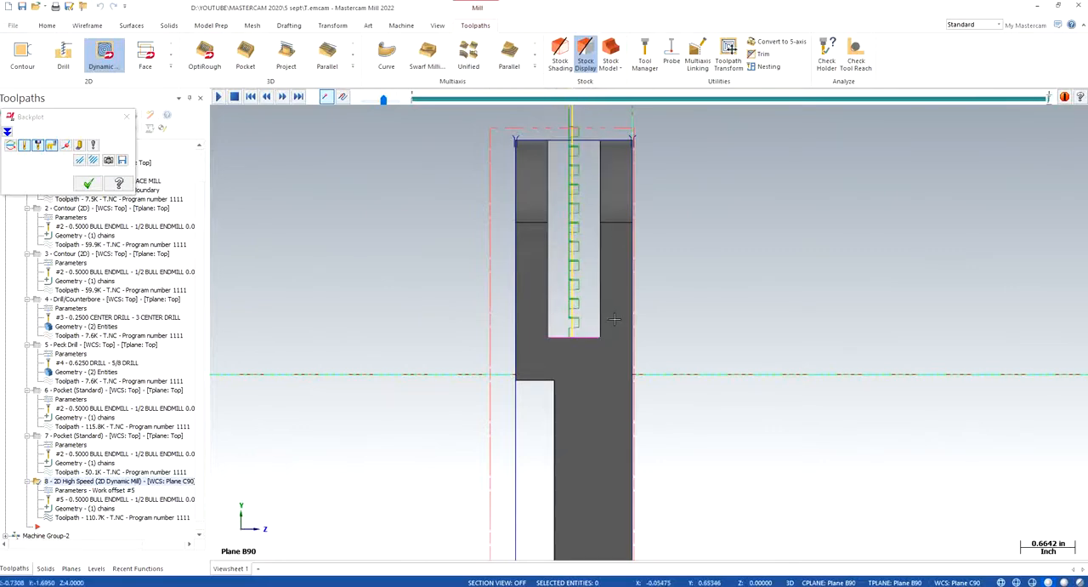
pyautogui.scroll(4, 571, 318)
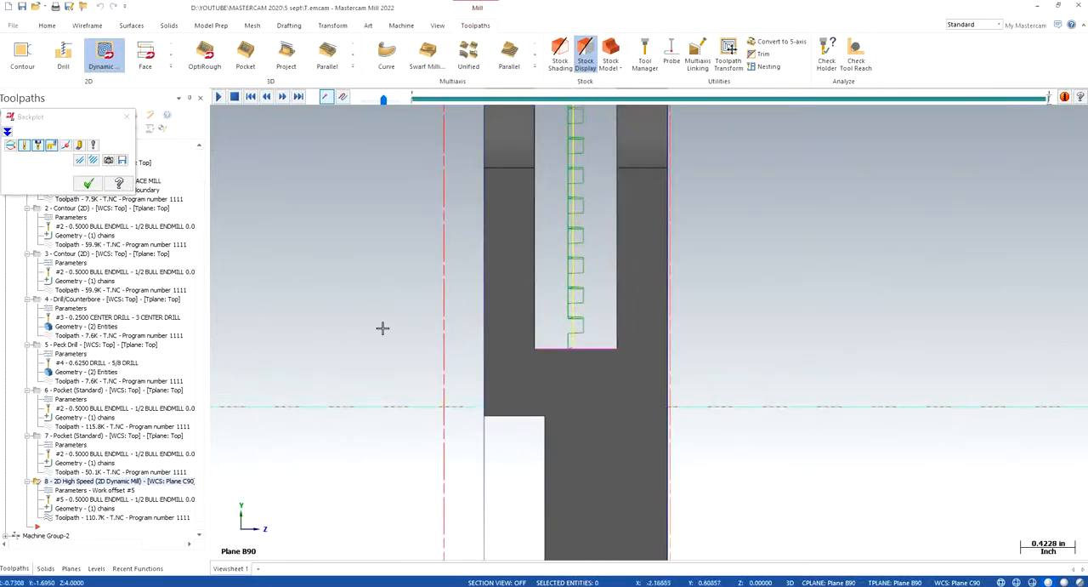
pyautogui.rightClick(339, 324)
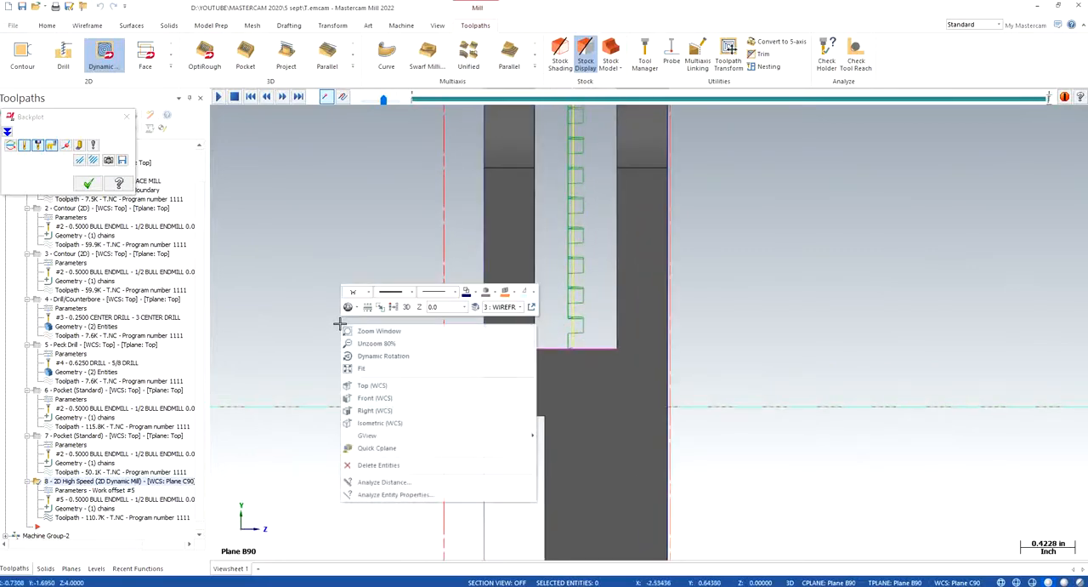
pyautogui.click(379, 423)
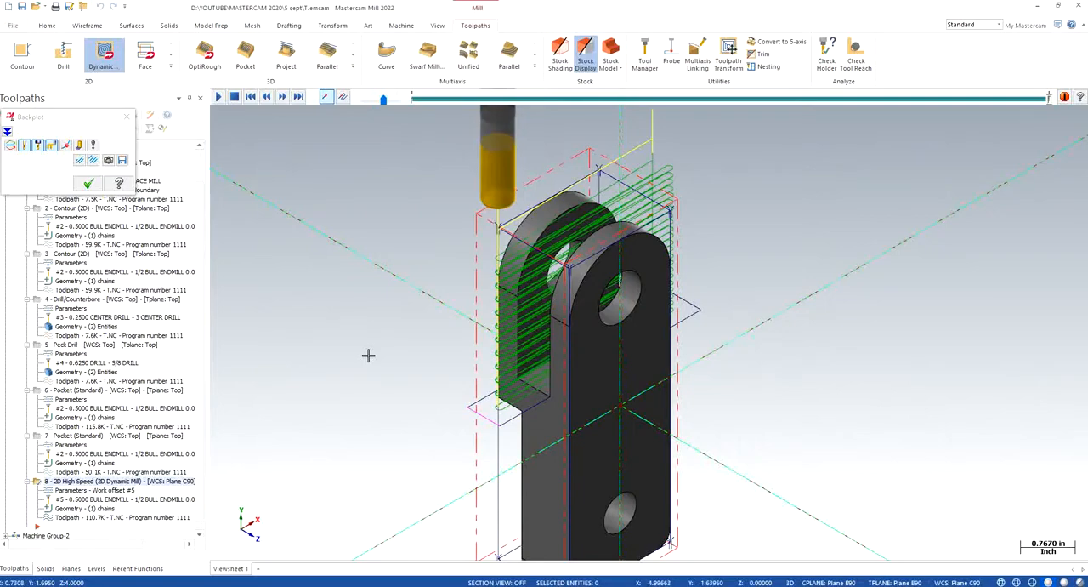
pyautogui.click(127, 117)
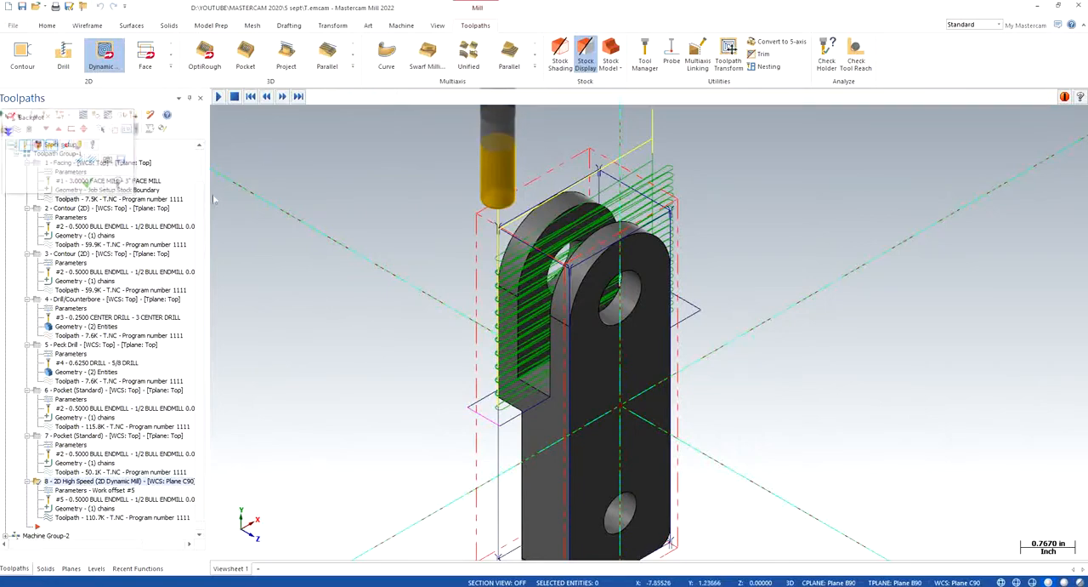
# - Replace the tool of operation 8 with the 1/2 flat endmill from the filtered tool library and regenerate the toolpath
pyautogui.click(92, 491)
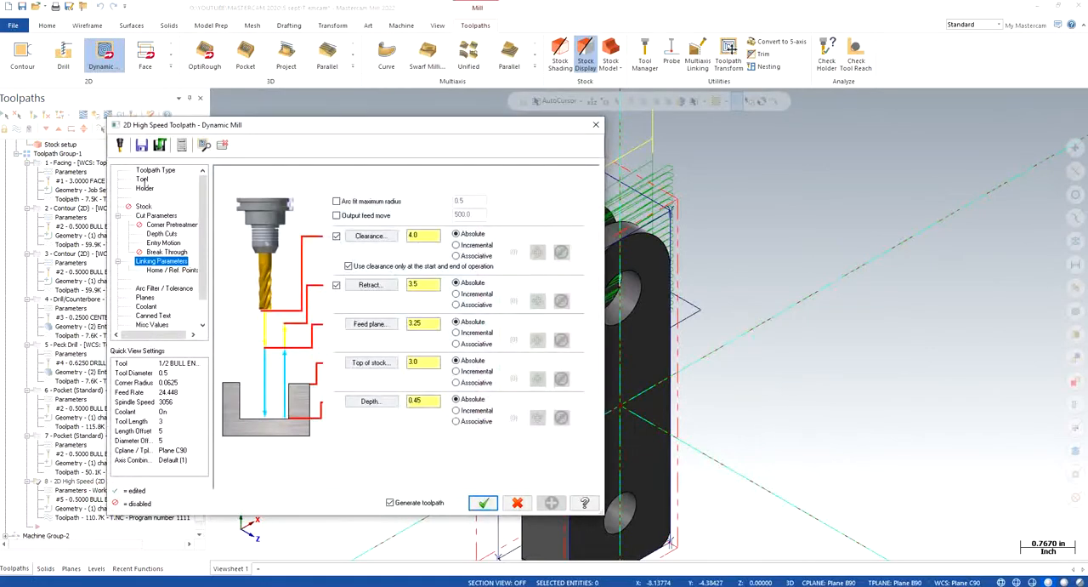
pyautogui.click(142, 180)
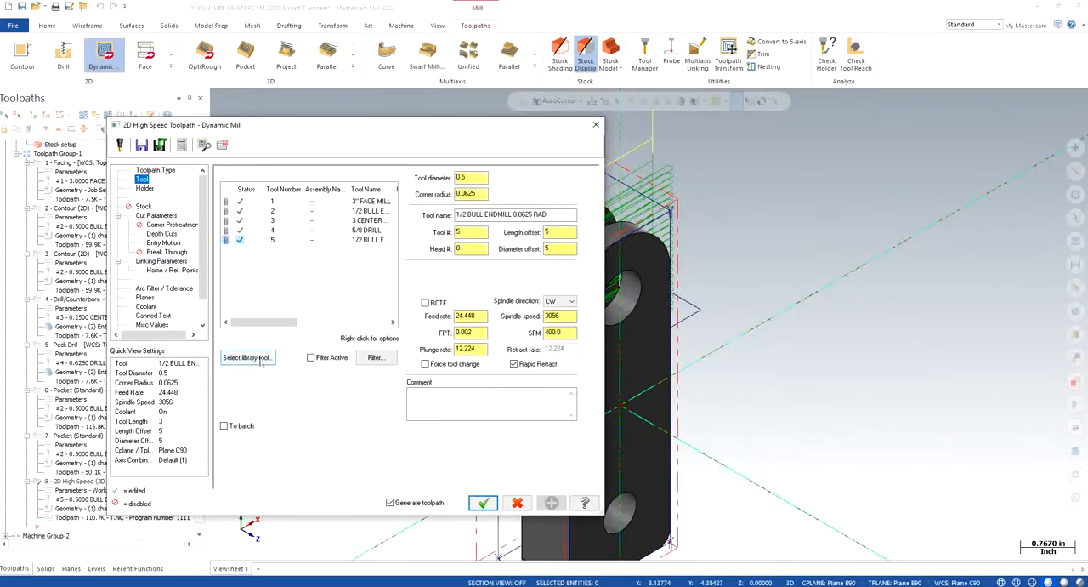
pyautogui.click(249, 357)
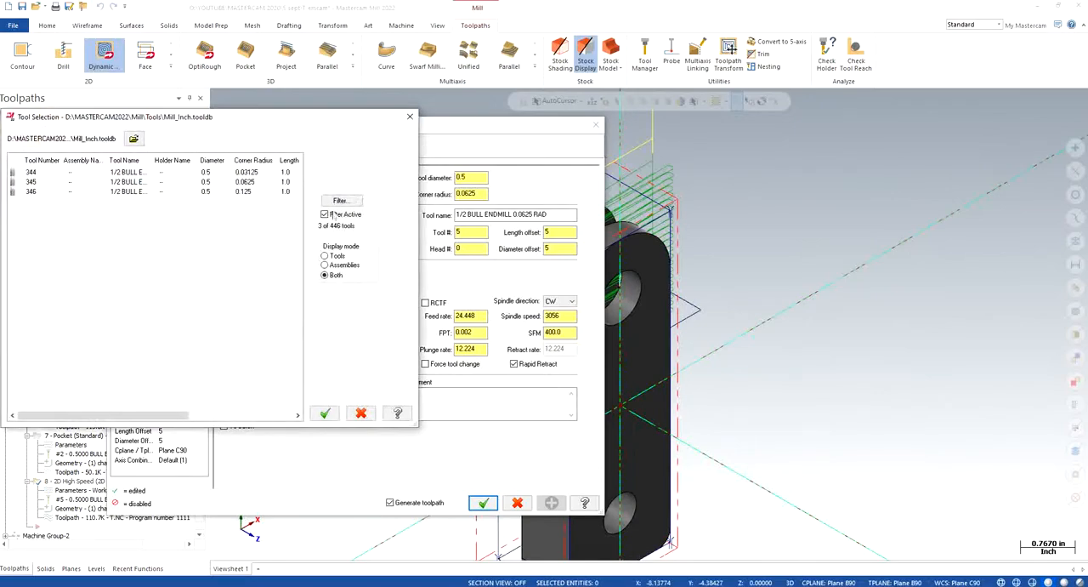
pyautogui.click(340, 200)
pyautogui.click(130, 314)
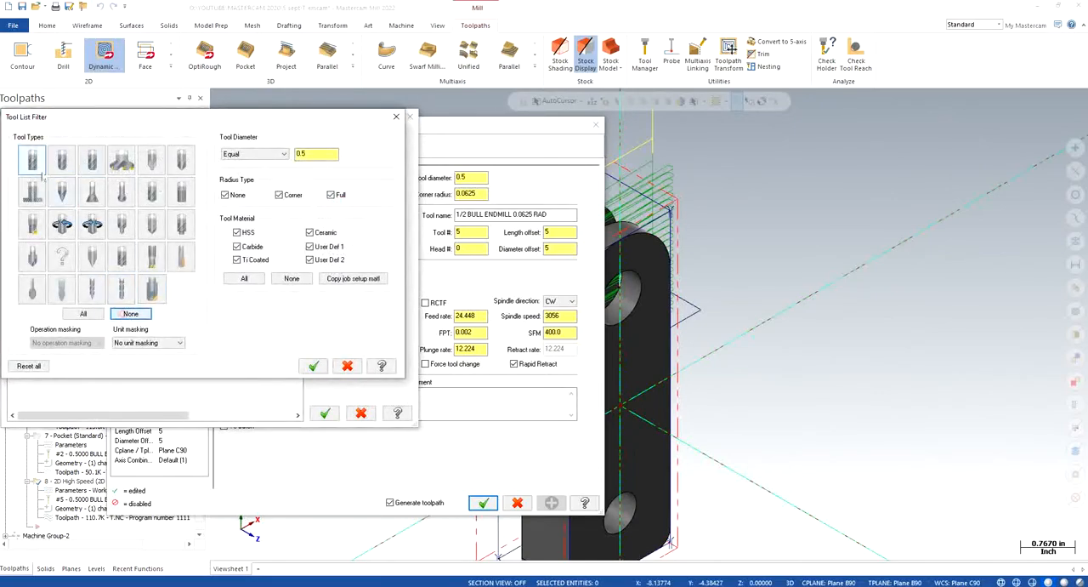
pyautogui.click(34, 167)
pyautogui.click(313, 365)
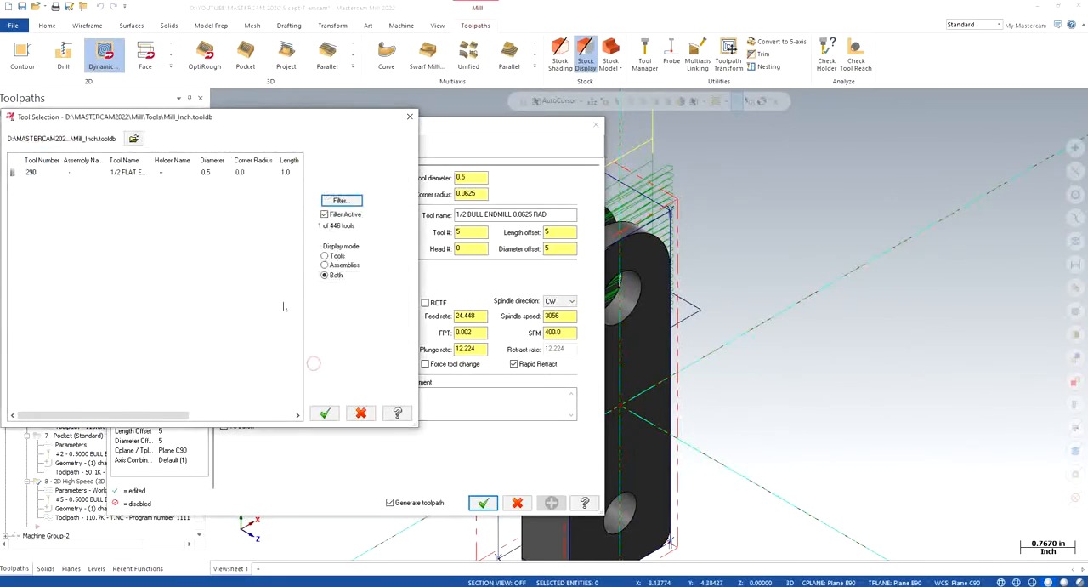
pyautogui.click(138, 174)
pyautogui.click(324, 414)
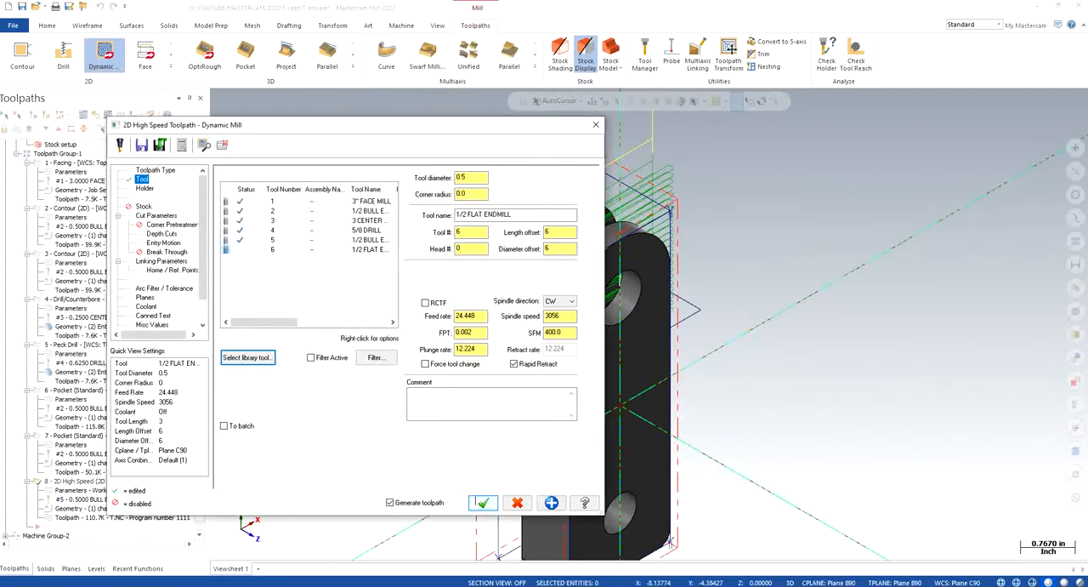
pyautogui.click(482, 502)
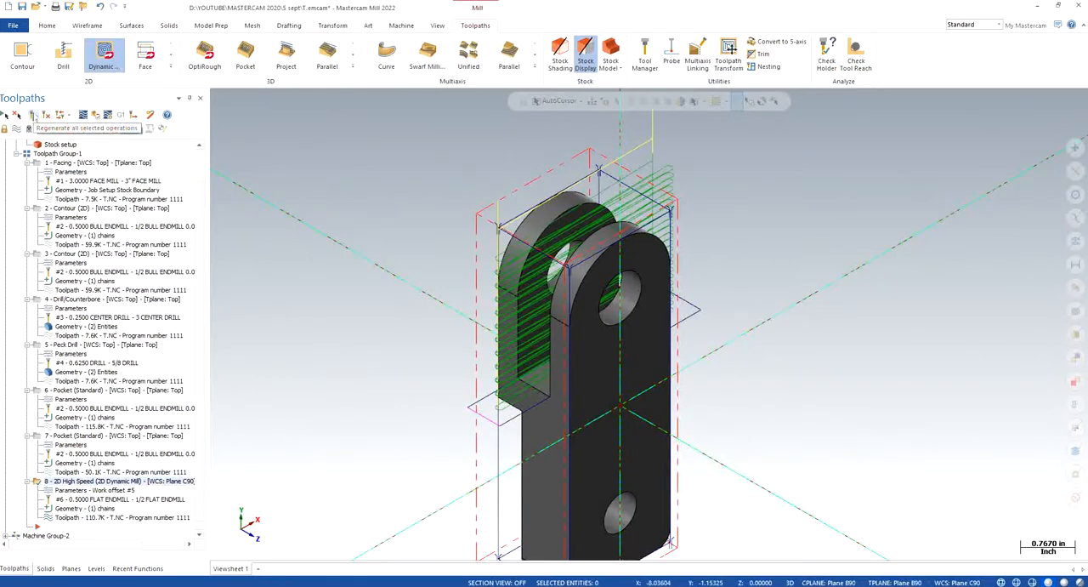
pyautogui.click(34, 116)
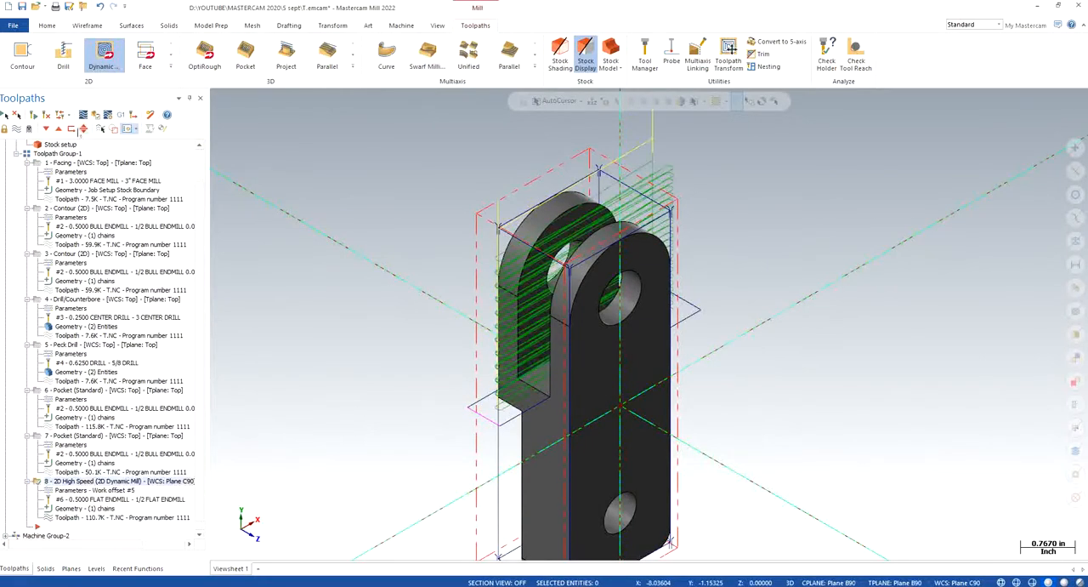
# - Backplot the Dynamic Mill toolpath with the flat endmill, examining its motion down the fork slot in front and isometric views
pyautogui.click(83, 127)
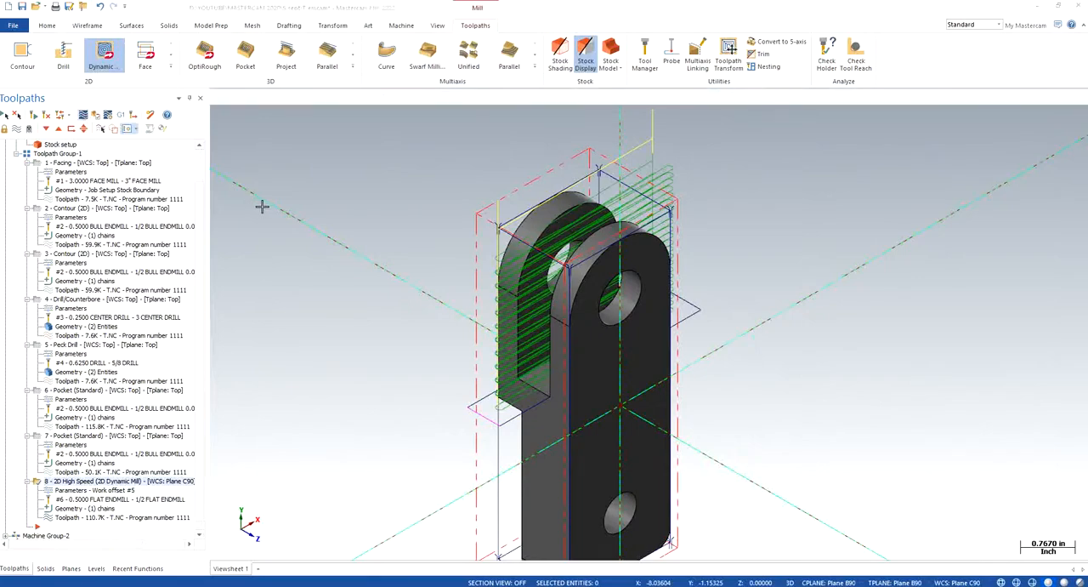
pyautogui.rightClick(289, 254)
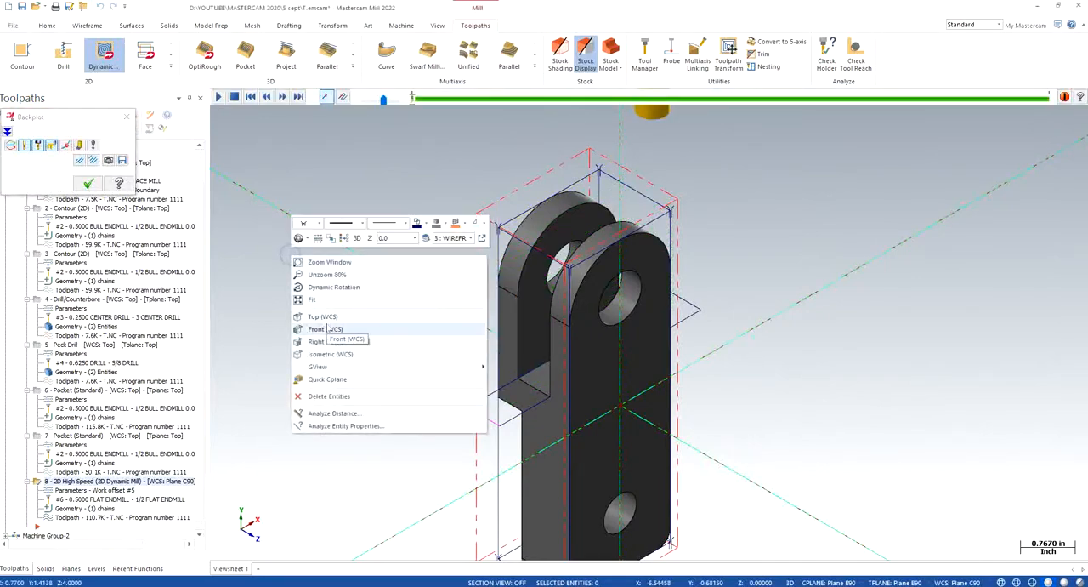
pyautogui.click(324, 328)
pyautogui.click(218, 97)
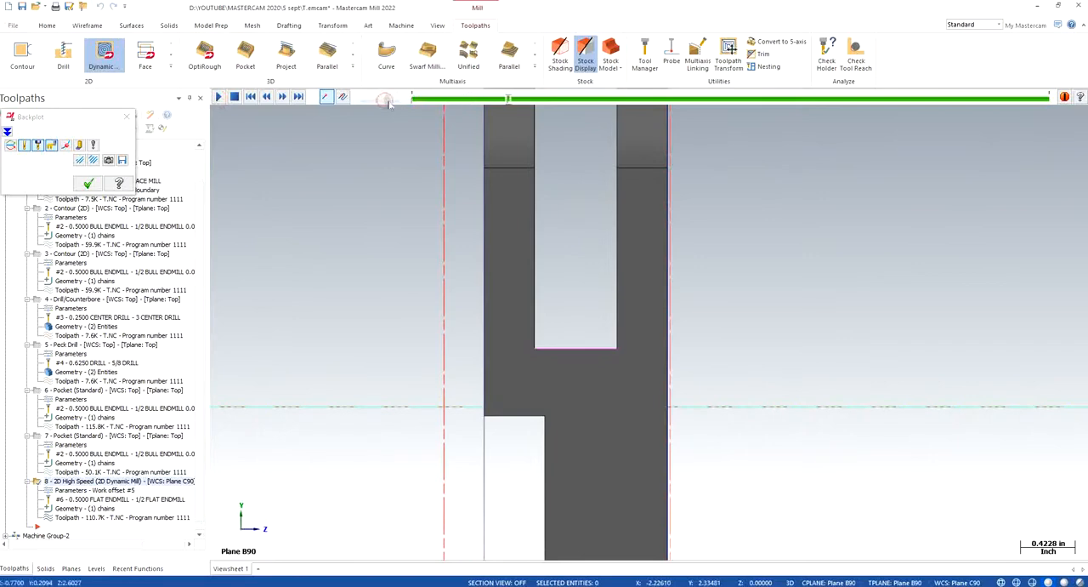
pyautogui.scroll(-2, 492, 279)
pyautogui.scroll(2, 578, 182)
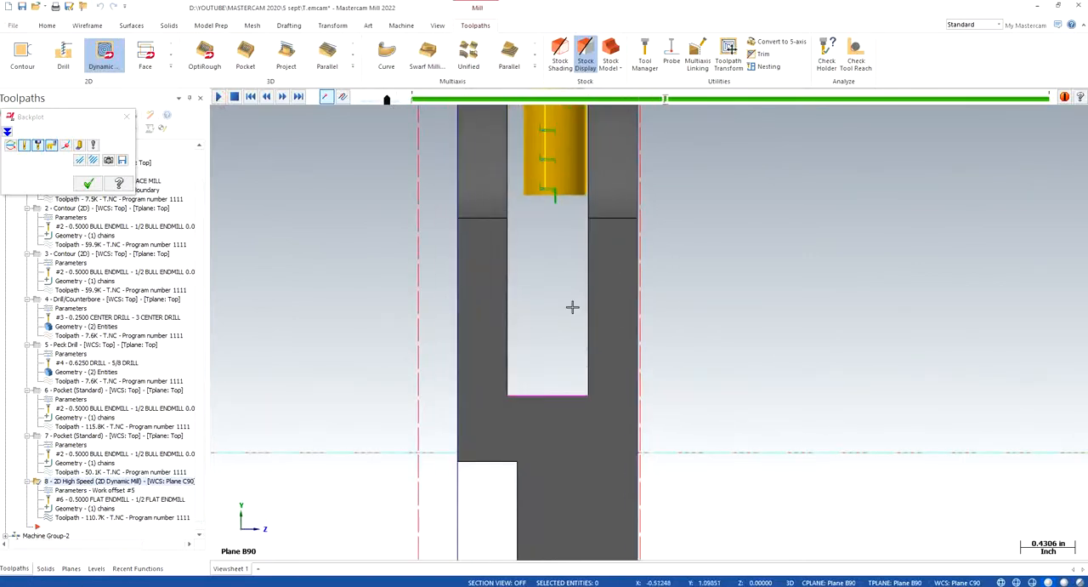
pyautogui.scroll(1, 576, 292)
pyautogui.scroll(-1, 577, 292)
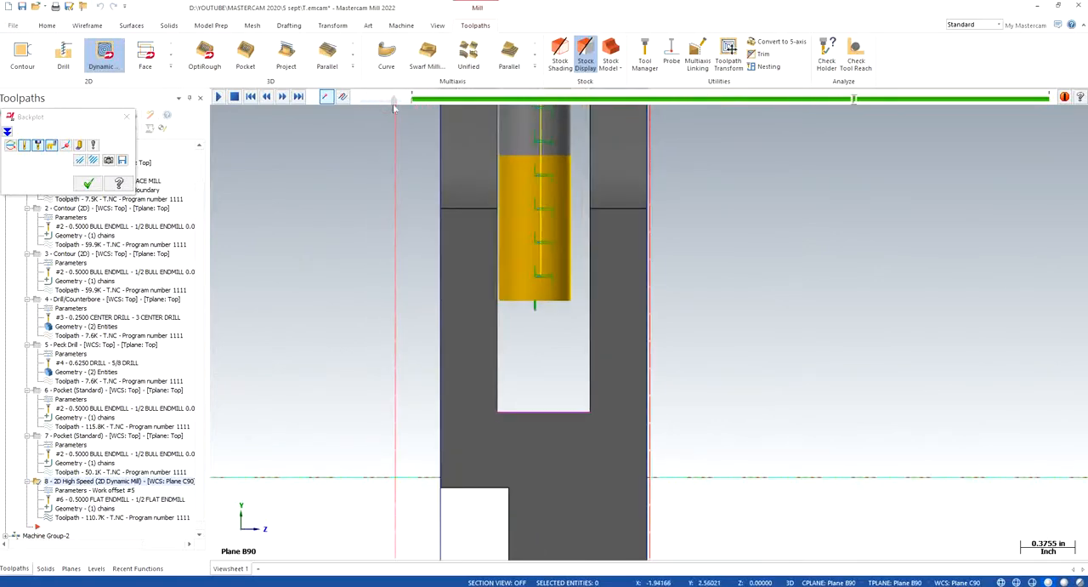
pyautogui.moveTo(386, 104); pyautogui.dragTo(382, 104)
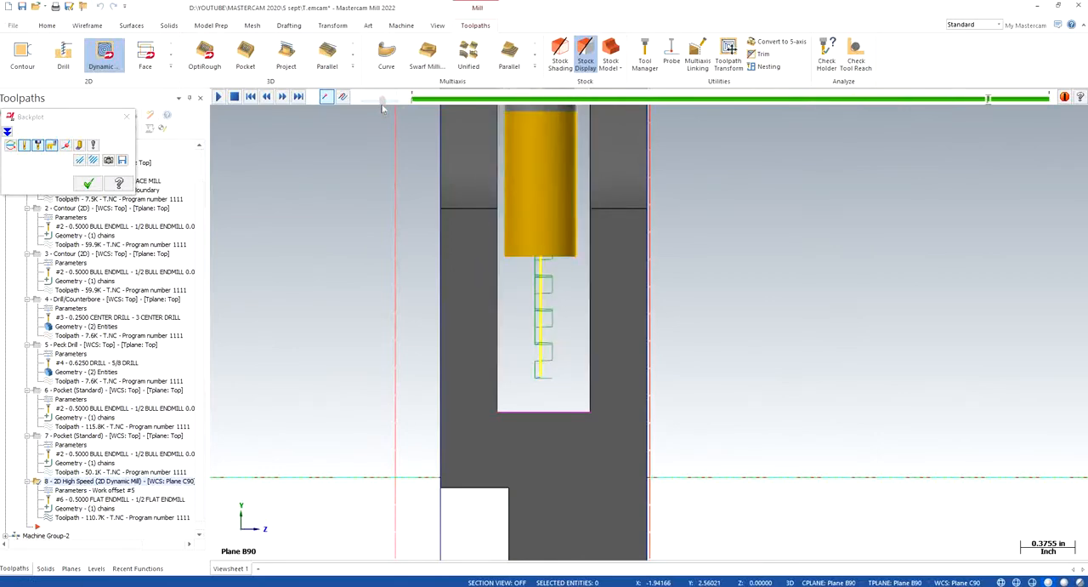
pyautogui.moveTo(381, 103); pyautogui.dragTo(378, 104)
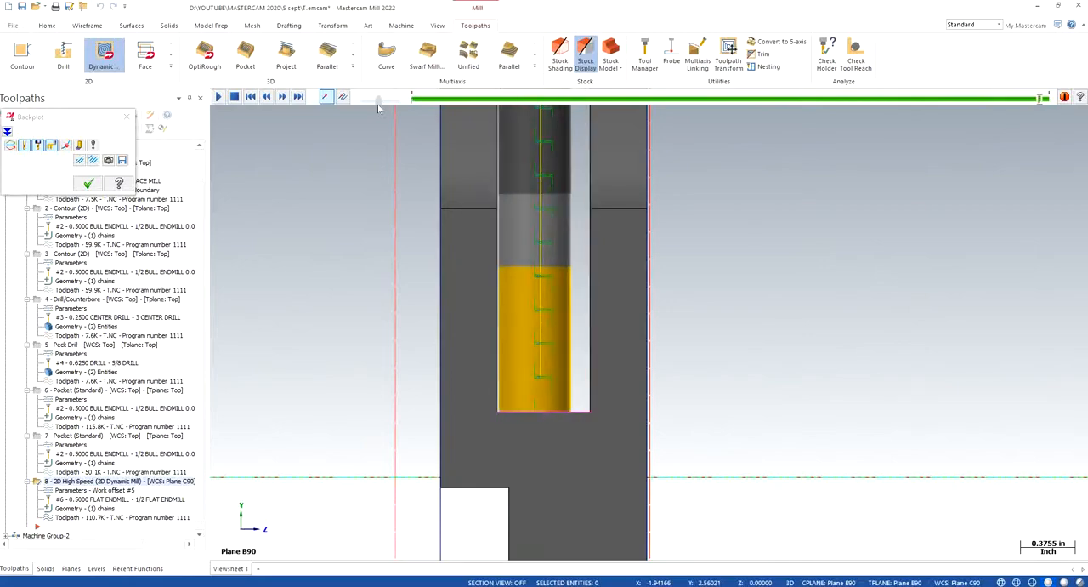
pyautogui.scroll(-4, 499, 221)
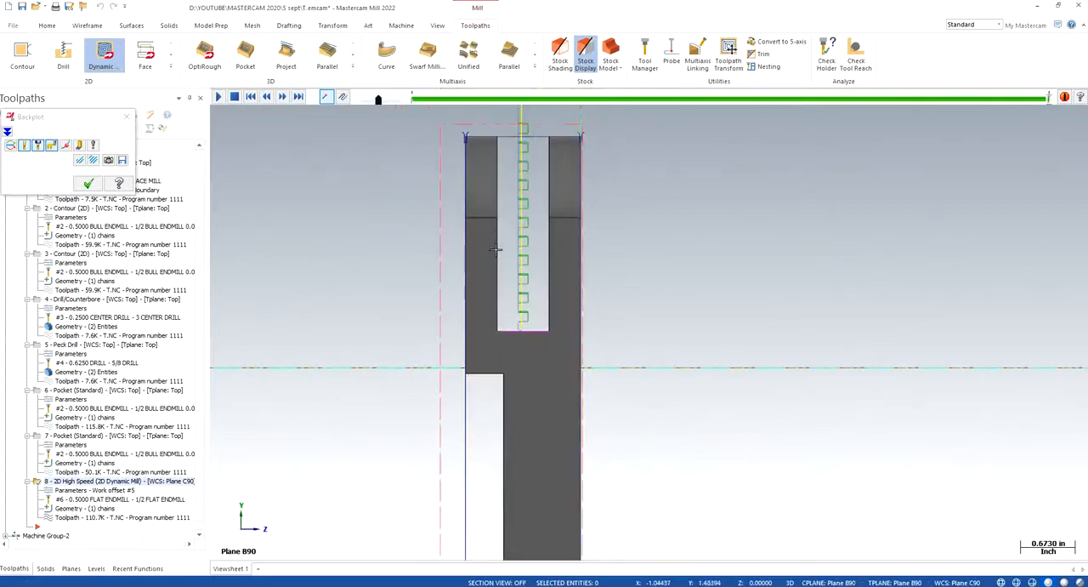
pyautogui.rightClick(638, 233)
pyautogui.click(679, 334)
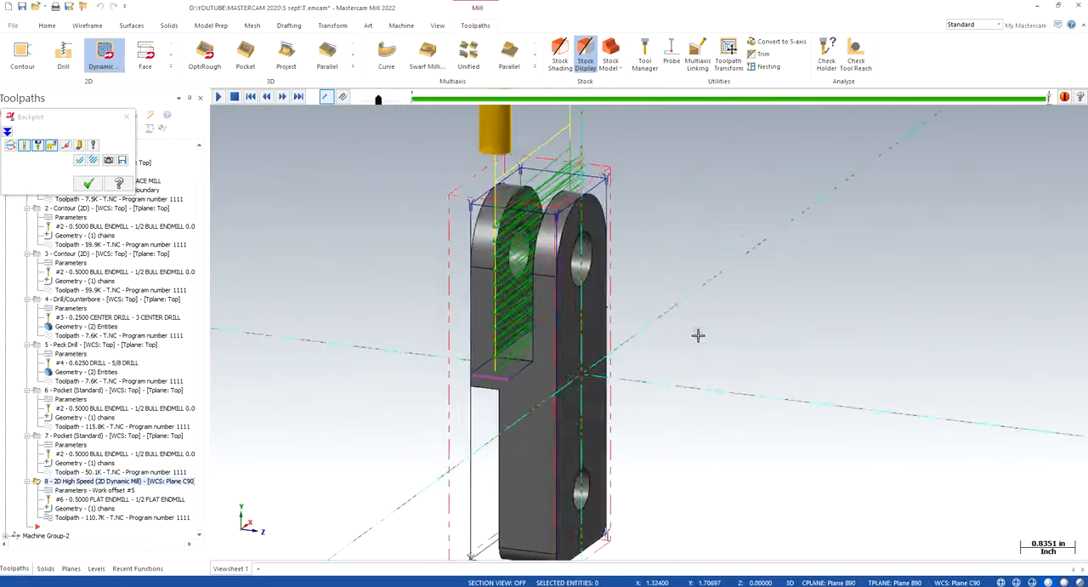
pyautogui.click(126, 113)
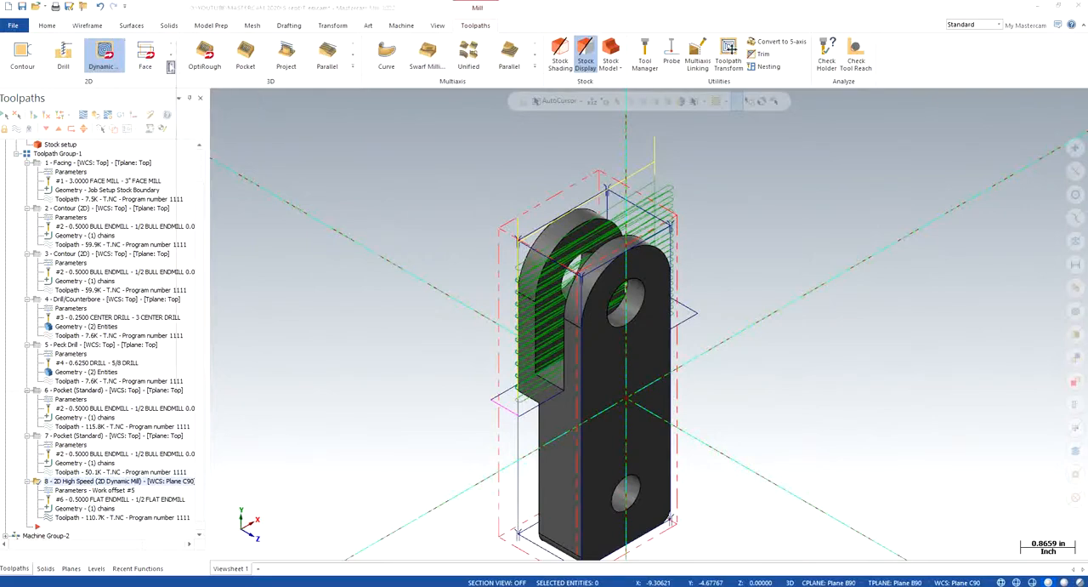
# - Create a Dynamic Contour toolpath using the rectangular chain at the fork slot floor as its machining region
pyautogui.click(170, 65)
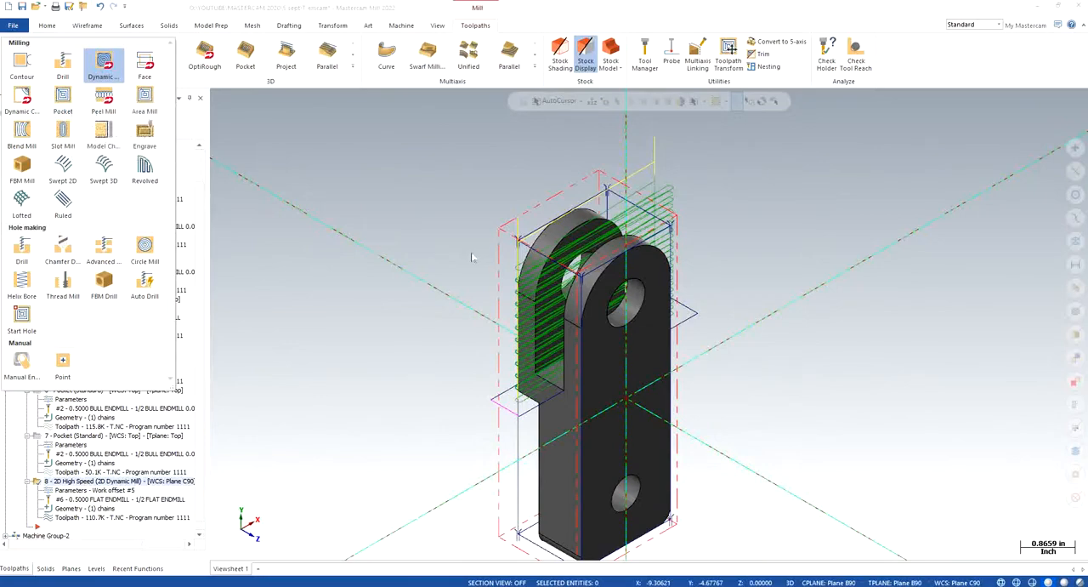
pyautogui.click(21, 100)
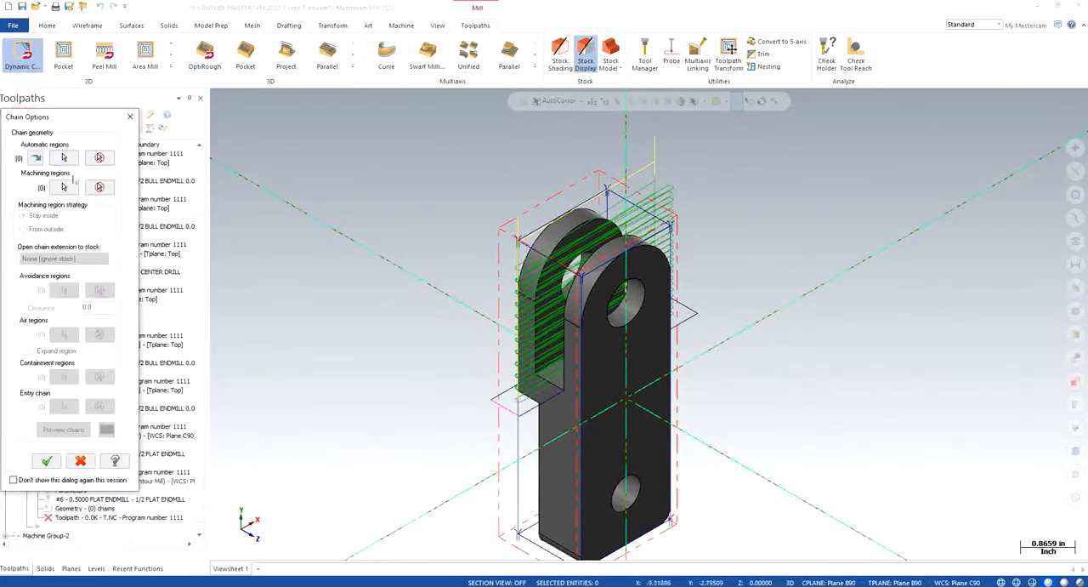
pyautogui.click(65, 186)
pyautogui.click(502, 392)
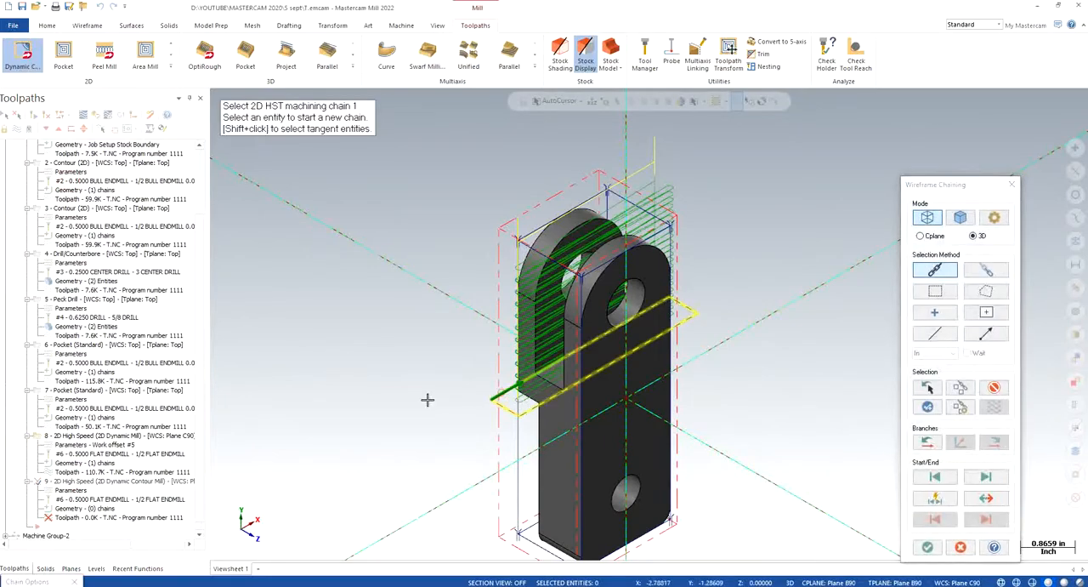
pyautogui.click(928, 546)
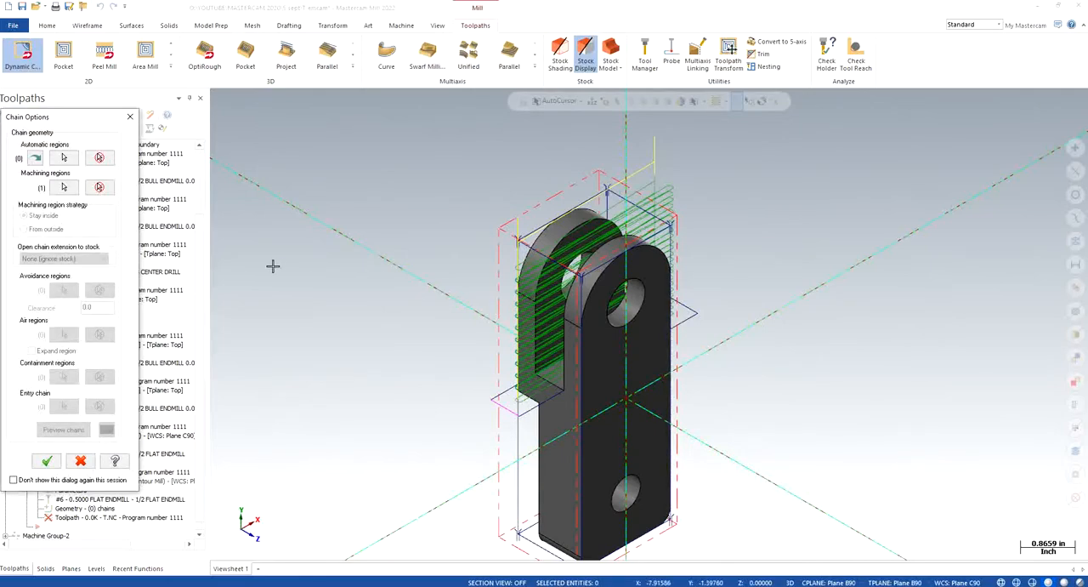
pyautogui.click(47, 460)
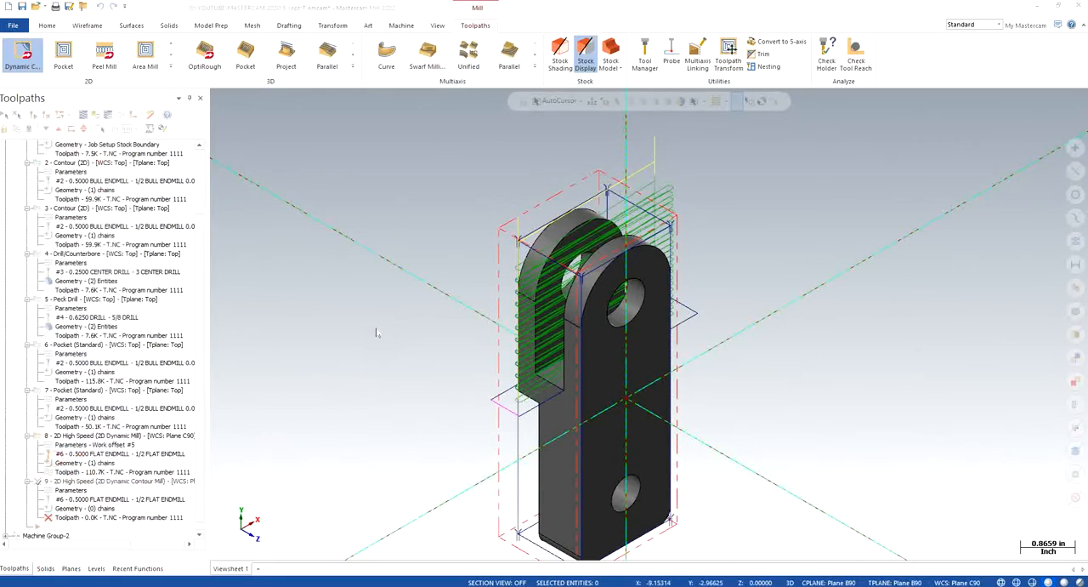
# - Keep the 1/2 flat endmill for the Dynamic Contour and set stock to leave on walls and floors to 0
pyautogui.click(141, 180)
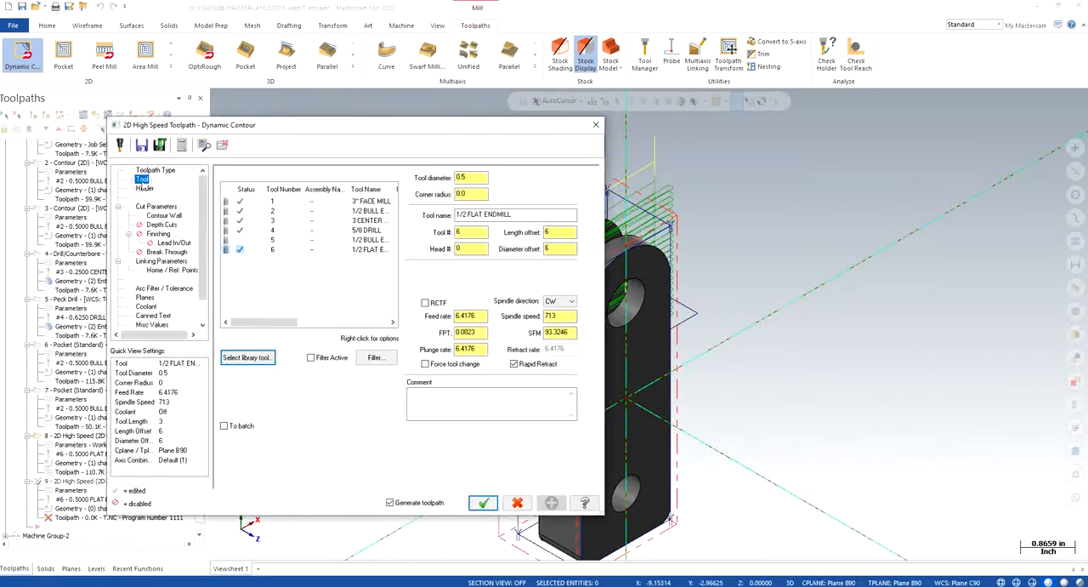
pyautogui.click(156, 205)
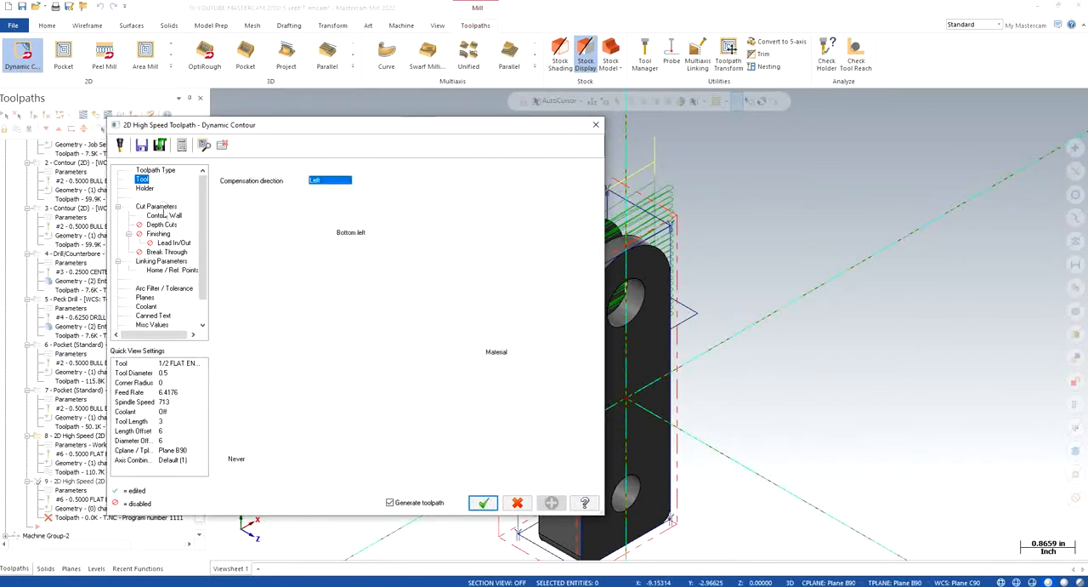
pyautogui.doubleClick(507, 365)
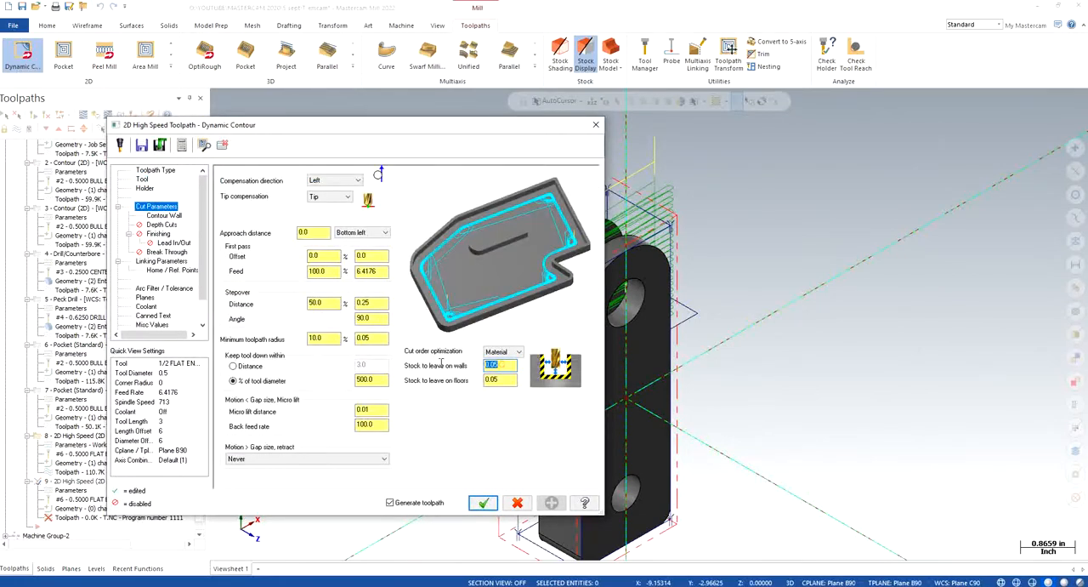
pyautogui.write('0')
pyautogui.doubleClick(501, 380)
pyautogui.write('0')
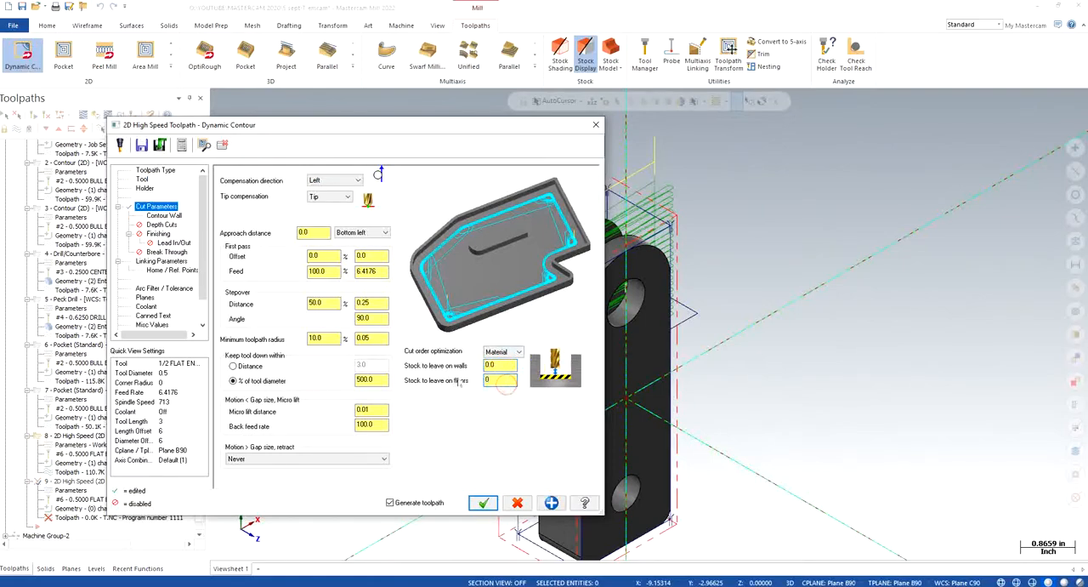
pyautogui.press('Return')
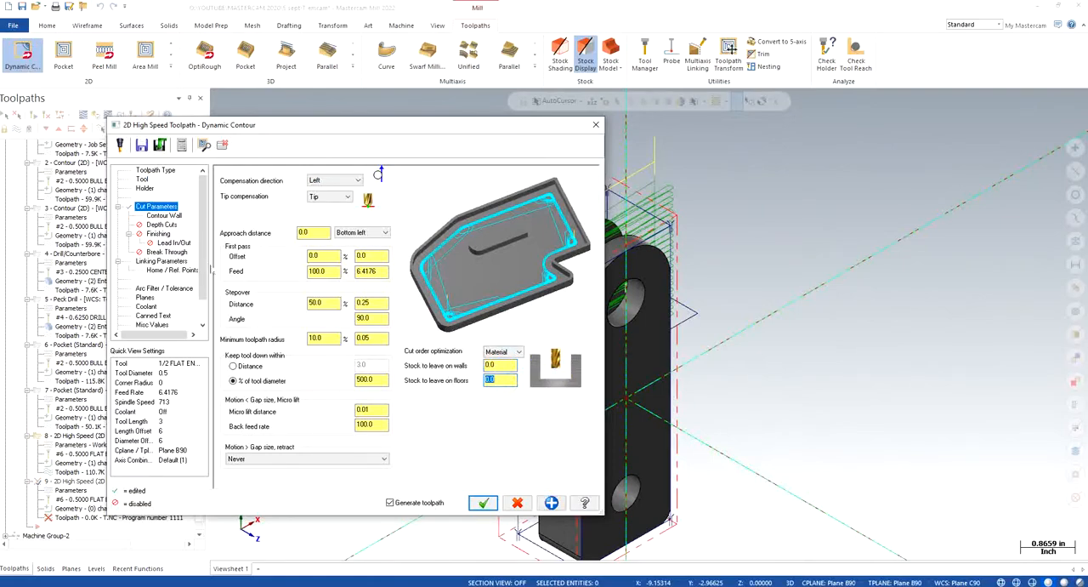
pyautogui.click(169, 217)
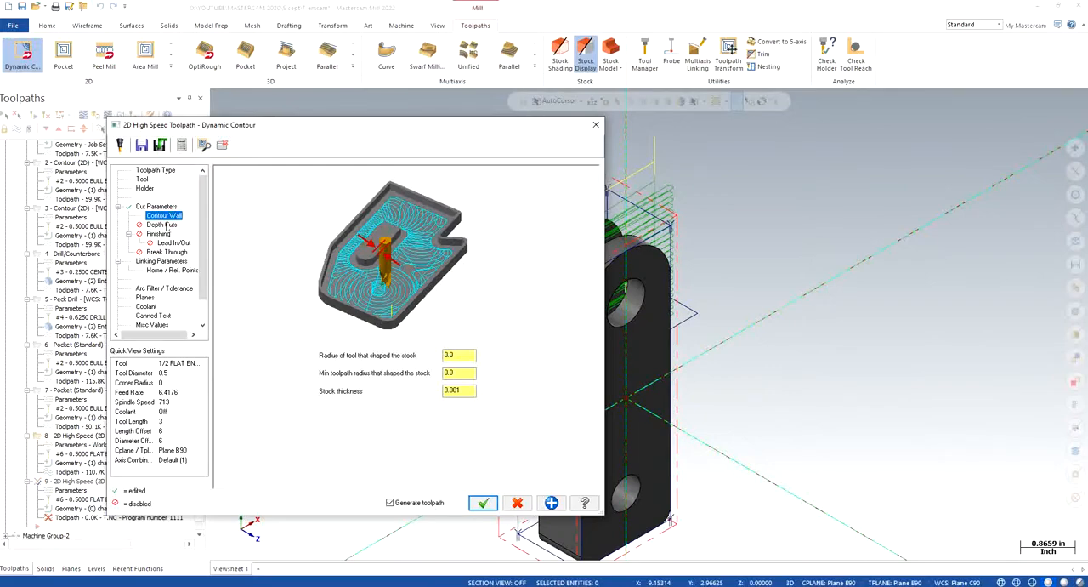
pyautogui.click(165, 226)
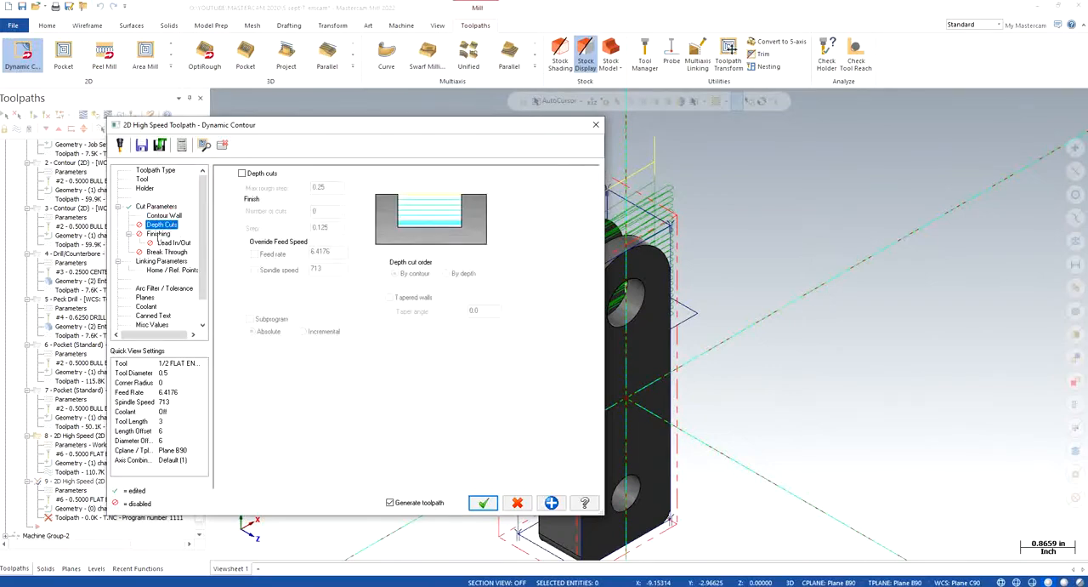
pyautogui.click(158, 234)
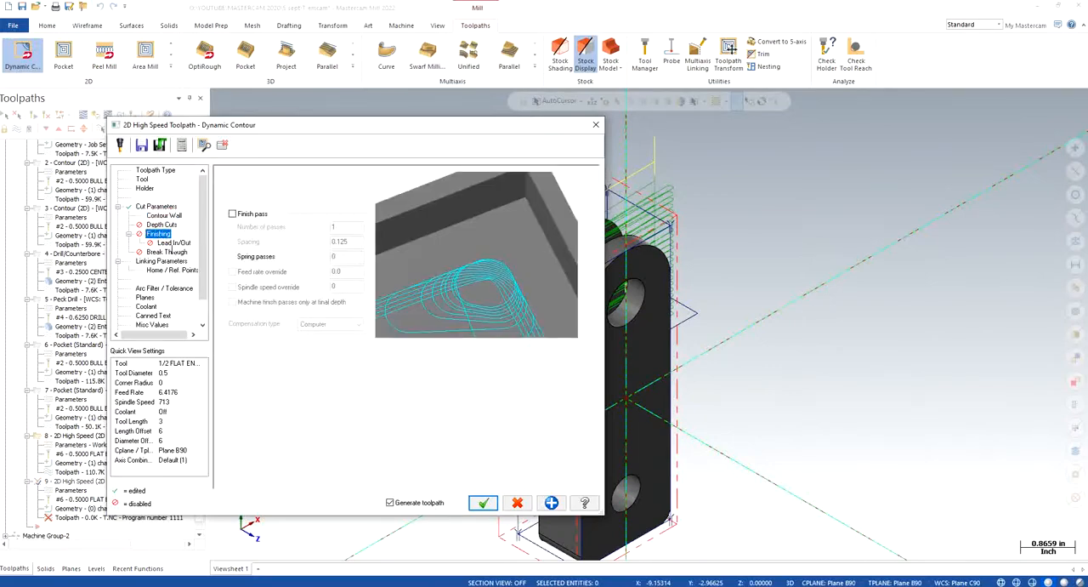
pyautogui.click(170, 244)
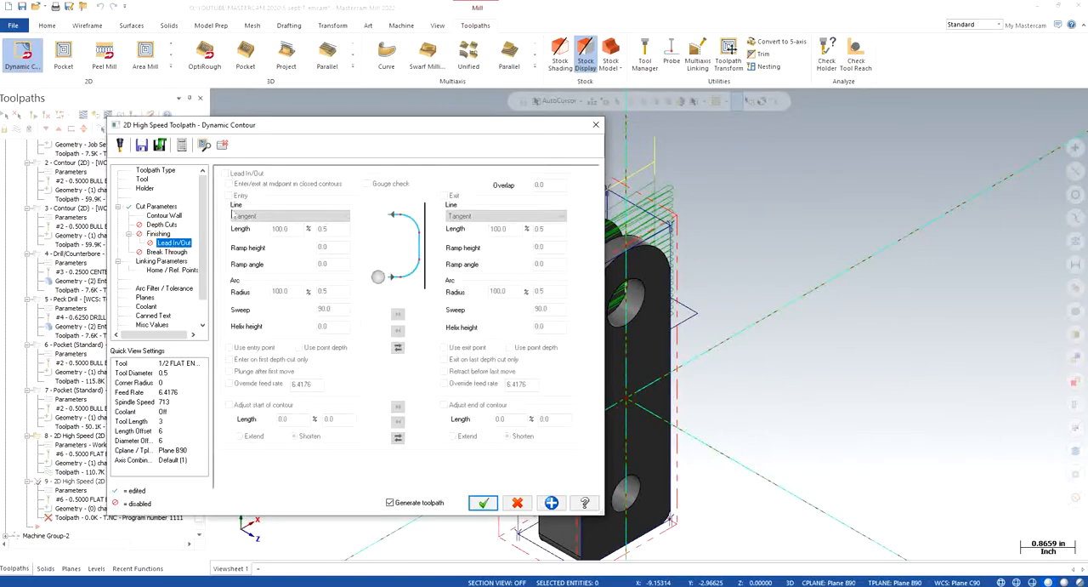
# - Set the Dynamic Contour's top of stock to 3.0 and depth to 0.45, using clearance only at operation start and end
pyautogui.click(160, 260)
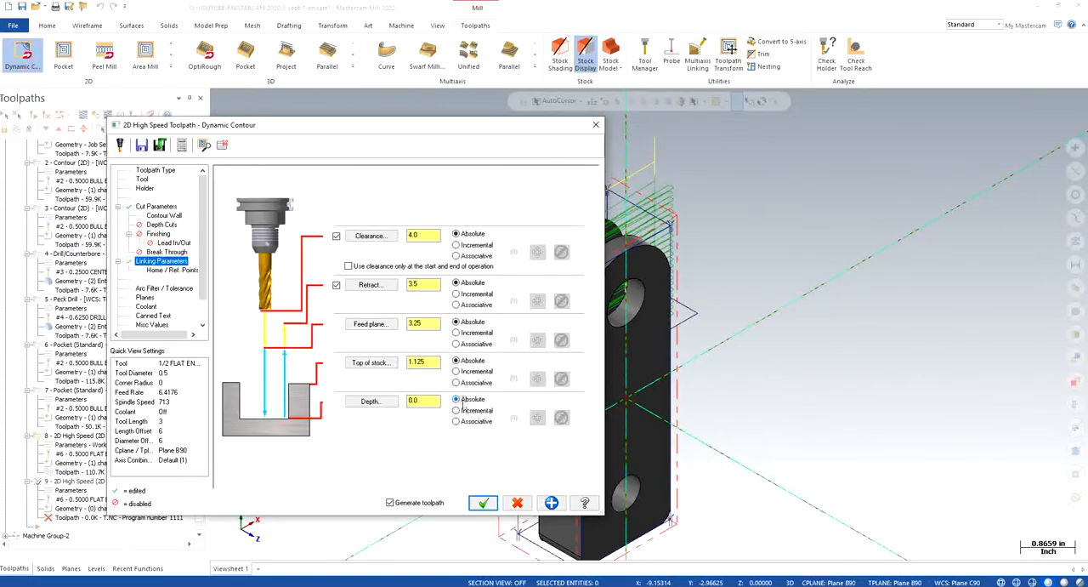
pyautogui.click(430, 361)
pyautogui.click(430, 401)
pyautogui.write('0')
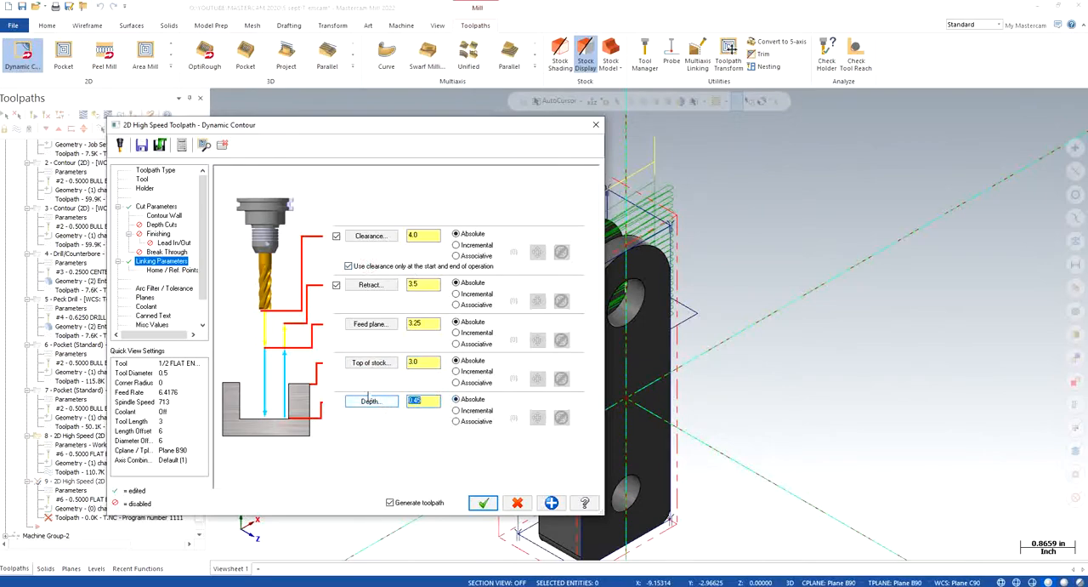
# - Set the Dynamic Contour's tool plane and construction plane to Plane C90, and check its contour wall, depth cut, finishing and lead settings
pyautogui.click(145, 297)
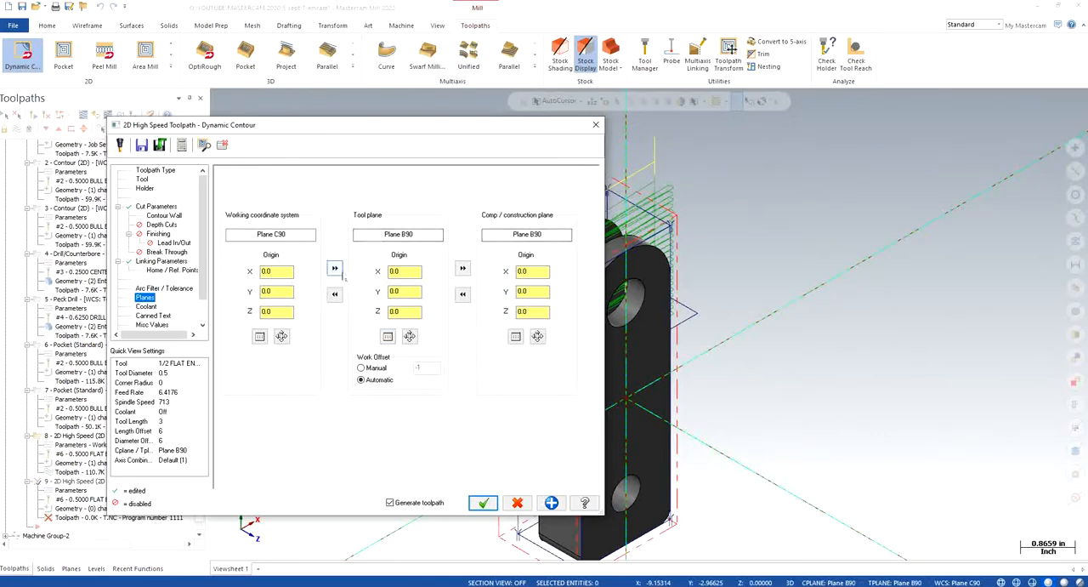
pyautogui.click(334, 269)
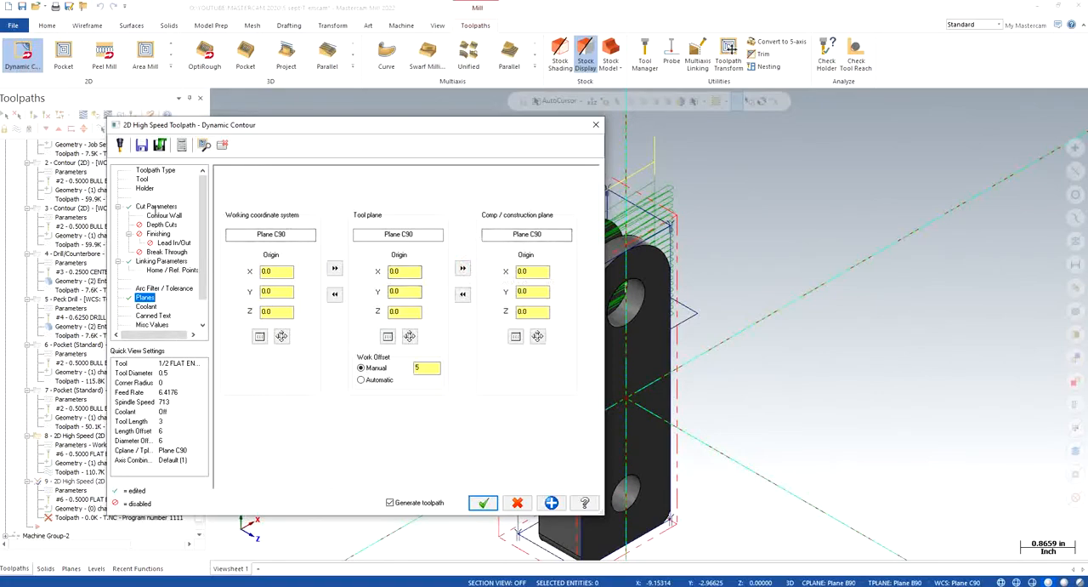
pyautogui.click(156, 207)
pyautogui.click(158, 216)
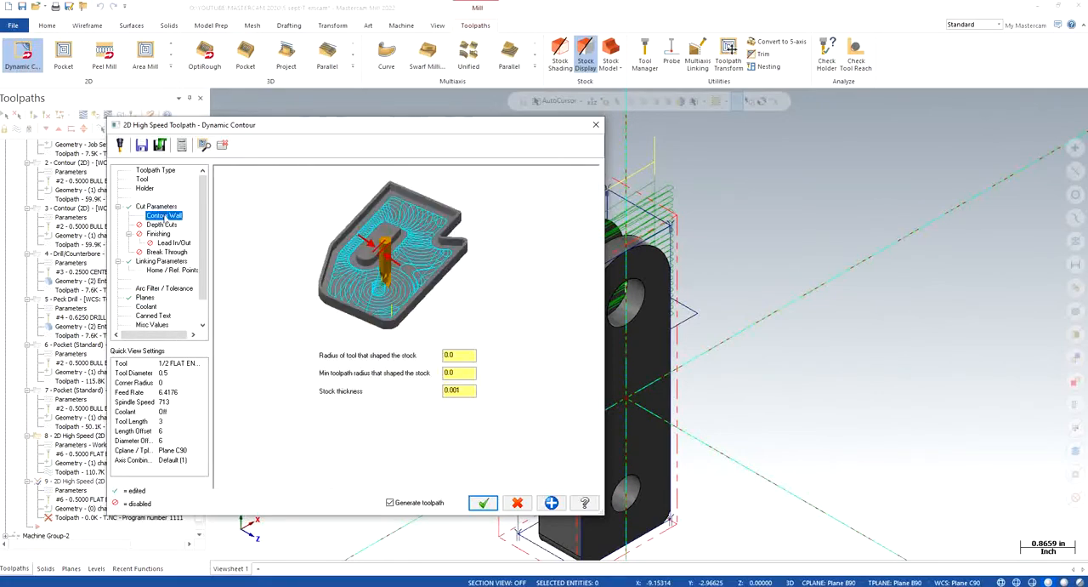
pyautogui.click(159, 224)
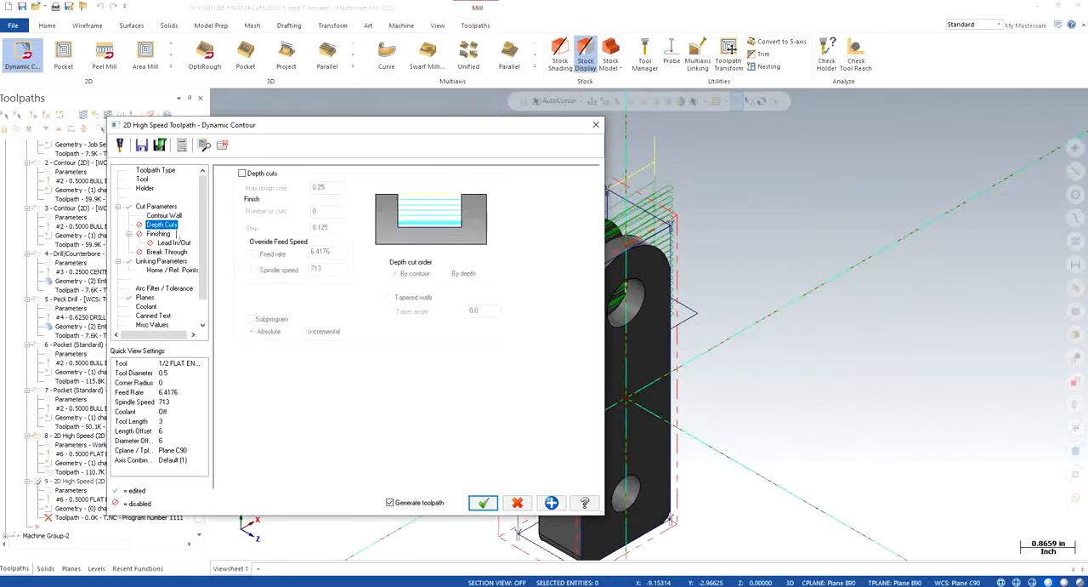
pyautogui.click(158, 235)
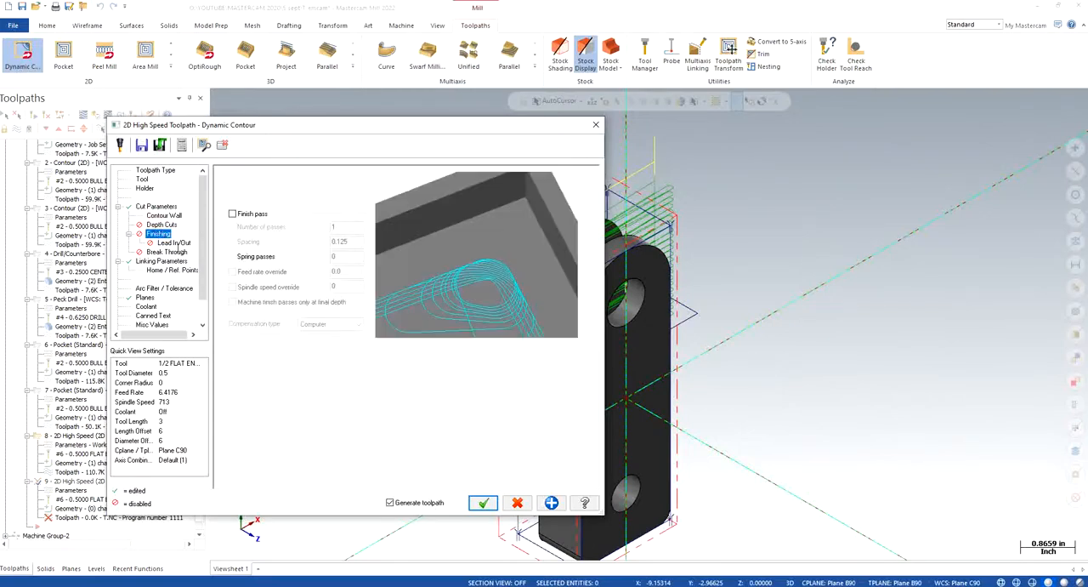
pyautogui.click(175, 244)
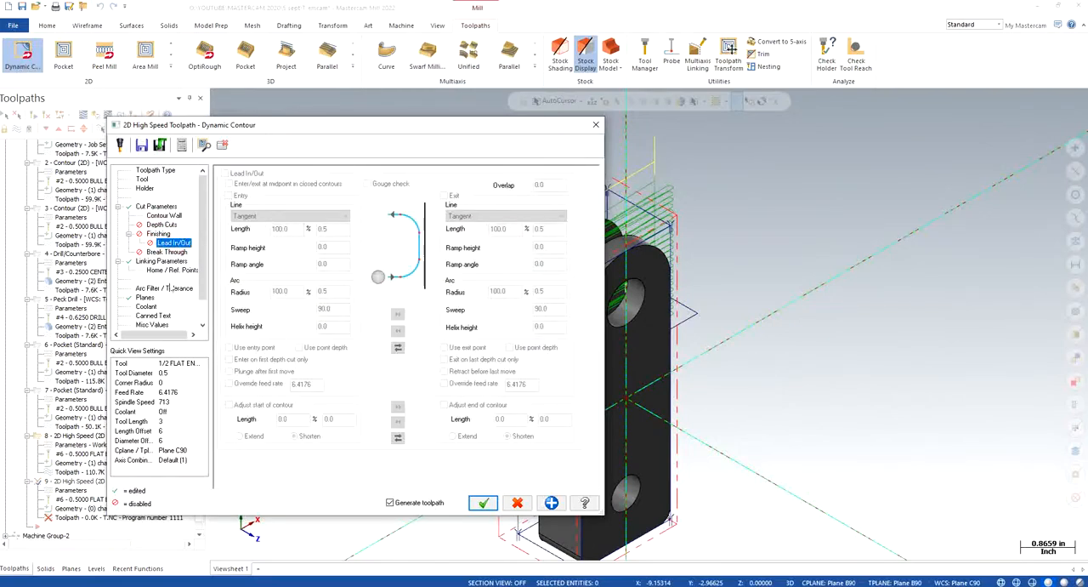
pyautogui.click(165, 261)
pyautogui.click(146, 297)
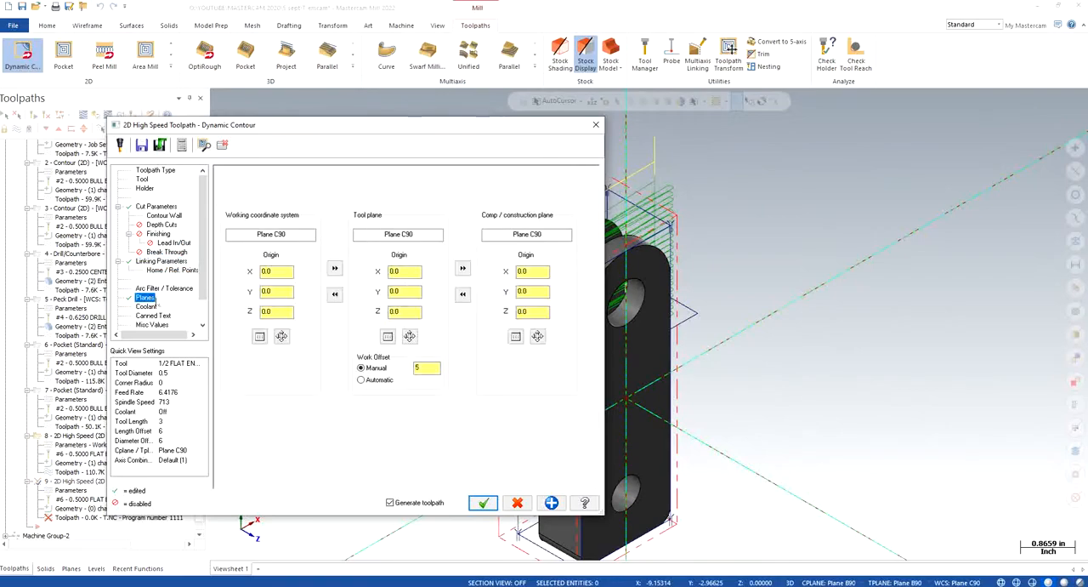
# - Turn flood coolant on for the Dynamic Contour and generate the toolpath
pyautogui.click(146, 306)
pyautogui.click(410, 235)
pyautogui.click(411, 245)
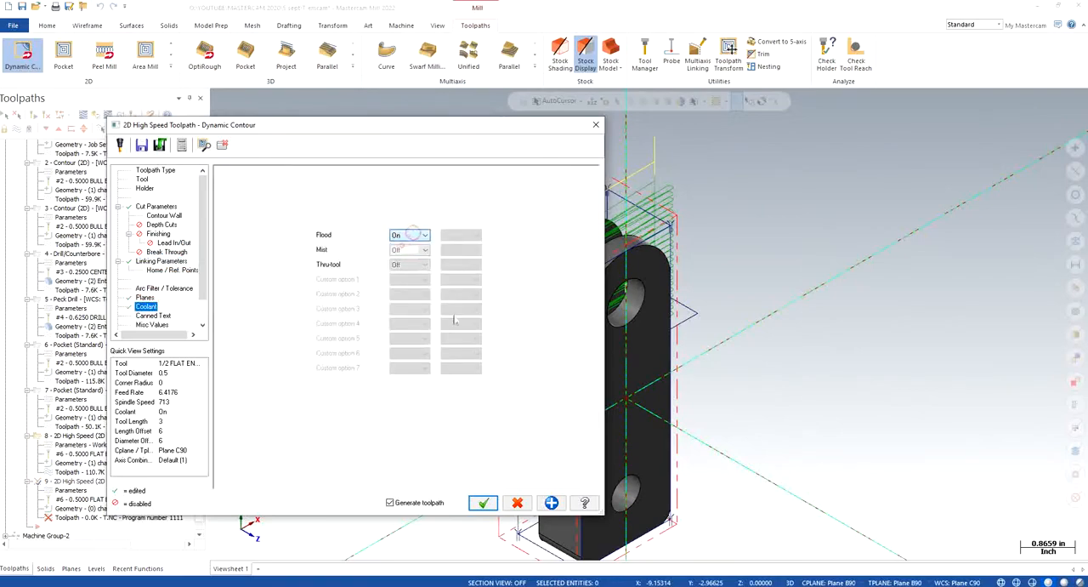
pyautogui.click(483, 502)
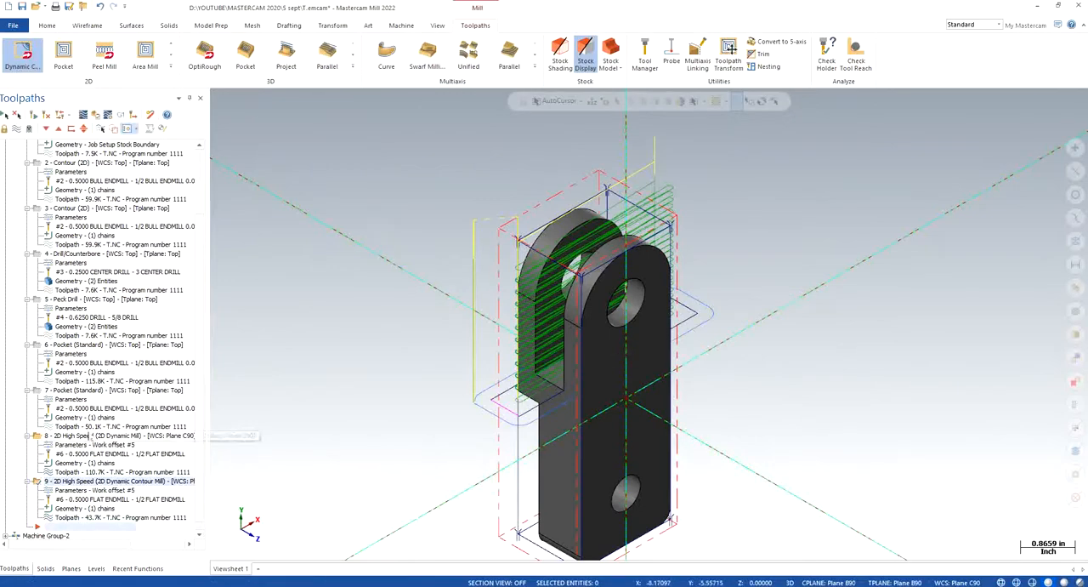
# - Change the machining side of the Dynamic Contour's chain and regenerate the operation
pyautogui.click(85, 509)
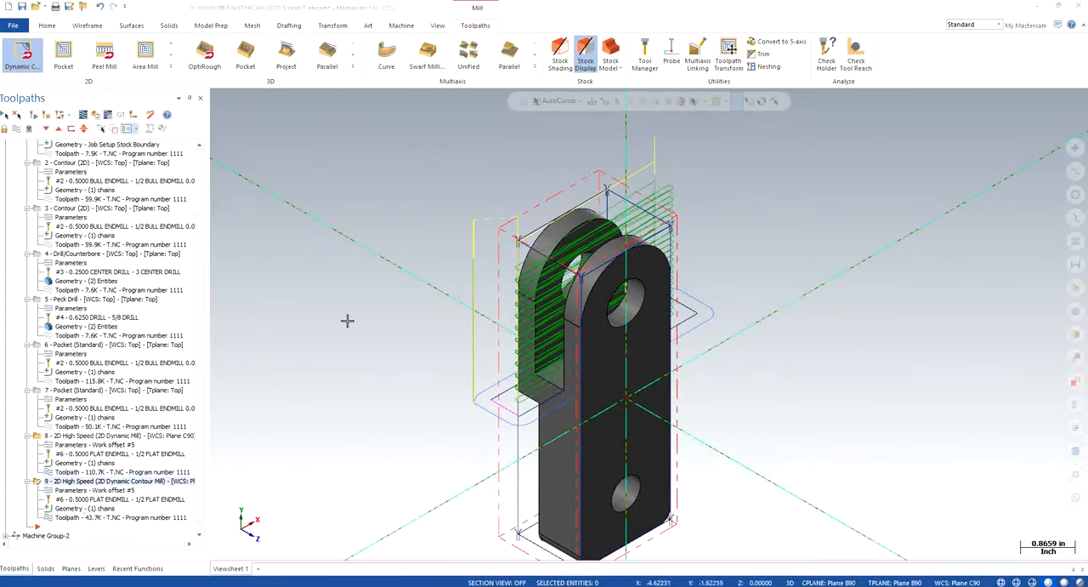
pyautogui.click(63, 187)
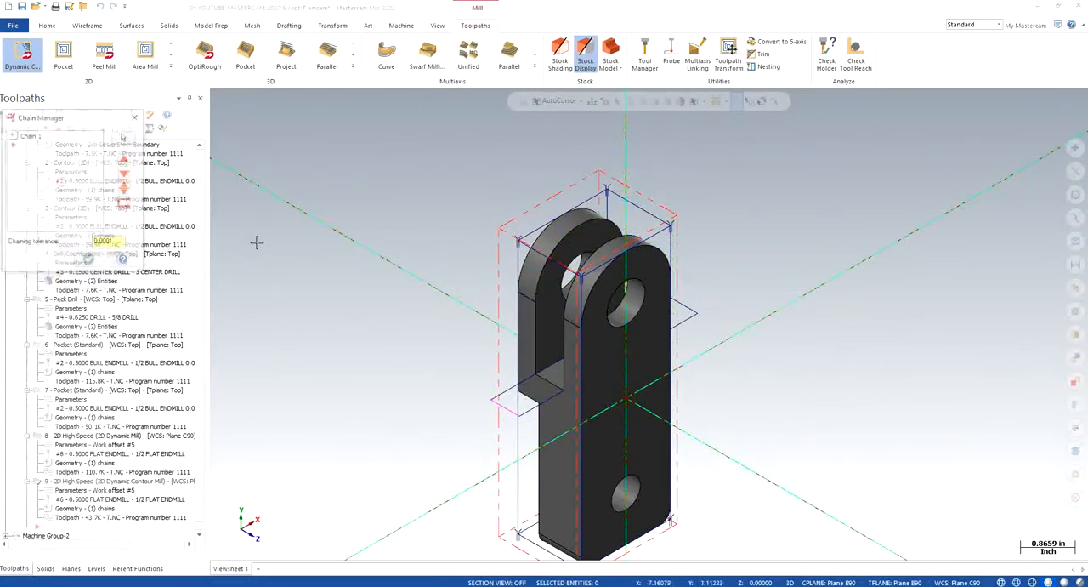
pyautogui.rightClick(51, 189)
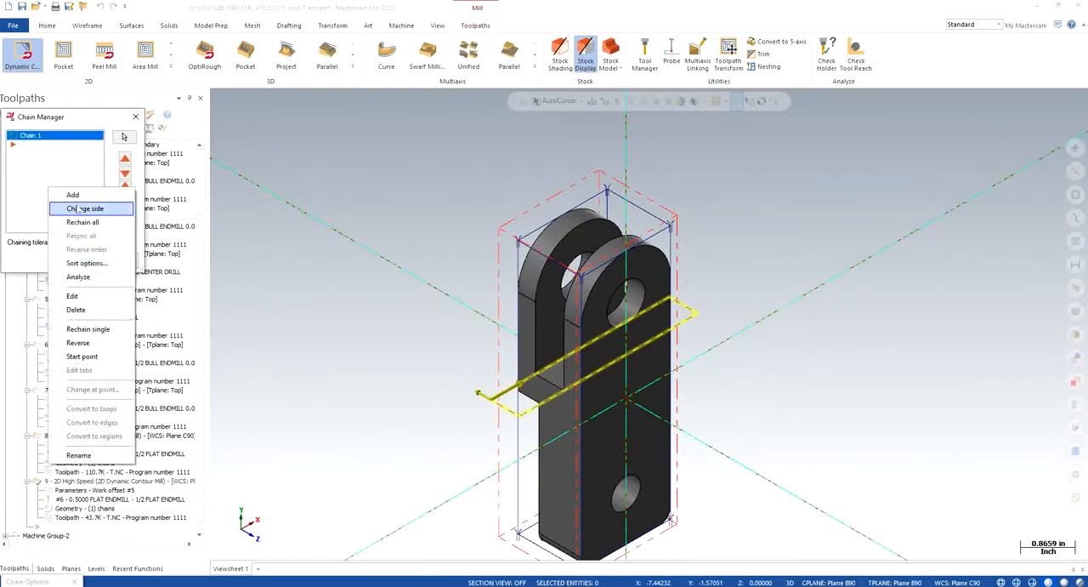
pyautogui.click(75, 208)
pyautogui.click(93, 263)
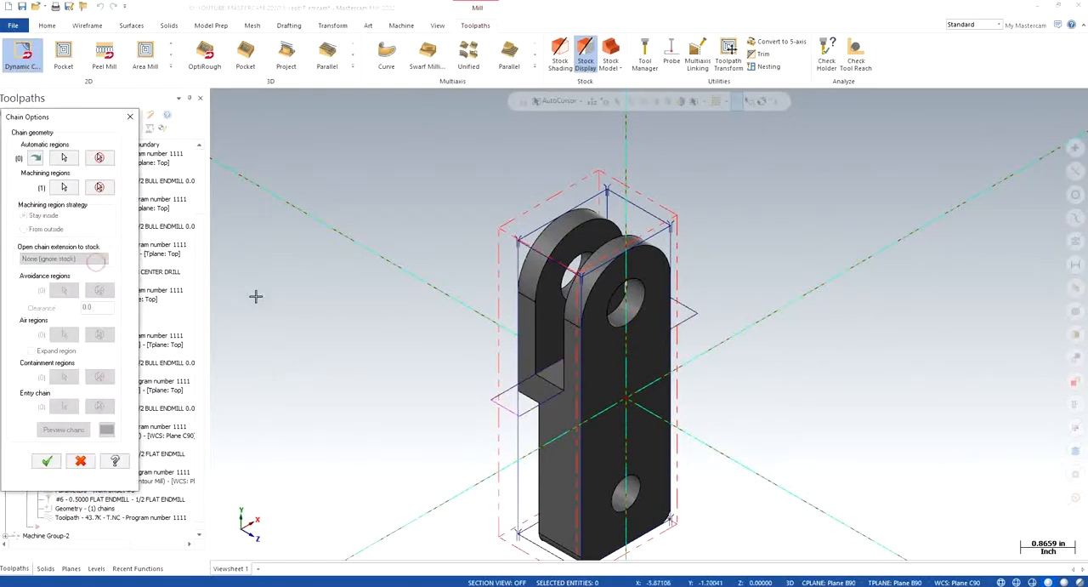
pyautogui.click(47, 460)
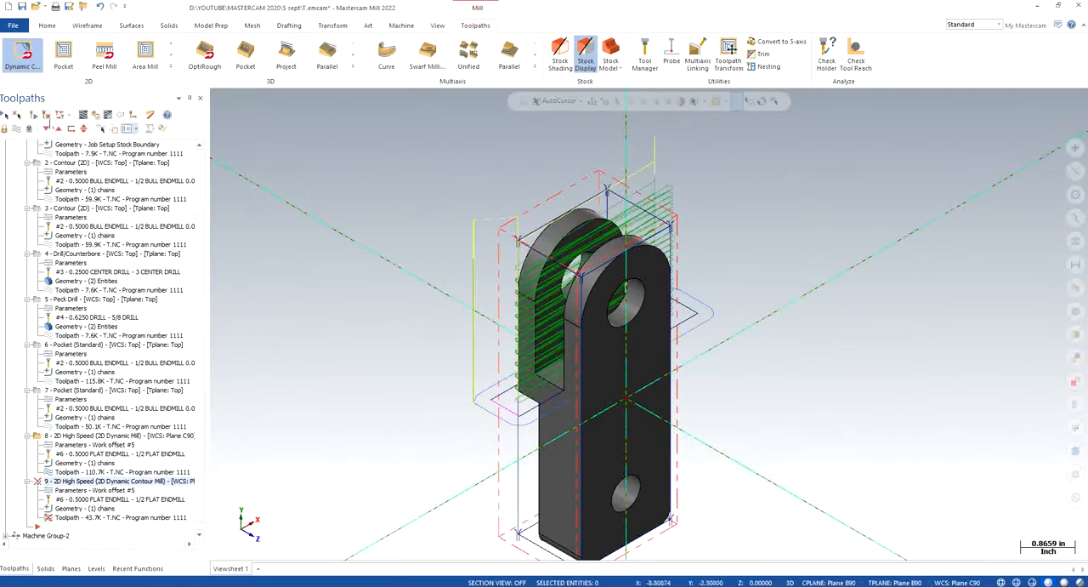
pyautogui.click(33, 116)
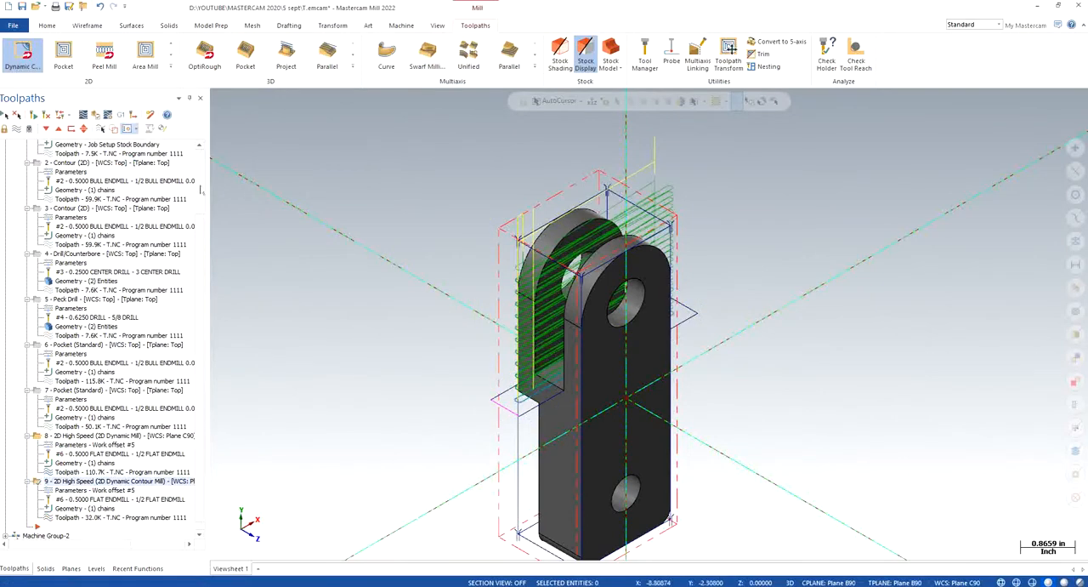
# - Backplot the Dynamic Contour toolpath, examining the endmill's motion along the fork slot walls in front and isometric views
pyautogui.click(82, 115)
pyautogui.rightClick(349, 284)
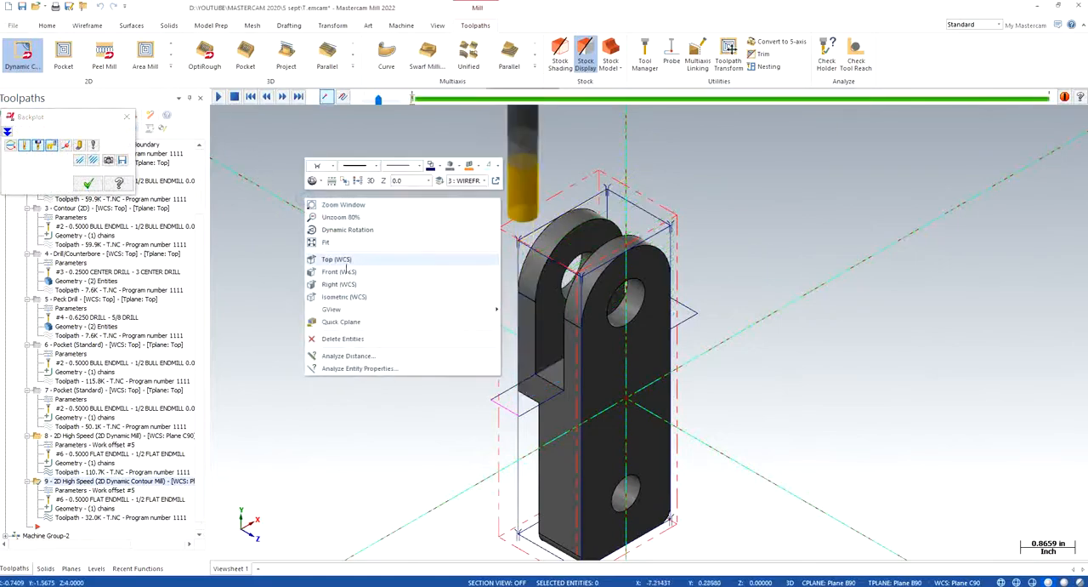
pyautogui.click(345, 265)
pyautogui.scroll(2, 447, 170)
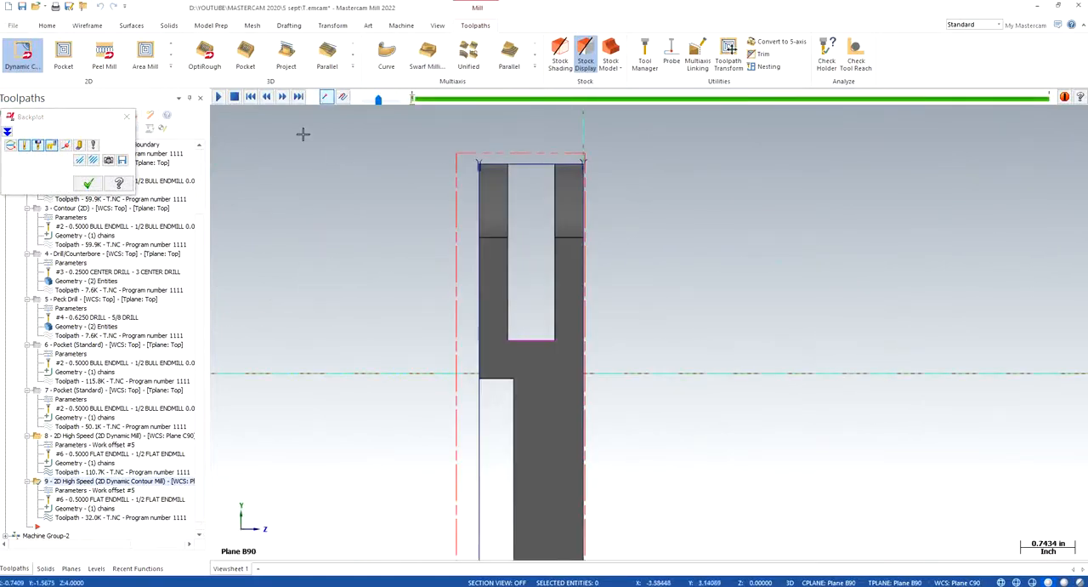
pyautogui.click(219, 98)
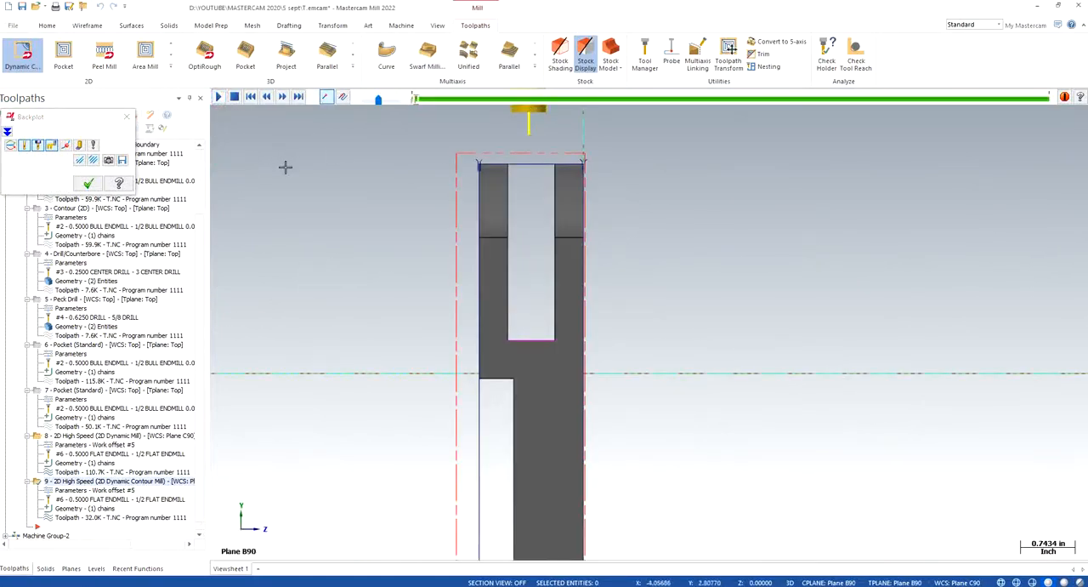
pyautogui.moveTo(382, 102); pyautogui.dragTo(389, 101)
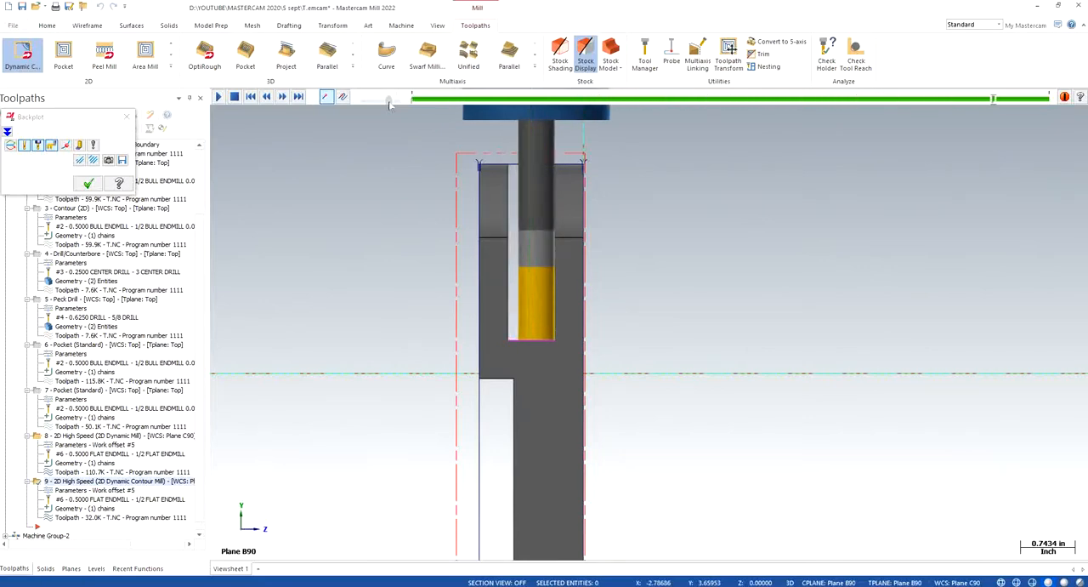
pyautogui.scroll(-2, 408, 226)
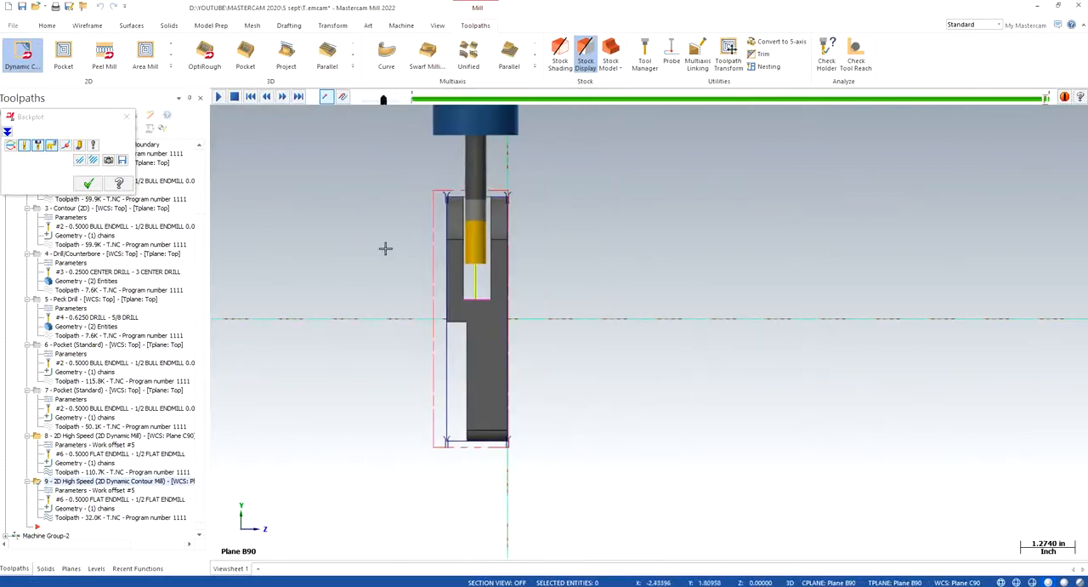
pyautogui.rightClick(345, 228)
pyautogui.click(384, 329)
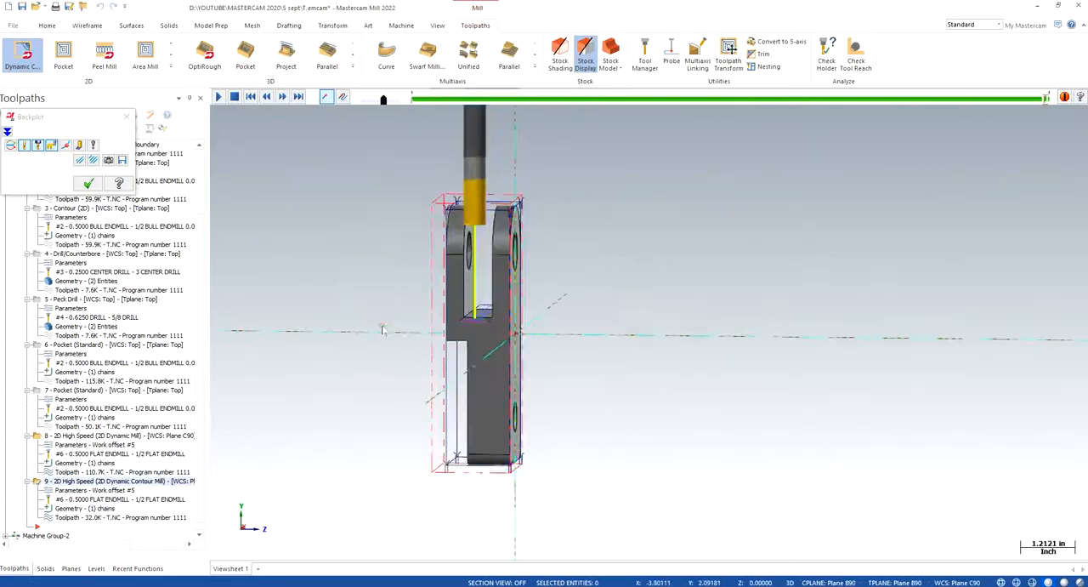
pyautogui.click(89, 183)
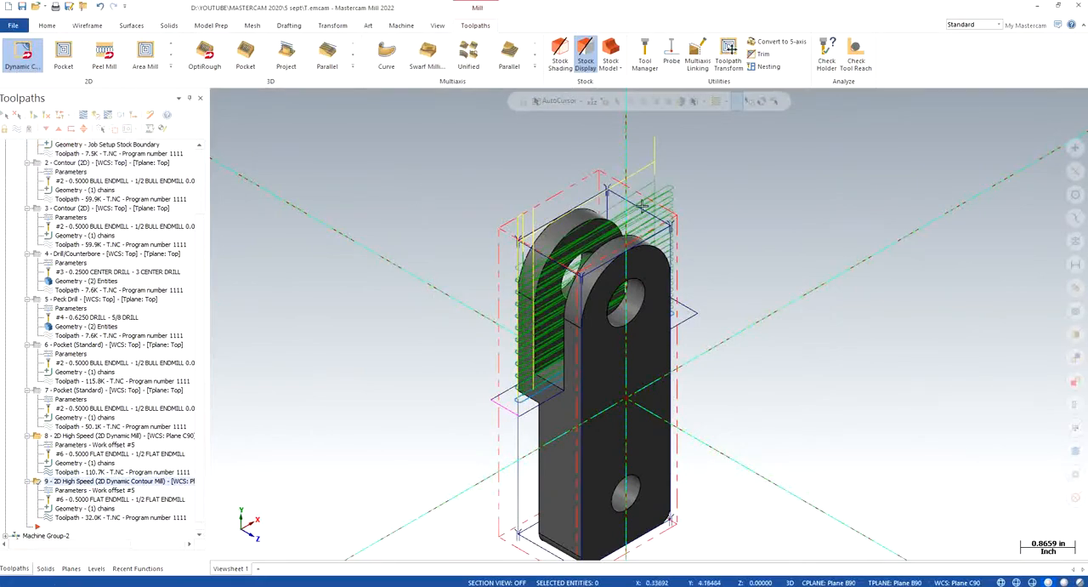
# - Make Plane C-90 the working coordinate system, construction plane and tool plane, and show the part in its isometric view
pyautogui.scroll(-2, 812, 302)
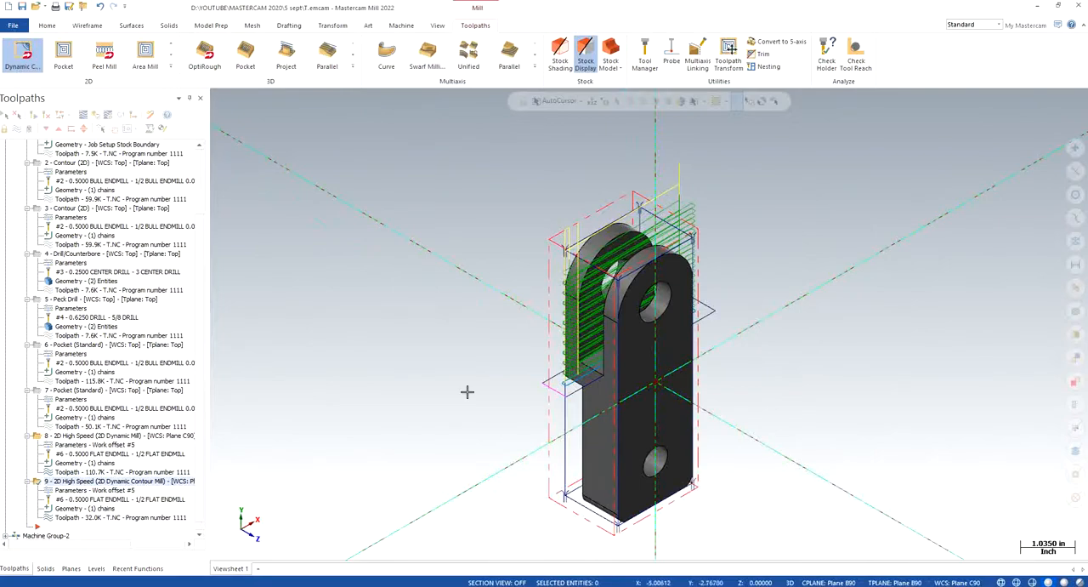
pyautogui.click(71, 568)
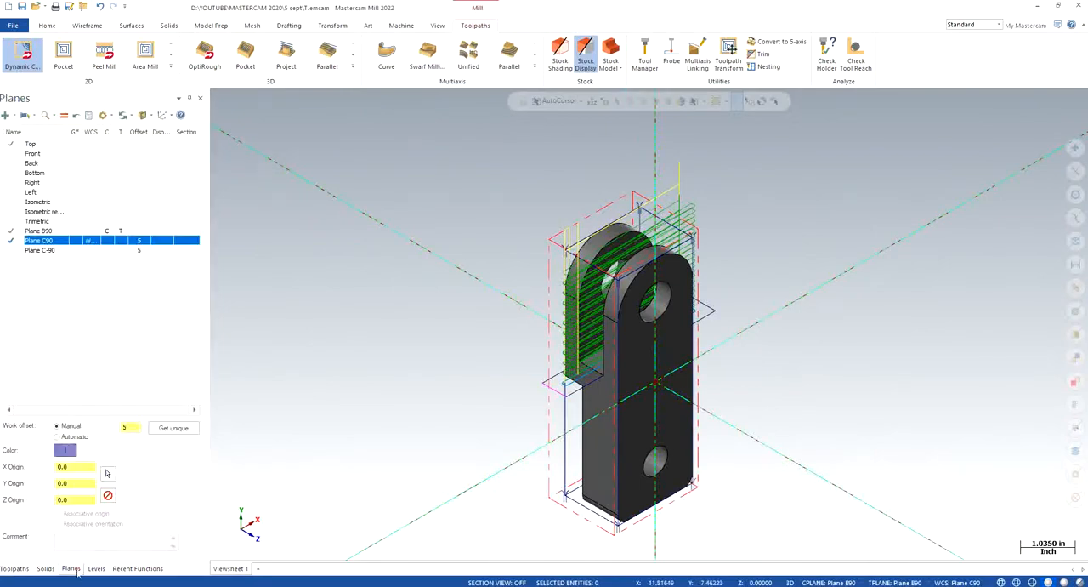
pyautogui.click(91, 249)
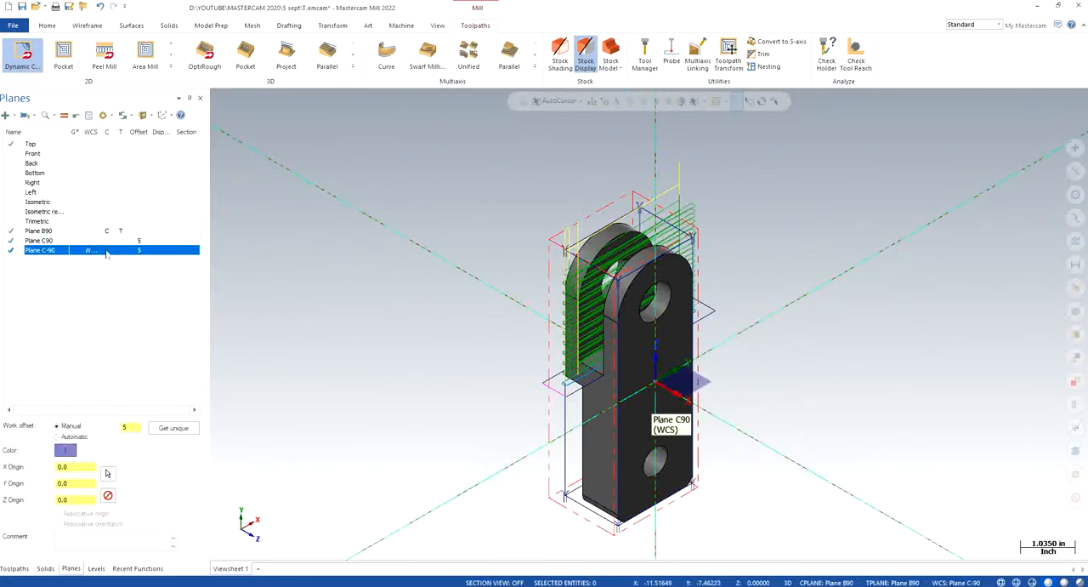
pyautogui.rightClick(382, 274)
pyautogui.click(439, 374)
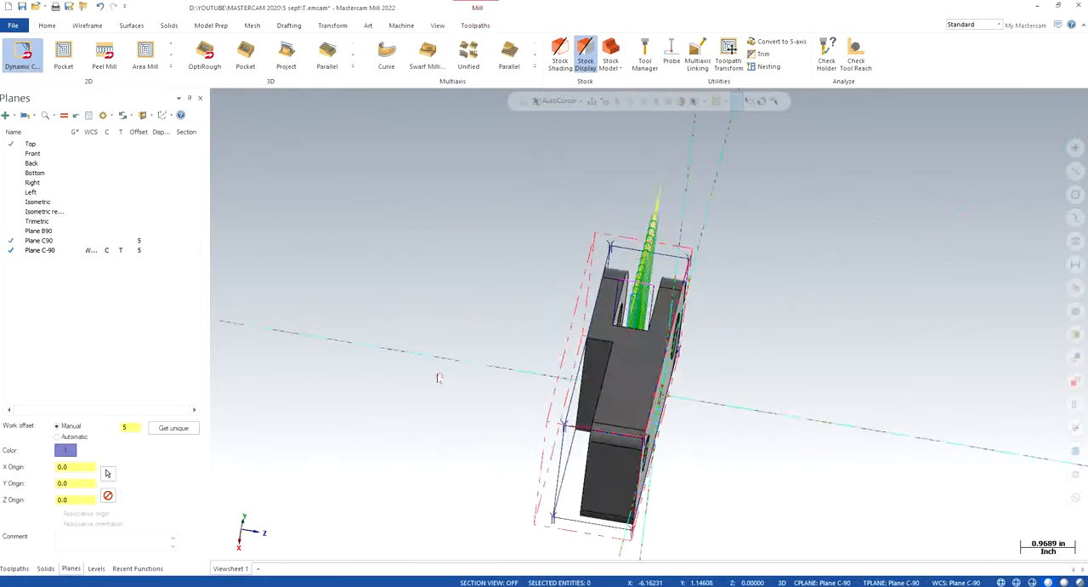
pyautogui.scroll(-2, 439, 366)
pyautogui.scroll(3, 425, 183)
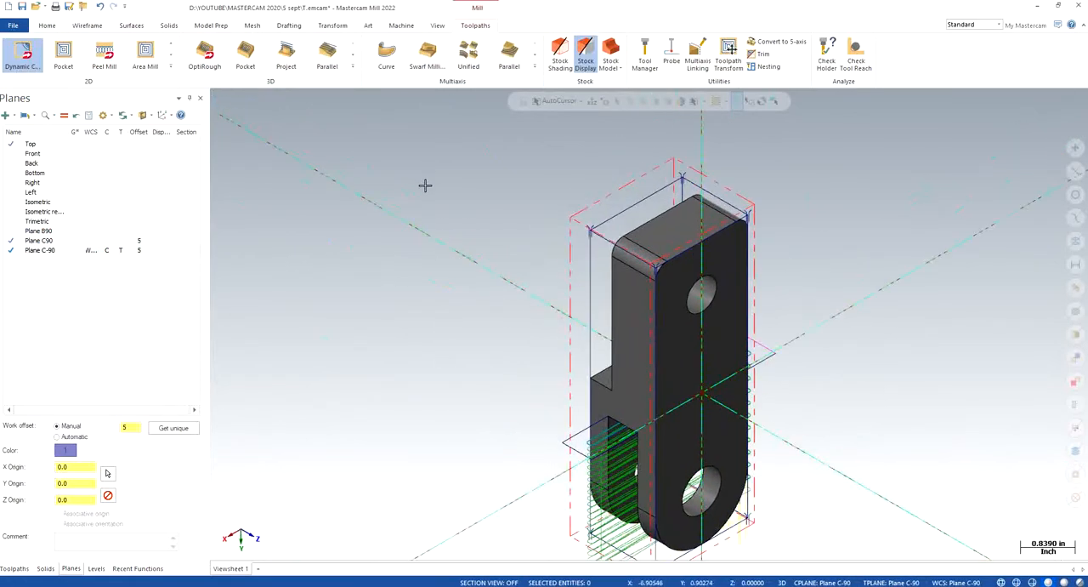
# - Copy the Dynamic Mill and Dynamic Contour operations 8 and 9 and paste the duplicates below operation 9
pyautogui.click(15, 568)
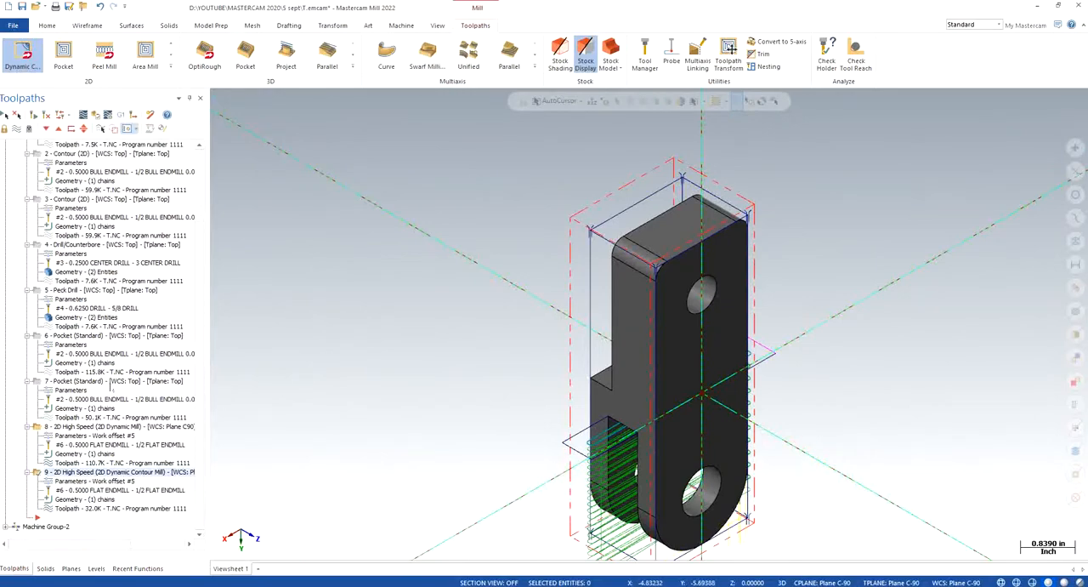
pyautogui.click(109, 381)
pyautogui.click(75, 427)
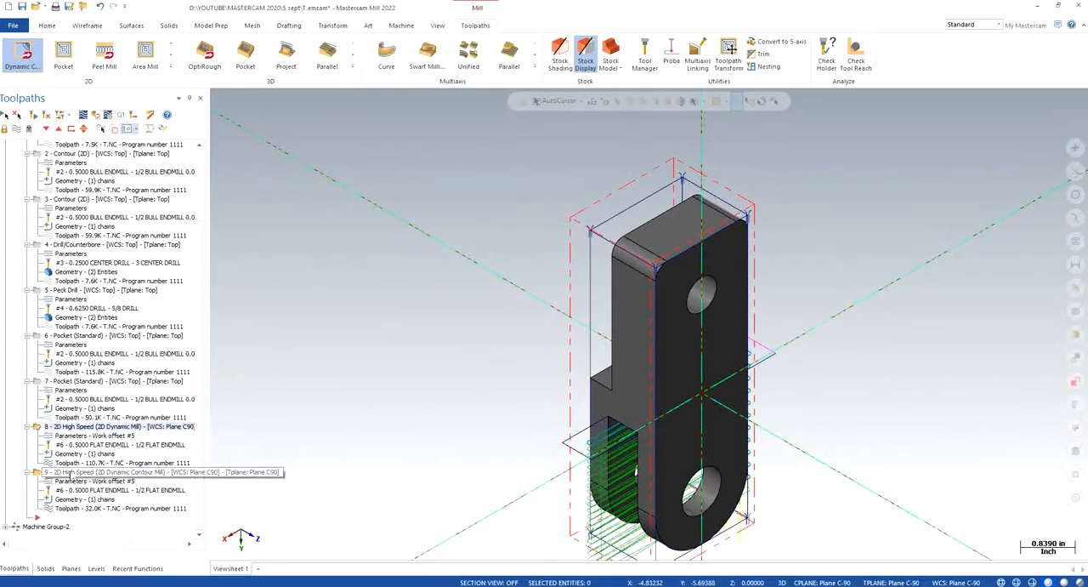
pyautogui.click(69, 473)
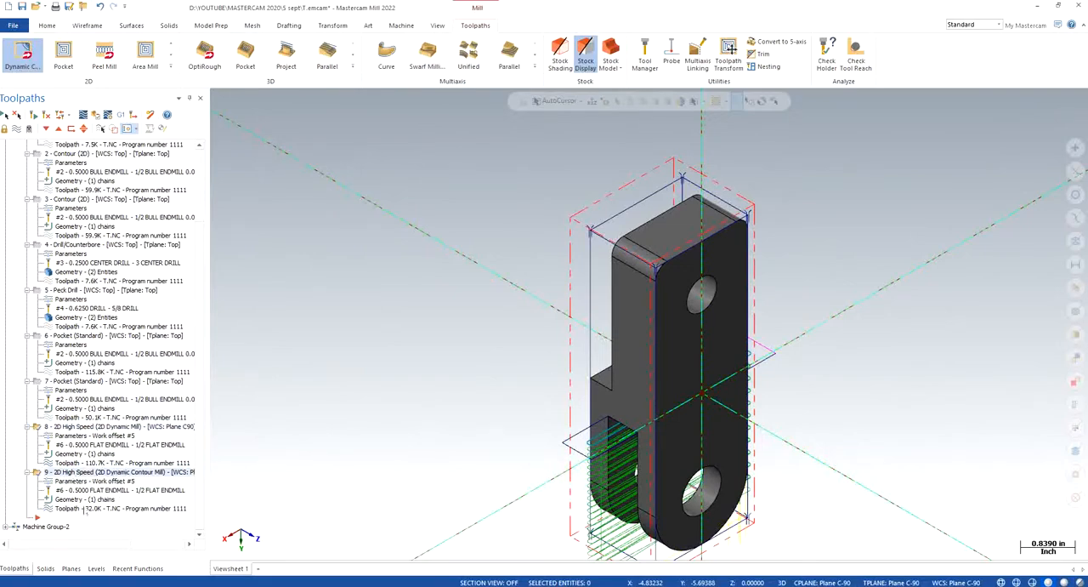
pyautogui.hotkey('ctrl', 'v')
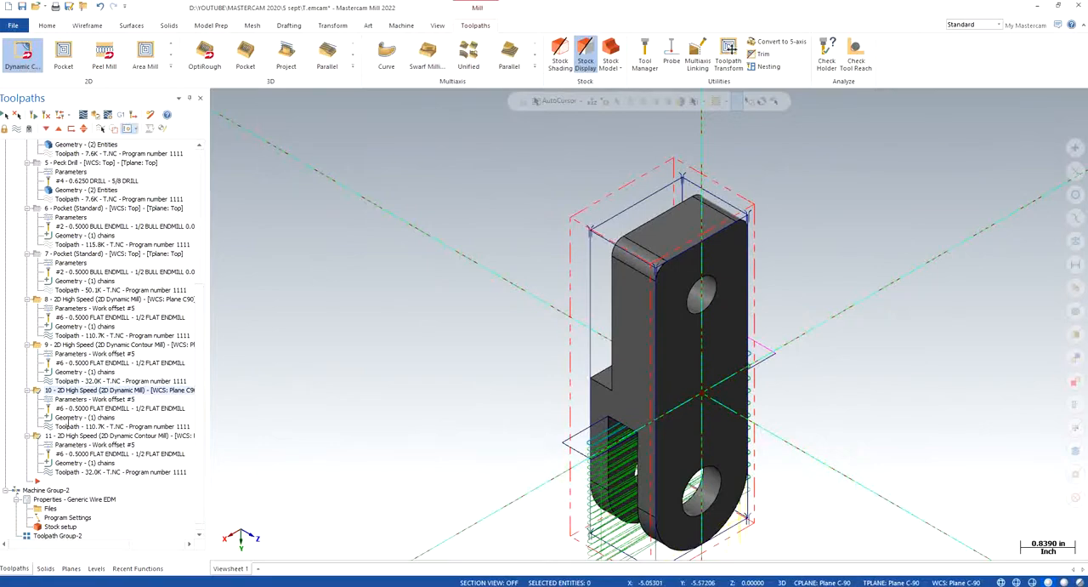
# - Remove the machining region chain from the copied Dynamic Mill operation 10
pyautogui.click(78, 417)
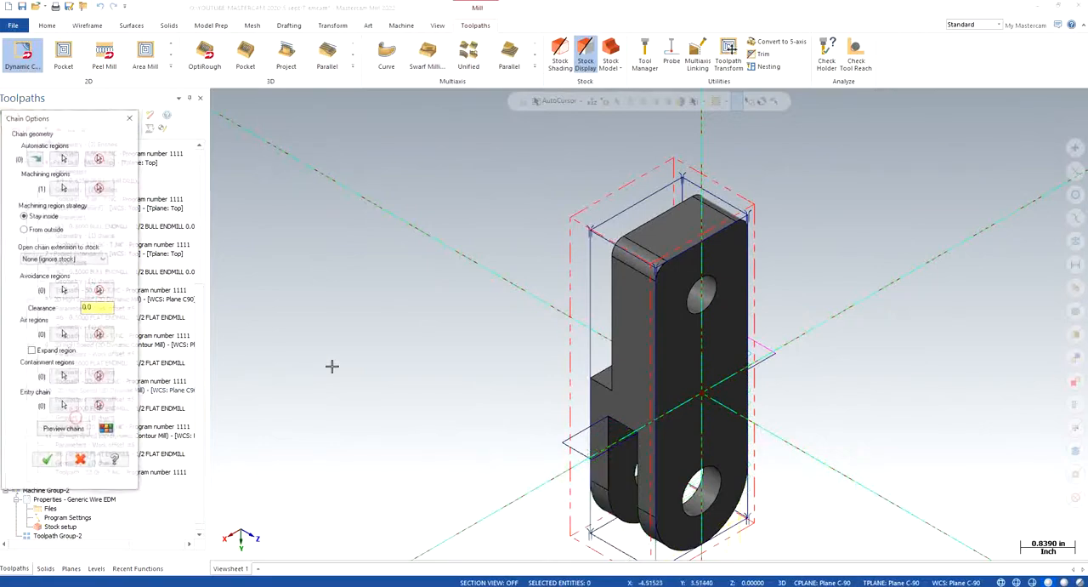
pyautogui.click(99, 187)
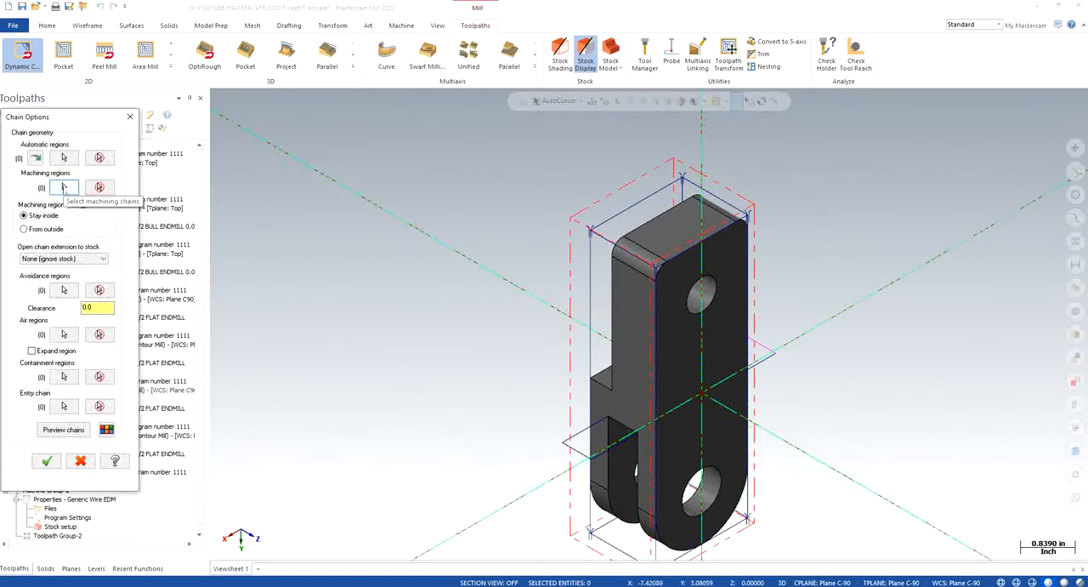
pyautogui.click(130, 117)
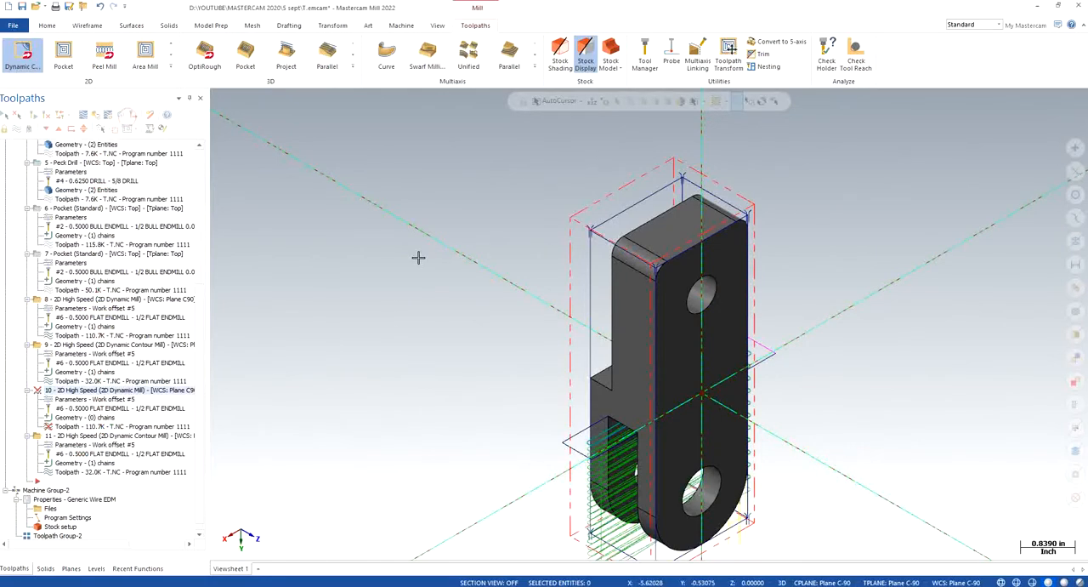
# - Create level 5 as the active level and name it WIREFRAME -C90
pyautogui.click(87, 25)
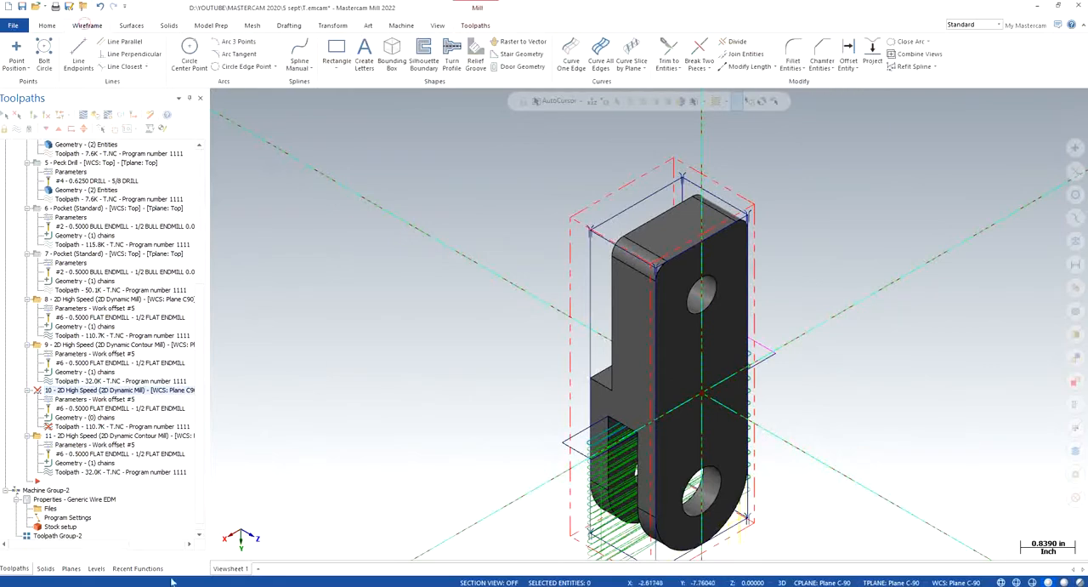
pyautogui.click(96, 568)
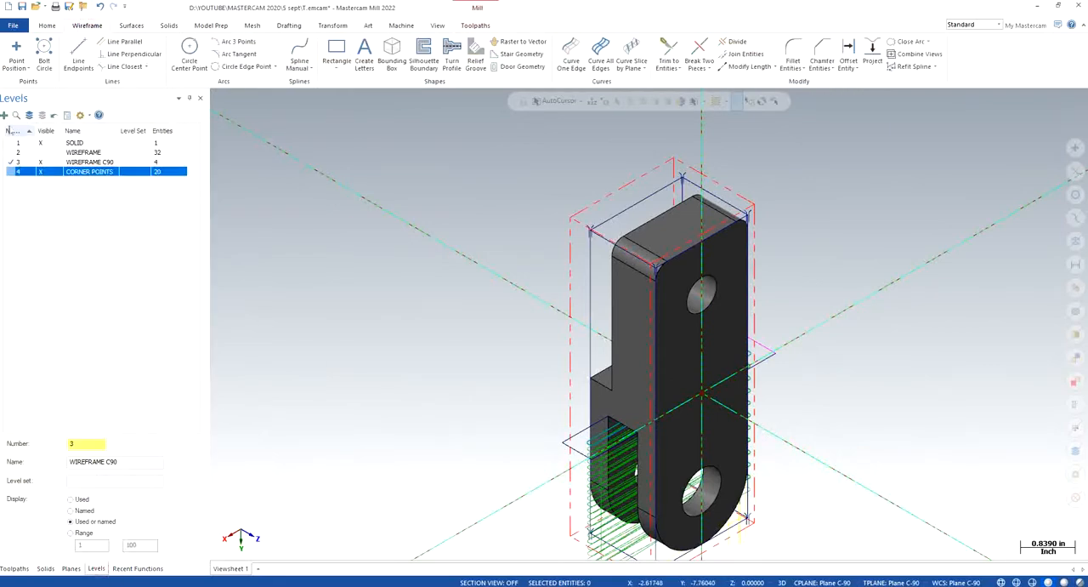
pyautogui.click(4, 115)
pyautogui.click(81, 182)
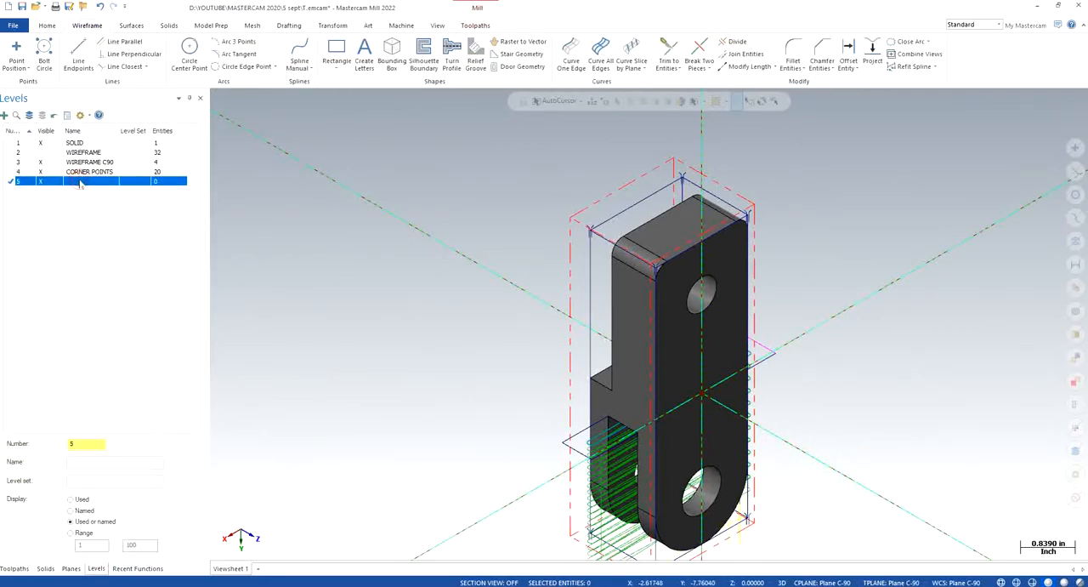
pyautogui.click(80, 182)
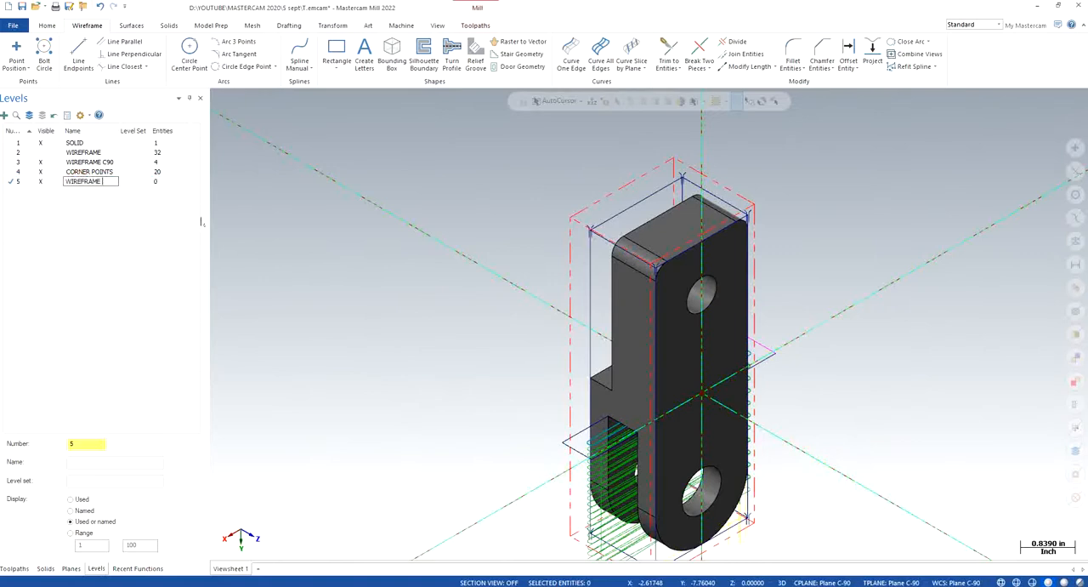
pyautogui.press('Return')
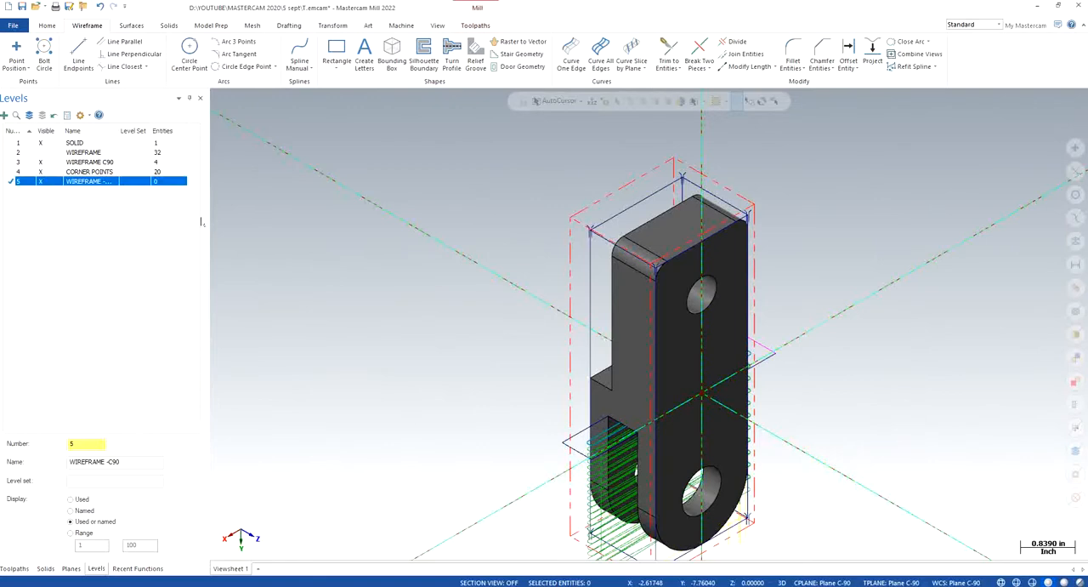
# - Try to project a copy of the part's shoulder face edges to depth 0.0
pyautogui.scroll(2, 471, 184)
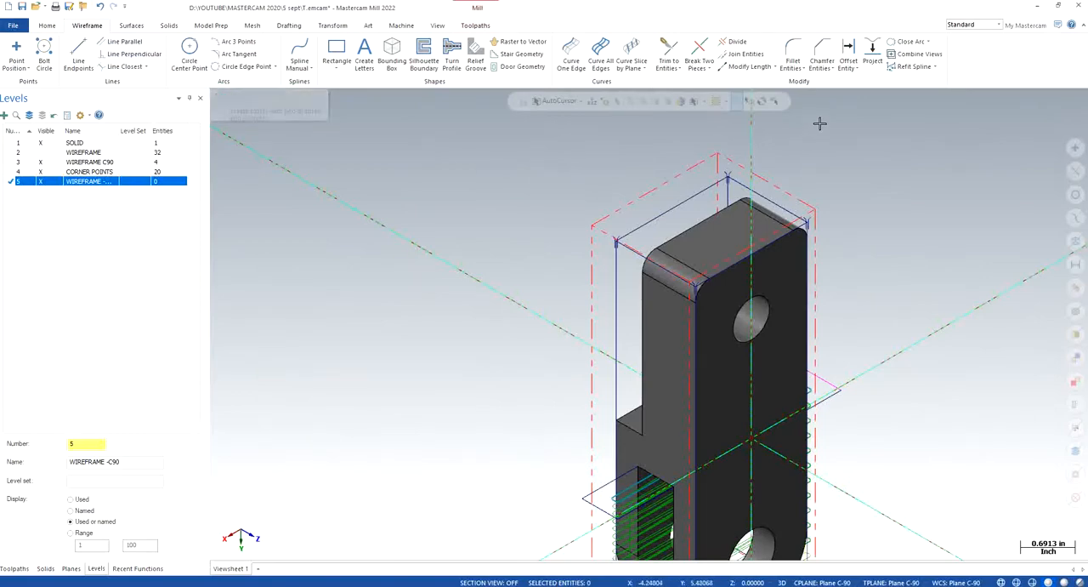
pyautogui.click(872, 53)
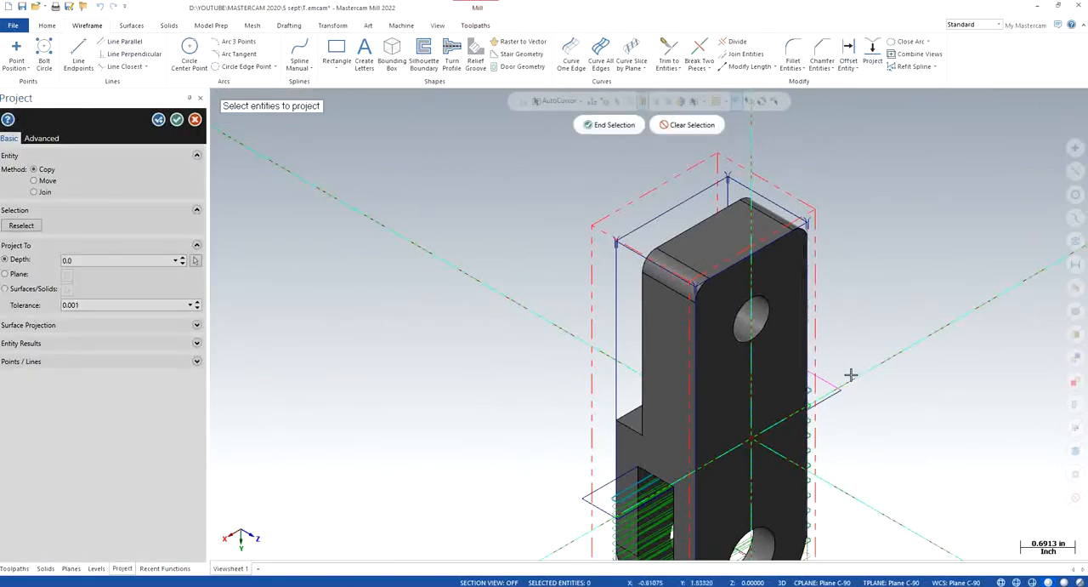
pyautogui.moveTo(850, 371); pyautogui.dragTo(832, 400, button='middle')
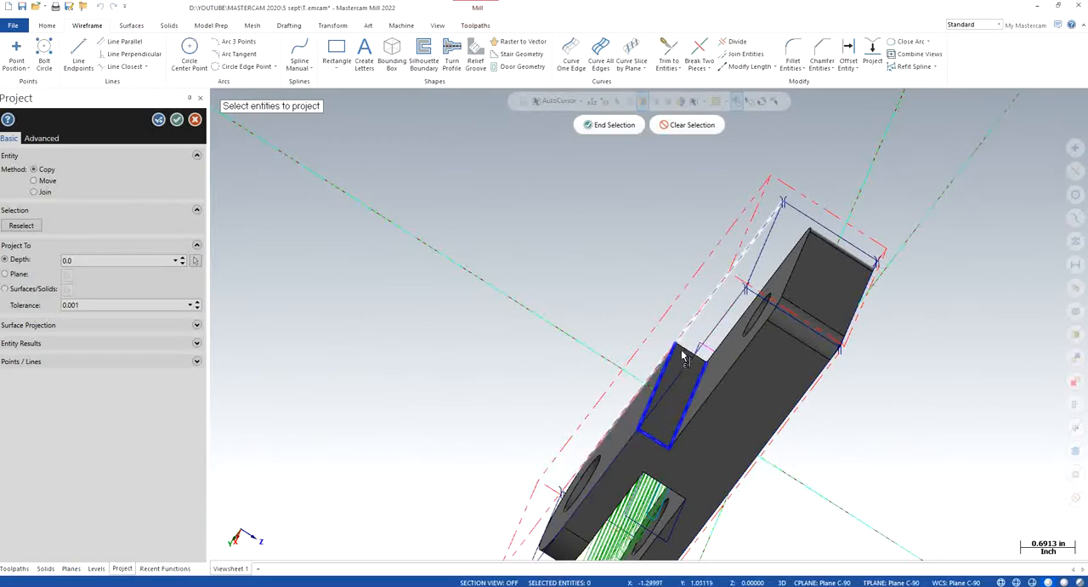
pyautogui.scroll(3, 694, 359)
pyautogui.scroll(1, 692, 363)
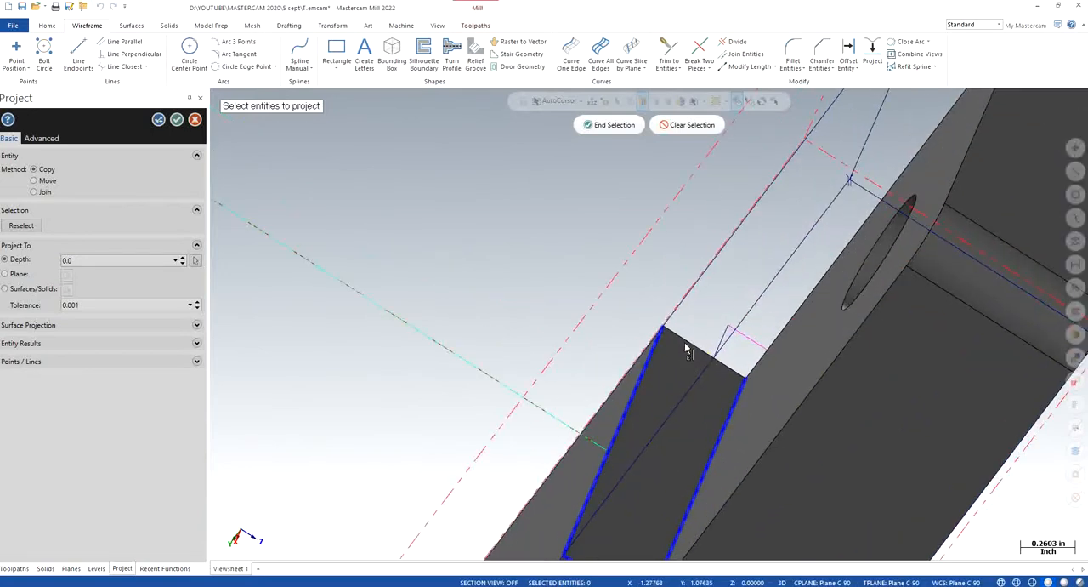
pyautogui.click(595, 126)
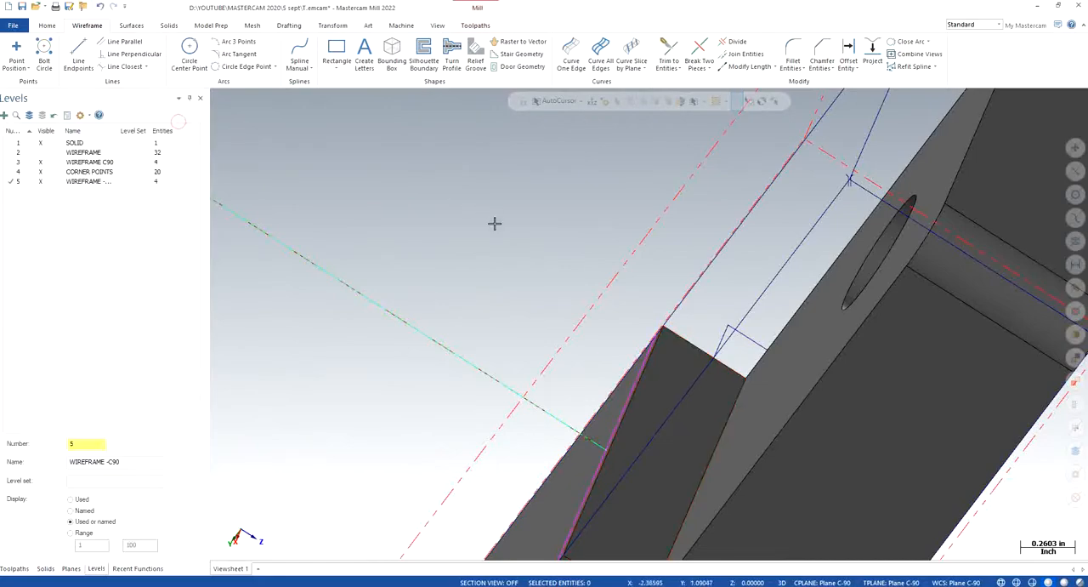
pyautogui.scroll(-2, 487, 250)
pyautogui.rightClick(343, 272)
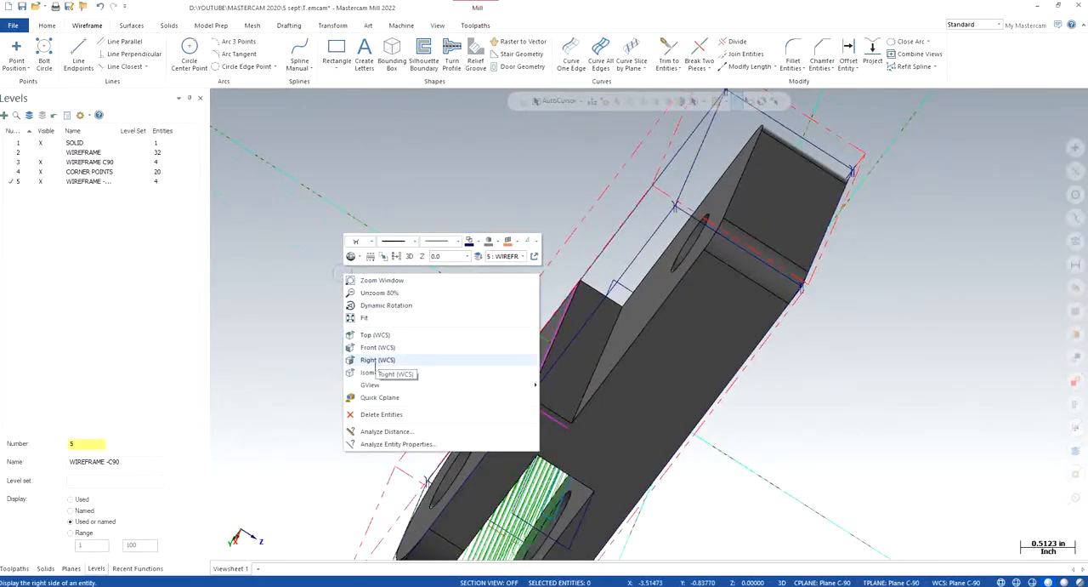
pyautogui.click(289, 248)
# - Project a copy of the shoulder face's edges to a depth of 0.07, taken from the face's corner
pyautogui.moveTo(502, 387); pyautogui.dragTo(548, 354, button='middle')
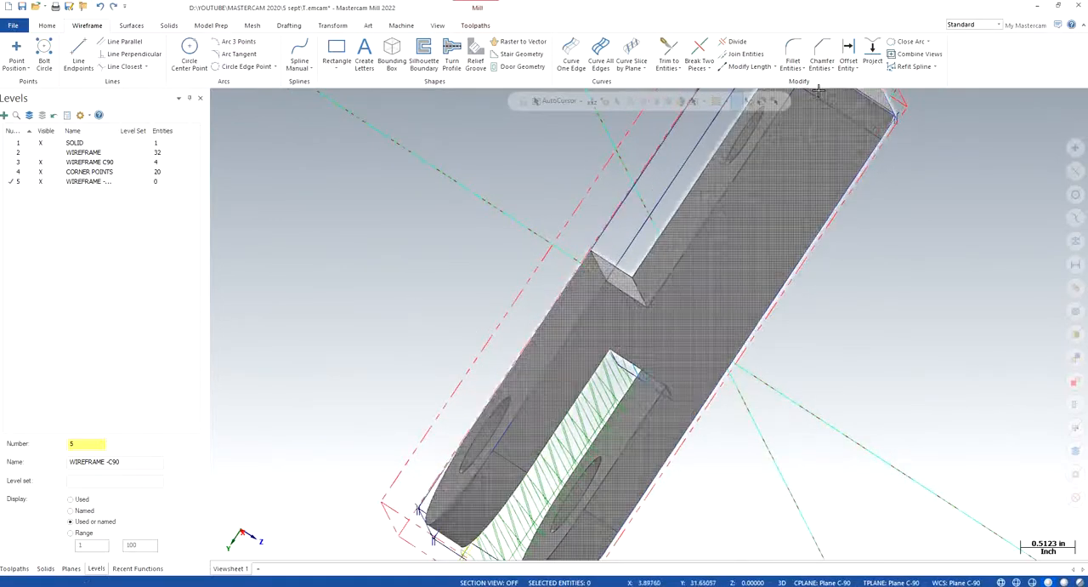
pyautogui.click(872, 53)
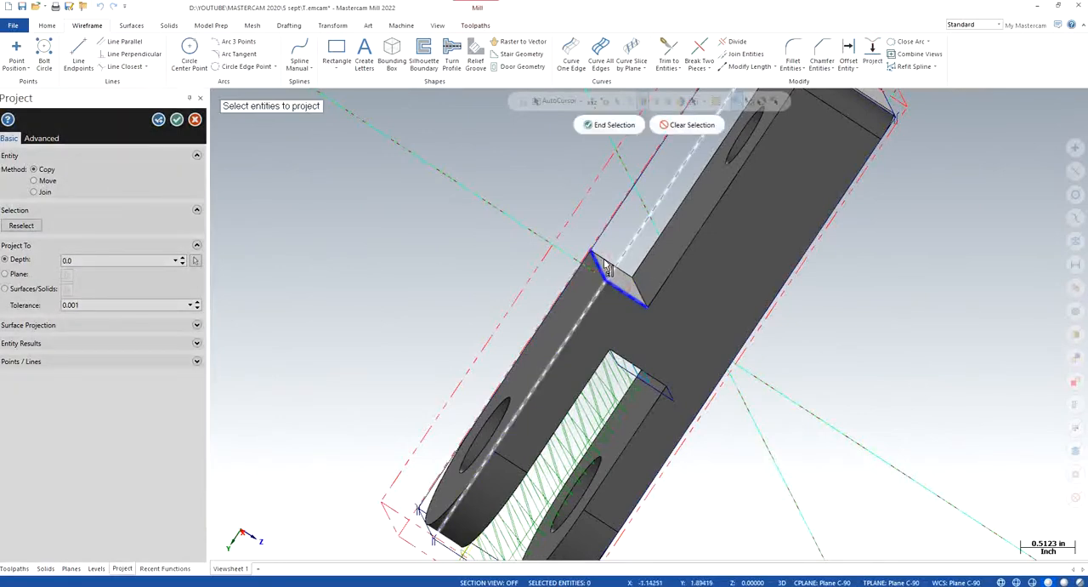
pyautogui.click(639, 293)
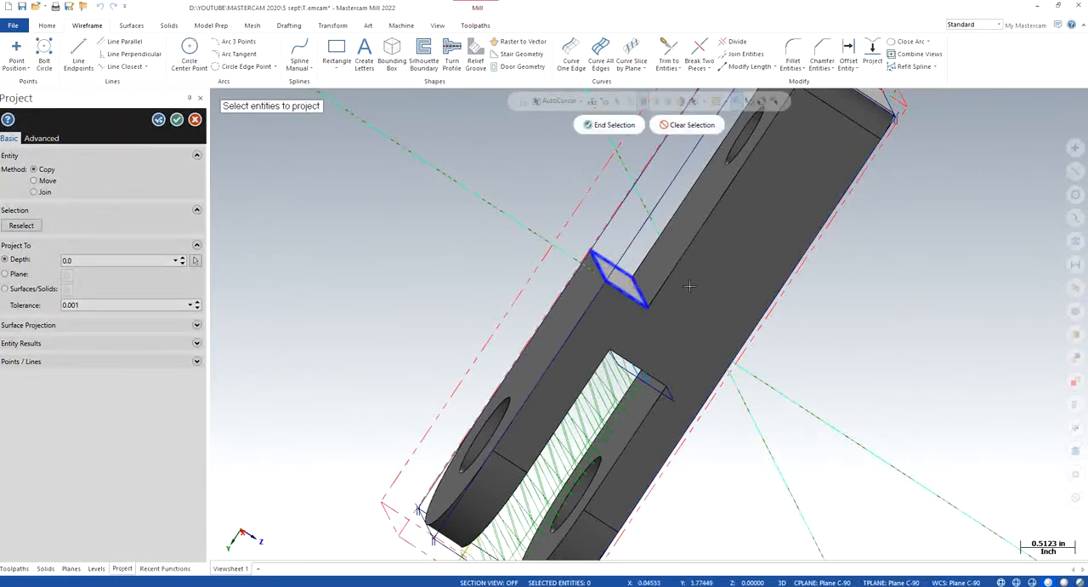
pyautogui.click(598, 125)
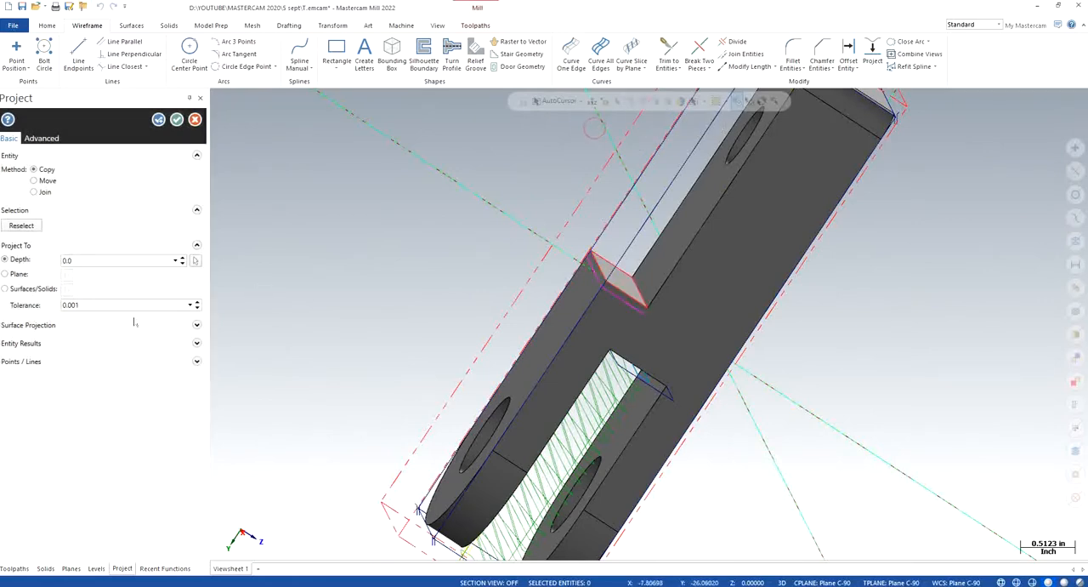
pyautogui.click(197, 262)
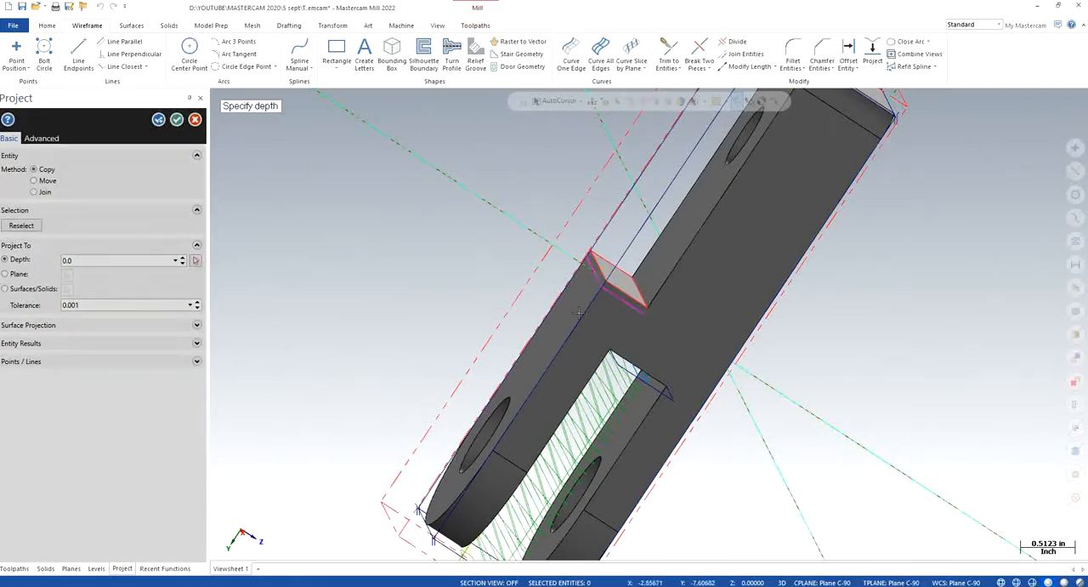
pyautogui.click(648, 307)
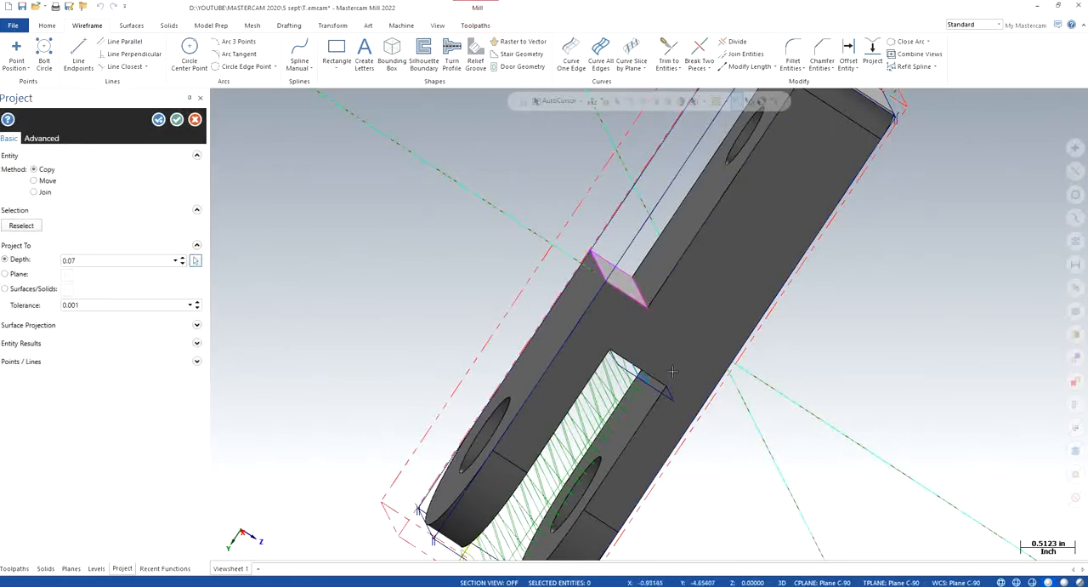
pyautogui.click(177, 120)
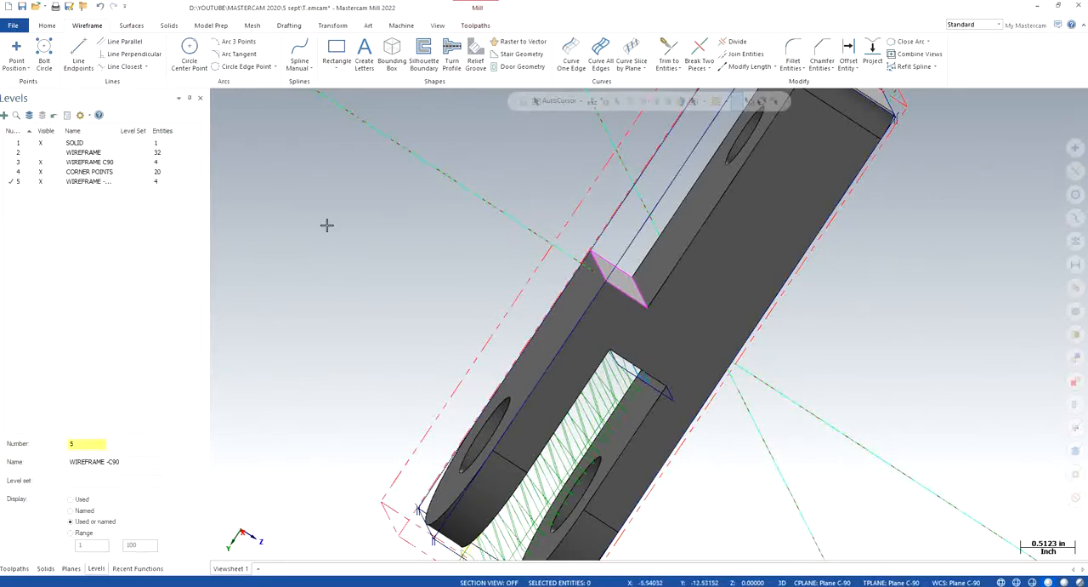
# - Show the part in isometric view and hide the WIREFRAME C90 level
pyautogui.rightClick(326, 225)
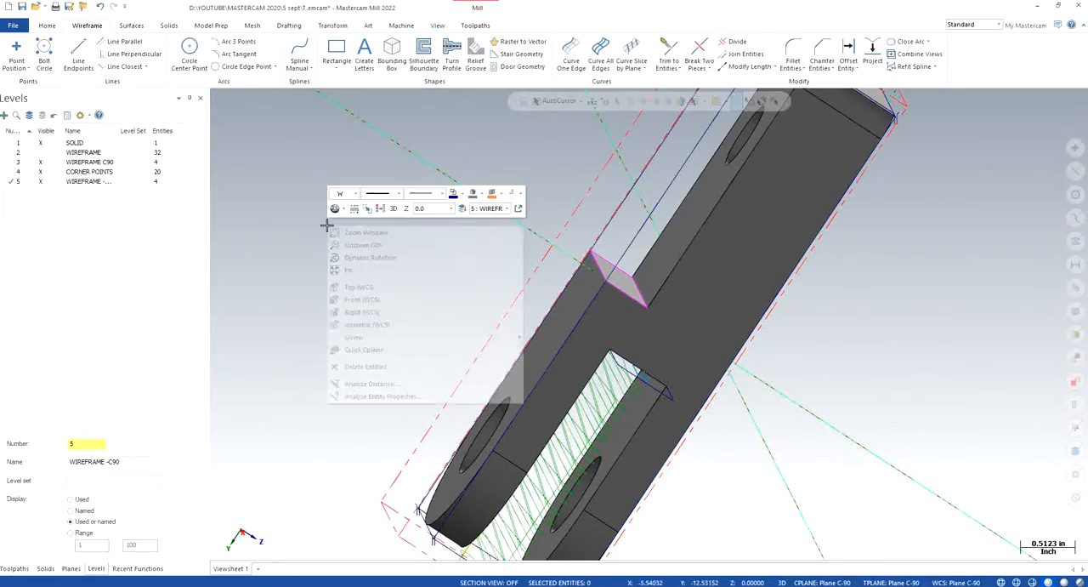
pyautogui.click(379, 332)
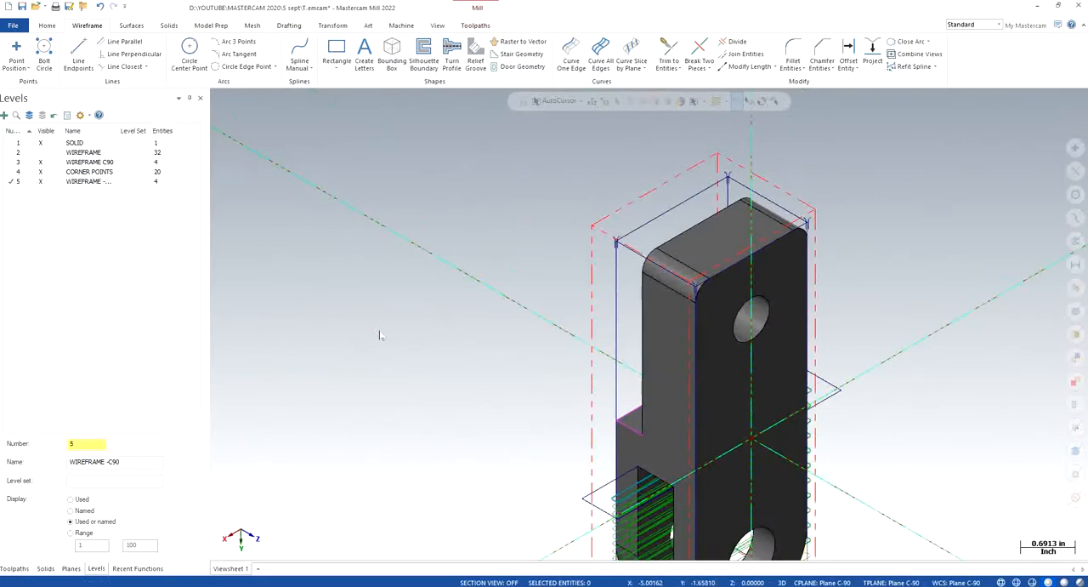
pyautogui.scroll(-2, 494, 347)
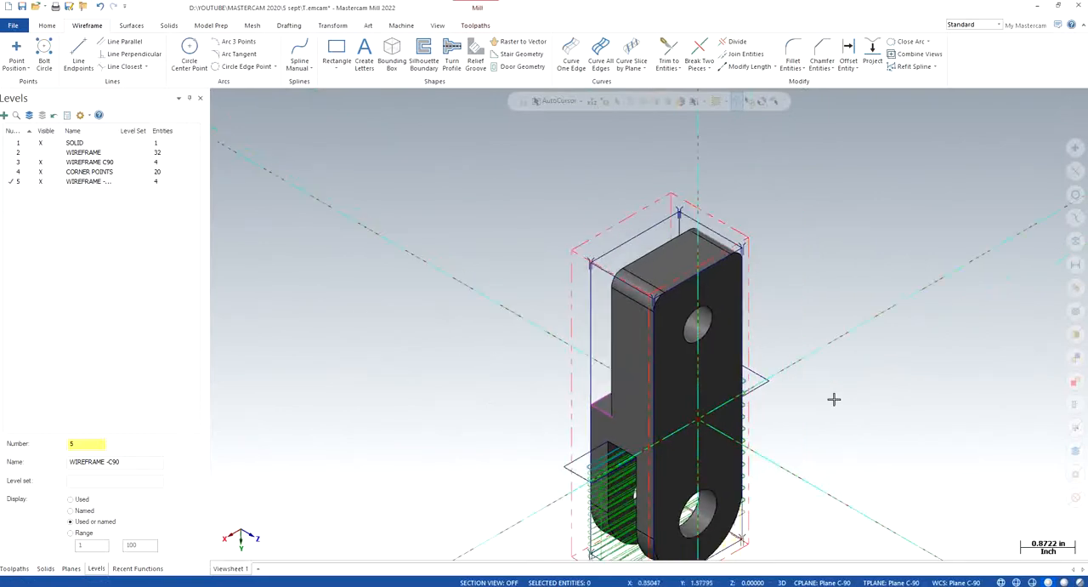
pyautogui.scroll(2, 834, 399)
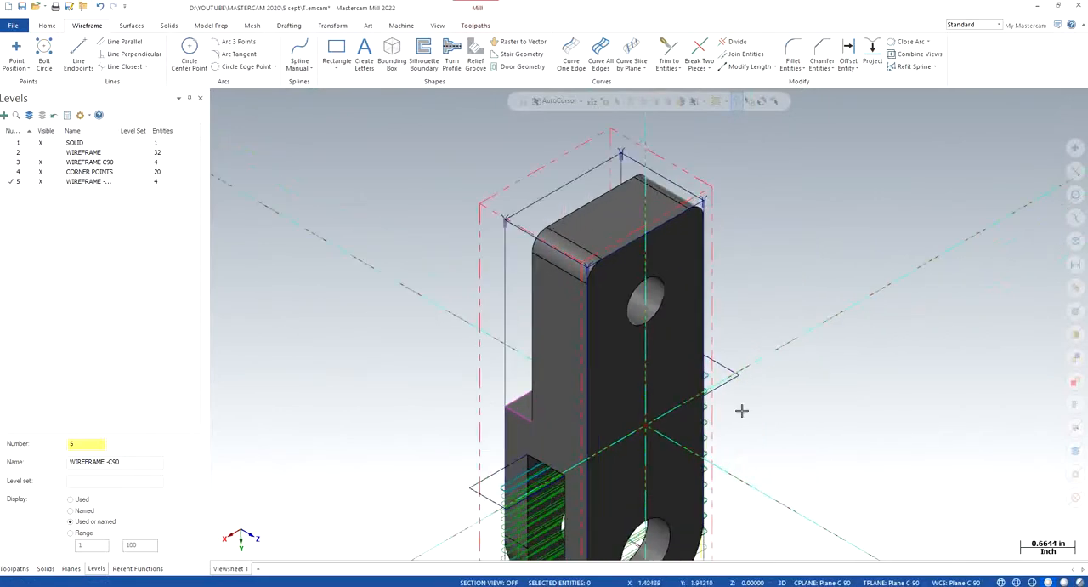
pyautogui.click(40, 162)
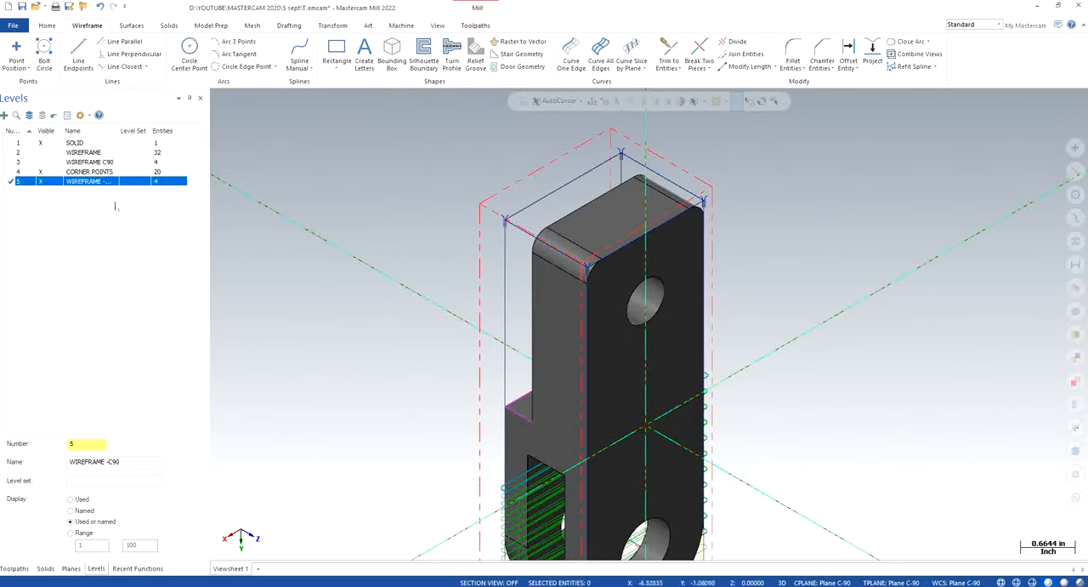
pyautogui.click(26, 568)
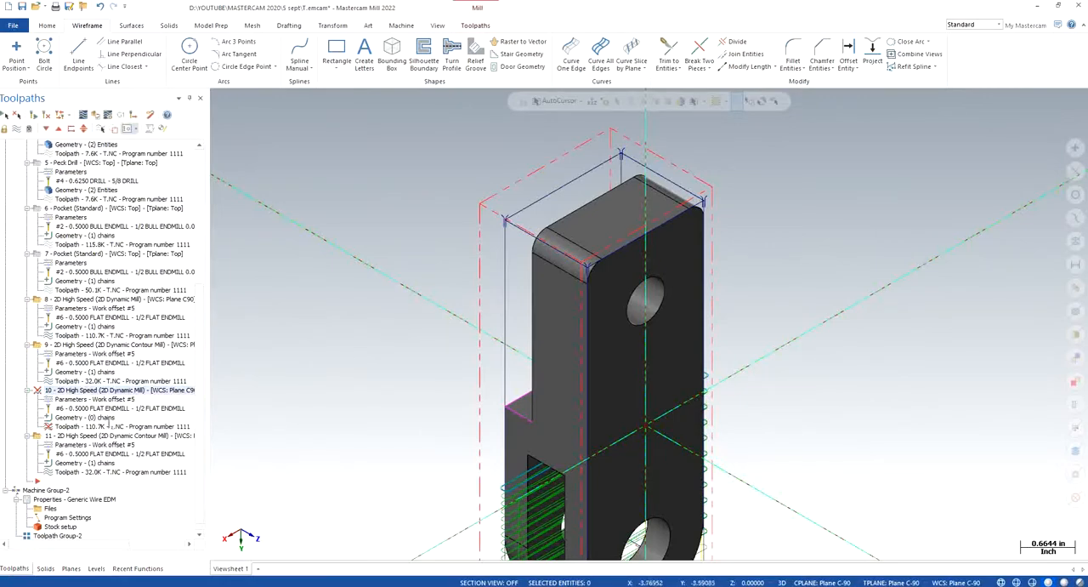
pyautogui.click(82, 417)
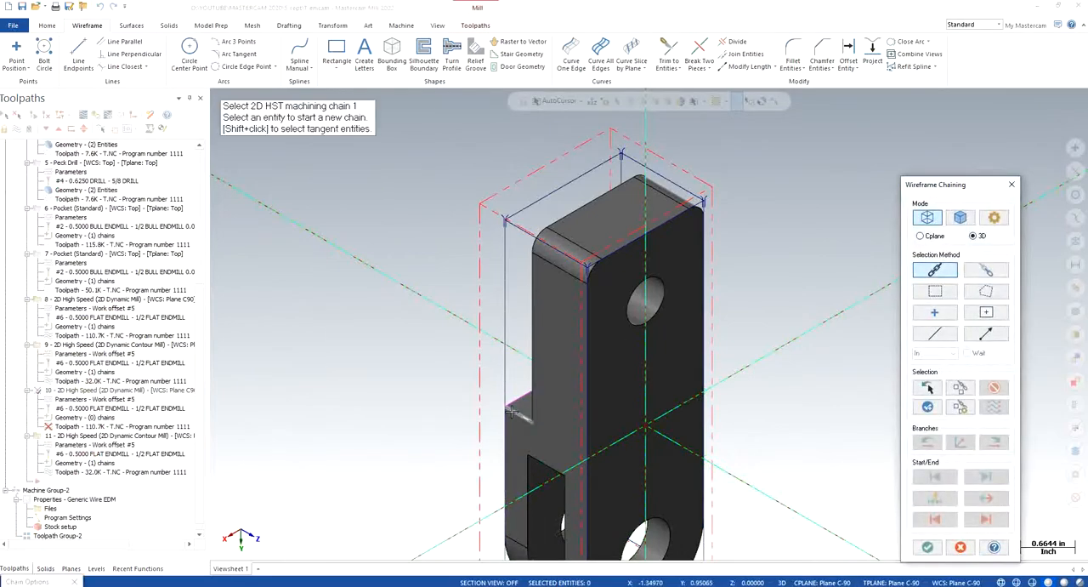
pyautogui.click(1010, 185)
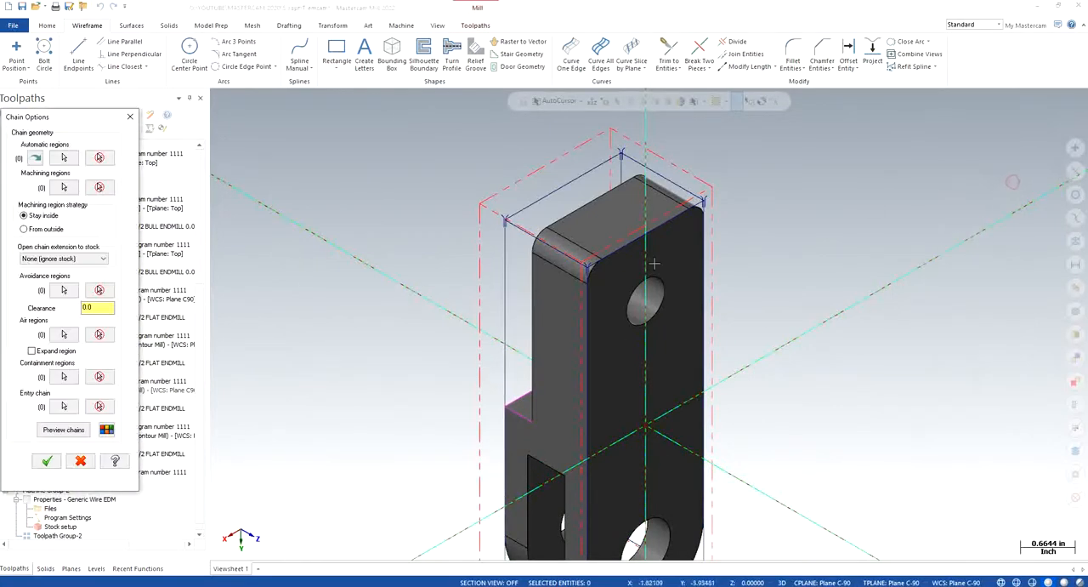
pyautogui.click(130, 116)
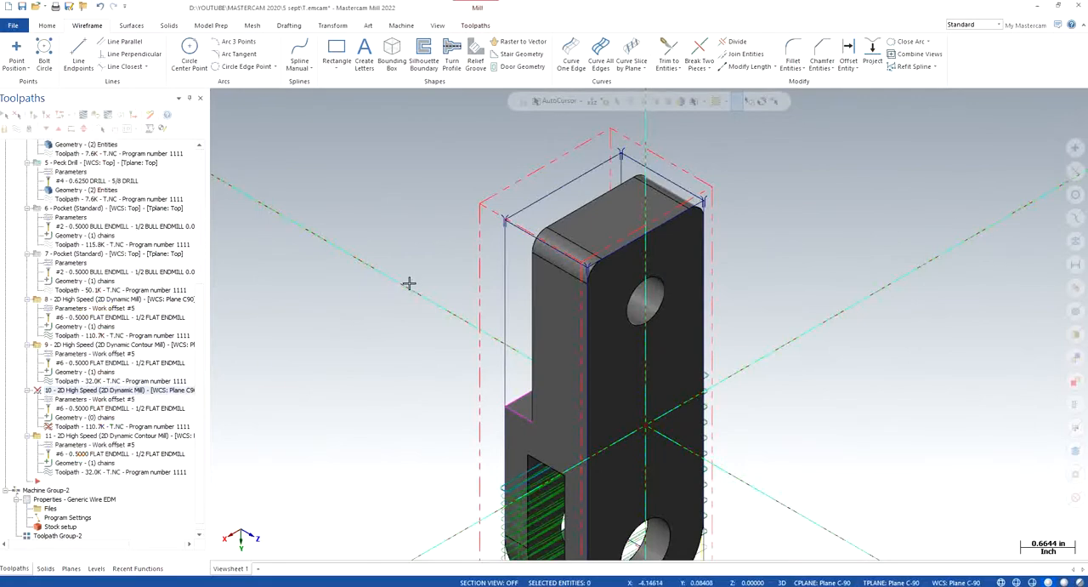
# - In the top view, offset copies of the projected rectangle's two short edges outward by 1.0 beyond opposite sides of the part
pyautogui.rightClick(390, 296)
pyautogui.click(476, 357)
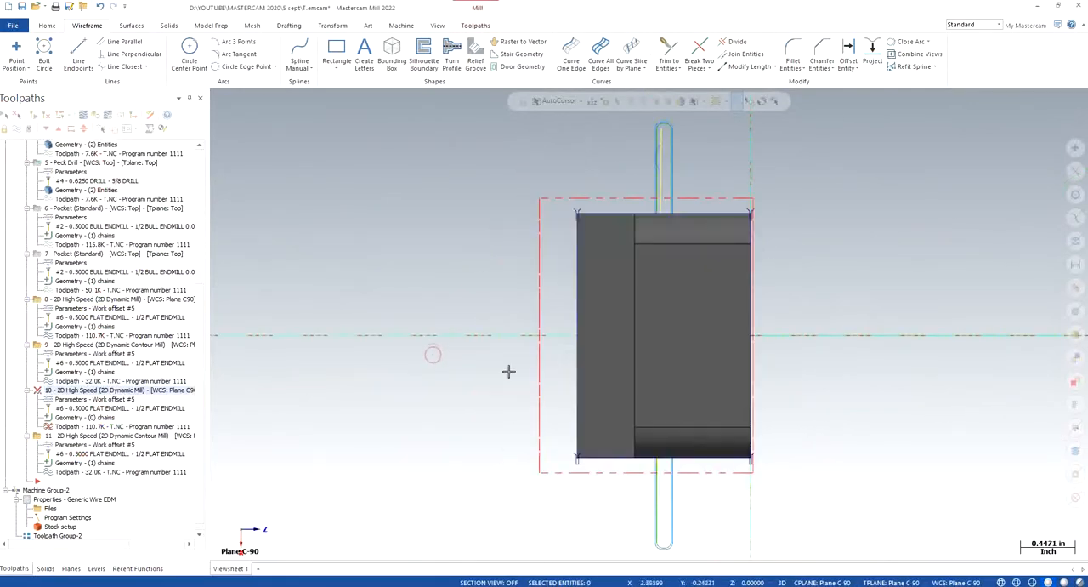
pyautogui.scroll(-1, 561, 299)
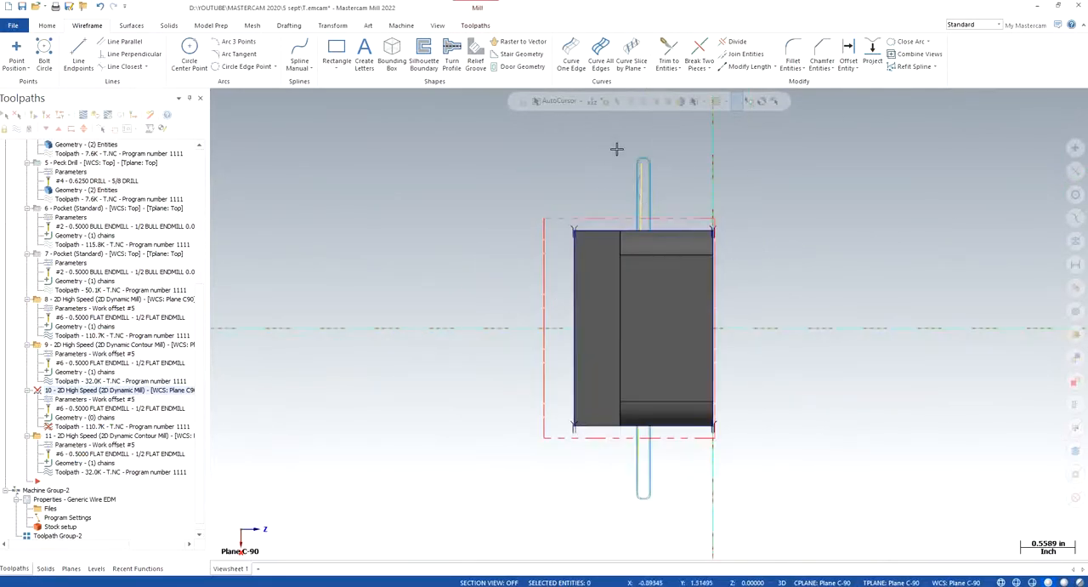
pyautogui.click(849, 55)
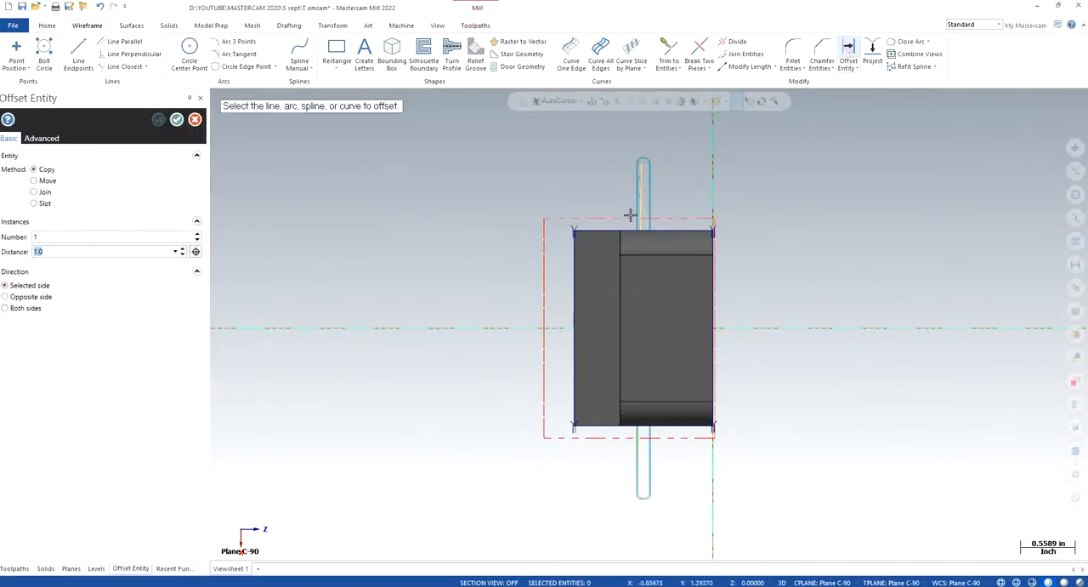
pyautogui.click(607, 230)
pyautogui.click(606, 168)
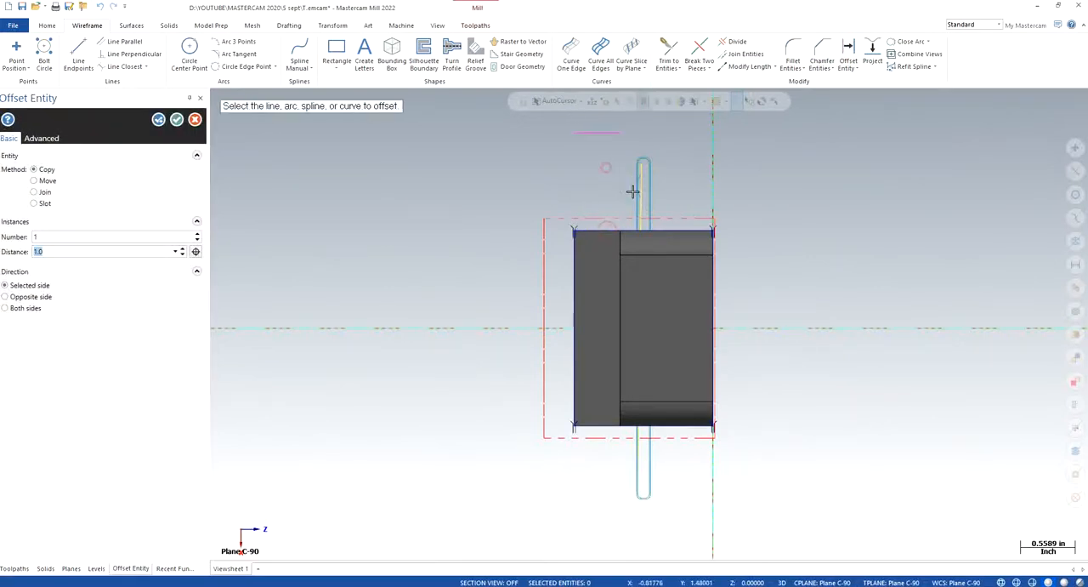
pyautogui.click(597, 425)
pyautogui.click(586, 493)
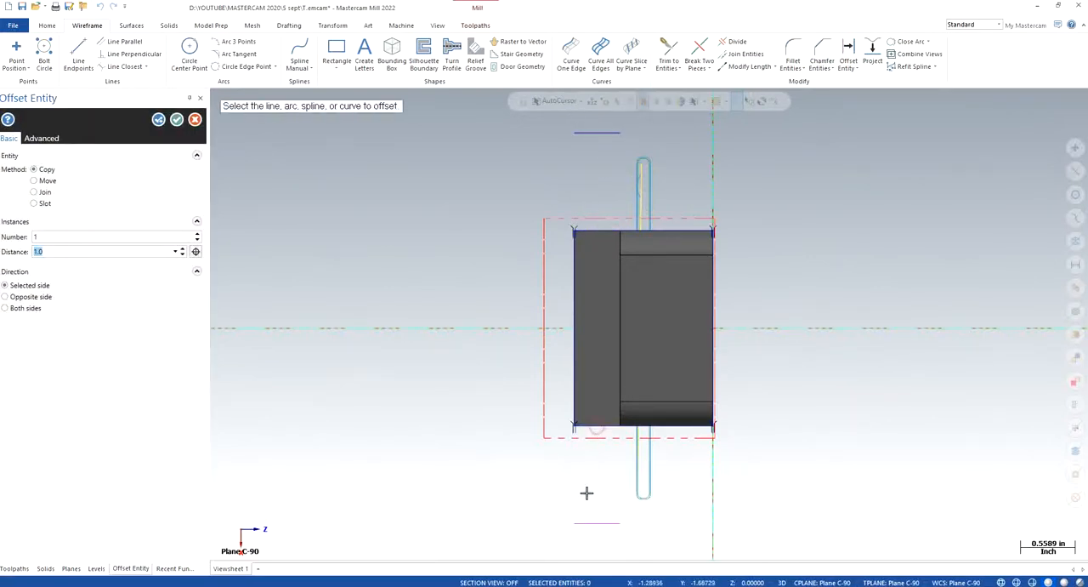
pyautogui.click(176, 119)
# - Lengthen the projected rectangle's outer long edge by 1.1 at both ends so it passes the offset end lines
pyautogui.scroll(5, 586, 272)
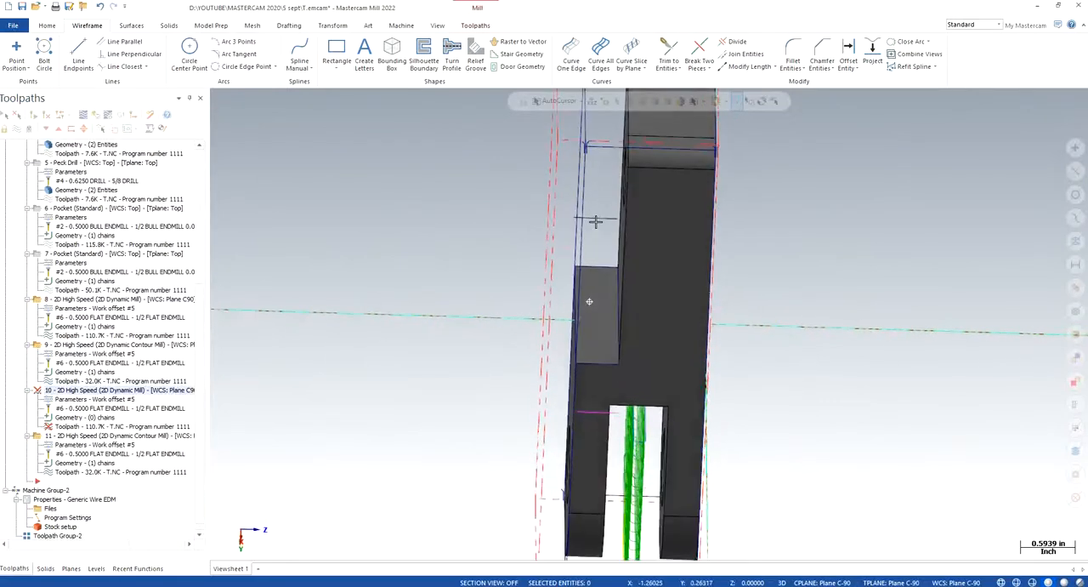
pyautogui.rightClick(440, 253)
pyautogui.click(494, 328)
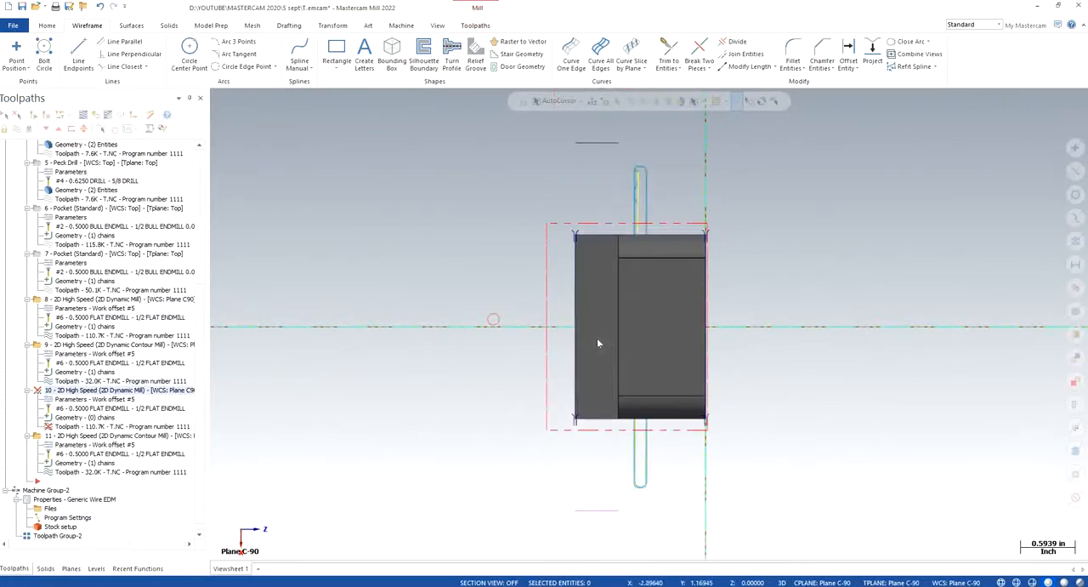
pyautogui.click(747, 67)
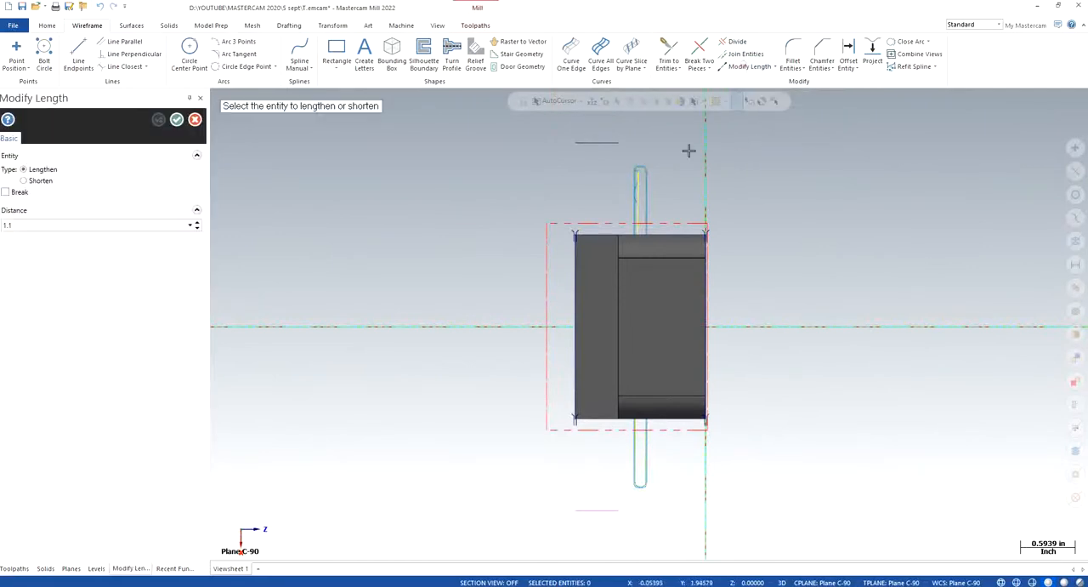
pyautogui.click(577, 260)
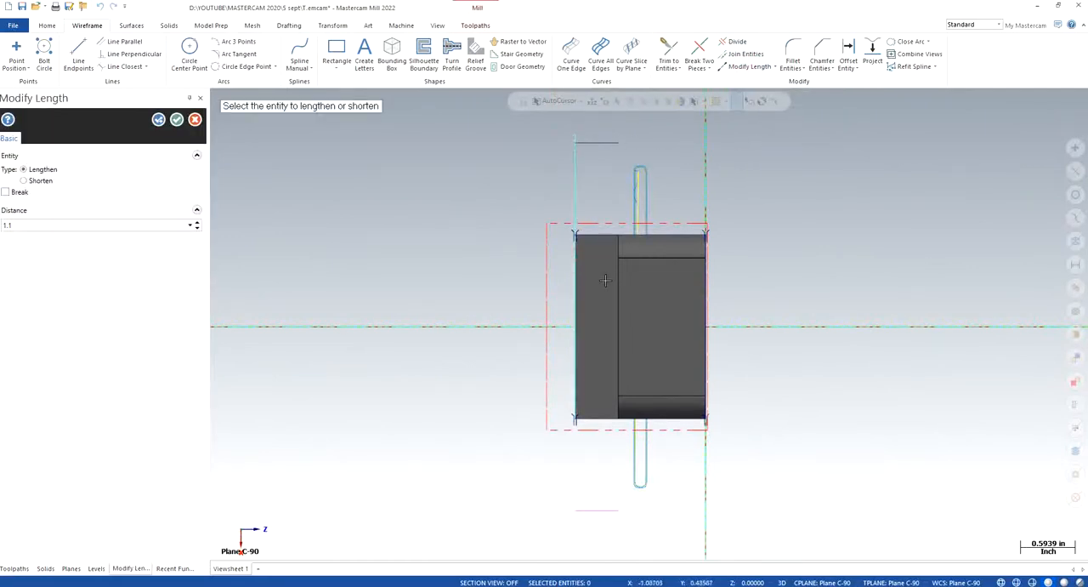
pyautogui.moveTo(624, 270); pyautogui.dragTo(657, 274, button='middle')
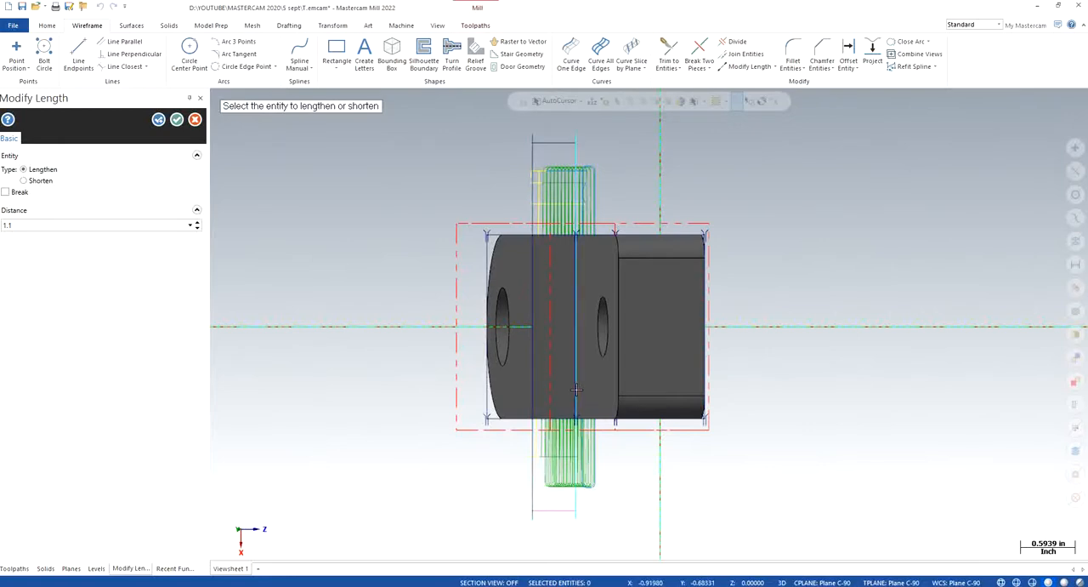
pyautogui.click(176, 119)
# - Lengthen the rectangle's inner long edge, along the foot of the shoulder face, by 1.1 at both ends
pyautogui.rightClick(275, 174)
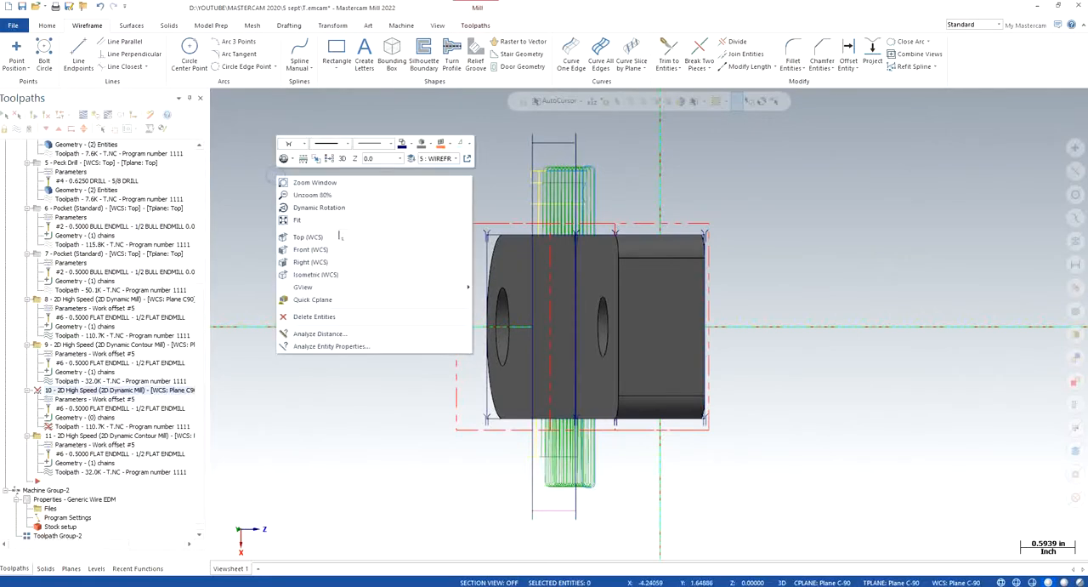
pyautogui.click(345, 237)
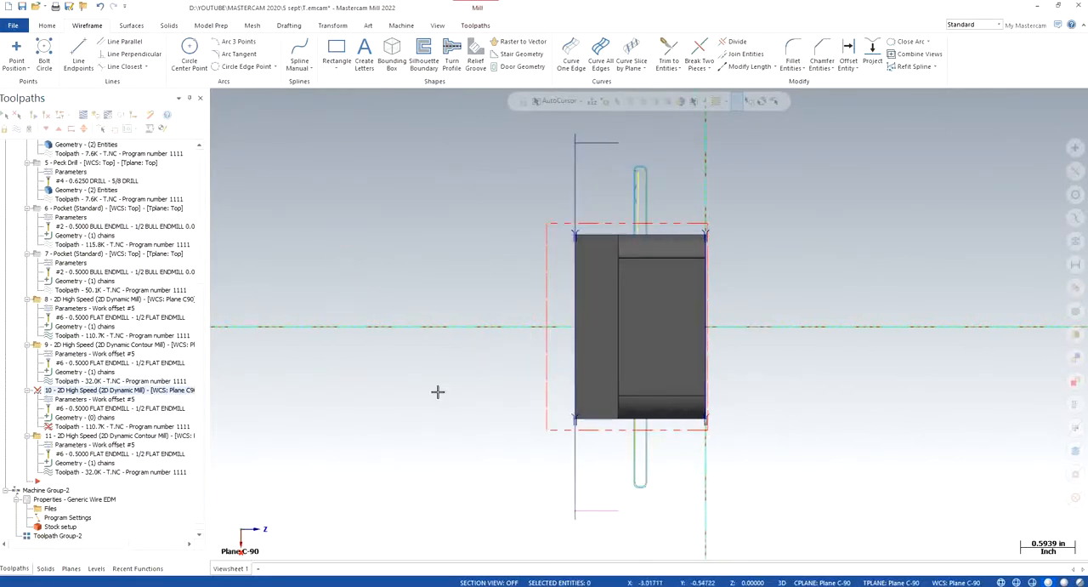
pyautogui.moveTo(595, 416); pyautogui.dragTo(483, 323, button='middle')
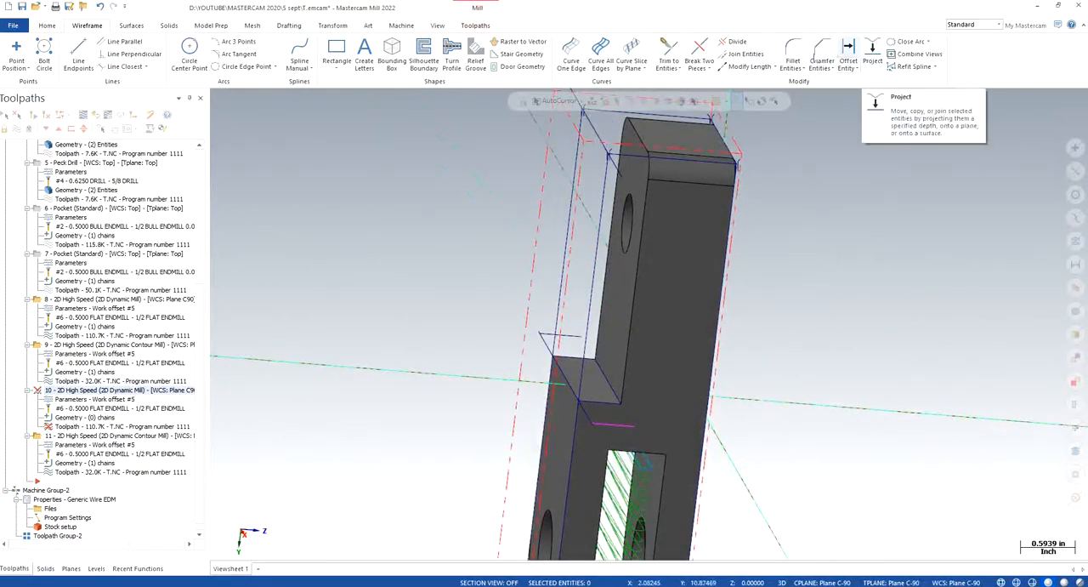
pyautogui.click(747, 65)
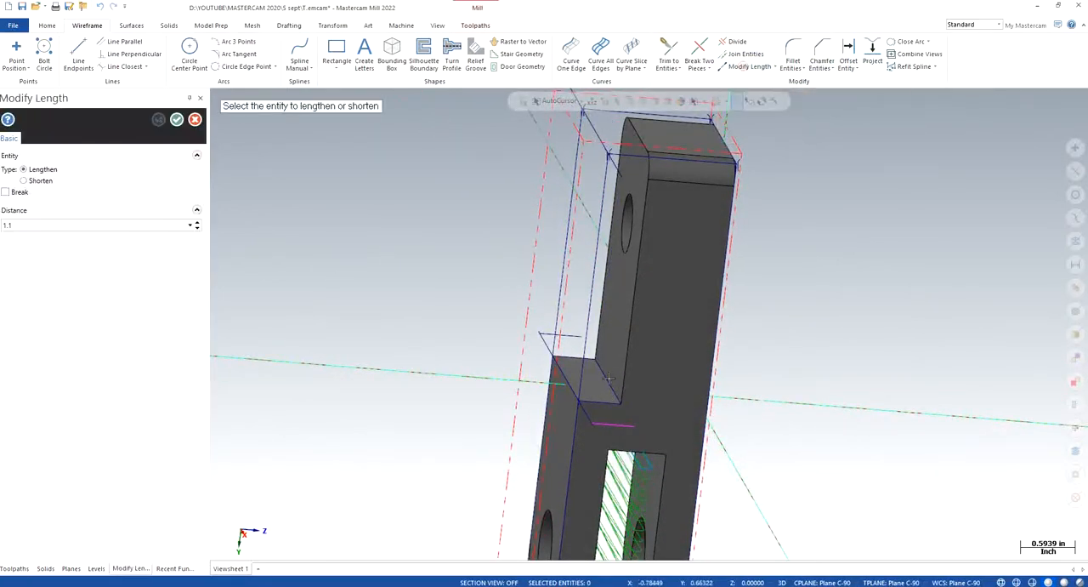
pyautogui.moveTo(651, 399); pyautogui.dragTo(670, 421, button='middle')
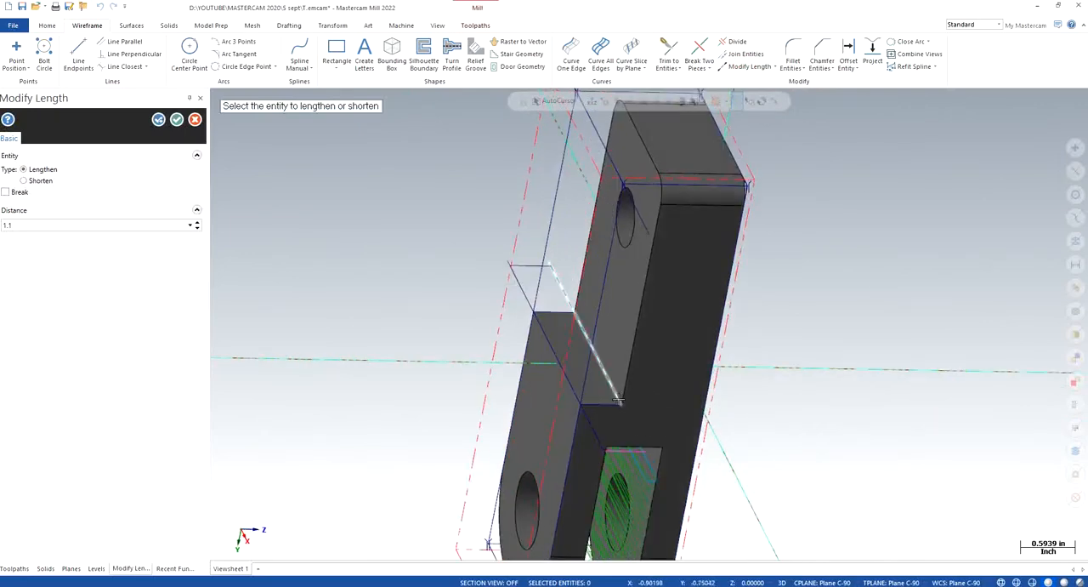
pyautogui.click(619, 400)
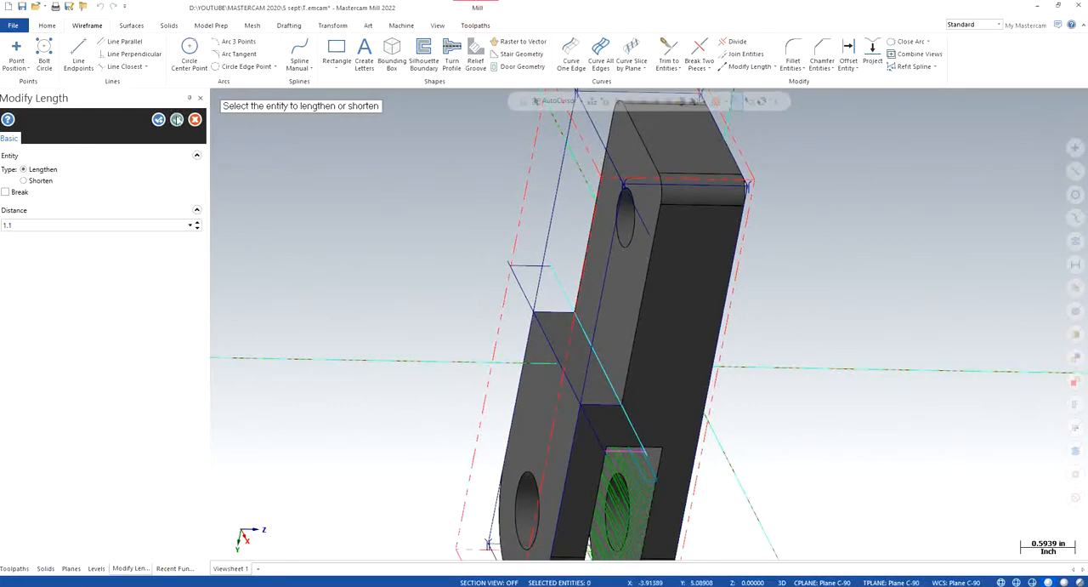
pyautogui.click(177, 120)
# - In the top view, trim both long edges back to the first offset end line with Divide
pyautogui.rightClick(357, 233)
pyautogui.click(407, 298)
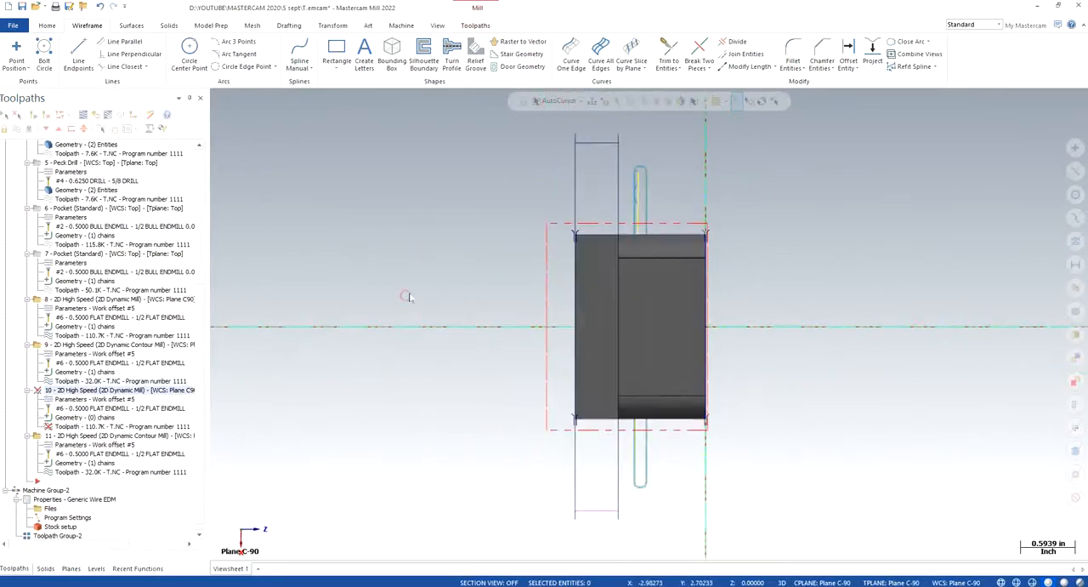
pyautogui.click(737, 43)
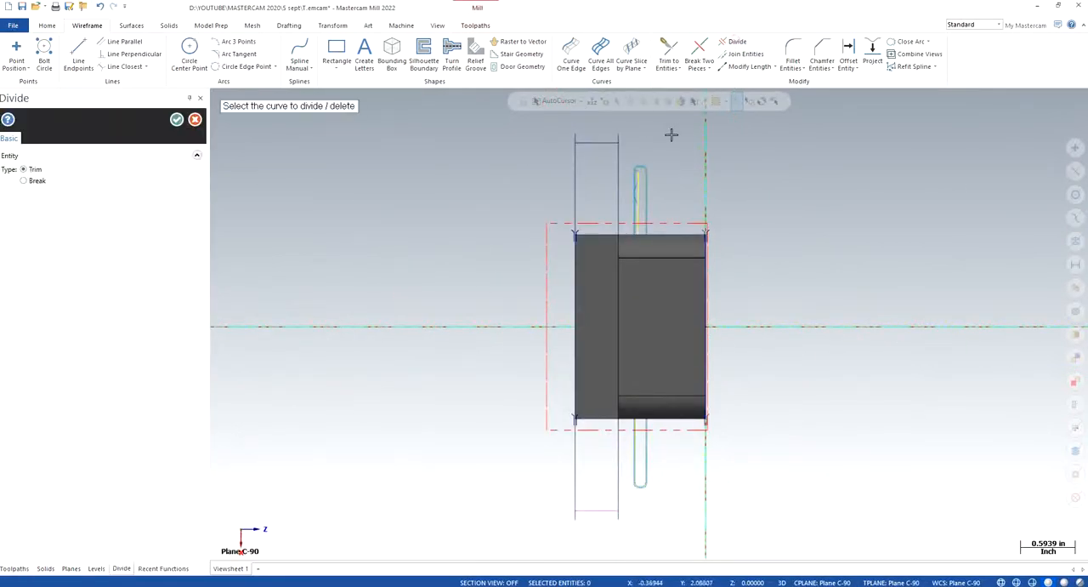
pyautogui.scroll(5, 672, 133)
pyautogui.scroll(3, 610, 136)
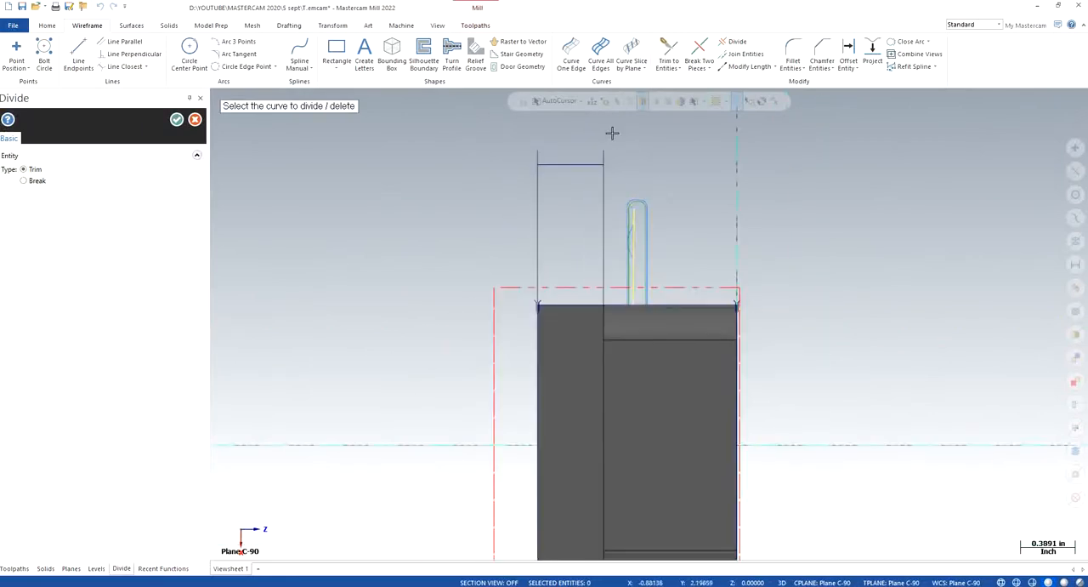
pyautogui.moveTo(460, 160)
pyautogui.mouseDown()
pyautogui.moveTo(393, 170)
pyautogui.moveTo(498, 156)
pyautogui.mouseUp()
pyautogui.click(448, 158)
pyautogui.scroll(-8, 683, 287)
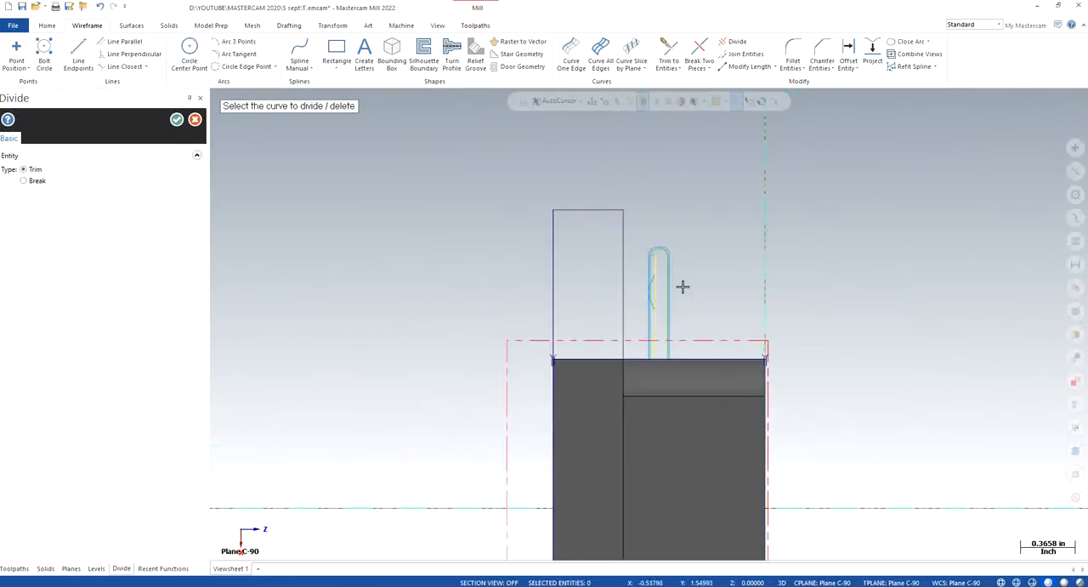
# - Trim the long edges' overhanging ends beyond the opposite, magenta offset end line with Divide
pyautogui.scroll(-2, 665, 491)
pyautogui.scroll(2, 658, 503)
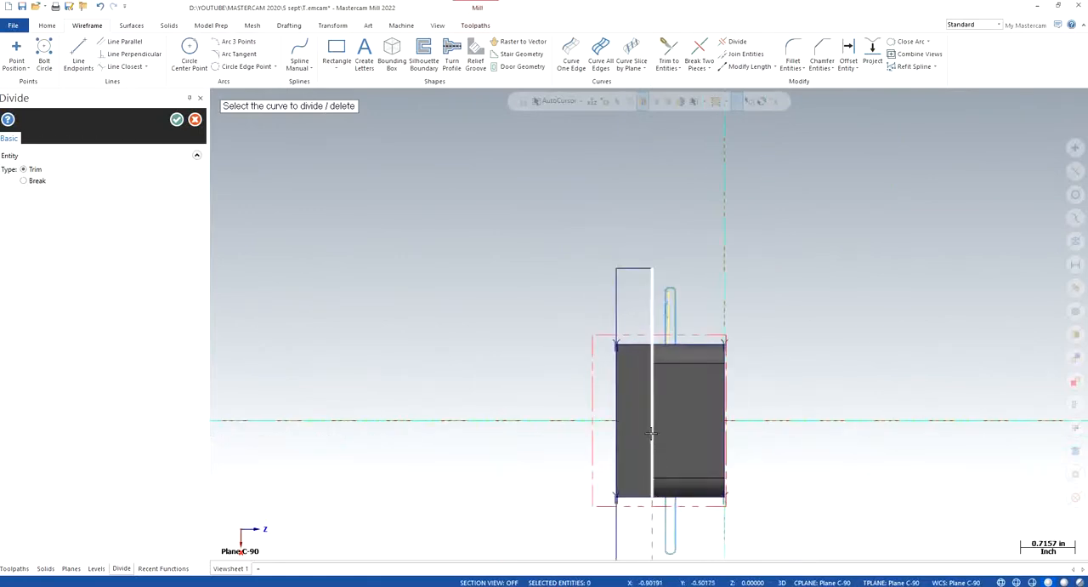
pyautogui.scroll(-2, 652, 434)
pyautogui.scroll(2, 648, 547)
pyautogui.scroll(6, 653, 531)
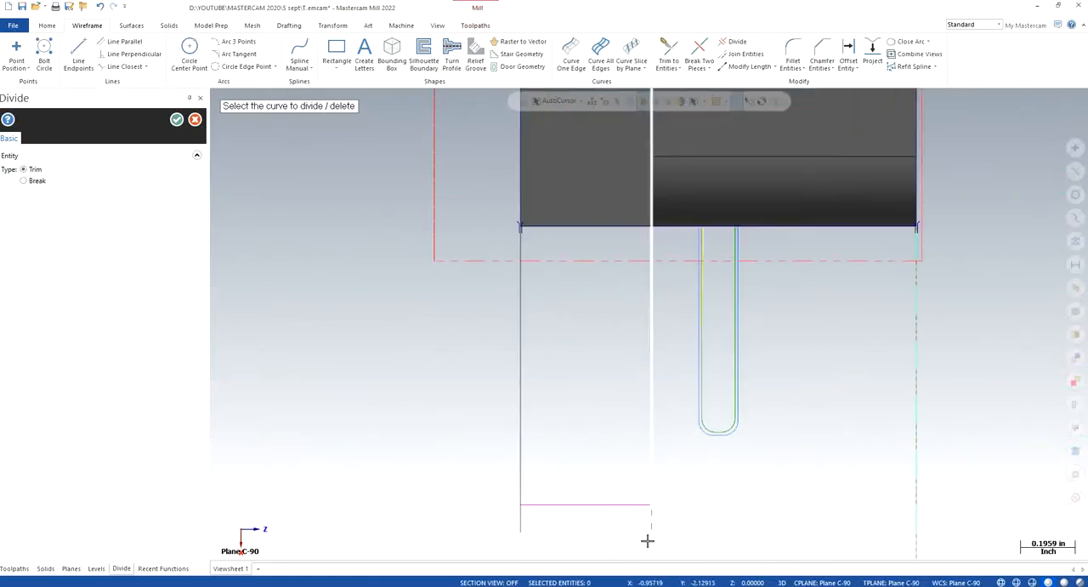
pyautogui.moveTo(667, 509)
pyautogui.mouseDown()
pyautogui.moveTo(596, 514)
pyautogui.moveTo(688, 508)
pyautogui.mouseUp()
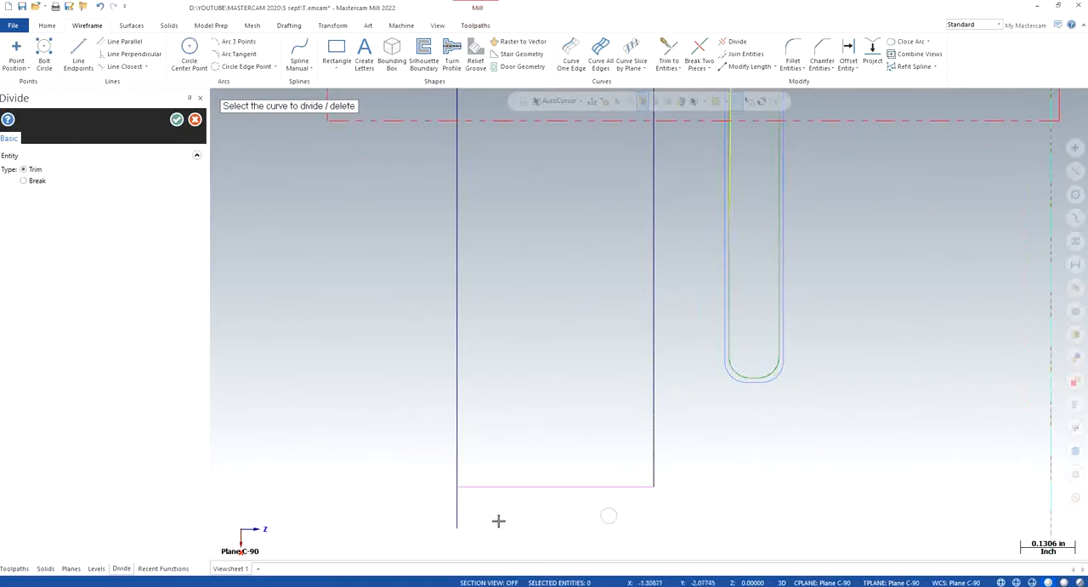
pyautogui.moveTo(488, 521); pyautogui.dragTo(421, 510)
pyautogui.click(176, 120)
# - Delete the projected rectangle's two original short edges at the sides of the part
pyautogui.scroll(-1, 576, 331)
pyautogui.scroll(-1, 581, 321)
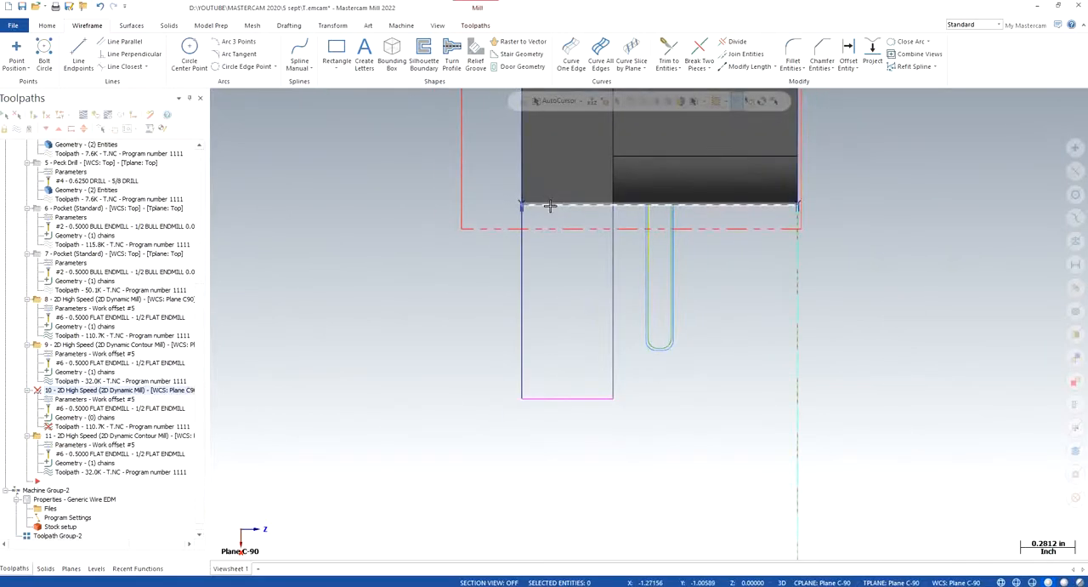
pyautogui.click(550, 205)
pyautogui.moveTo(499, 311); pyautogui.dragTo(561, 161, button='middle')
pyautogui.click(562, 161)
pyautogui.press('Escape')
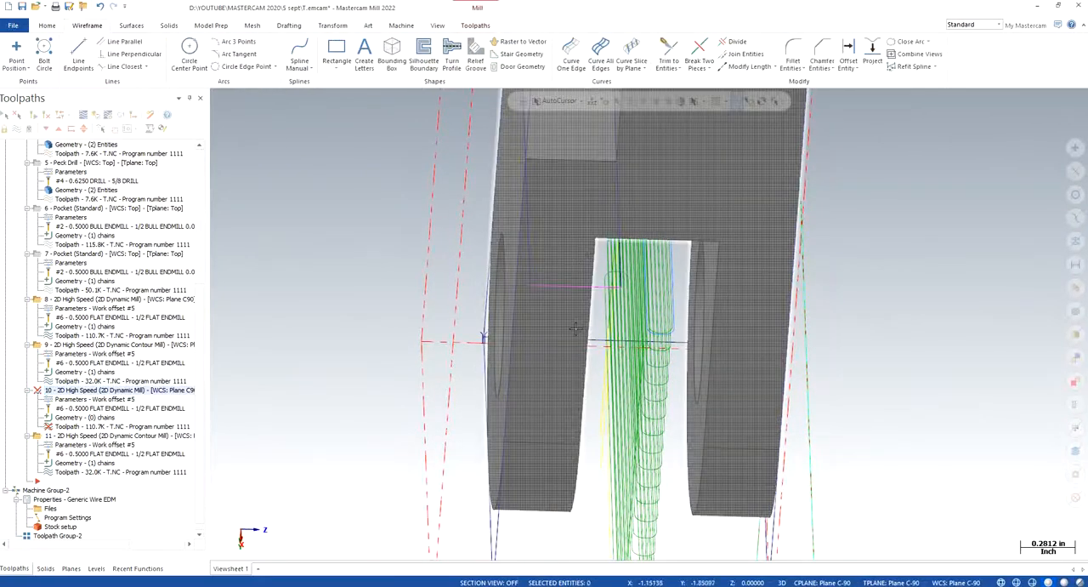
pyautogui.scroll(-4, 577, 329)
pyautogui.click(569, 125)
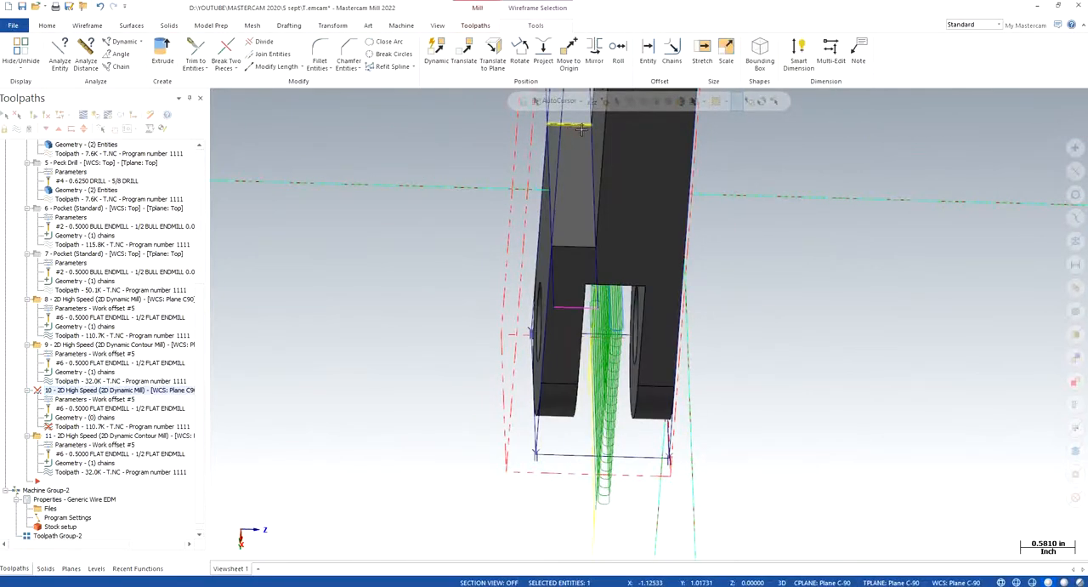
pyautogui.press('Escape')
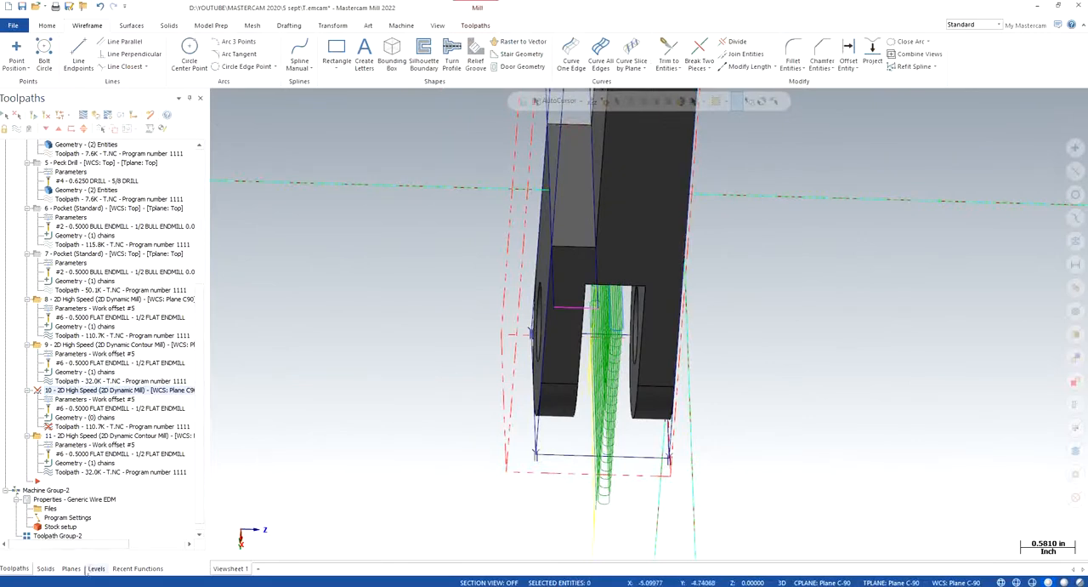
# - Hide the CORNER POINTS level, keep WIREFRAME -C90 as the main level and show the part in isometric view
pyautogui.click(96, 568)
pyautogui.click(42, 173)
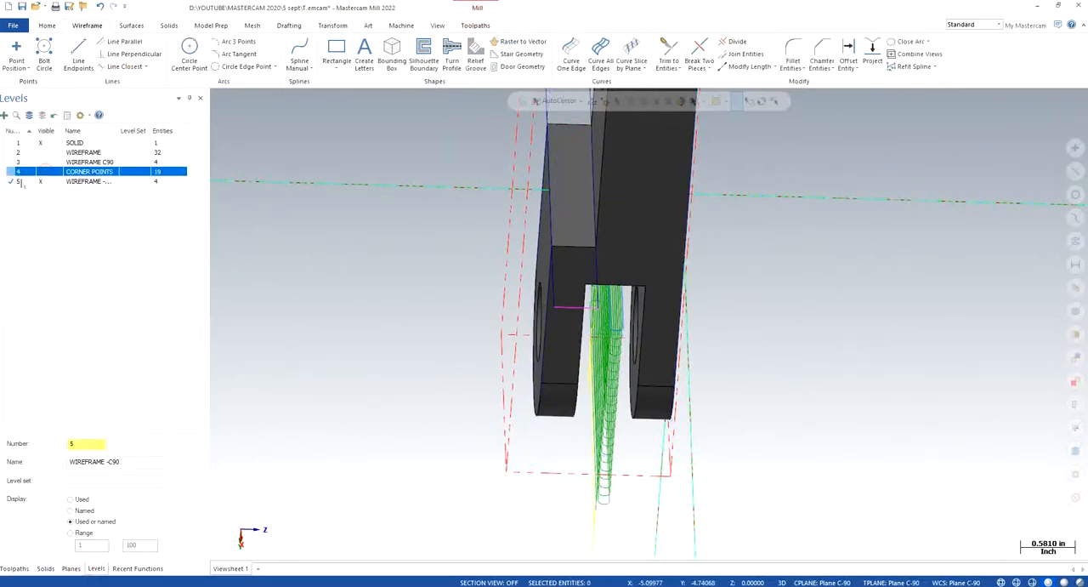
pyautogui.click(19, 181)
pyautogui.rightClick(432, 304)
pyautogui.click(472, 402)
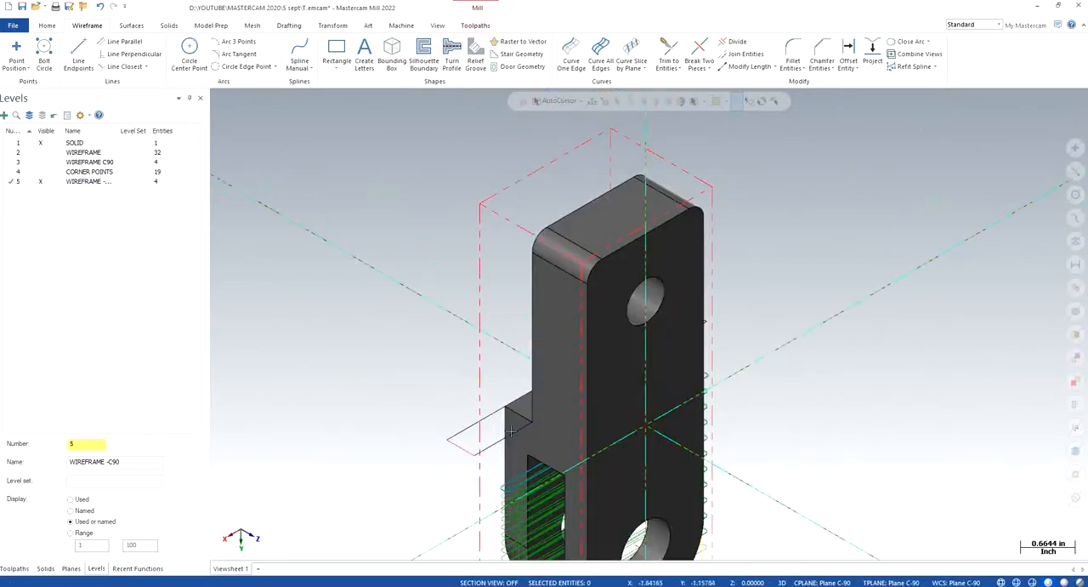
# - Chain the extended rectangle on the shoulder face as the machining region of toolpath 10, the copied 2D Dynamic Mill
pyautogui.click(15, 568)
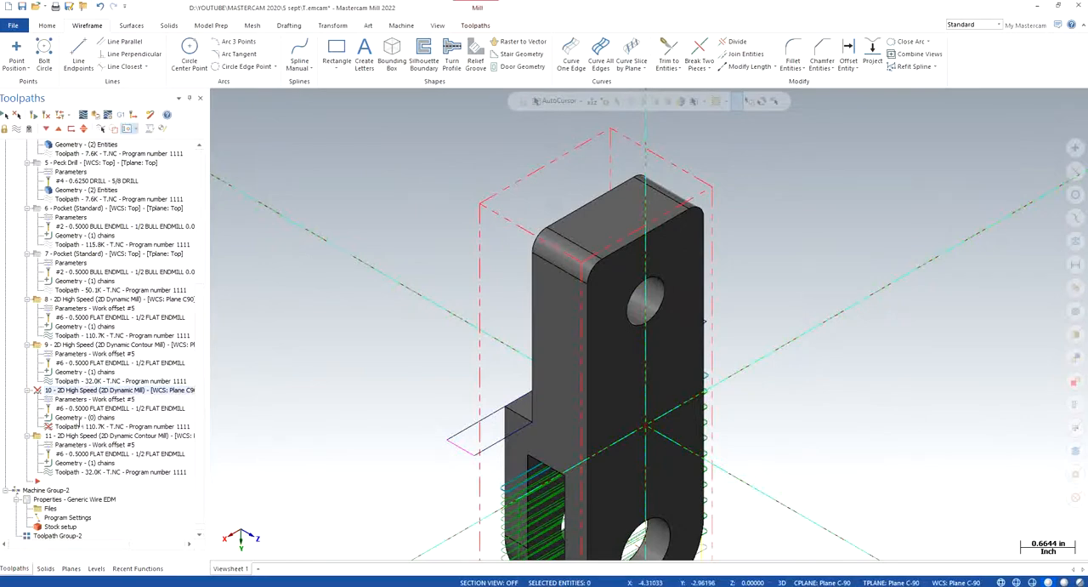
pyautogui.click(64, 419)
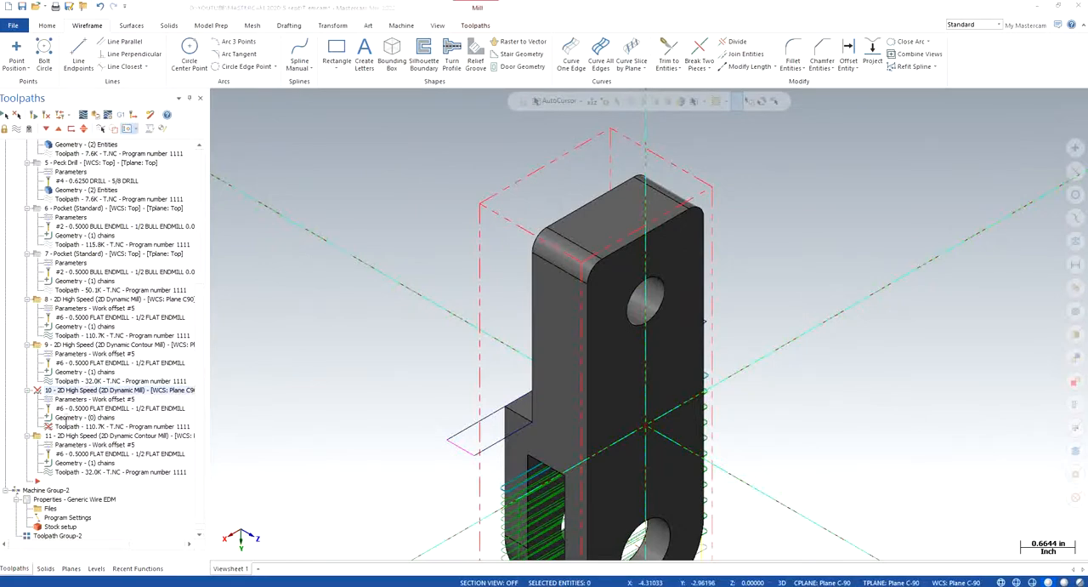
pyautogui.click(447, 435)
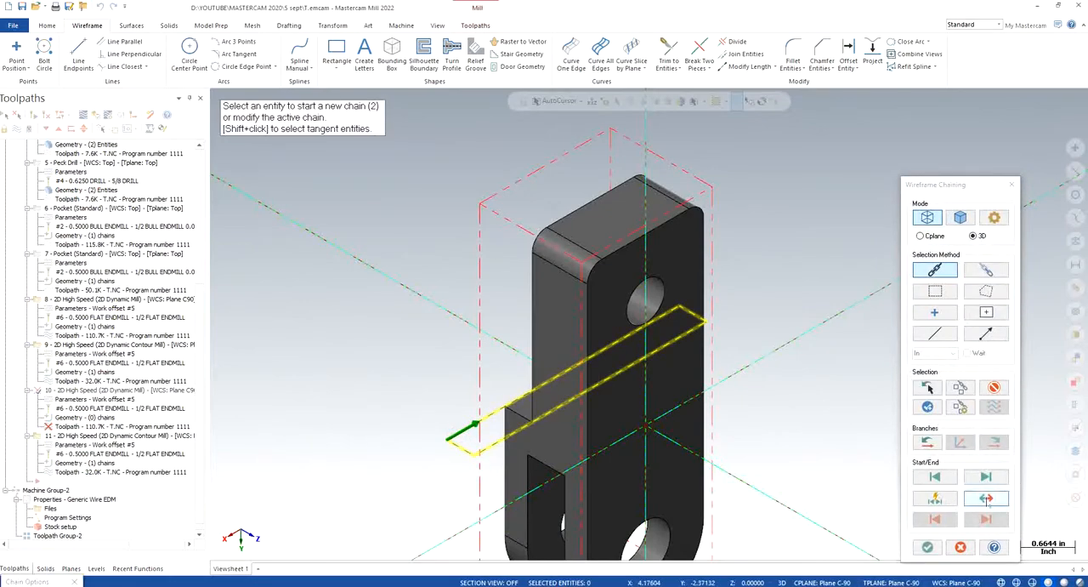
pyautogui.click(927, 546)
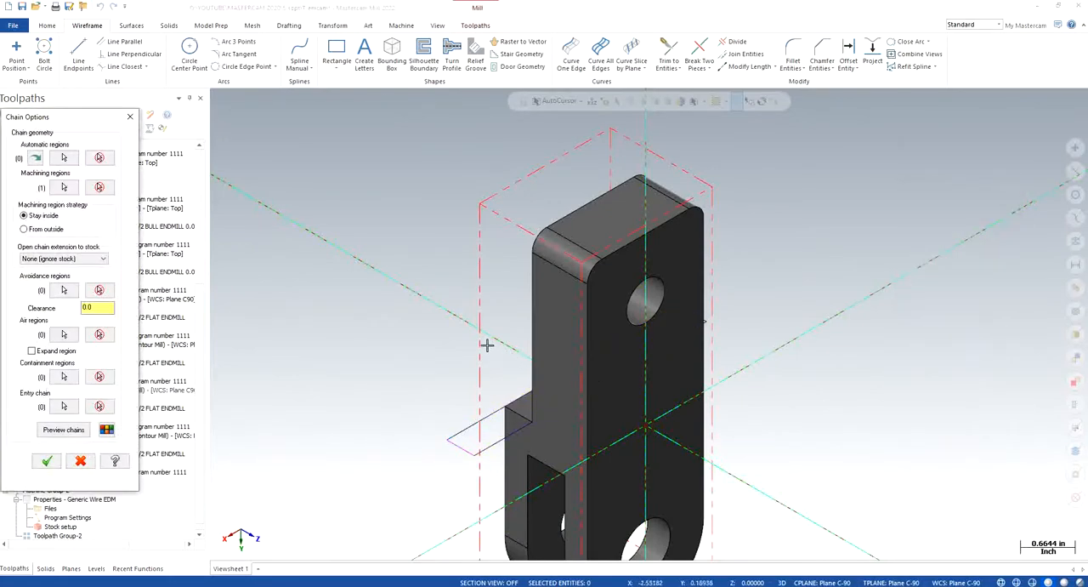
# - Analyze the properties of the chained rectangle's short end line and accept the chain options for toolpath 10
pyautogui.moveTo(485, 343); pyautogui.dragTo(483, 415, button='middle')
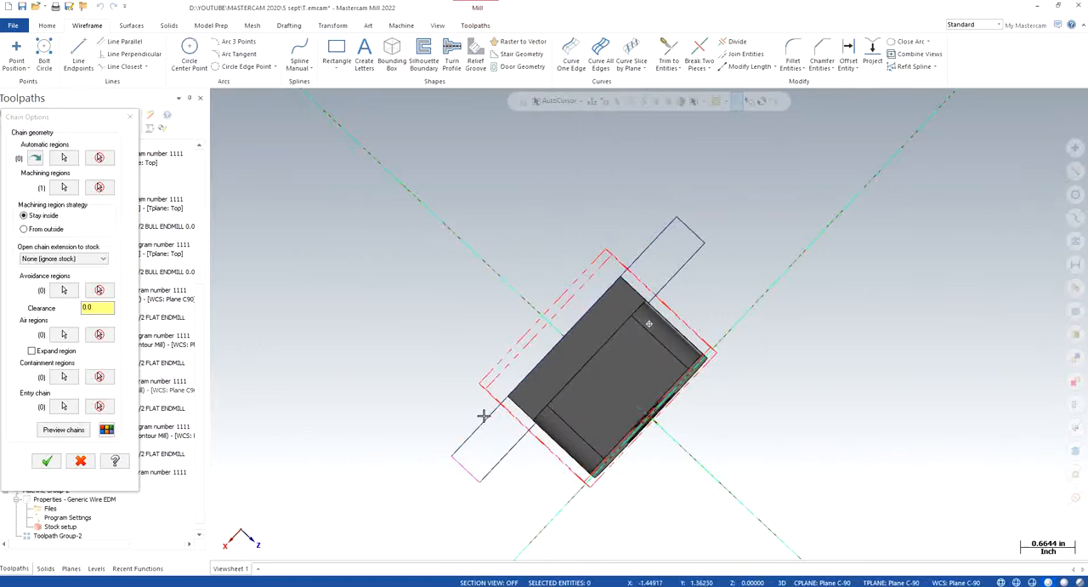
pyautogui.rightClick(687, 168)
pyautogui.click(743, 338)
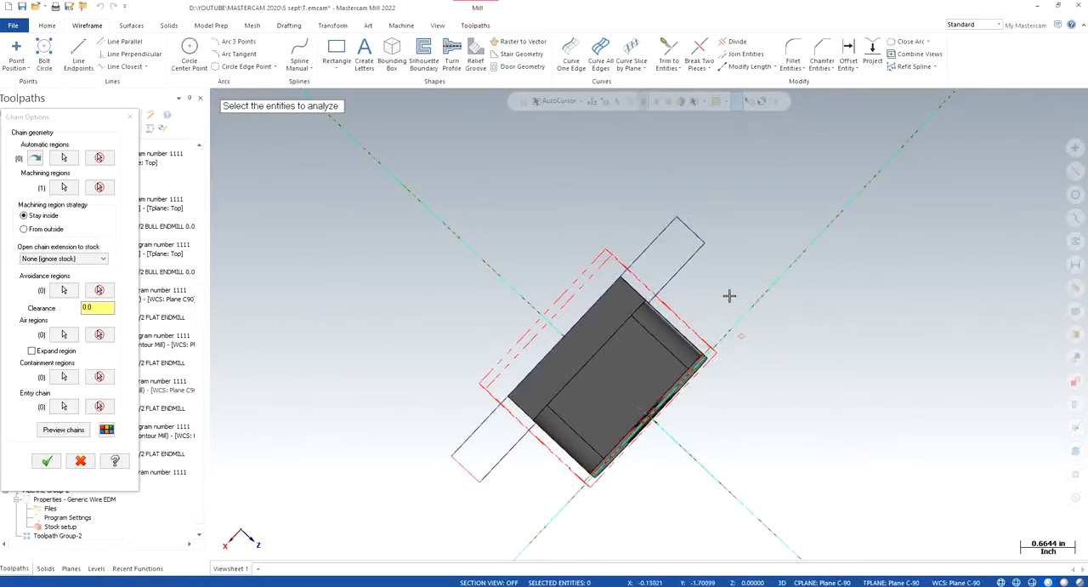
pyautogui.click(688, 230)
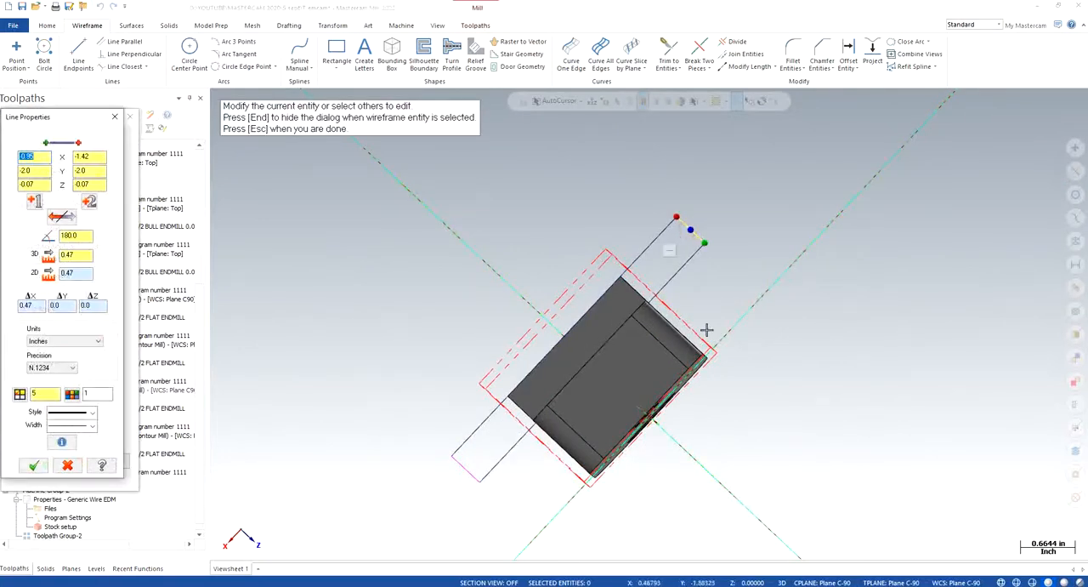
pyautogui.click(114, 117)
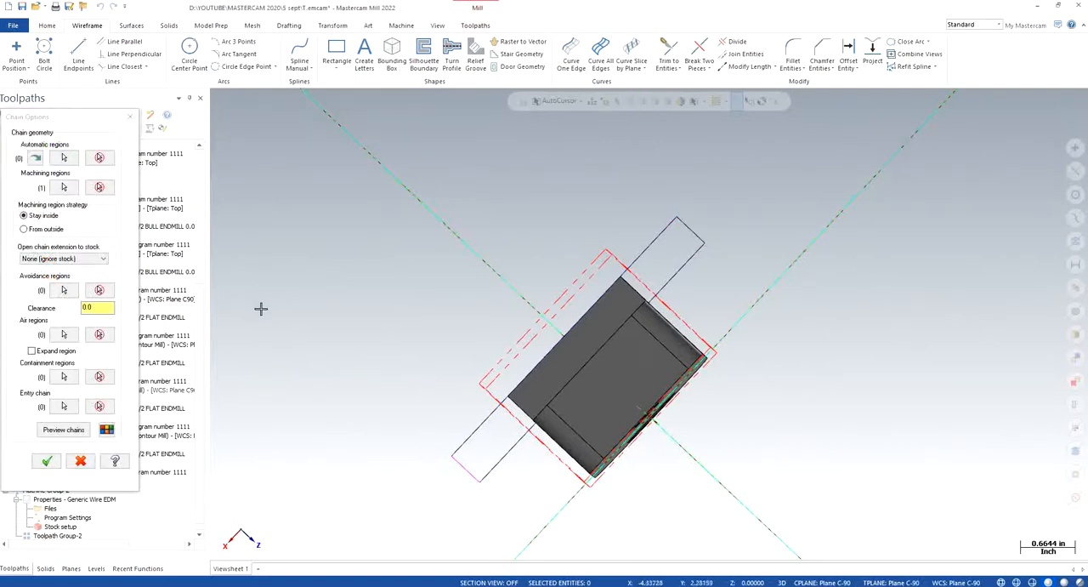
pyautogui.click(59, 430)
pyautogui.click(47, 460)
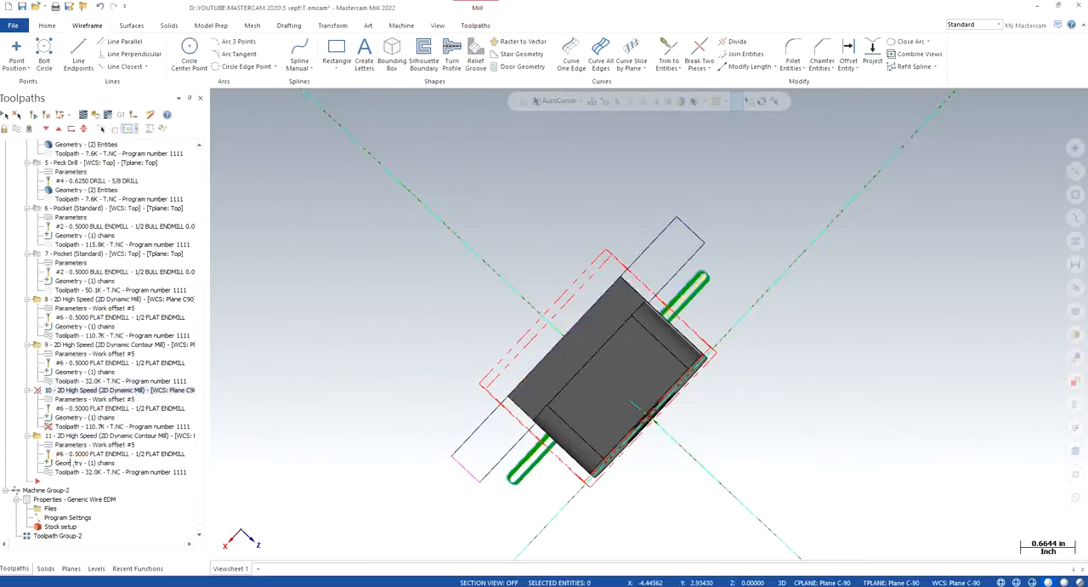
# - Replace toolpath 10's tool with the 3/8 flat endmill from the tool library, filtering the library for a diameter equal to 0.375
pyautogui.moveTo(482, 395); pyautogui.dragTo(490, 303, button='middle')
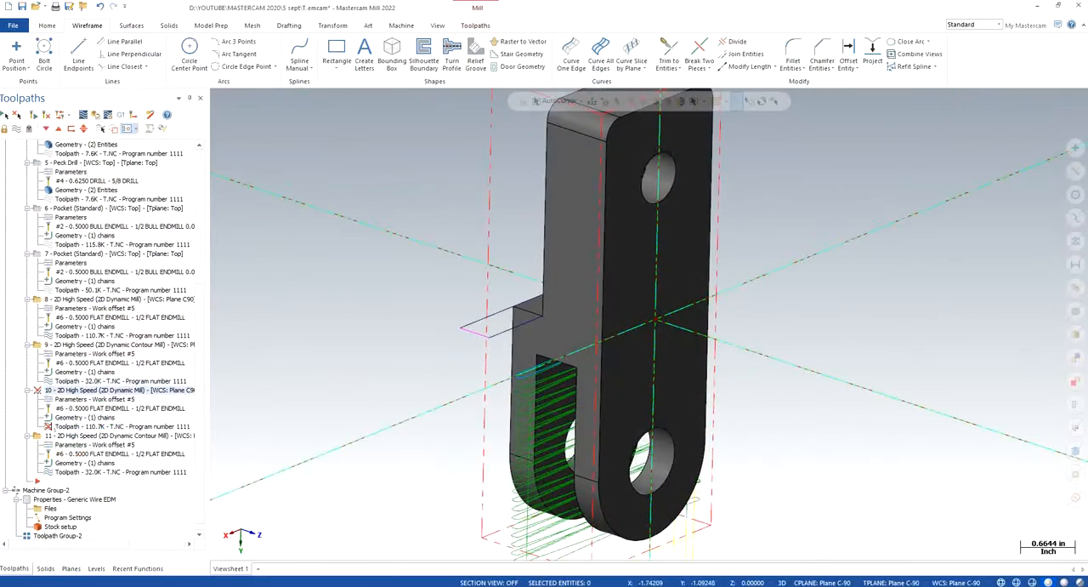
pyautogui.click(75, 401)
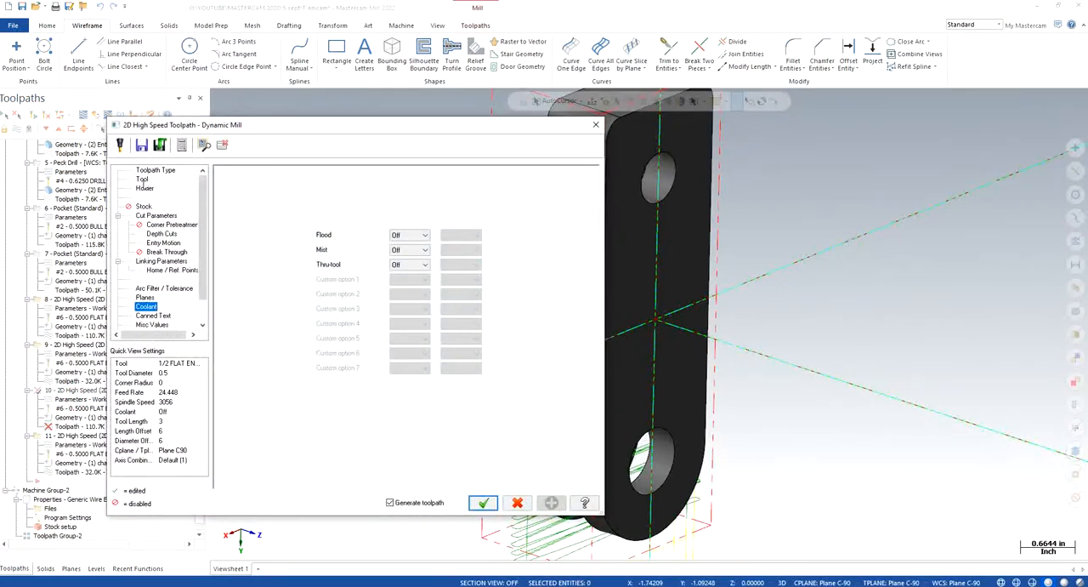
pyautogui.click(142, 180)
pyautogui.click(257, 360)
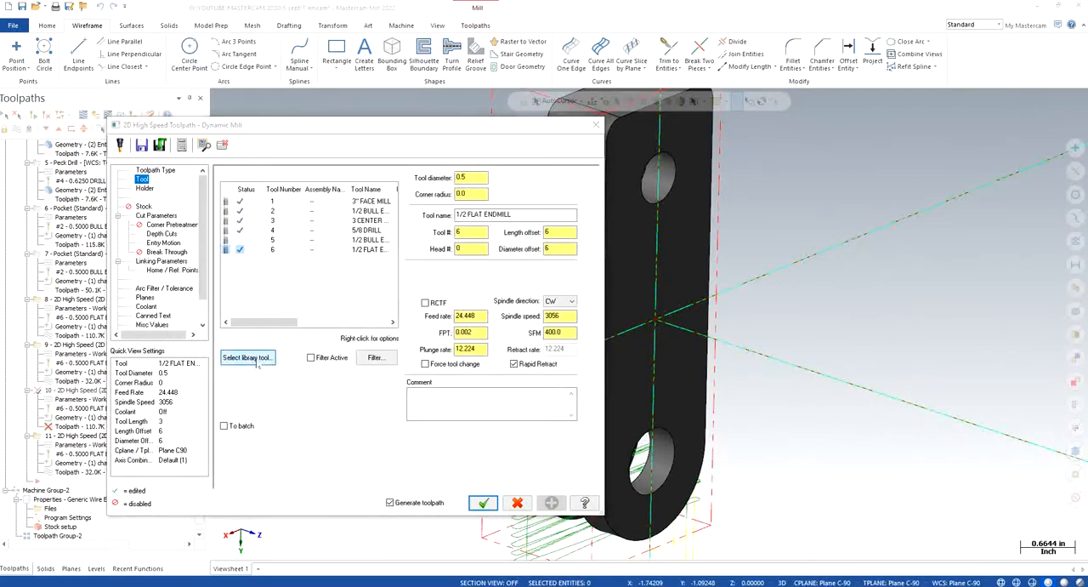
pyautogui.click(345, 203)
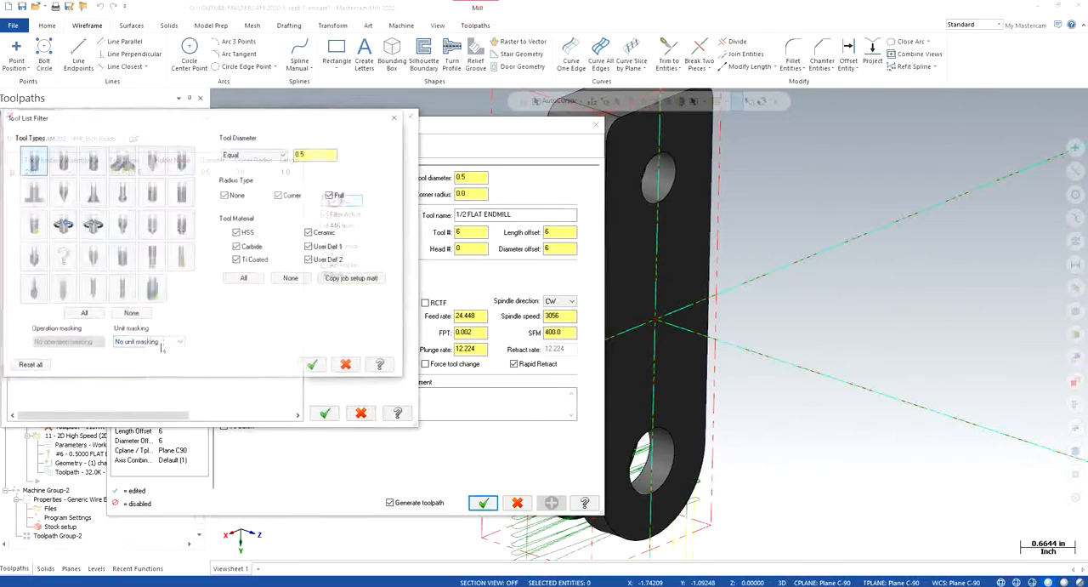
pyautogui.doubleClick(318, 153)
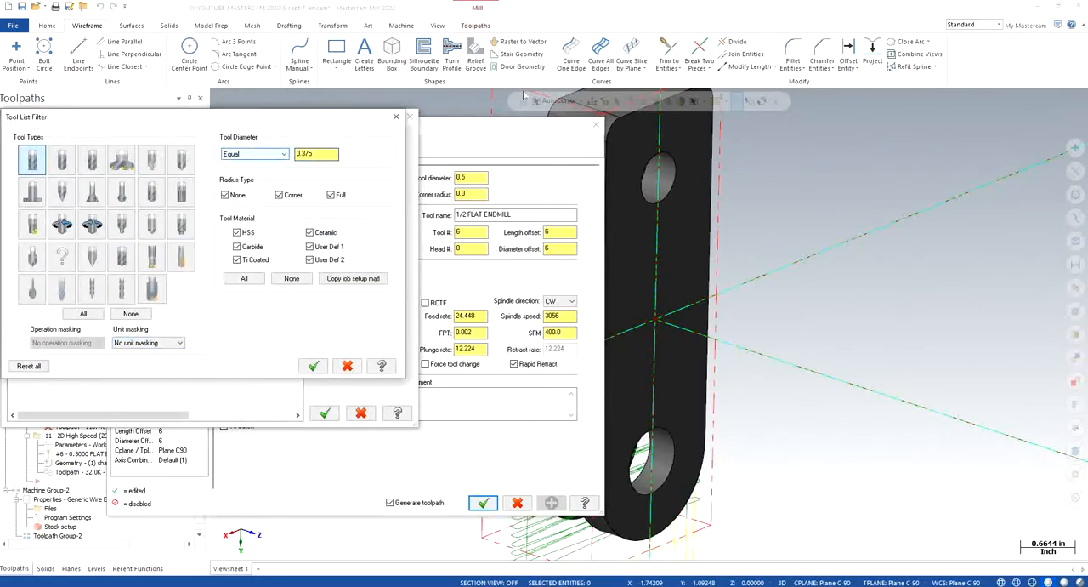
pyautogui.click(314, 366)
pyautogui.click(136, 173)
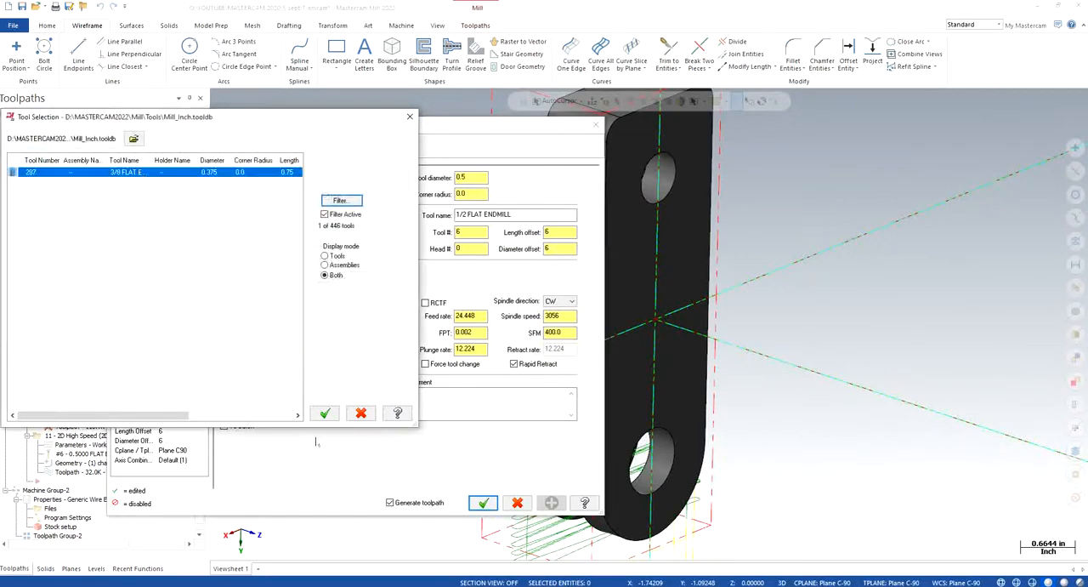
pyautogui.click(324, 413)
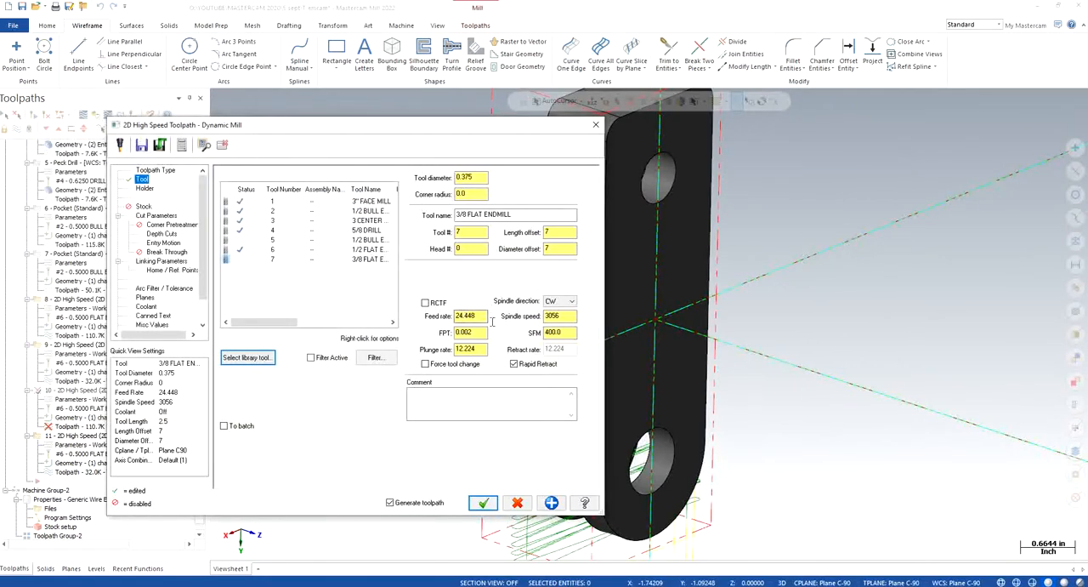
# - Review toolpath 10's cut parameters, depth cuts and entry motion settings, including the helix entry's Z clearance
pyautogui.click(170, 218)
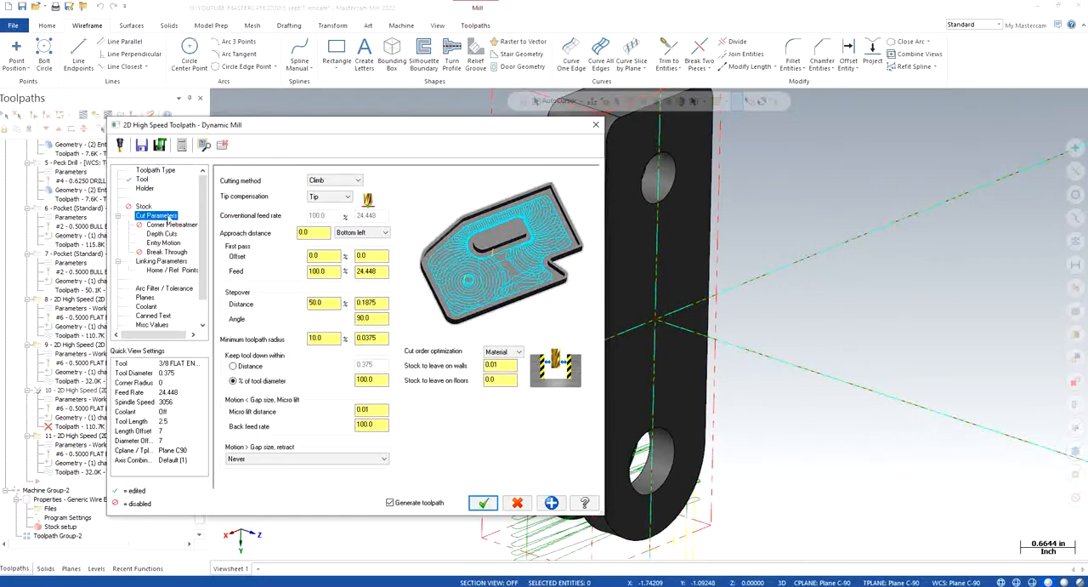
pyautogui.click(189, 225)
pyautogui.click(170, 233)
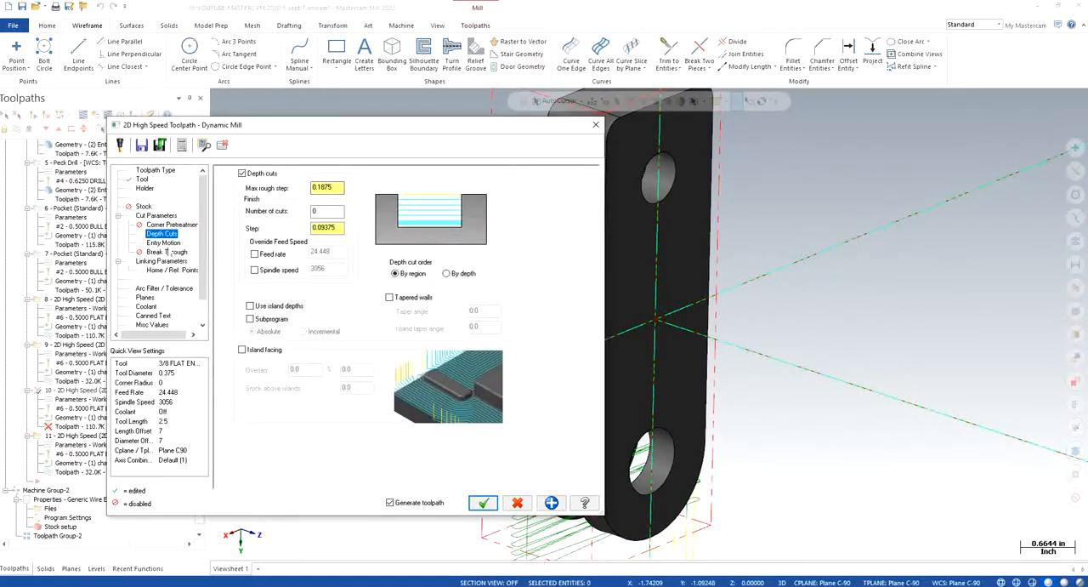
pyautogui.click(170, 243)
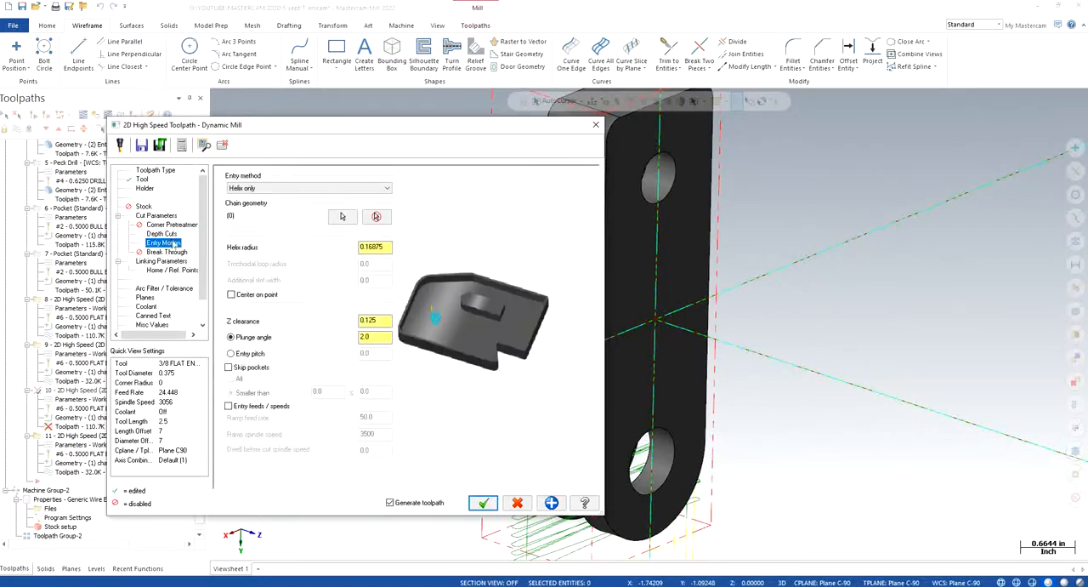
pyautogui.doubleClick(382, 319)
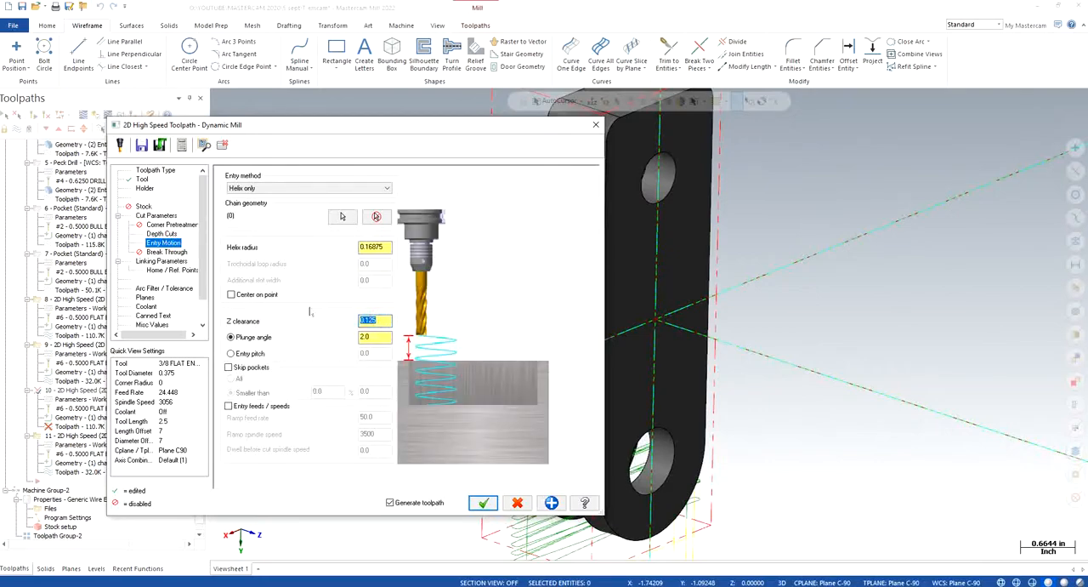
# - Show the CORNER POINTS level and take toolpath 10's top of stock, -2.85, from a corner point at the part's upper end
pyautogui.click(160, 261)
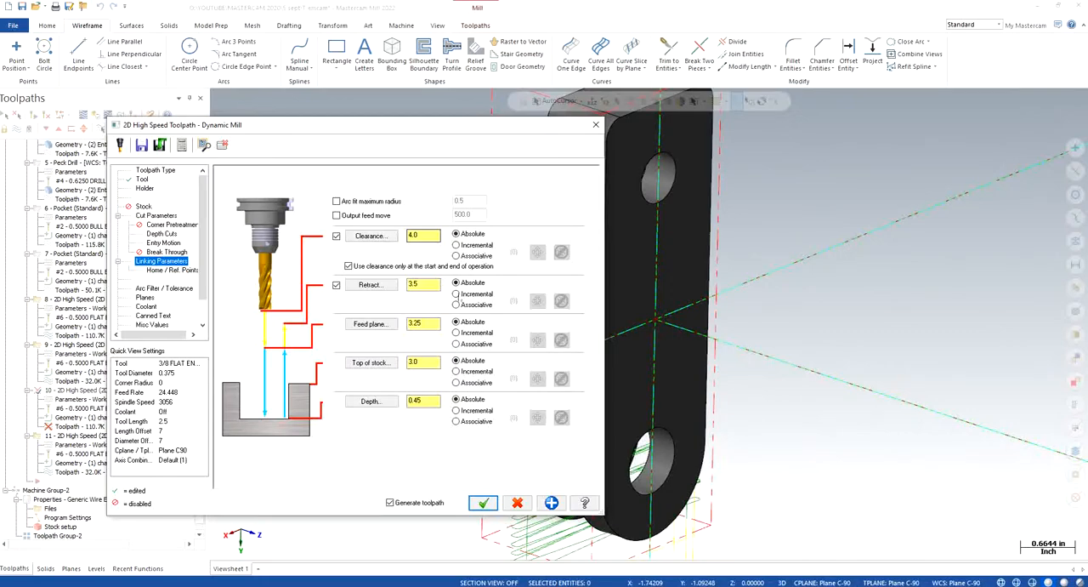
pyautogui.click(372, 362)
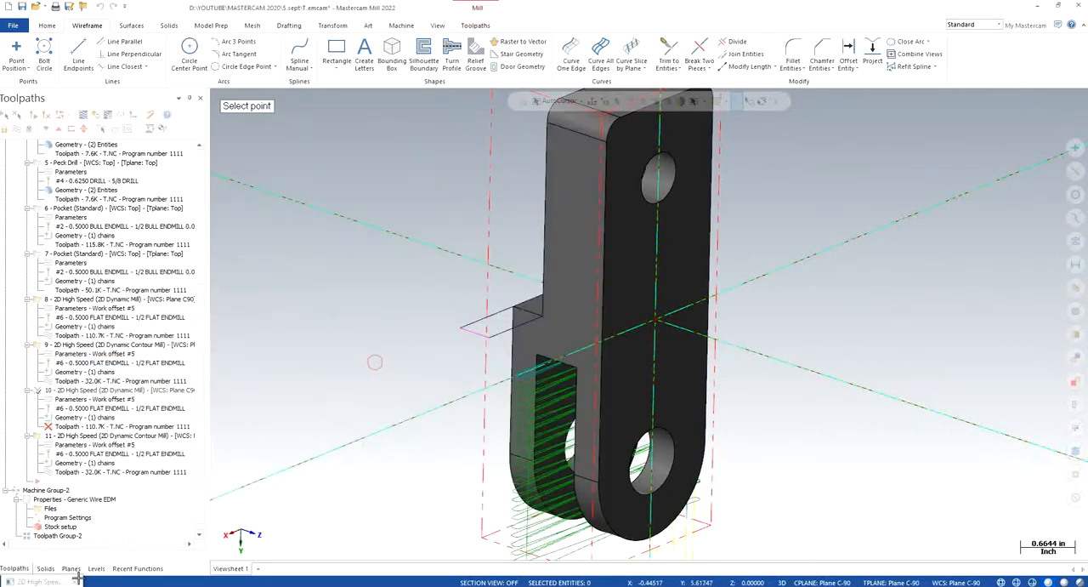
pyautogui.click(97, 568)
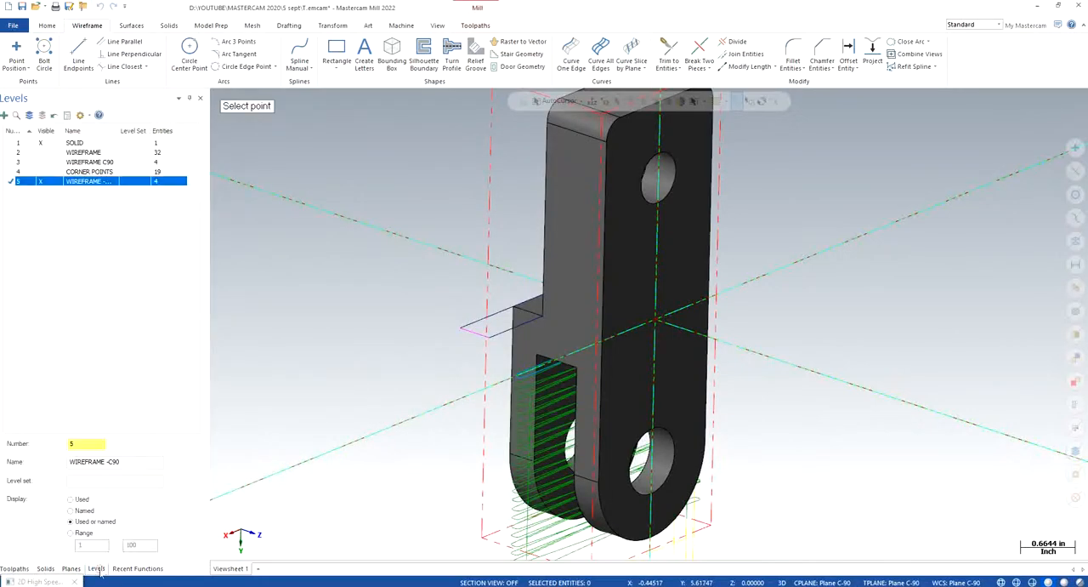
pyautogui.click(39, 171)
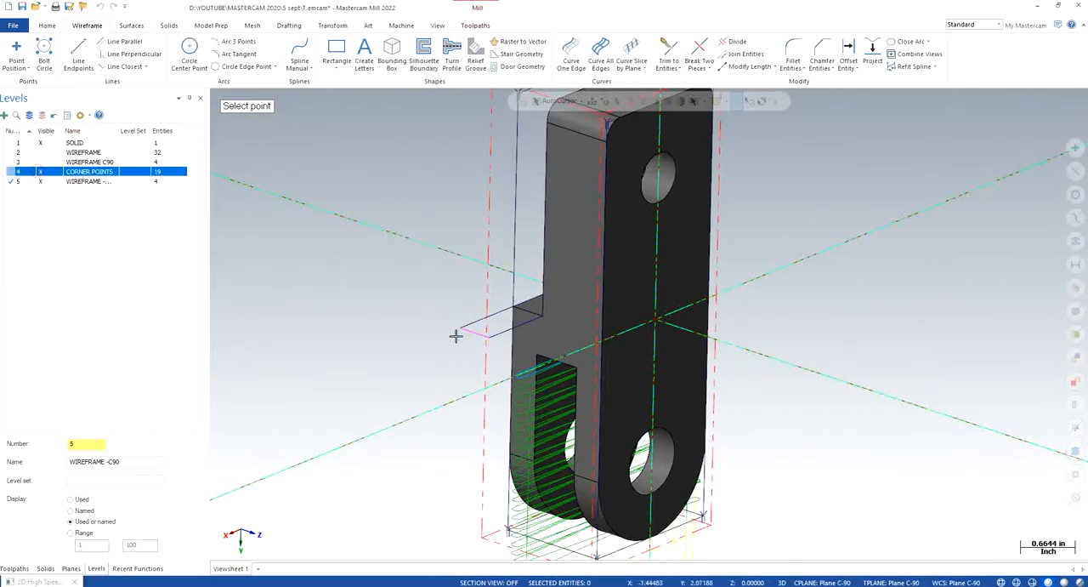
pyautogui.scroll(-3, 454, 340)
pyautogui.click(483, 172)
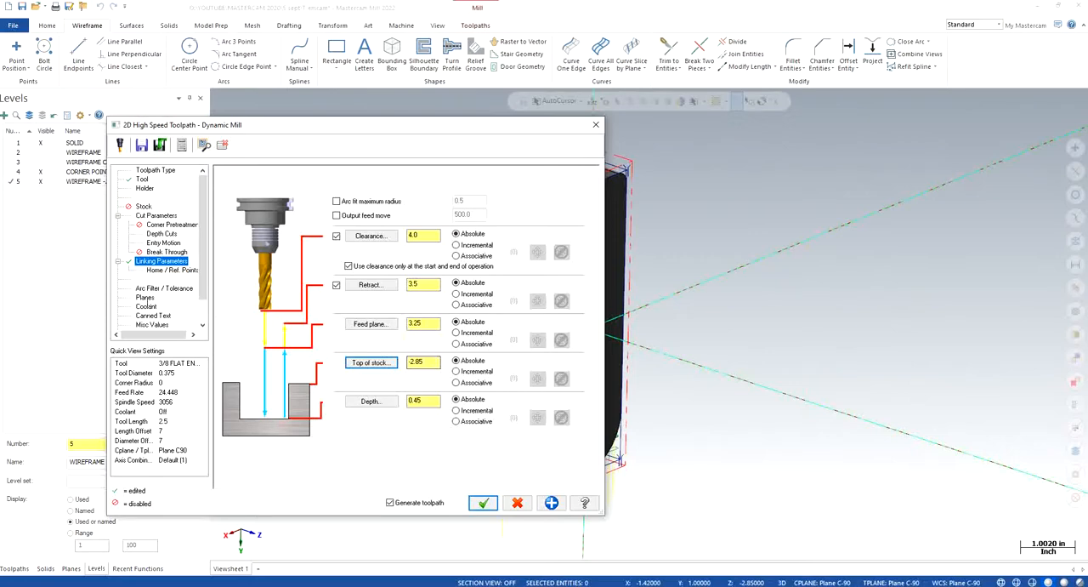
# - Set toolpath 10's working coordinate system to Plane C-90 and copy it to the tool plane and construction plane
pyautogui.click(144, 297)
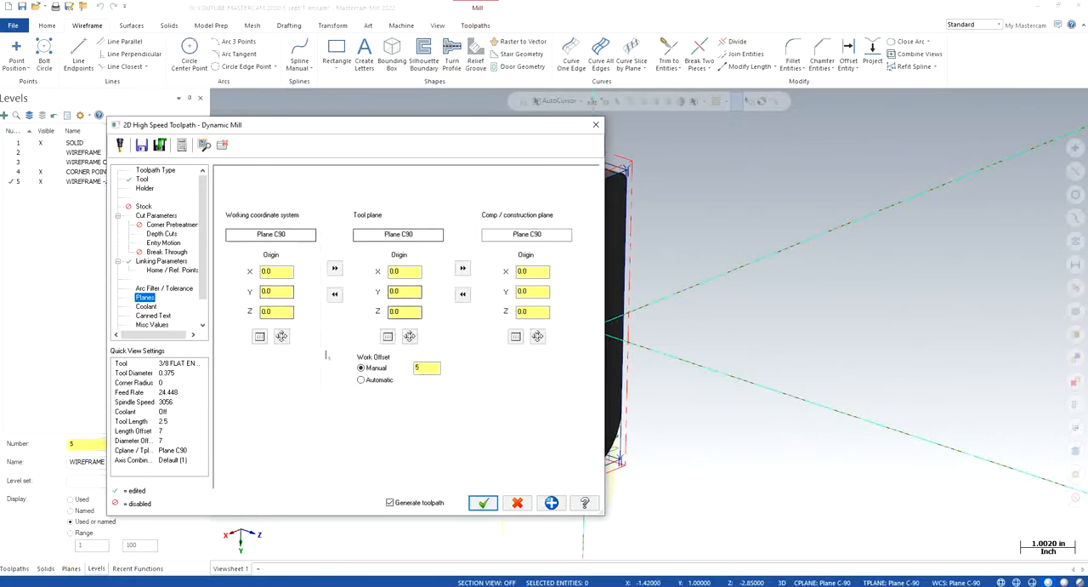
pyautogui.click(259, 338)
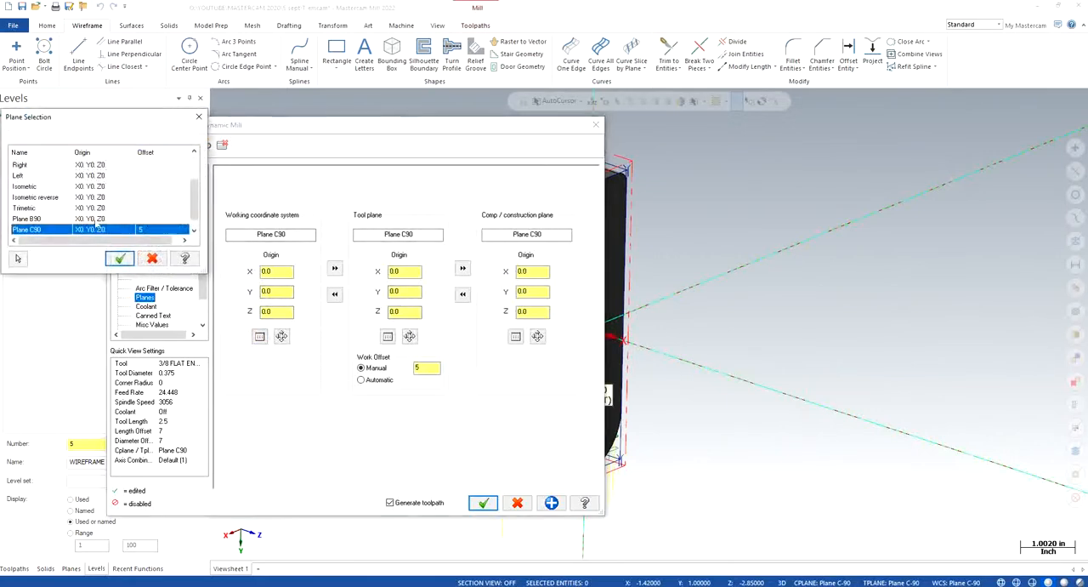
pyautogui.click(44, 230)
pyautogui.click(119, 257)
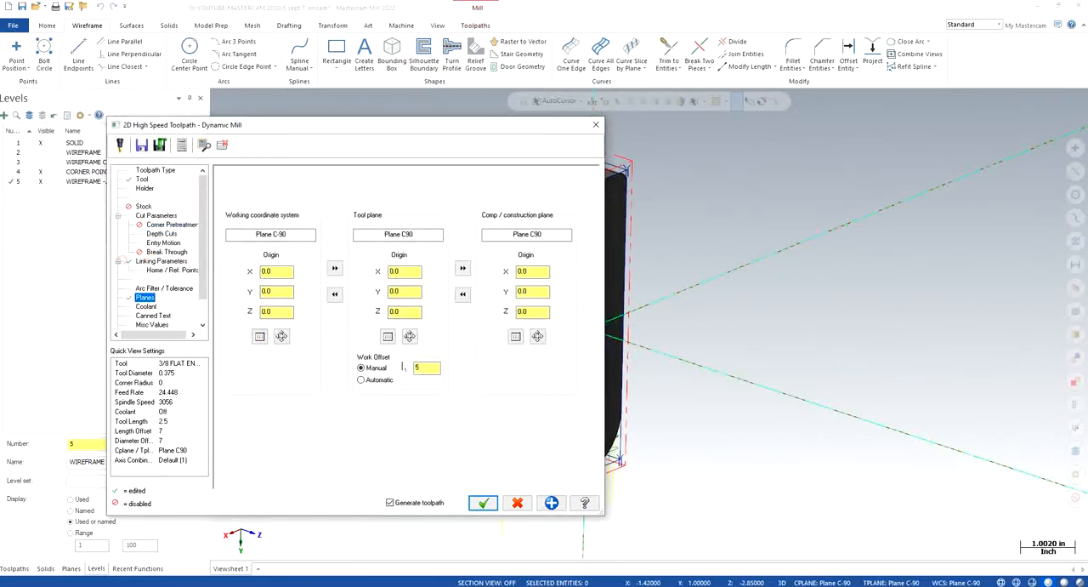
pyautogui.click(336, 269)
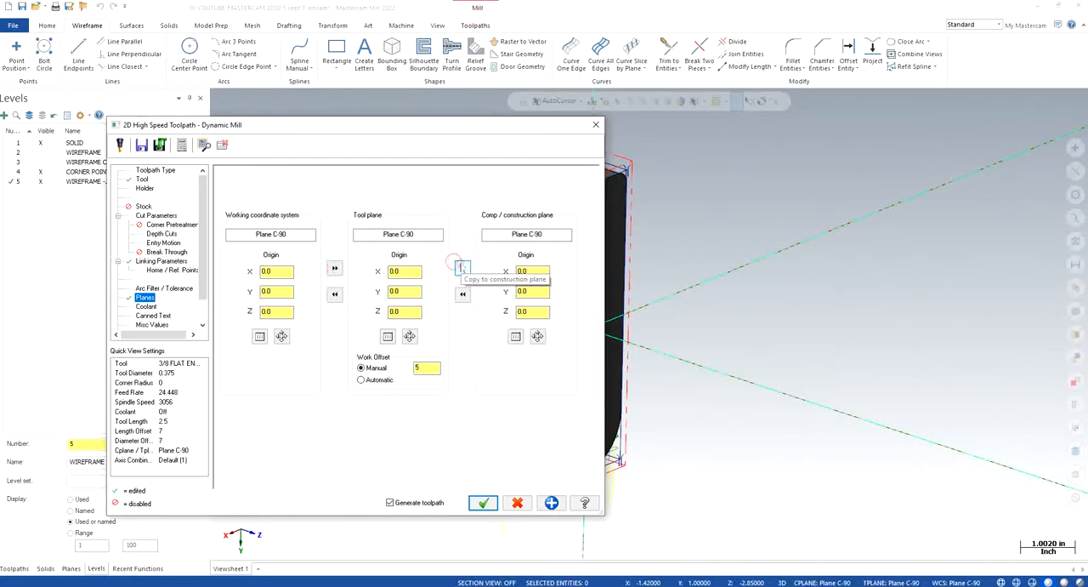
pyautogui.click(463, 268)
# - Pick toolpath 10's depth of 0.07 from the extended rectangle on the shoulder face and set the top of stock to 3.0
pyautogui.click(161, 261)
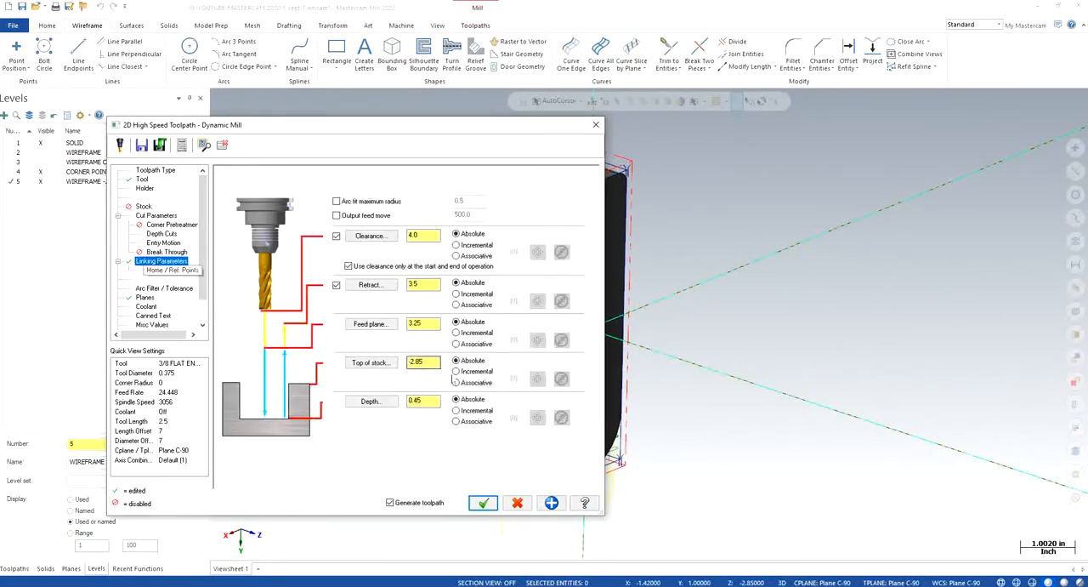
pyautogui.click(371, 364)
pyautogui.click(498, 179)
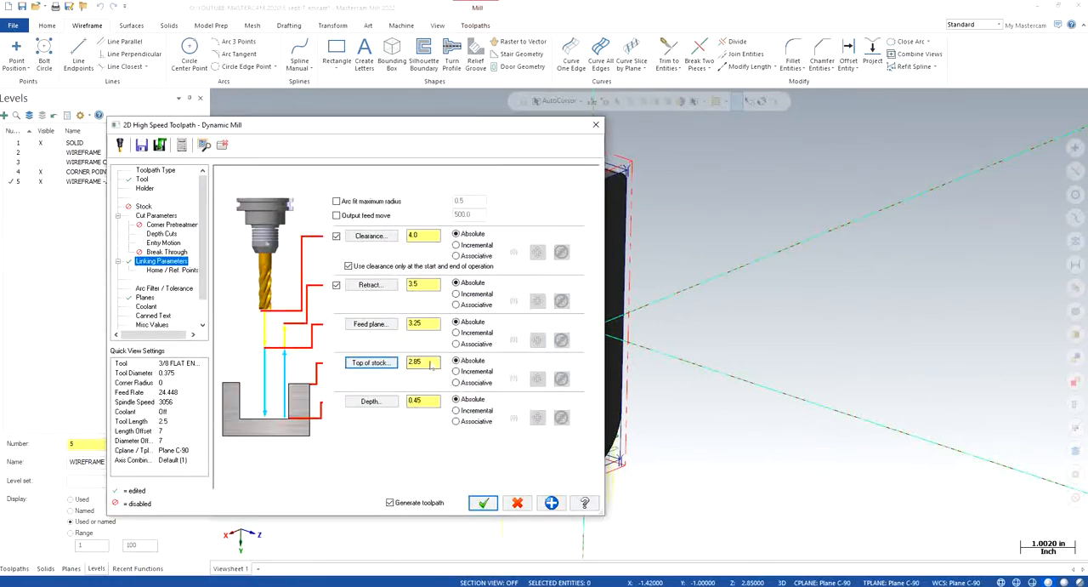
pyautogui.click(371, 400)
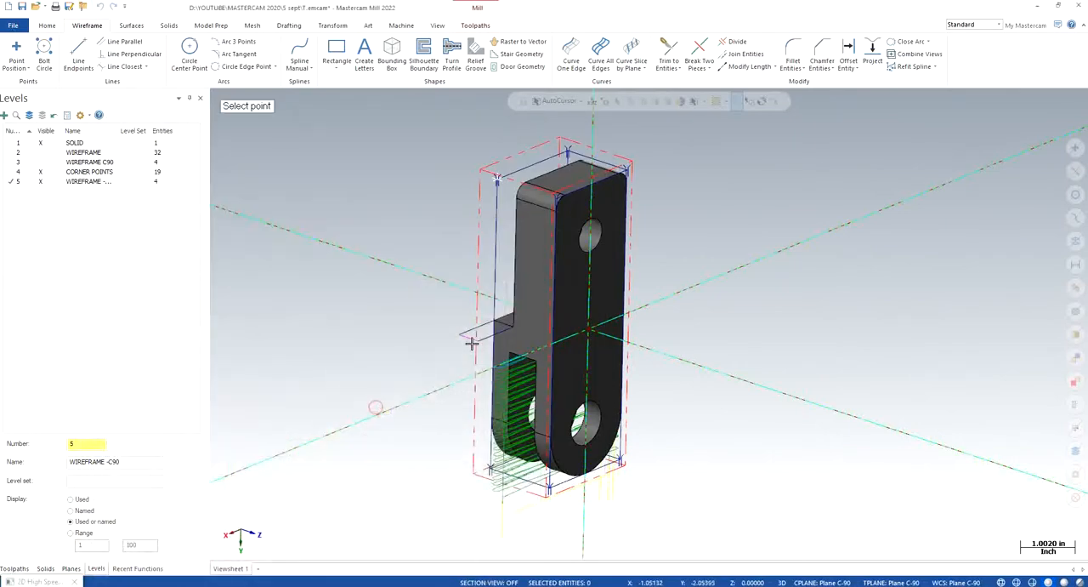
pyautogui.click(487, 333)
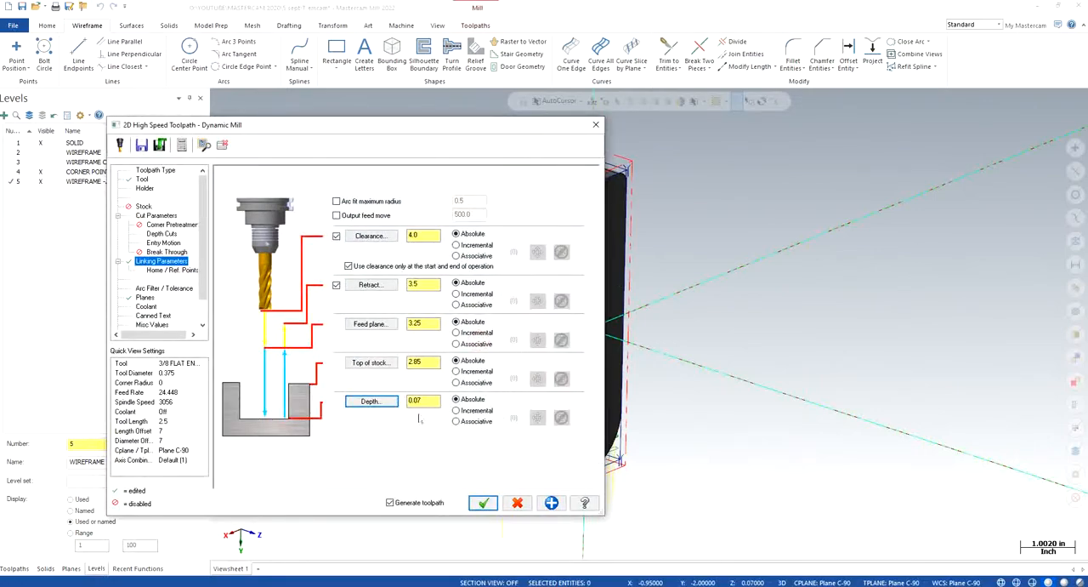
pyautogui.doubleClick(432, 362)
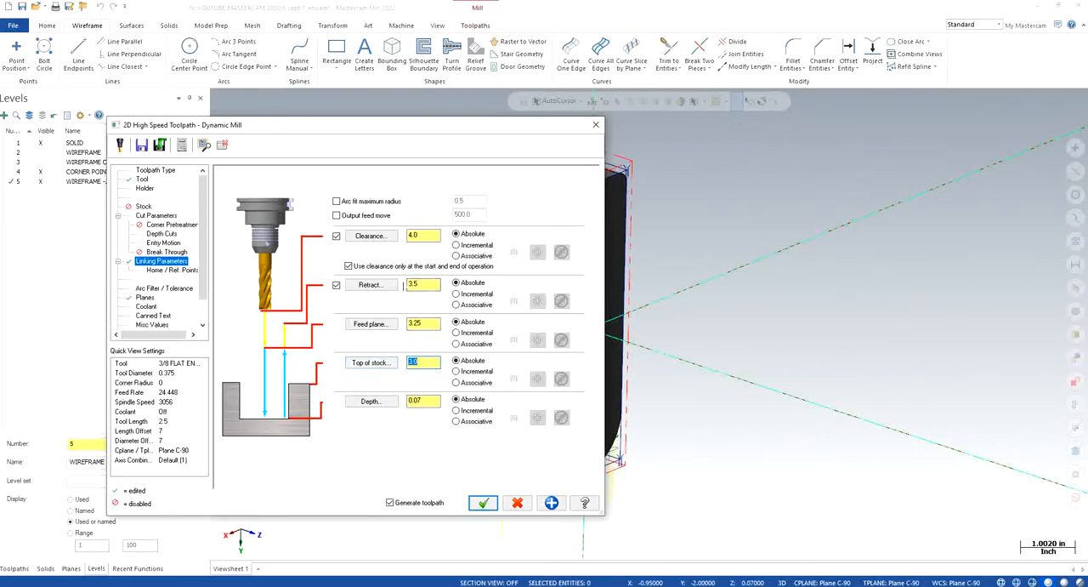
# - Turn flood coolant on for toolpath 10 and accept its updated parameters
pyautogui.click(146, 298)
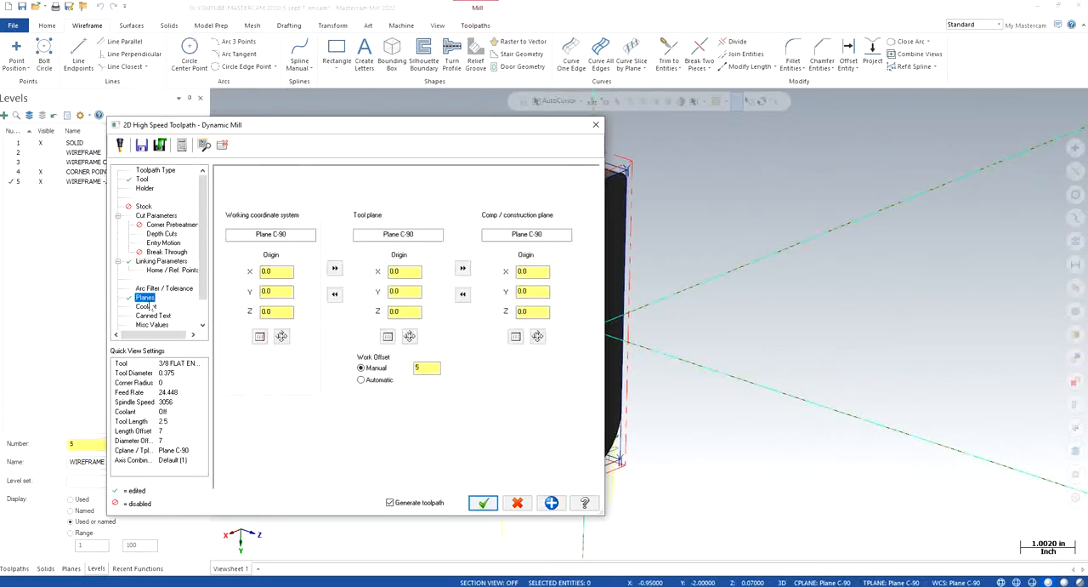
pyautogui.click(150, 307)
pyautogui.click(406, 236)
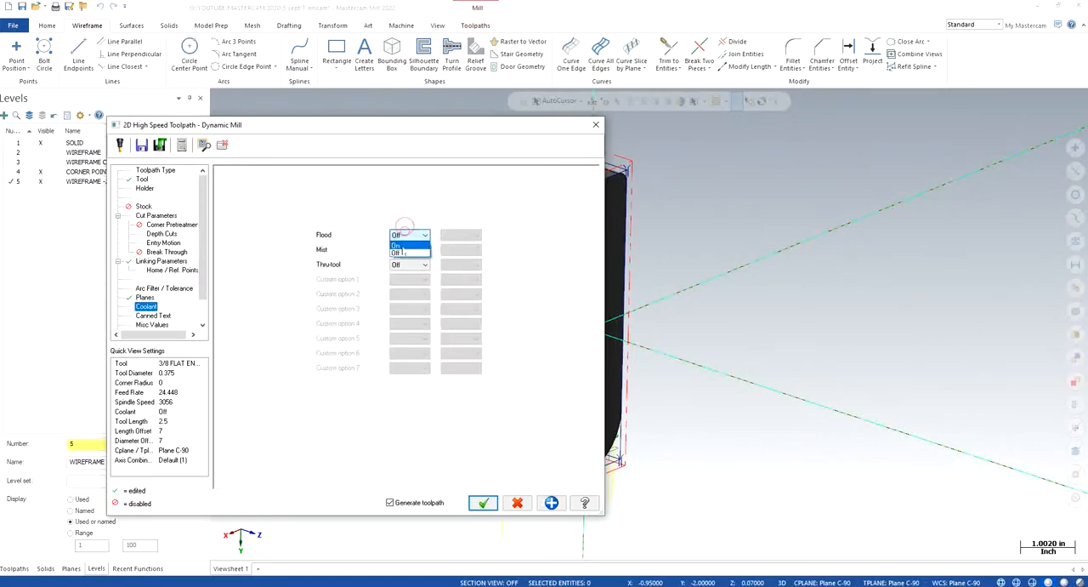
pyautogui.click(405, 253)
pyautogui.press('Return')
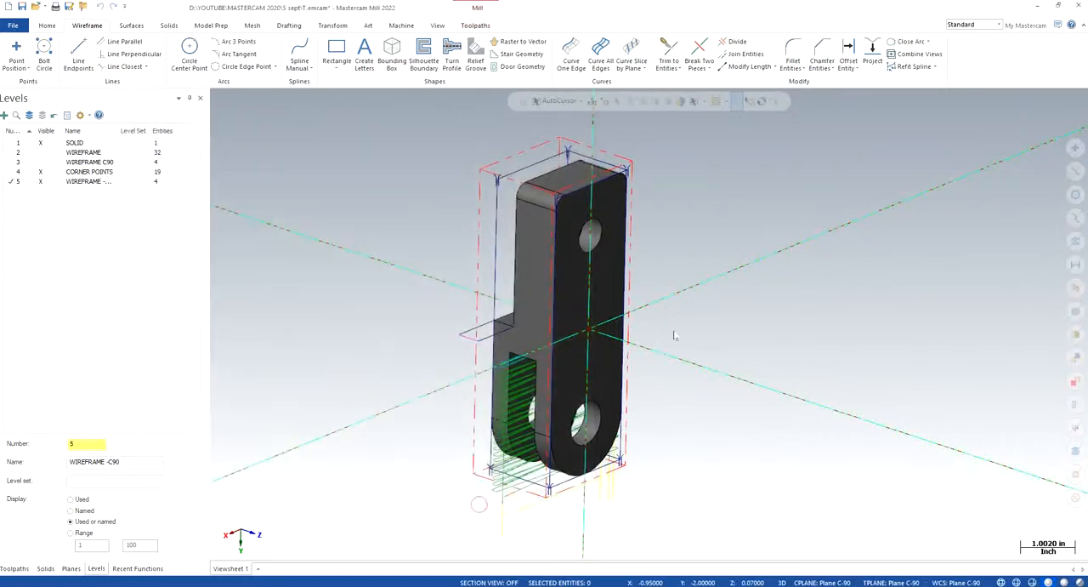
# - Return to the toolpath list and reopen the cut parameters of toolpath 10, the 2D Dynamic Mill
pyautogui.click(14, 568)
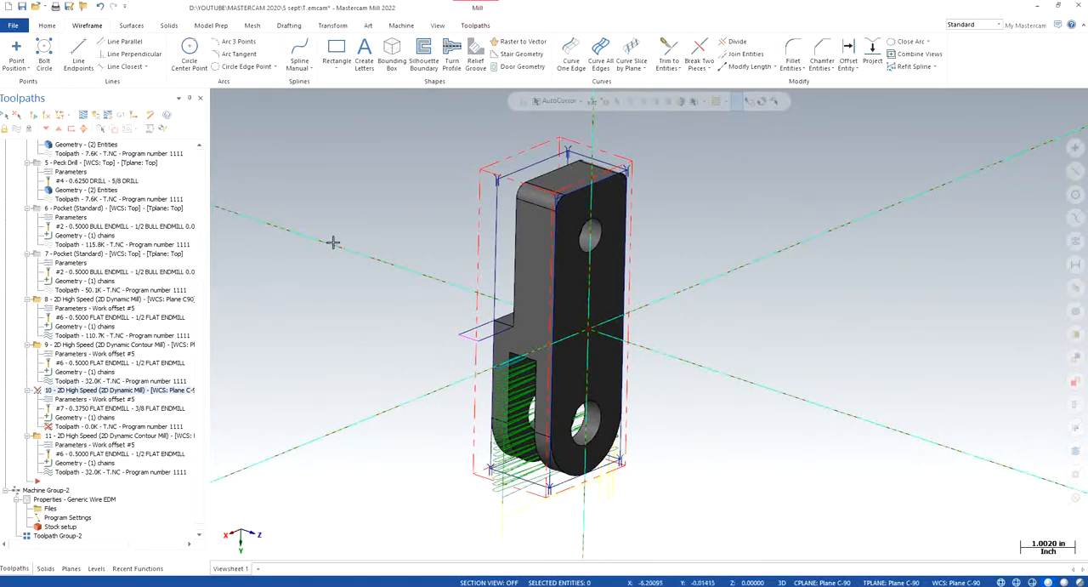
pyautogui.moveTo(400, 213)
pyautogui.mouseDown(button='middle')
pyautogui.moveTo(408, 292)
pyautogui.moveTo(405, 234)
pyautogui.mouseUp(button='middle')
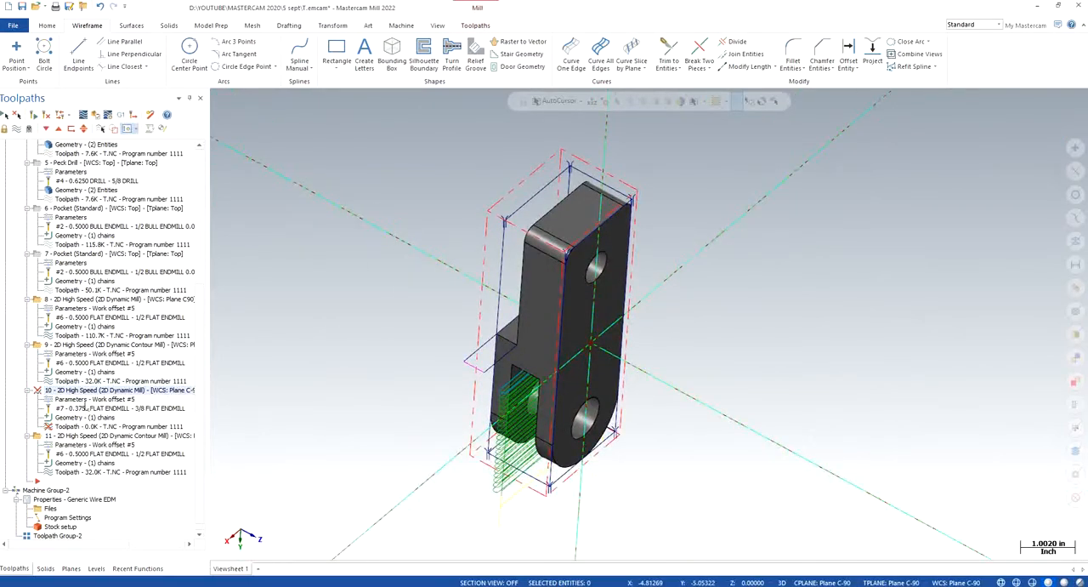
pyautogui.click(85, 399)
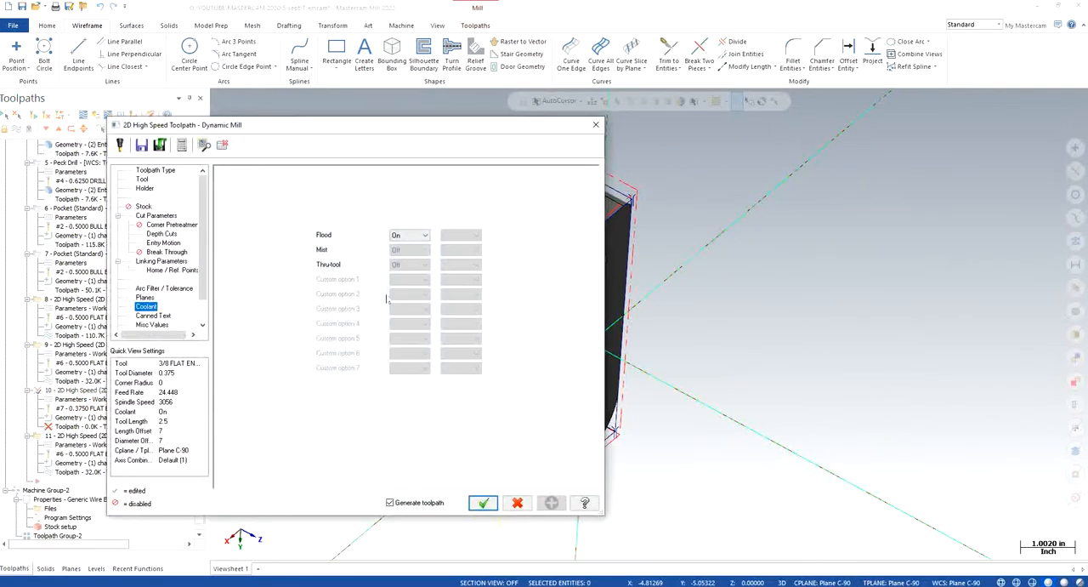
pyautogui.click(158, 216)
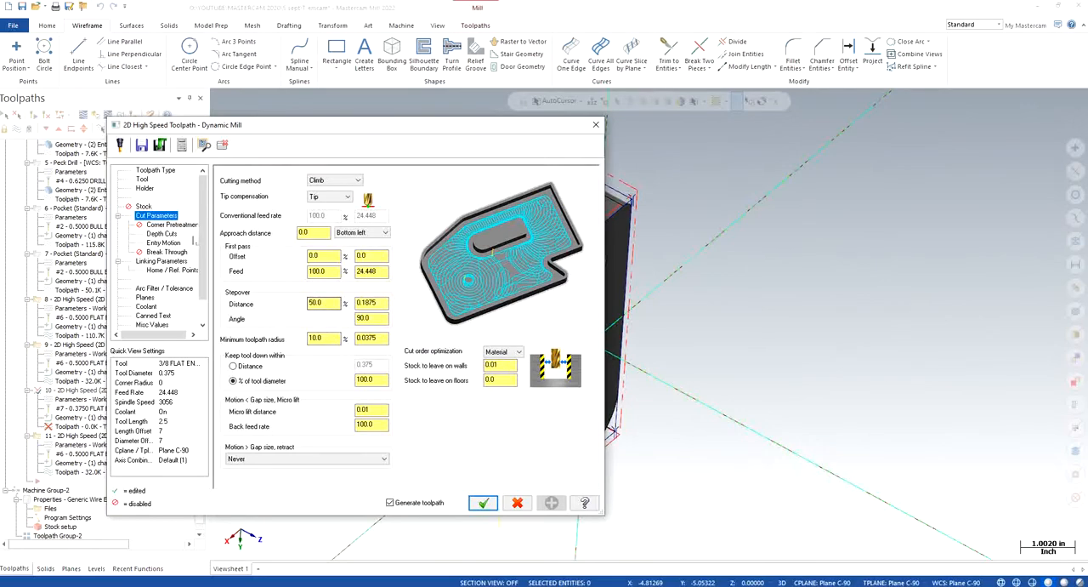
# - Set the stepover distance of toolpath 10, the 2D Dynamic Mill, to 25% and check its depth cuts
pyautogui.click(142, 179)
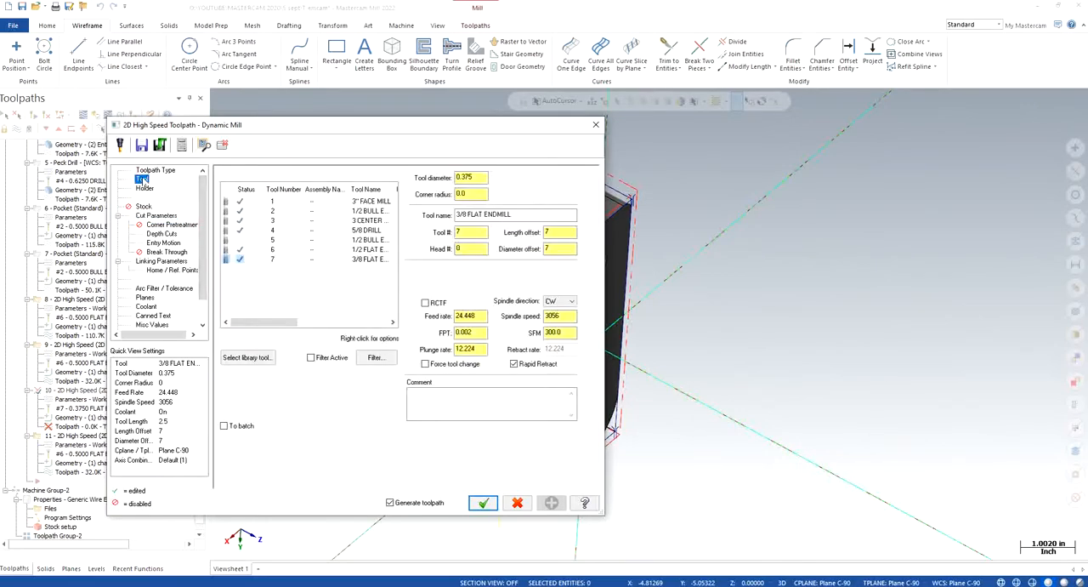
pyautogui.click(157, 216)
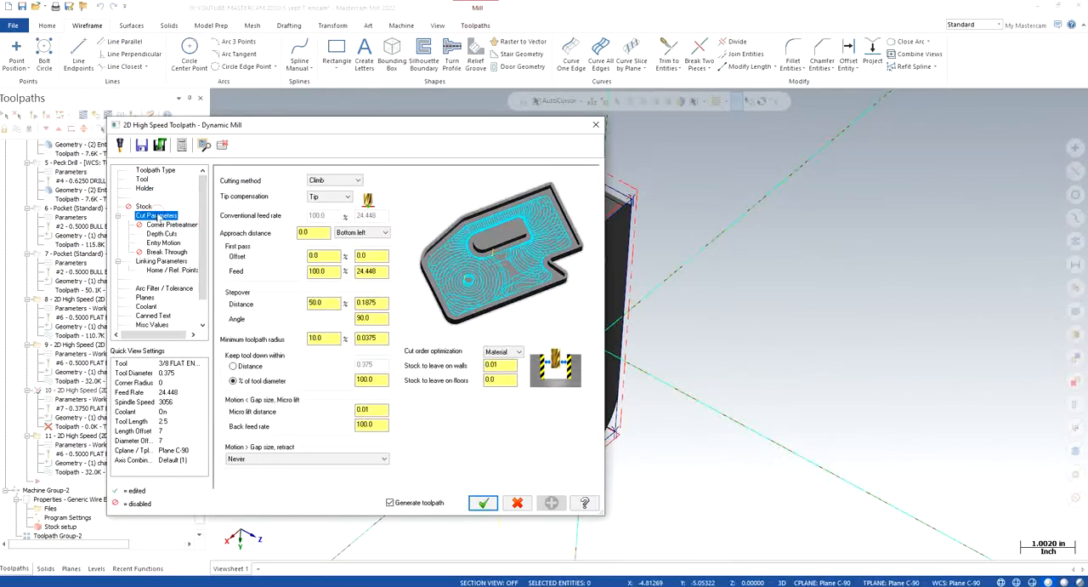
pyautogui.click(319, 303)
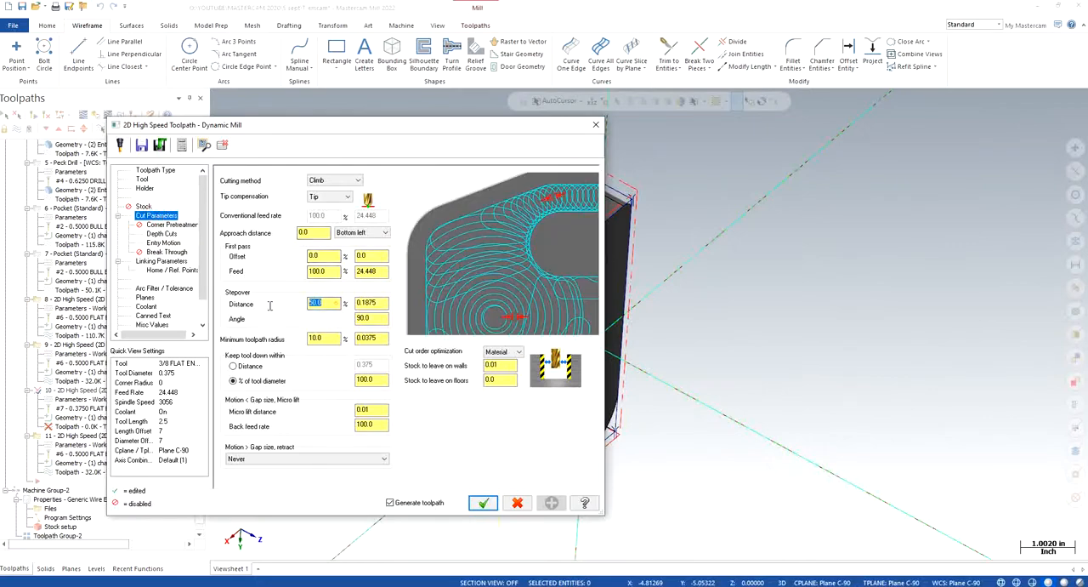
pyautogui.write('25')
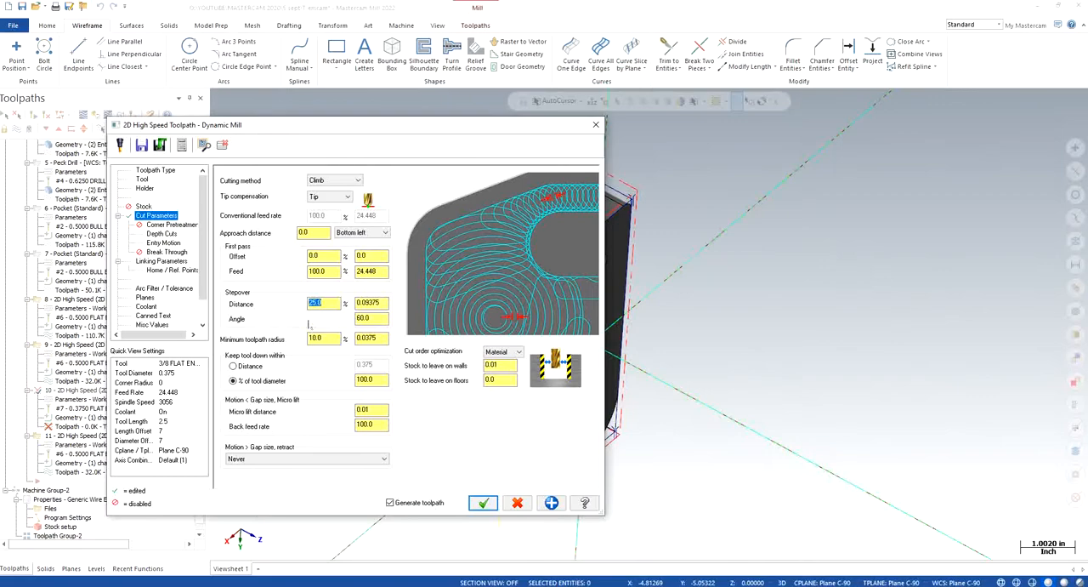
pyautogui.click(161, 234)
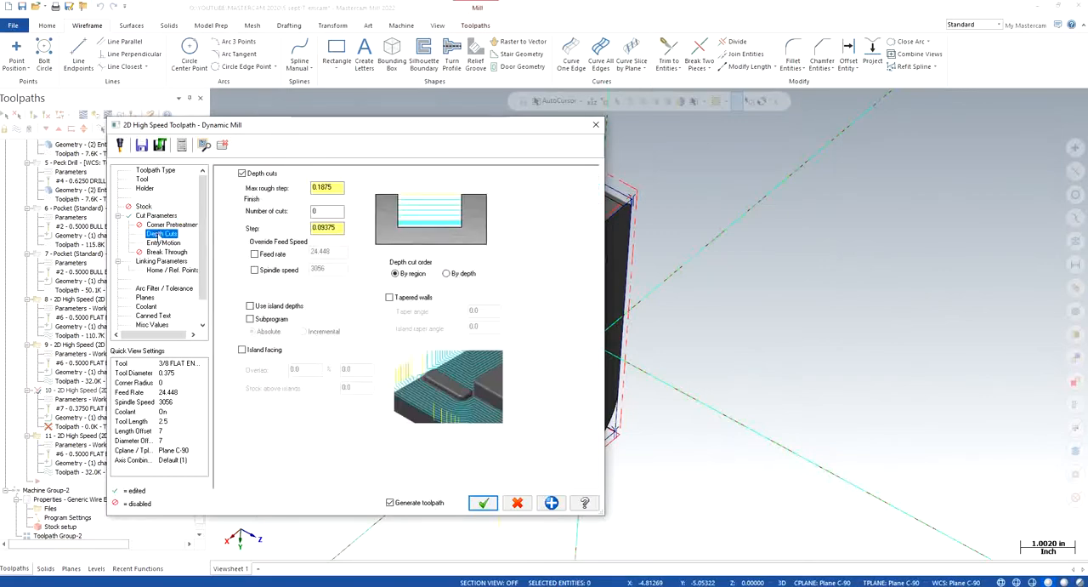
# - Set the helix entry radius of toolpath 10 to 0.2 and change its Z clearance
pyautogui.click(161, 243)
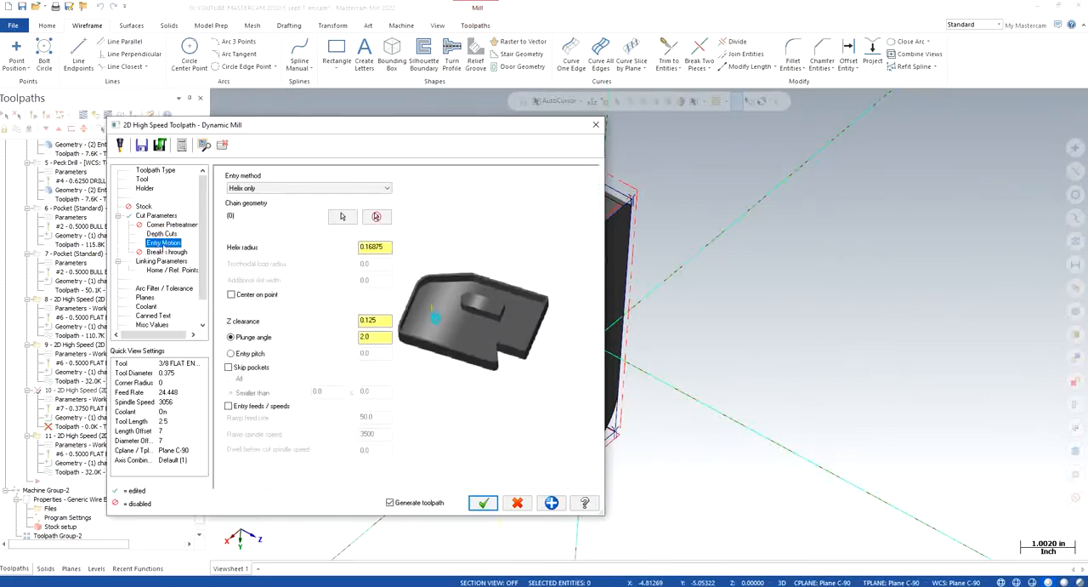
pyautogui.click(384, 246)
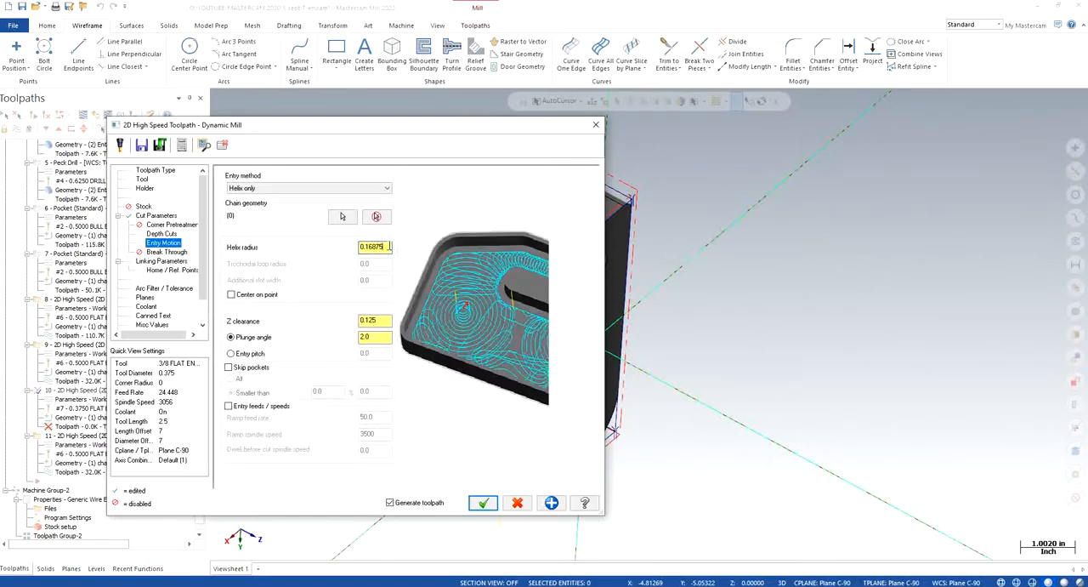
pyautogui.doubleClick(387, 246)
pyautogui.write('0.0')
pyautogui.doubleClick(376, 321)
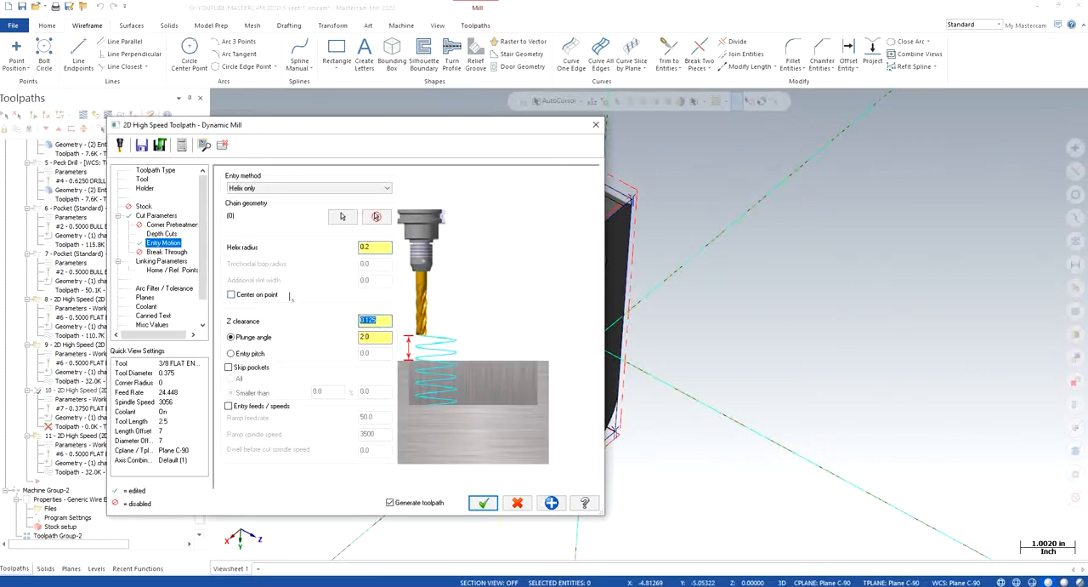
pyautogui.write('0')
pyautogui.press('Return')
# - Review toolpath 10's break through, linking heights, planes and coolant, and accept the edited parameters
pyautogui.click(166, 252)
pyautogui.click(158, 262)
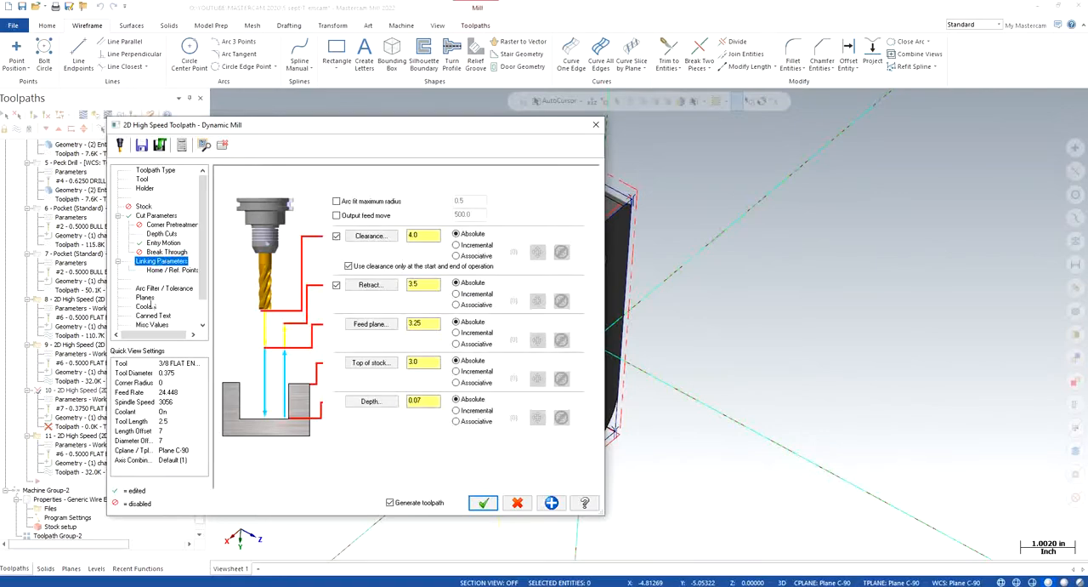
pyautogui.click(147, 297)
pyautogui.click(147, 306)
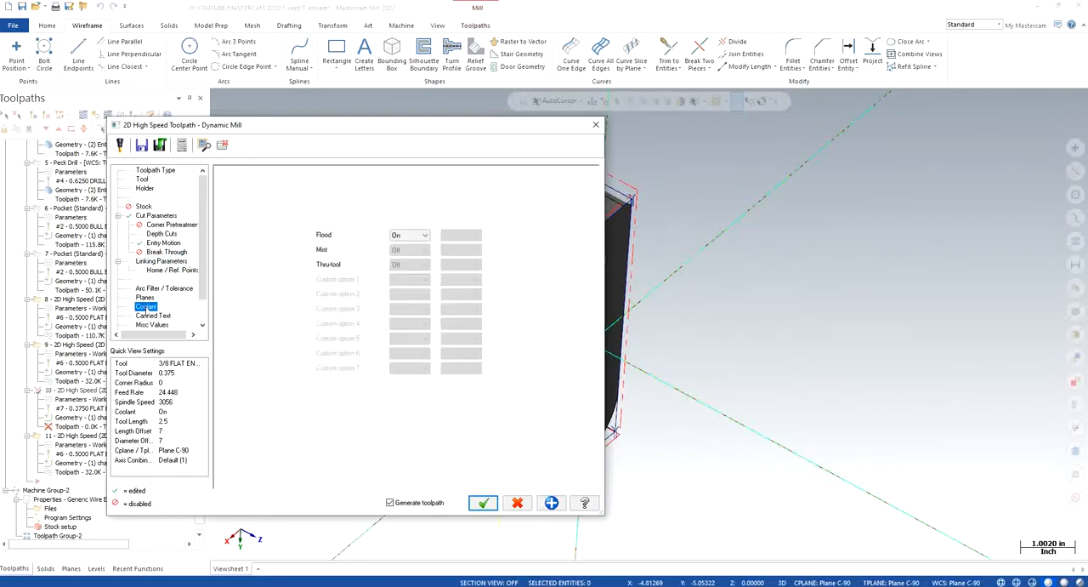
pyautogui.click(483, 502)
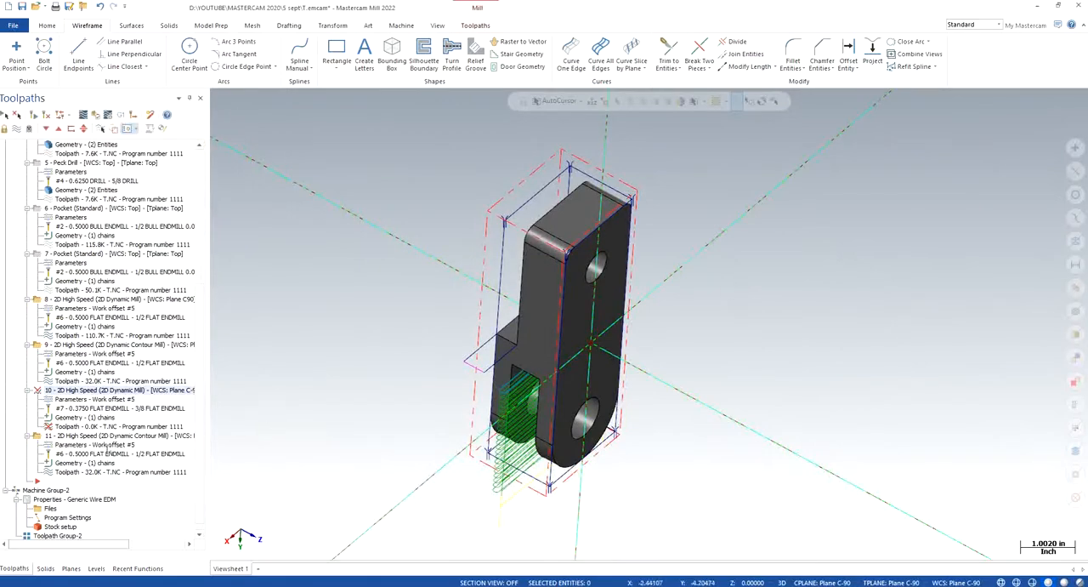
pyautogui.click(95, 393)
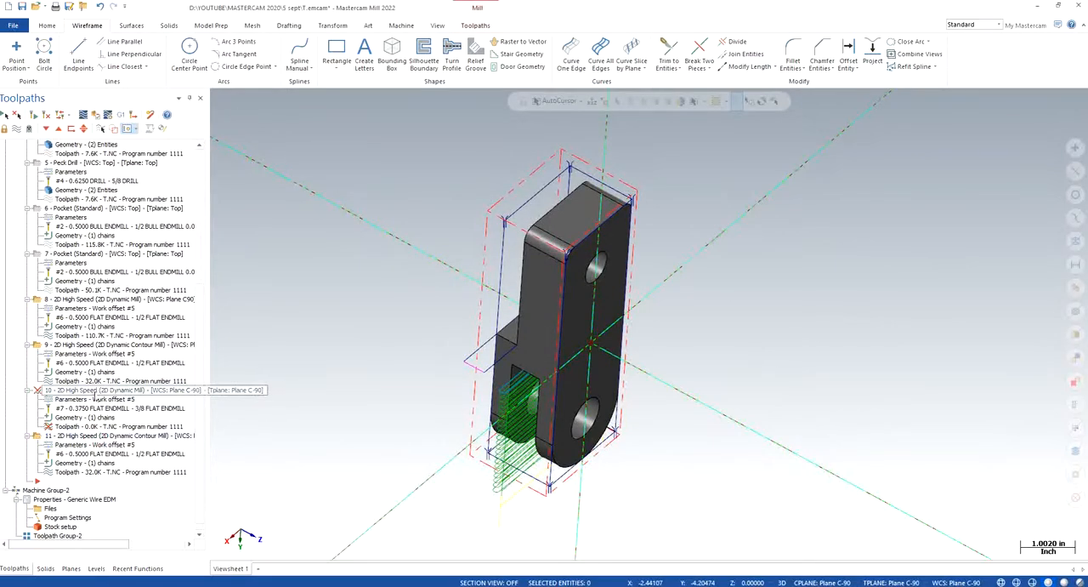
pyautogui.press('F5')
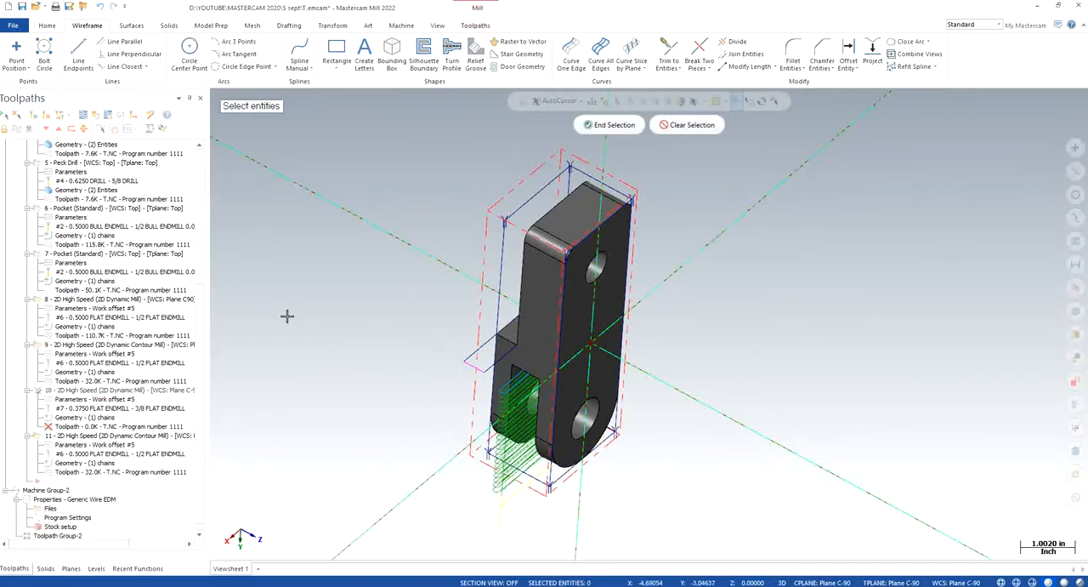
pyautogui.press('Escape')
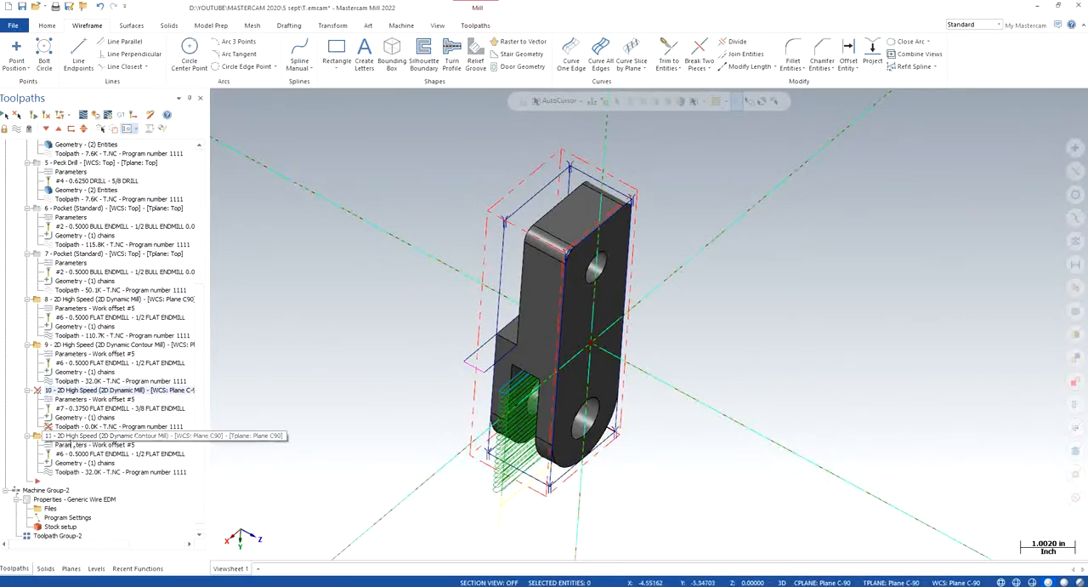
# - Delete toolpath 10, the 2D Dynamic Mill on Plane C-90, from the toolpath list
pyautogui.click(70, 438)
pyautogui.click(72, 393)
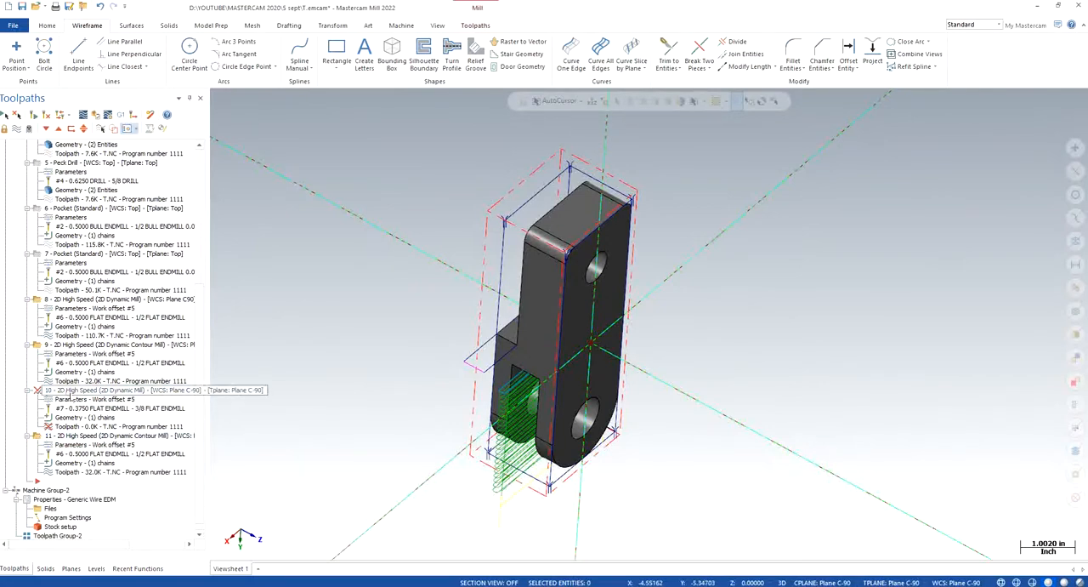
pyautogui.press('Delete')
pyautogui.press('Return')
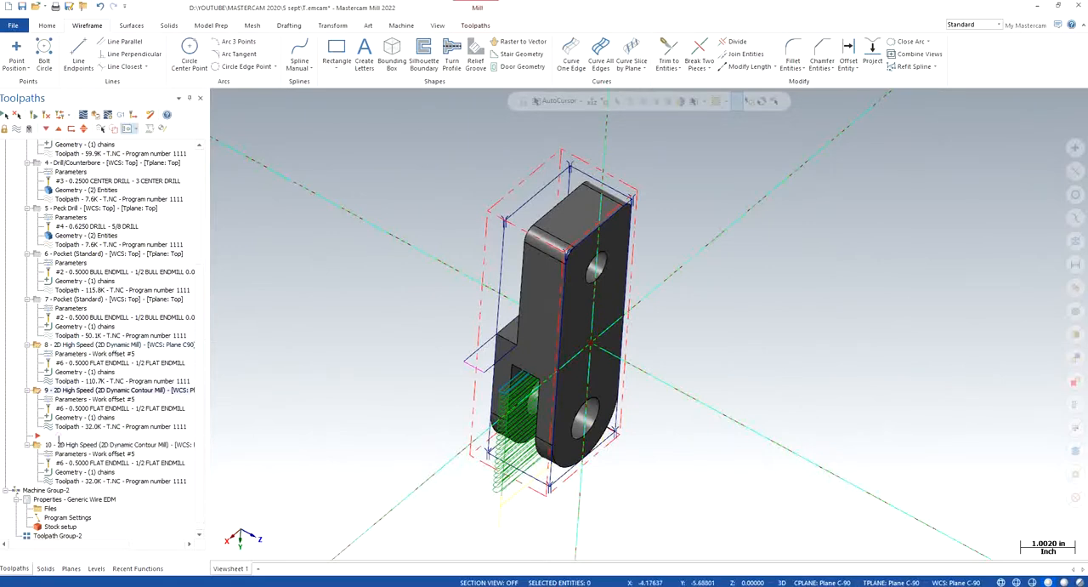
# - Create a new 2D Dynamic Mill toolpath on Plane C-90 with the extended rectangle on the shoulder face as its machining region
pyautogui.click(71, 568)
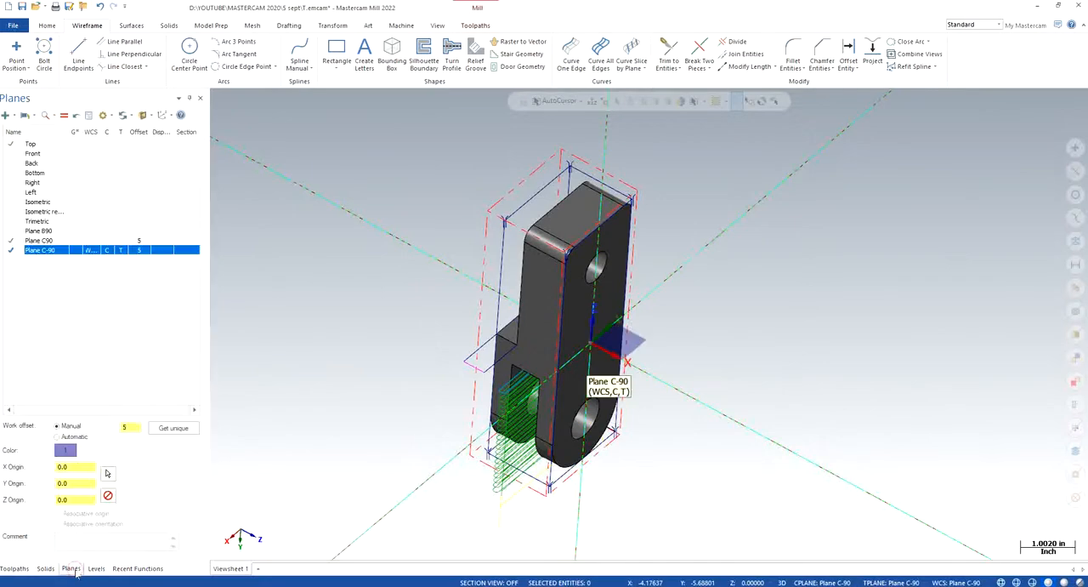
pyautogui.click(14, 568)
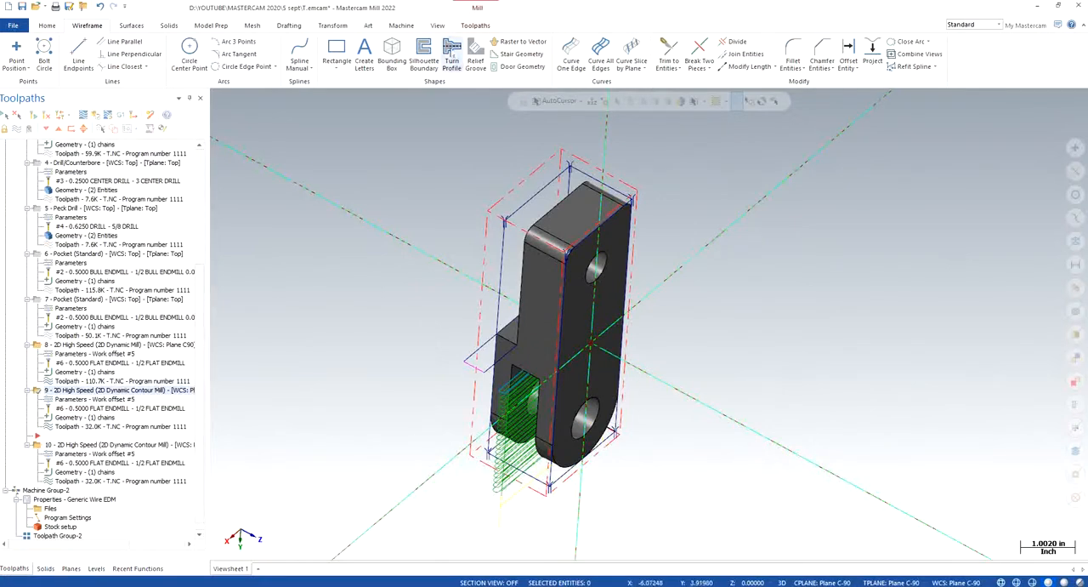
pyautogui.click(474, 25)
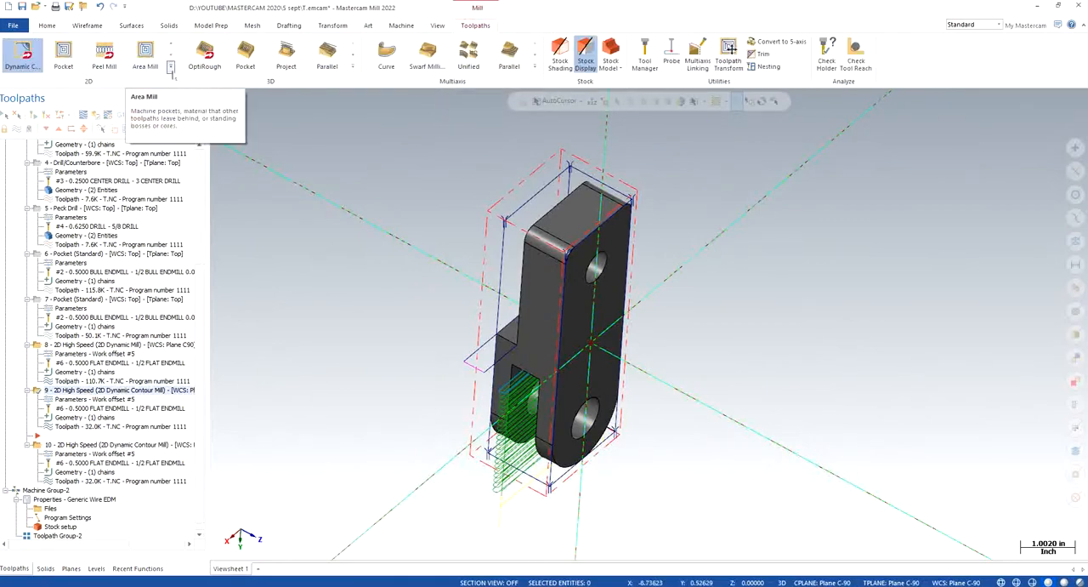
pyautogui.click(170, 67)
pyautogui.click(114, 71)
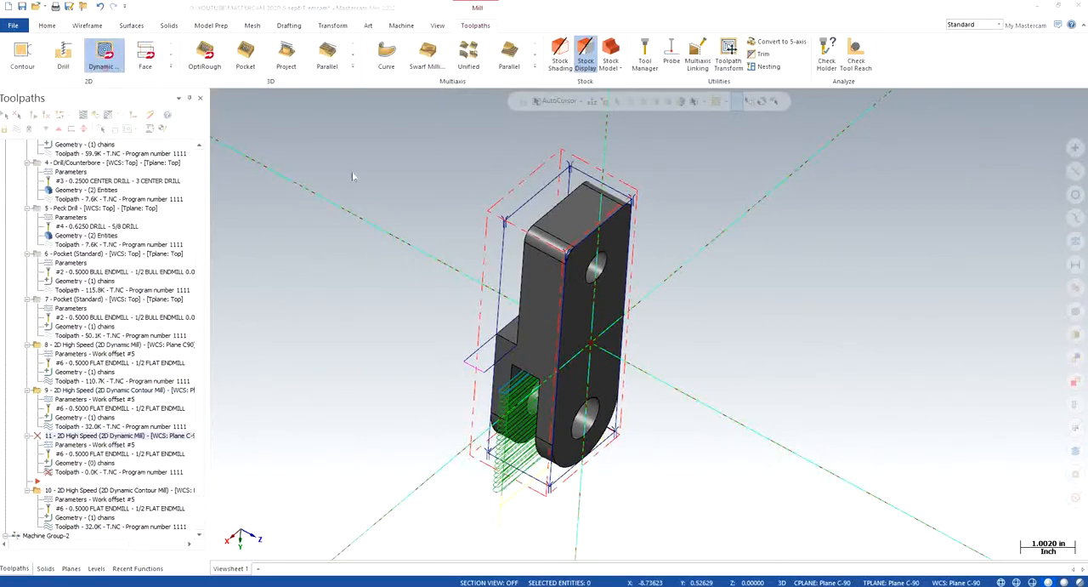
pyautogui.click(64, 187)
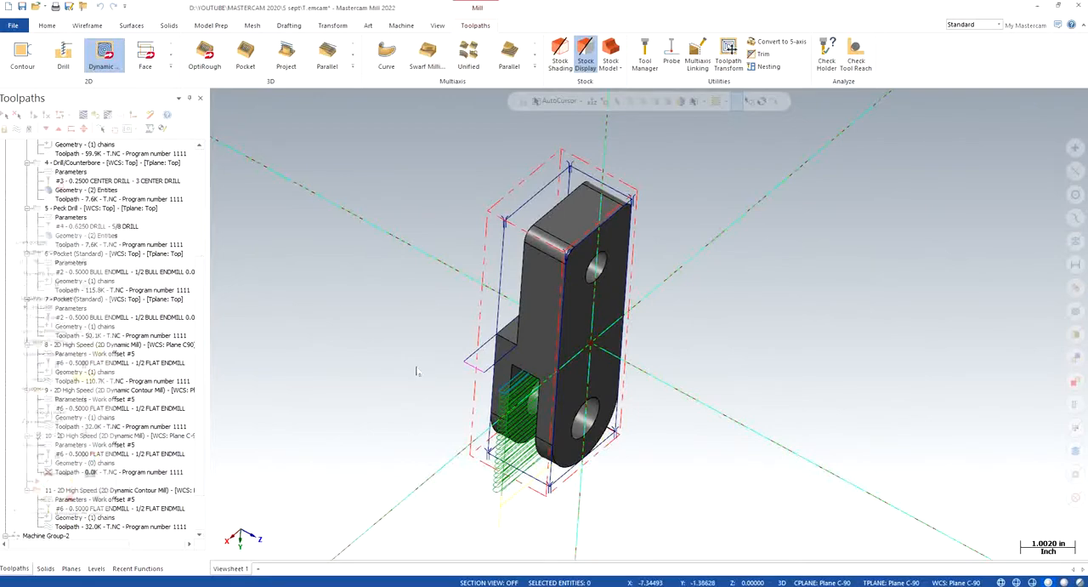
pyautogui.click(464, 355)
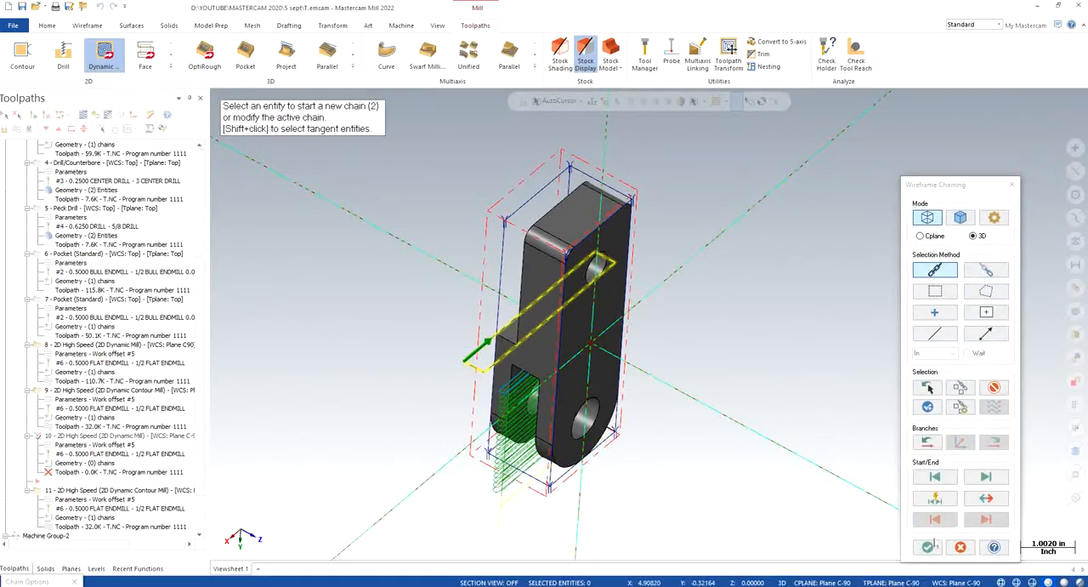
pyautogui.click(927, 547)
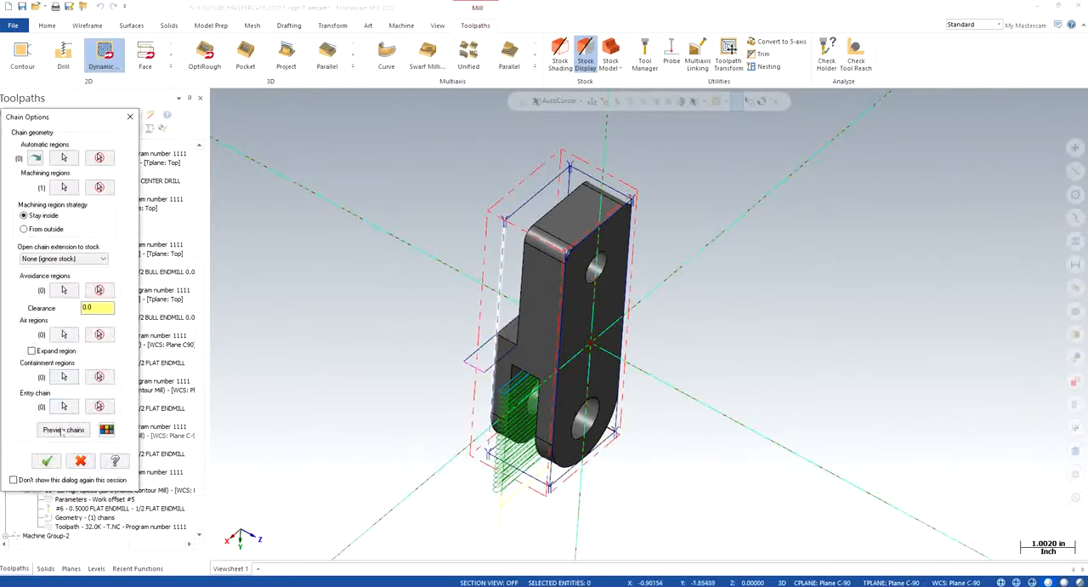
pyautogui.click(64, 430)
pyautogui.click(47, 461)
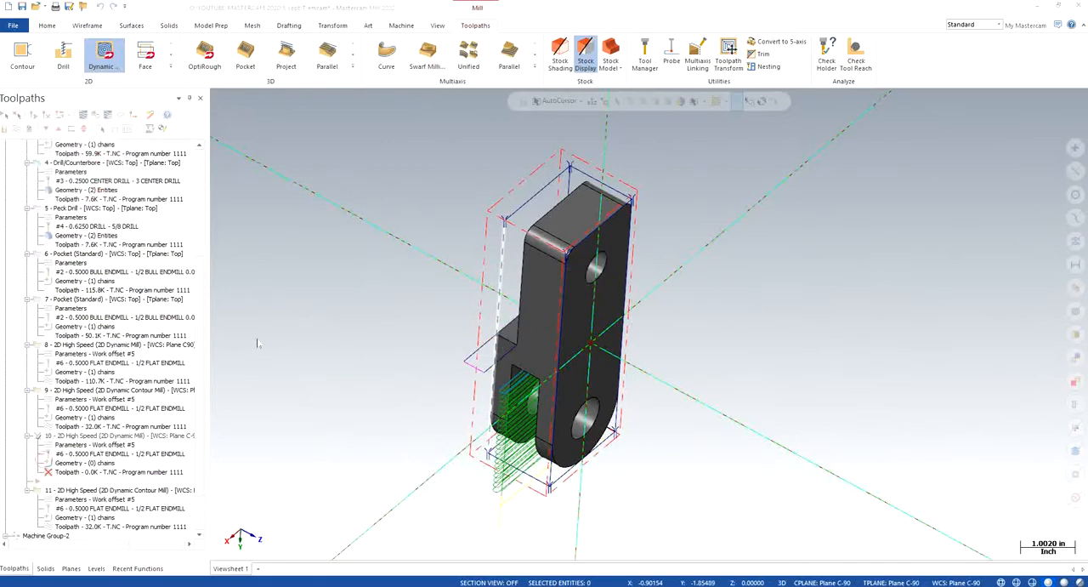
# - Assign tool 7, the 3/8 flat endmill, to the new Dynamic Mill toolpath
pyautogui.click(142, 180)
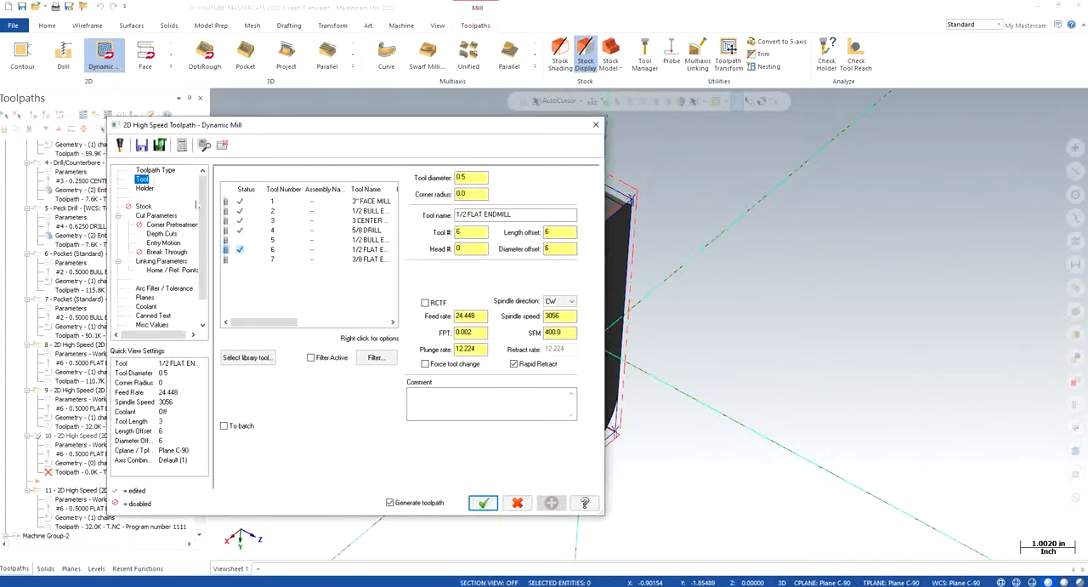
pyautogui.click(360, 259)
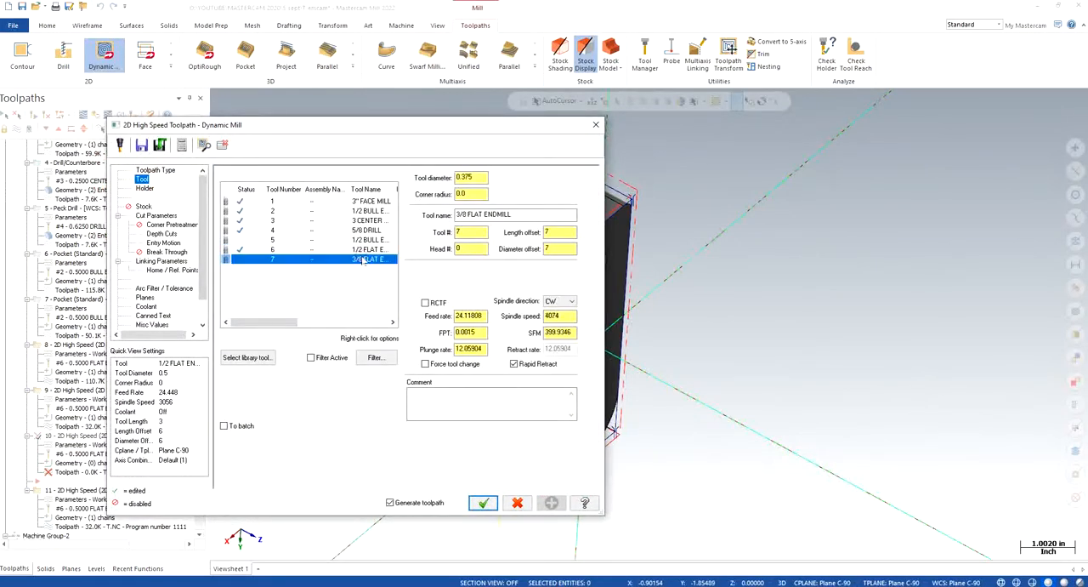
# - Examine the new toolpath's cut parameters, depth cuts, entry motion, linking heights and planes
pyautogui.click(154, 216)
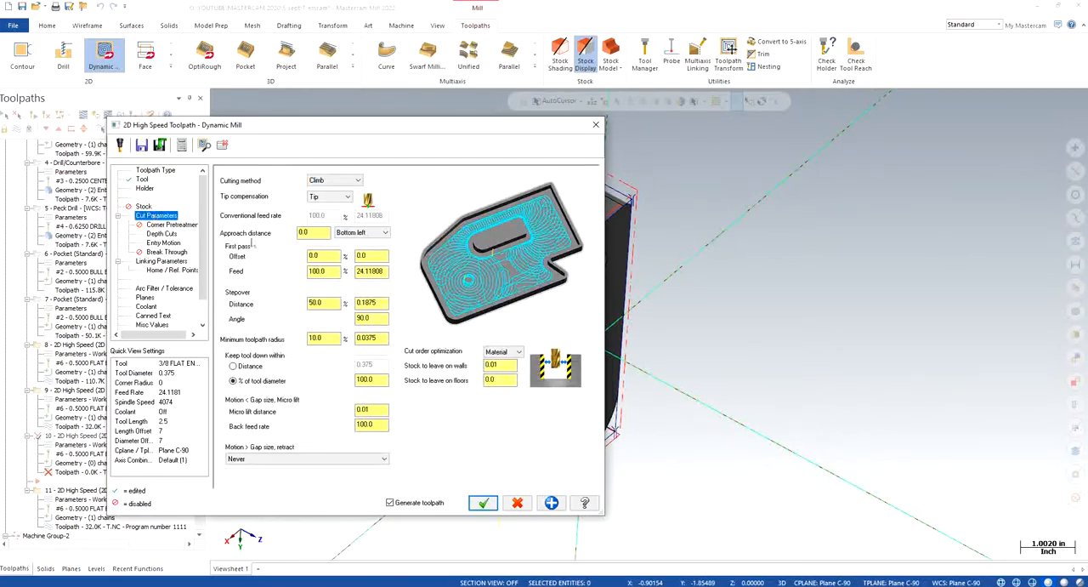
pyautogui.click(498, 364)
pyautogui.click(170, 224)
pyautogui.click(161, 233)
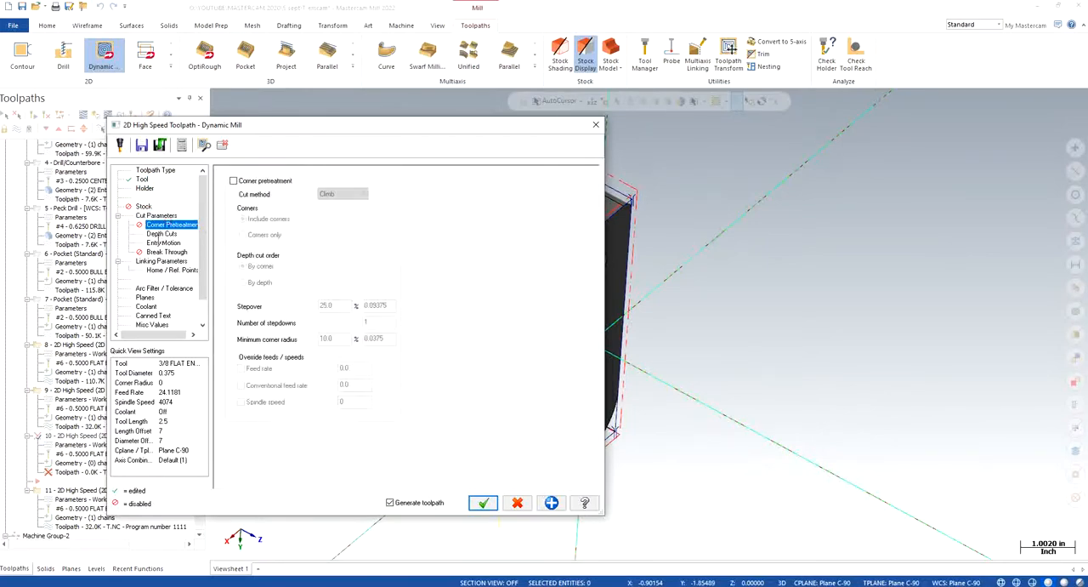
pyautogui.click(170, 244)
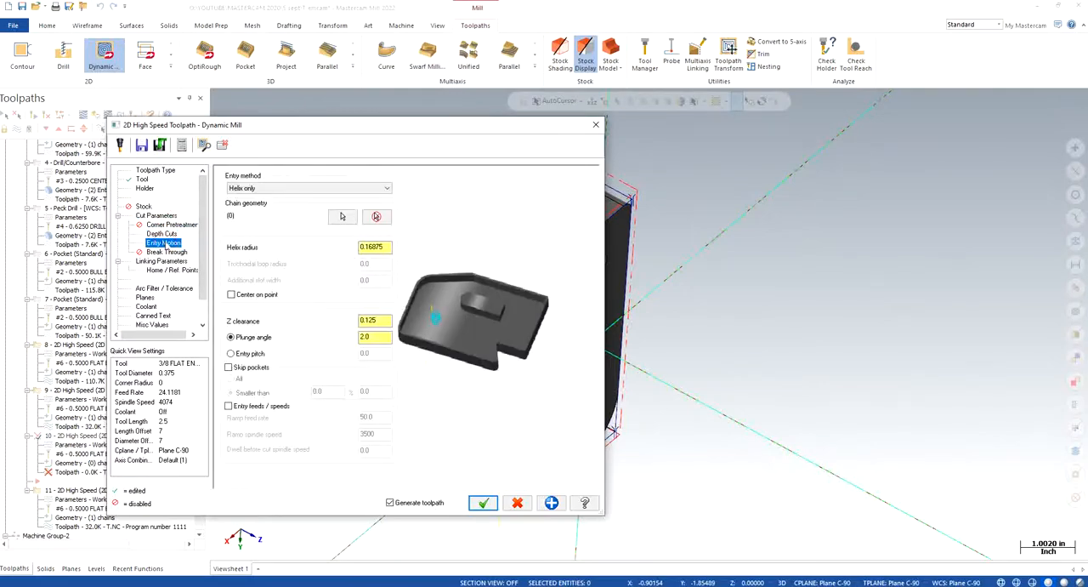
pyautogui.click(374, 246)
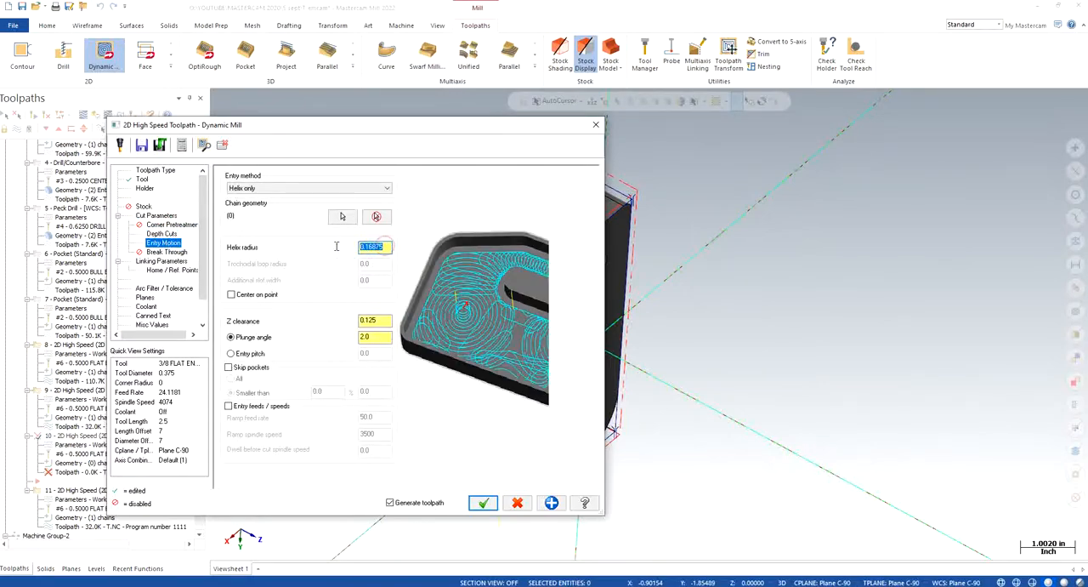
pyautogui.click(163, 261)
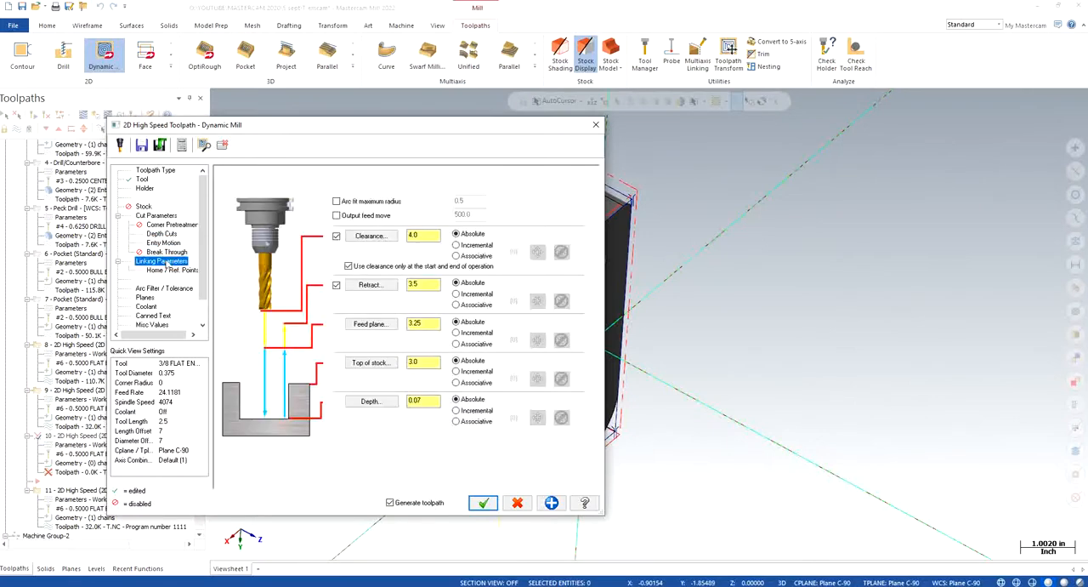
pyautogui.click(145, 296)
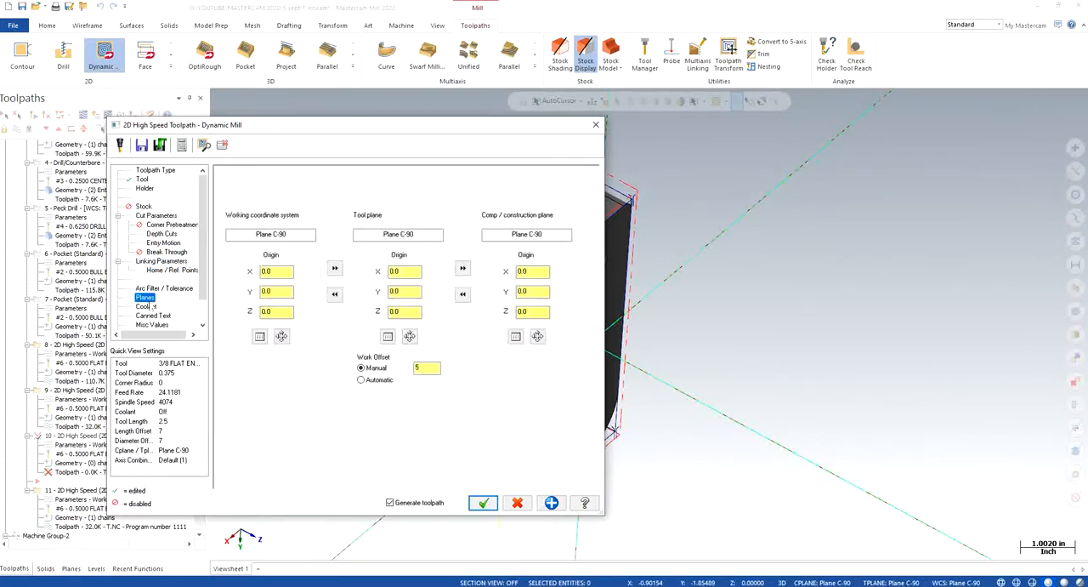
# - Turn flood coolant on for the new Dynamic Mill toolpath and accept its parameters
pyautogui.click(147, 307)
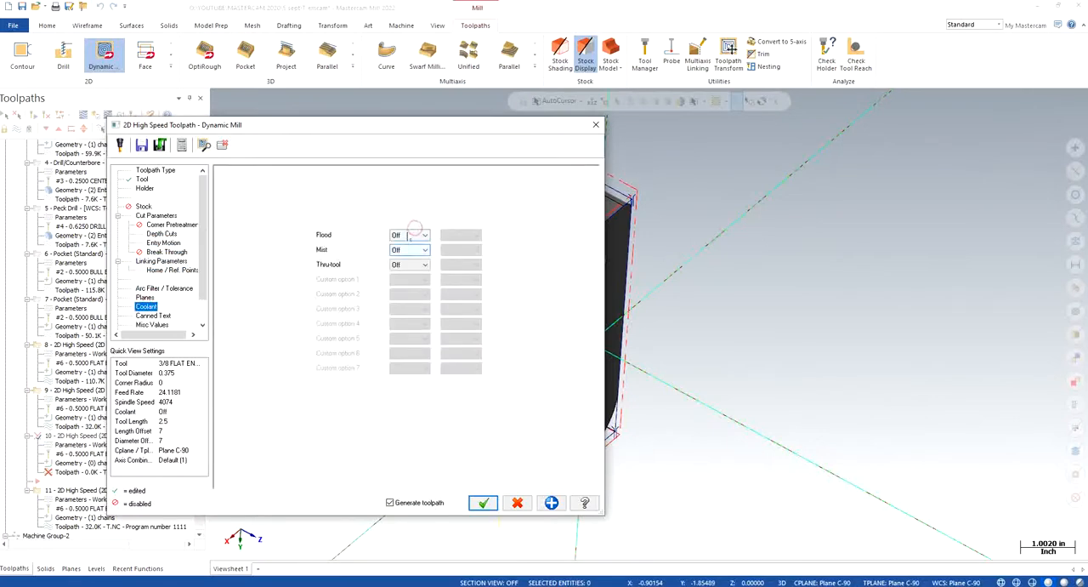
pyautogui.click(415, 237)
pyautogui.click(408, 252)
pyautogui.click(483, 502)
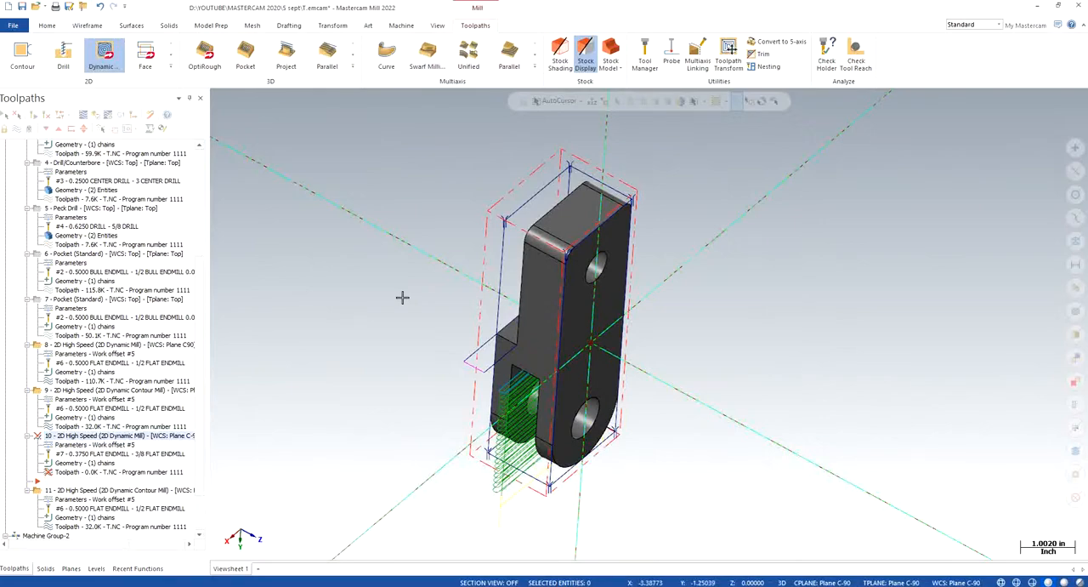
# - Analyze the entity properties of the short outer line of the extended rectangle at the shoulder face
pyautogui.rightClick(357, 319)
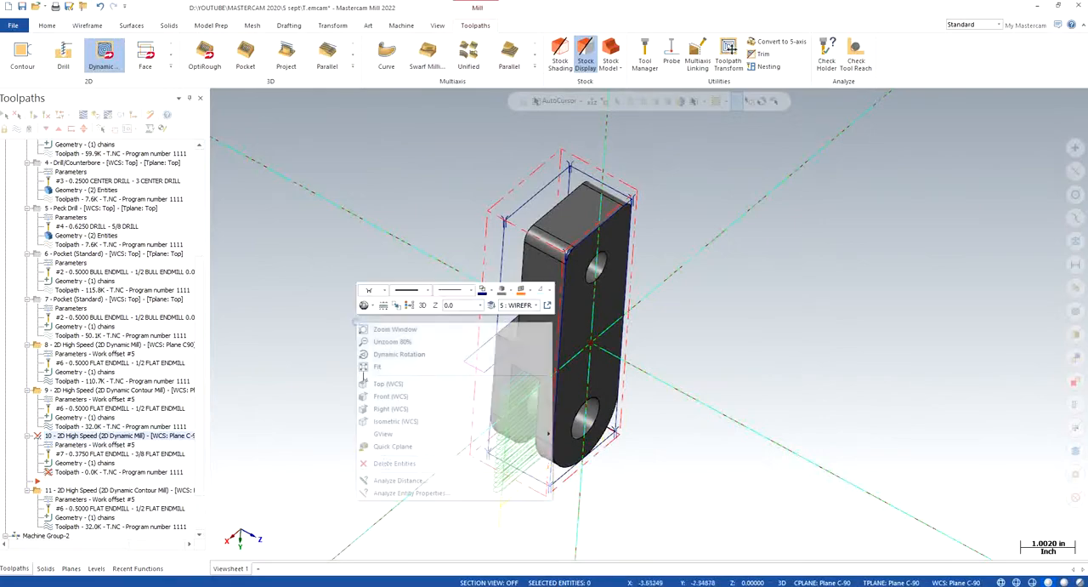
pyautogui.click(411, 492)
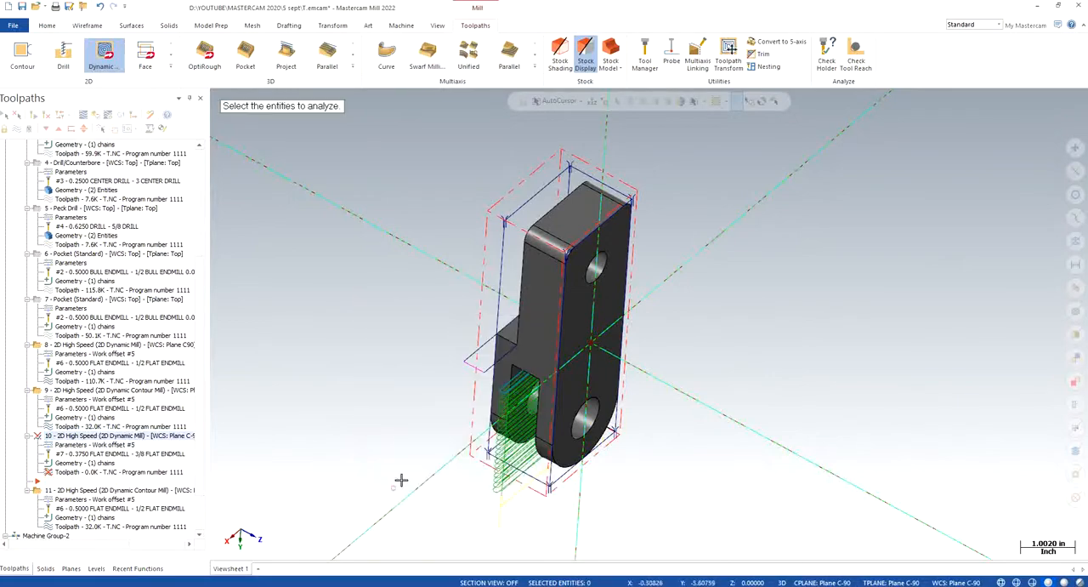
pyautogui.click(474, 367)
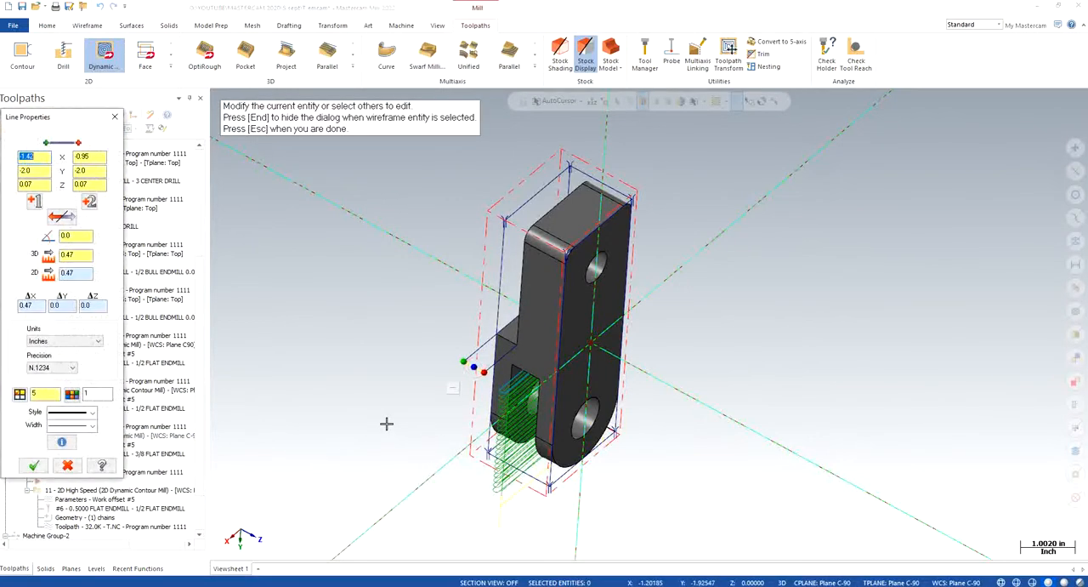
pyautogui.click(115, 117)
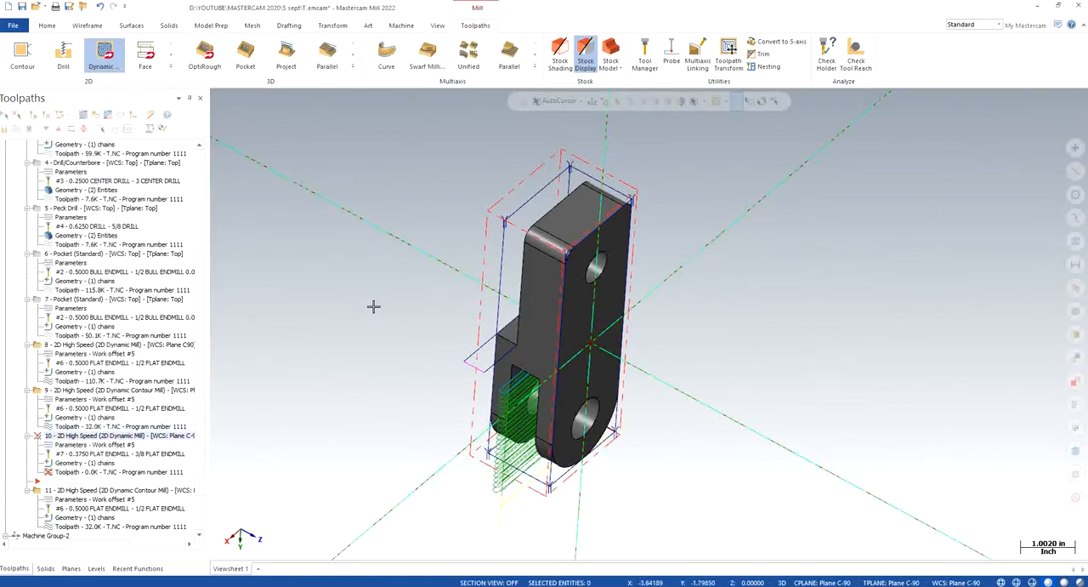
# - Replace the Dynamic Mill toolpath's tool with the 1/4 flat endmill from the tool library, filtered by 0.25 diameter, and accept the parameters
pyautogui.click(76, 448)
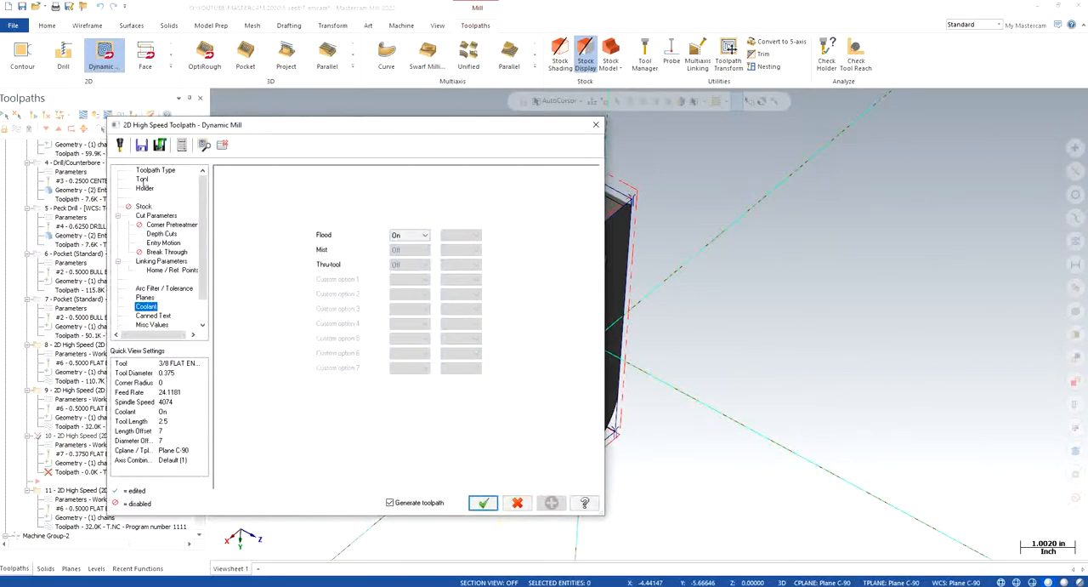
pyautogui.click(142, 179)
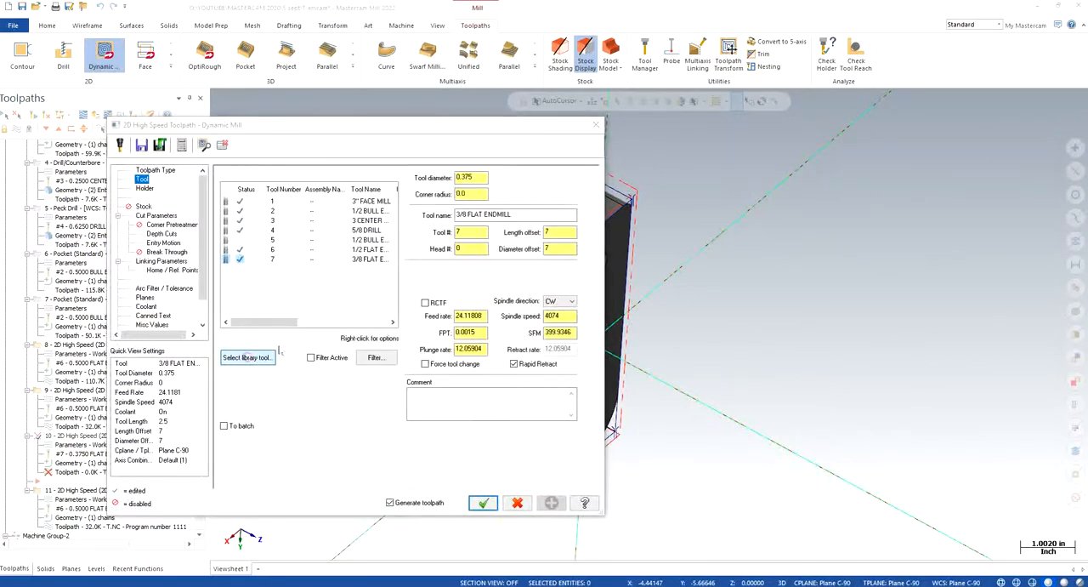
pyautogui.click(247, 358)
pyautogui.click(341, 201)
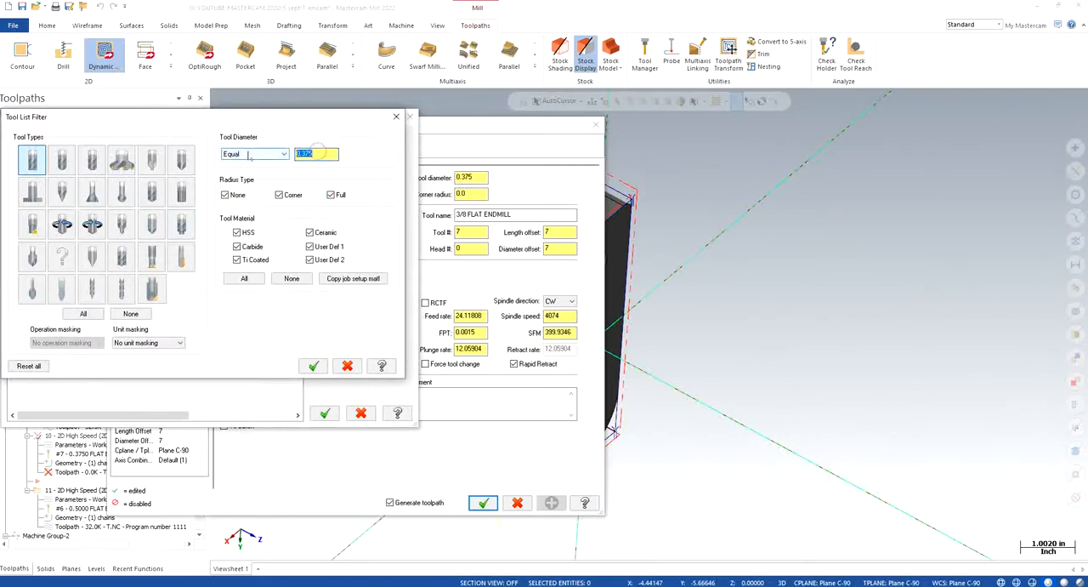
pyautogui.write('0')
pyautogui.click(313, 366)
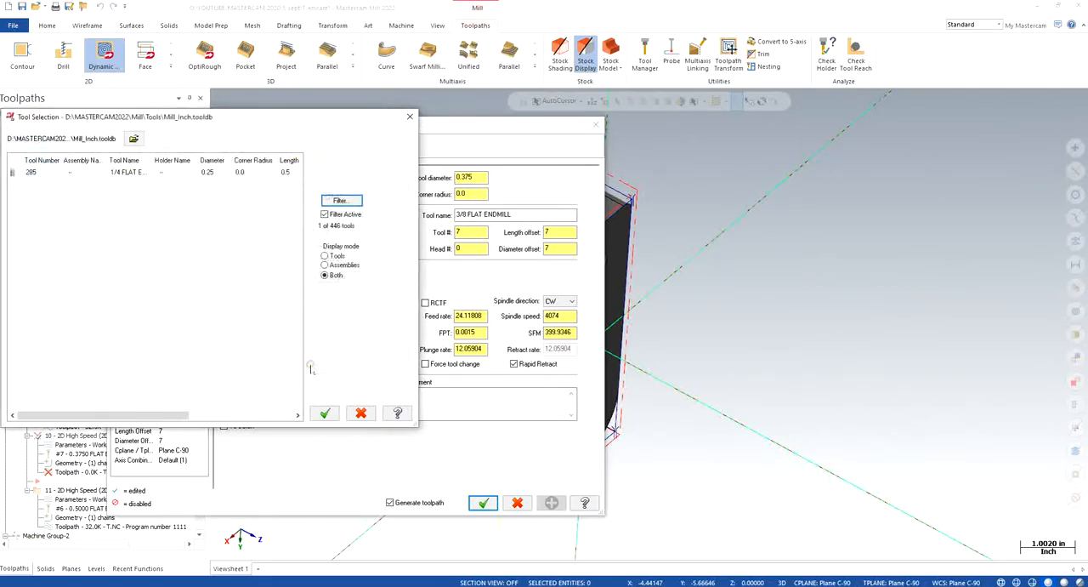
pyautogui.click(159, 174)
pyautogui.click(324, 413)
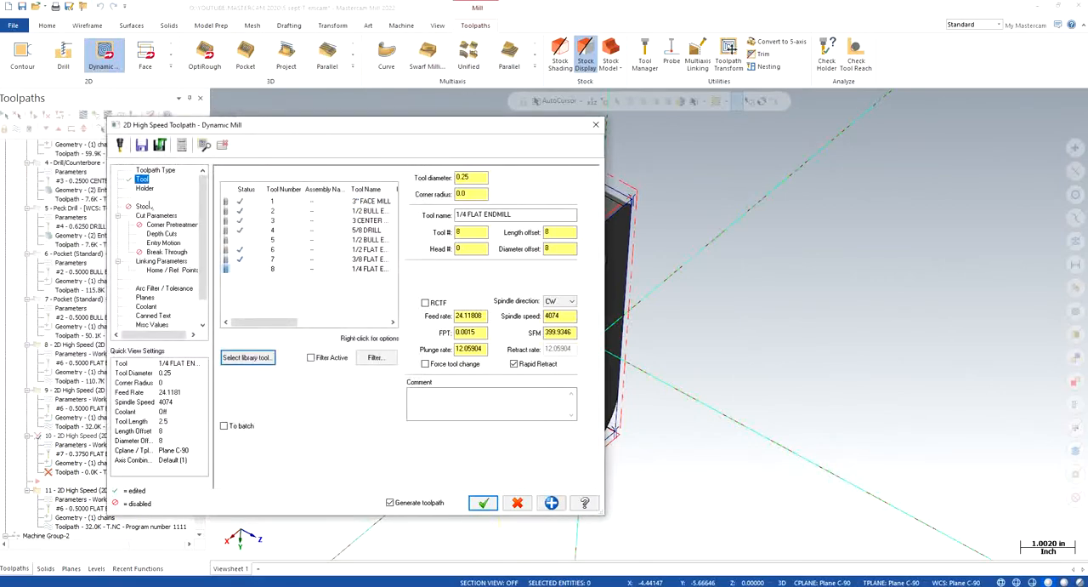
pyautogui.click(156, 215)
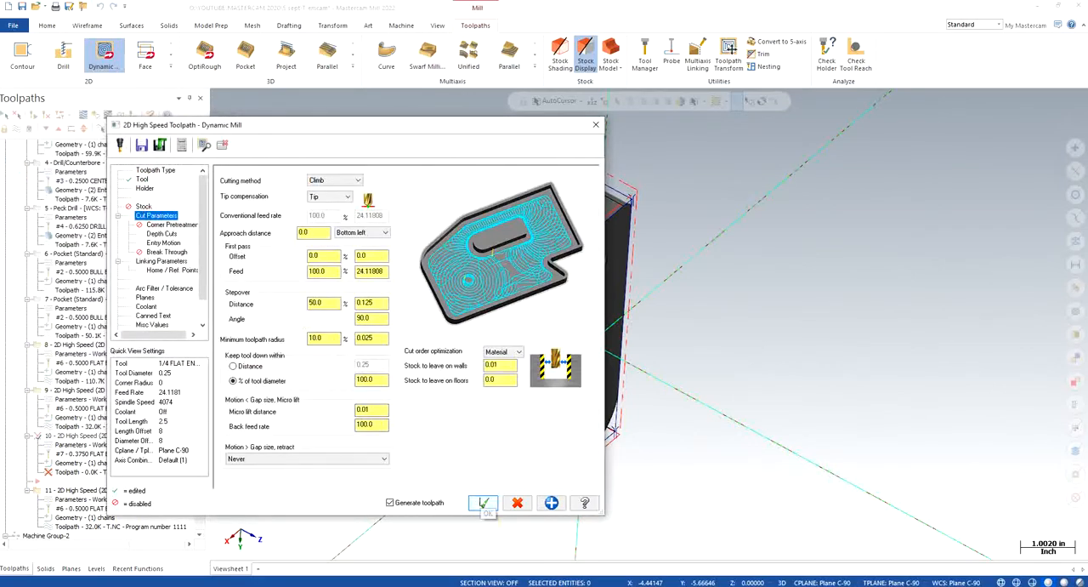
pyautogui.click(483, 503)
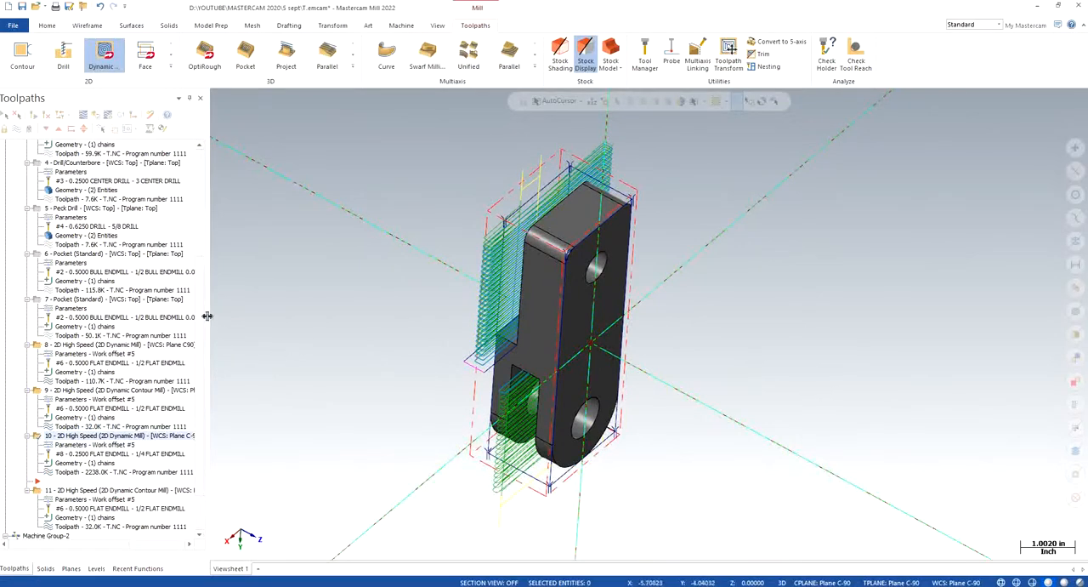
# - Move the insert position below copied Dynamic Contour toolpath 11 and delete the existing chain from its machining regions
pyautogui.scroll(-2, 204, 310)
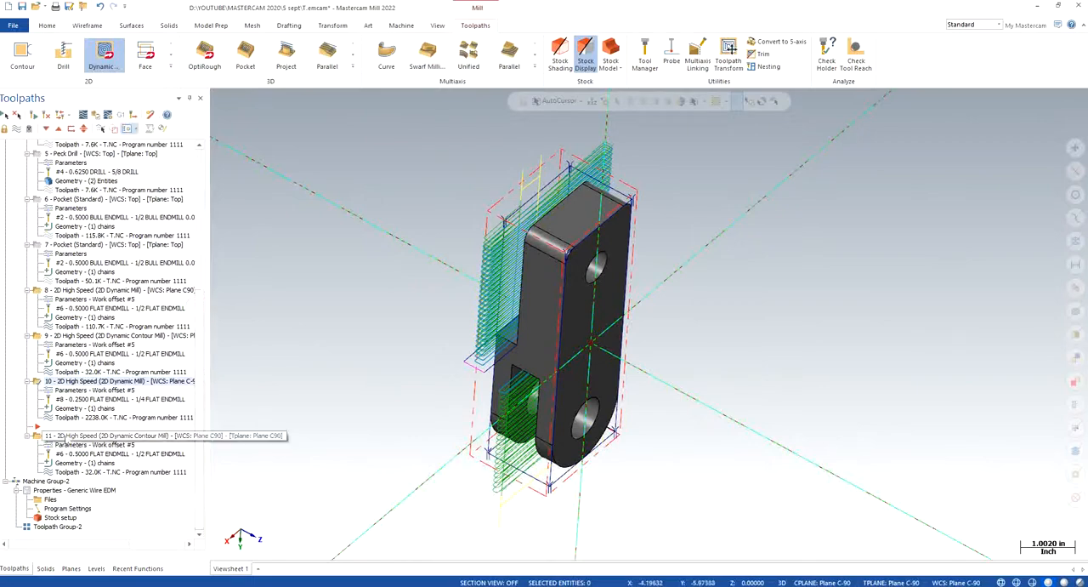
pyautogui.click(46, 128)
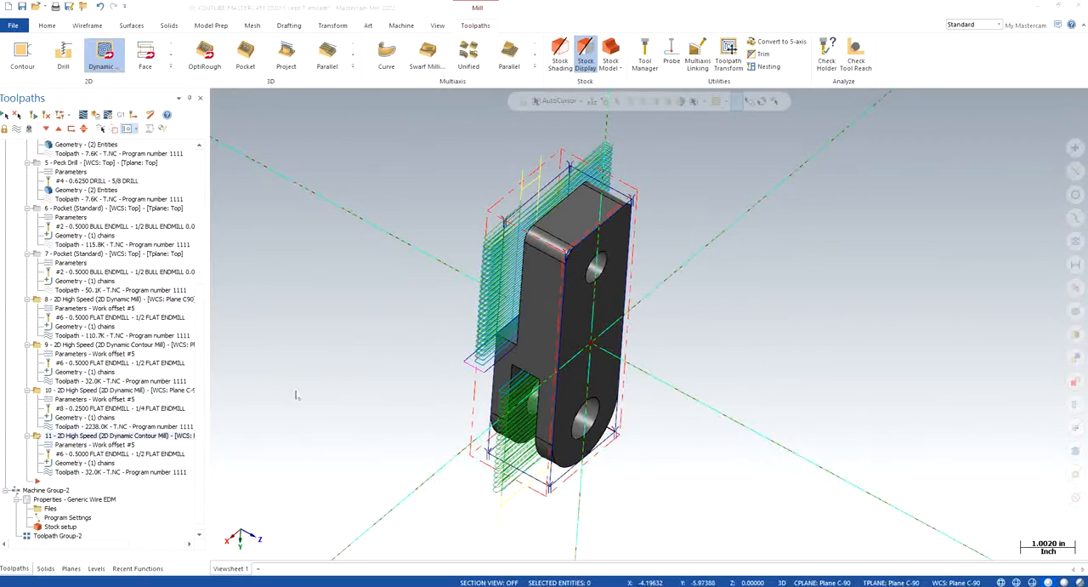
pyautogui.click(64, 187)
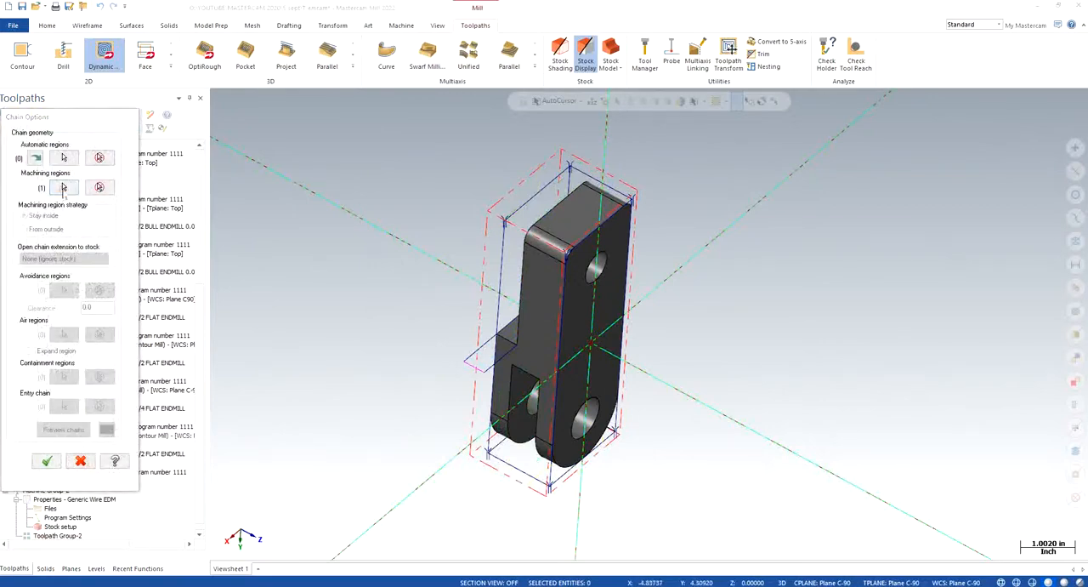
pyautogui.rightClick(48, 180)
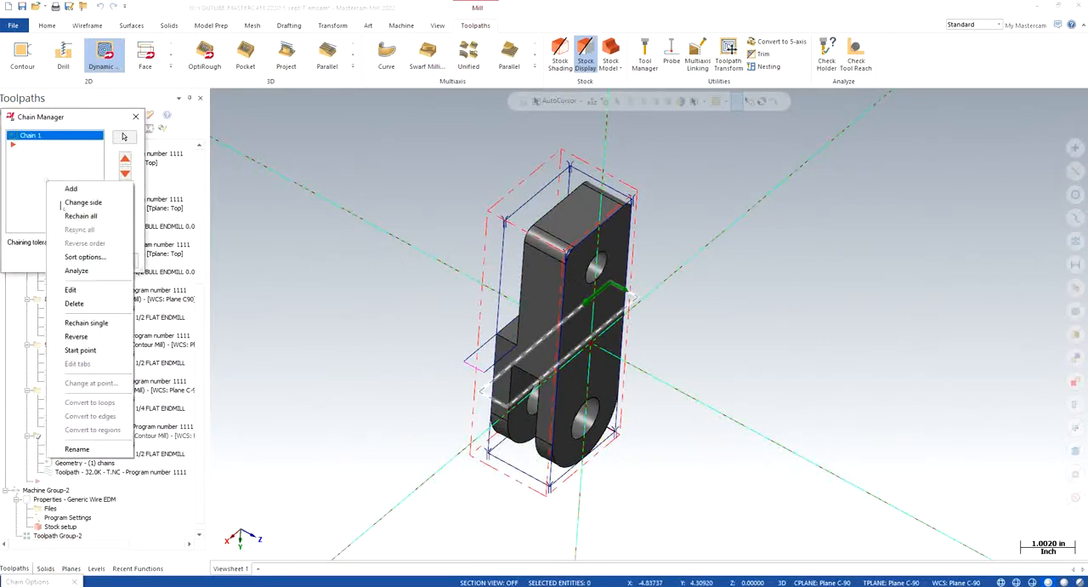
pyautogui.click(68, 304)
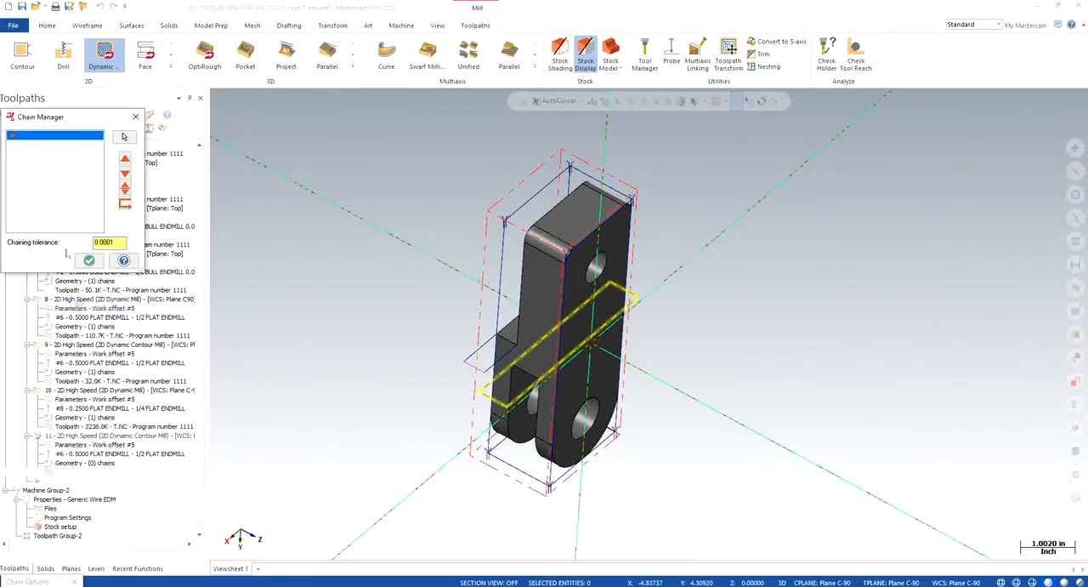
# - Add the extended shoulder rectangle as the copied contour toolpath's machining chain, change the chain's side and accept the geometry
pyautogui.rightClick(51, 195)
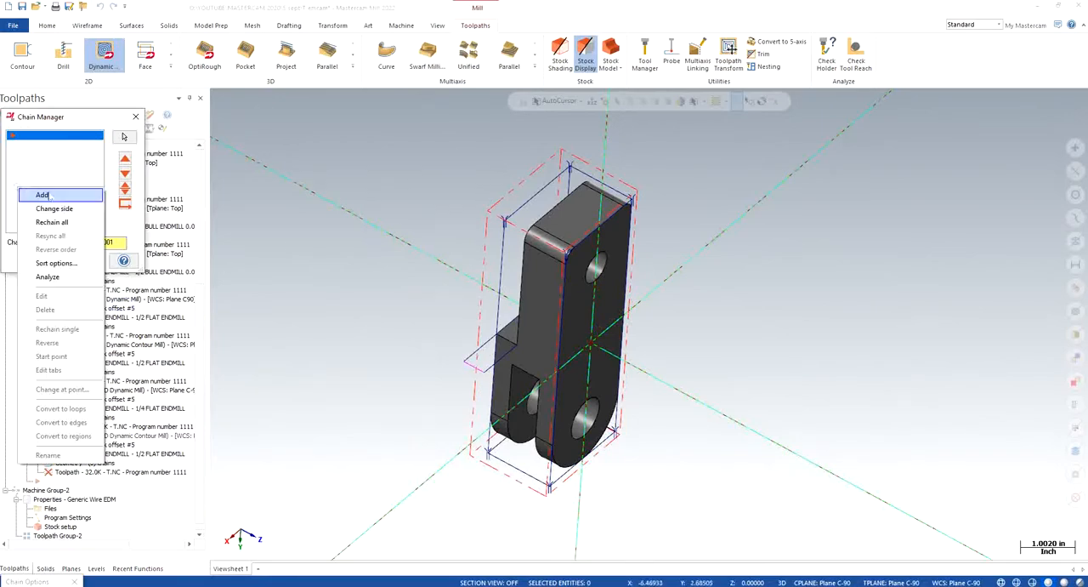
pyautogui.click(49, 196)
pyautogui.click(473, 350)
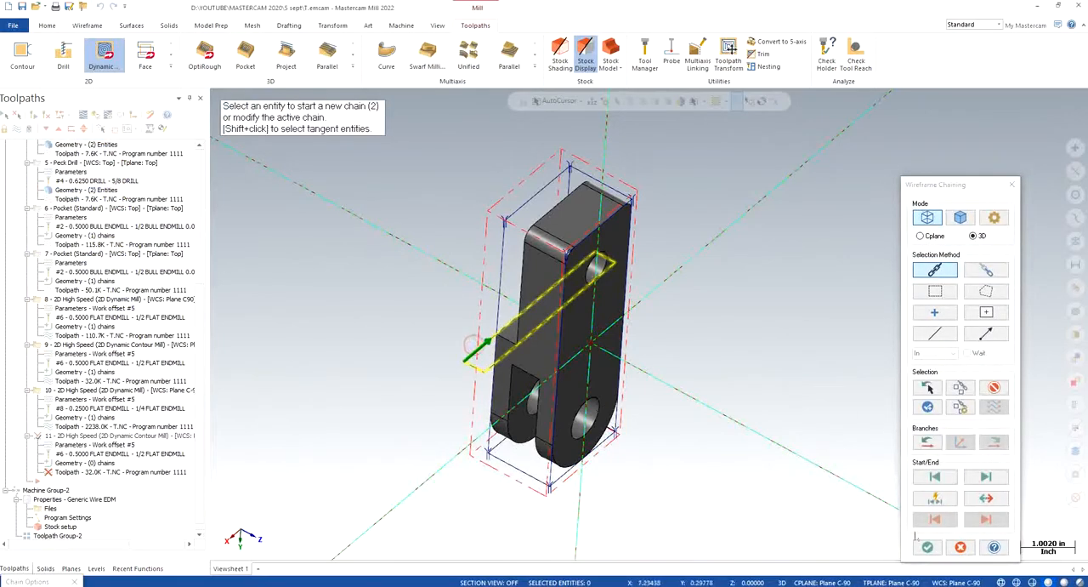
pyautogui.click(927, 547)
pyautogui.rightClick(49, 202)
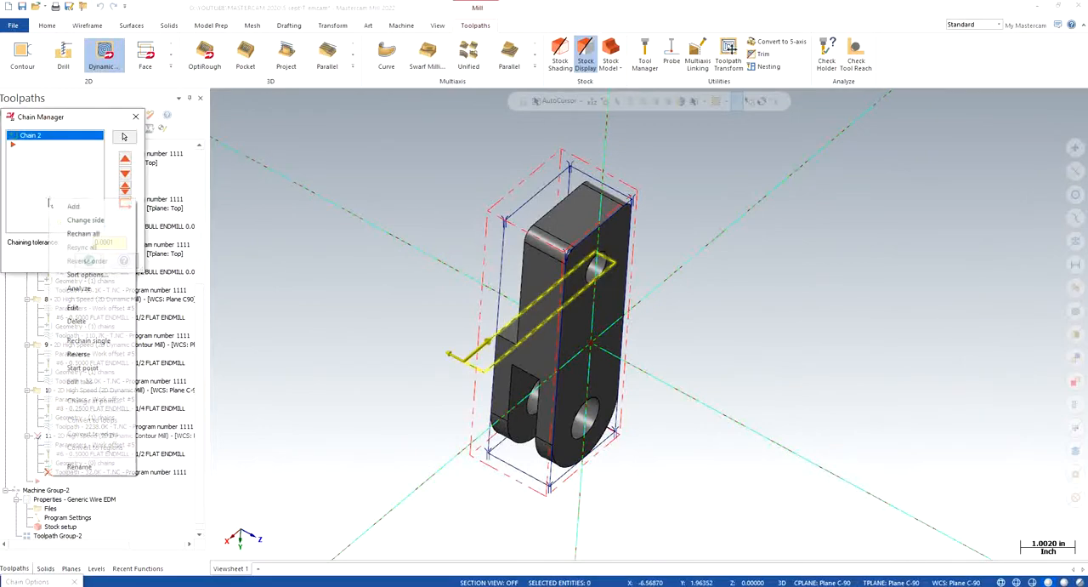
pyautogui.click(59, 219)
pyautogui.click(89, 261)
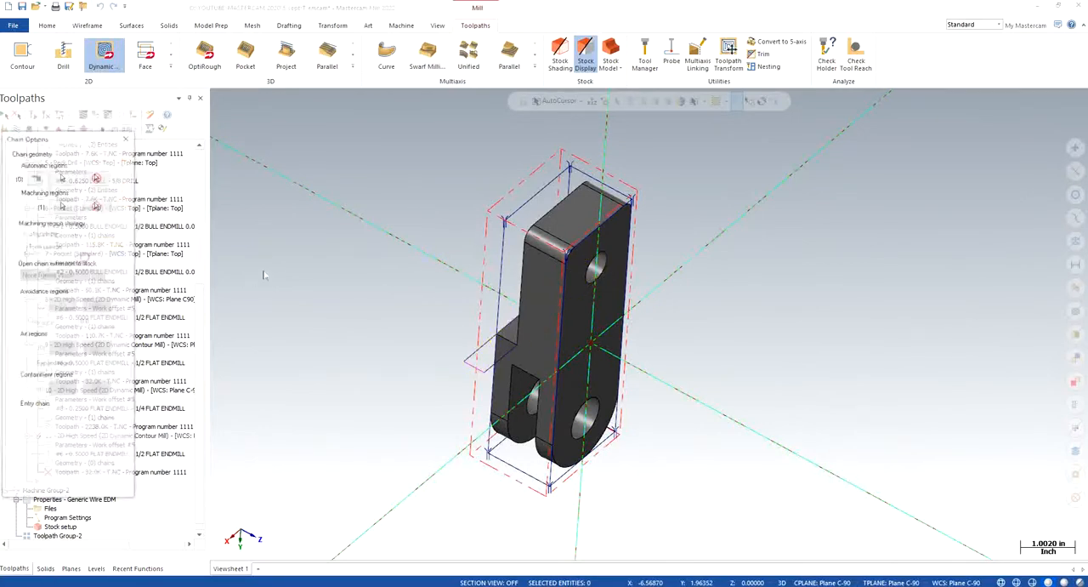
pyautogui.click(45, 460)
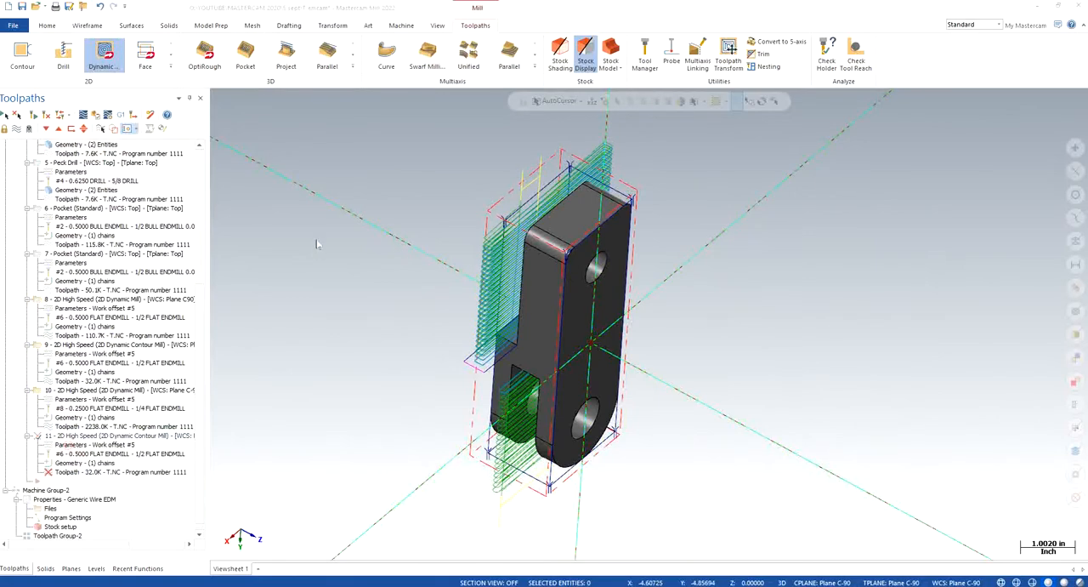
# - Assign tool 8, the 1/4 flat endmill, to copied Dynamic Contour toolpath 11
pyautogui.click(69, 444)
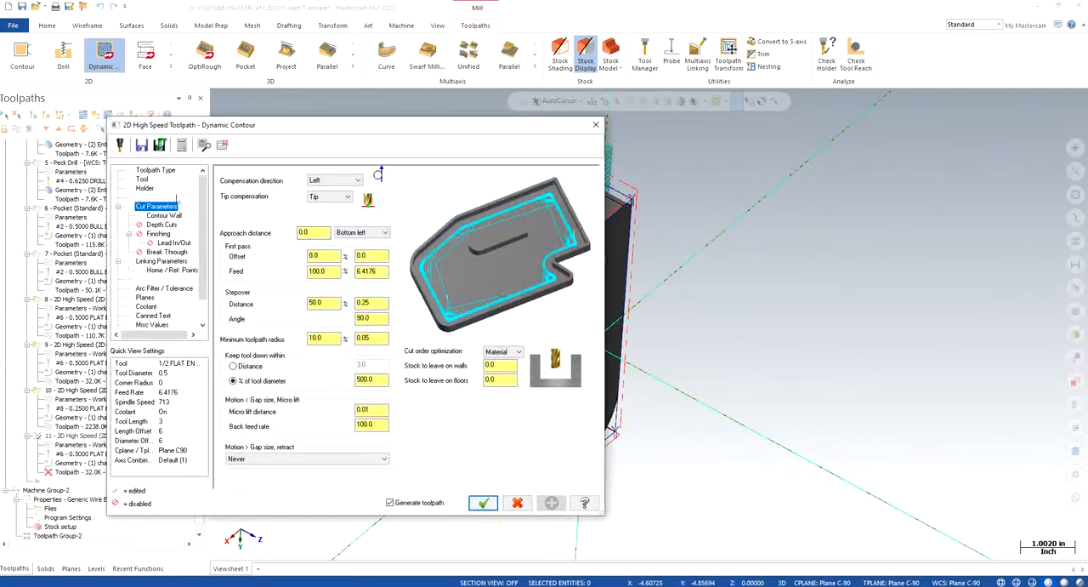
pyautogui.click(142, 179)
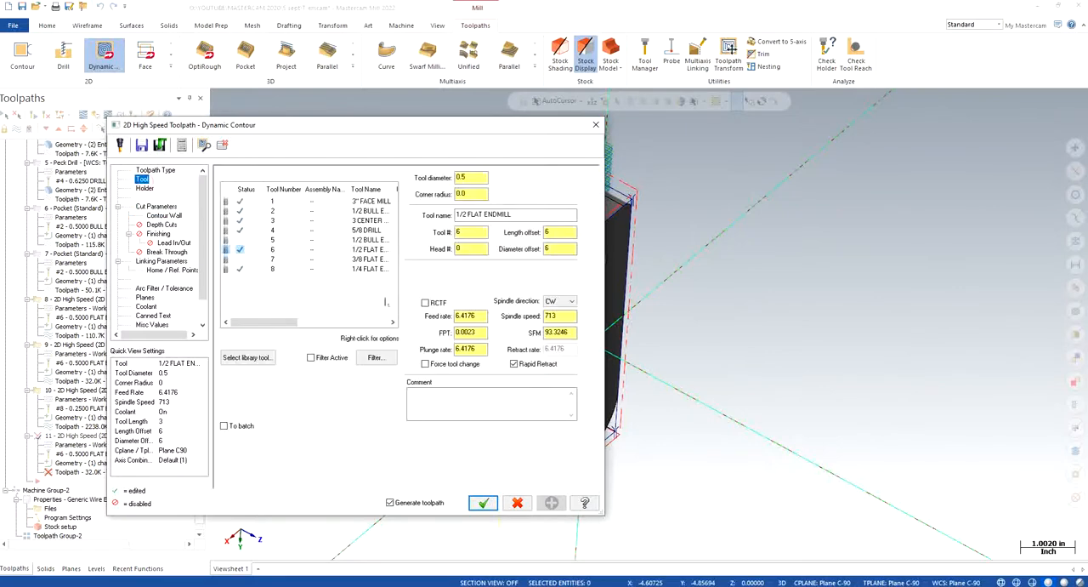
pyautogui.click(371, 270)
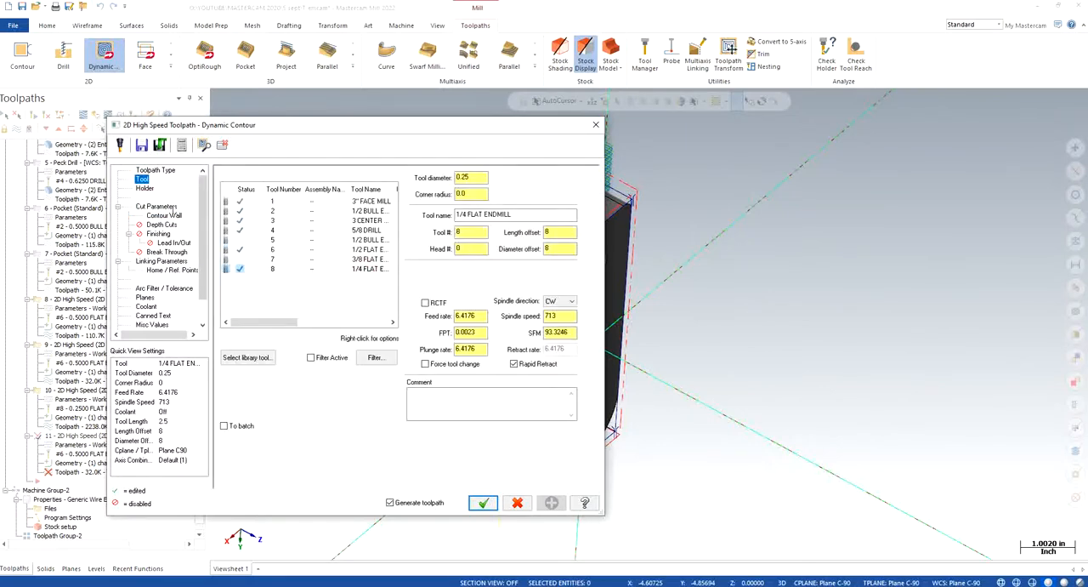
# - Check the contour toolpath's cut settings and set its depth to -0.07 from a corner point of the extended rectangle
pyautogui.click(157, 207)
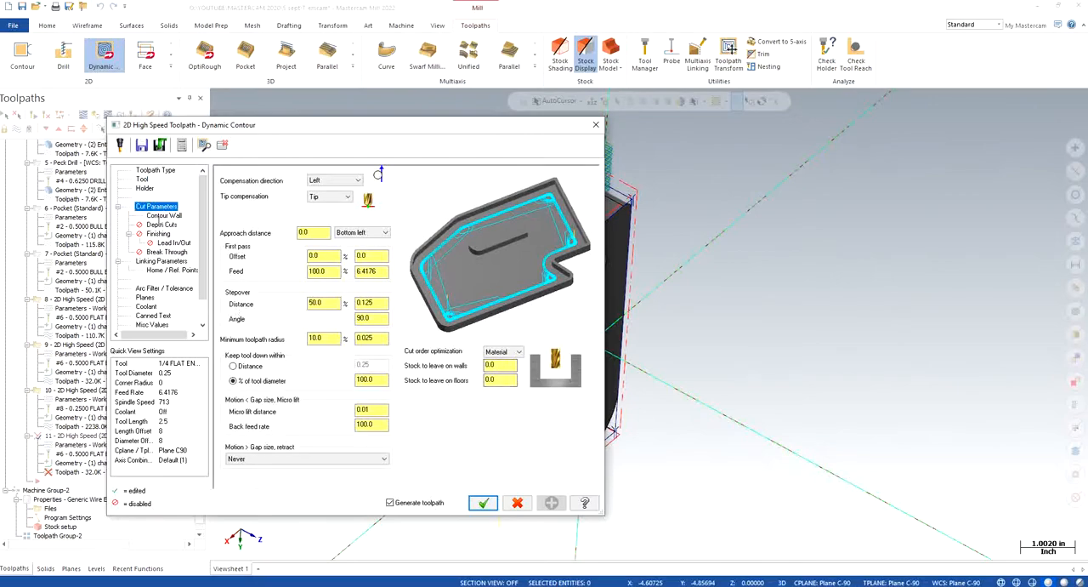
pyautogui.click(162, 216)
pyautogui.click(160, 224)
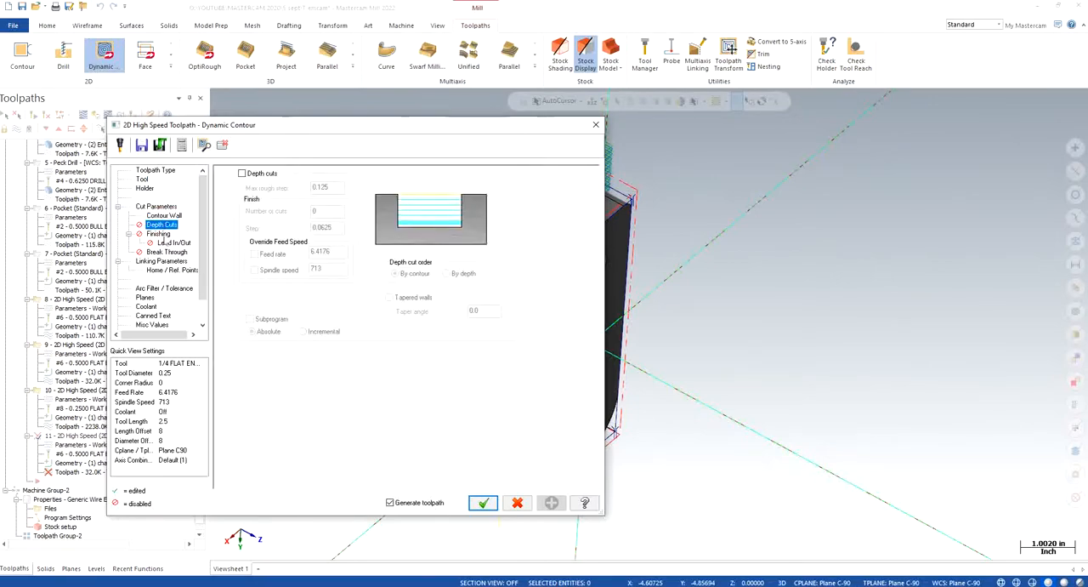
pyautogui.click(160, 235)
pyautogui.click(170, 243)
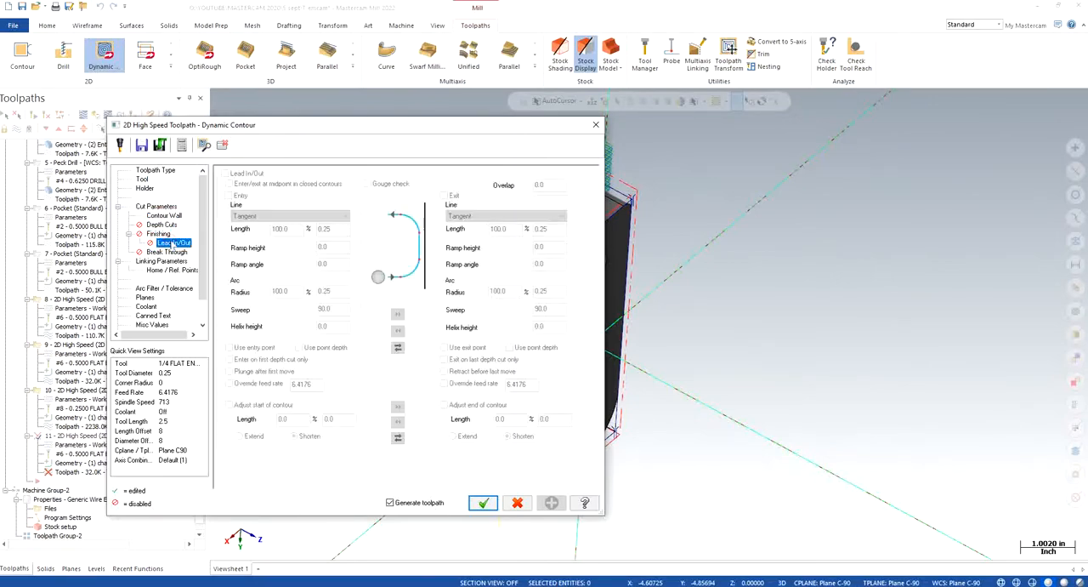
pyautogui.click(167, 252)
pyautogui.click(161, 261)
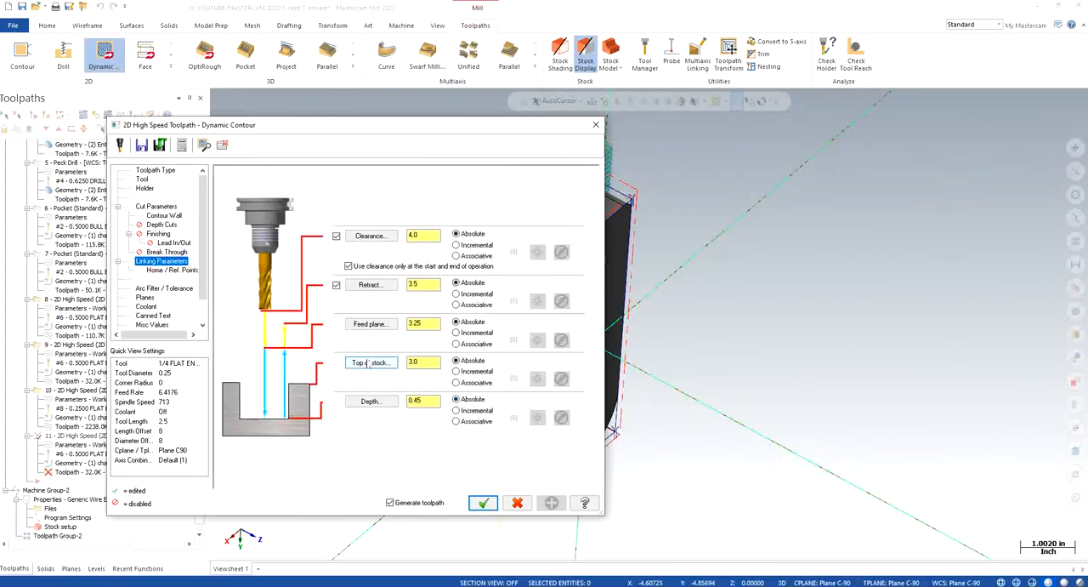
pyautogui.click(373, 402)
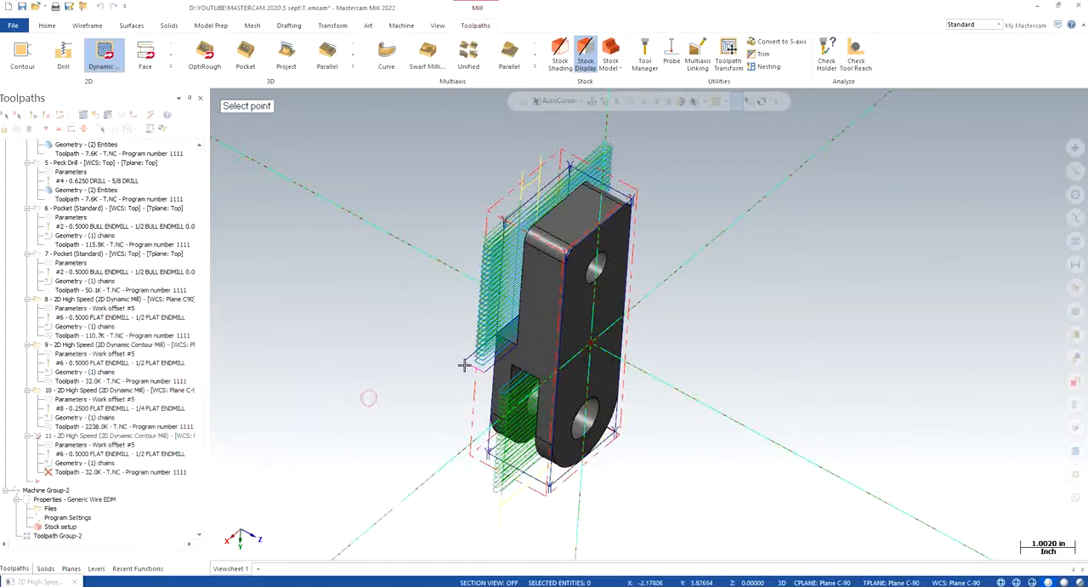
pyautogui.click(481, 374)
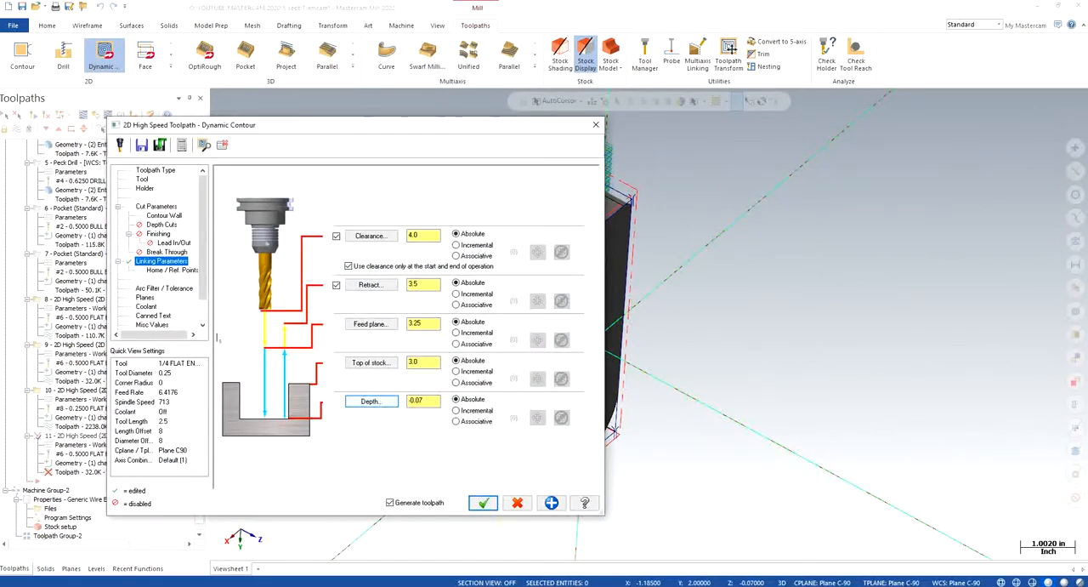
# - Set the contour toolpath's working coordinate system, tool plane and construction plane to Plane C-90
pyautogui.click(145, 298)
pyautogui.click(265, 335)
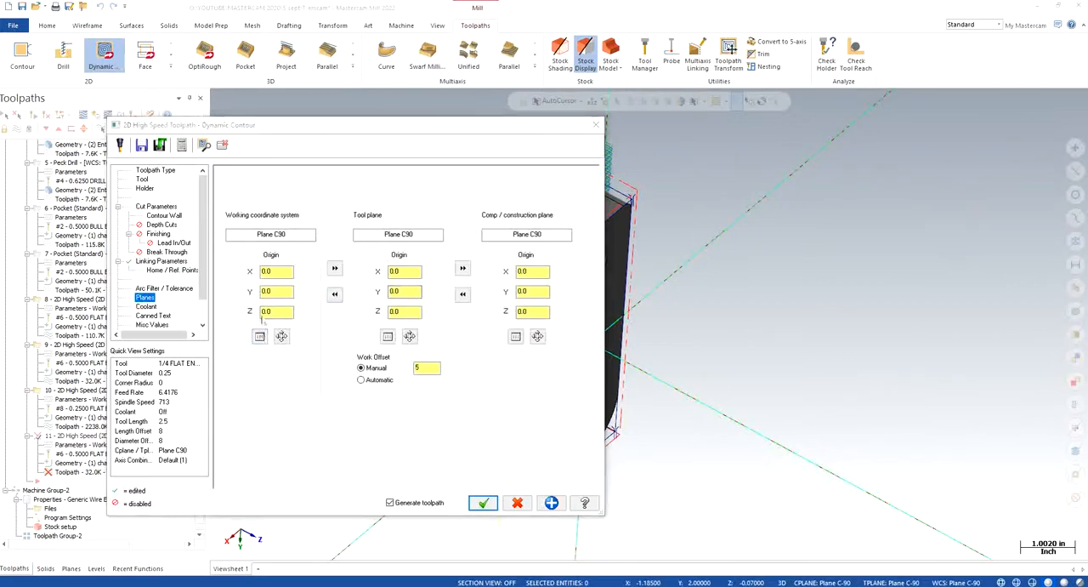
pyautogui.scroll(-1, 137, 213)
pyautogui.click(49, 229)
pyautogui.click(120, 258)
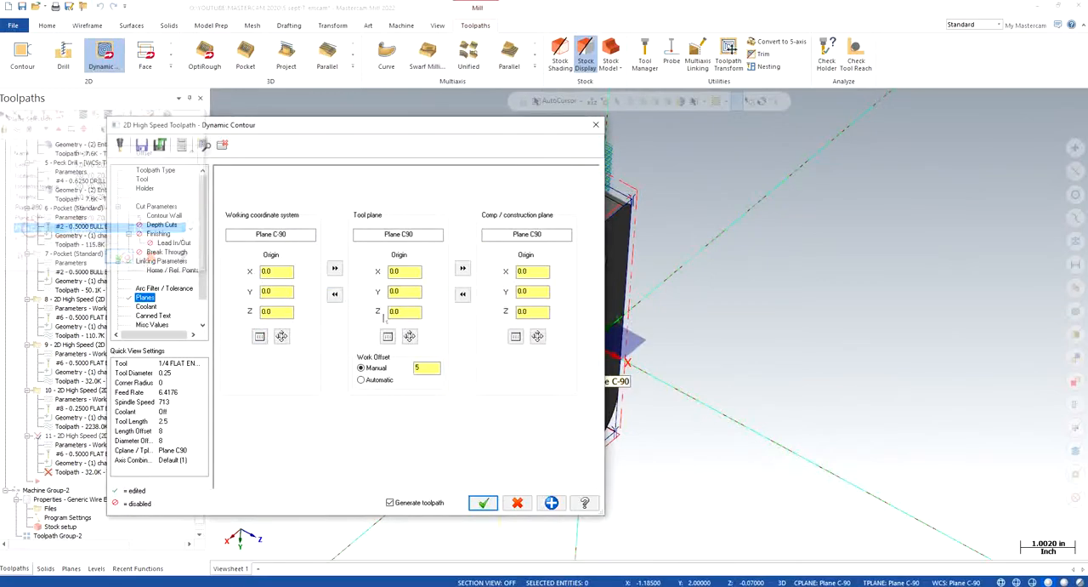
pyautogui.click(387, 336)
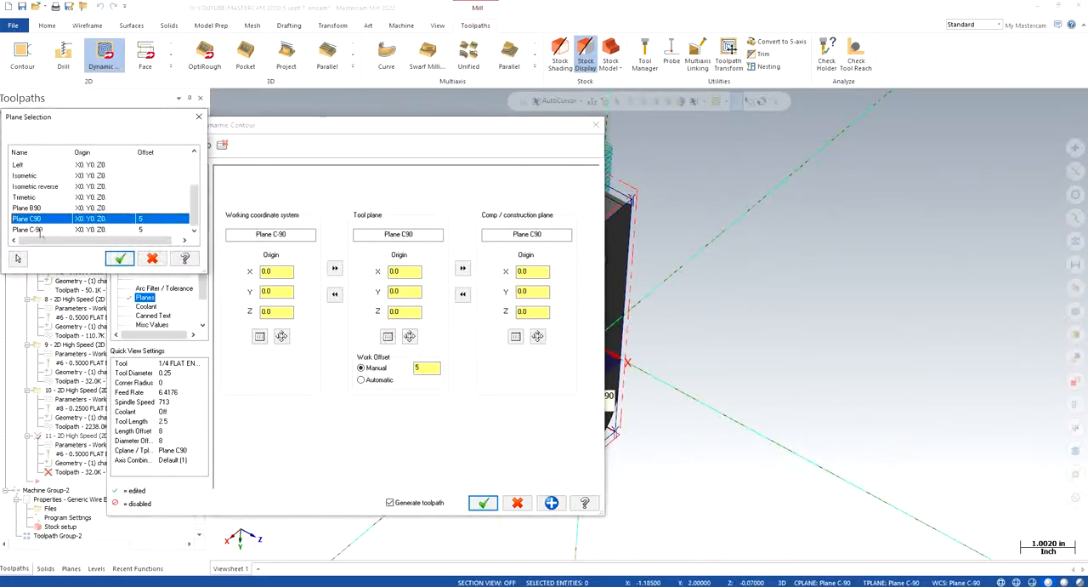
pyautogui.click(40, 229)
pyautogui.click(119, 259)
pyautogui.click(515, 336)
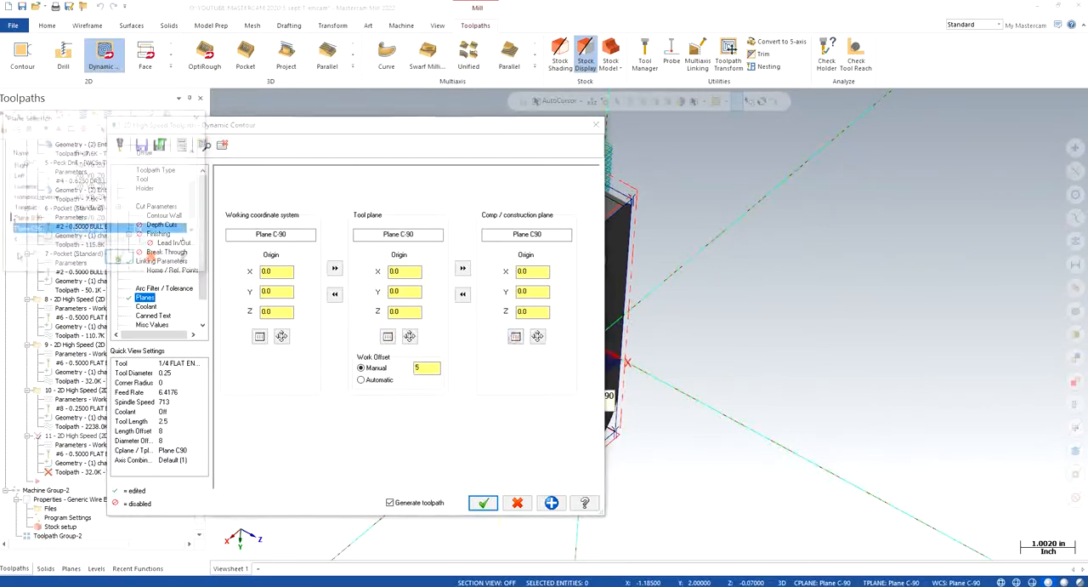
pyautogui.click(40, 229)
pyautogui.click(120, 258)
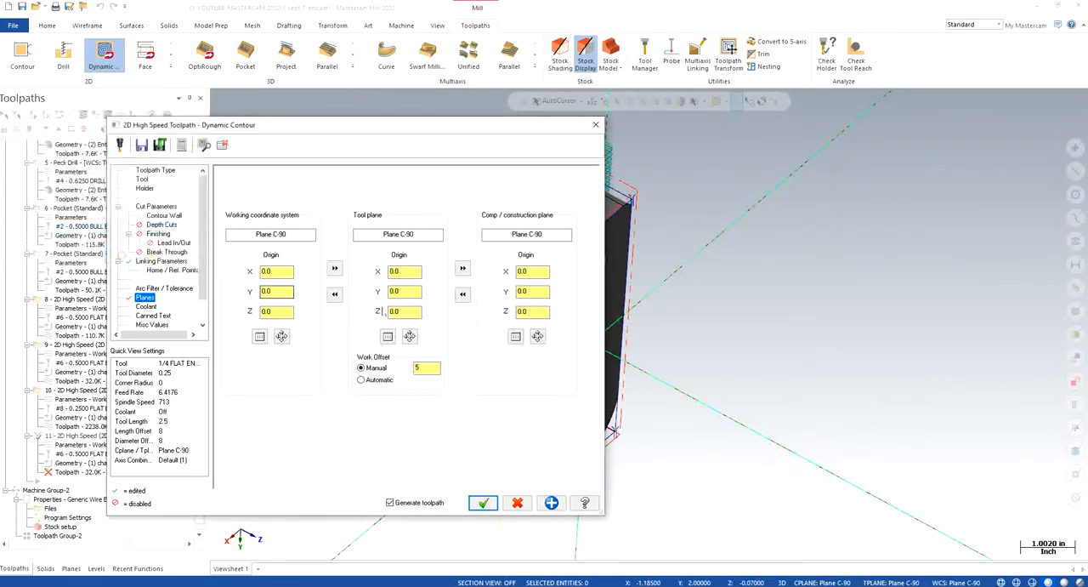
# - Set Dynamic Contour toolpath 11's depth to 0.07 from a picked point, turn flood coolant on and accept the parameters
pyautogui.click(160, 261)
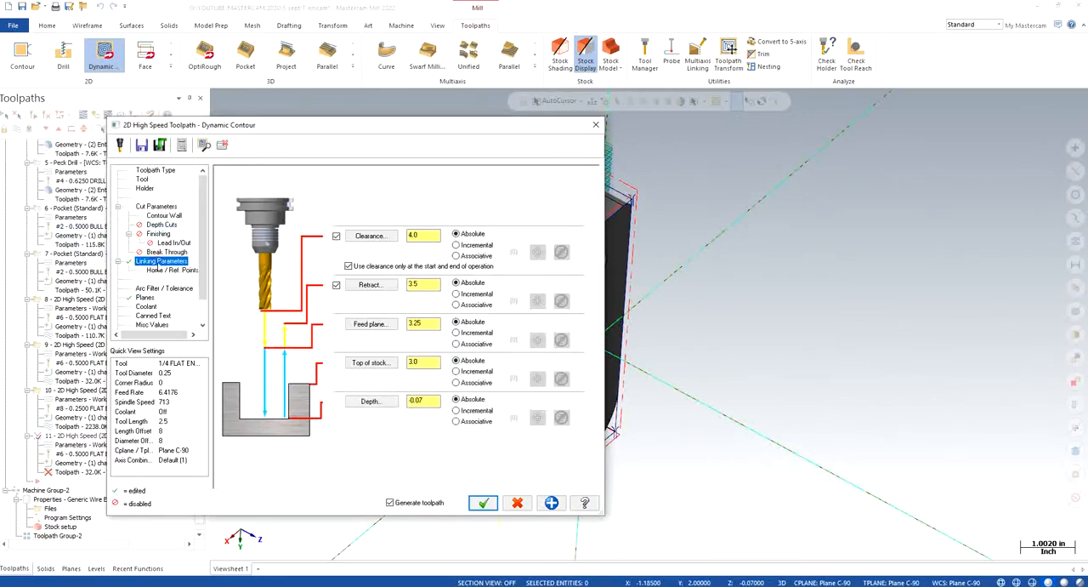
pyautogui.click(382, 399)
pyautogui.click(459, 353)
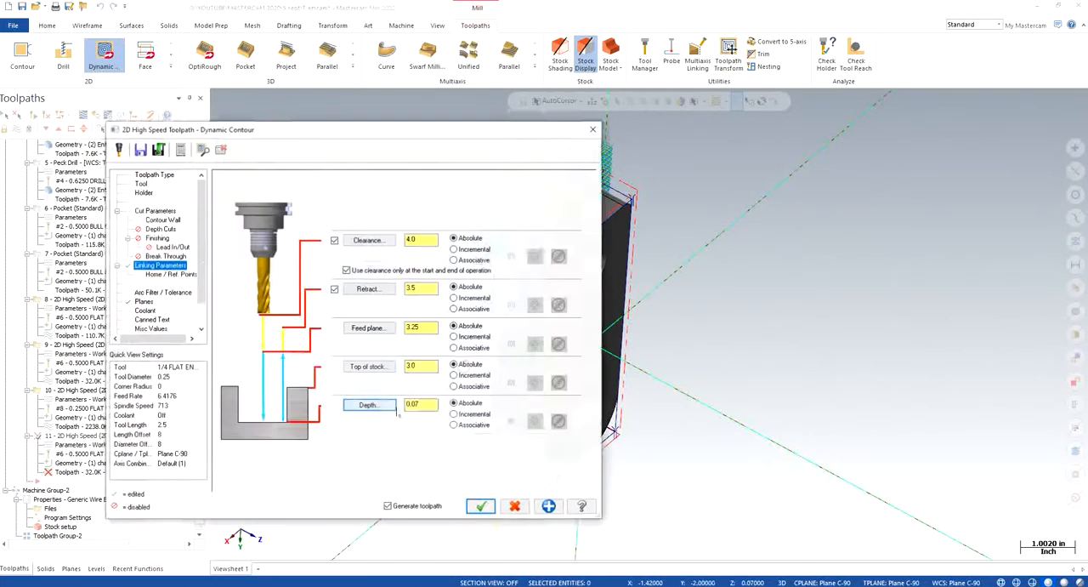
pyautogui.click(147, 306)
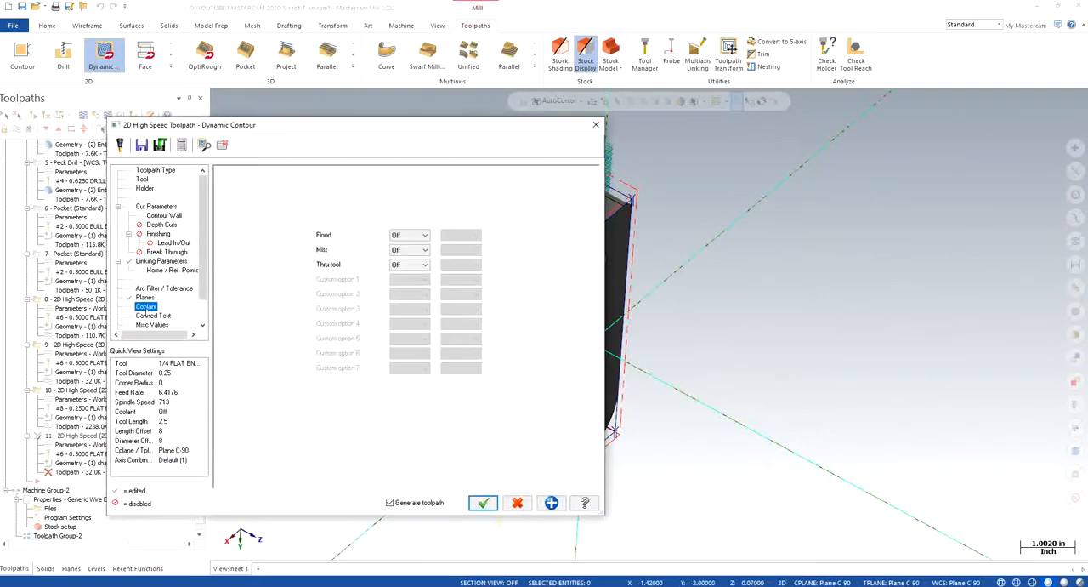
pyautogui.click(391, 238)
pyautogui.click(401, 258)
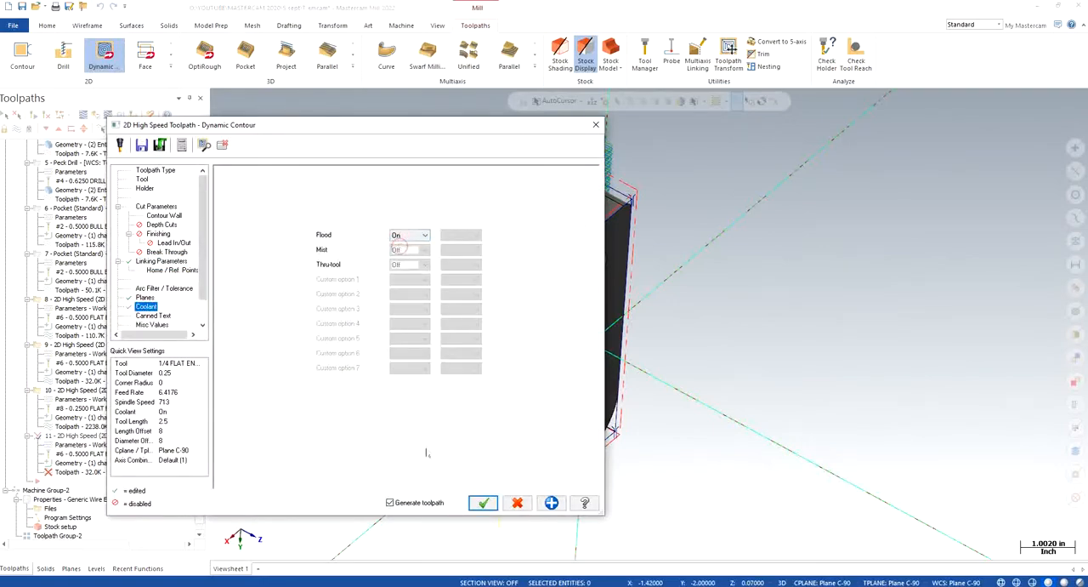
pyautogui.click(483, 503)
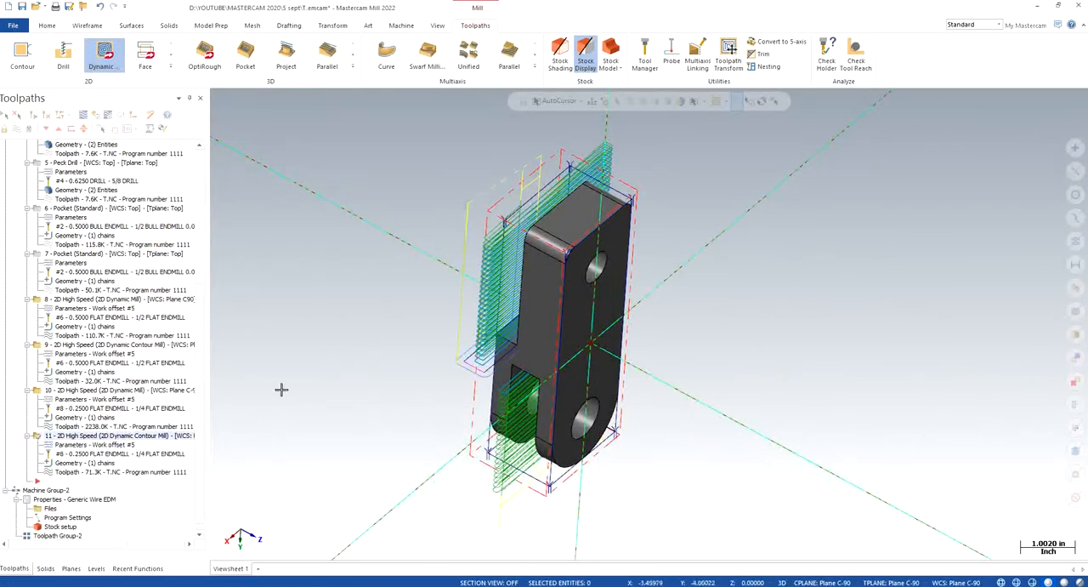
# - Change the side of Dynamic Contour toolpath 11's machining chain
pyautogui.click(78, 463)
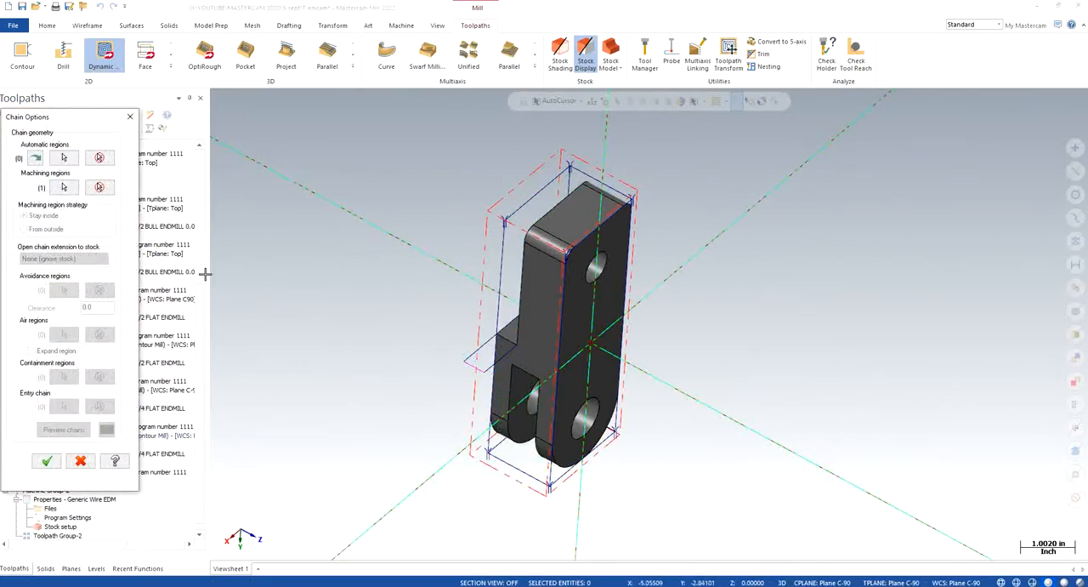
pyautogui.click(64, 186)
pyautogui.rightClick(54, 182)
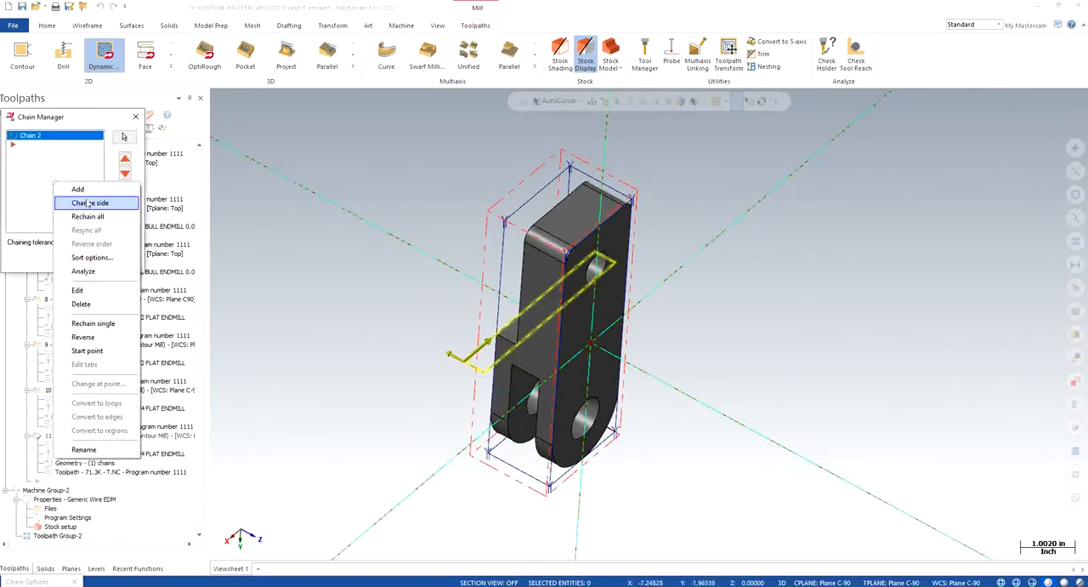
pyautogui.click(89, 203)
pyautogui.click(95, 265)
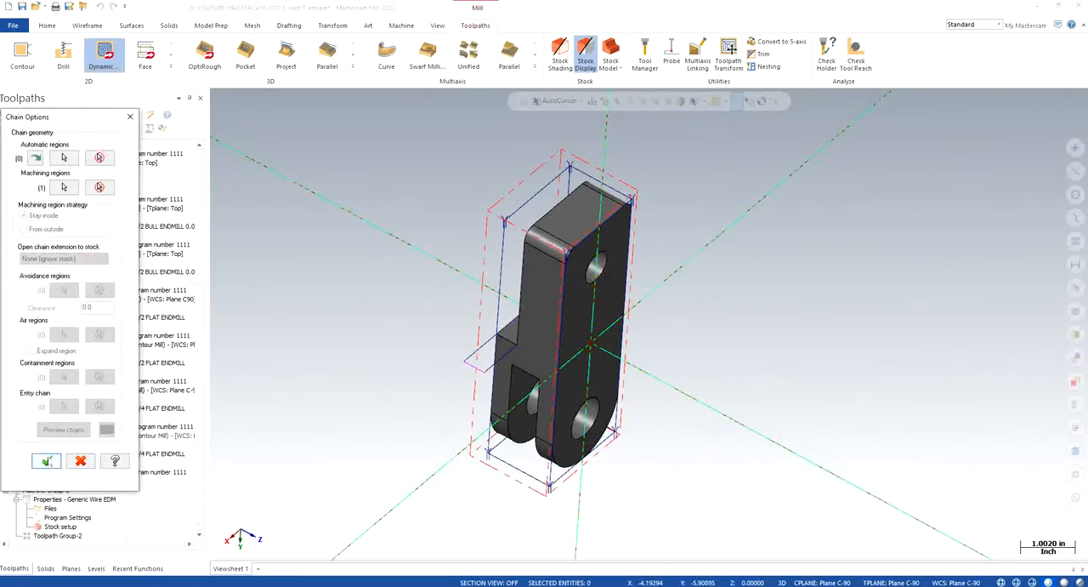
# - Reverse the direction of Dynamic Contour toolpath 11's machining chain and accept the geometry
pyautogui.click(64, 186)
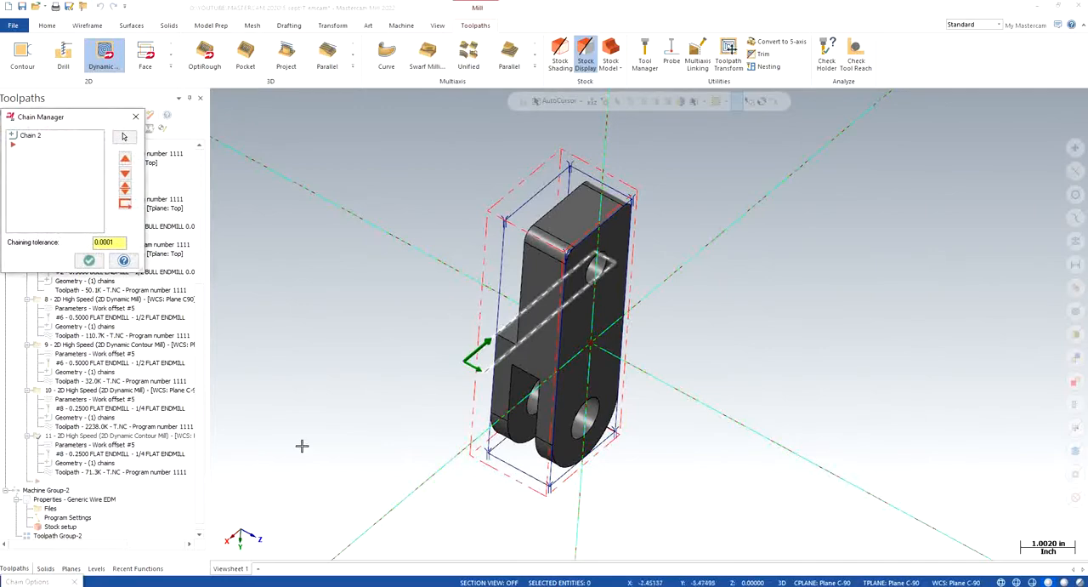
pyautogui.rightClick(53, 187)
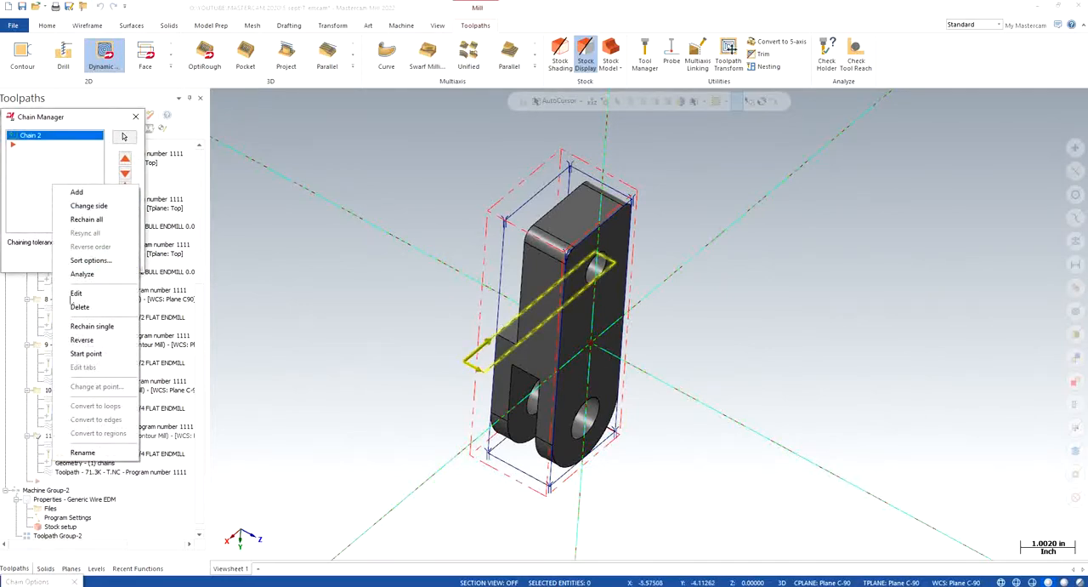
pyautogui.click(82, 339)
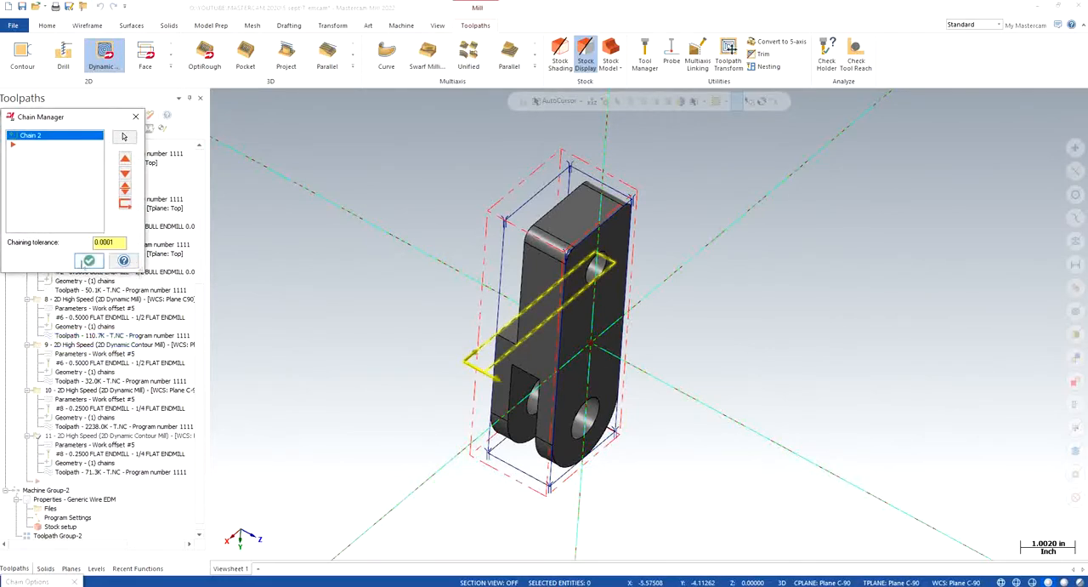
pyautogui.click(88, 260)
pyautogui.click(43, 457)
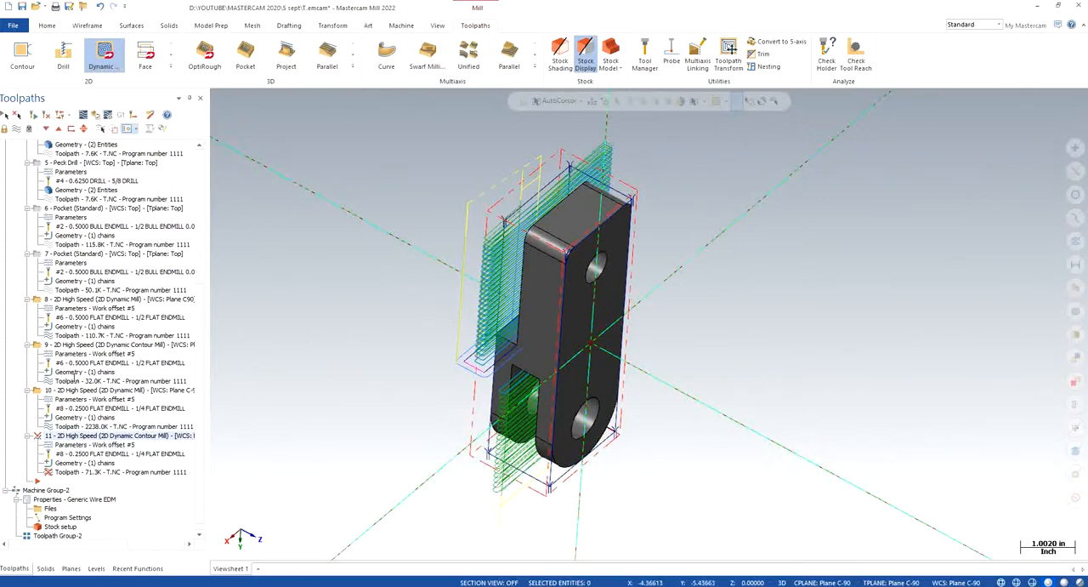
# - Reverse the direction of the machining chain in Dynamic Mill toolpath 10
pyautogui.click(61, 417)
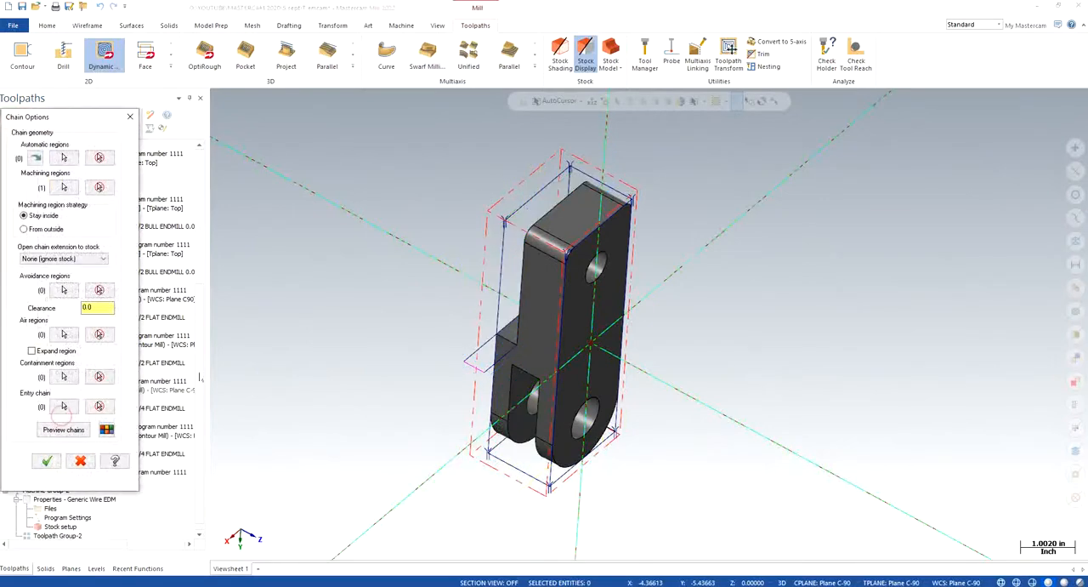
pyautogui.click(63, 188)
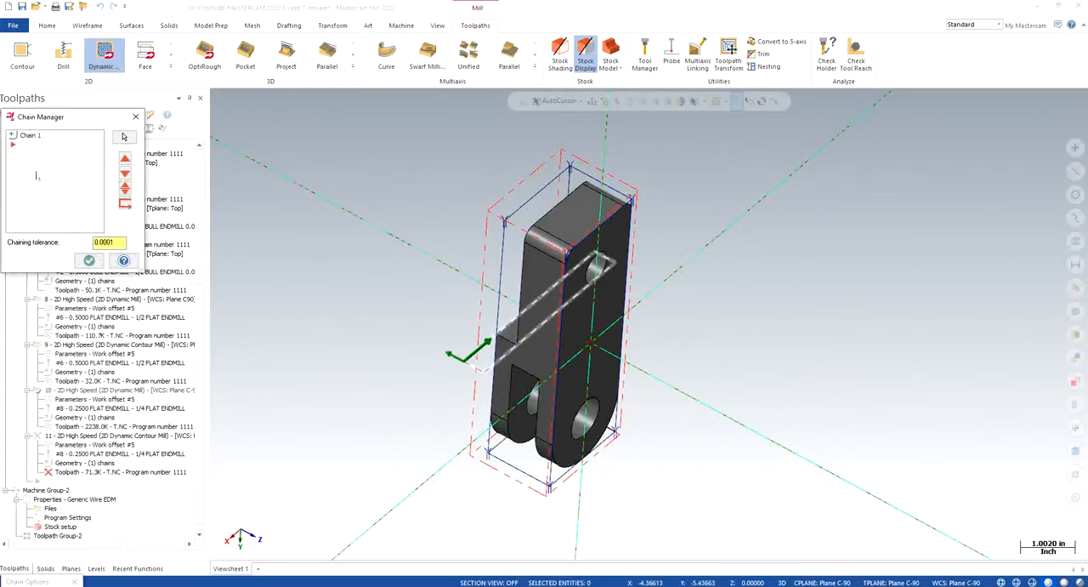
pyautogui.rightClick(36, 176)
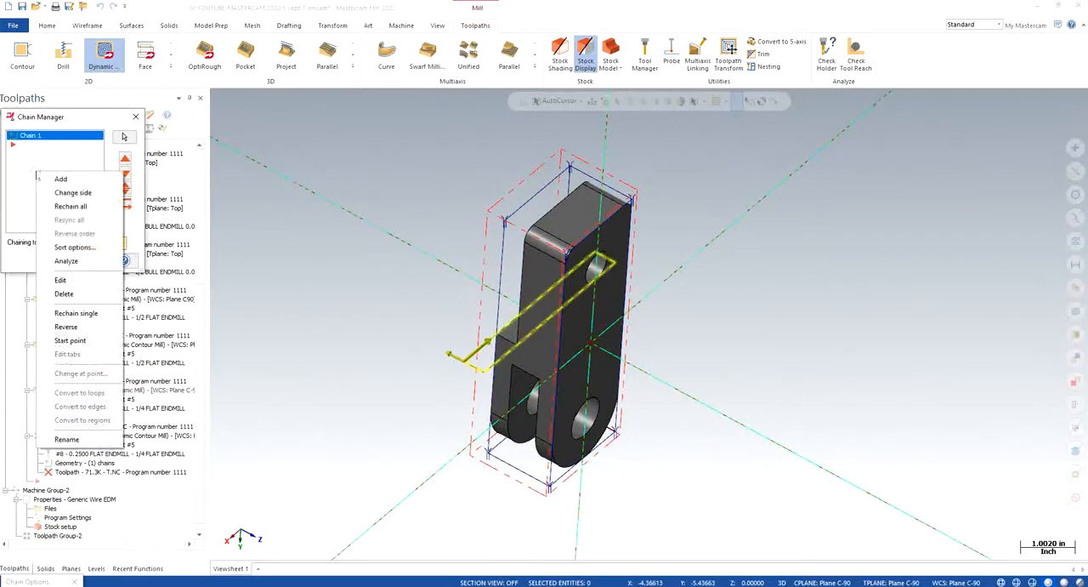
pyautogui.click(66, 327)
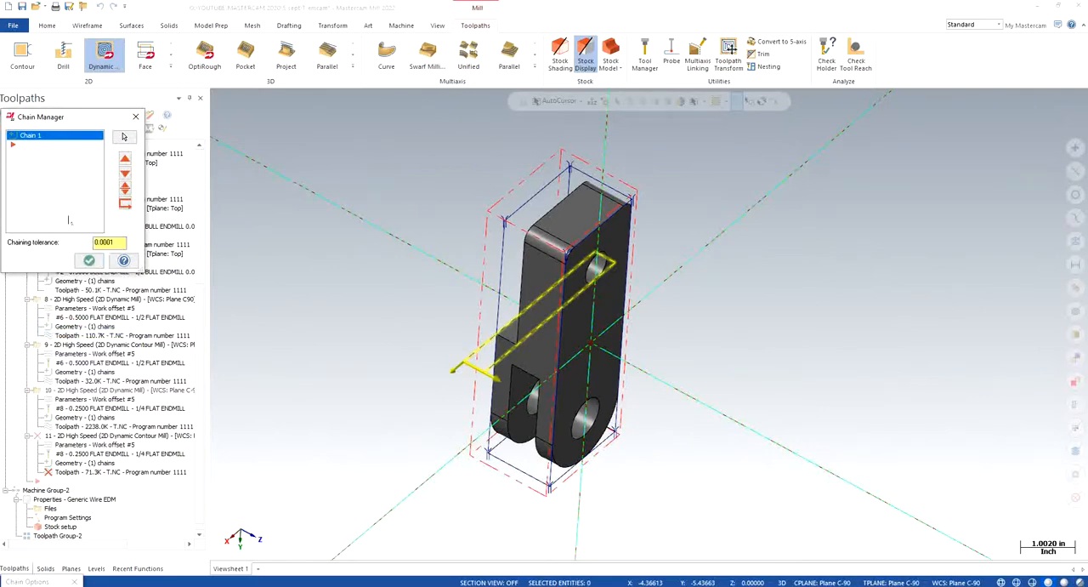
# - Flip the Dynamic Mill chain's direction back and forth once to compare both orientations
pyautogui.rightClick(63, 195)
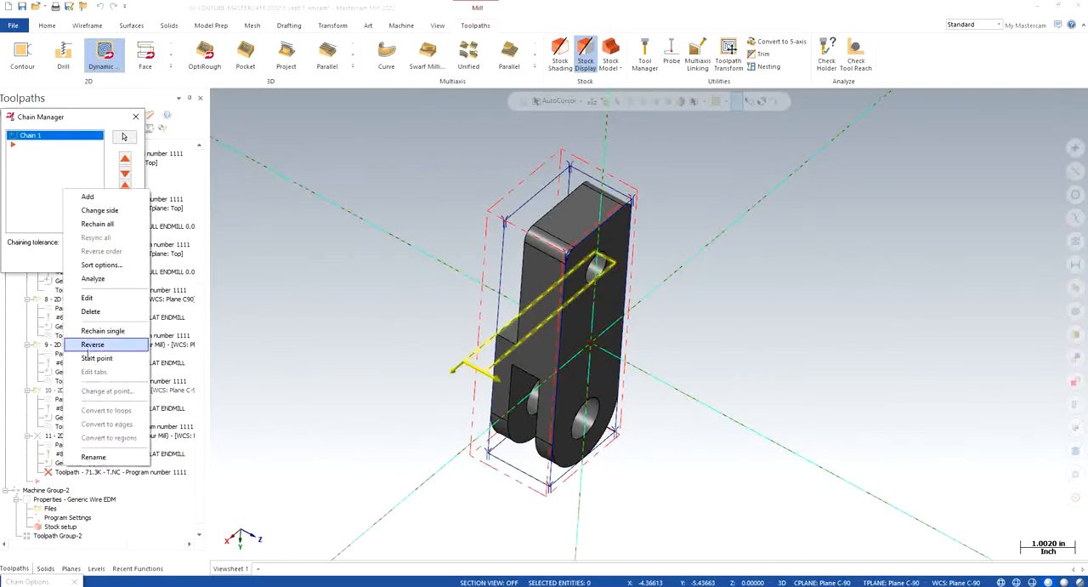
pyautogui.click(92, 344)
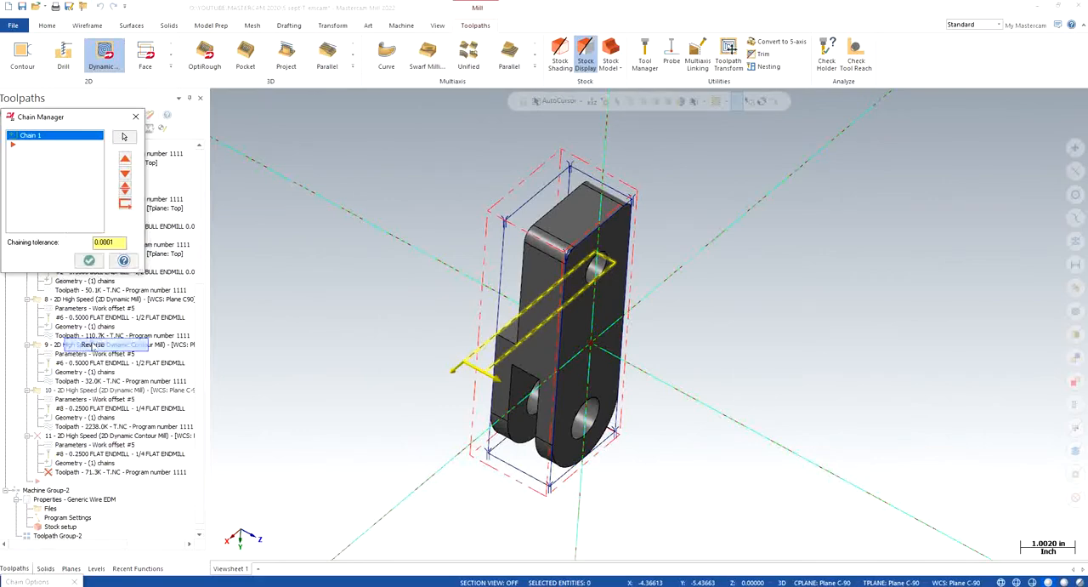
pyautogui.rightClick(56, 194)
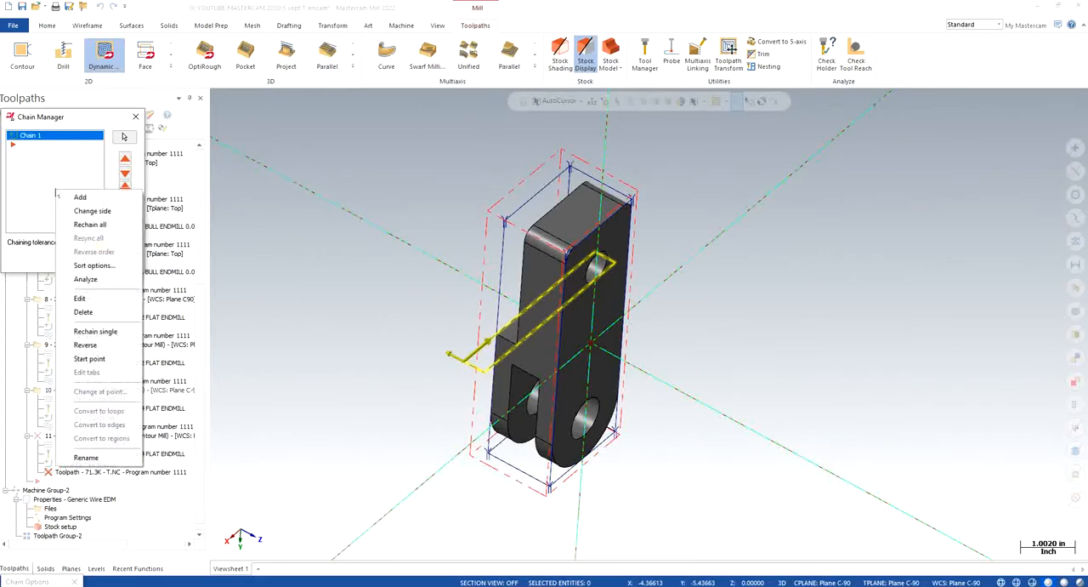
pyautogui.click(72, 344)
# - Change the side of Dynamic Mill toolpath 10's machining chain and accept the geometry
pyautogui.rightClick(49, 196)
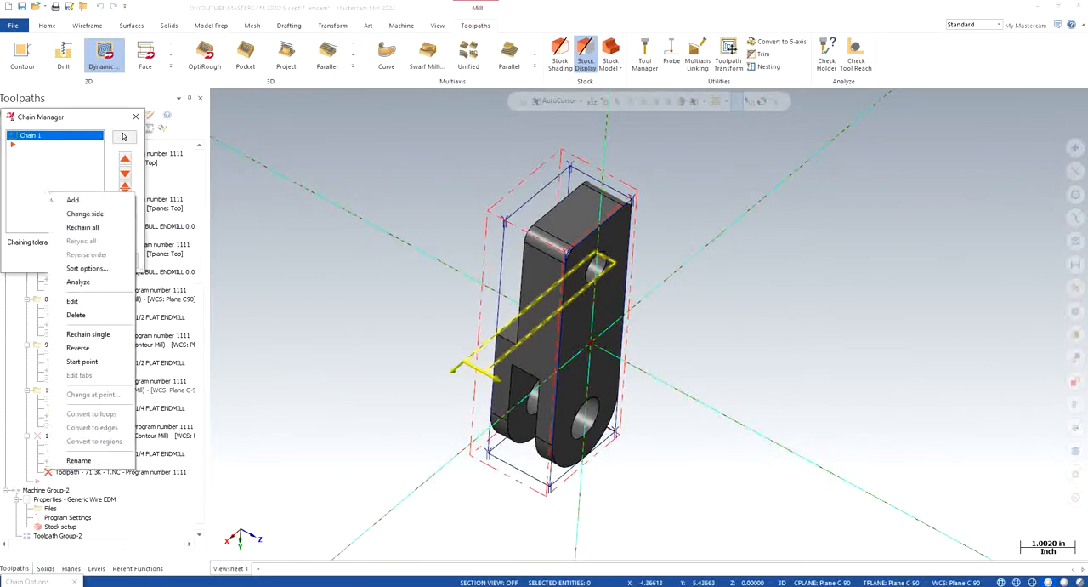
pyautogui.click(85, 213)
pyautogui.click(89, 260)
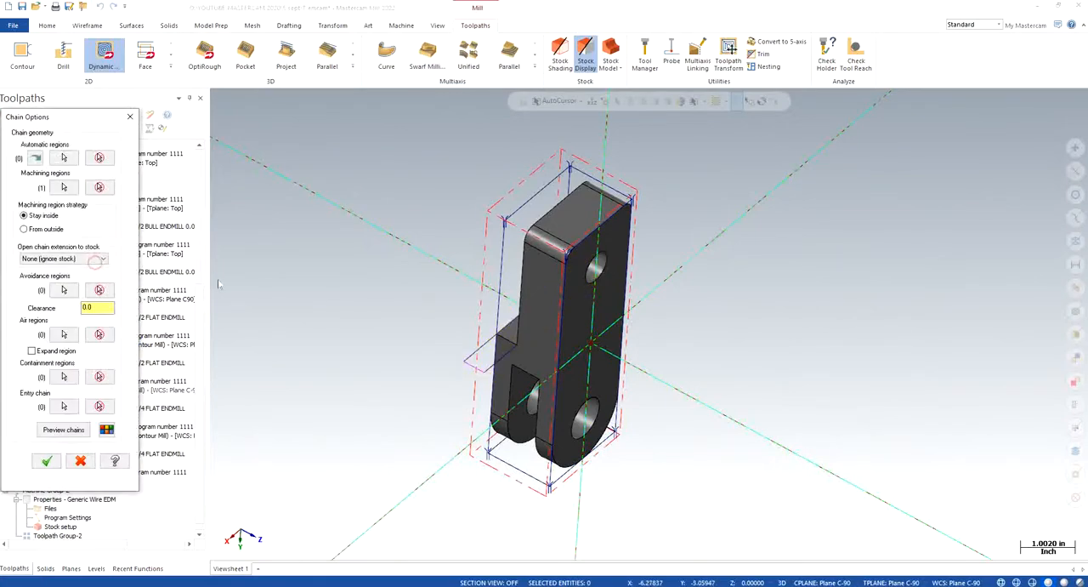
pyautogui.click(47, 461)
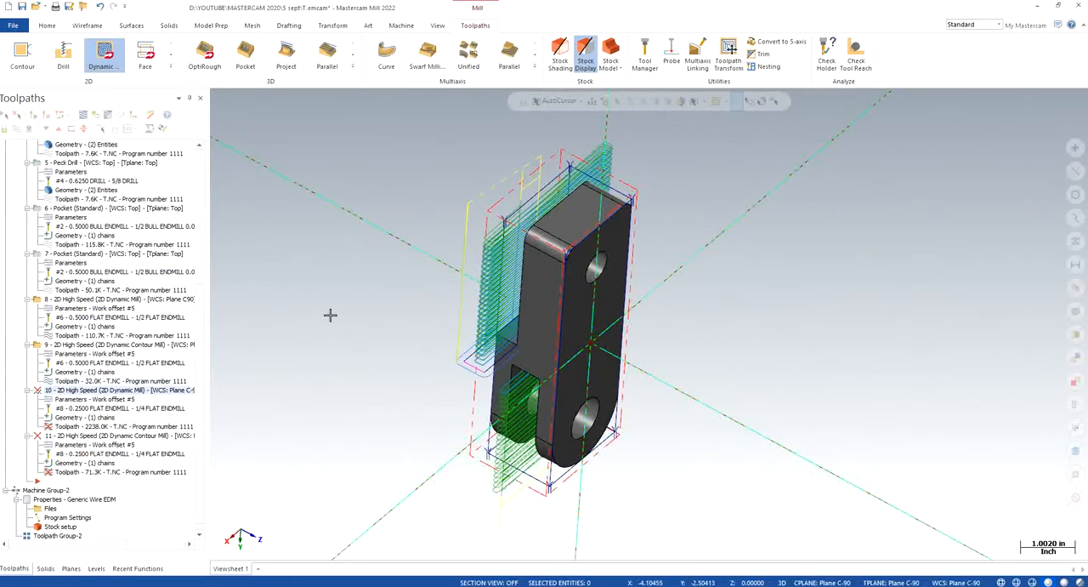
# - Check the machining chain of Dynamic Contour toolpath 9, close its geometry and regenerate the changed toolpaths
pyautogui.click(84, 372)
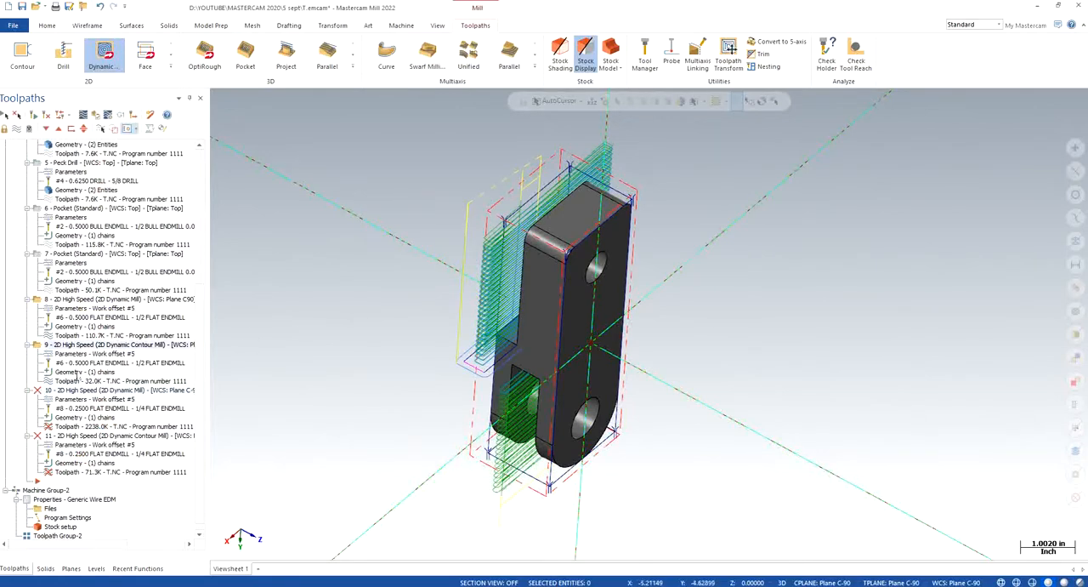
pyautogui.click(68, 188)
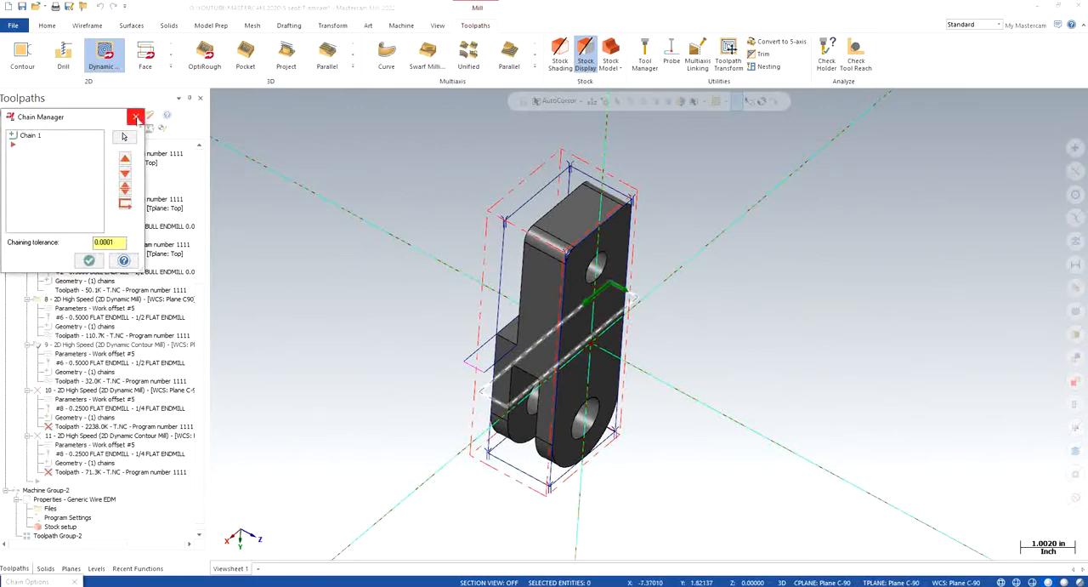
pyautogui.click(89, 261)
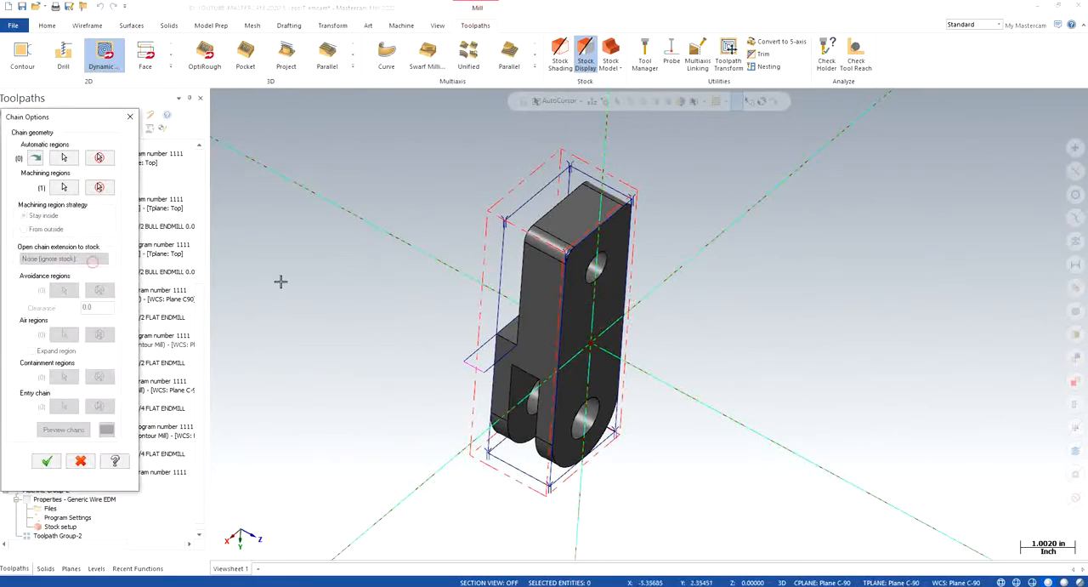
pyautogui.click(46, 462)
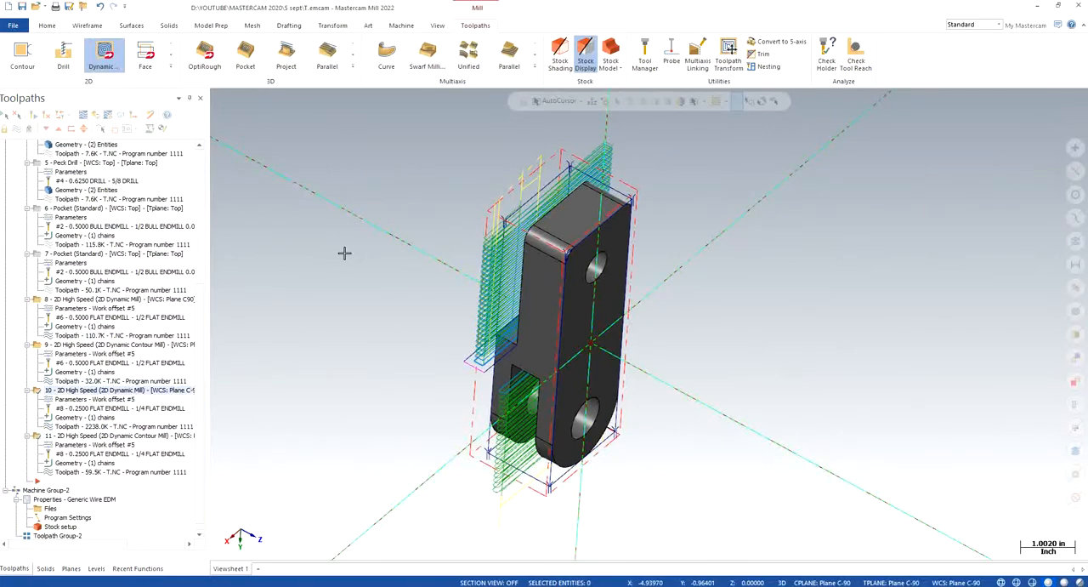
# - Backplot Dynamic Mill toolpath 10 and examine the tool and holder clearance along the shoulder from several angles
pyautogui.click(83, 116)
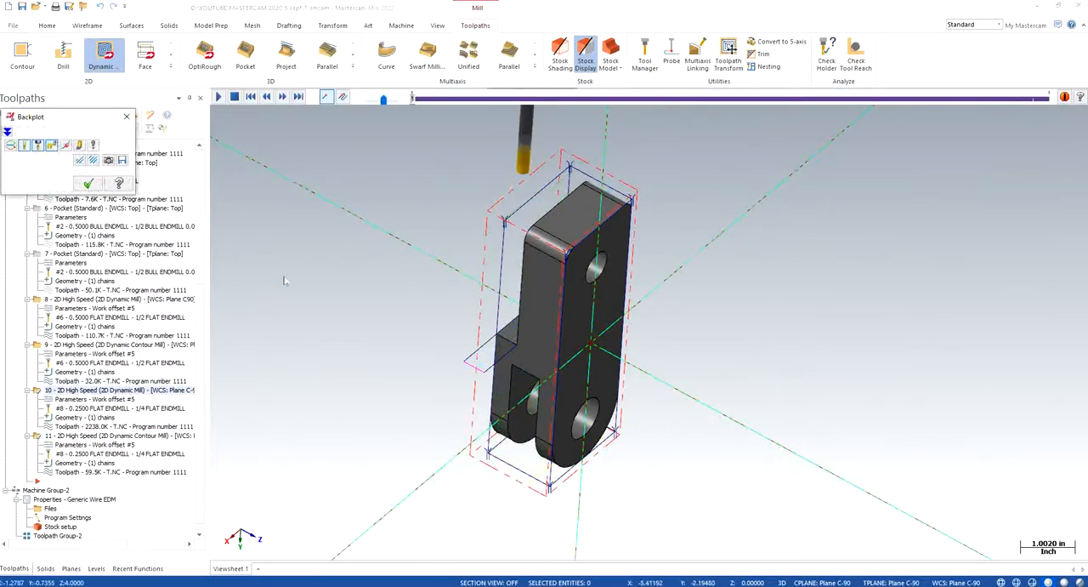
pyautogui.click(218, 96)
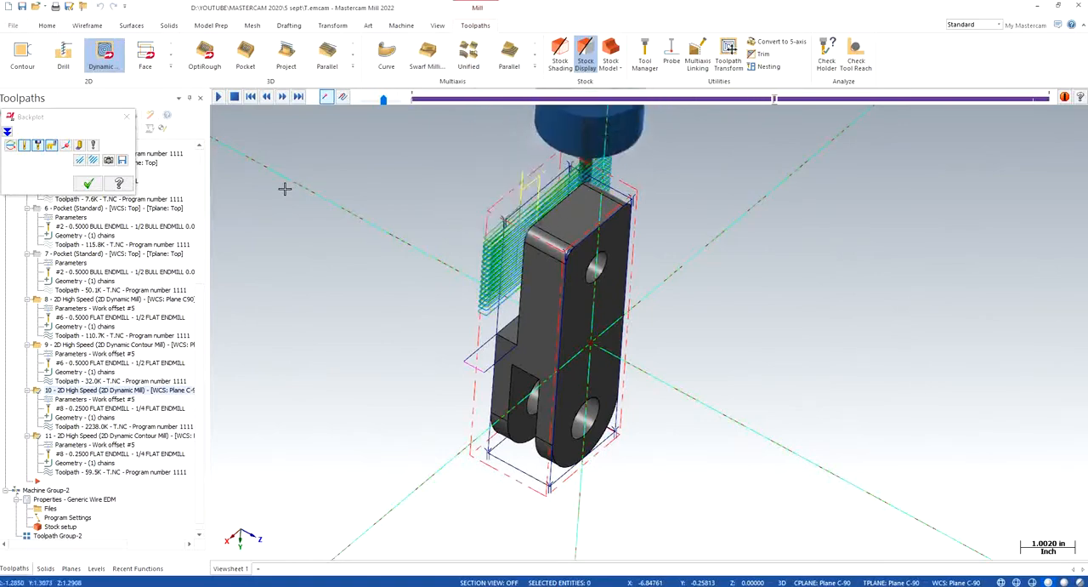
pyautogui.moveTo(493, 276); pyautogui.dragTo(583, 231, button='middle')
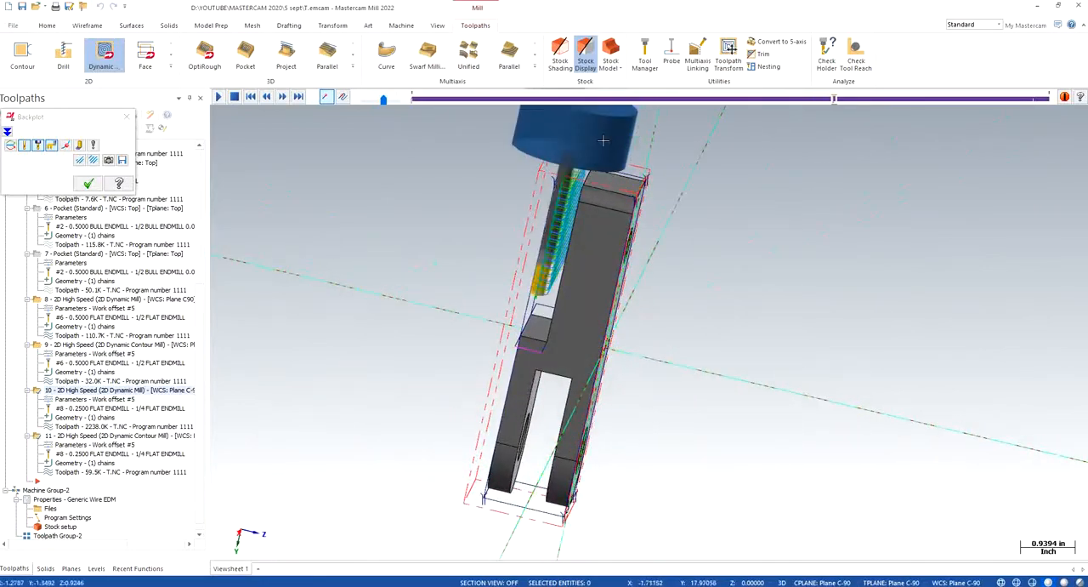
pyautogui.moveTo(642, 261); pyautogui.dragTo(697, 292, button='middle')
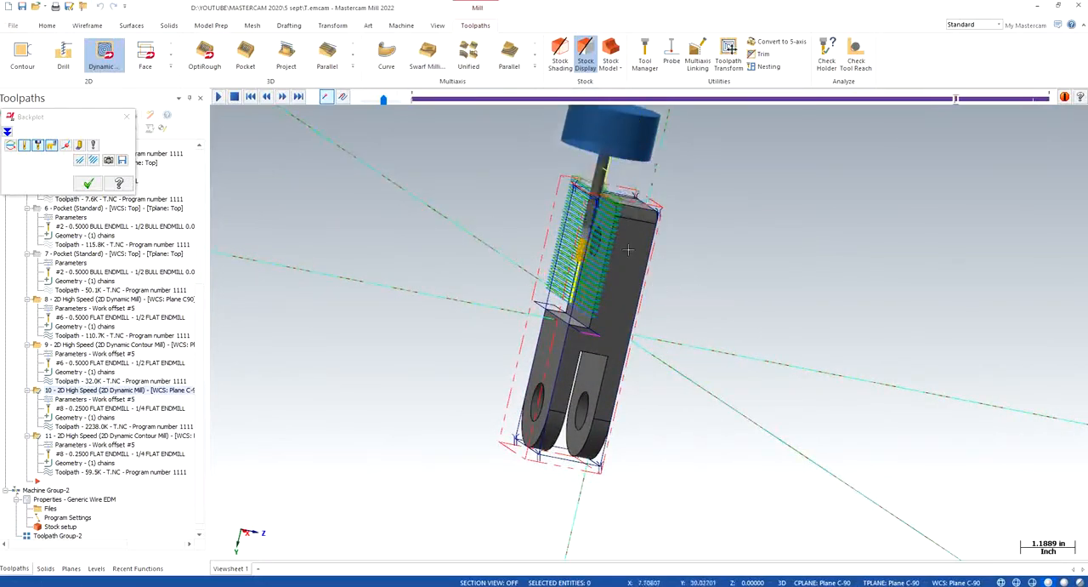
pyautogui.moveTo(656, 289); pyautogui.dragTo(603, 237, button='middle')
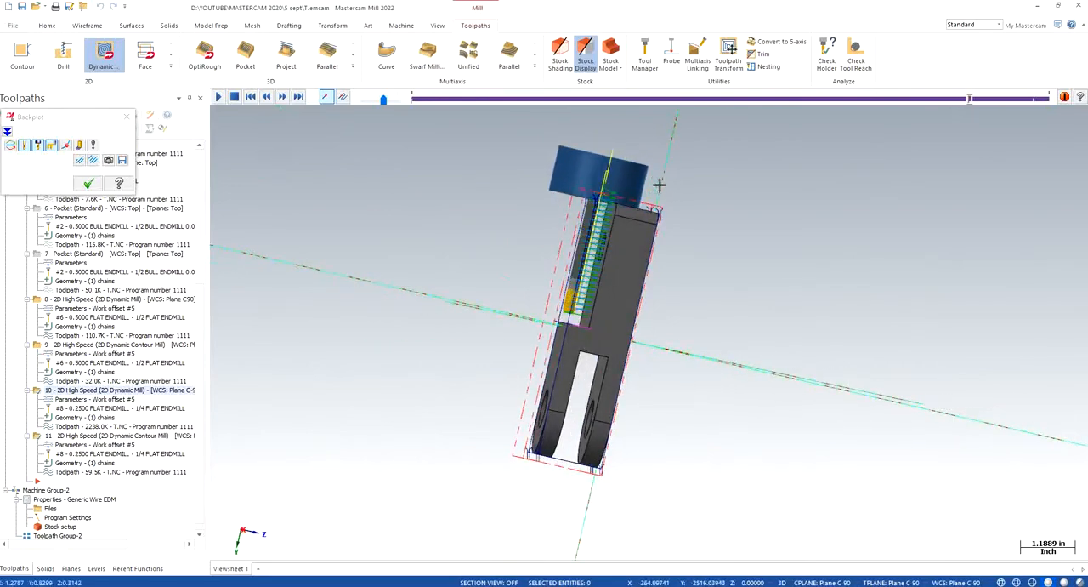
pyautogui.press('Escape')
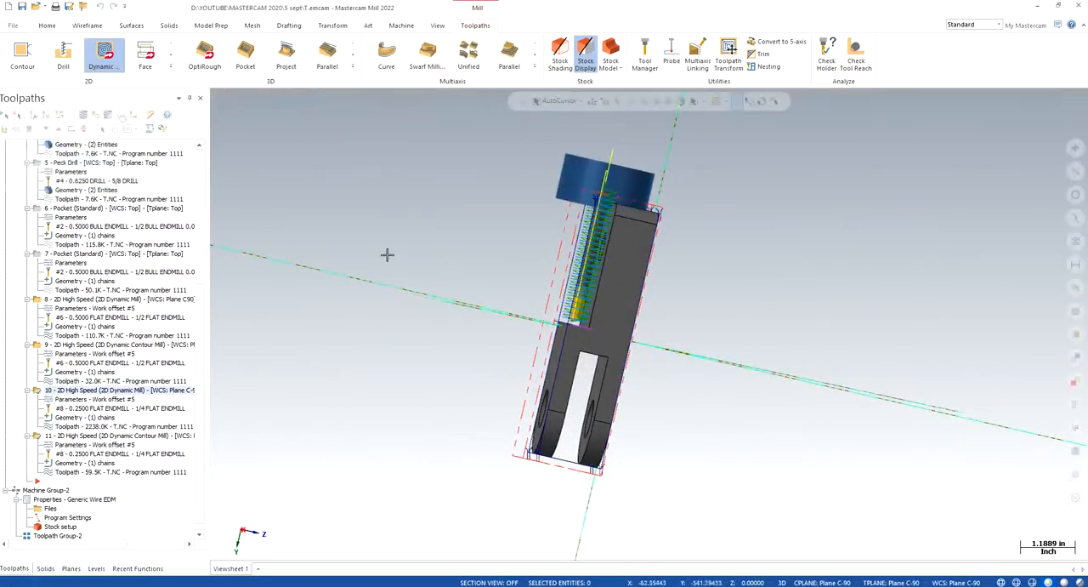
# - Set the 1/4 flat endmill's overall length to 3.5 and cutting length to 1, updating all operations that use the assembly
pyautogui.click(82, 398)
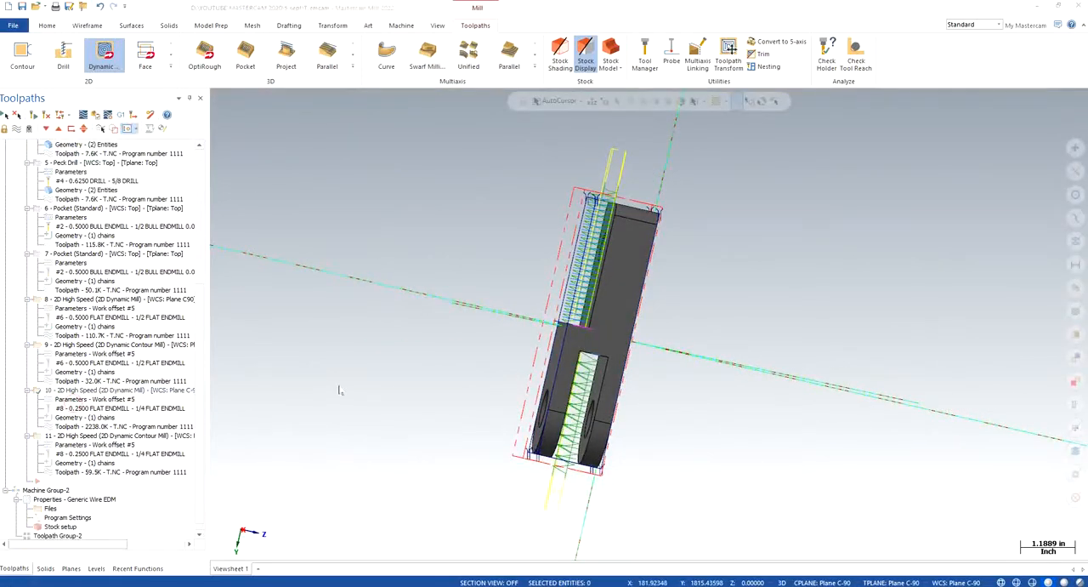
pyautogui.click(142, 179)
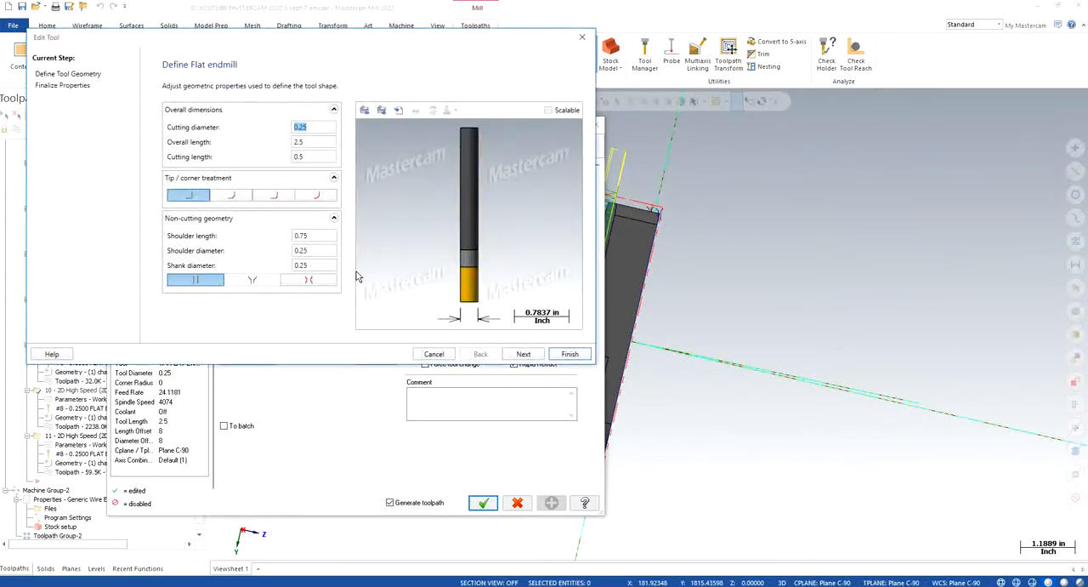
pyautogui.click(298, 143)
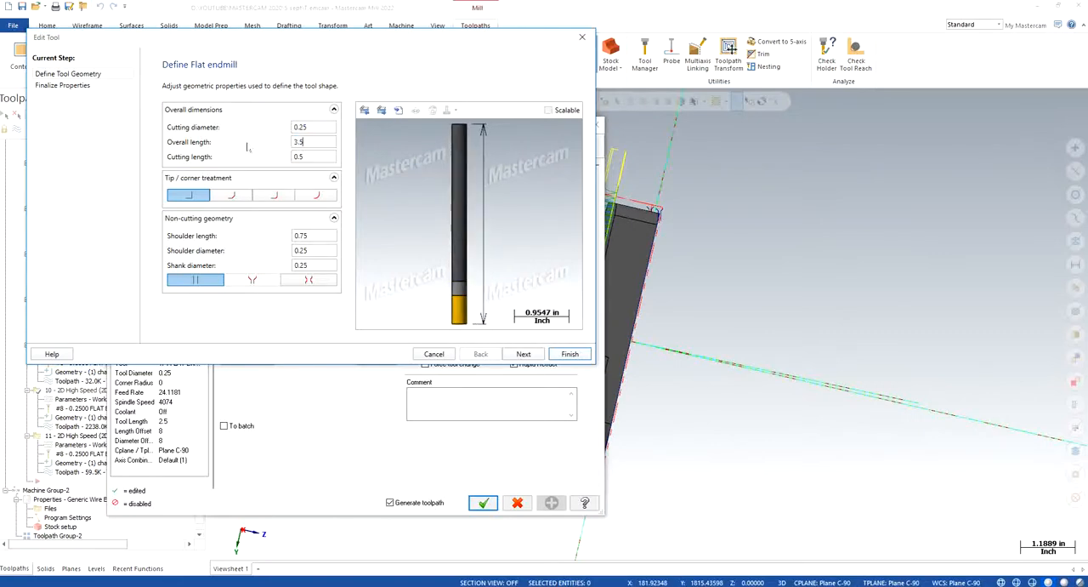
pyautogui.click(323, 157)
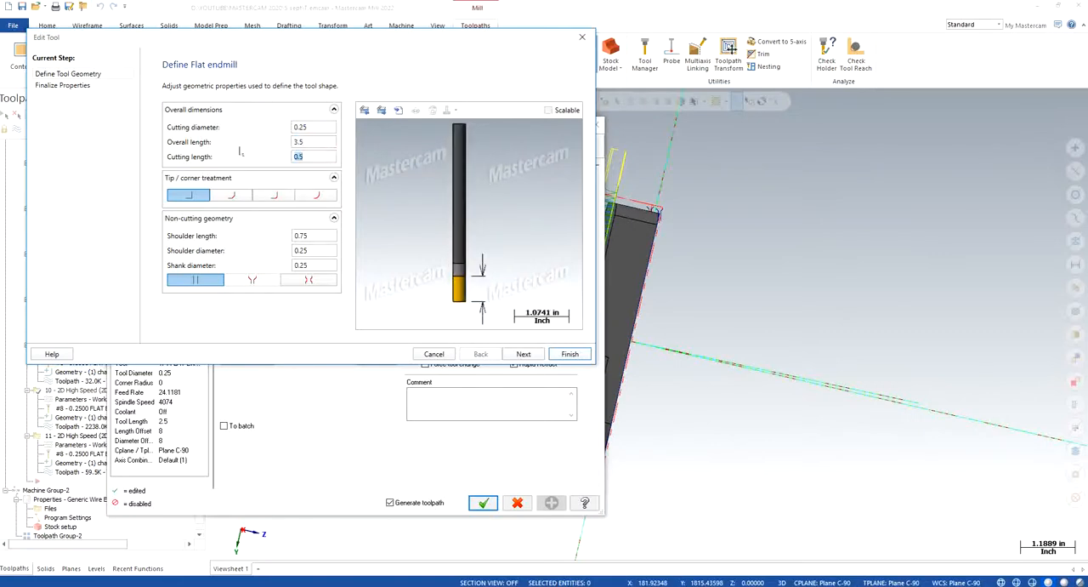
pyautogui.write('1')
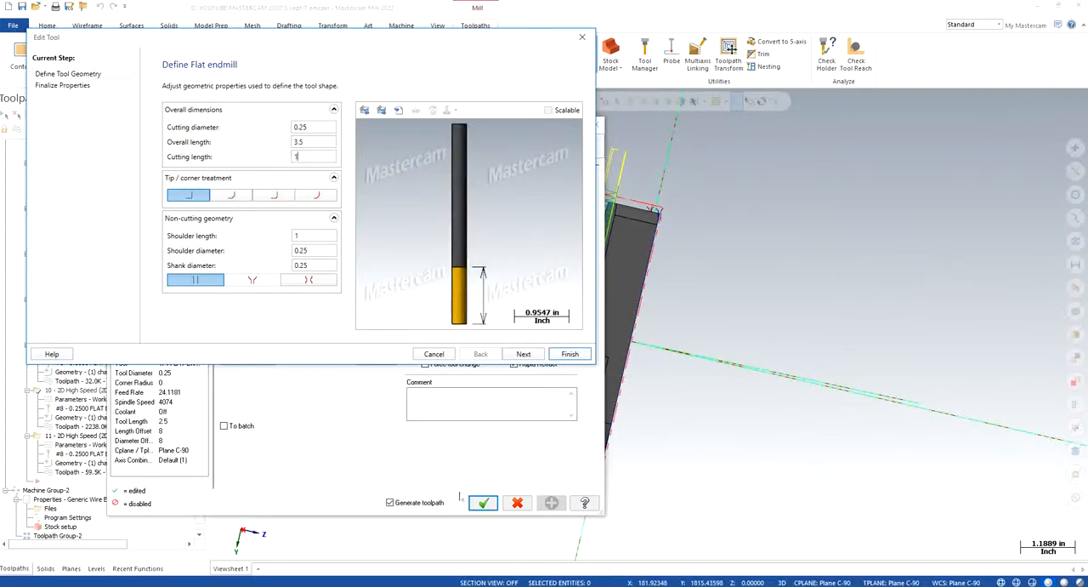
pyautogui.click(565, 354)
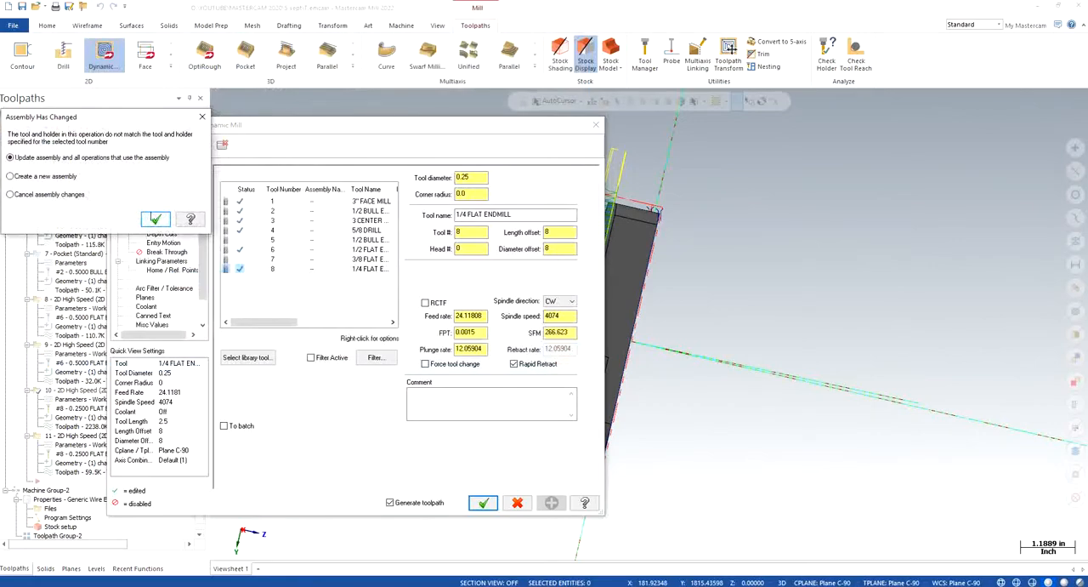
pyautogui.click(154, 219)
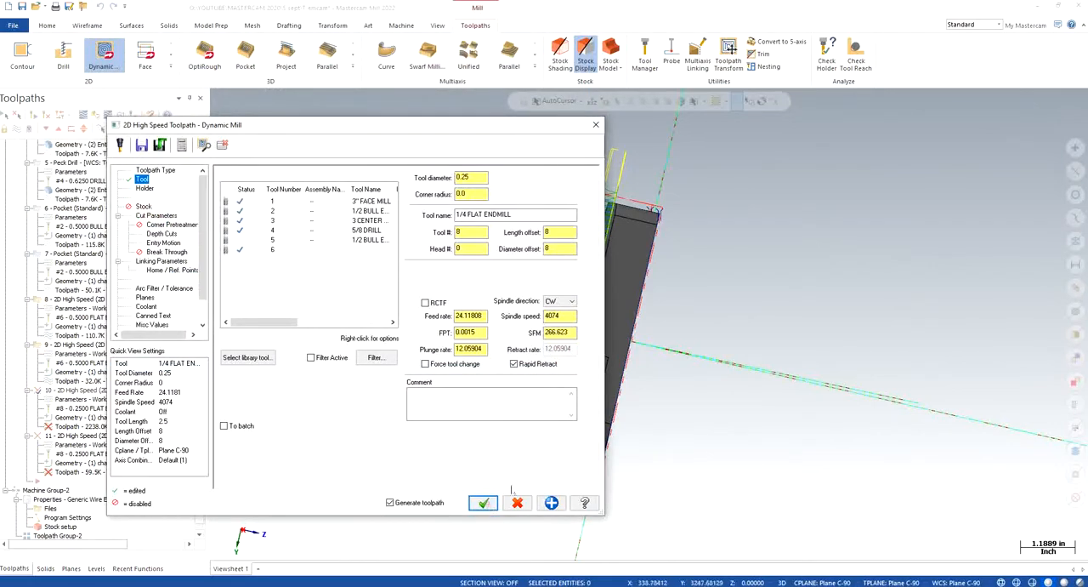
pyautogui.click(483, 502)
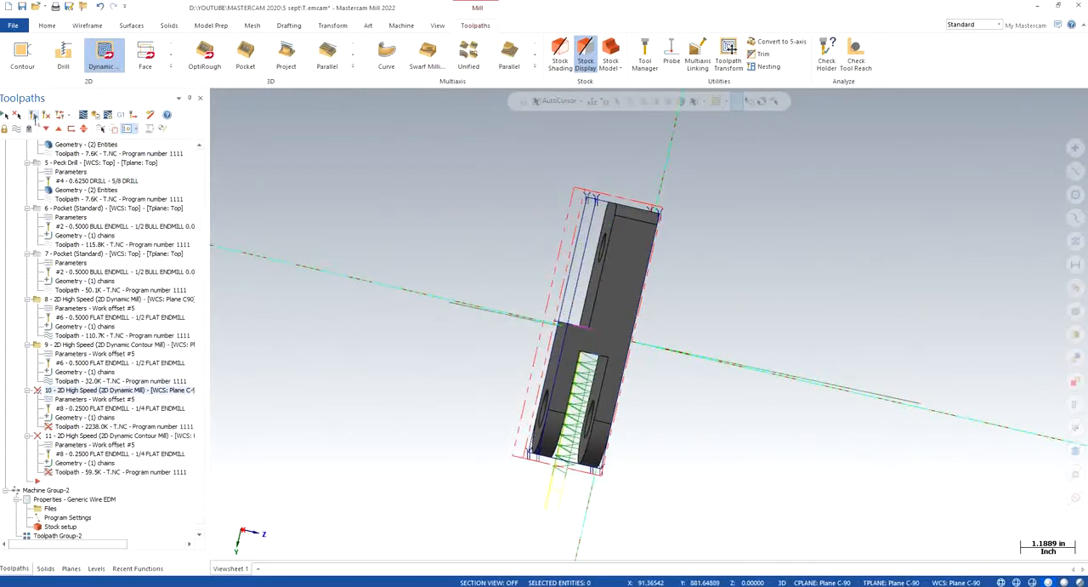
# - Regenerate Dynamic Mill toolpath 10 and Dynamic Contour toolpath 11 with the edited endmill
pyautogui.click(34, 115)
pyautogui.click(83, 434)
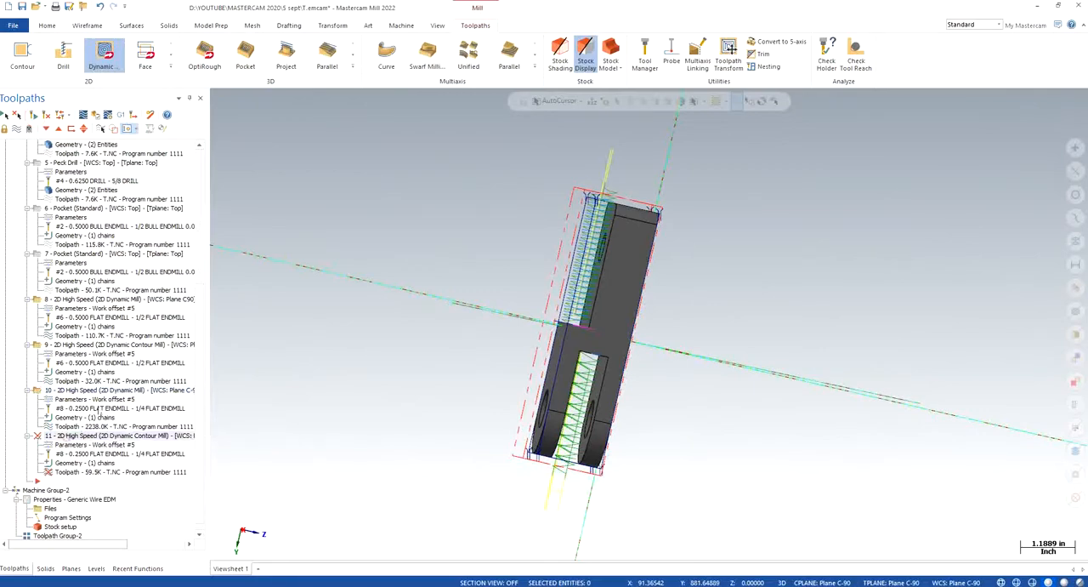
pyautogui.click(34, 114)
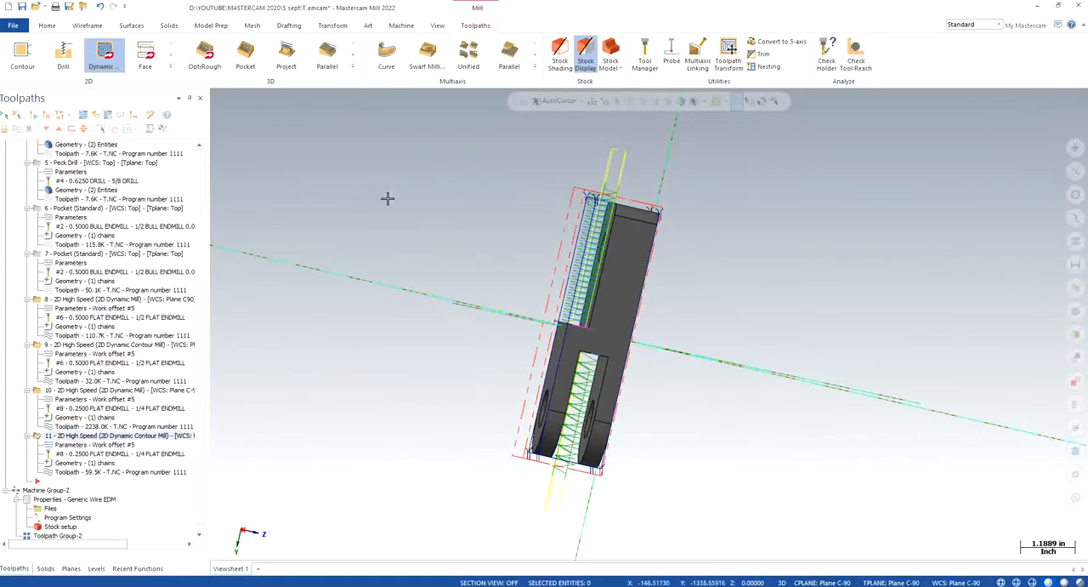
# - Backplot Dynamic Contour toolpath 11 and check the holder's clearance from the part at full depth
pyautogui.scroll(-1, 386, 197)
pyautogui.click(82, 114)
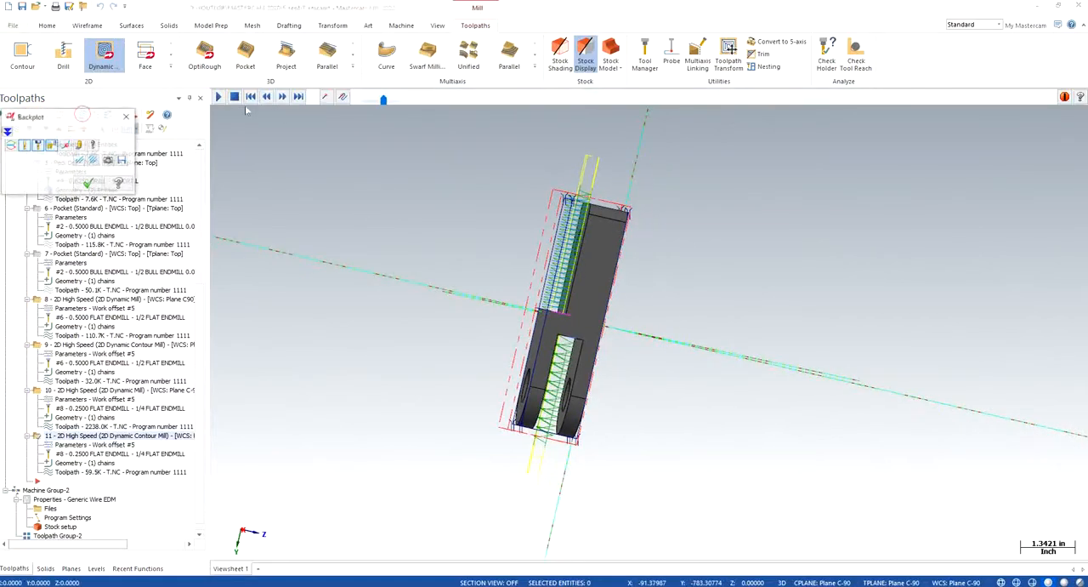
pyautogui.click(218, 96)
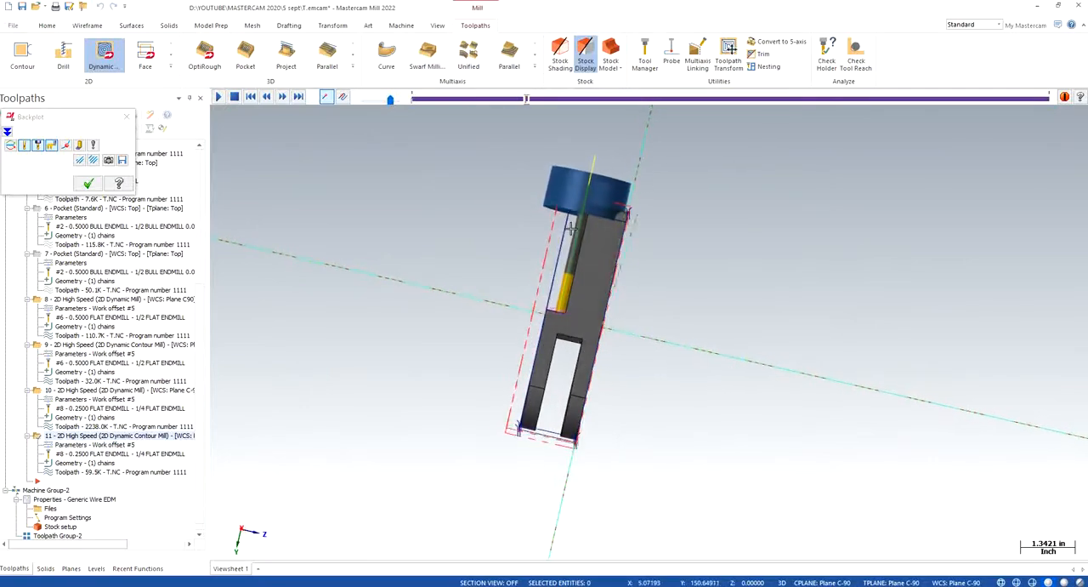
pyautogui.click(127, 117)
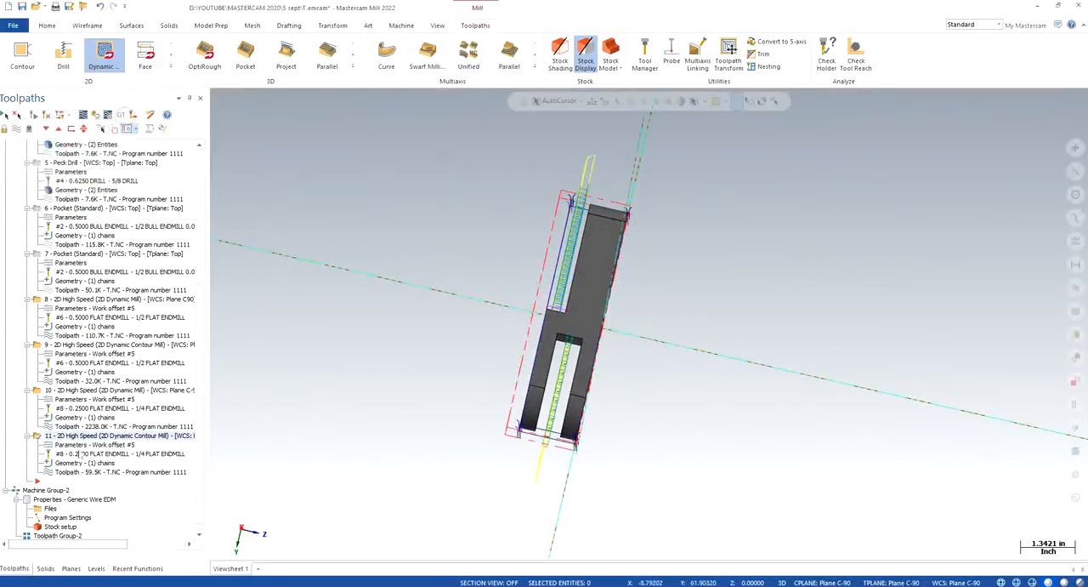
# - Set the 1/4 flat endmill's overall length to 5, update all operations using it and regenerate Dynamic Mill toolpath 10
pyautogui.click(89, 399)
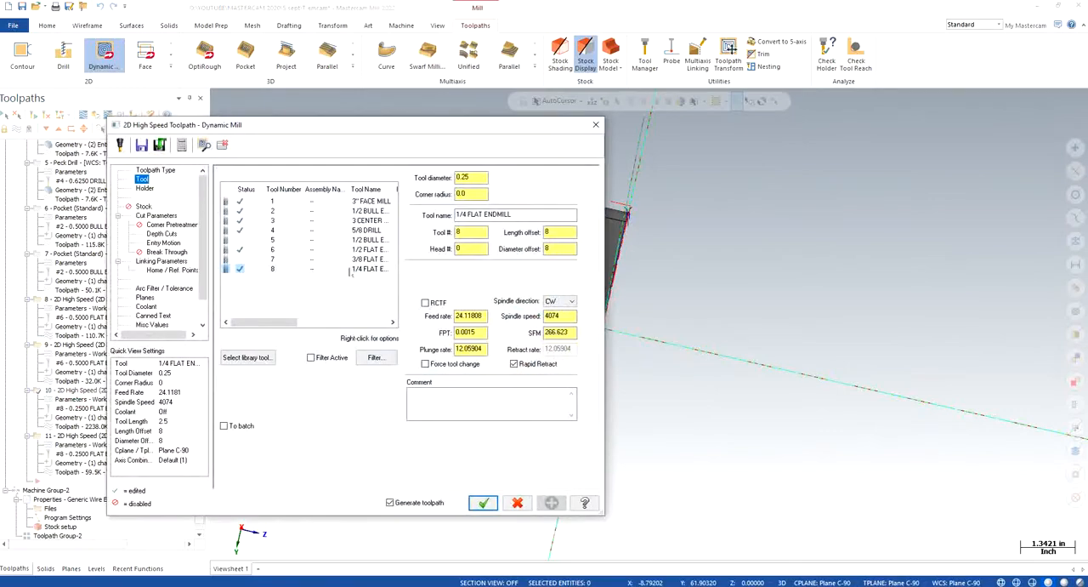
pyautogui.doubleClick(349, 270)
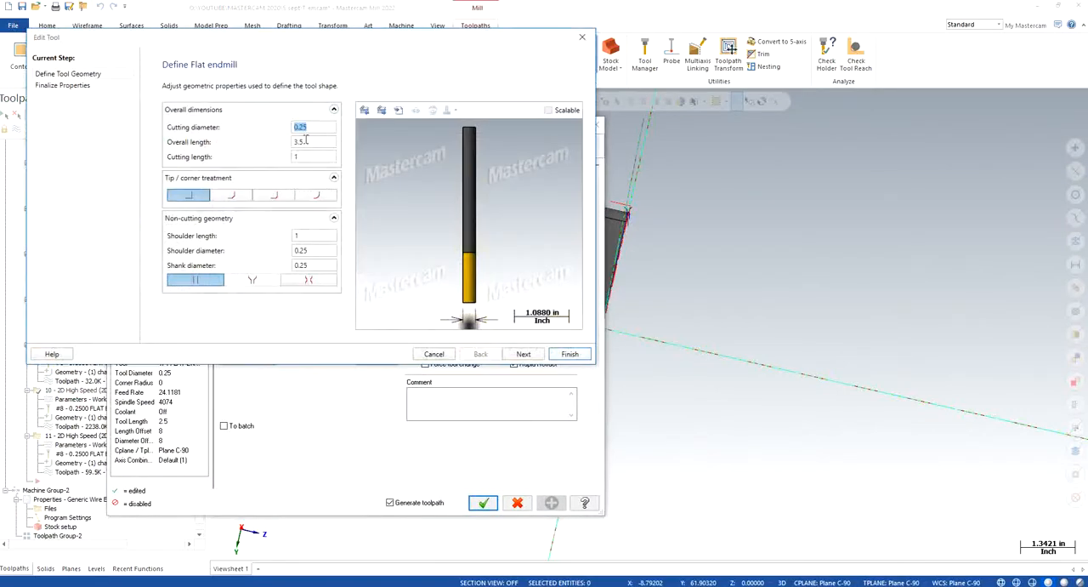
pyautogui.press('Tab')
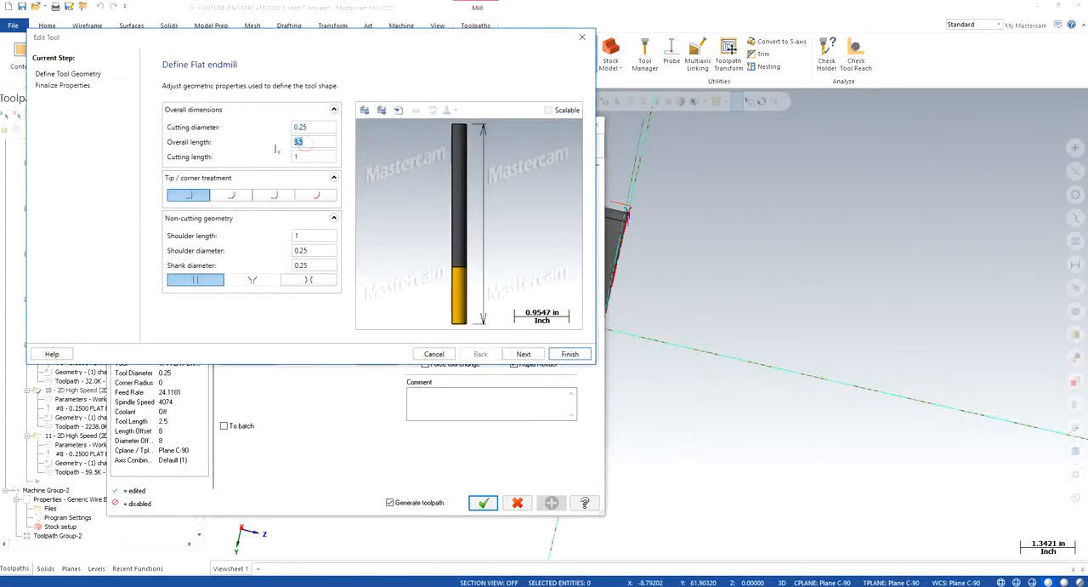
pyautogui.write('5')
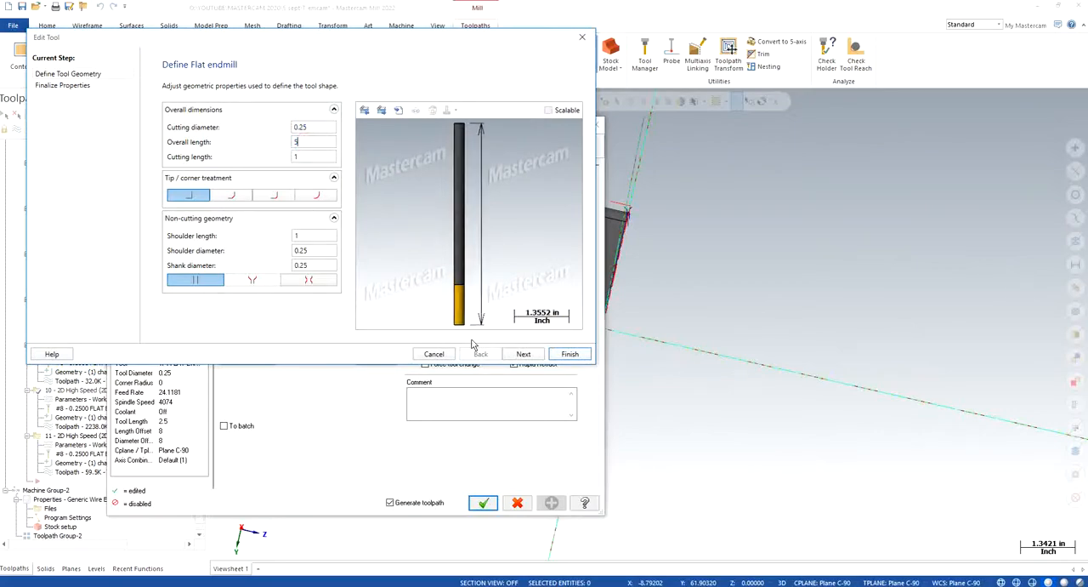
pyautogui.click(558, 354)
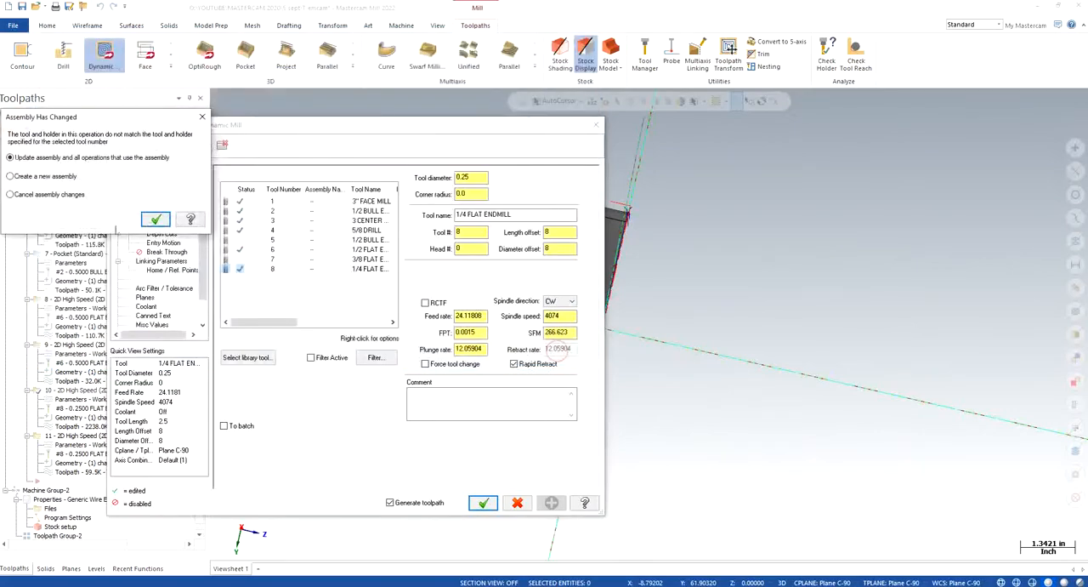
pyautogui.press('Return')
pyautogui.click(482, 503)
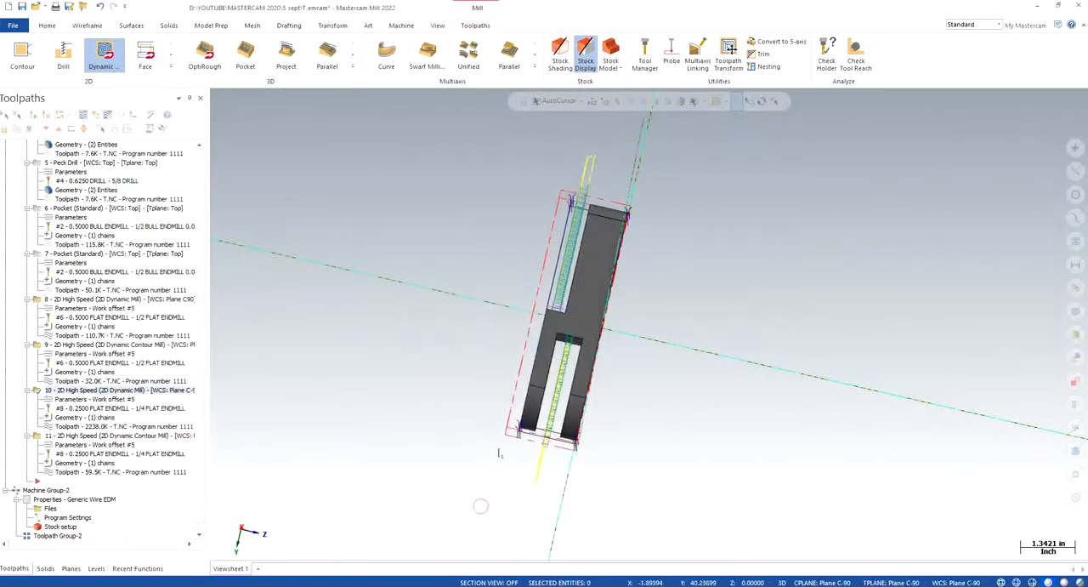
pyautogui.click(110, 435)
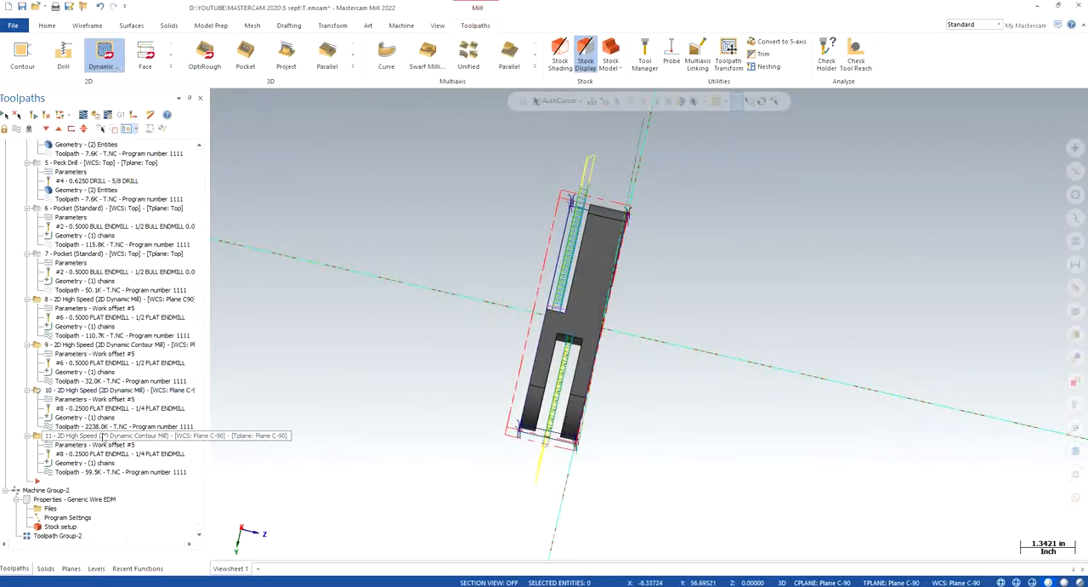
pyautogui.click(34, 117)
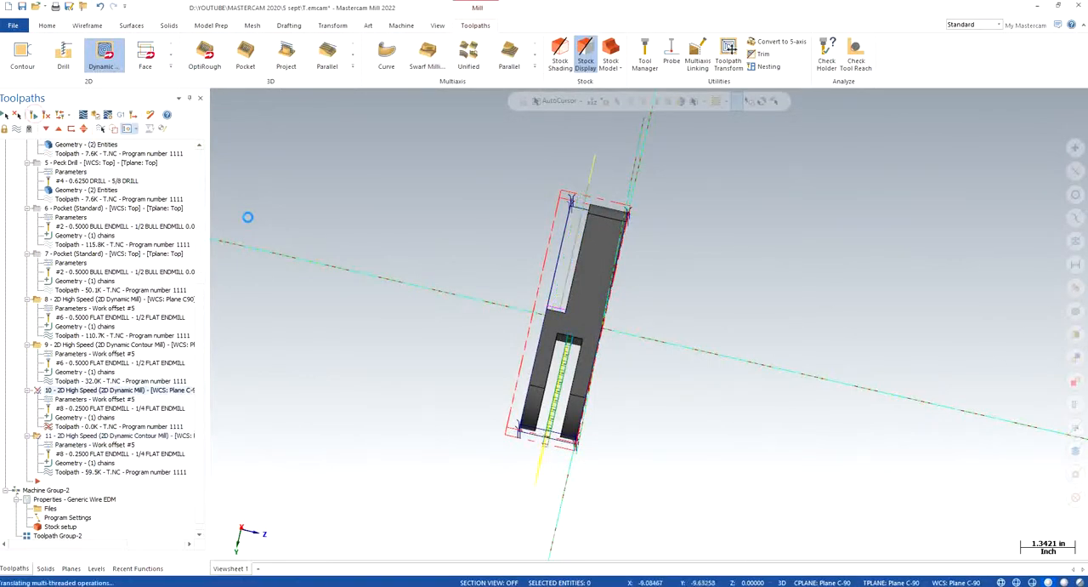
# - Backplot Dynamic Mill toolpath 10 and examine the longer tool and holder above the shoulder
pyautogui.click(83, 115)
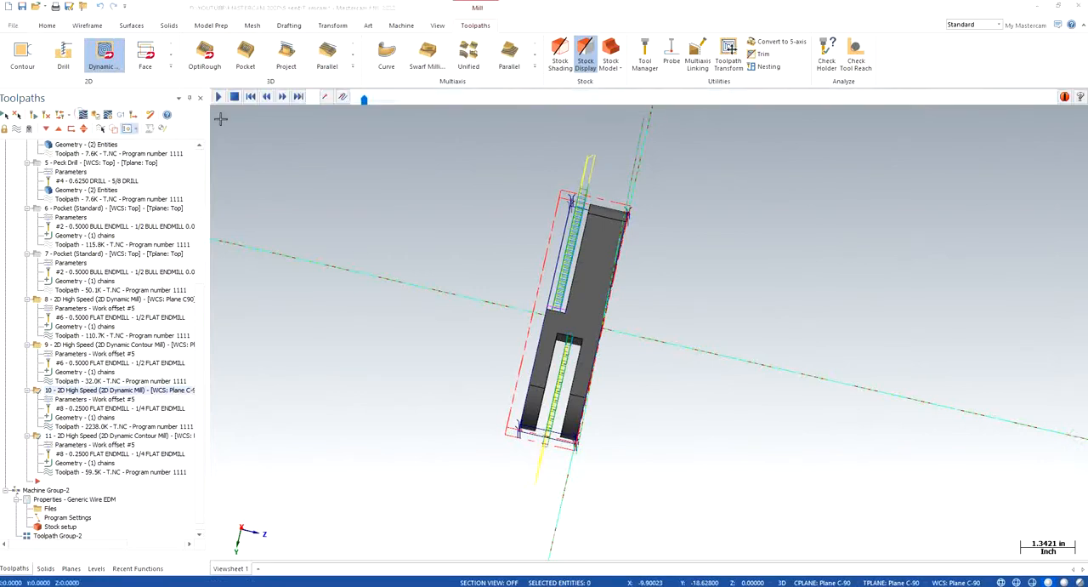
pyautogui.click(219, 97)
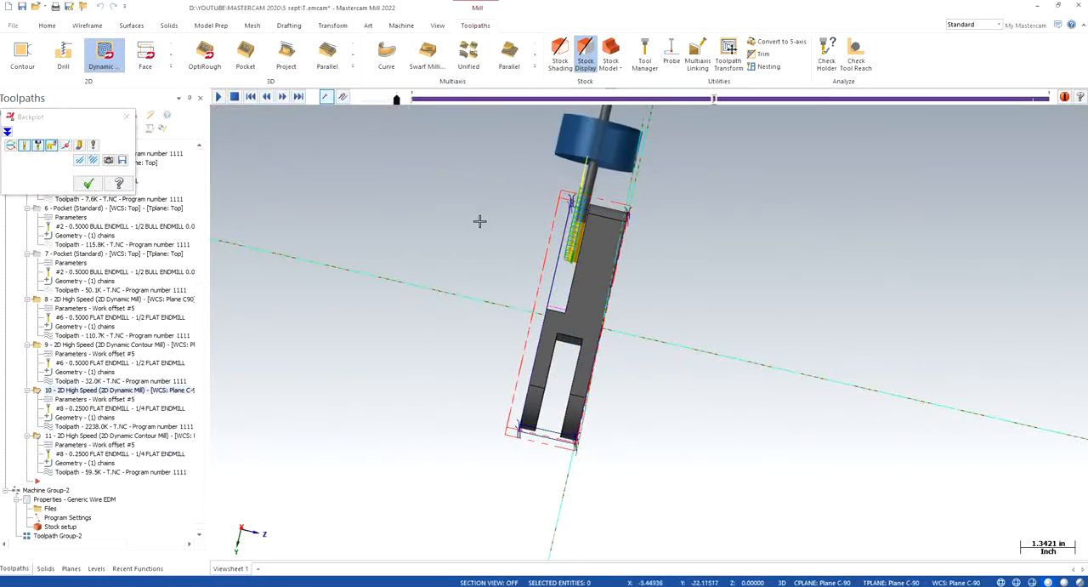
pyautogui.scroll(-1, 494, 266)
pyautogui.scroll(-2, 494, 266)
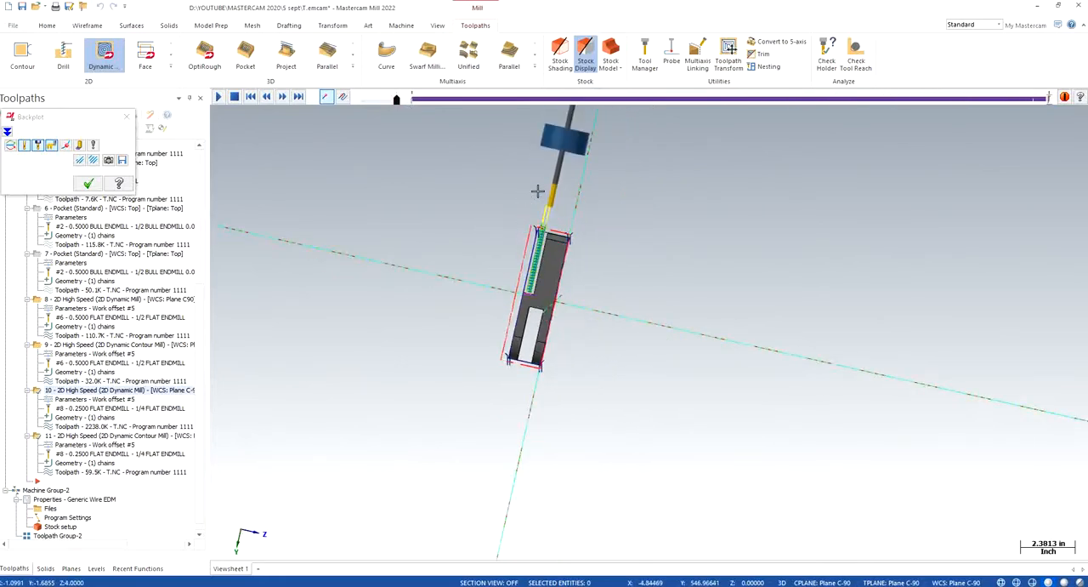
# - Reopen the backplot of Dynamic Mill toolpath 10 and inspect the whole tool assembly relative to the part
pyautogui.click(59, 390)
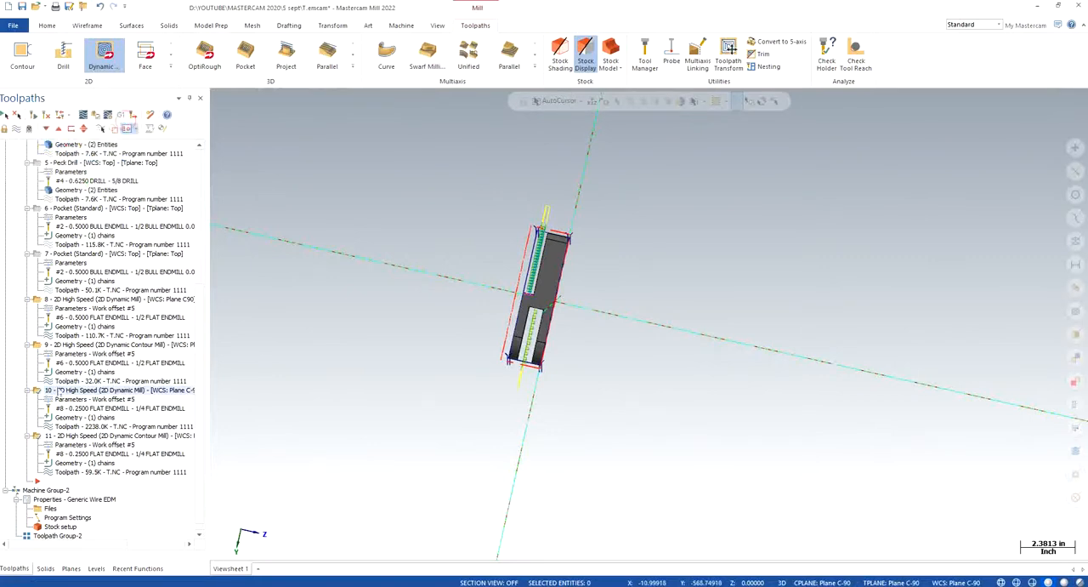
pyautogui.click(74, 391)
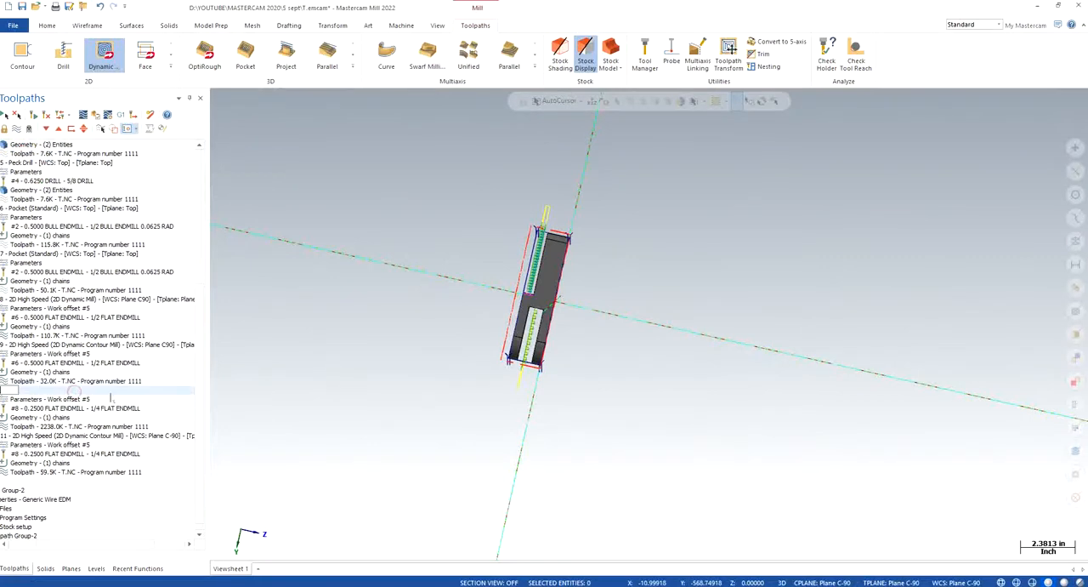
pyautogui.moveTo(73, 547); pyautogui.dragTo(46, 545)
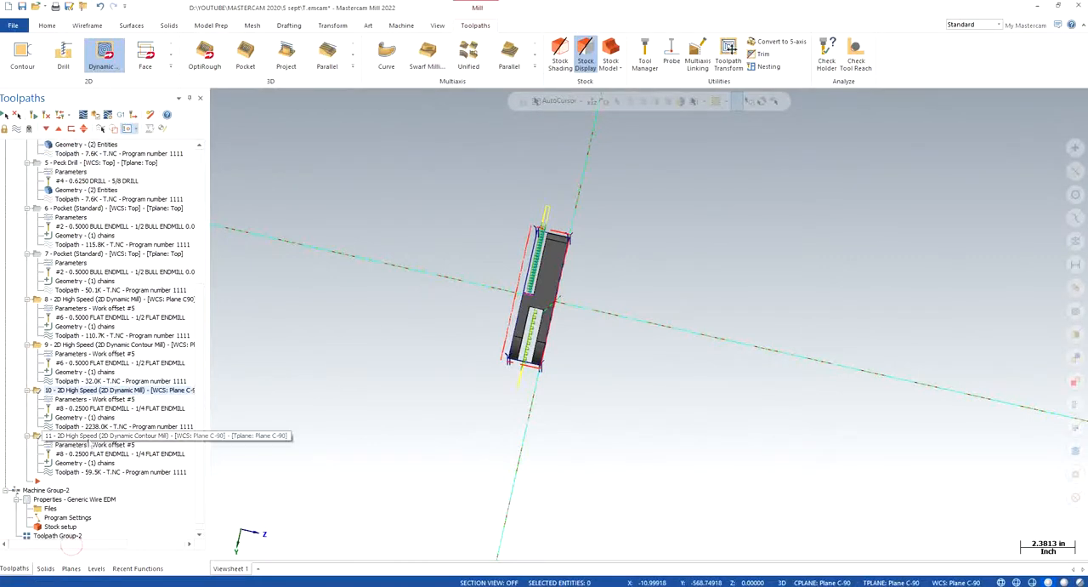
pyautogui.click(88, 437)
pyautogui.click(77, 390)
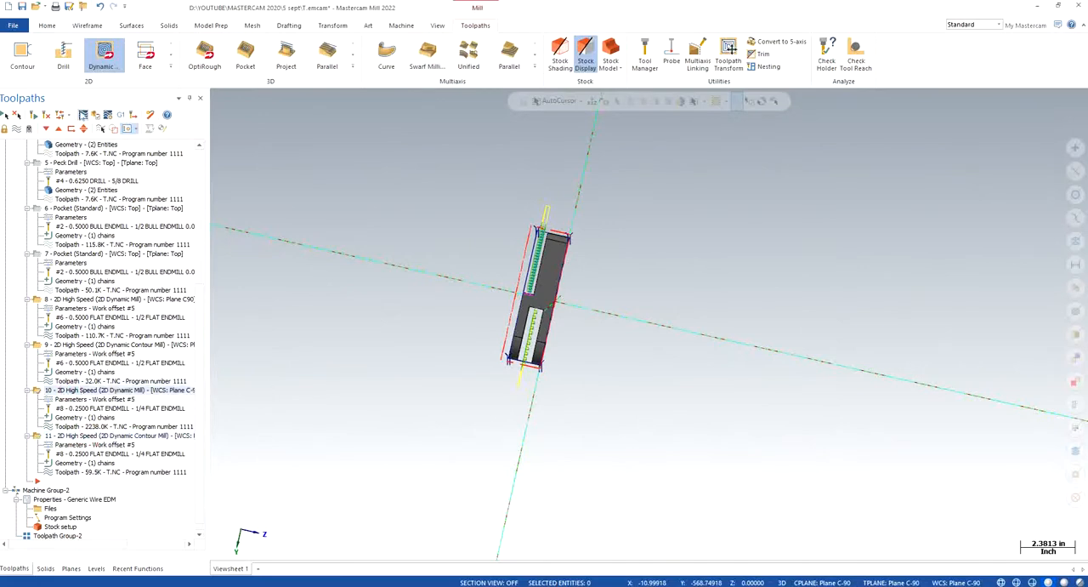
pyautogui.click(83, 116)
pyautogui.scroll(-3, 369, 323)
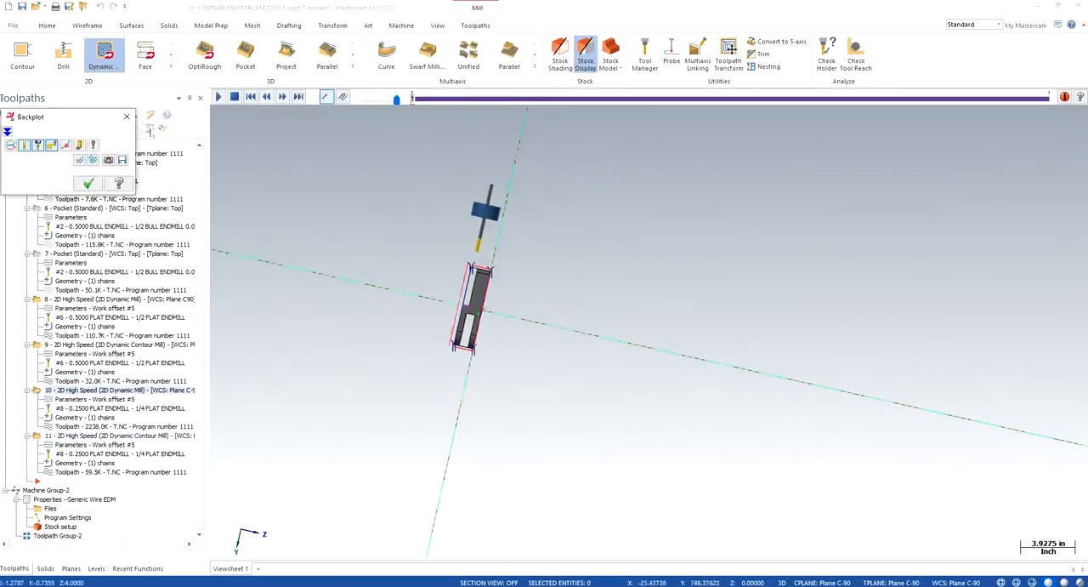
pyautogui.click(126, 117)
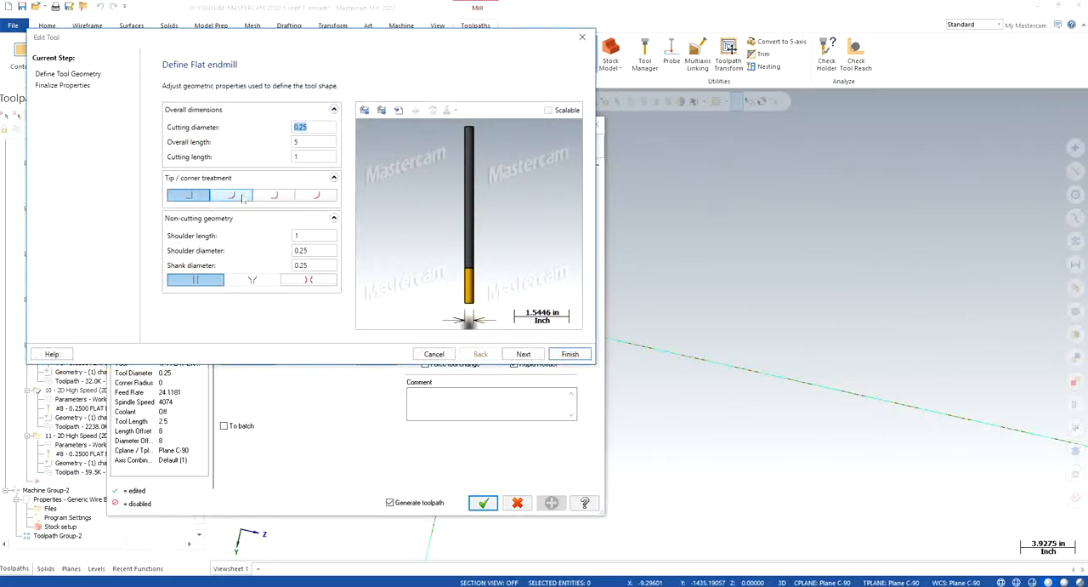
# - Set the 1/4 flat endmill's cutting length and shoulder length to 2
pyautogui.click(310, 144)
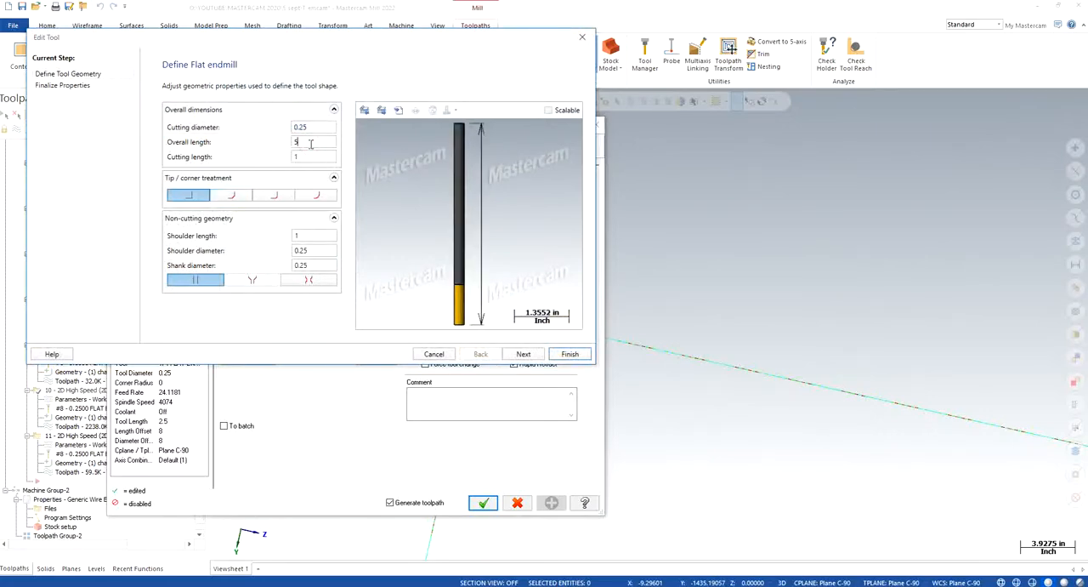
pyautogui.click(311, 155)
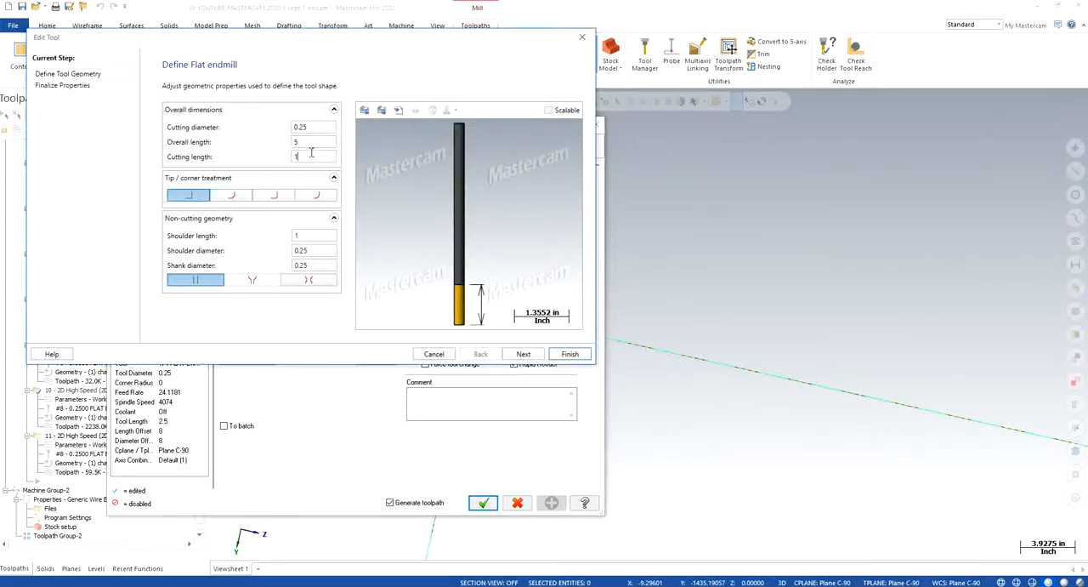
pyautogui.write('2')
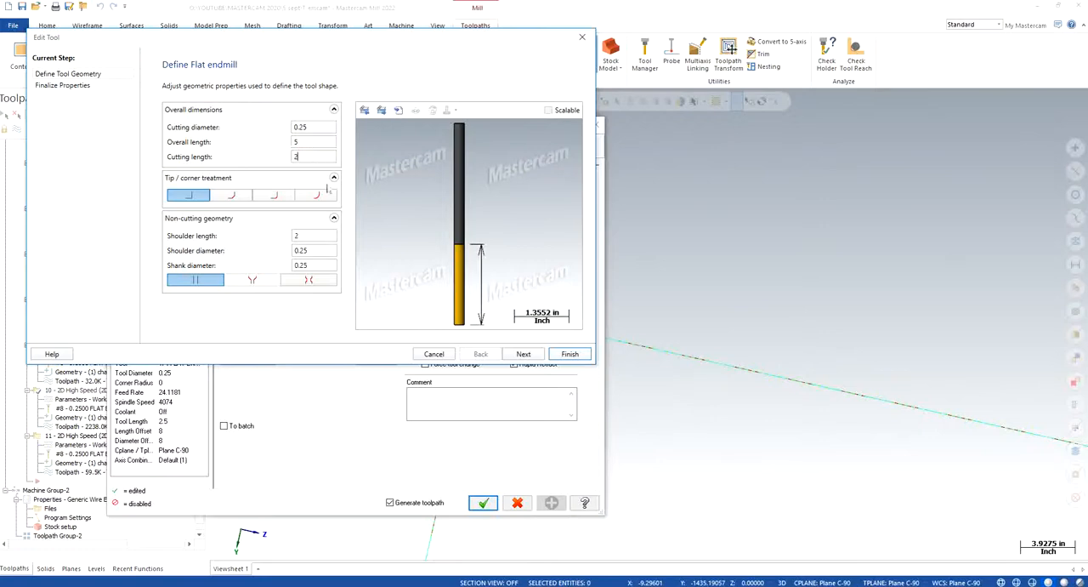
pyautogui.click(321, 249)
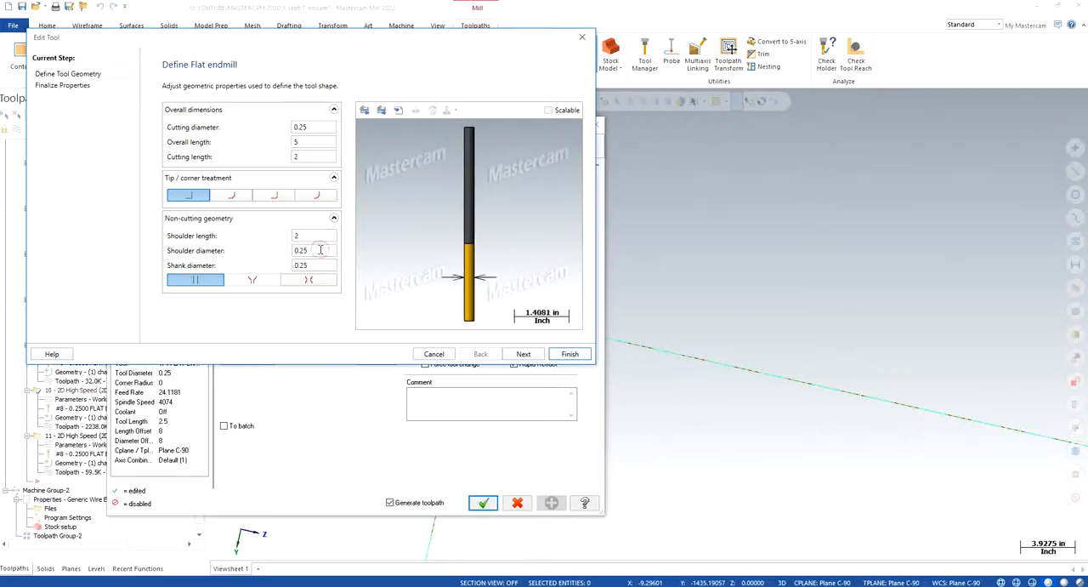
pyautogui.click(324, 267)
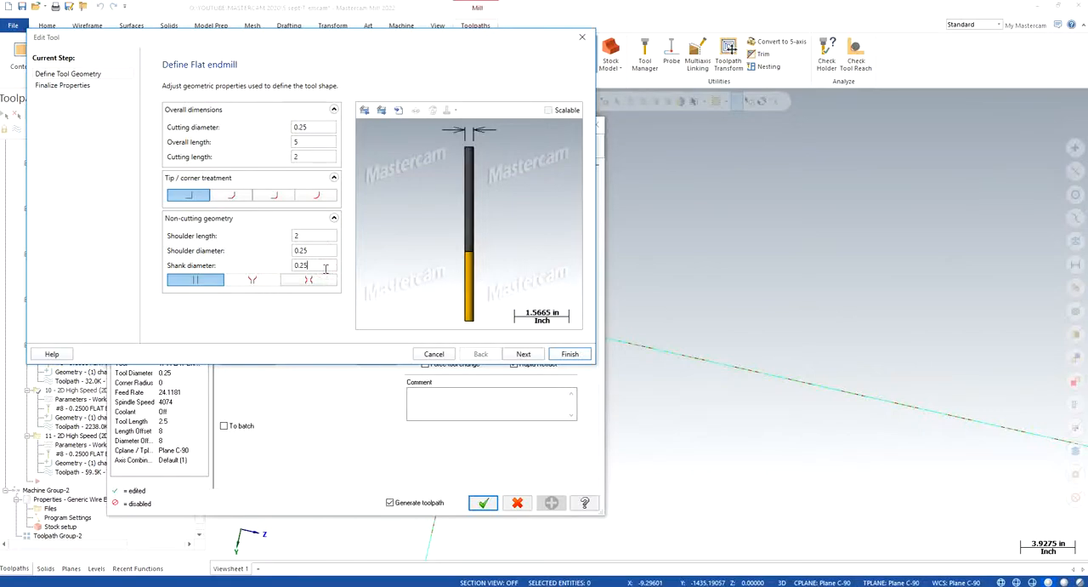
# - Finish the endmill edit, update all operations that use the assembly and regenerate Dynamic Mill toolpath 10
pyautogui.click(516, 352)
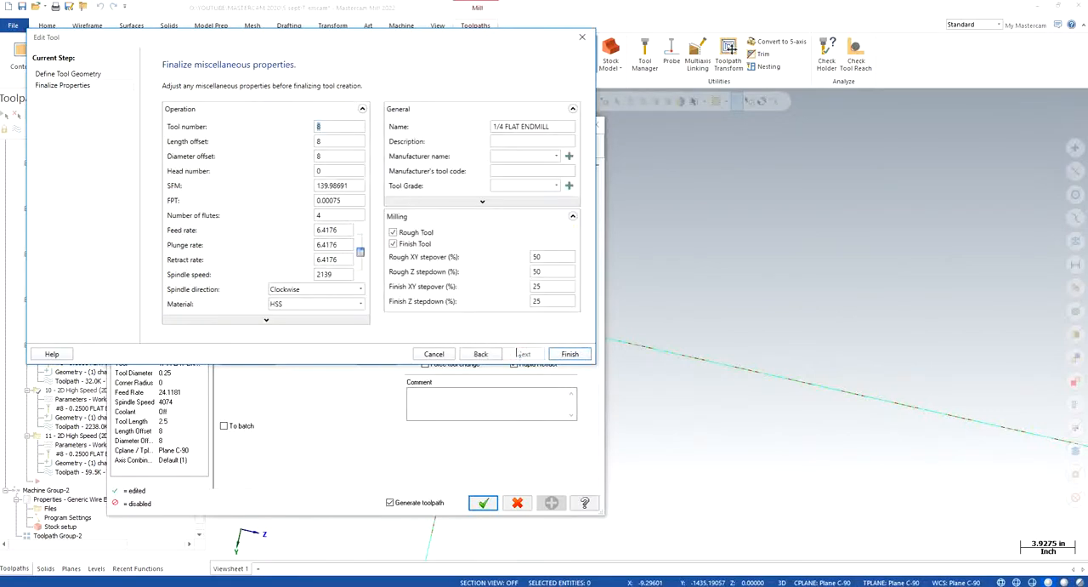
pyautogui.click(570, 353)
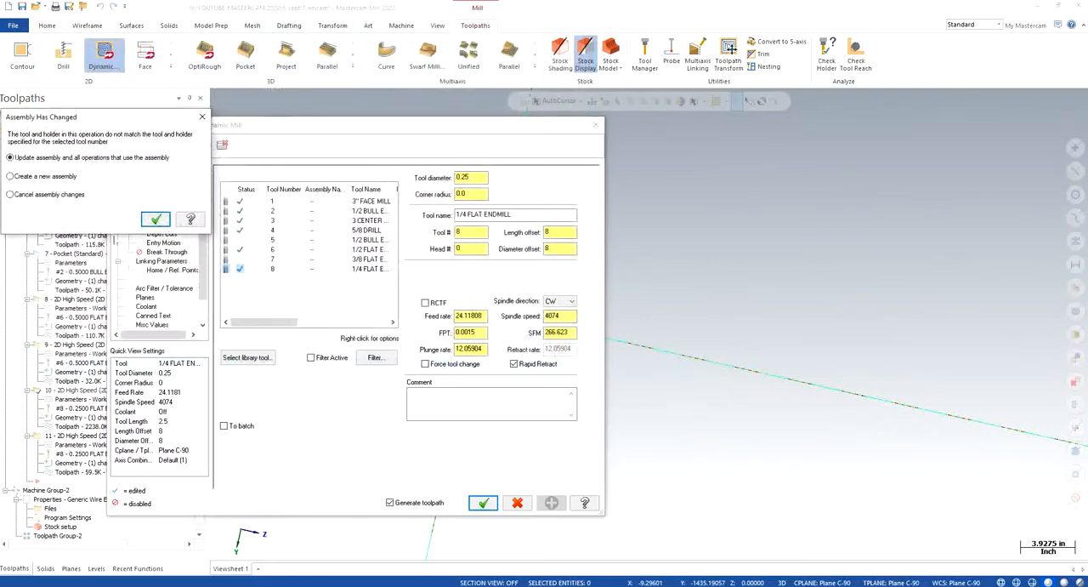
pyautogui.click(155, 219)
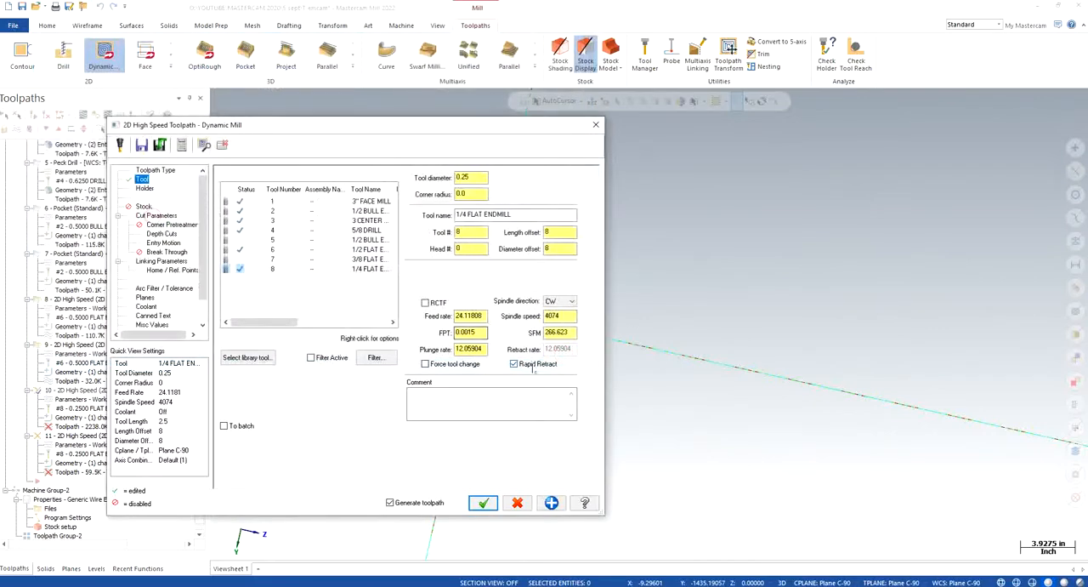
pyautogui.click(483, 503)
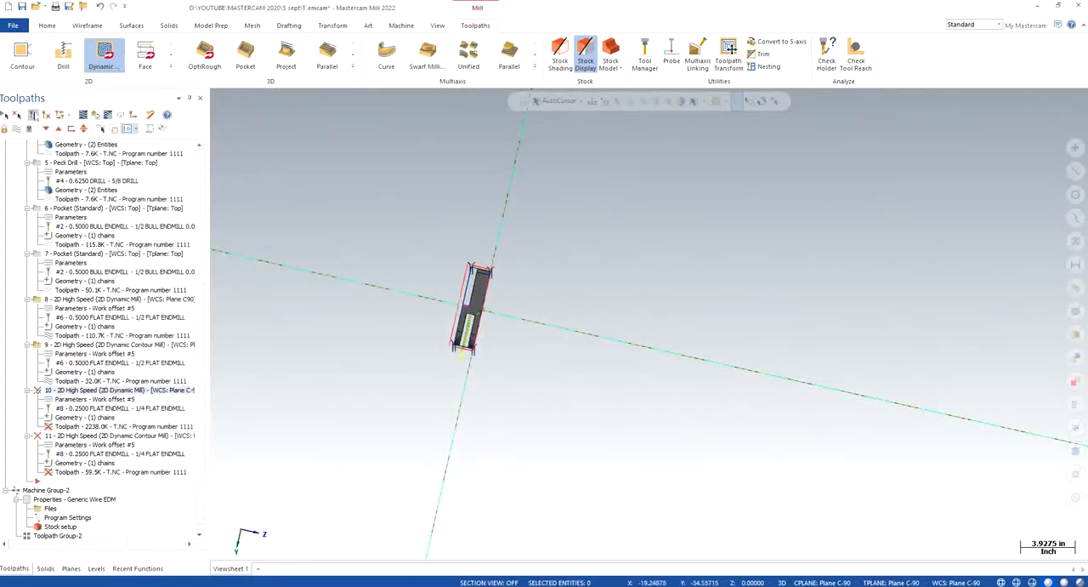
# - Backplot Dynamic Mill toolpath 10 and check the longer flutes and the holder against the shoulder during the cut
pyautogui.scroll(2, 505, 271)
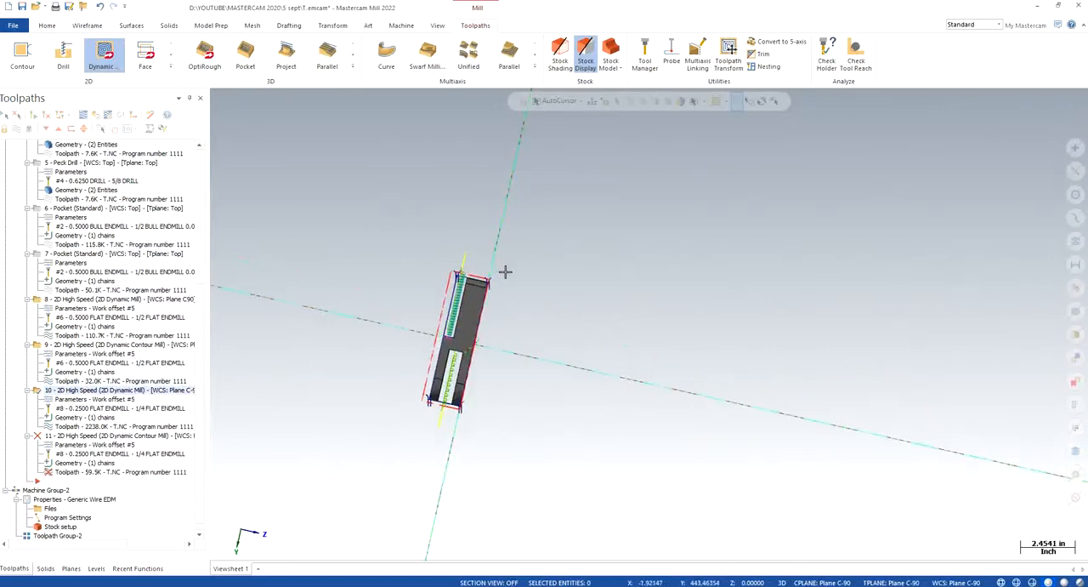
pyautogui.scroll(2, 505, 271)
pyautogui.moveTo(498, 299); pyautogui.dragTo(477, 300, button='middle')
pyautogui.scroll(1, 476, 300)
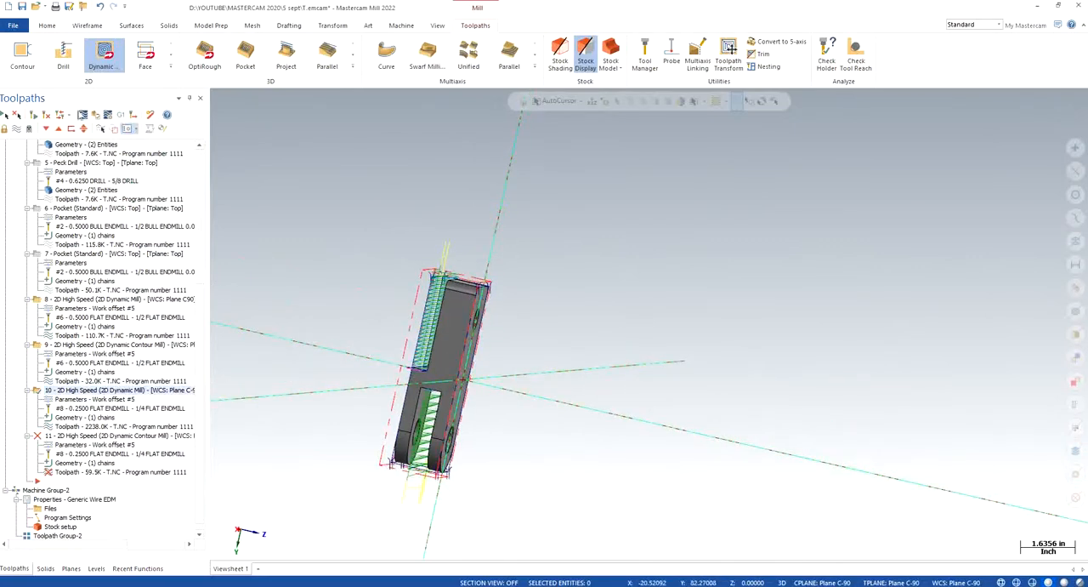
pyautogui.click(82, 114)
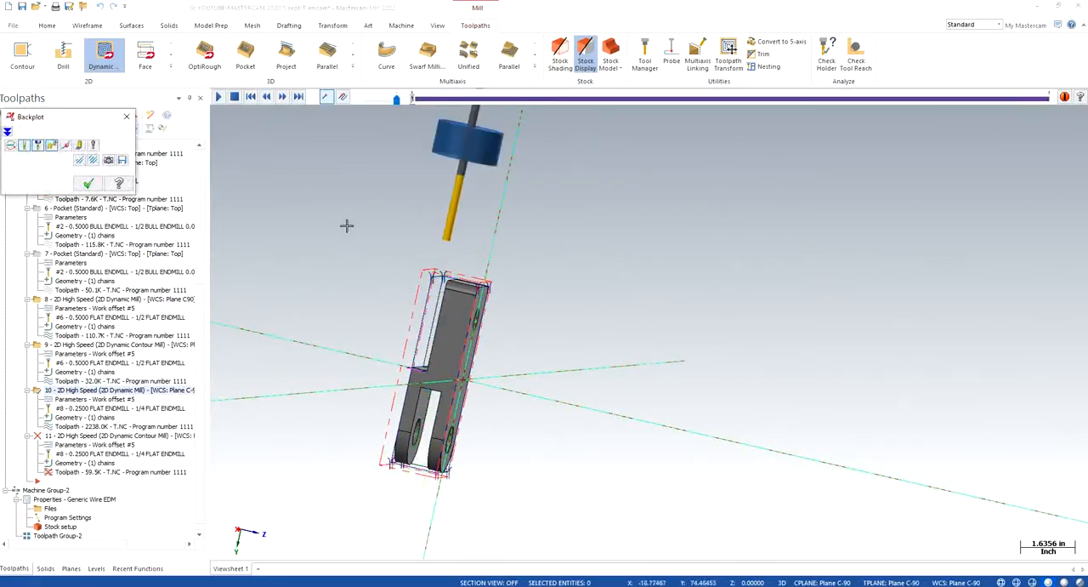
pyautogui.scroll(-1, 459, 208)
pyautogui.scroll(-1, 477, 217)
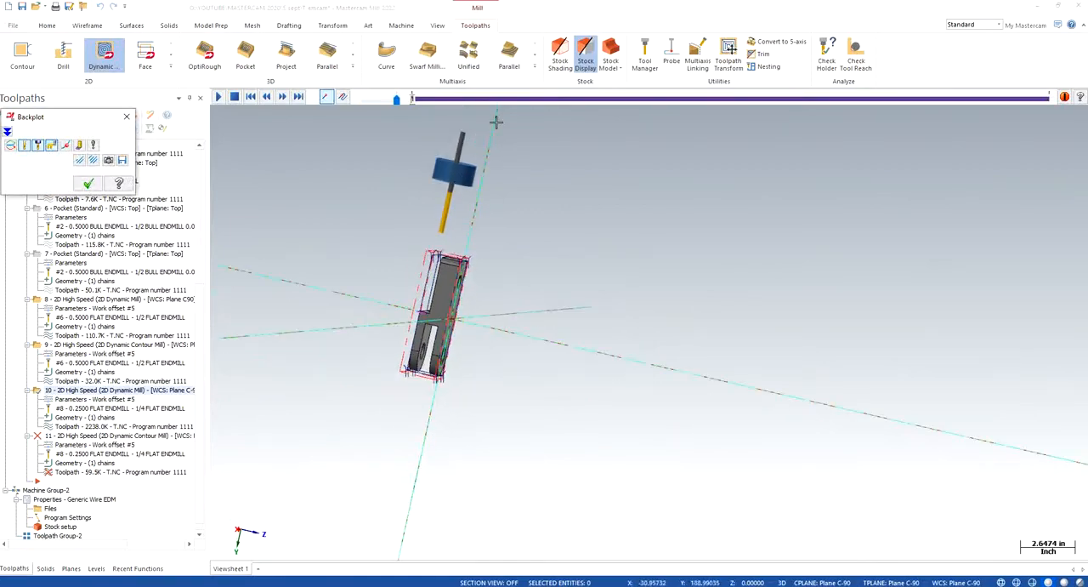
pyautogui.scroll(1, 496, 121)
pyautogui.click(218, 97)
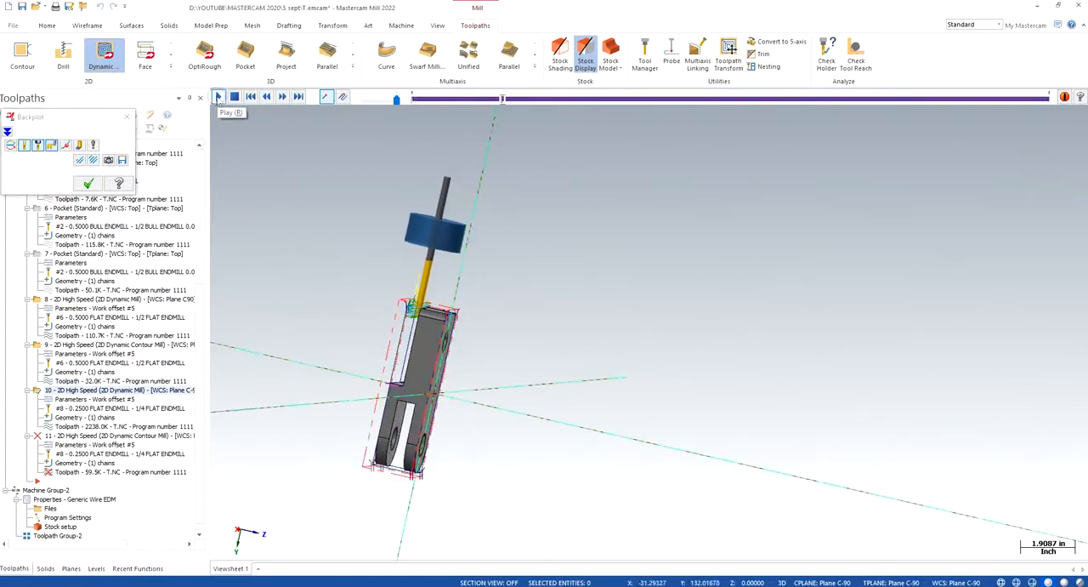
pyautogui.click(127, 117)
# - Regenerate Dynamic Contour toolpath 11 and backplot it to inspect the edited endmill and holder above the part
pyautogui.scroll(-2, 440, 274)
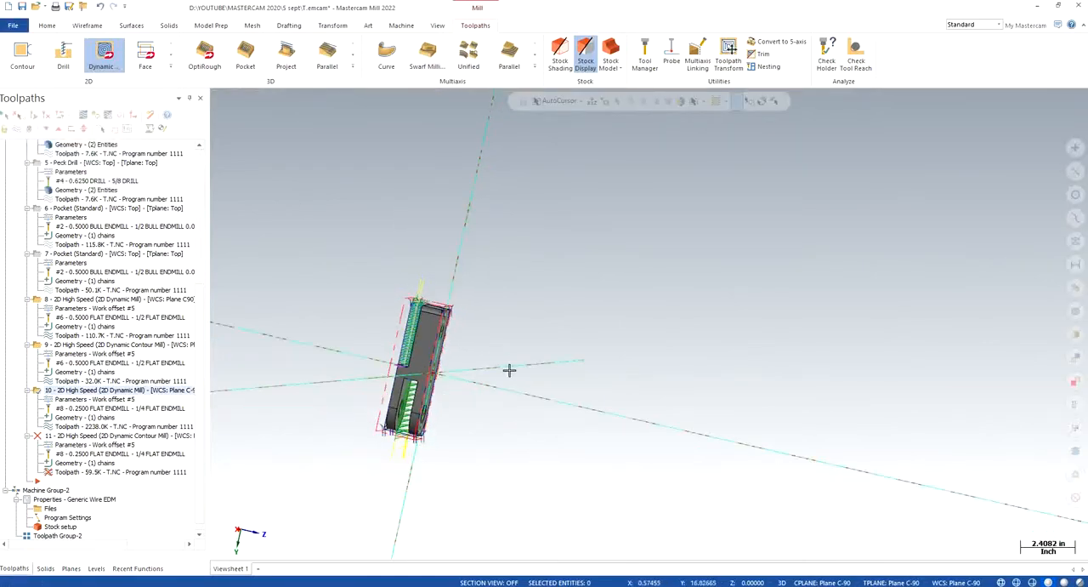
pyautogui.moveTo(535, 345); pyautogui.dragTo(491, 392, button='middle')
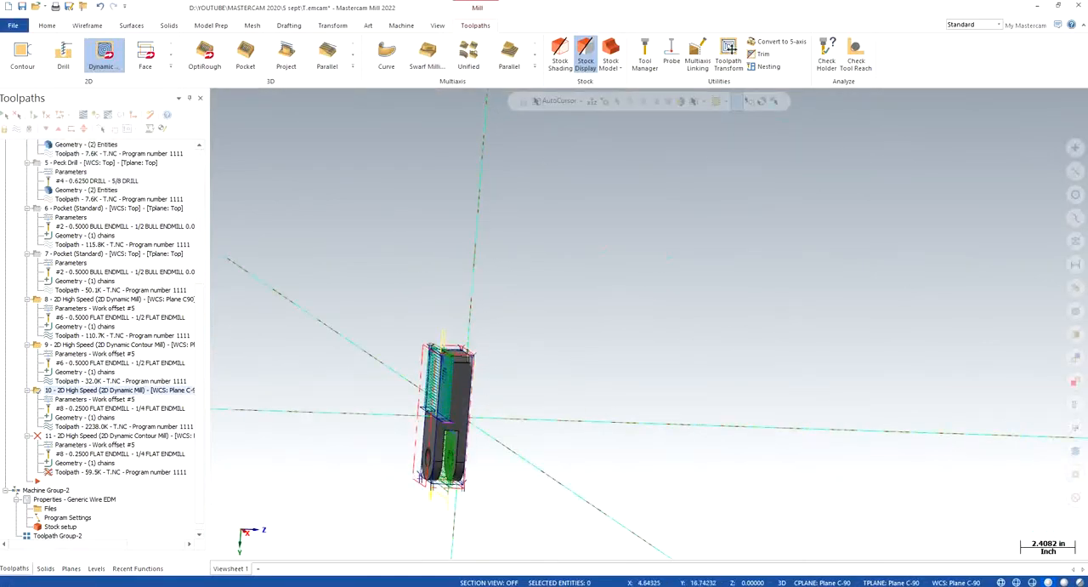
pyautogui.click(83, 437)
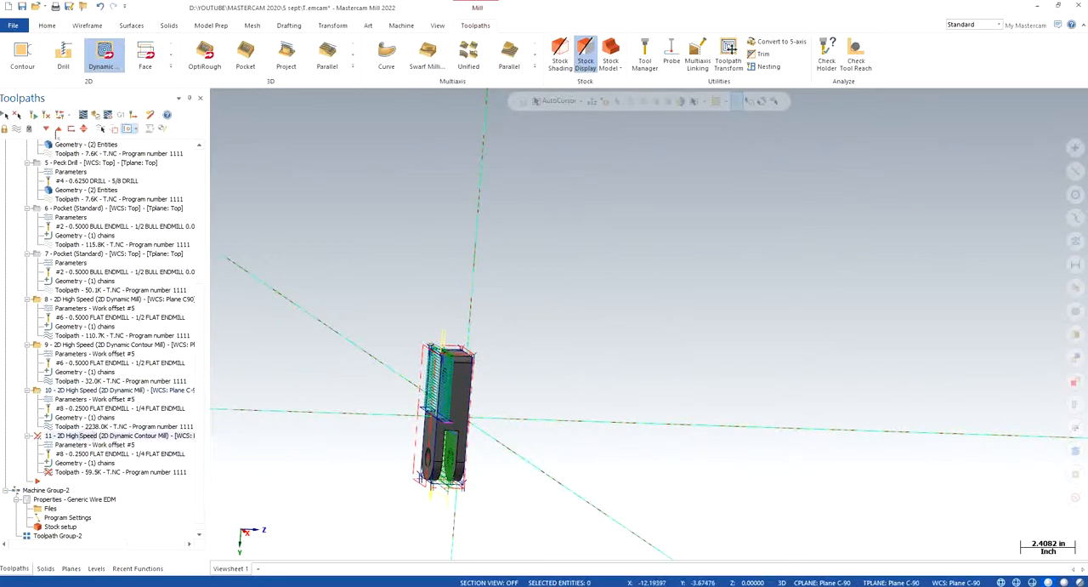
pyautogui.click(82, 114)
pyautogui.click(147, 259)
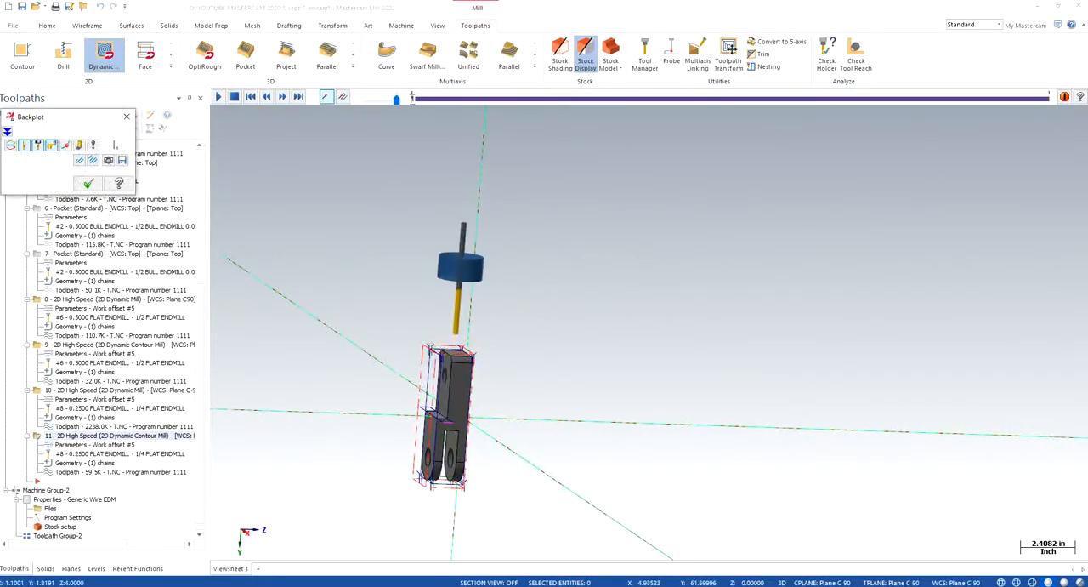
pyautogui.click(127, 116)
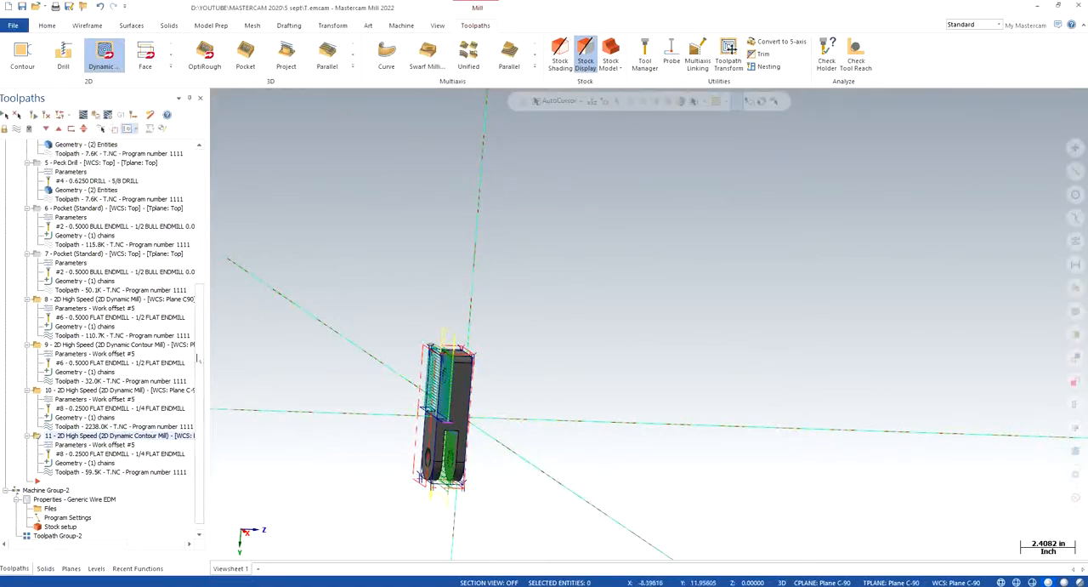
# - Select all toolpath operations and open them in Mastercam Simulator's Verify mode
pyautogui.scroll(4, 198, 298)
pyautogui.scroll(3, 198, 298)
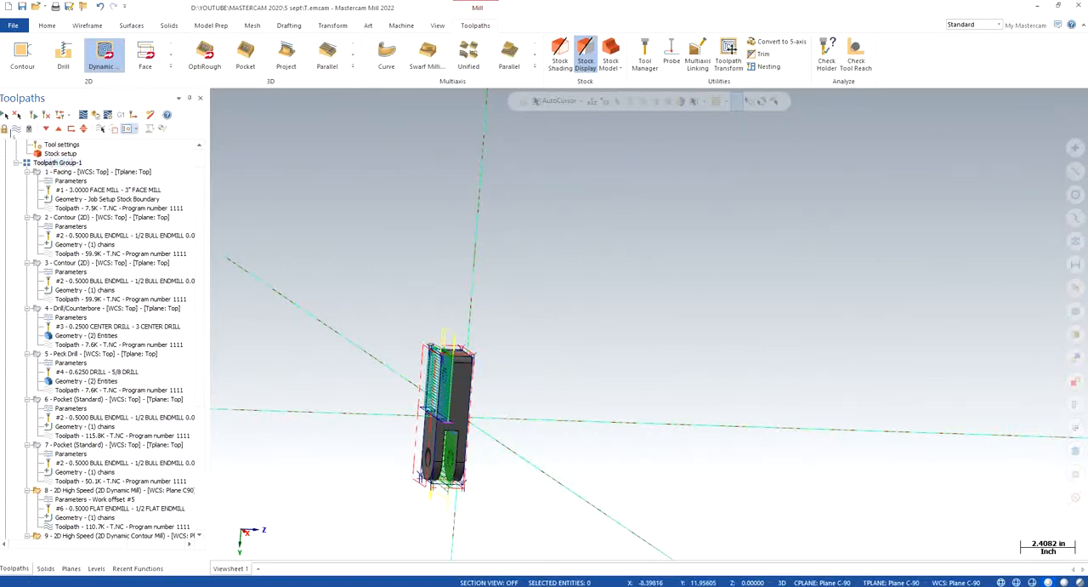
pyautogui.click(20, 130)
pyautogui.click(96, 115)
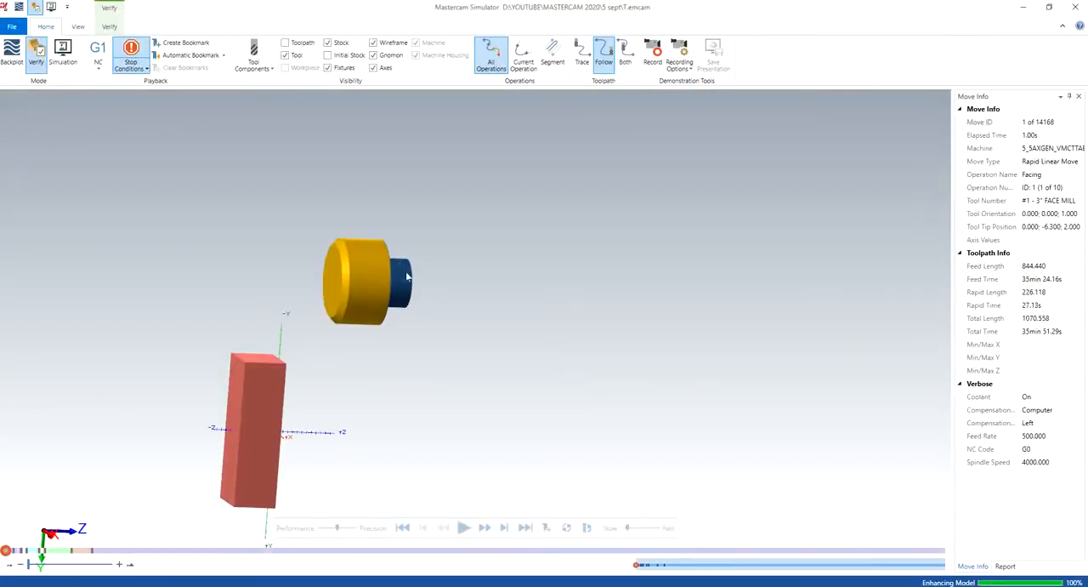
pyautogui.click(78, 26)
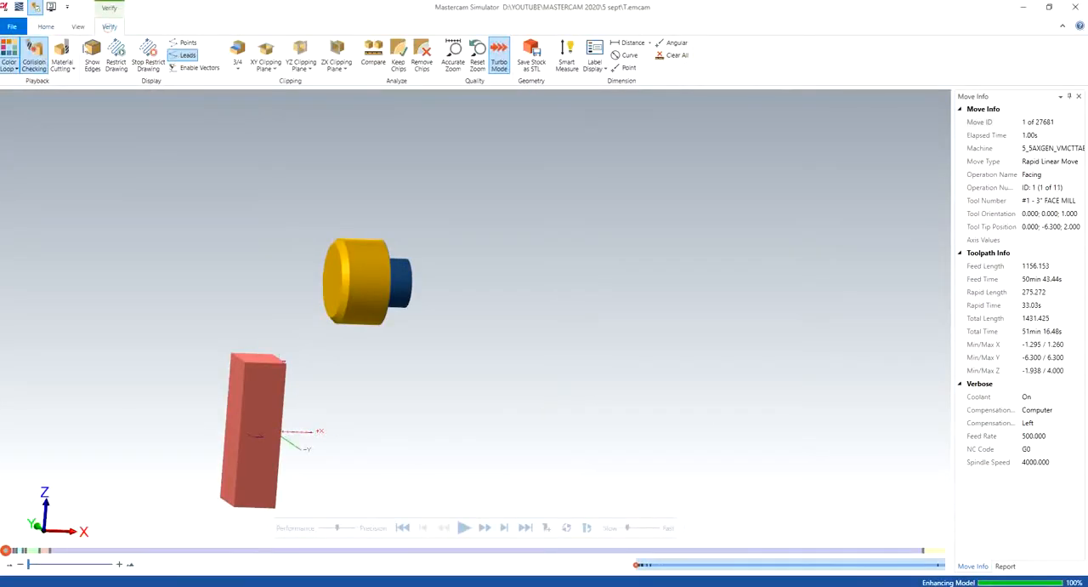
pyautogui.click(47, 27)
# - Run the verification from the isometric view and examine the 1/4 flat endmill and holder during operation 10
pyautogui.rightClick(494, 339)
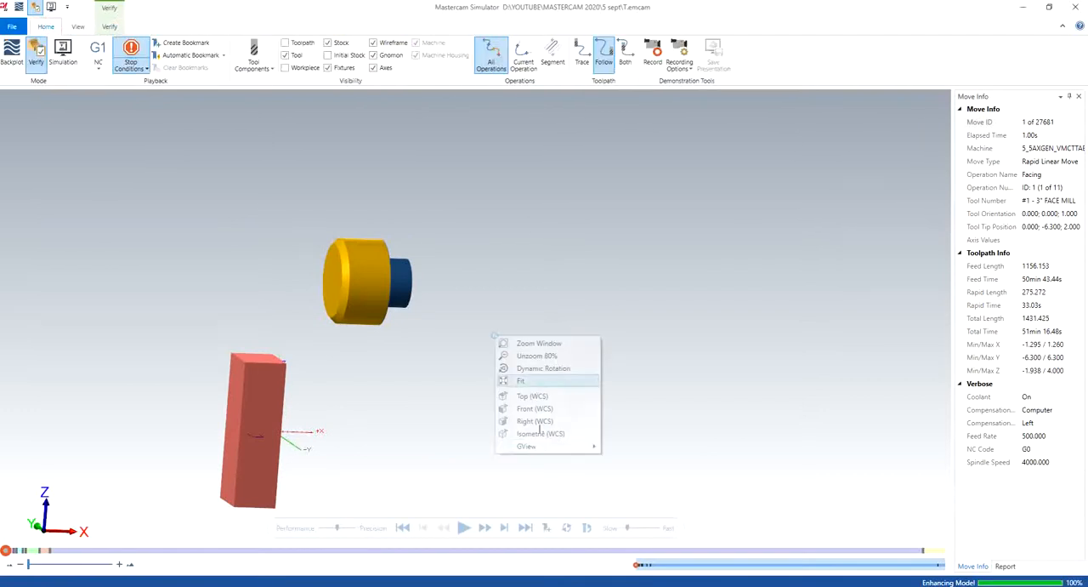
pyautogui.click(540, 433)
pyautogui.click(464, 527)
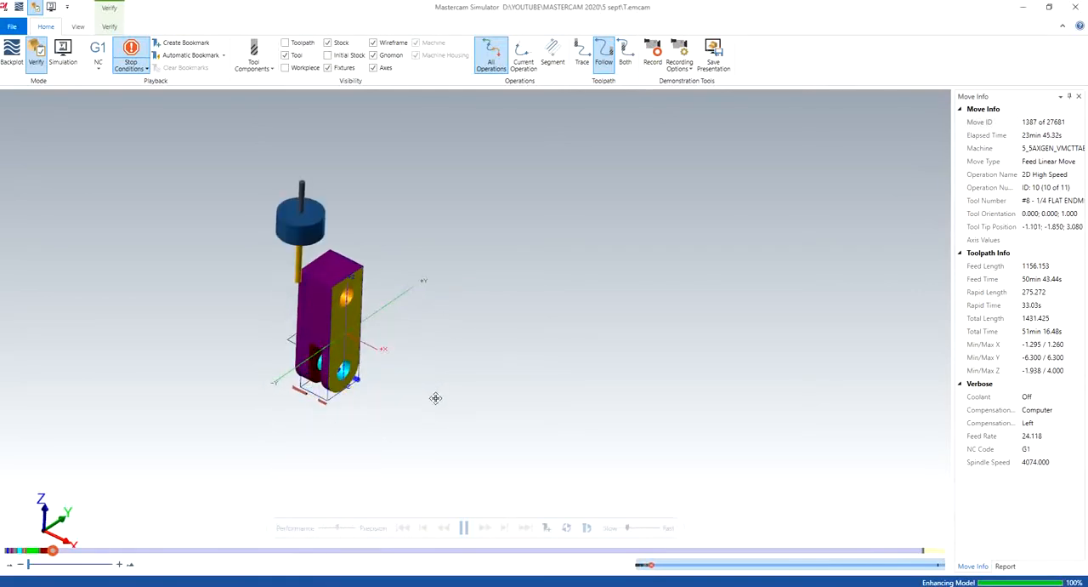
pyautogui.scroll(4, 303, 168)
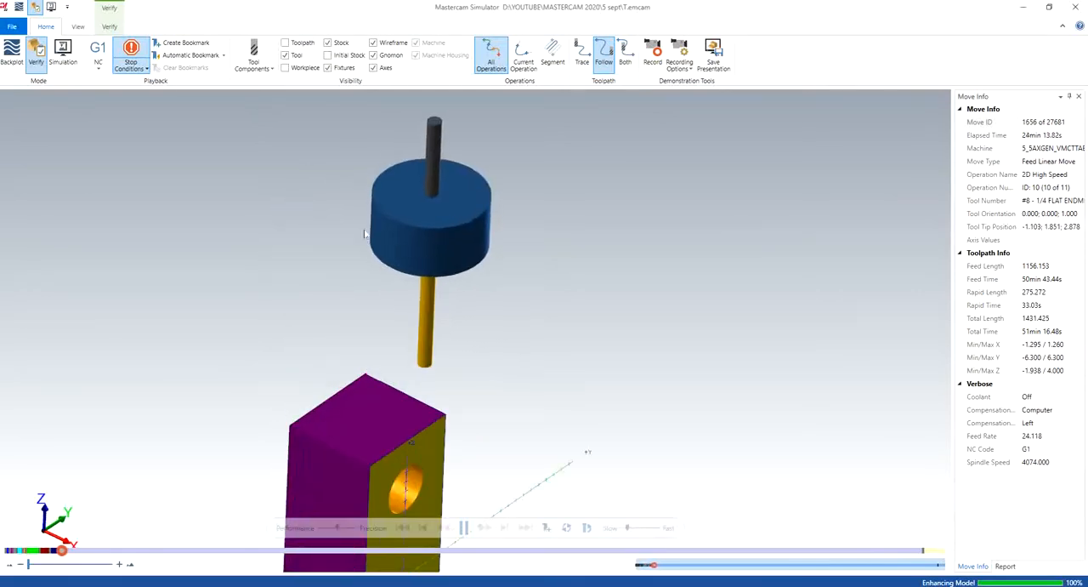
pyautogui.moveTo(401, 337); pyautogui.dragTo(414, 378, button='middle')
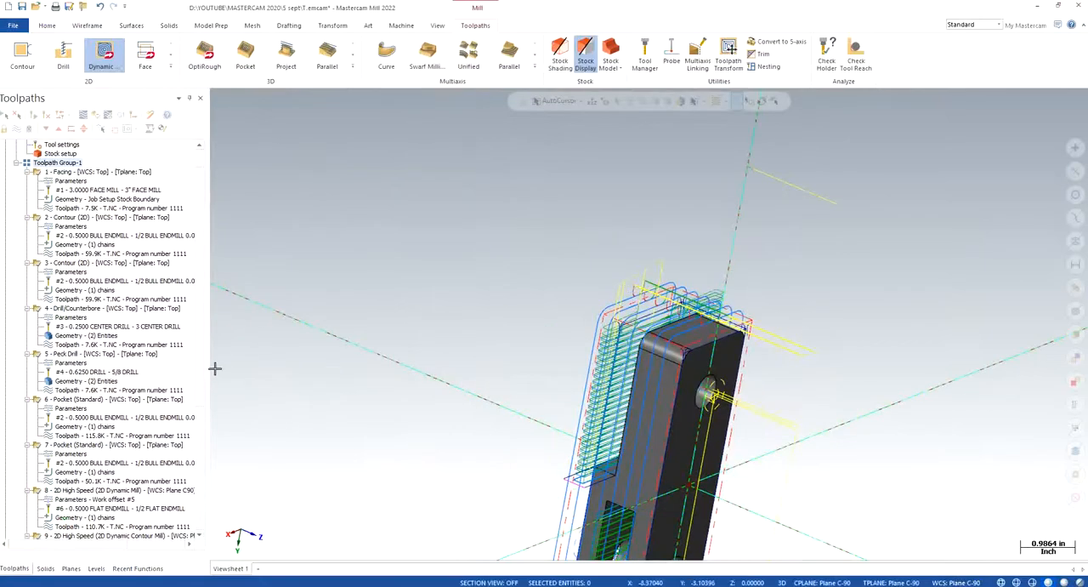
# - Set the top of stock in Dynamic Mill toolpath 10's linking parameters to 2.85 and regenerate the toolpath
pyautogui.scroll(-5, 159, 482)
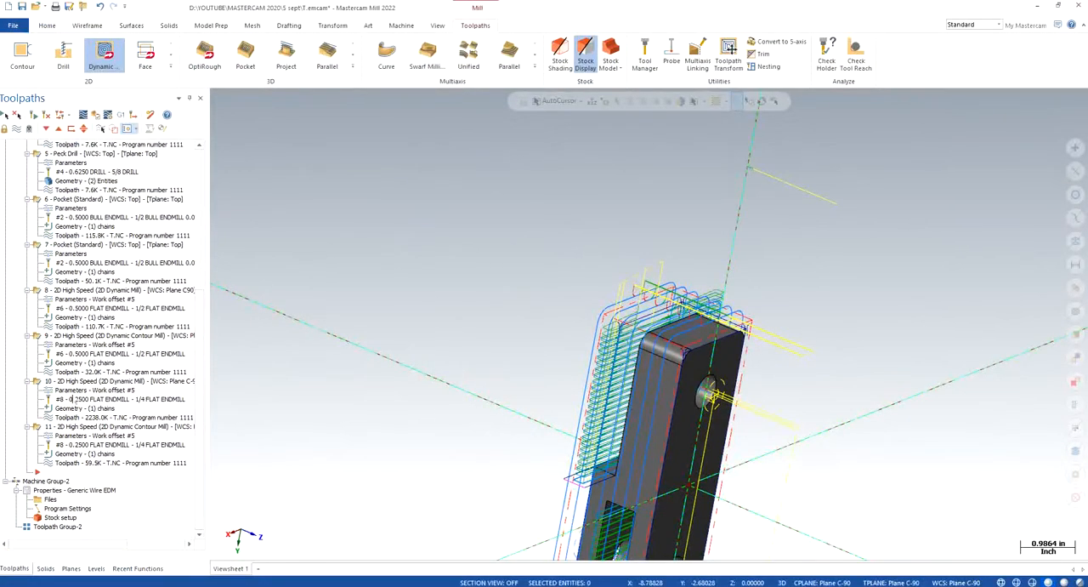
pyautogui.click(73, 398)
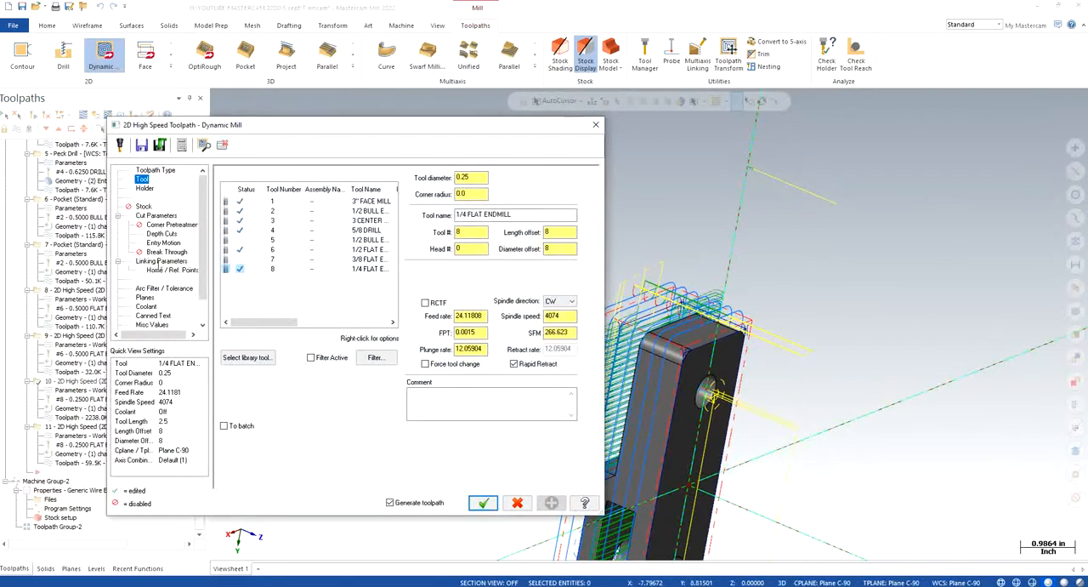
pyautogui.click(159, 261)
pyautogui.doubleClick(428, 362)
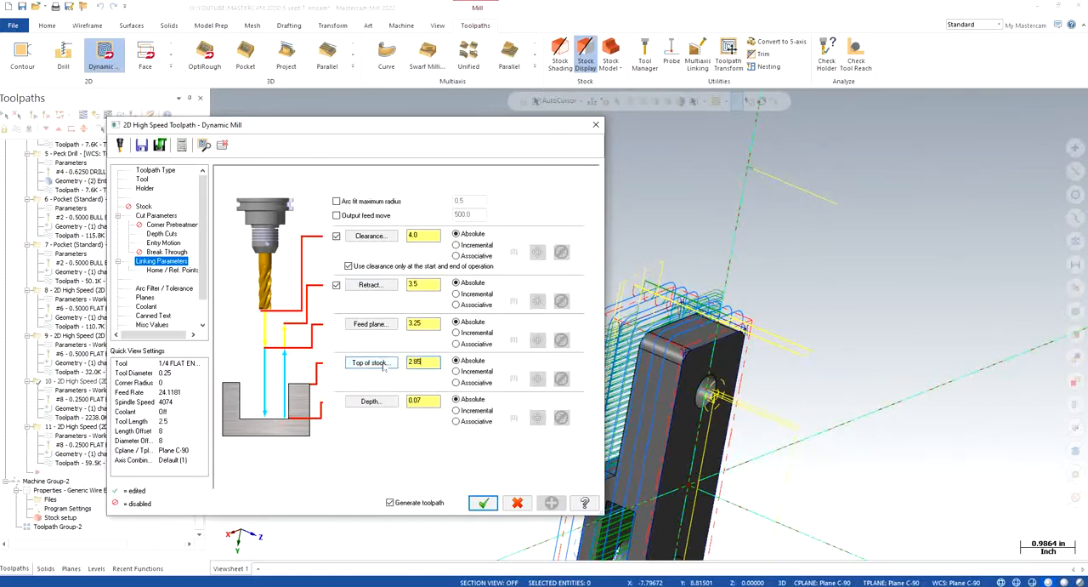
pyautogui.press('Return')
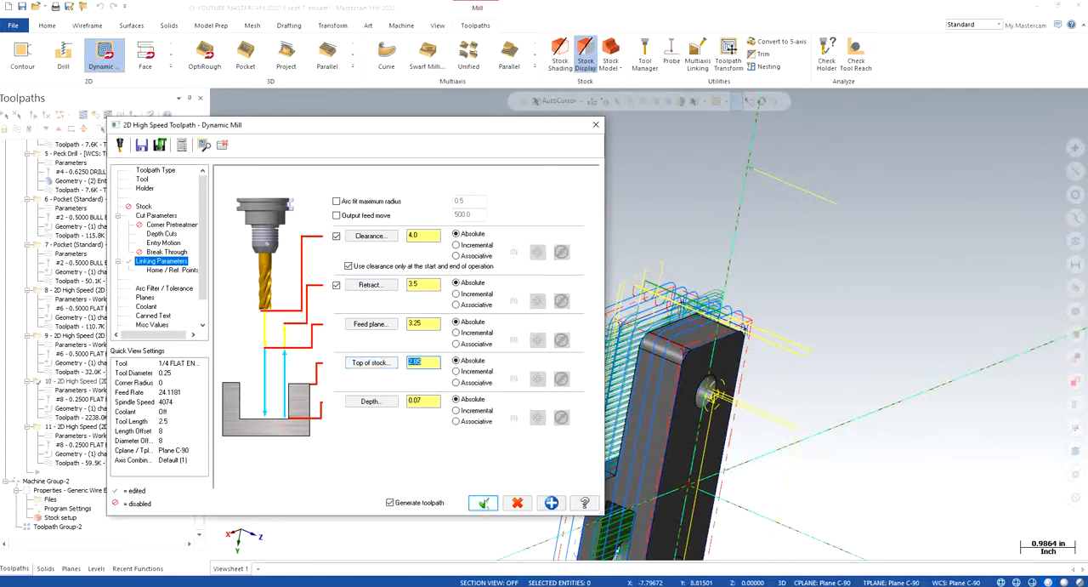
pyautogui.click(483, 503)
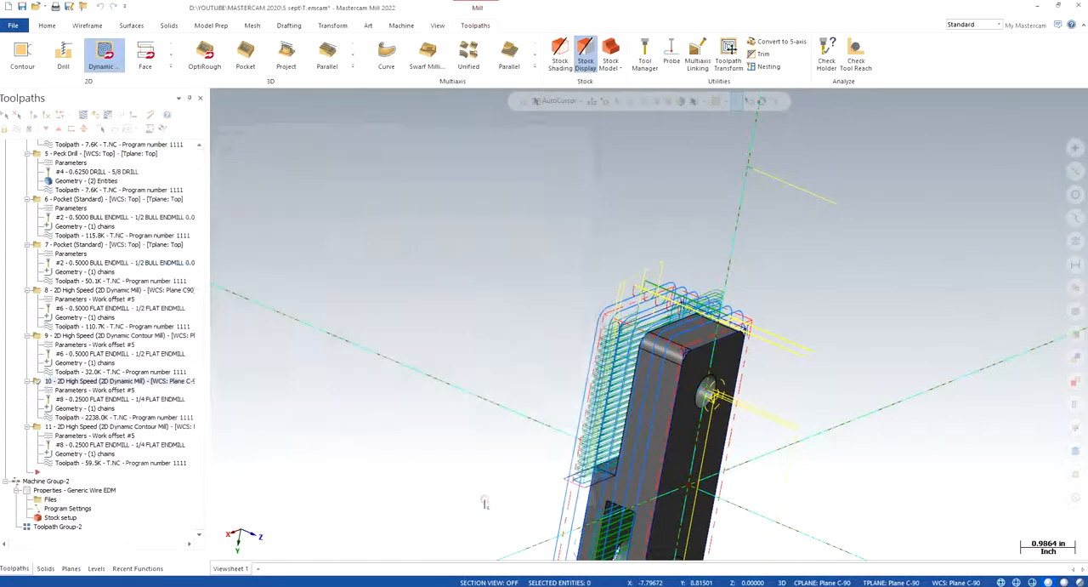
# - Set Dynamic Contour toolpath 11's top of stock to 2.85 in its linking parameters and regenerate all toolpaths
pyautogui.click(67, 444)
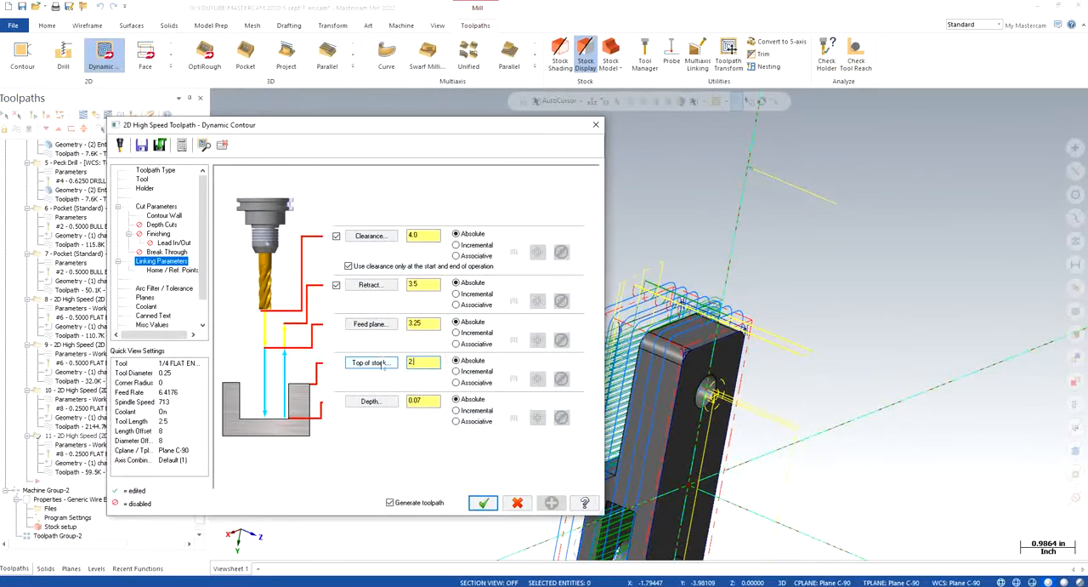
pyautogui.press('Return')
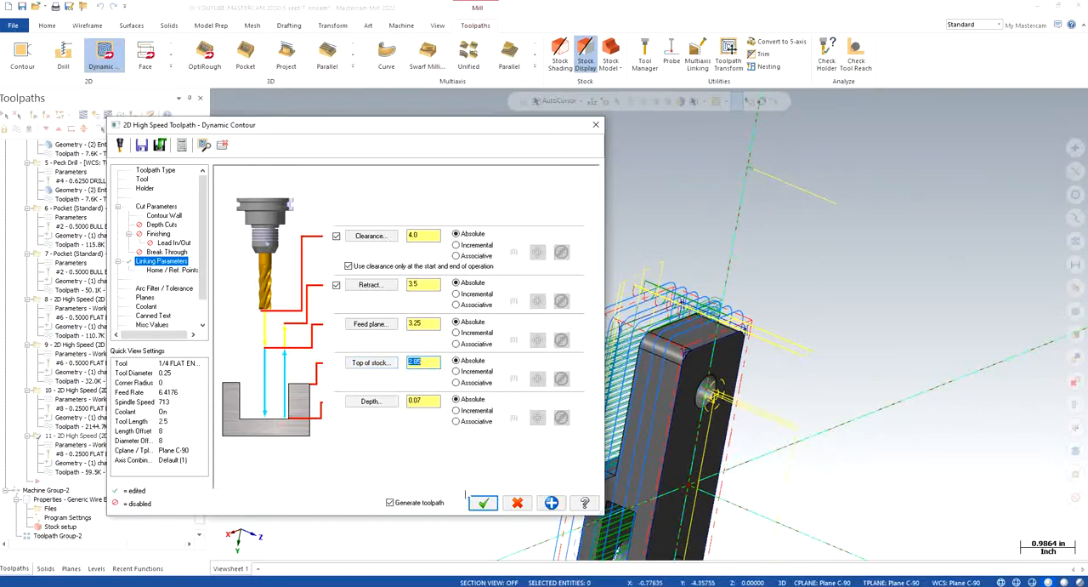
pyautogui.click(483, 503)
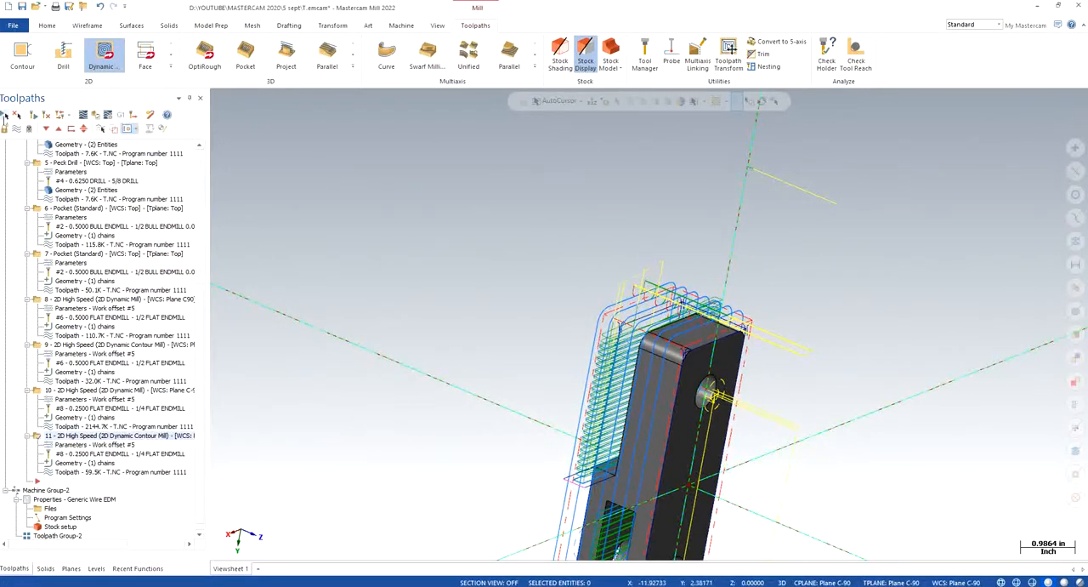
pyautogui.rightClick(465, 299)
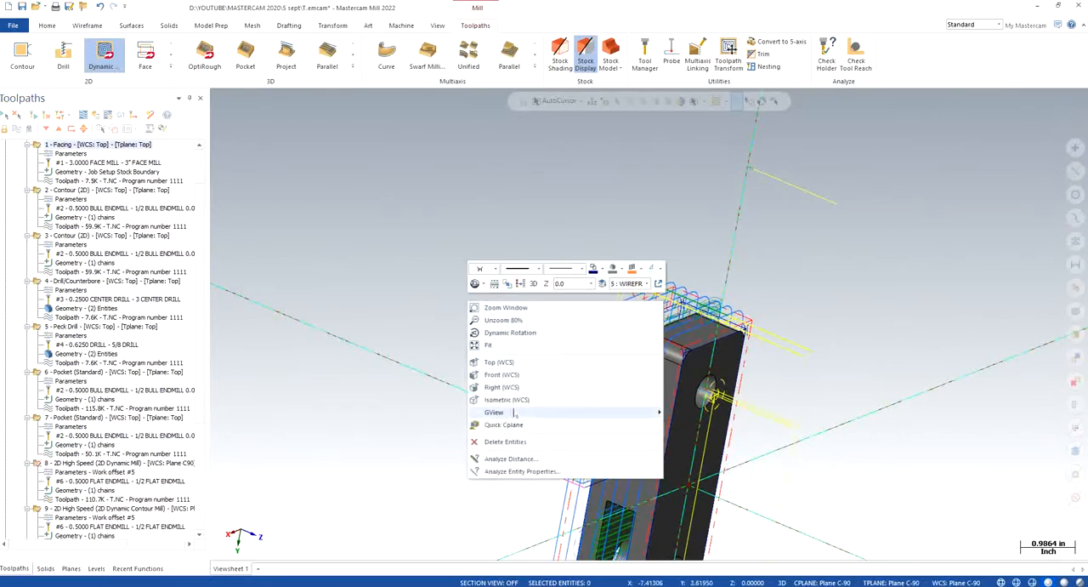
# - Restore the isometric view and open the 1/4 flat endmill's definition from Dynamic Mill toolpath 10's tool parameters
pyautogui.click(513, 408)
pyautogui.scroll(5, 373, 350)
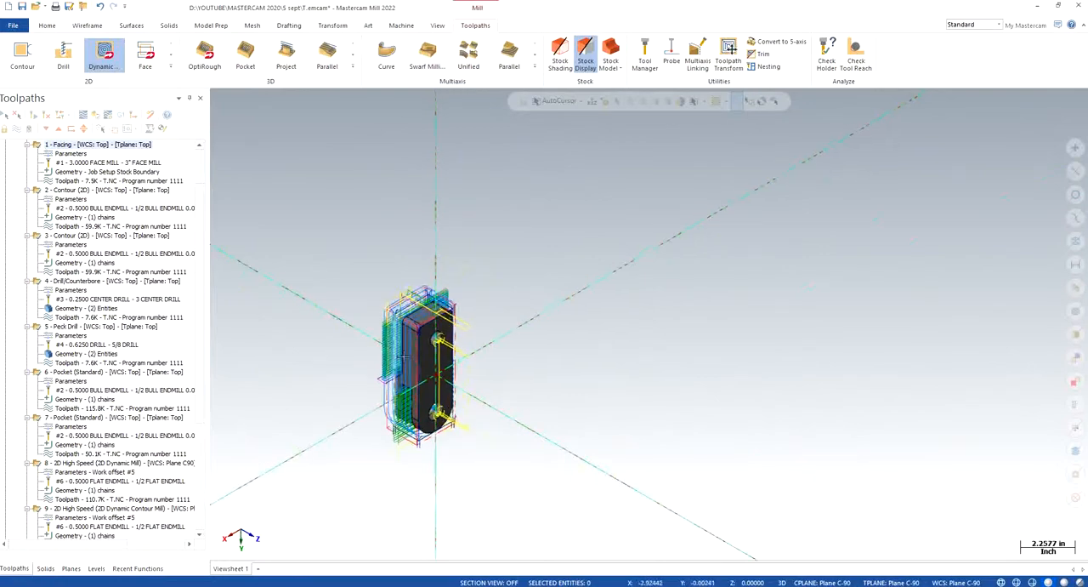
pyautogui.scroll(1, 323, 334)
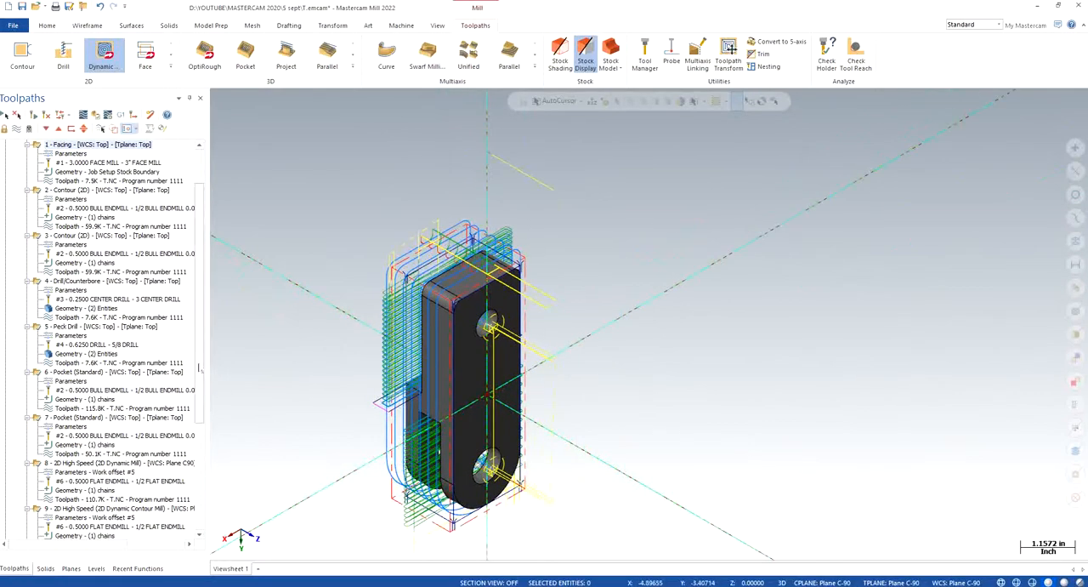
pyautogui.scroll(-7, 180, 481)
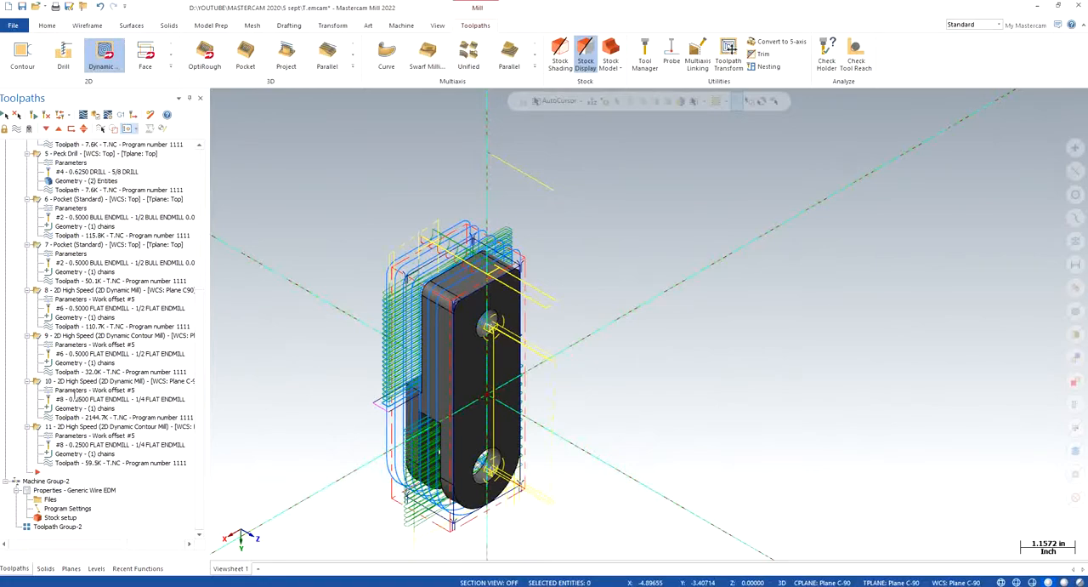
pyautogui.click(73, 390)
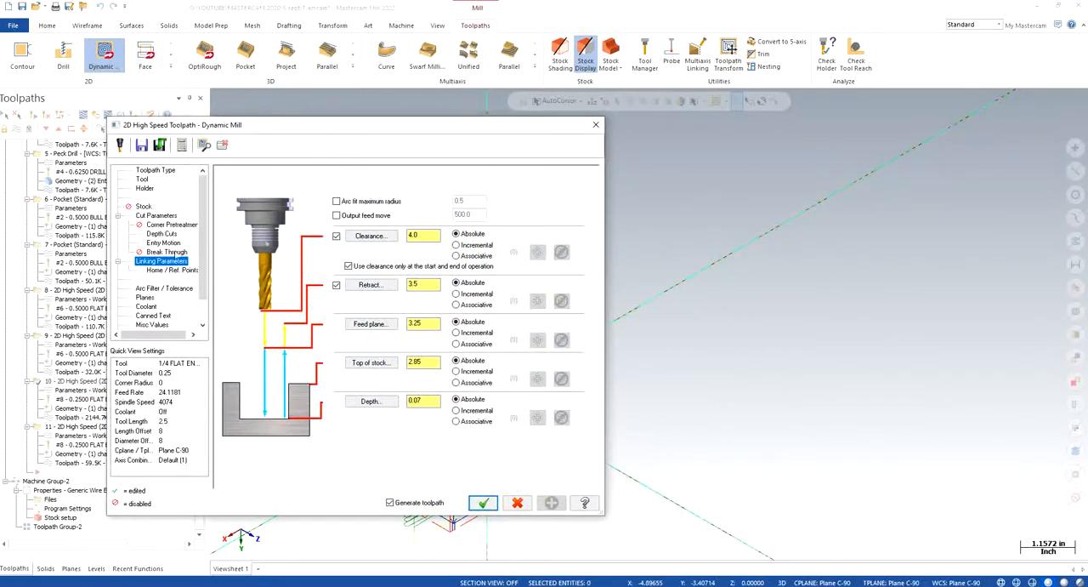
pyautogui.click(155, 172)
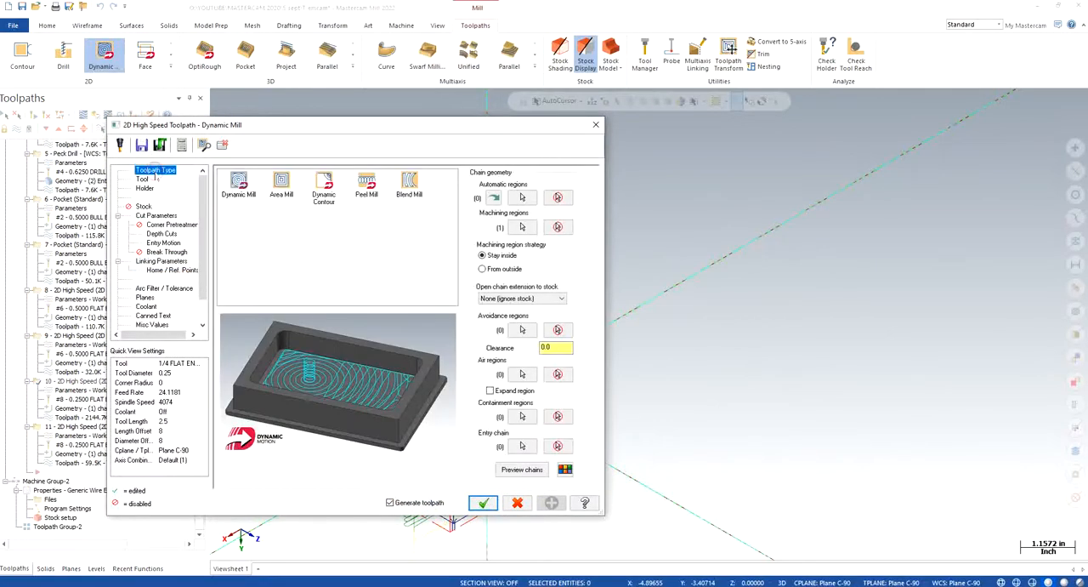
pyautogui.click(142, 179)
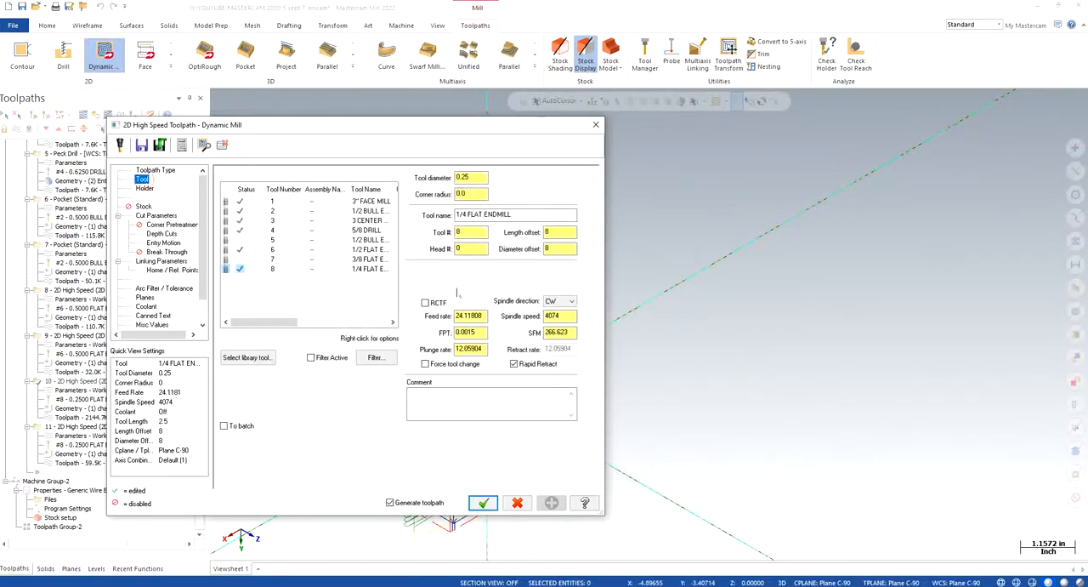
pyautogui.doubleClick(355, 271)
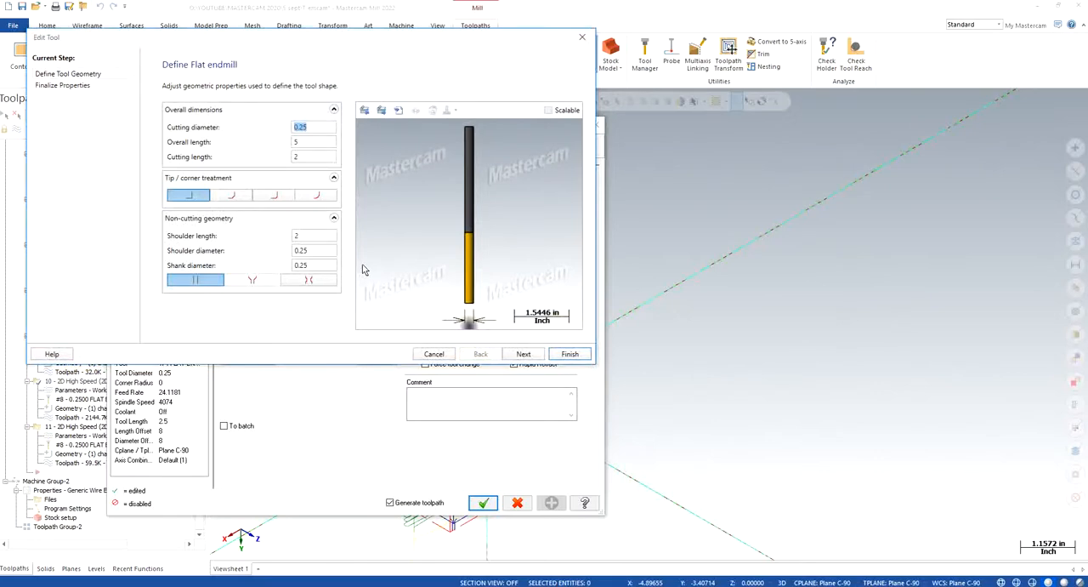
# - Set the 1/4 flat endmill's overall length to 4.5 and cutting length to 1.5
pyautogui.click(310, 157)
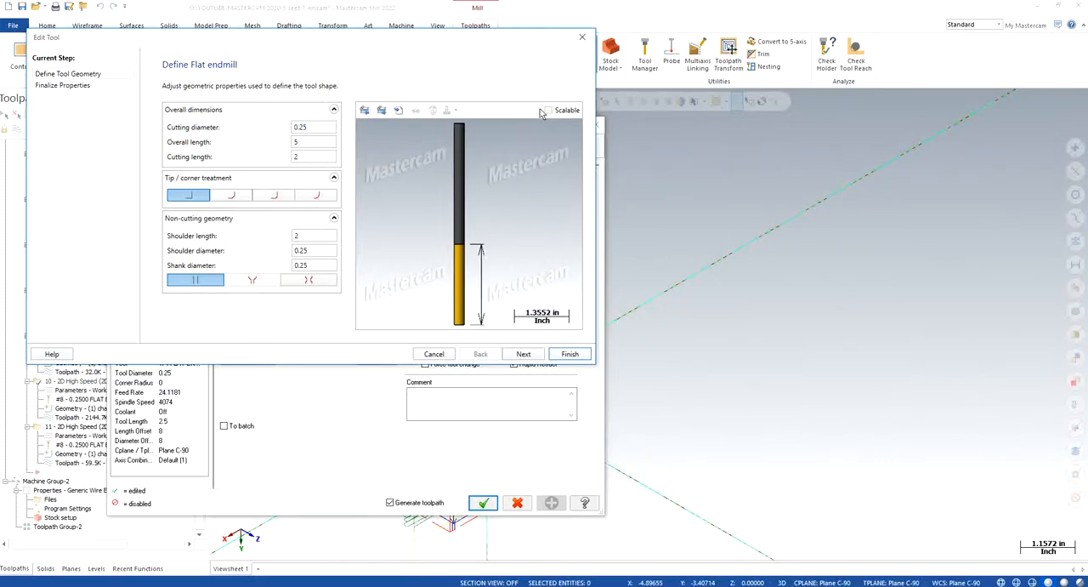
pyautogui.click(311, 142)
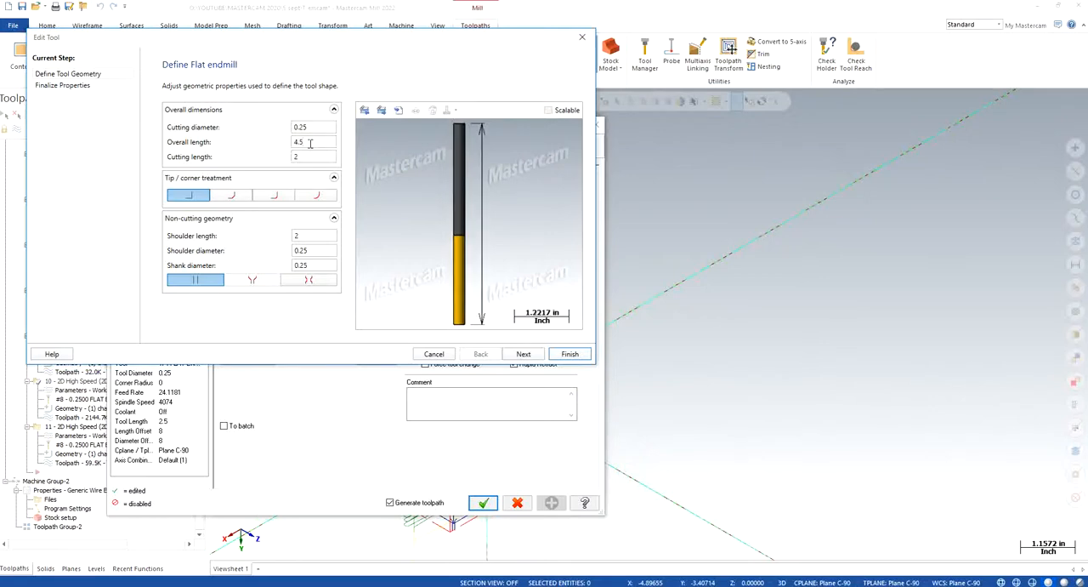
pyautogui.doubleClick(308, 154)
pyautogui.write('1.5')
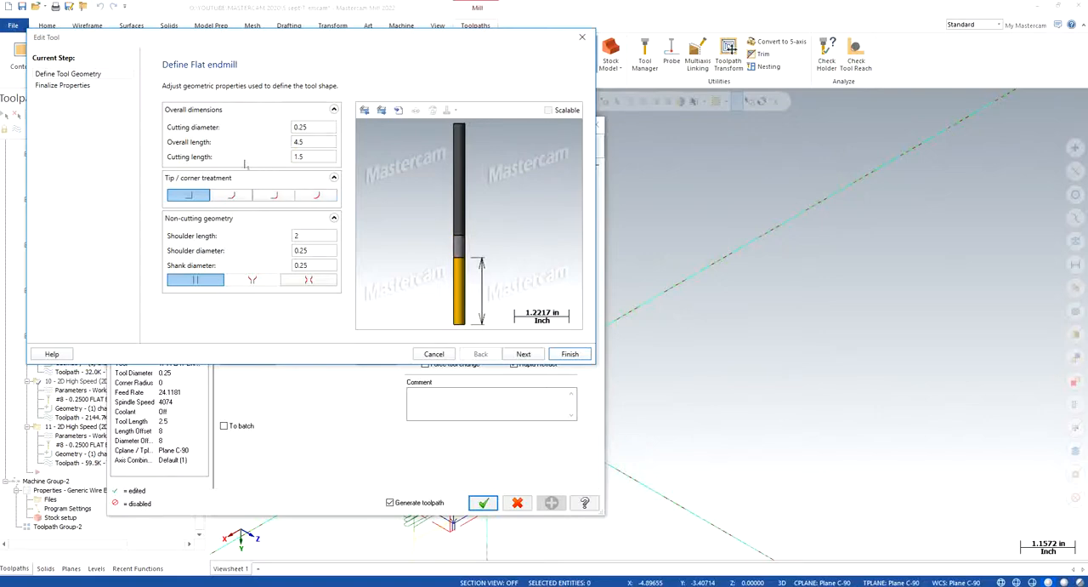
pyautogui.click(316, 249)
pyautogui.click(322, 265)
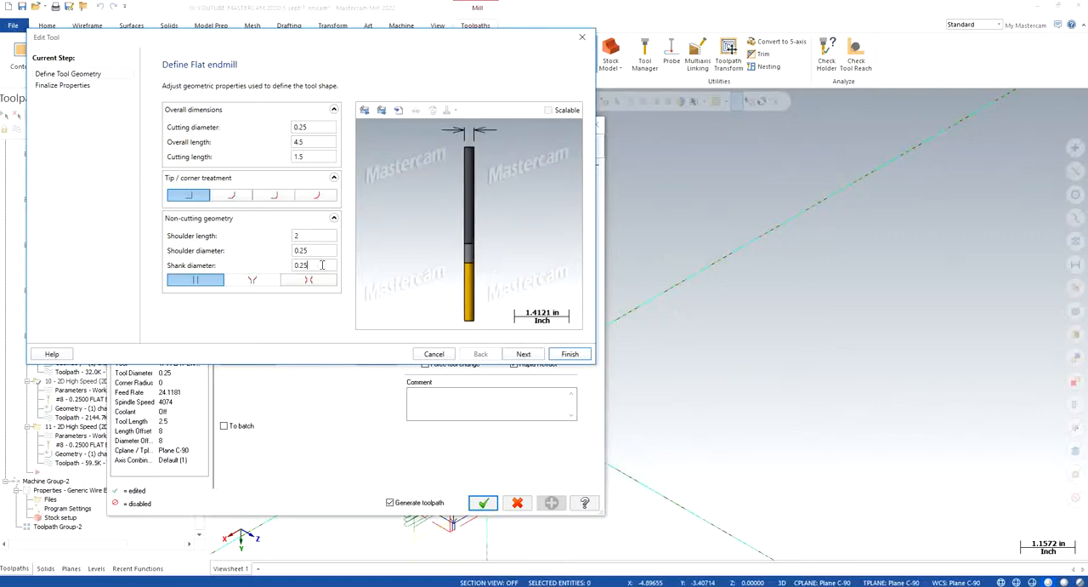
pyautogui.click(322, 234)
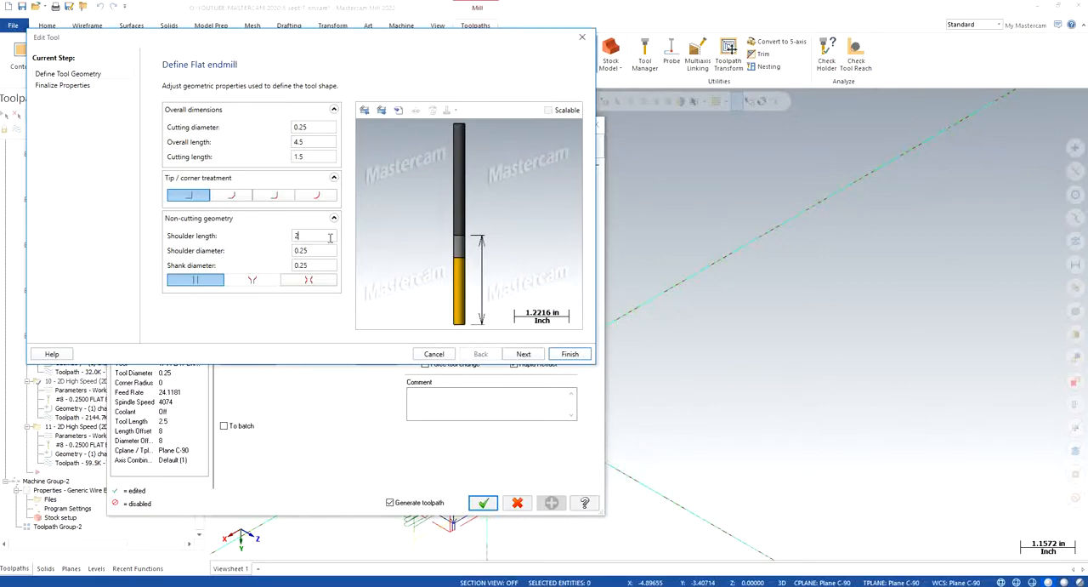
# - Finish the tool edit, updating the assembly and all operations that use it, and regenerate toolpath 10
pyautogui.click(570, 353)
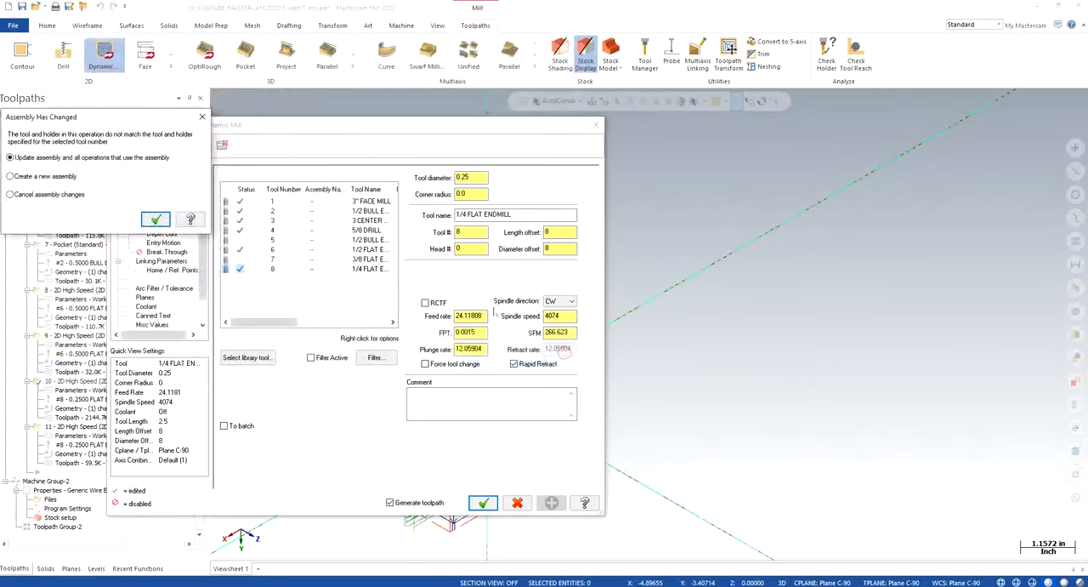
pyautogui.click(156, 220)
pyautogui.click(483, 503)
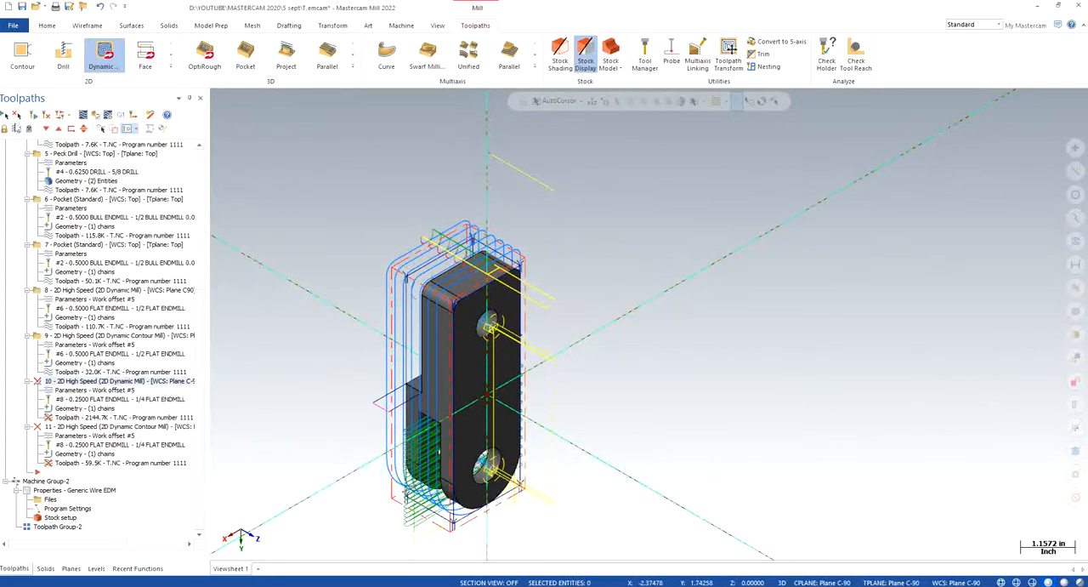
pyautogui.click(33, 114)
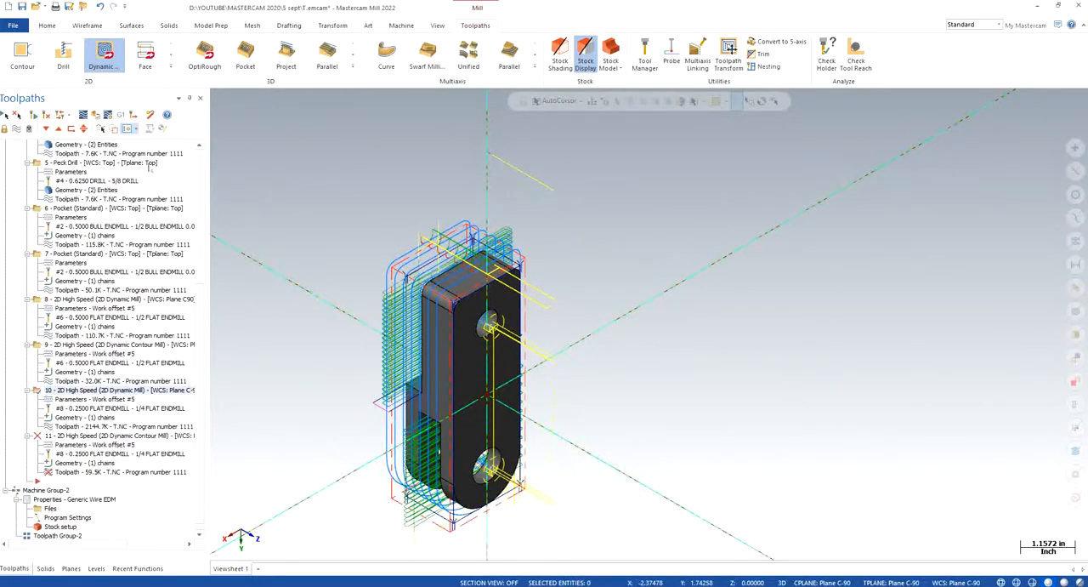
# - Backplot Dynamic Mill toolpath 10 to examine the endmill and holder above the part
pyautogui.click(96, 116)
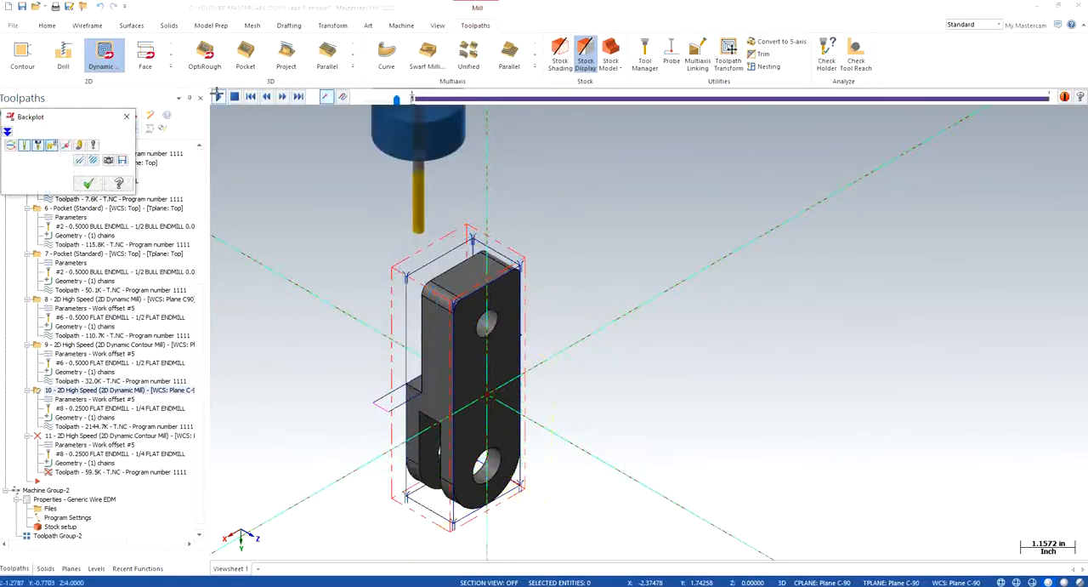
pyautogui.scroll(-4, 524, 272)
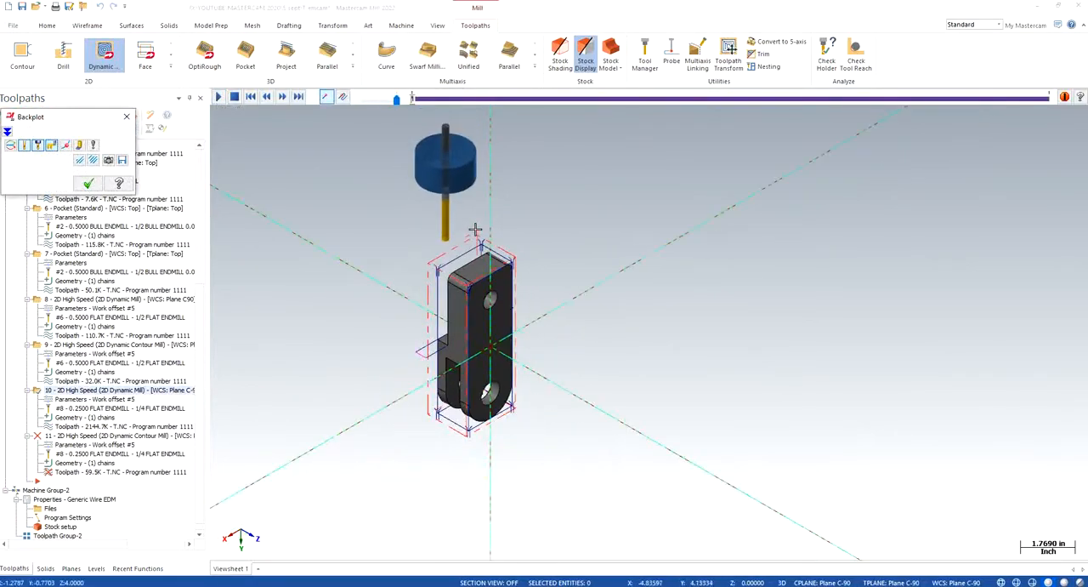
pyautogui.click(127, 117)
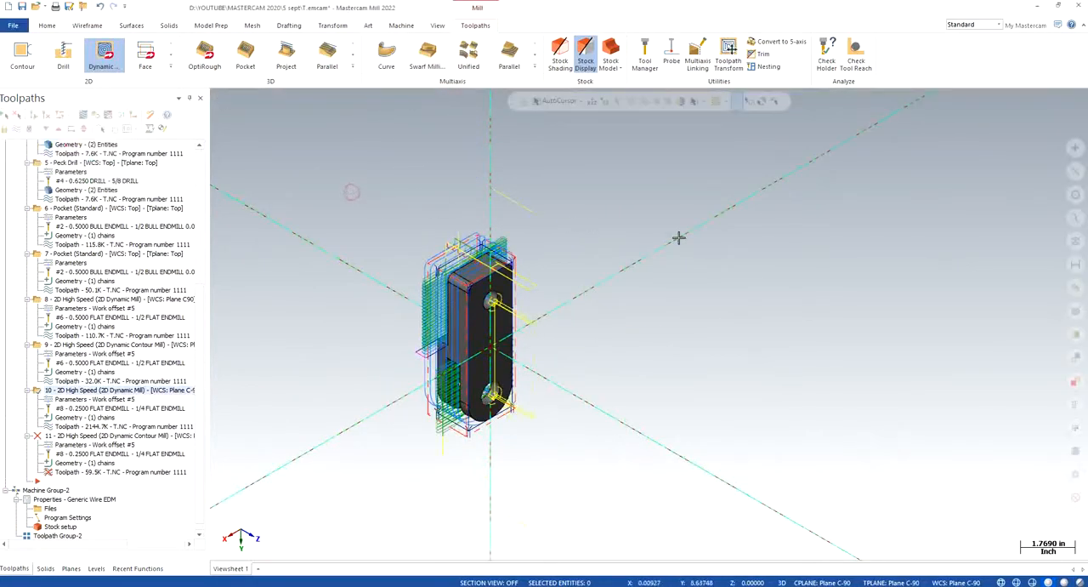
# - Regenerate Dynamic Contour toolpath 11 and backplot it to check the endmill and holder
pyautogui.click(85, 436)
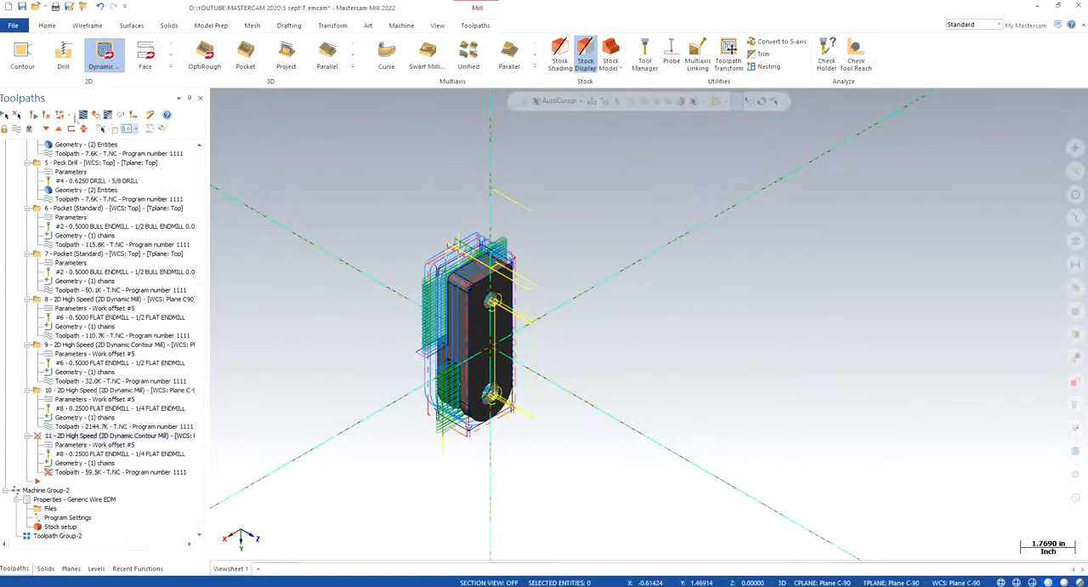
pyautogui.click(83, 115)
pyautogui.click(145, 255)
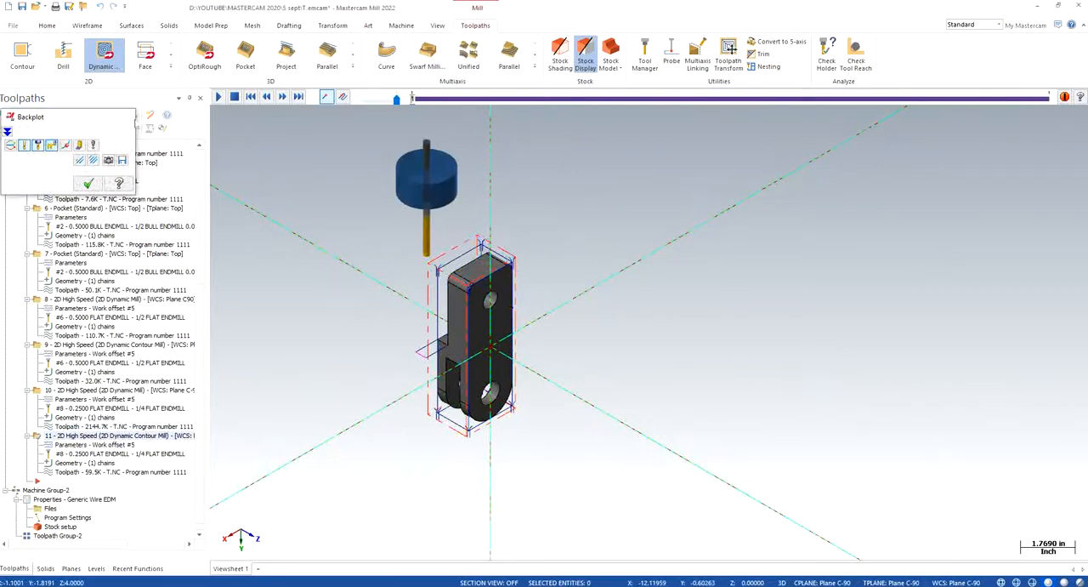
pyautogui.click(89, 183)
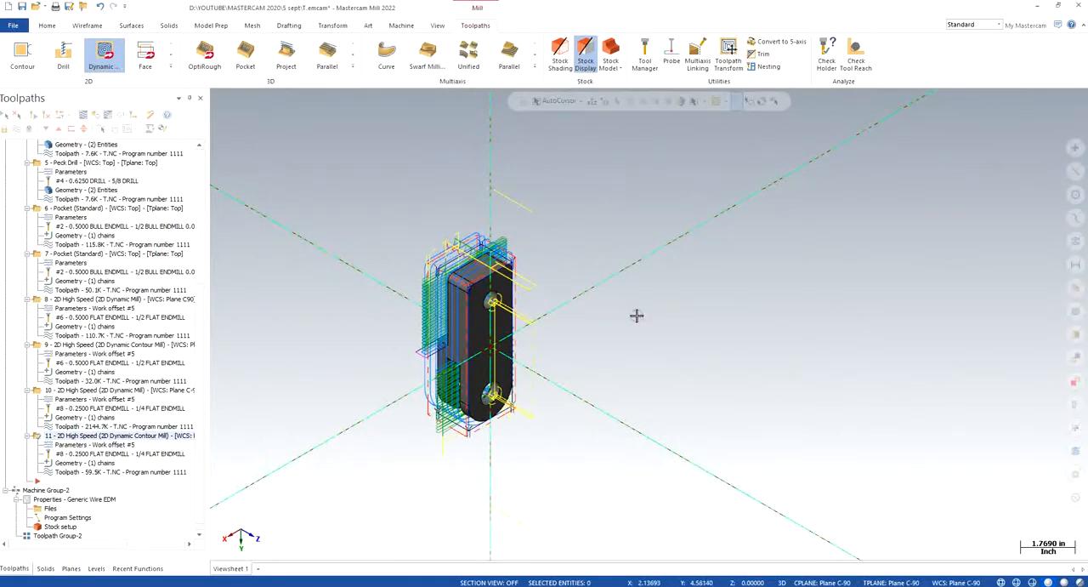